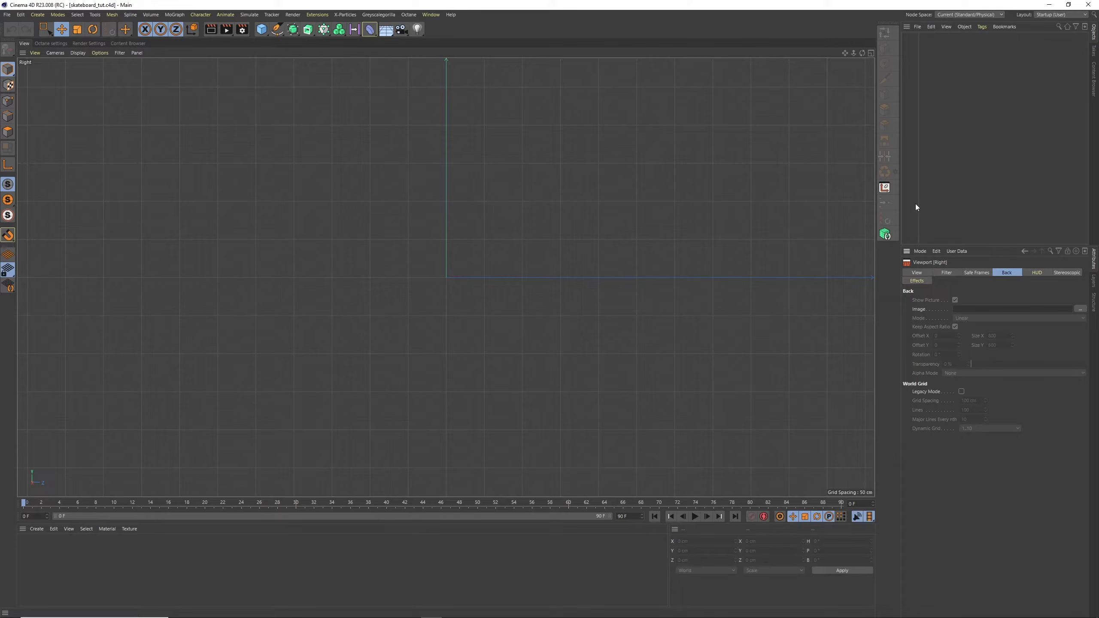
Load the stock vector line drawing of the skateboard as the Right viewport's background image
left_click(1080, 309)
left_click(154, 89)
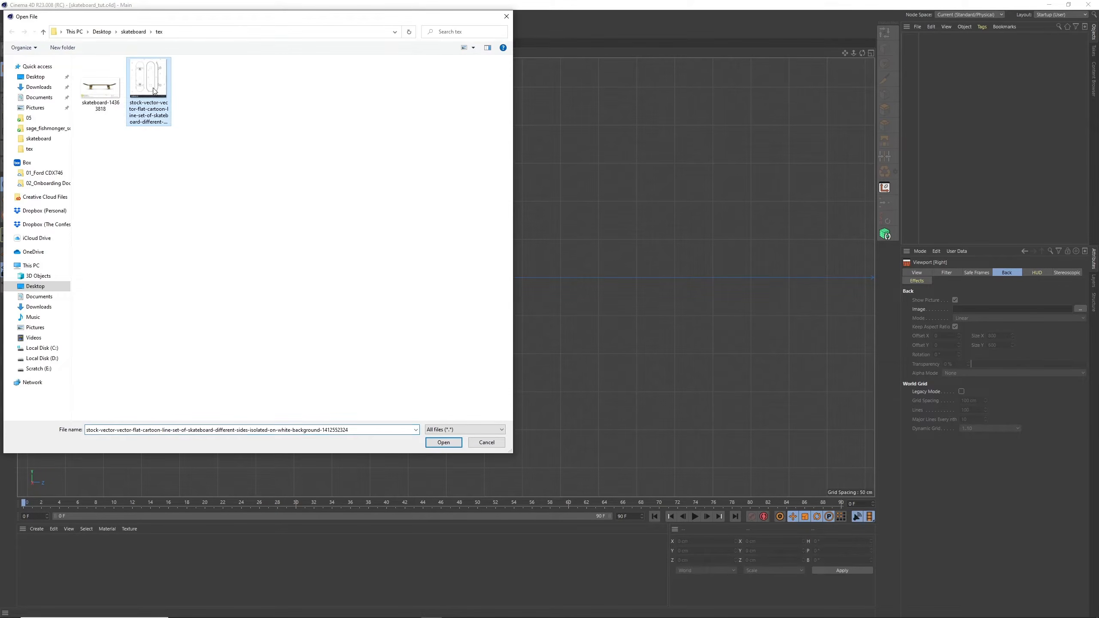
left_click(443, 442)
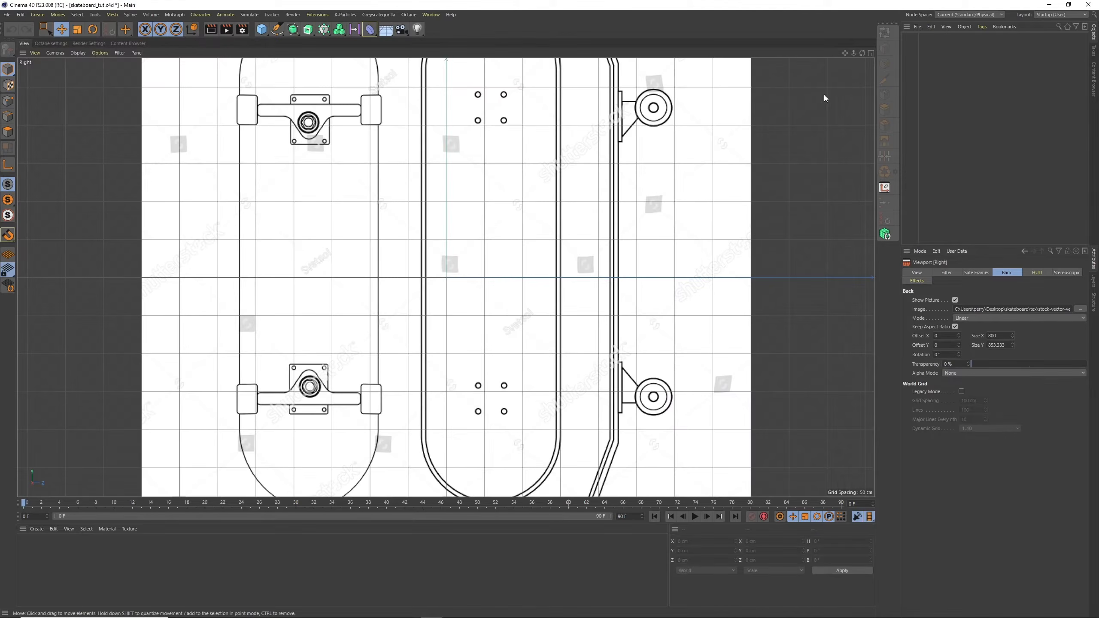
mouse_move(853, 52)
left_mouse_down()
mouse_move(843, 65)
mouse_move(854, 65)
left_mouse_up()
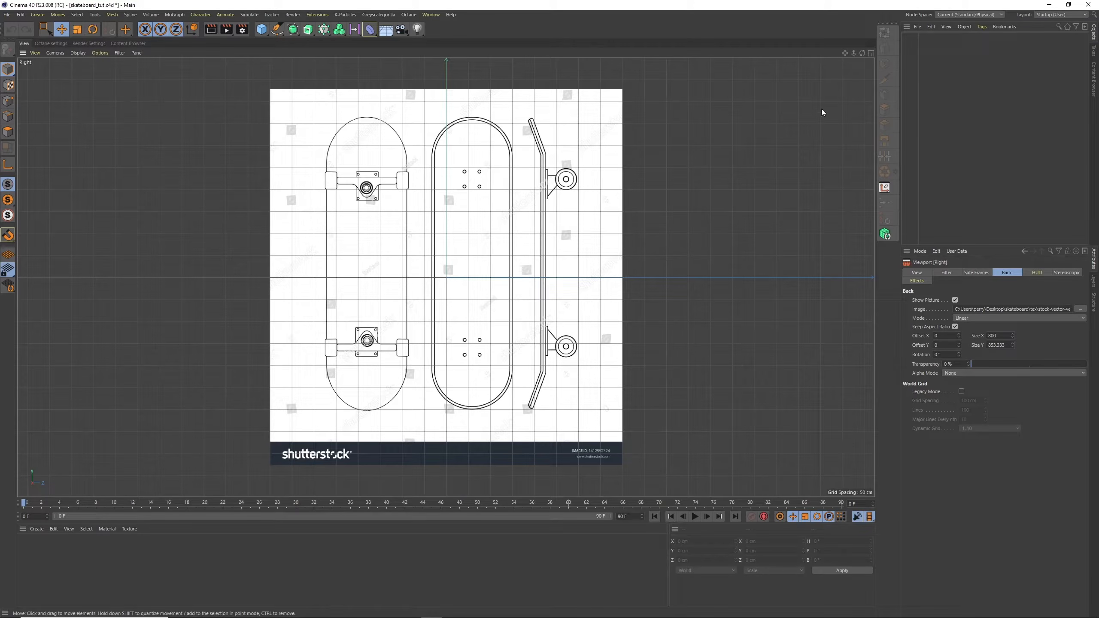
Rotate the background image to 90° and set its transparency to 94%
double_click(939, 354)
type("90")
key("Return")
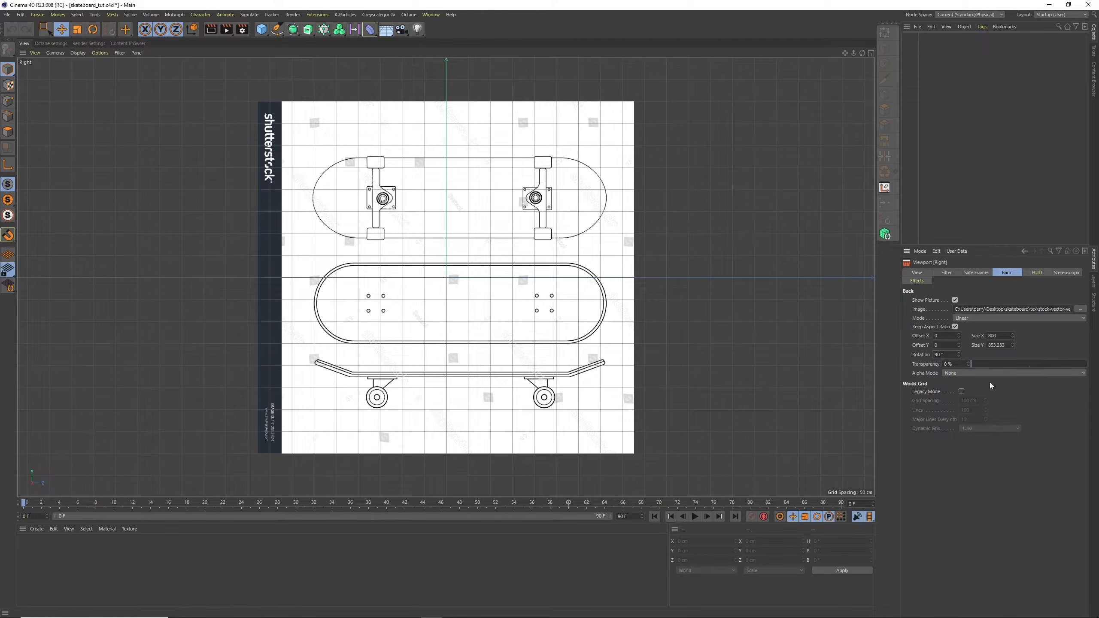
left_click_drag(973, 364, 1079, 367)
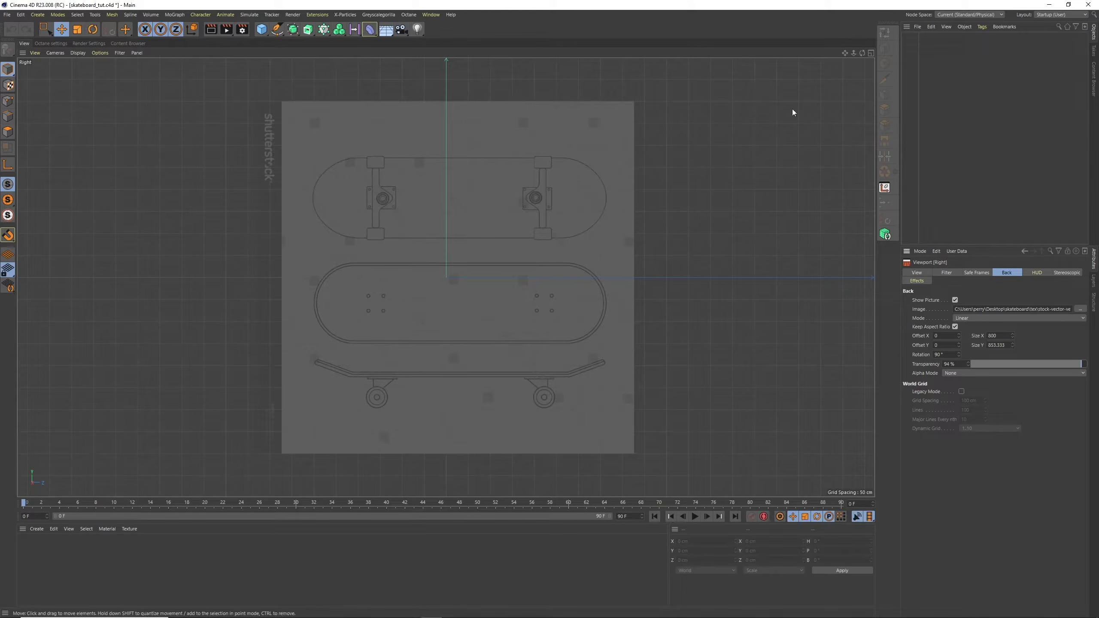
Add a Rectangle spline and set its width to 650 cm
middle_click_drag(694, 221, 656, 178, "alt")
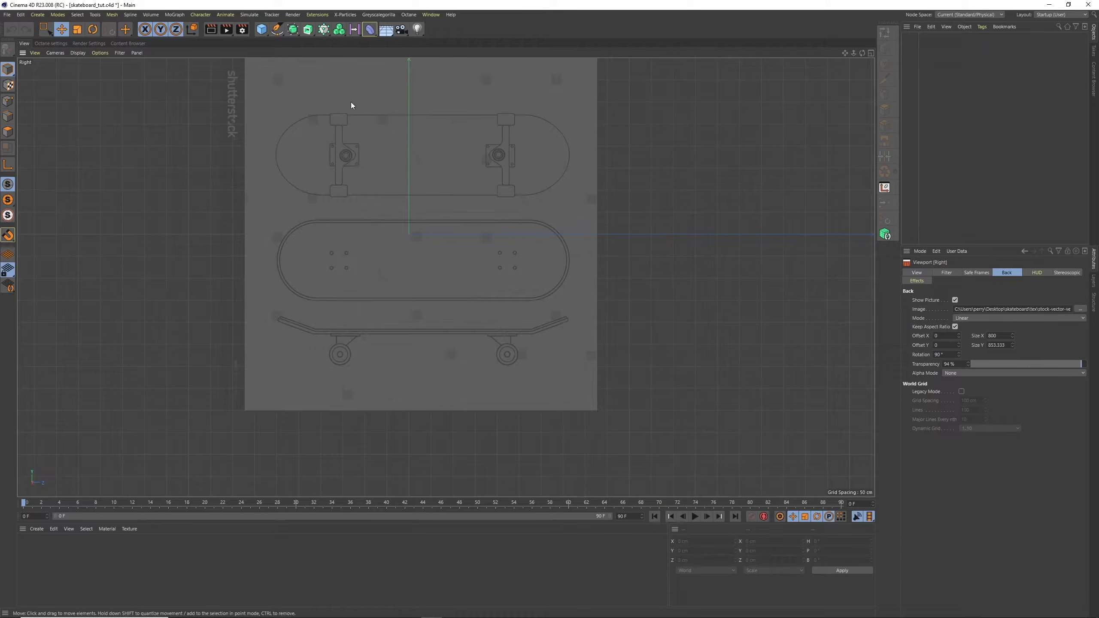
left_click_drag(277, 29, 368, 106)
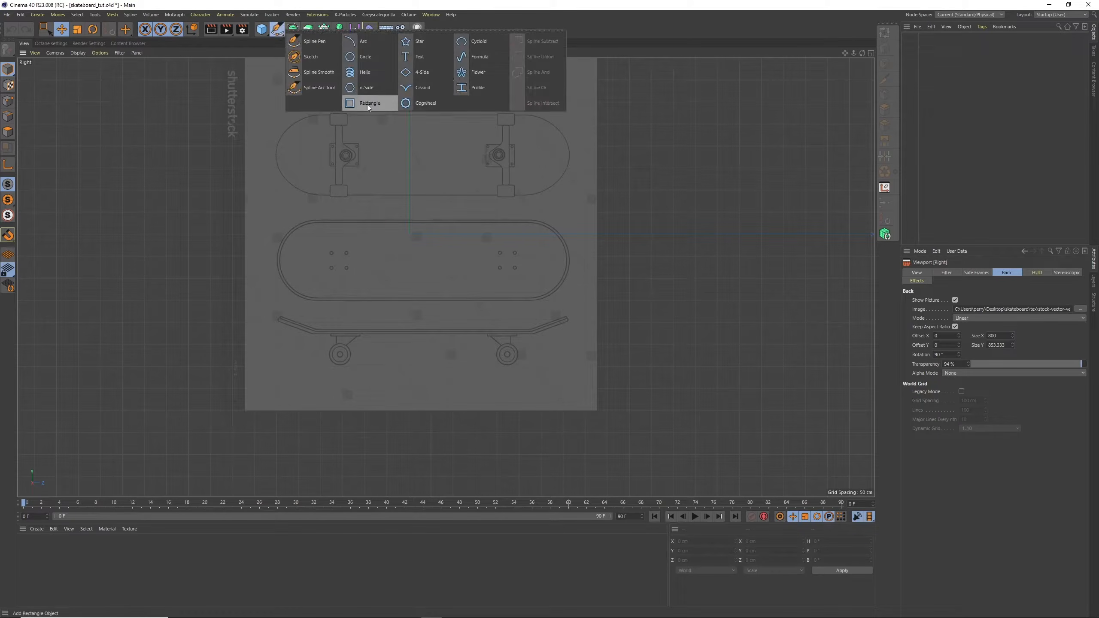
left_click(368, 106)
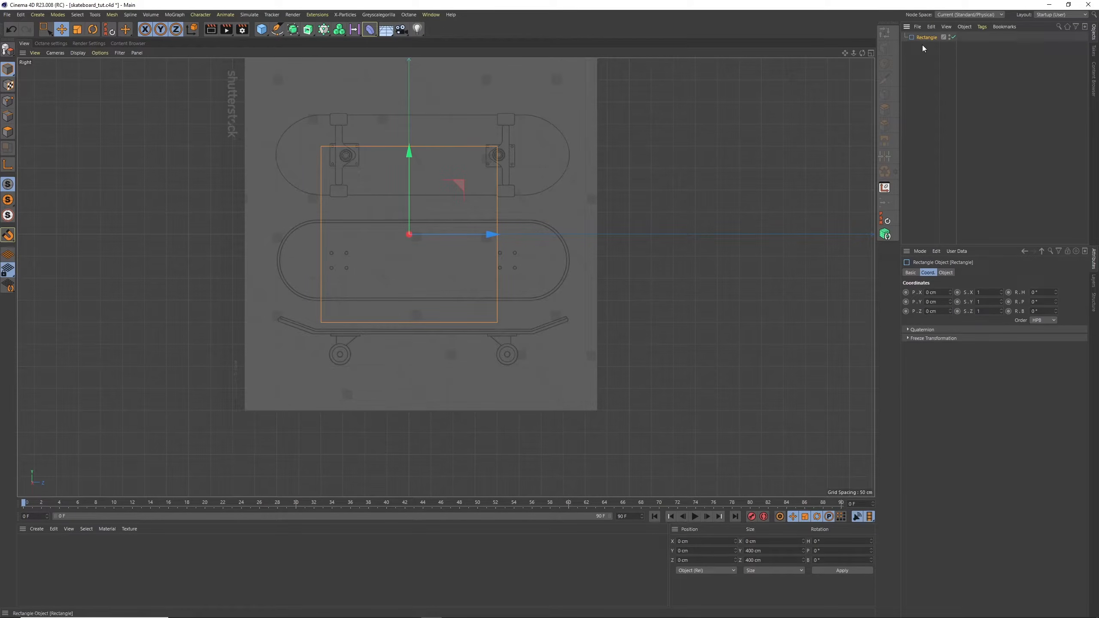
left_click(945, 272)
left_click(976, 293)
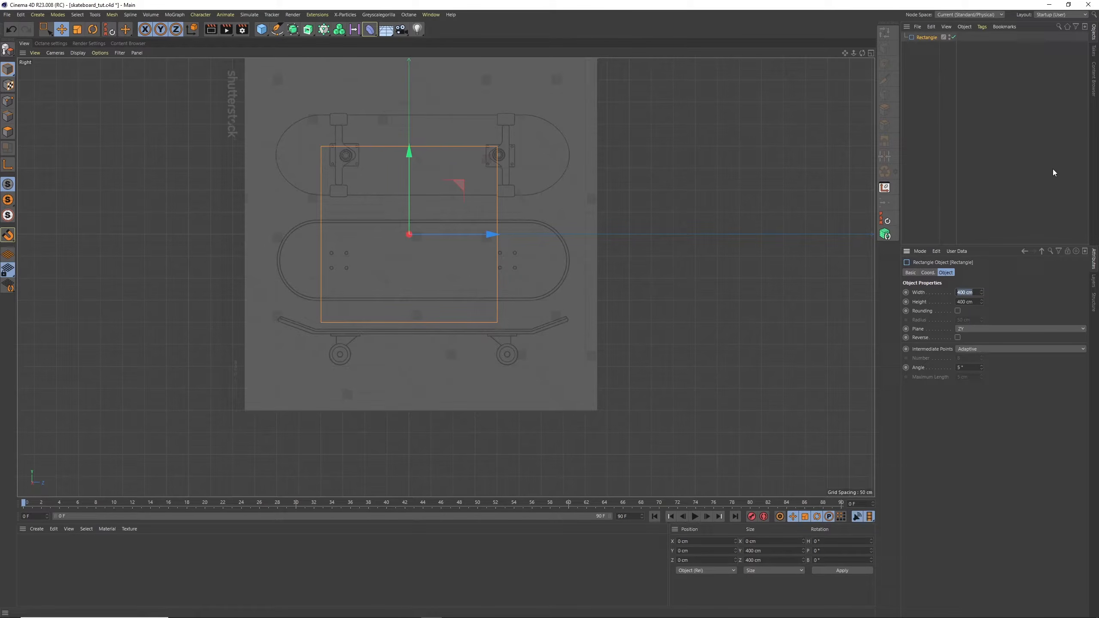
type("650")
key("Return")
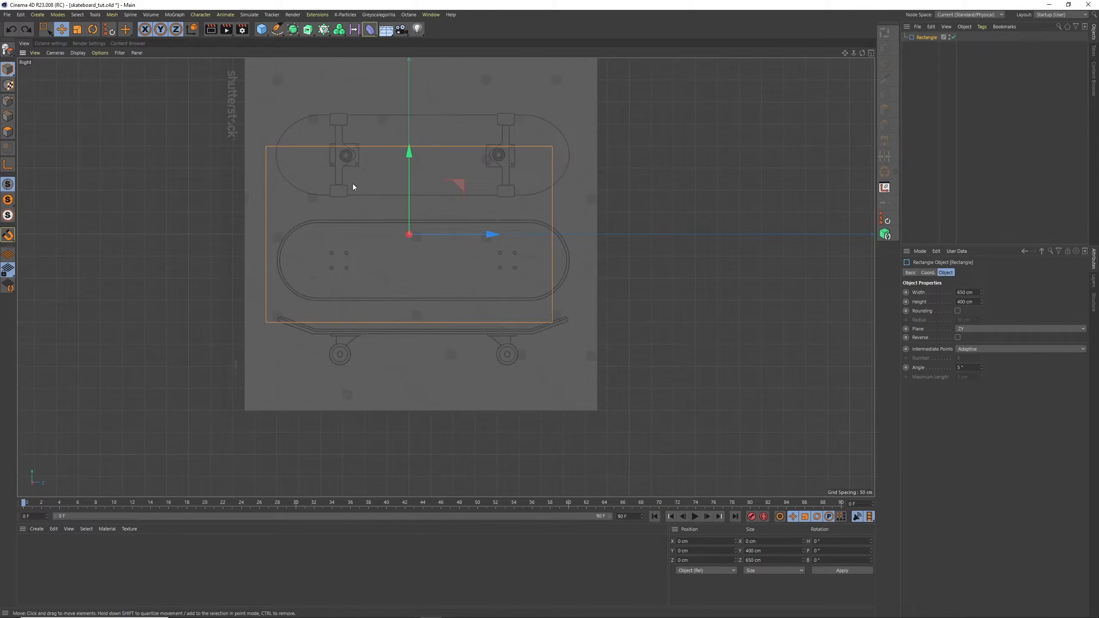
Set the background image's Offset X to -32 so the skateboard drawings are centred on the rectangle
left_click(100, 52)
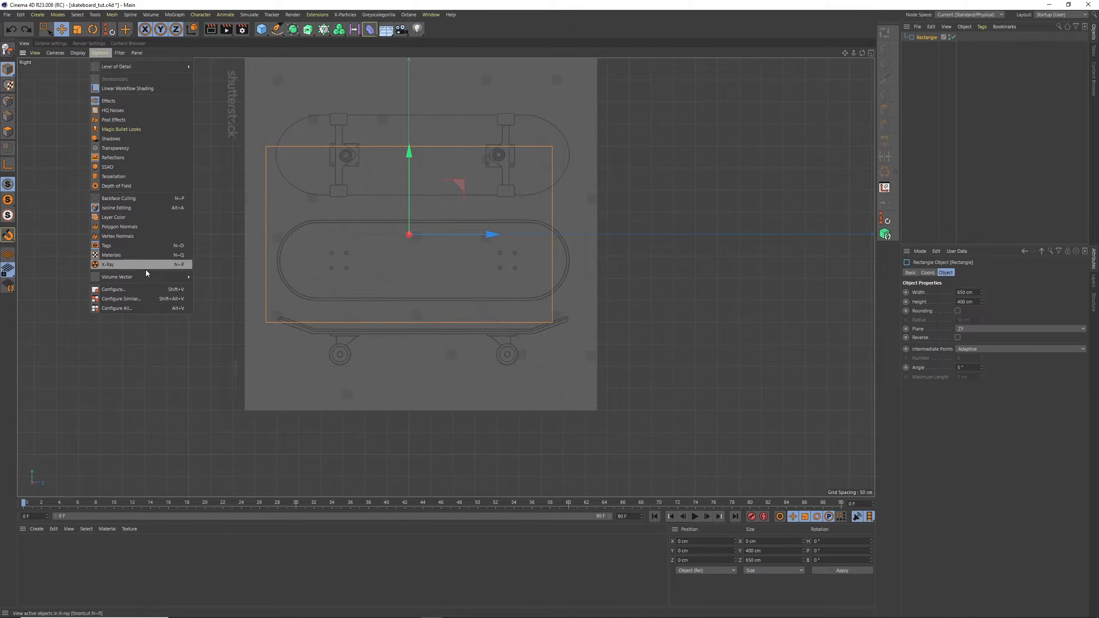
left_click(130, 290)
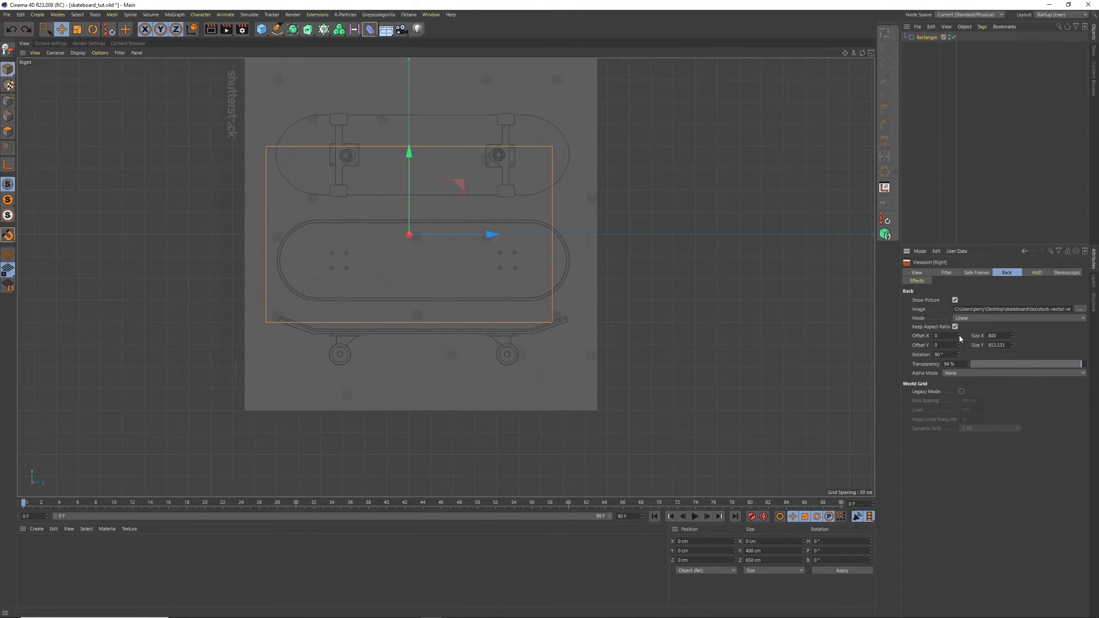
left_click_drag(958, 337, 959, 342)
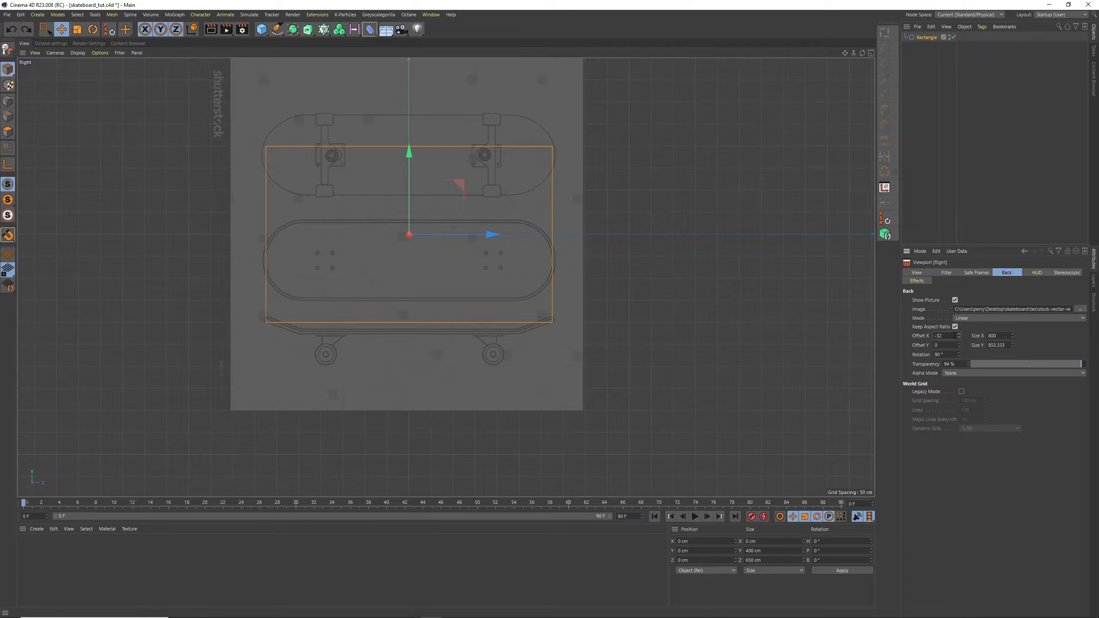
Resize the rectangle to 660 cm wide and 180 cm high, and lower it onto the middle deck outline at about Y -58.5 cm
left_click(925, 38)
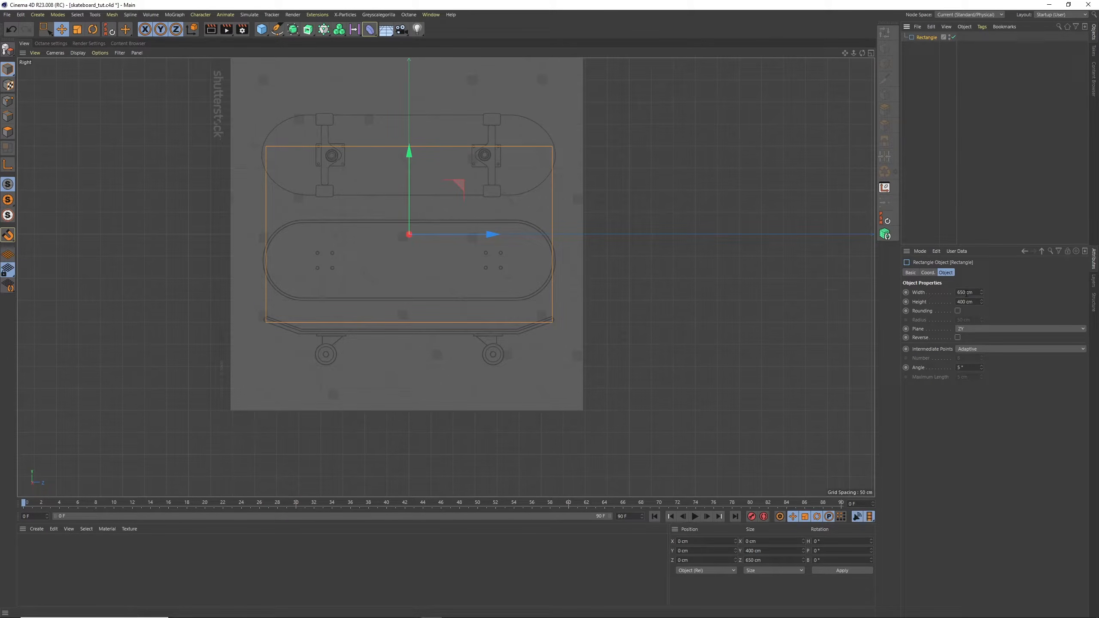
left_click_drag(973, 293, 898, 196)
type("660")
key("Tab")
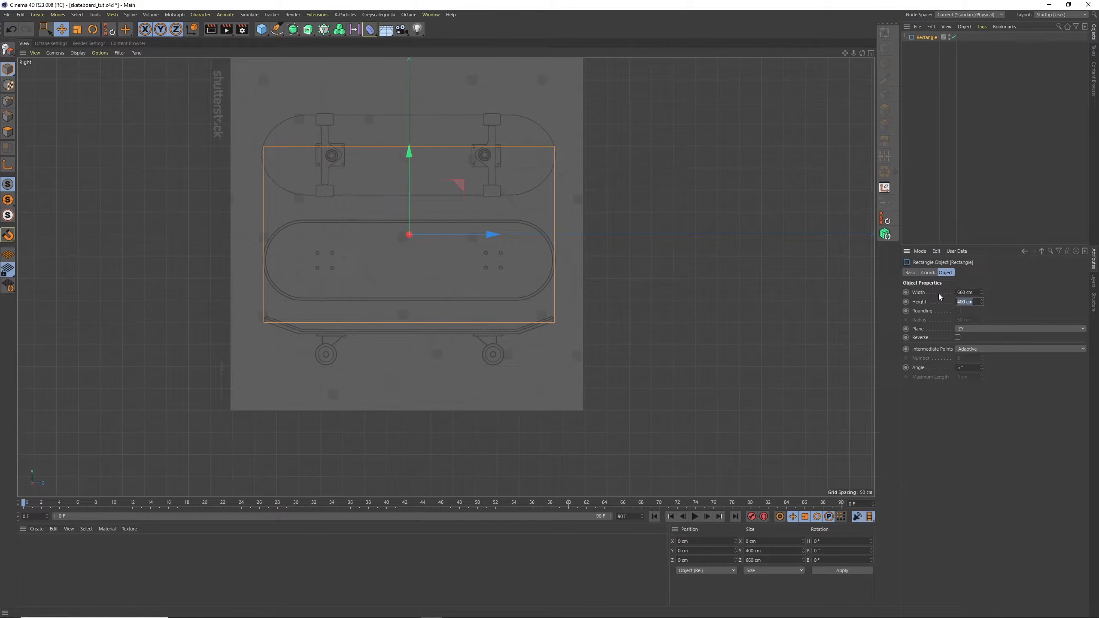
type("180")
key("Return")
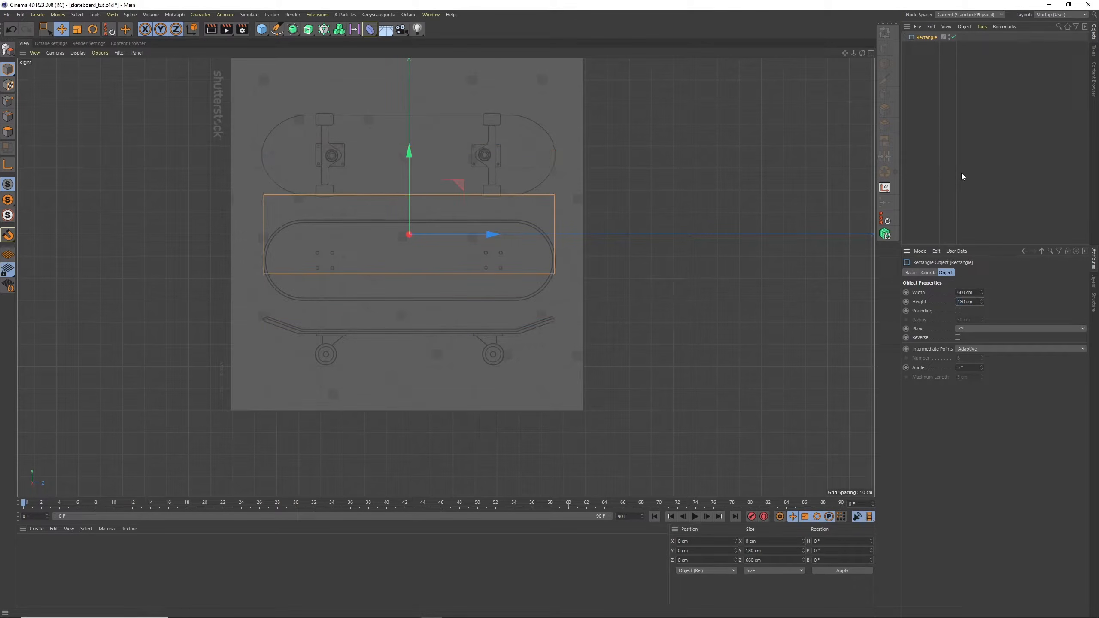
left_click_drag(417, 173, 411, 203)
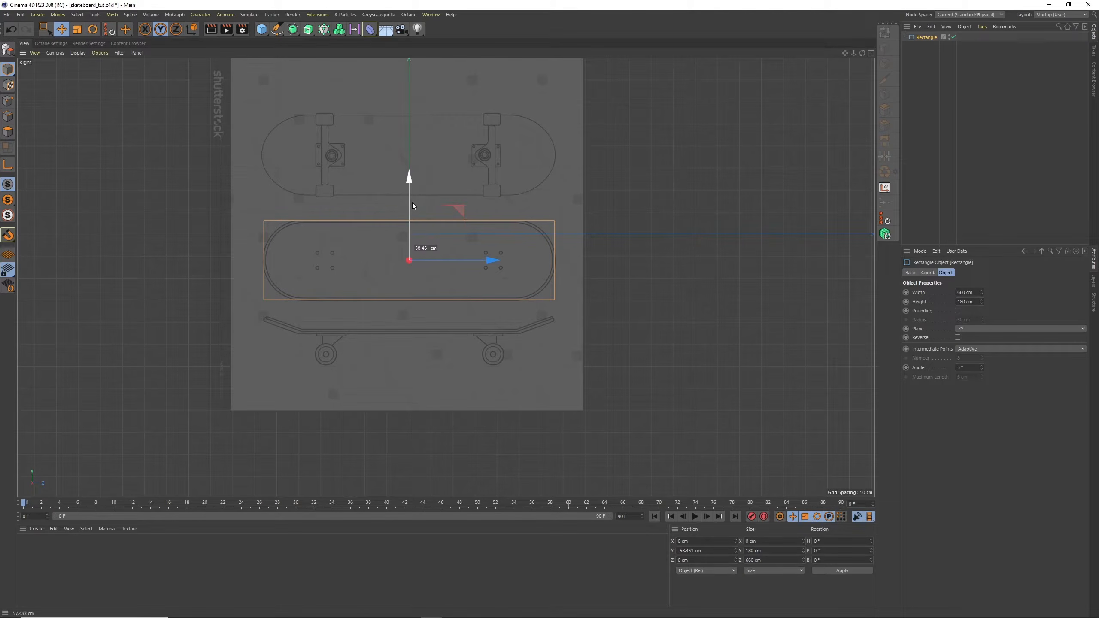
Enable rounding on the rectangle and switch its plane to XZ
left_click(957, 311)
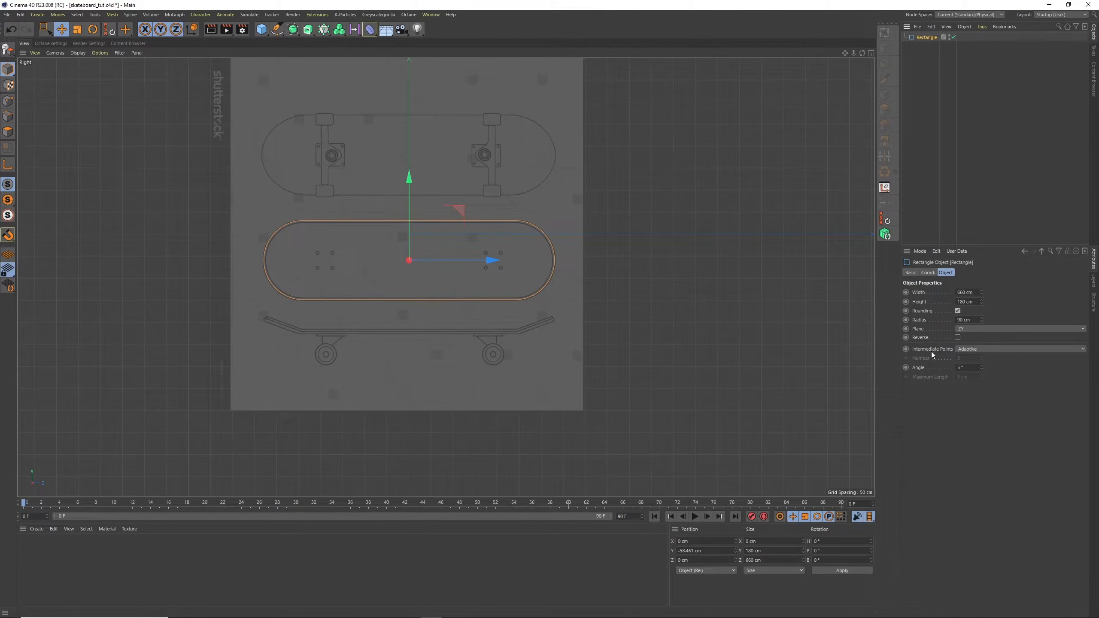
left_click(973, 330)
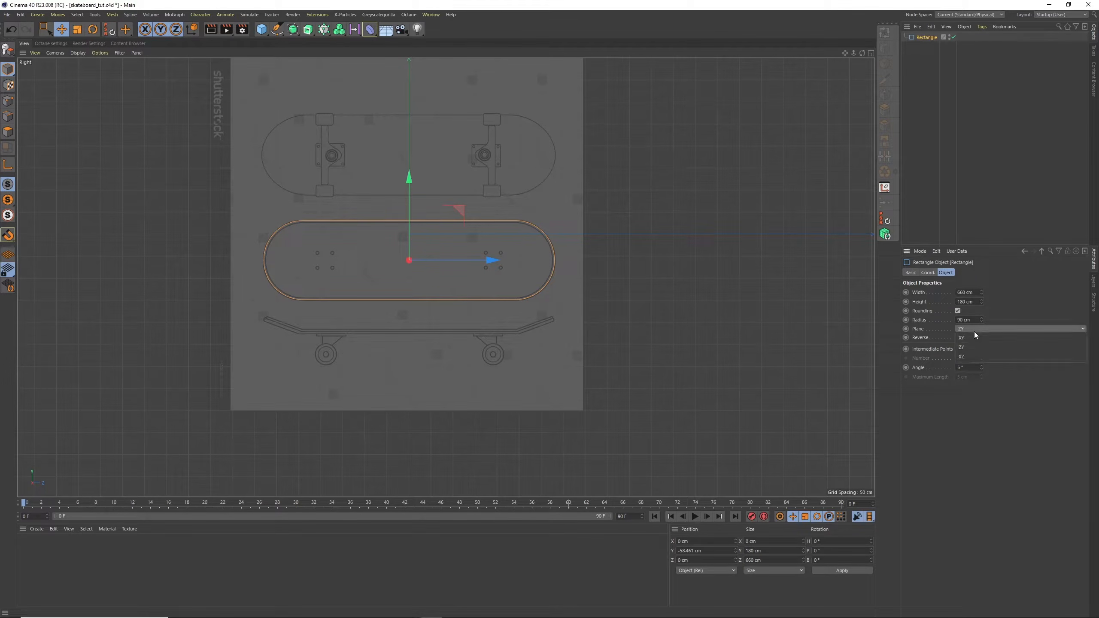
left_click(973, 356)
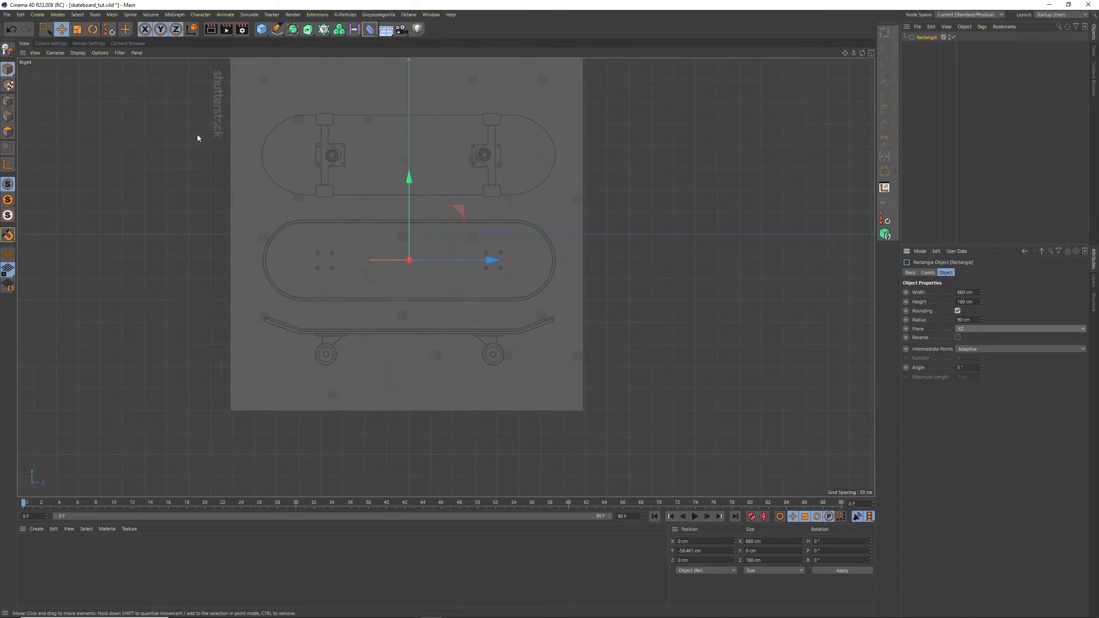
Rotate the rectangle to a heading (H) of 90° to line it up with the deck's length
key("r")
left_click_drag(381, 264, 442, 262)
left_click_drag(827, 541, 809, 539)
type("90")
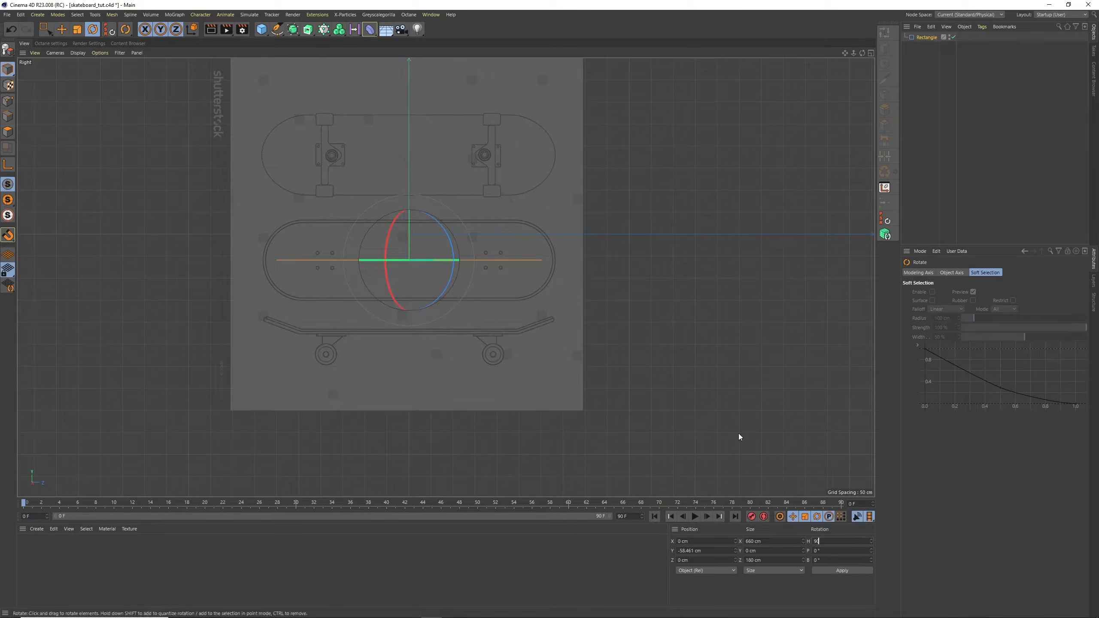
key("Return")
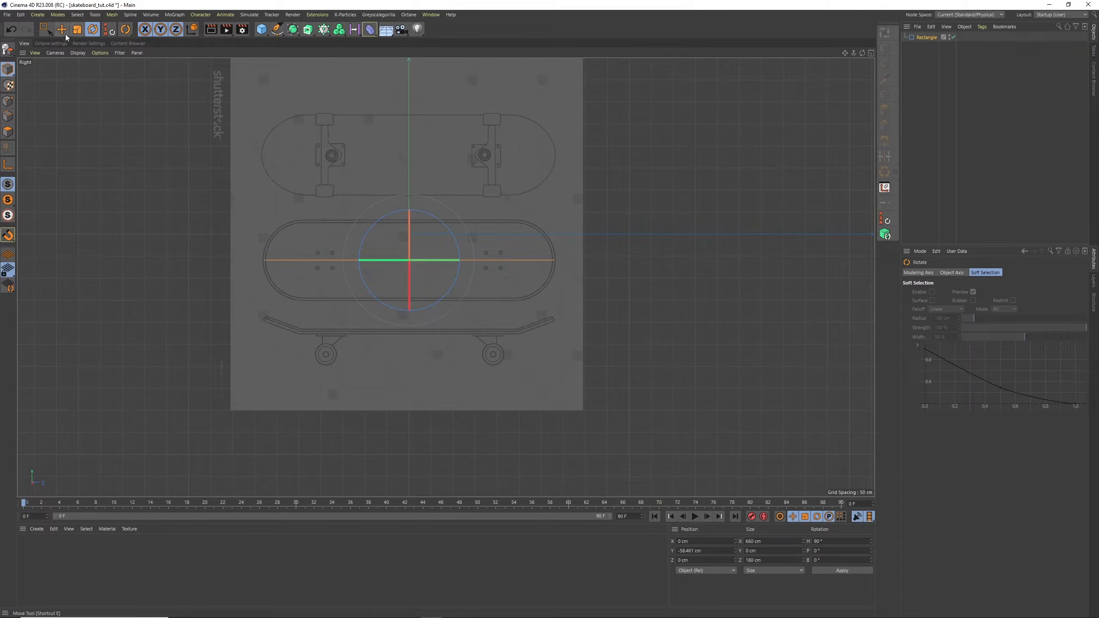
key("e")
Add an Extrude object as the parent of the rectangle
left_click(924, 39)
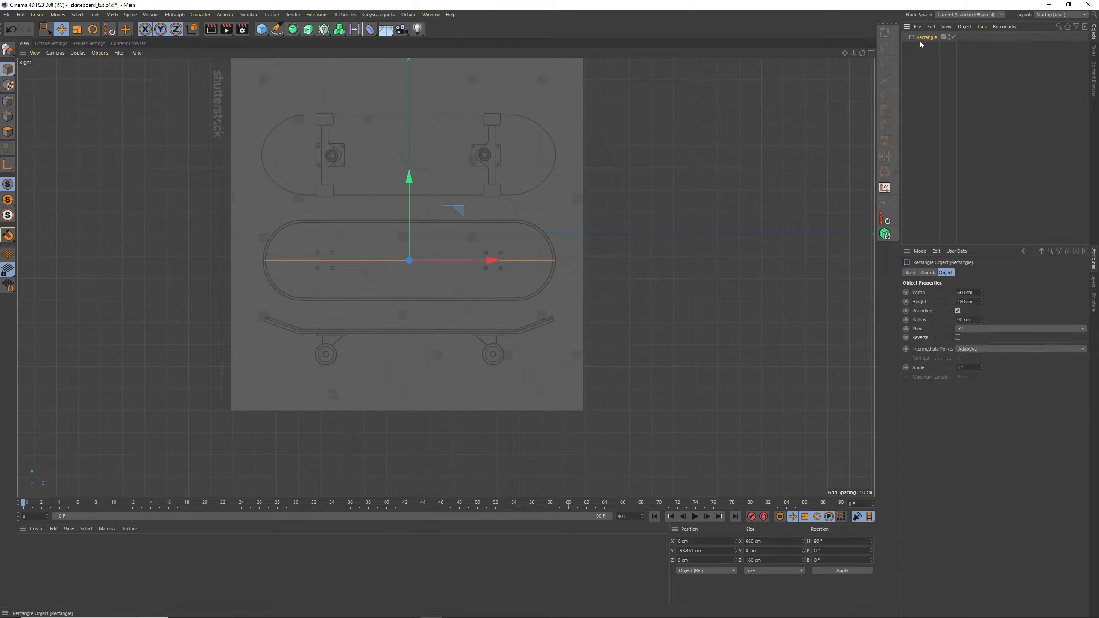
left_click(307, 30, "alt")
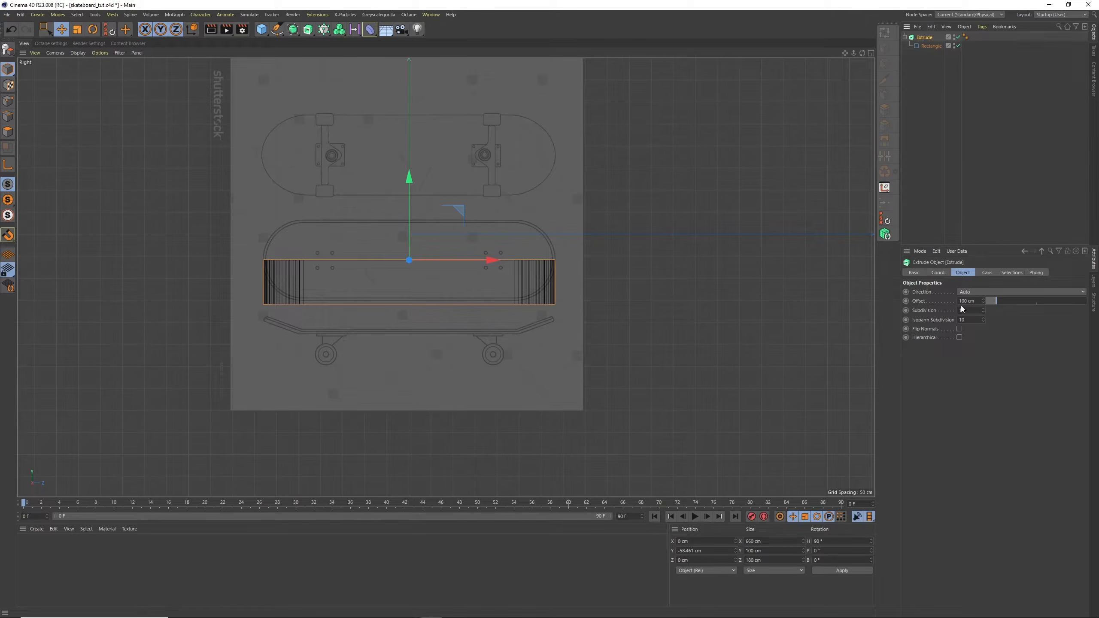
left_click(979, 292)
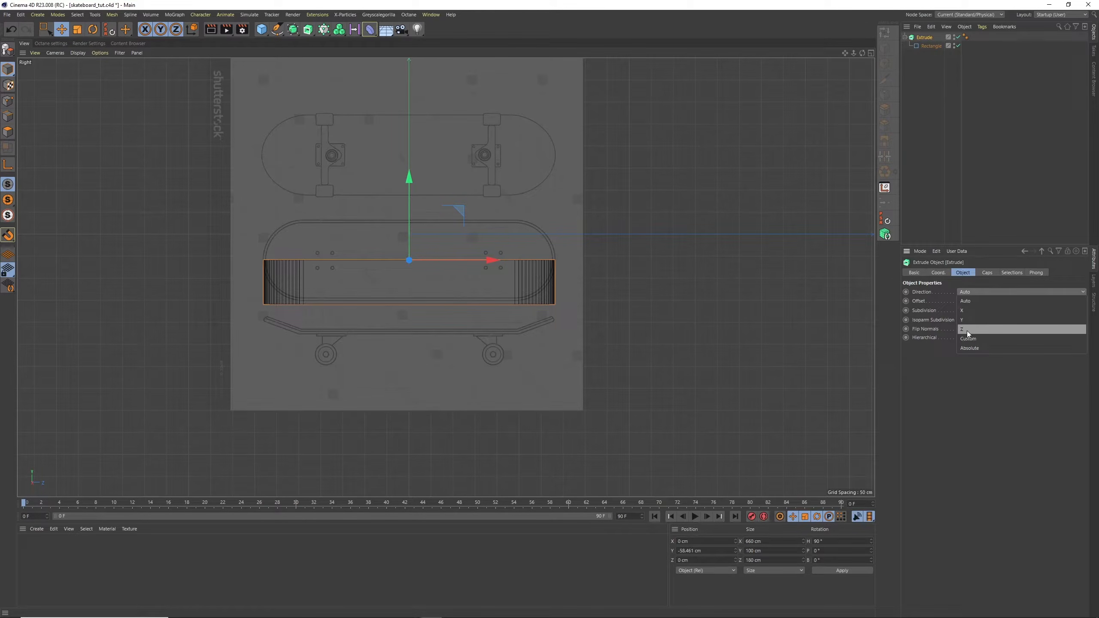
left_click(968, 319)
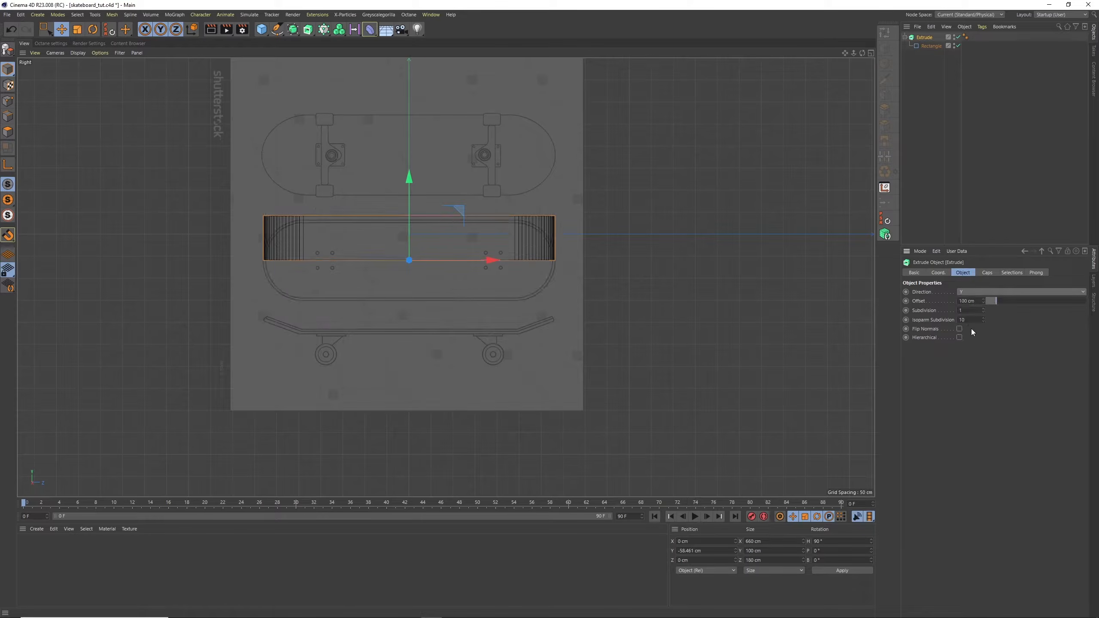
key("ctrl+z")
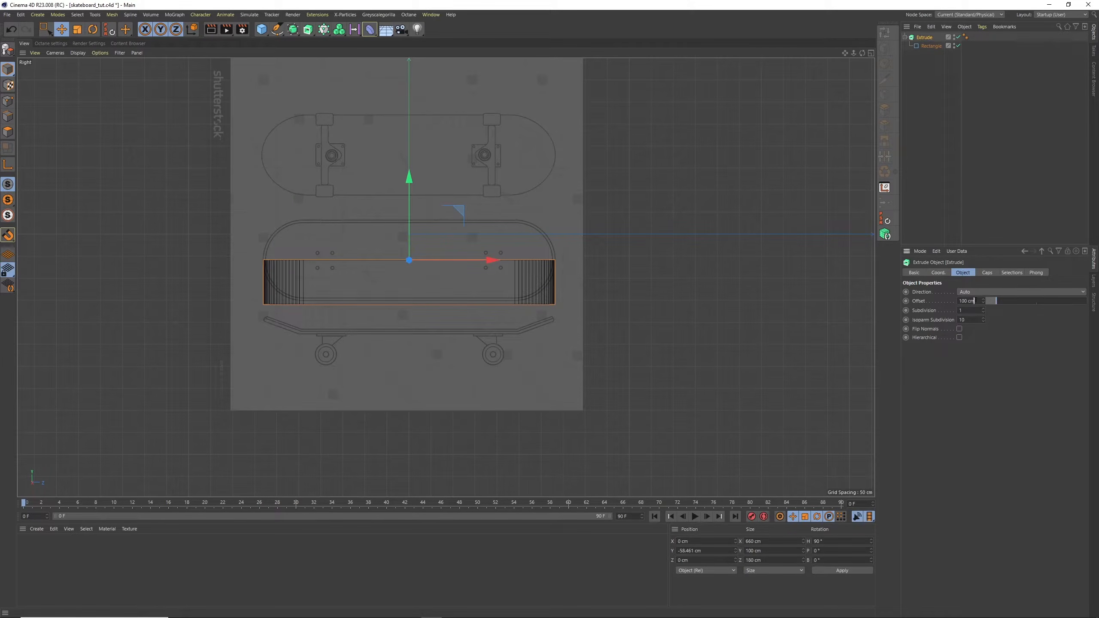
Set the Extrude's offset to 3 cm and the bevel size of its caps to 3 cm
left_click_drag(976, 301, 954, 300)
type("3")
key("Return")
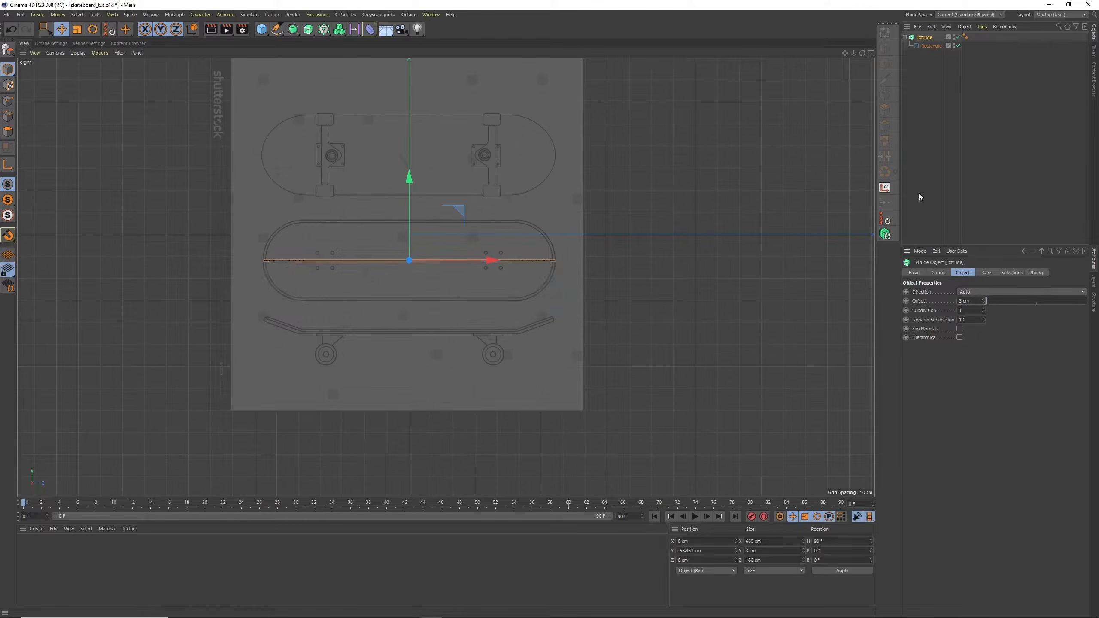
left_click(987, 275)
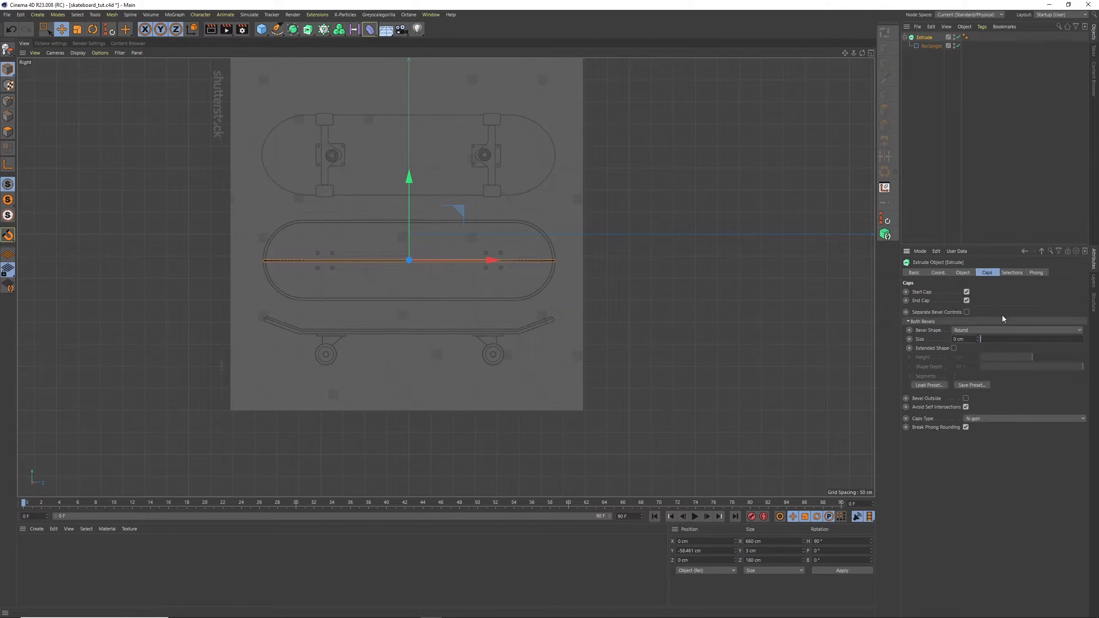
left_click_drag(967, 339, 954, 340)
type("3")
key("Return")
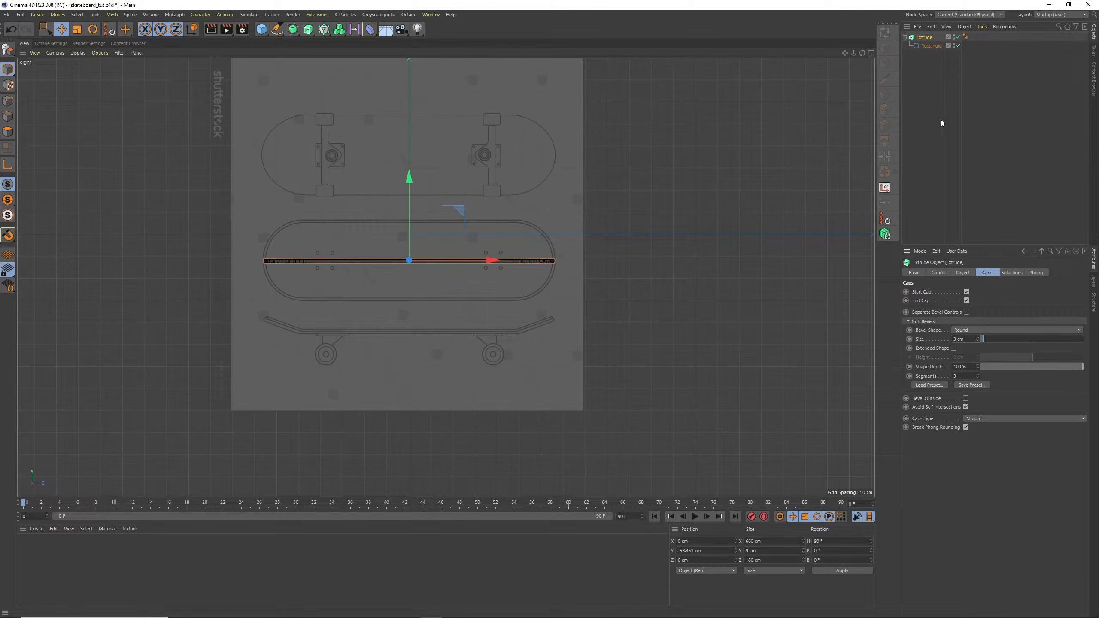
Disable the Extrude object and deselect everything
left_click(957, 37)
left_click(935, 98)
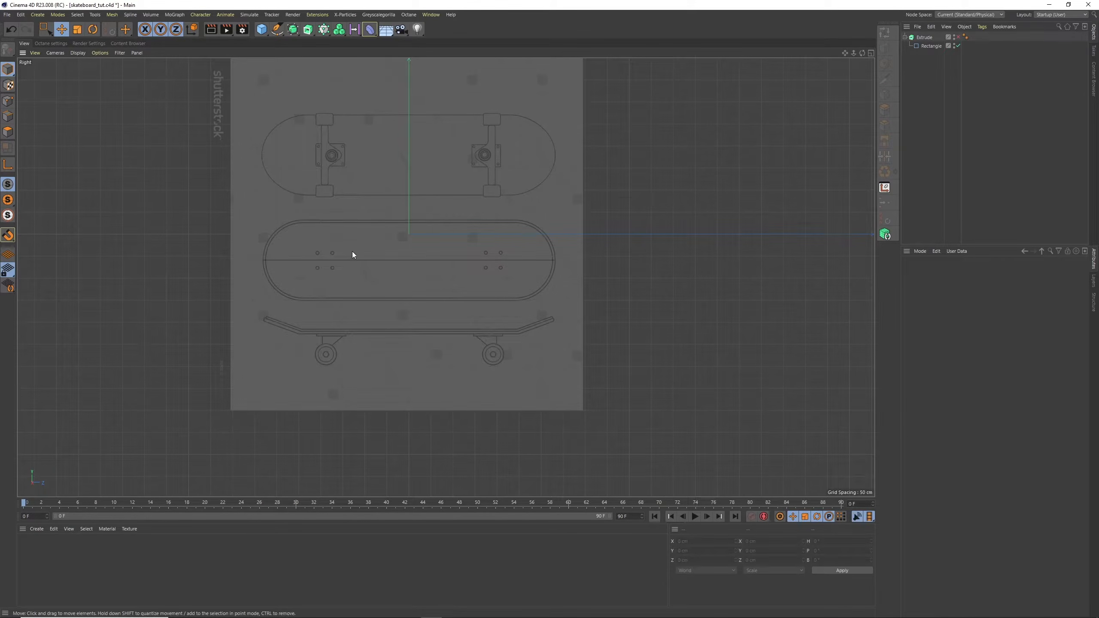
Add a Circle spline with a radius of 5 cm for the truck bolt holes
scroll(352, 250, "up", 4)
left_click_drag(262, 29, 379, 47)
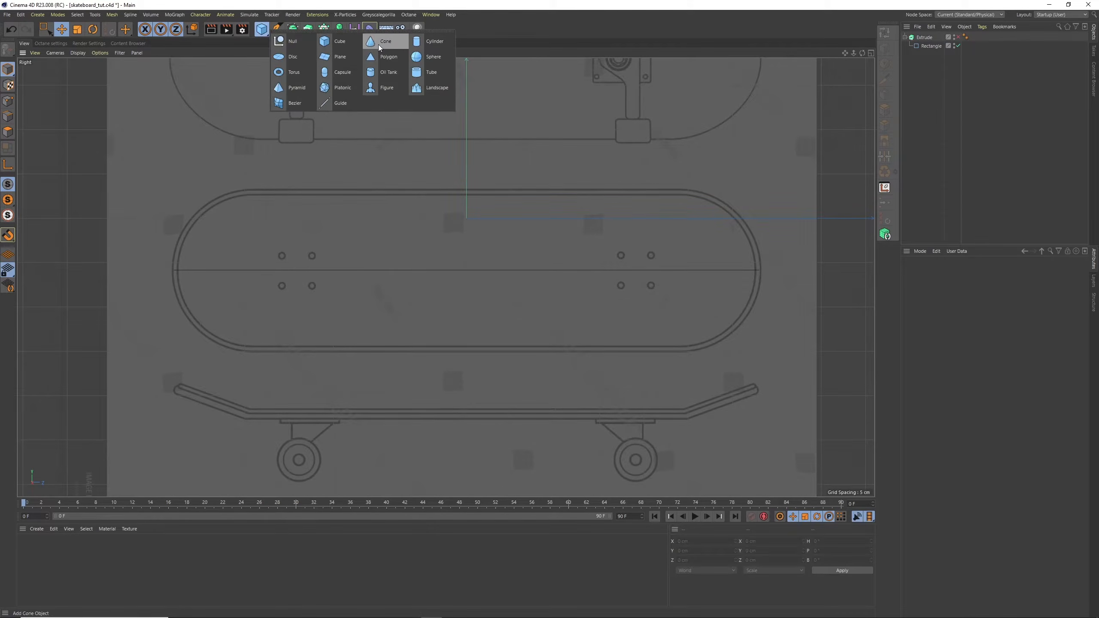
left_click_drag(292, 78, 367, 58)
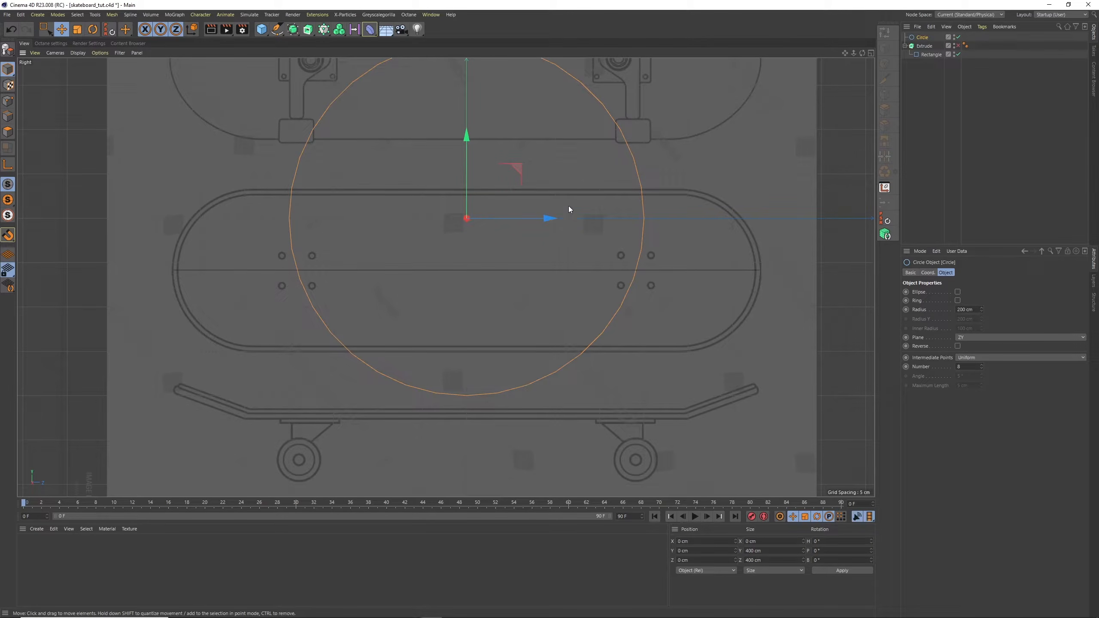
left_click(974, 309)
type("5")
key("Return")
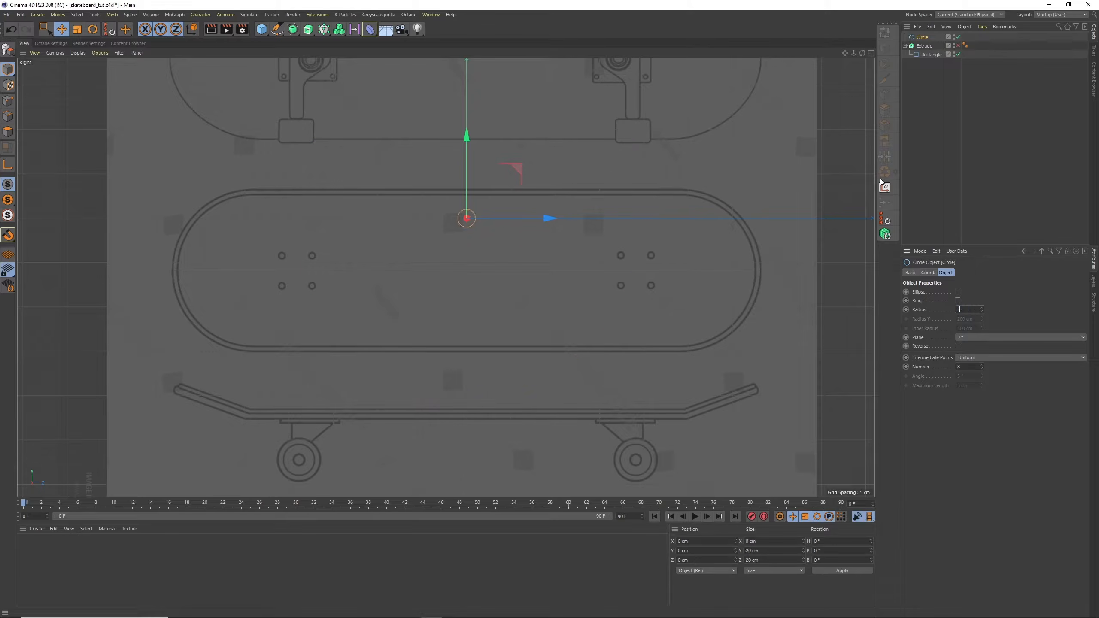
Move the circle onto the upper-left bolt hole of the middle deck drawing, at about Y -42.6 cm, Z -207.6 cm
left_click(62, 30)
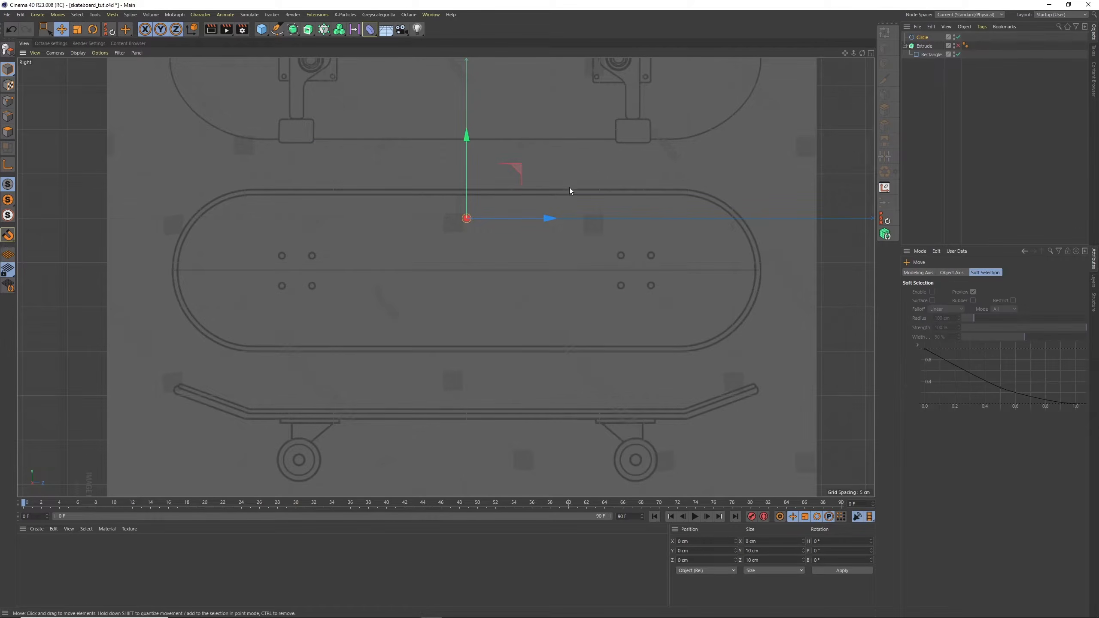
left_click_drag(570, 187, 389, 222)
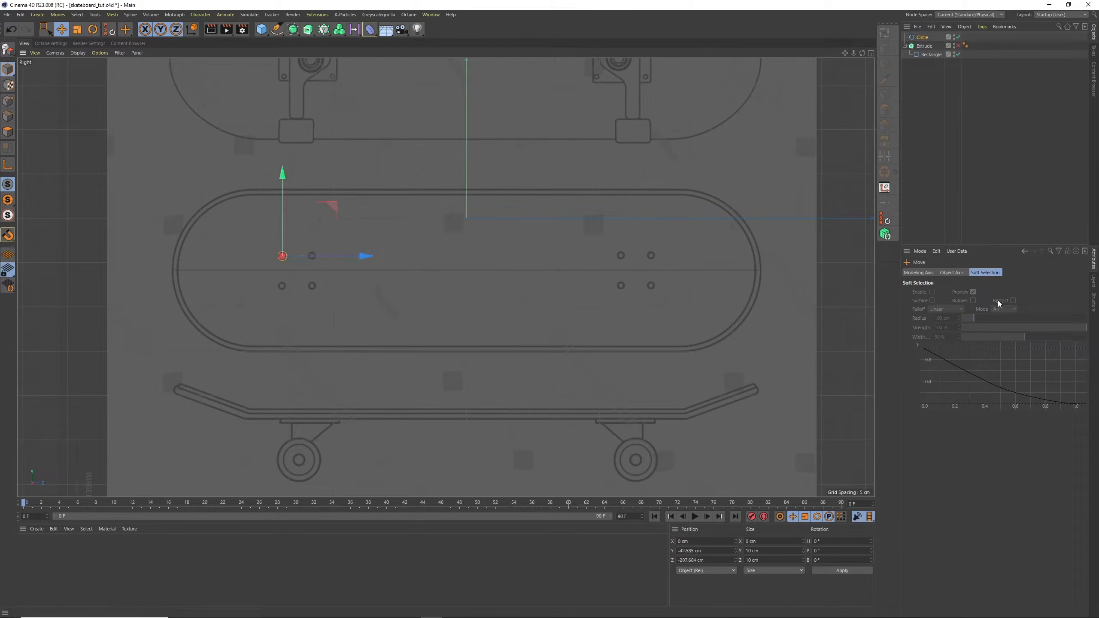
Set the circle's radius to 4 cm and duplicate it onto the neighbouring upper bolt hole of the left truck pattern
left_click(922, 38)
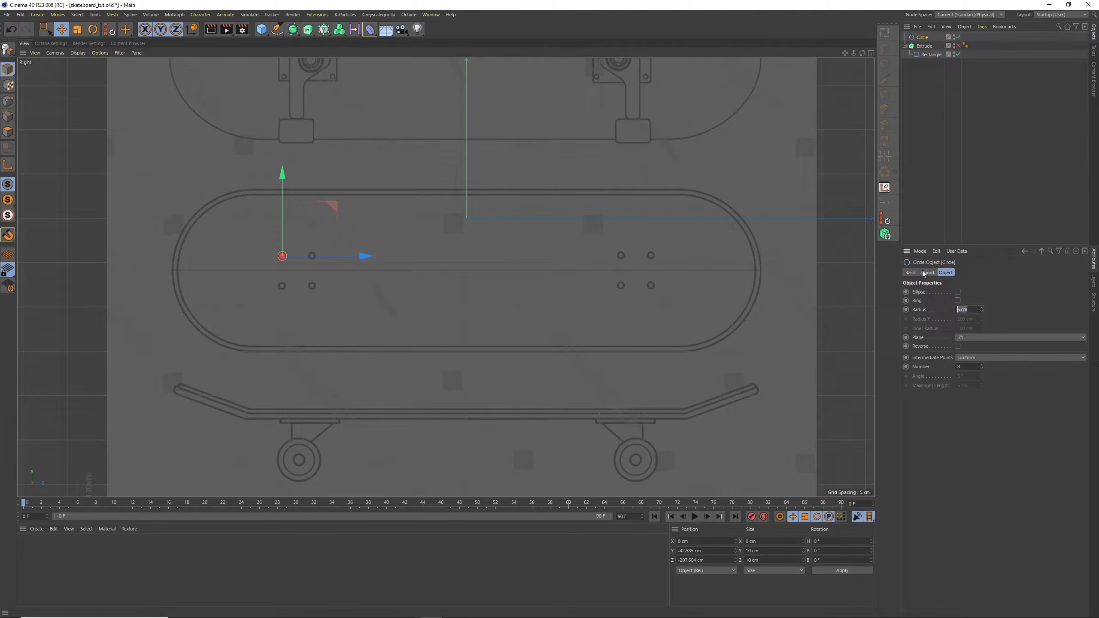
type("4")
key("Return")
key("ctrl+c")
key("ctrl+v")
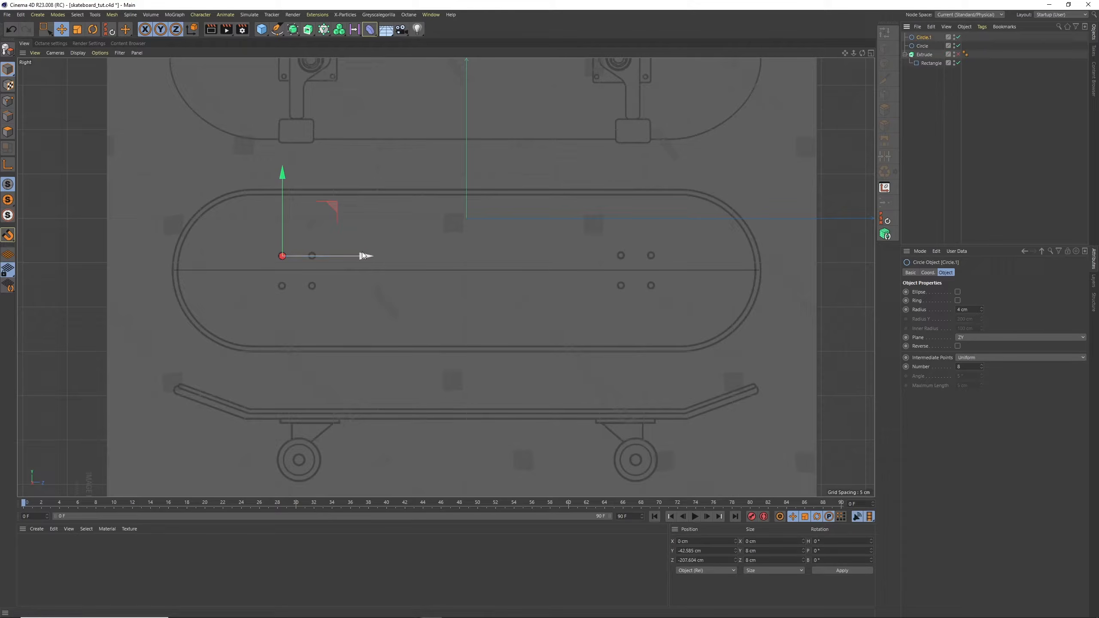
left_click_drag(362, 256, 394, 255)
Duplicate both circles onto the two lower bolt holes of the left truck pattern, at about Y -76.9 cm
left_click(922, 46, "shift")
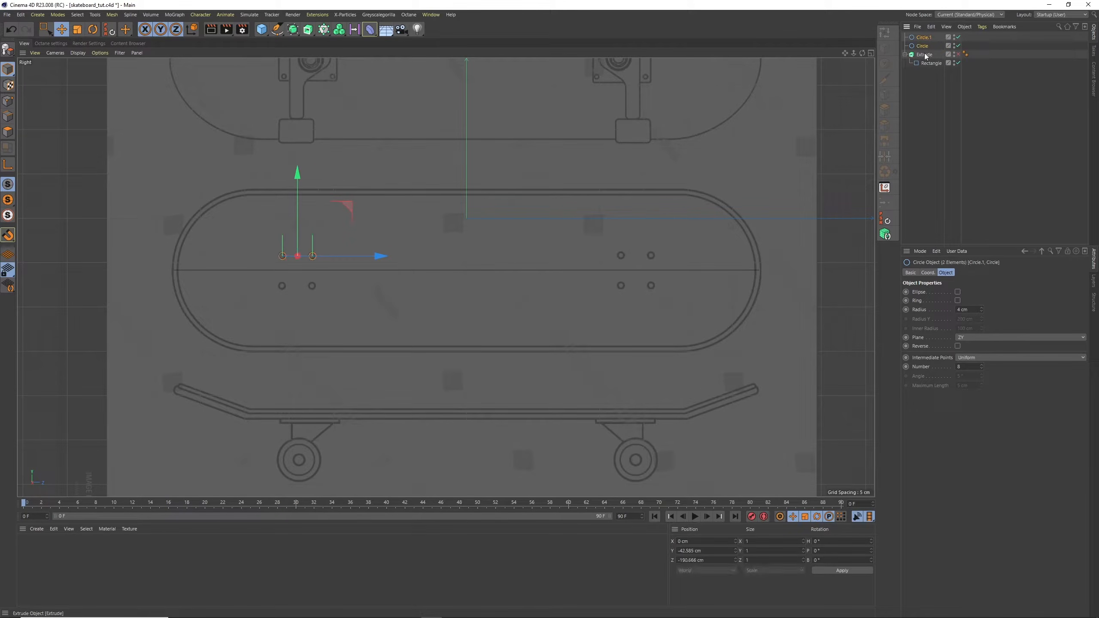
key("ctrl+c")
key("ctrl+v")
left_click_drag(298, 197, 297, 213)
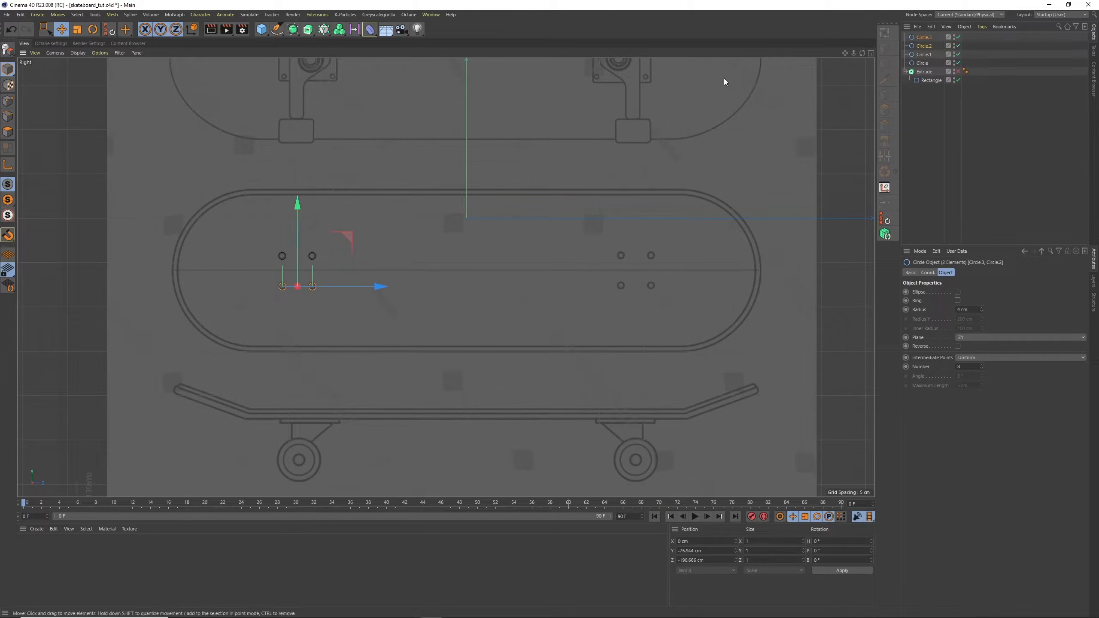
Duplicate the four circles onto the right truck's bolt holes, centred at about Z 181.1 cm, and clear the selection
left_click(924, 38)
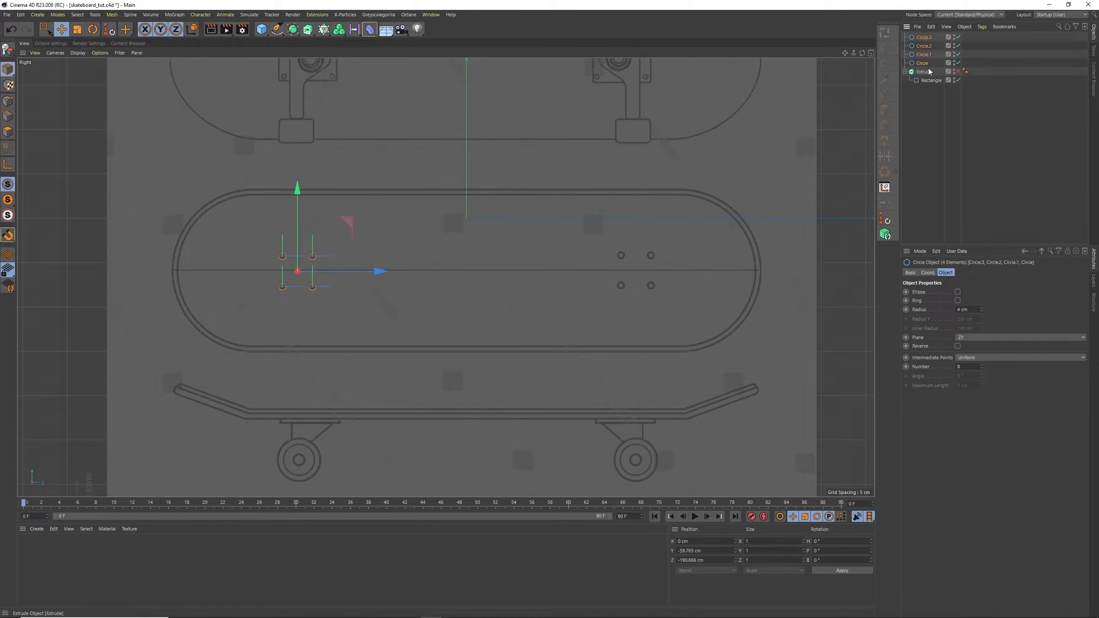
key("ctrl+c")
key("ctrl+v")
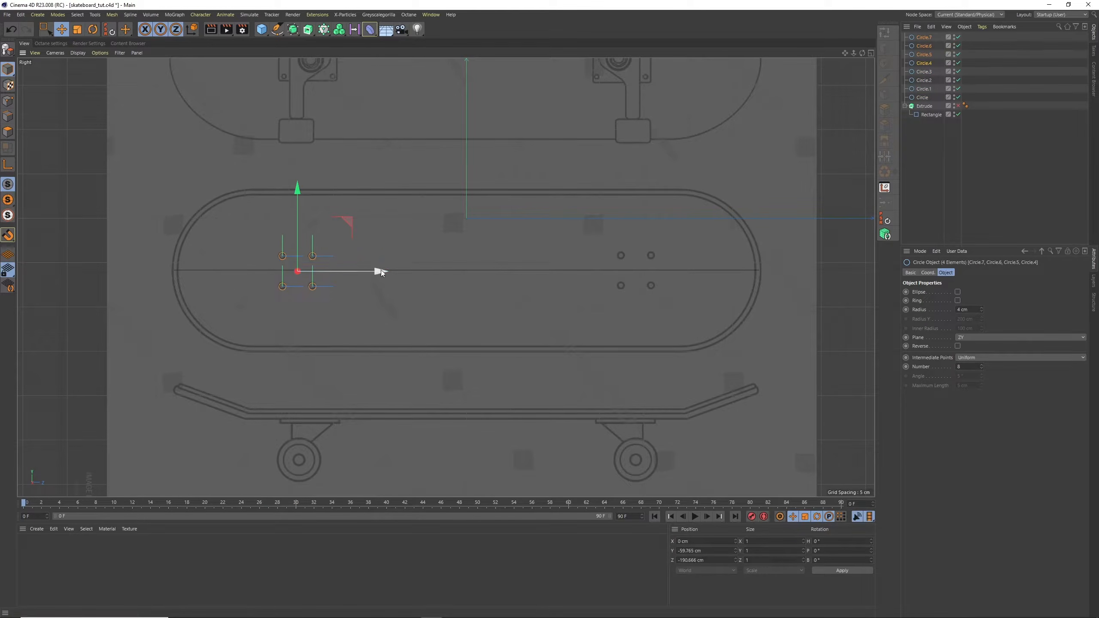
left_click_drag(381, 270, 719, 261)
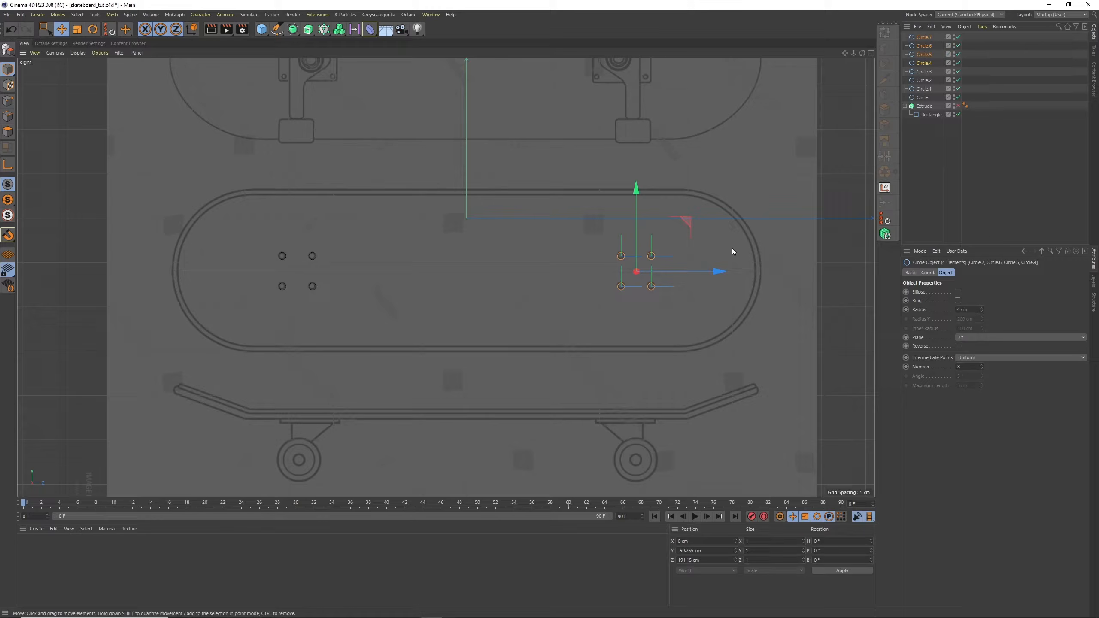
left_click(923, 194)
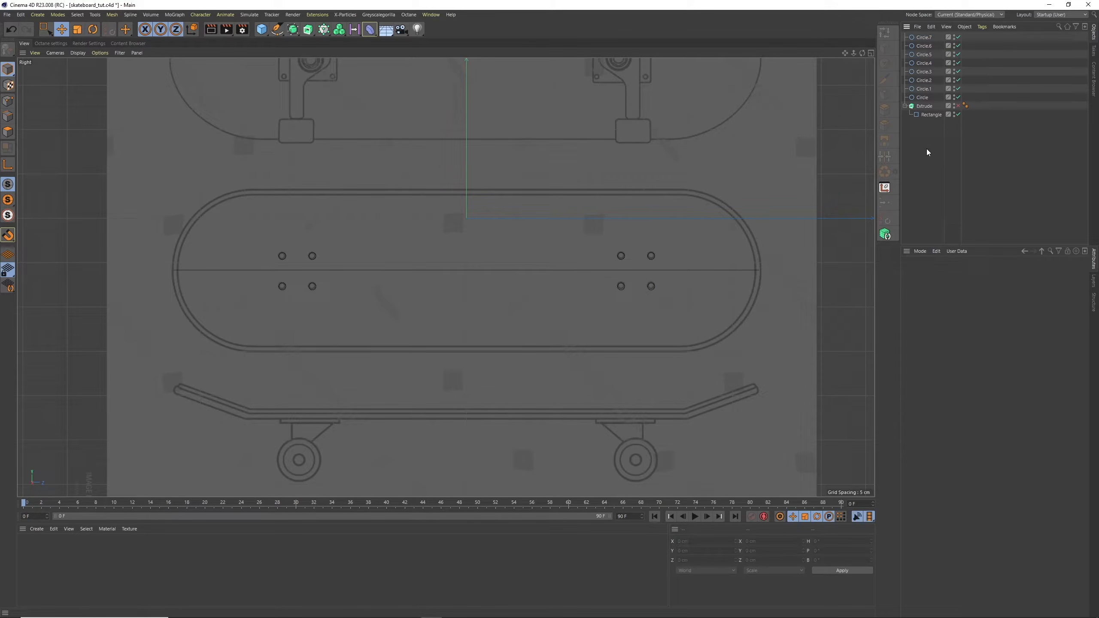
Rotate all eight circles together about the deck's centre line, setting their bank rotation to 270°
left_click(923, 39)
left_click(922, 98, "shift")
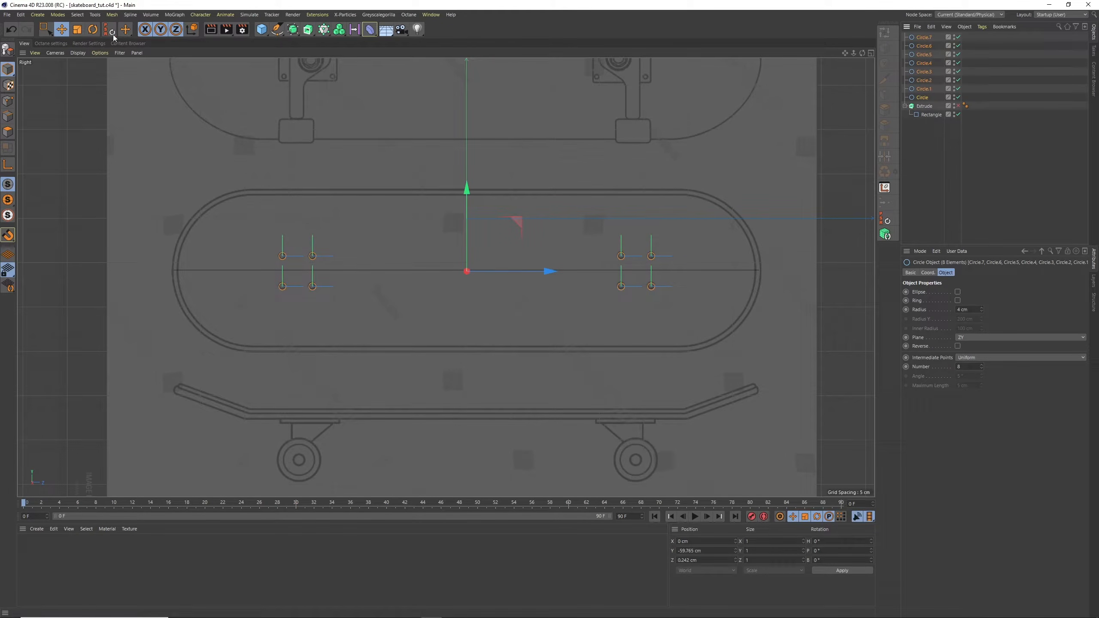
left_click(93, 29)
left_click_drag(467, 235, 468, 166)
double_click(819, 561)
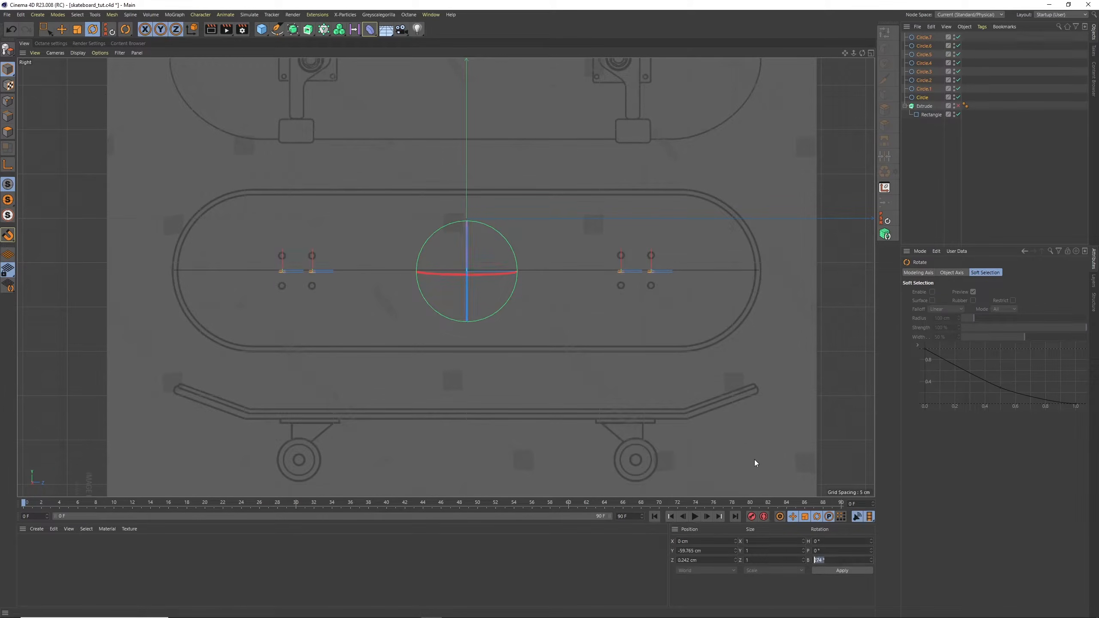
type("270")
key("Return")
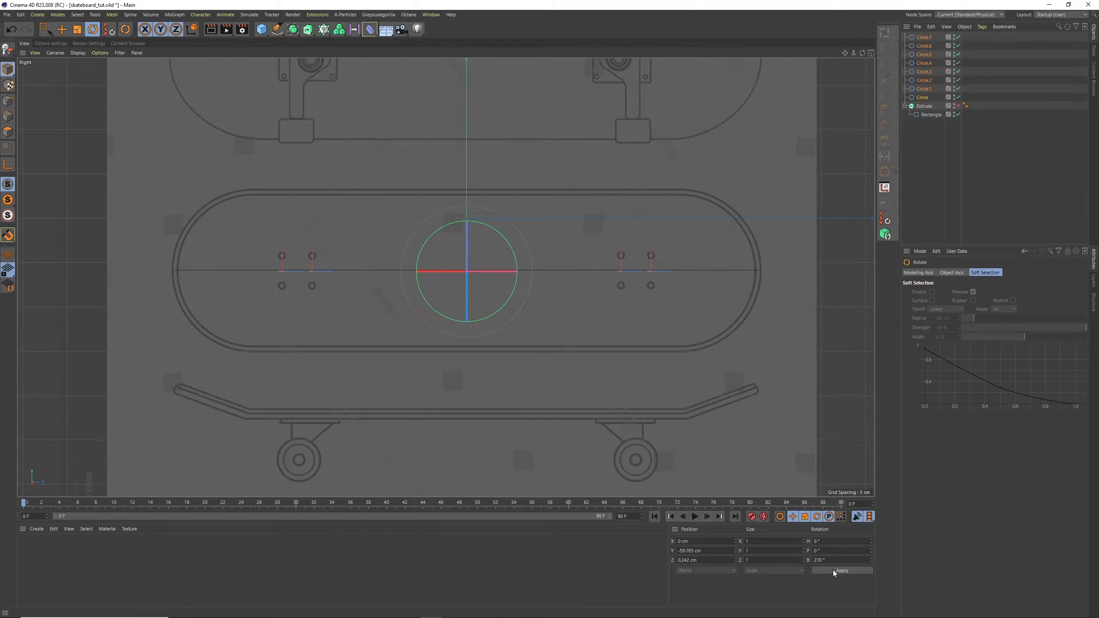
key("e")
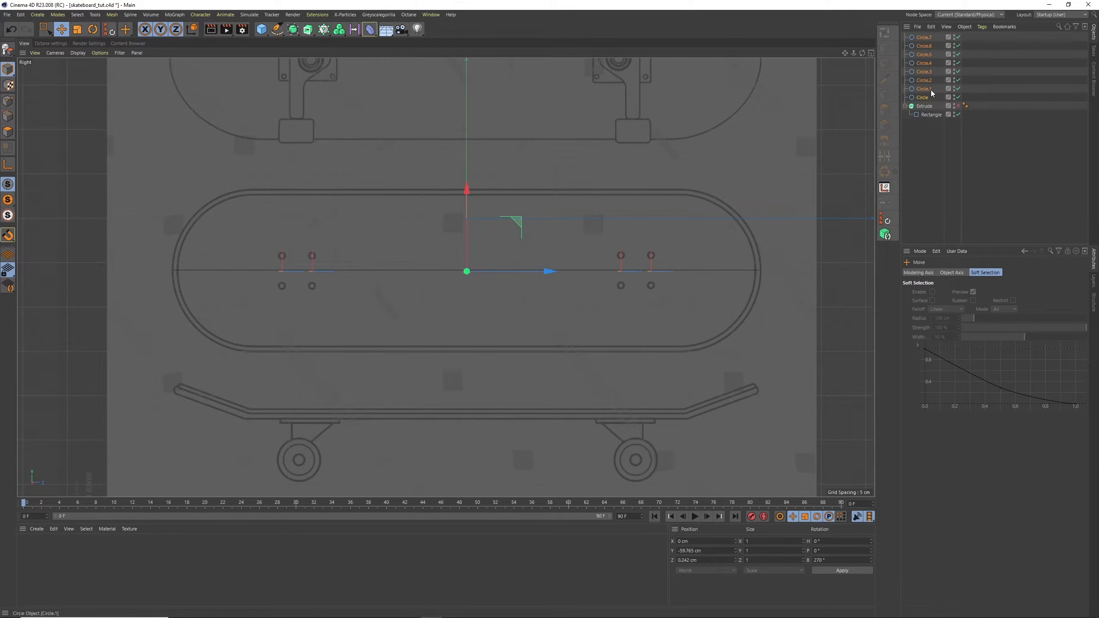
left_click_drag(930, 114, 921, 102)
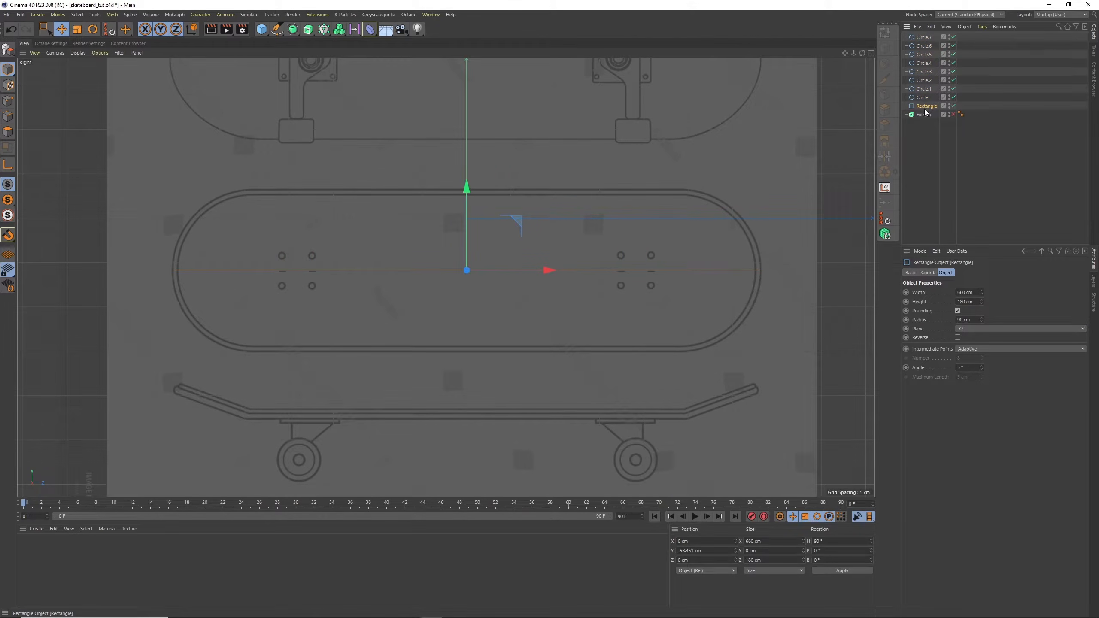
left_click_drag(924, 115, 923, 117)
left_click(924, 108)
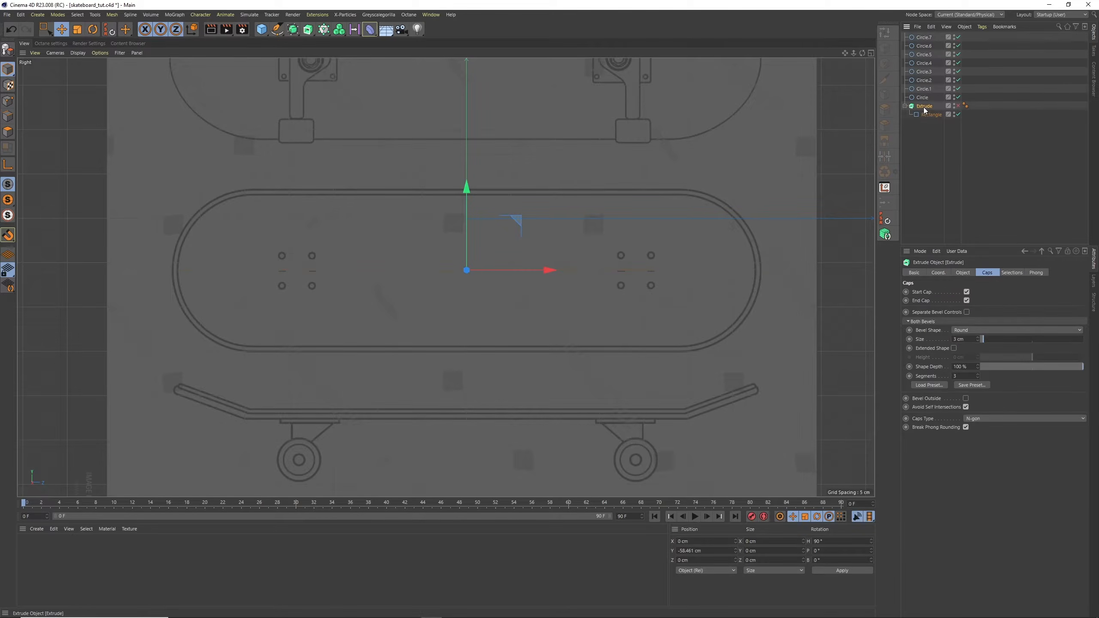
left_click(932, 114)
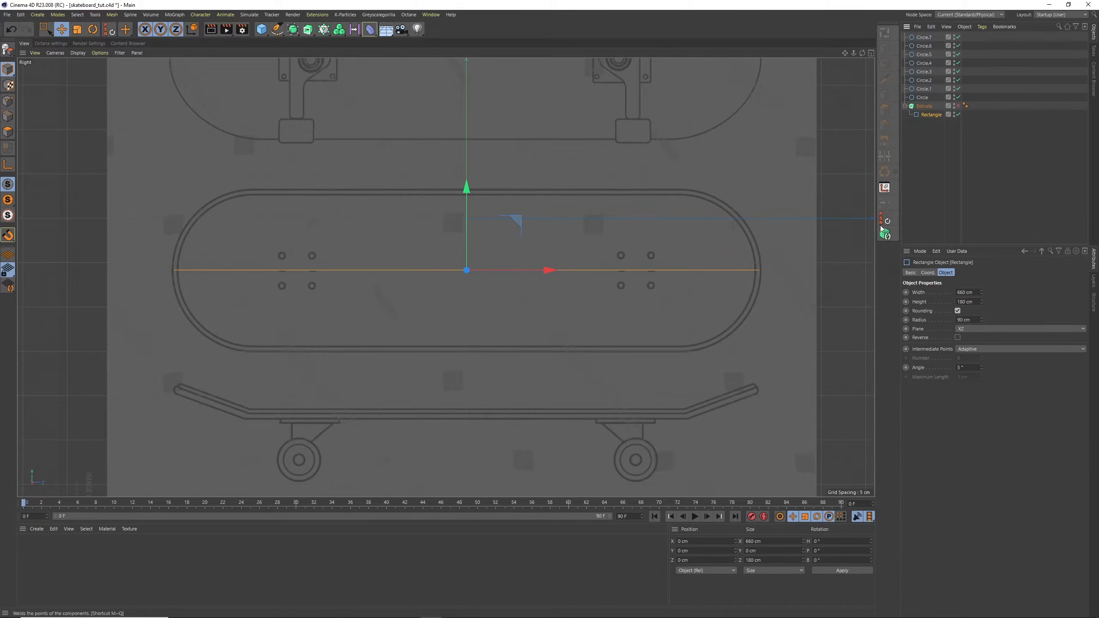
Nest the eight circles inside the Extrude object beside the Rectangle and set their Y position to 0 cm
left_click(924, 39)
left_click(922, 98, "shift")
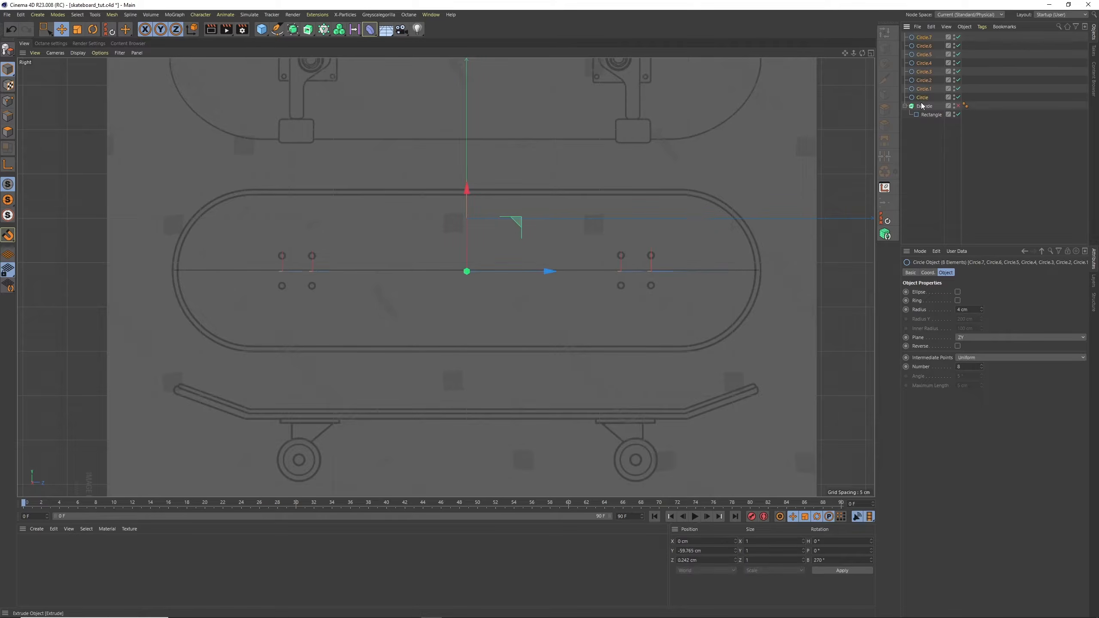
left_click_drag(922, 106, 926, 108)
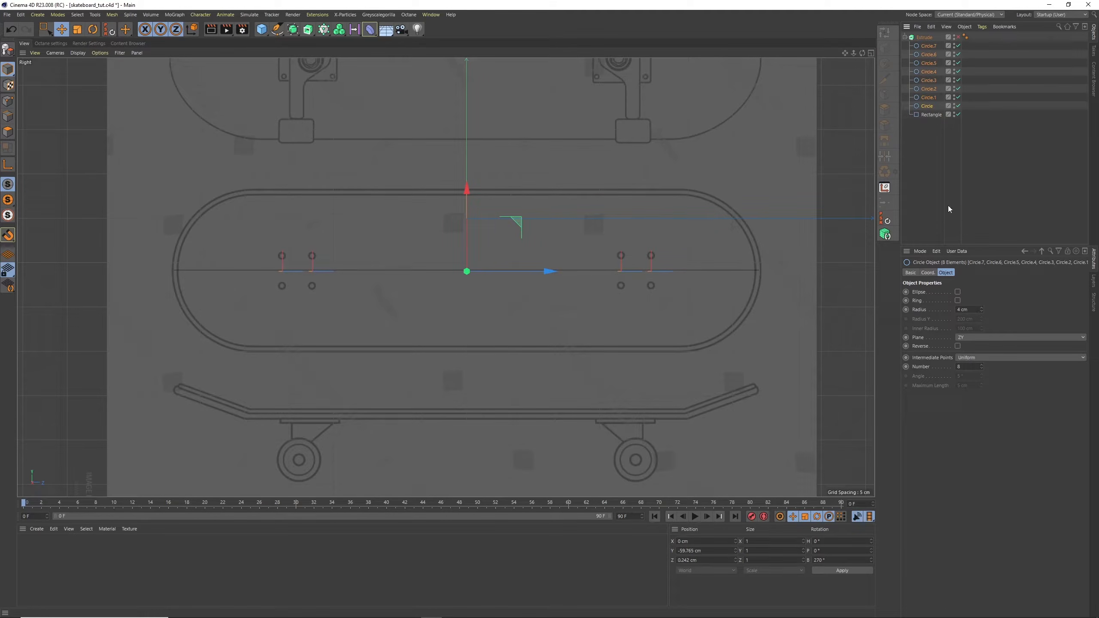
left_click(927, 272)
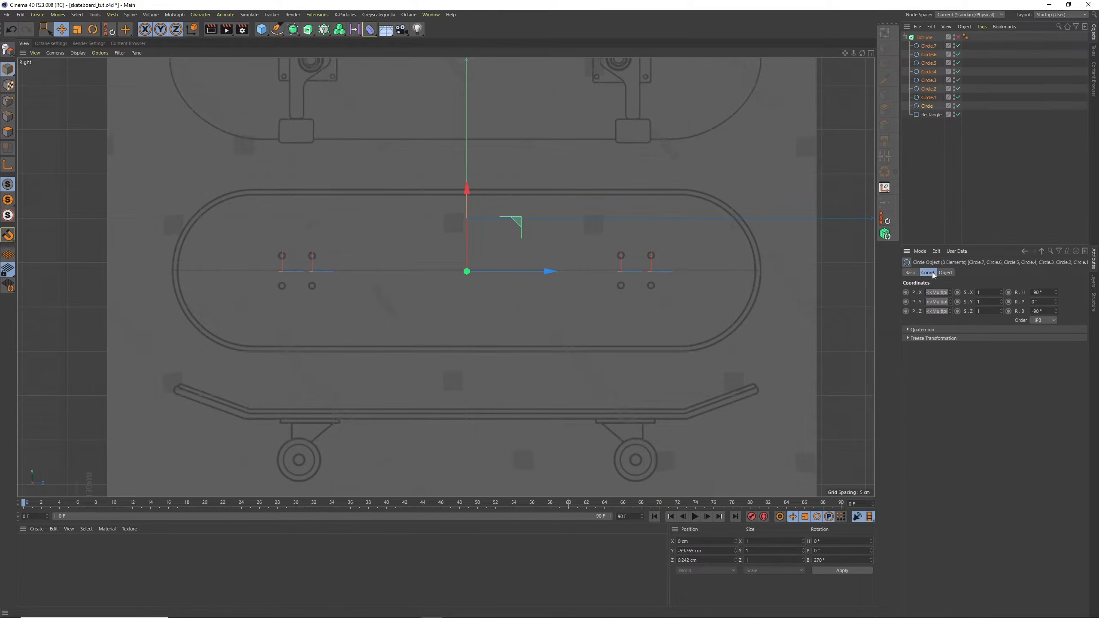
left_click(937, 301)
key("Return")
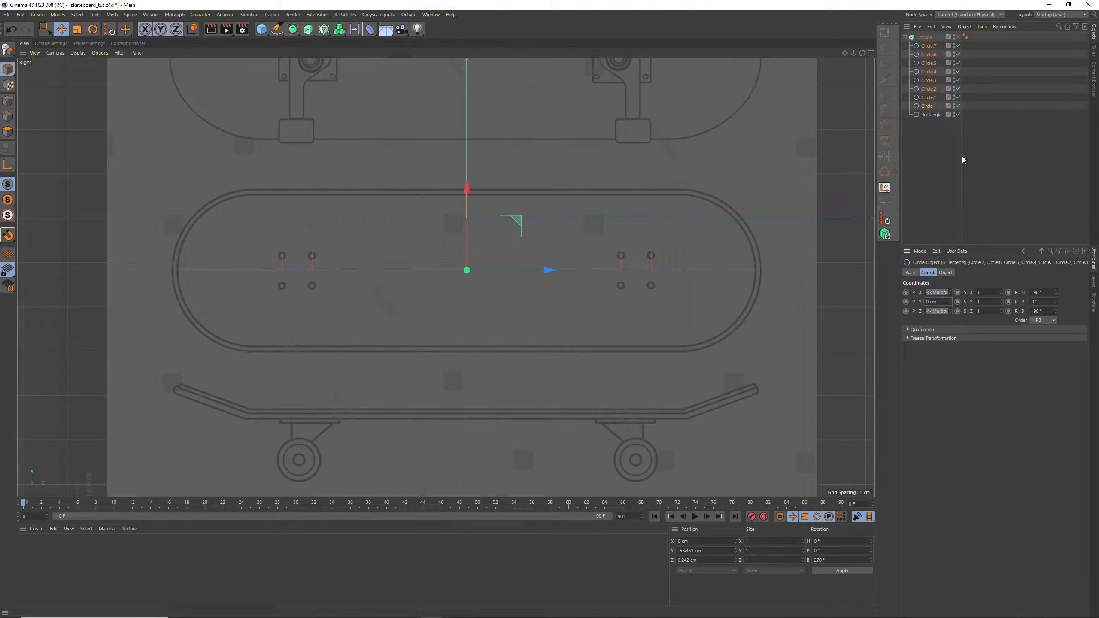
Re-enable the Extrude object and inspect the deck splines in a maximised Perspective view
left_click(870, 53)
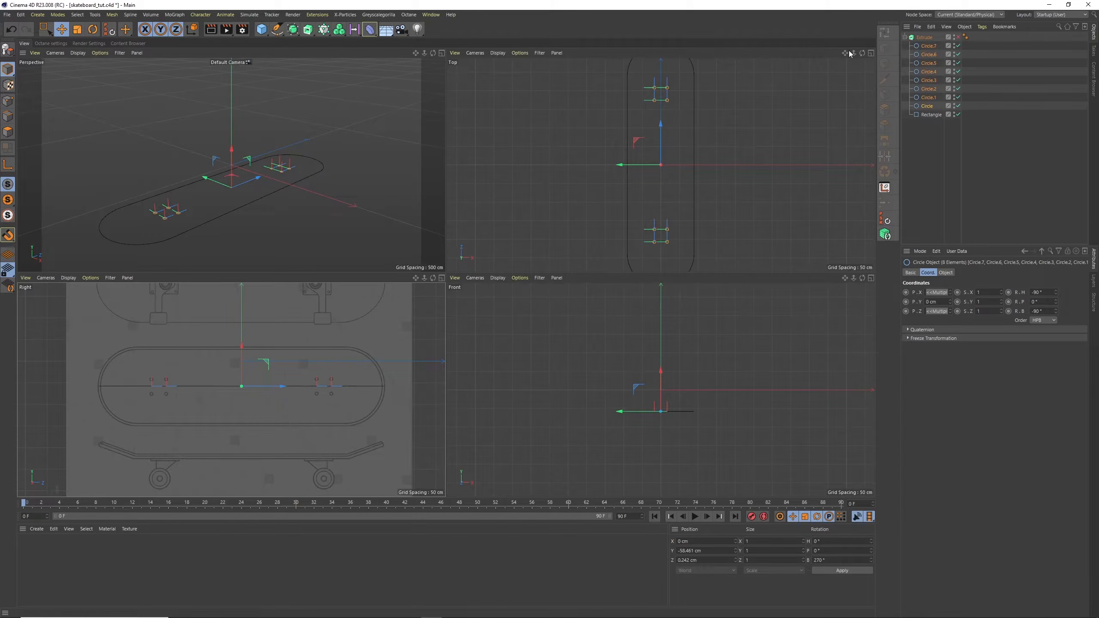
left_click(932, 165)
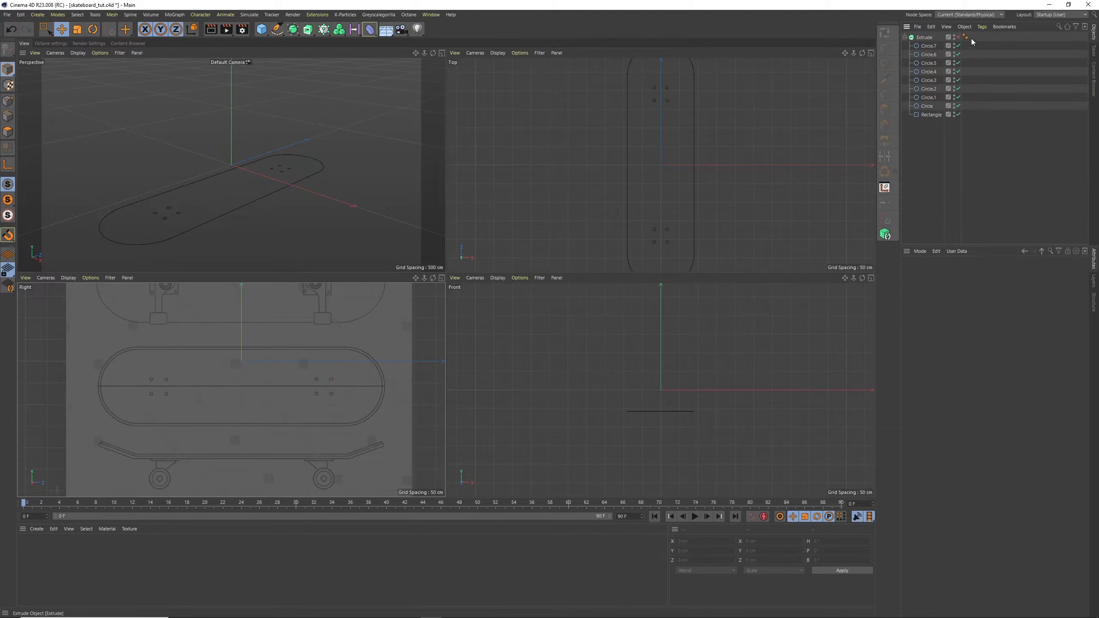
left_click(958, 38)
middle_click(436, 69)
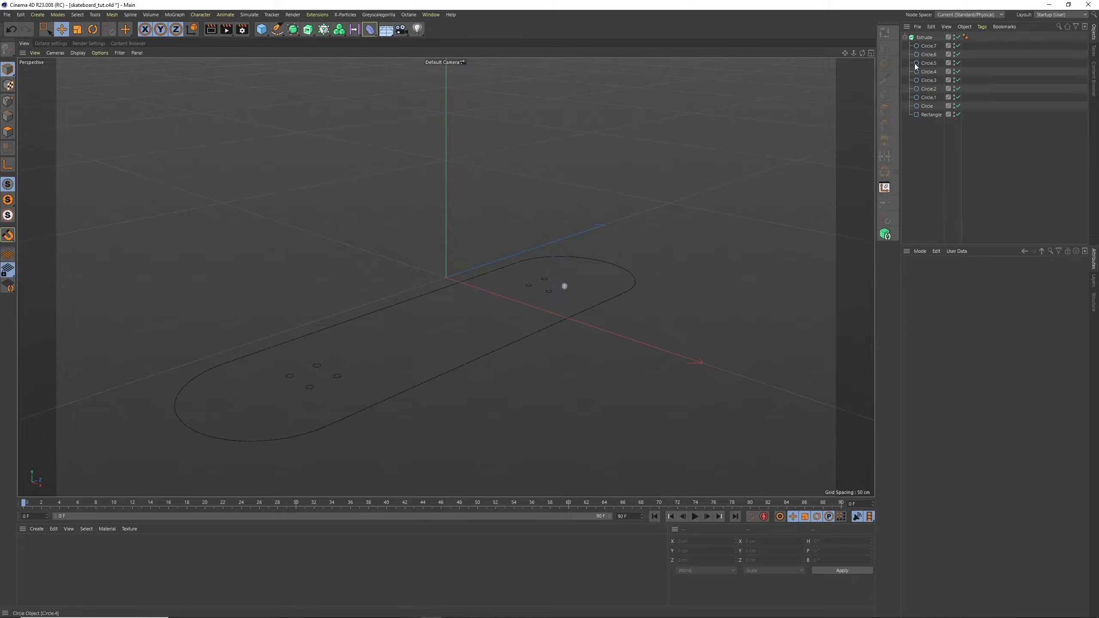
left_click(923, 46)
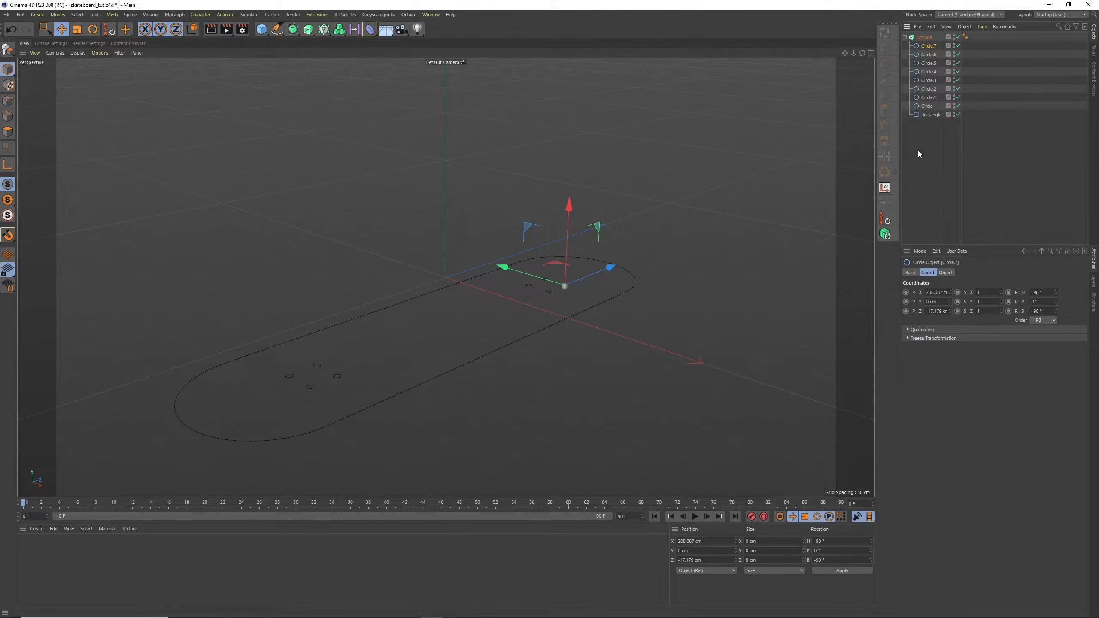
Add a Connect object inside the Extrude as parent of the Rectangle, and nest all eight circles in it
left_click(931, 114)
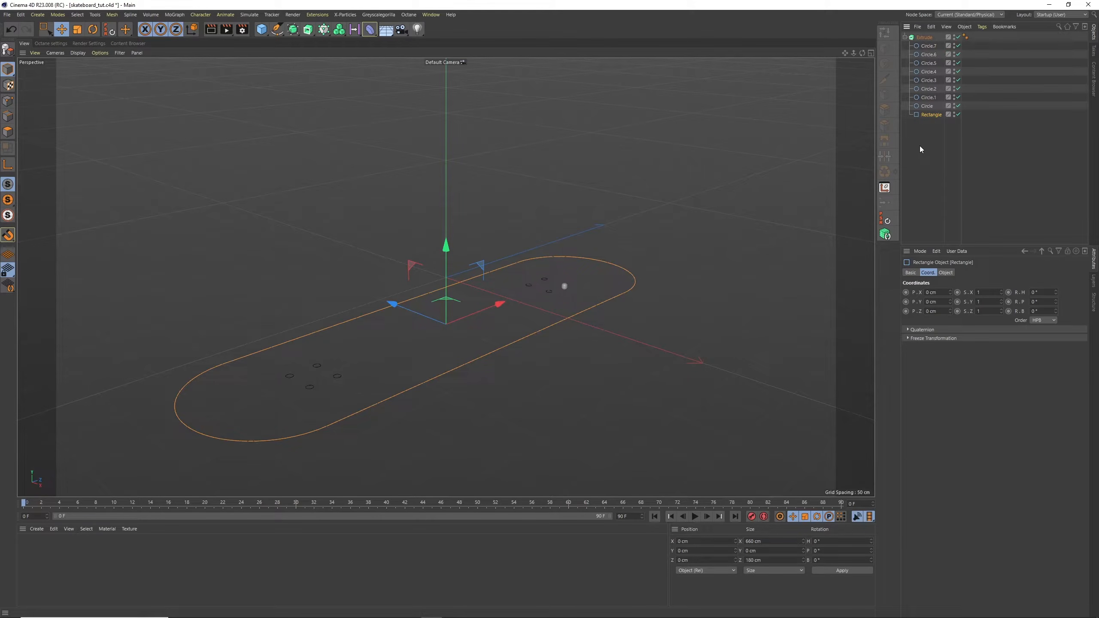
left_click(293, 30)
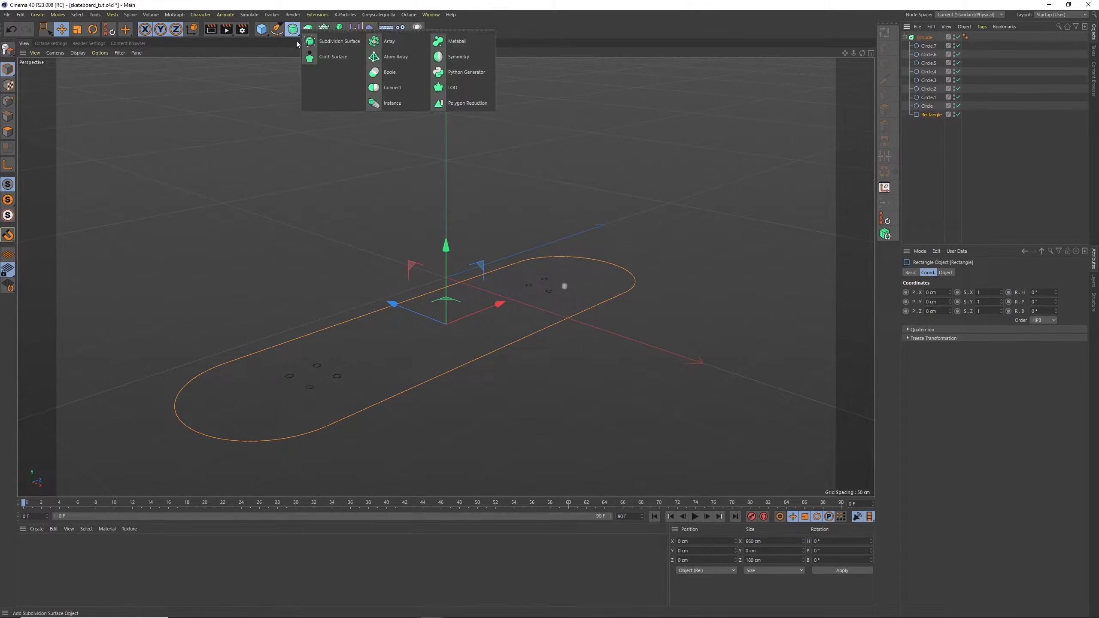
left_click(396, 89, "alt")
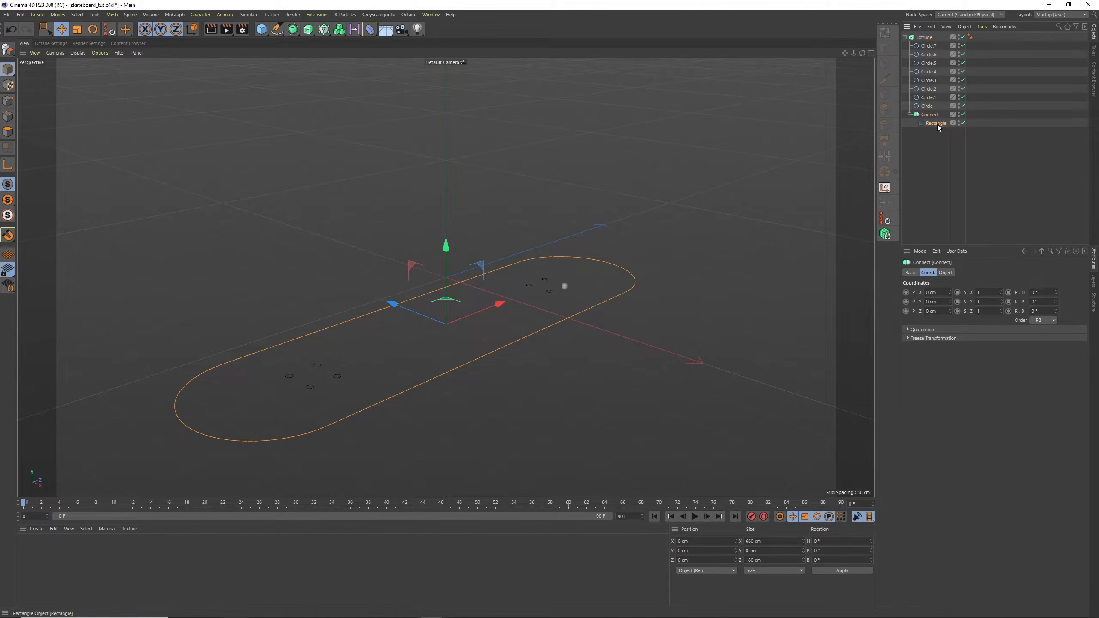
left_click(928, 46)
left_click(926, 105, "shift")
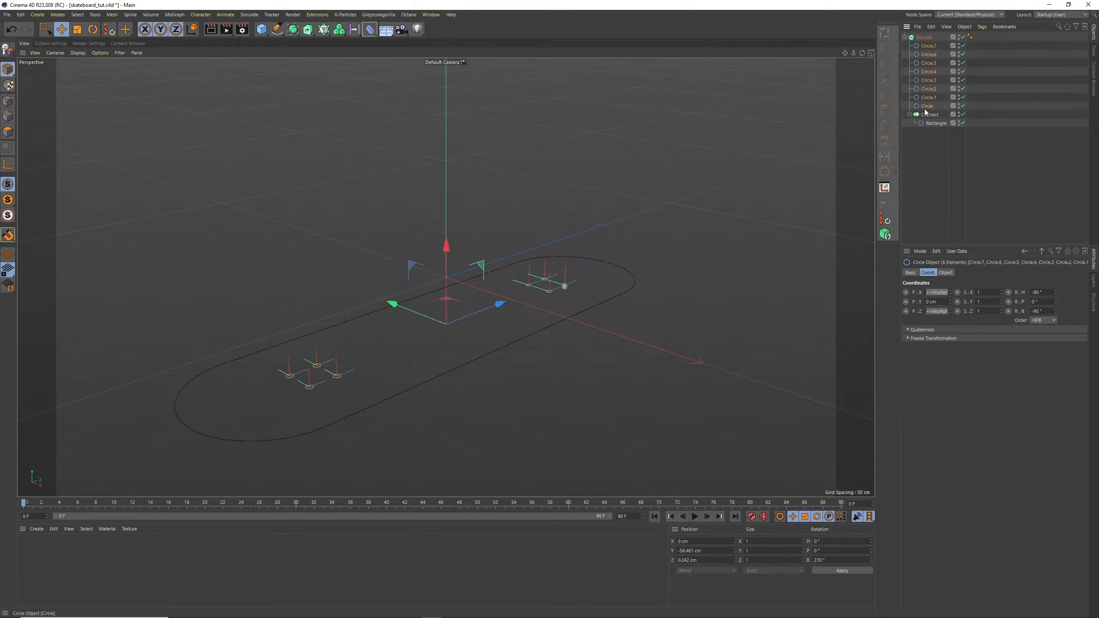
left_click_drag(934, 118, 934, 117)
left_click(931, 152)
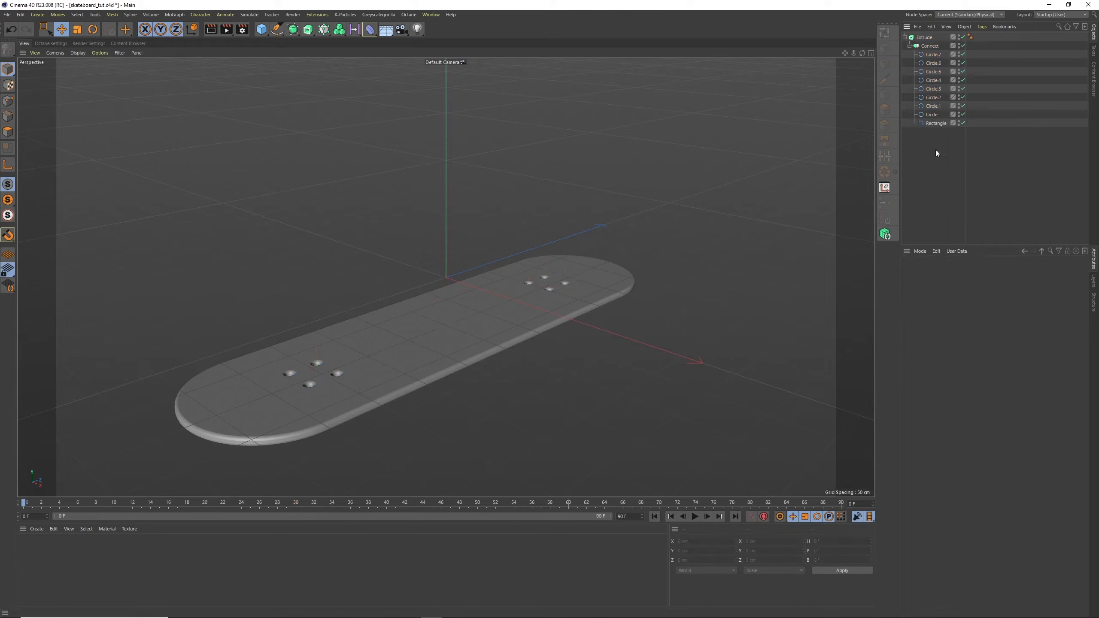
Return to the maximised Right viewport, collapse the Extrude's hierarchy and rename the object "Board base"
left_click_drag(861, 53, 873, 30)
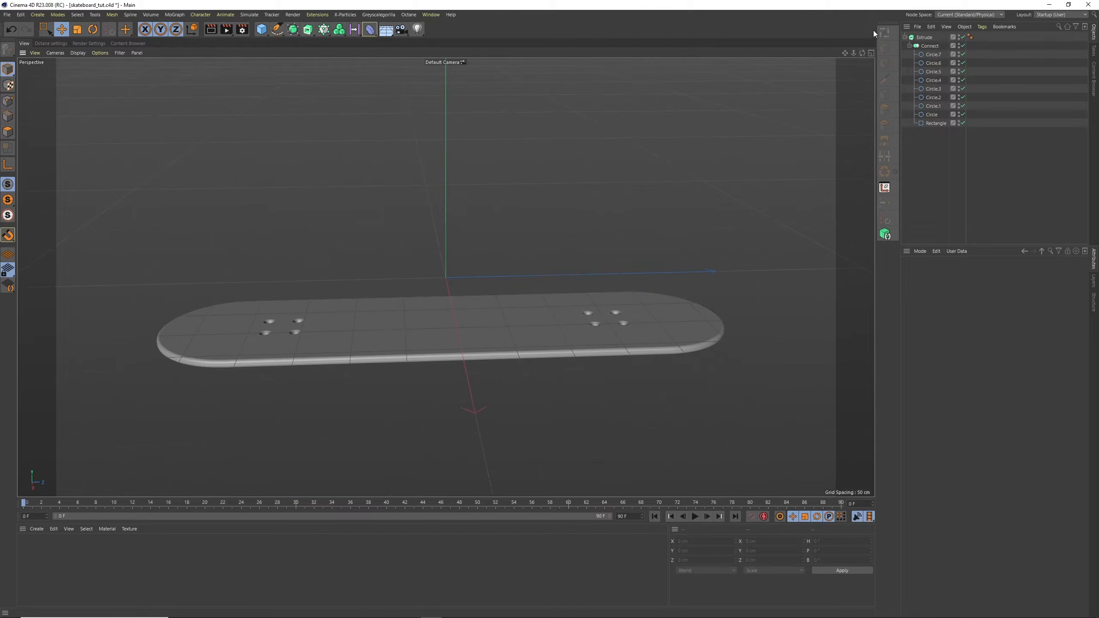
left_click(870, 54)
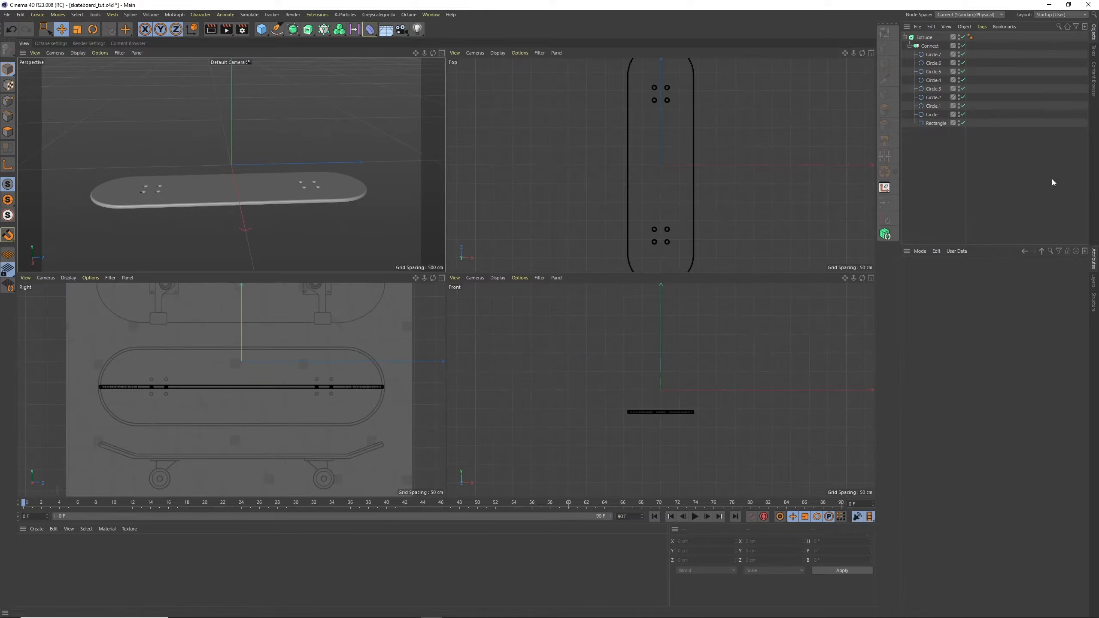
left_click(441, 277)
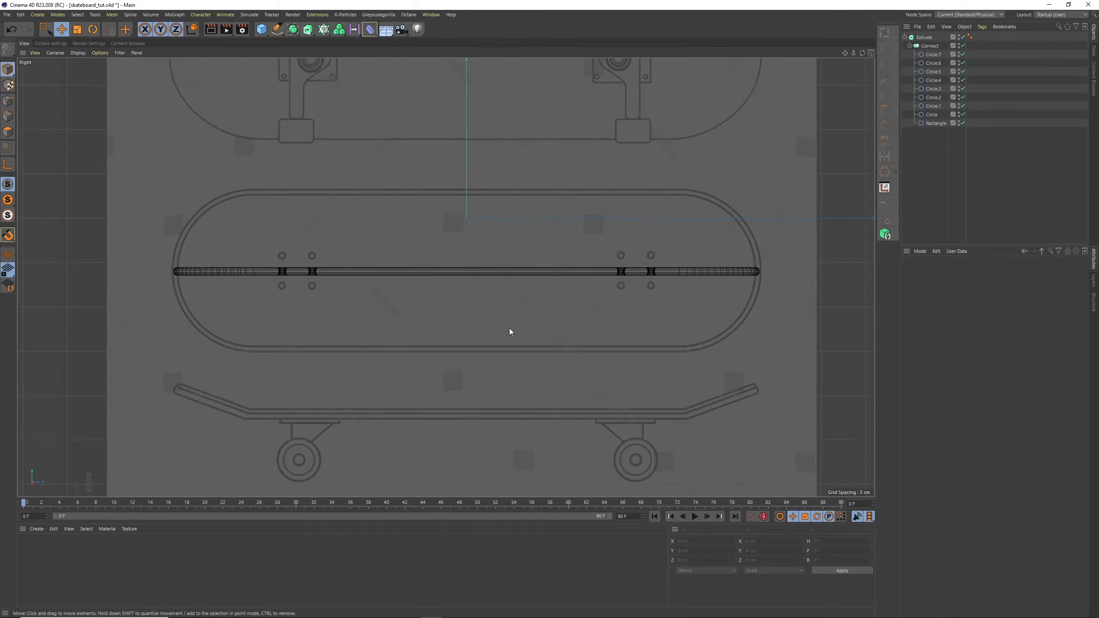
left_click(904, 37)
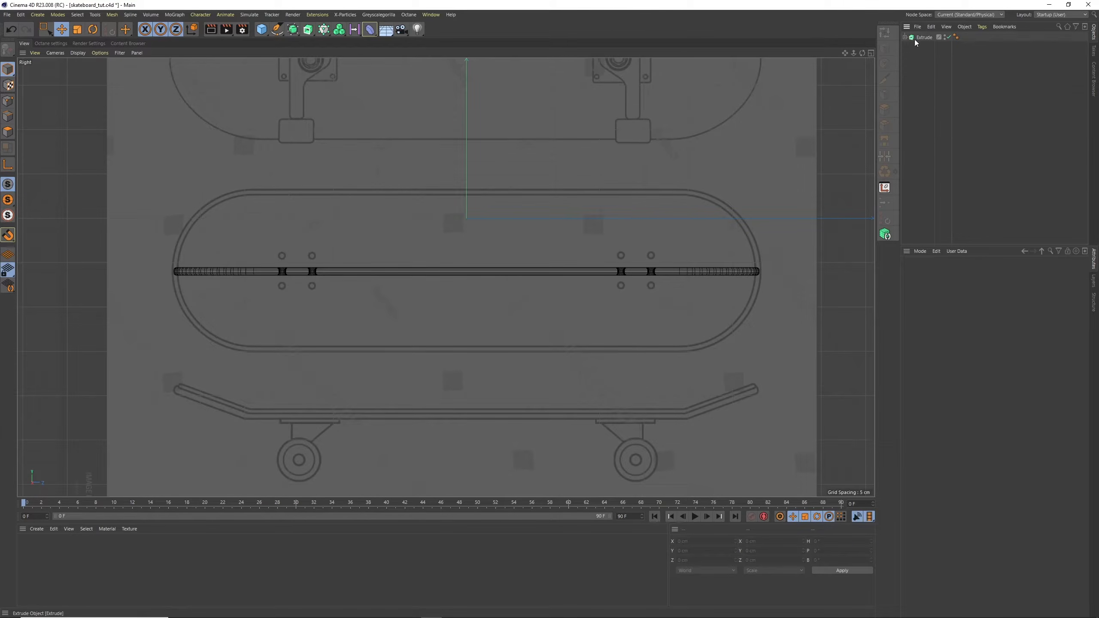
left_click(915, 38)
double_click(924, 37)
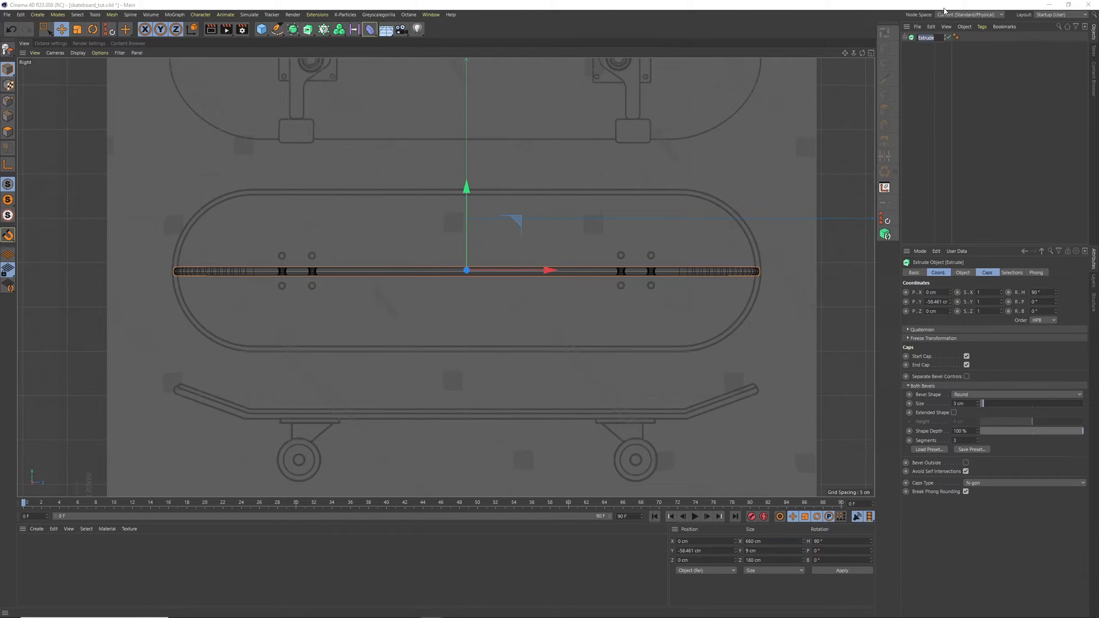
type("Board base")
key("Return")
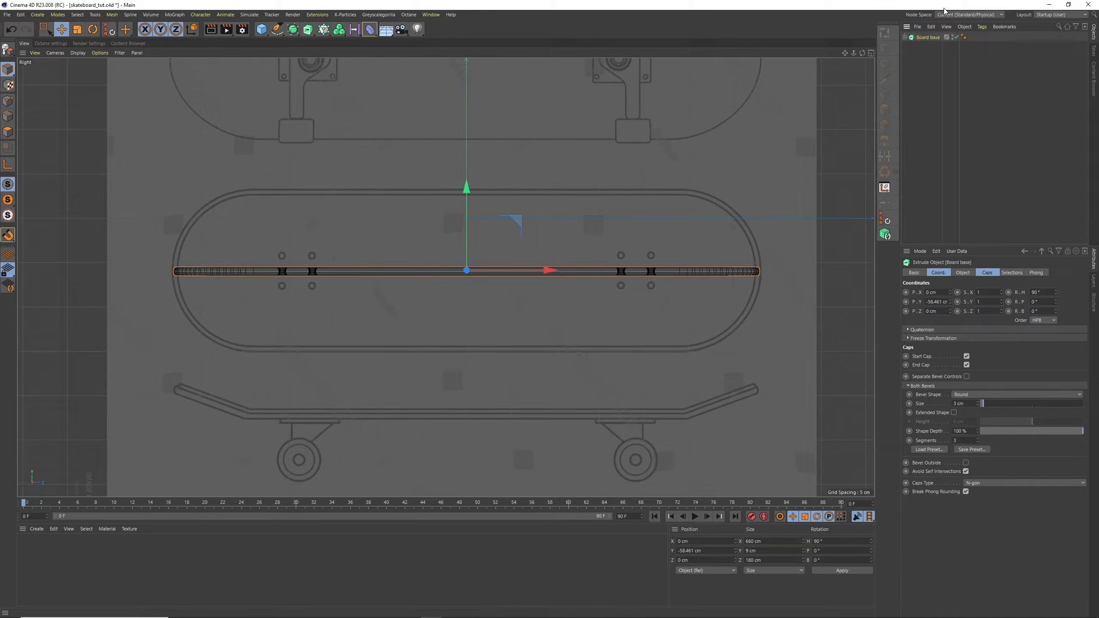
Try moving the Board base down along Y in the Right viewport, and undo the move
left_click_drag(466, 190, 468, 222)
key("ctrl+z")
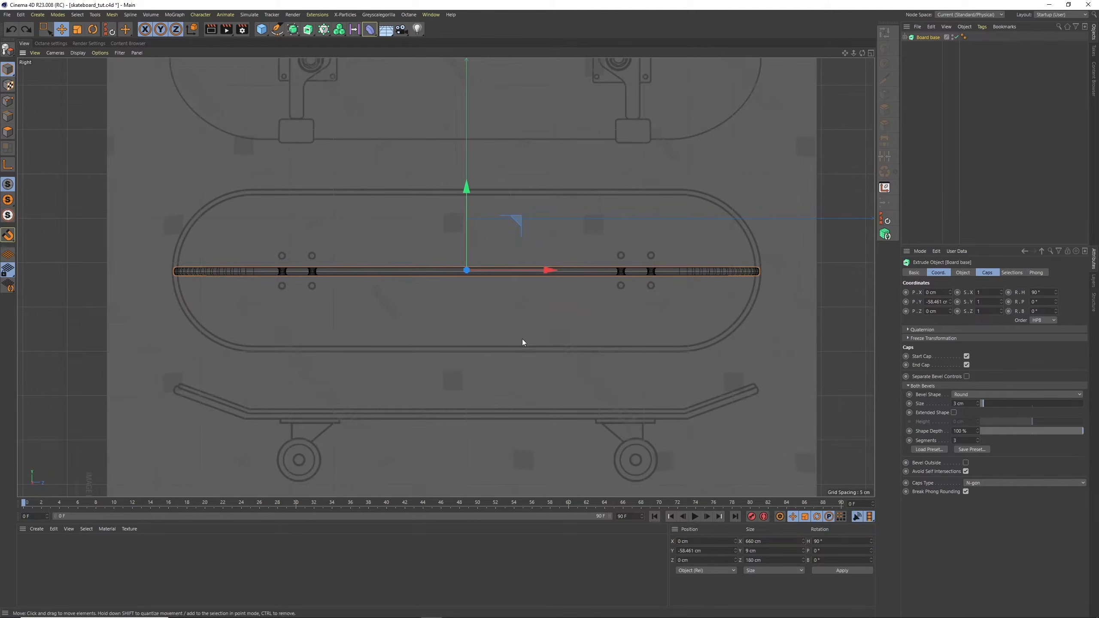
Draw a Bezier spline with the Spline Pen along the side-view deck profile, from its left tip past the bend to near the deck's centre
middle_click_drag(522, 342, 537, 188, "alt")
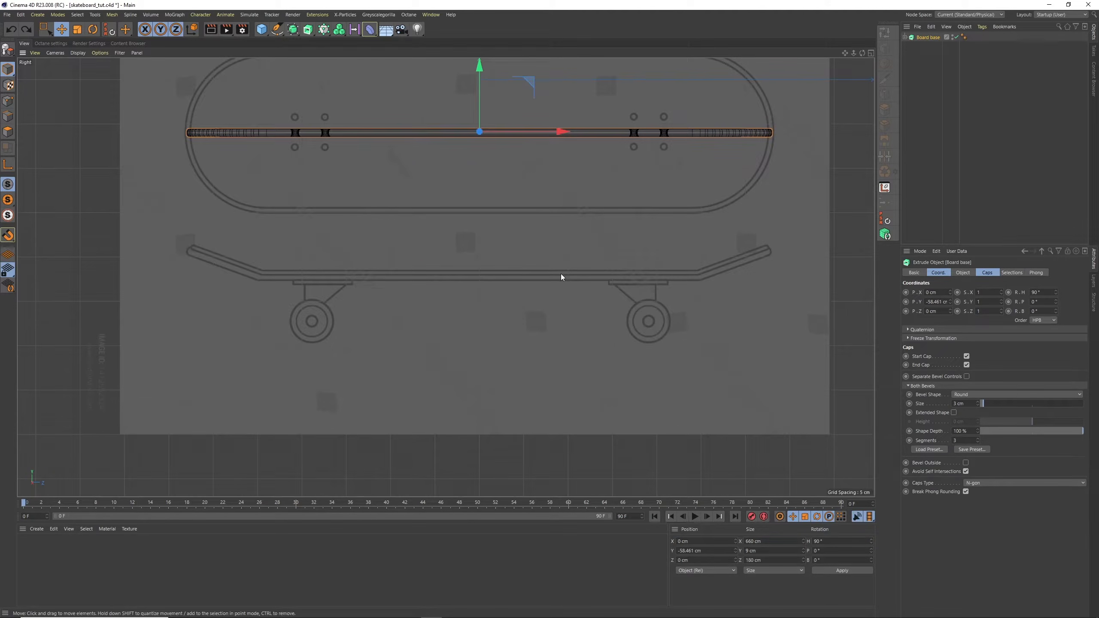
left_click(921, 111)
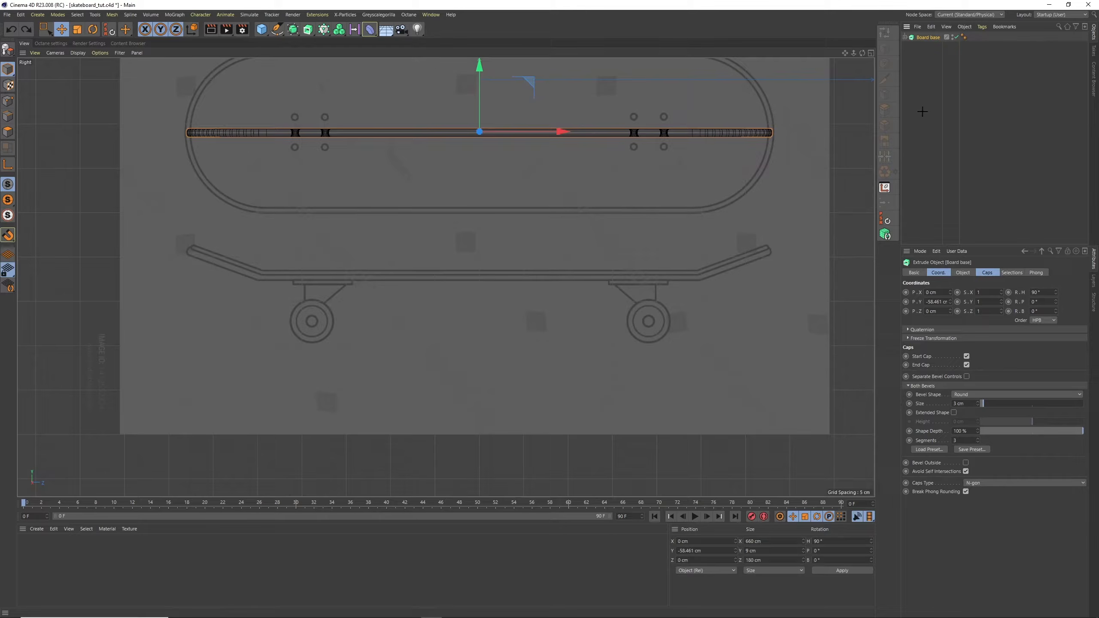
left_click(277, 29)
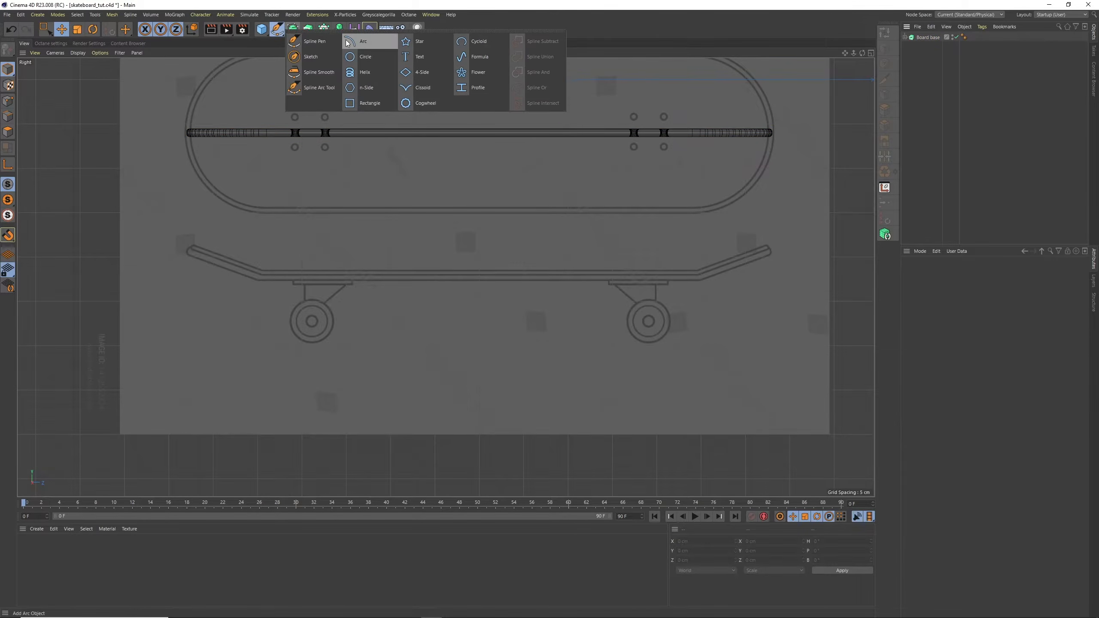
left_click(315, 45)
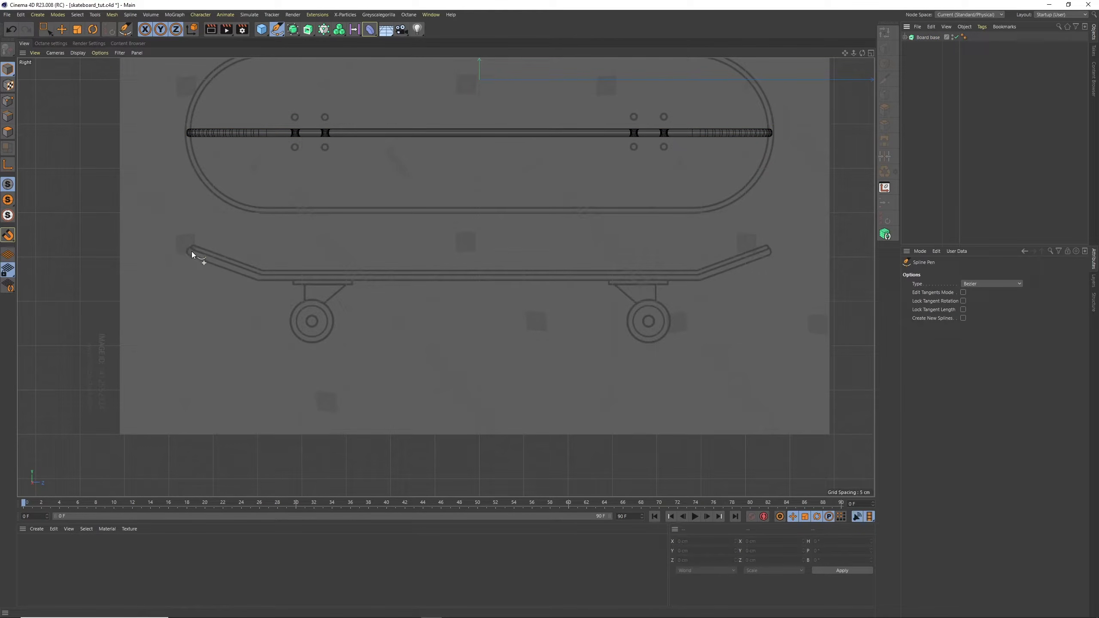
left_click_drag(188, 249, 237, 268)
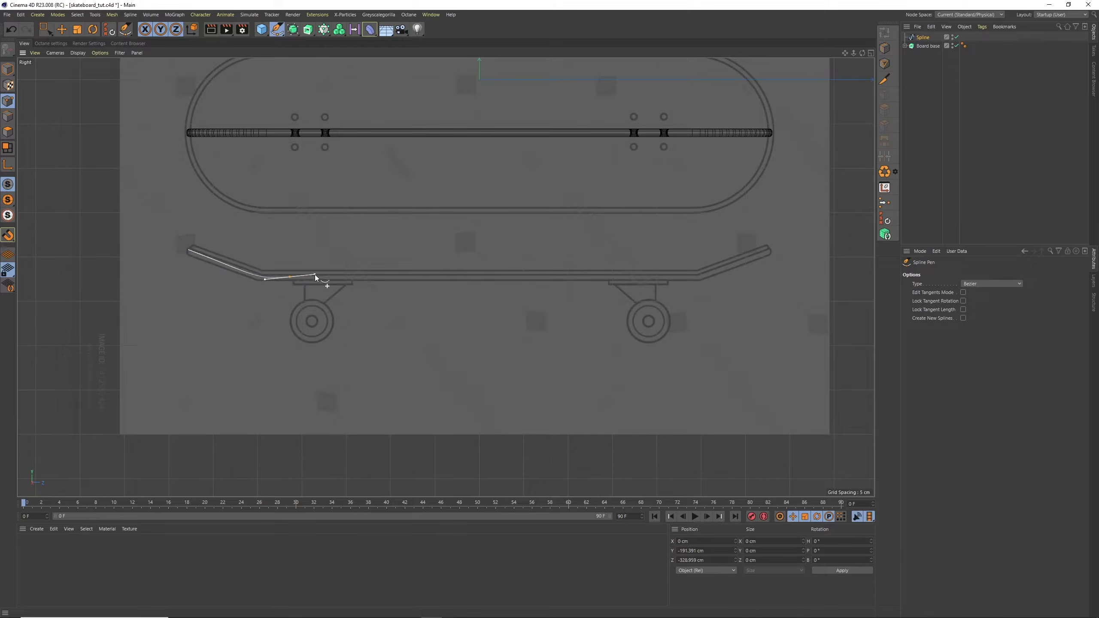
left_click(316, 273)
left_click_drag(315, 273, 372, 275)
left_click(469, 275)
key("space")
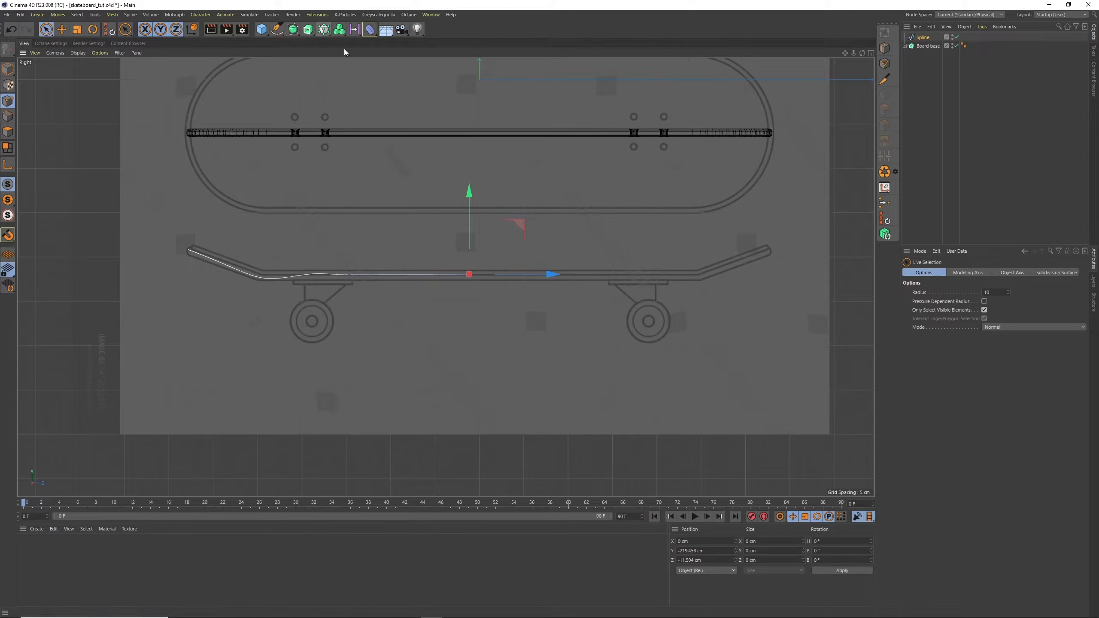
Add a Symmetry object as parent of the selected Spline and set its mirror plane to XY
left_click(923, 36)
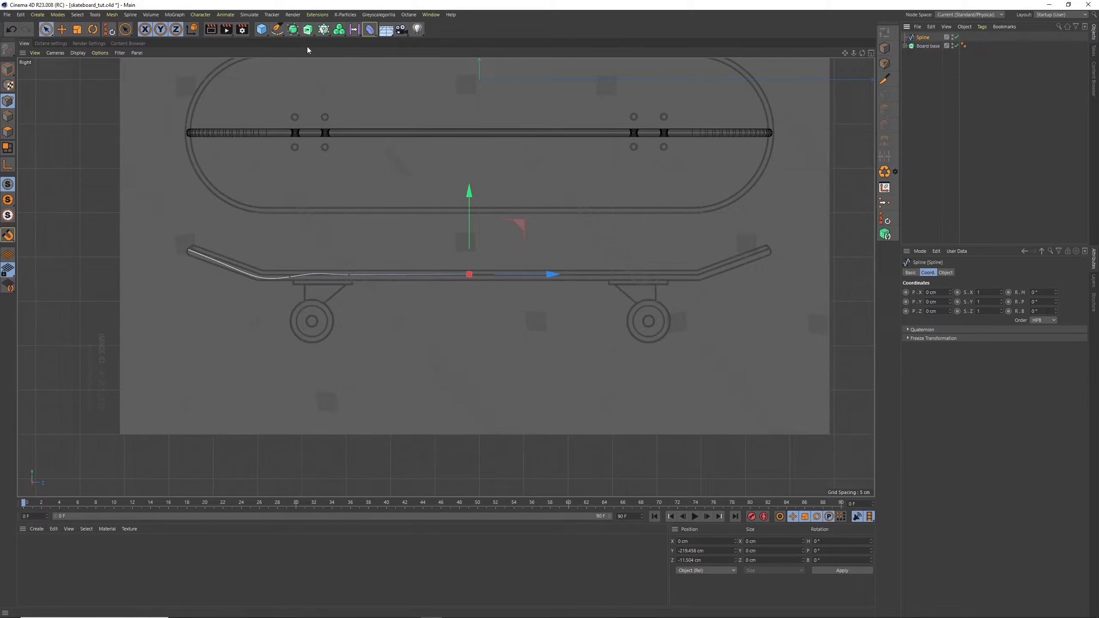
left_click(301, 35)
left_click(443, 57, "alt")
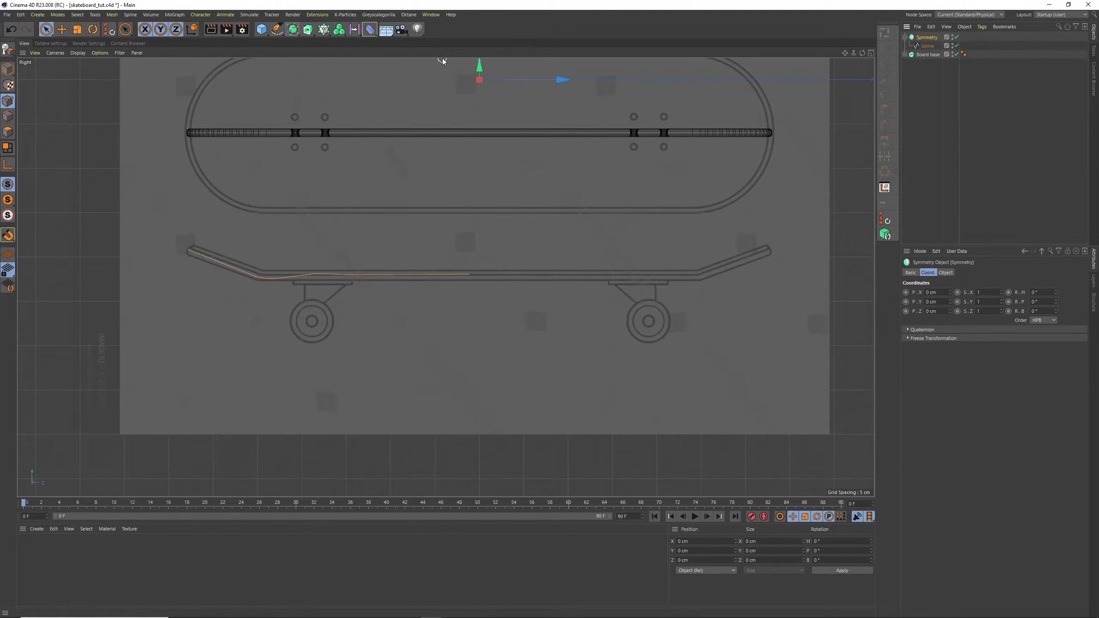
left_click(945, 273)
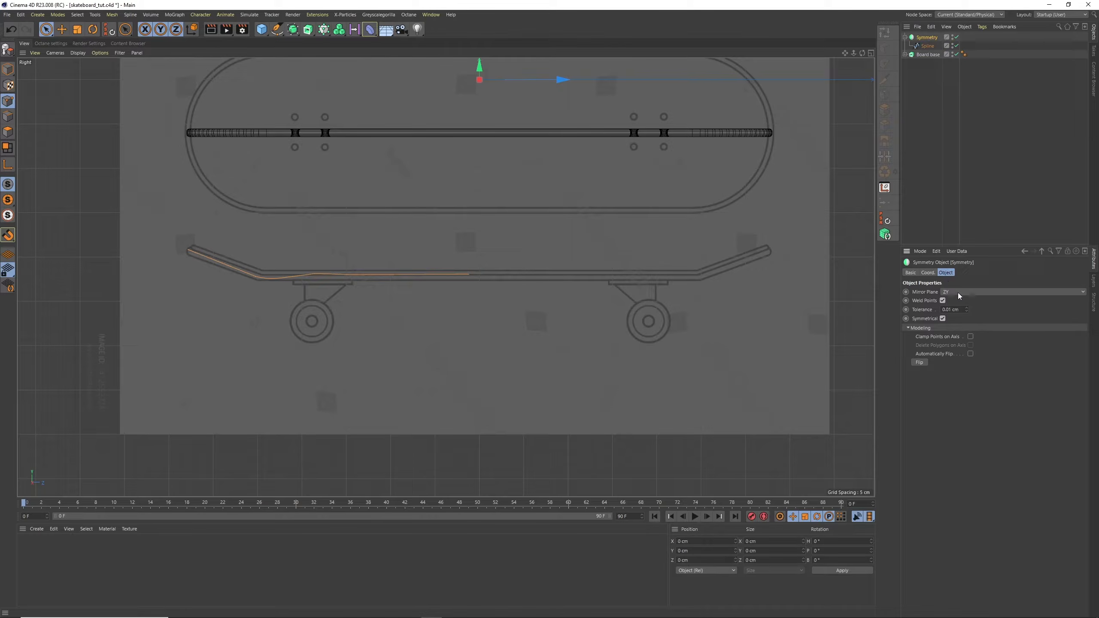
left_click(954, 292)
left_click(956, 302)
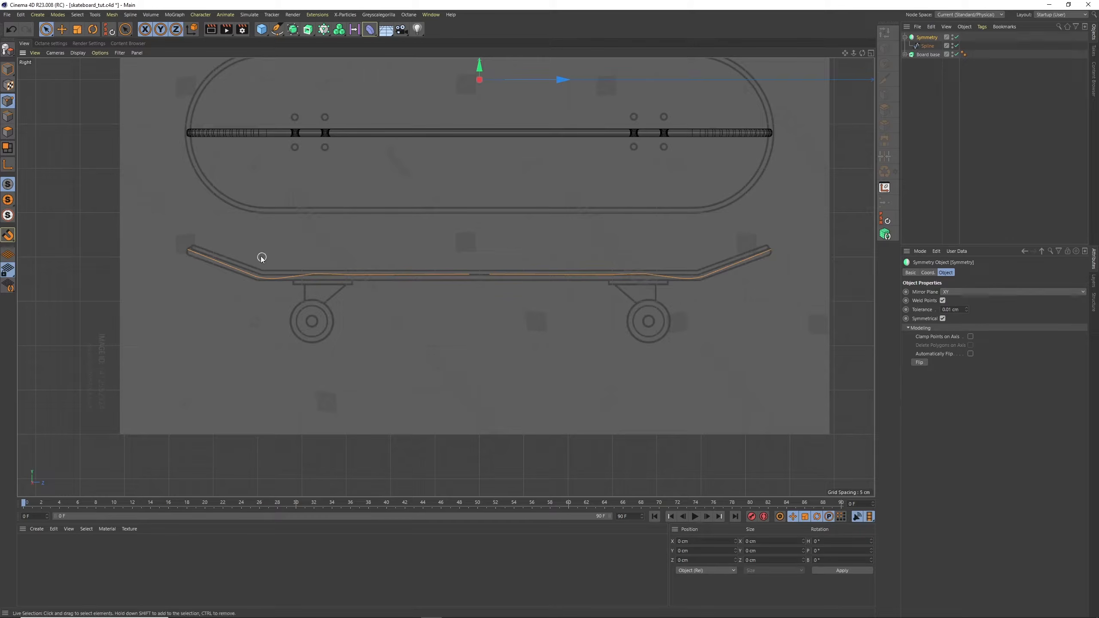
Set the angle of the Spline's adaptive intermediate points to 0°
scroll(268, 249, "up", 6)
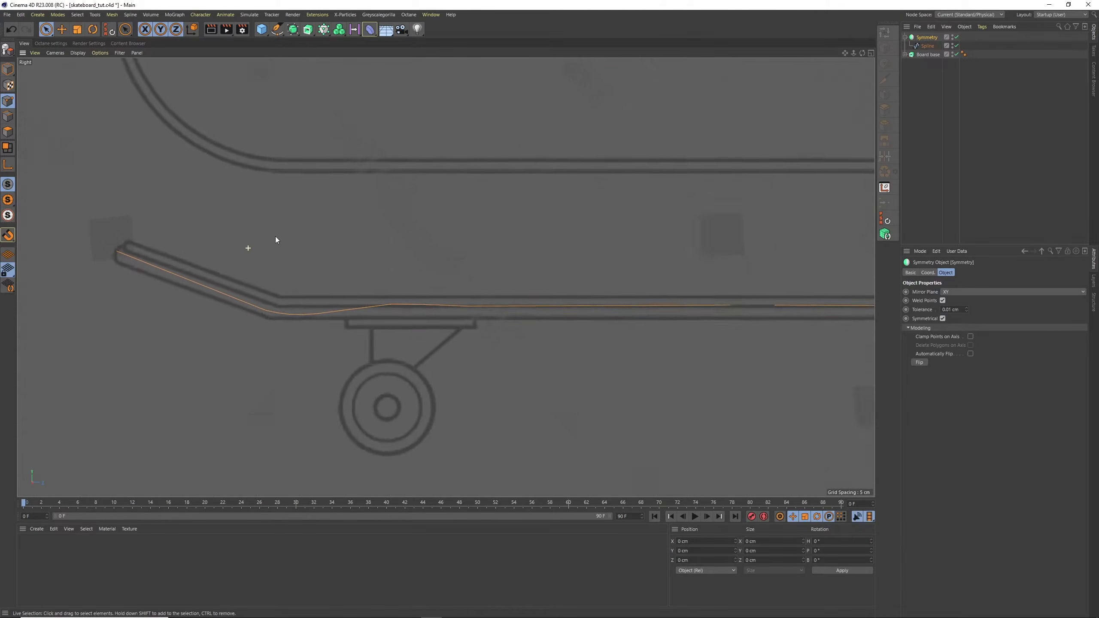
left_click(926, 45)
left_click(976, 309)
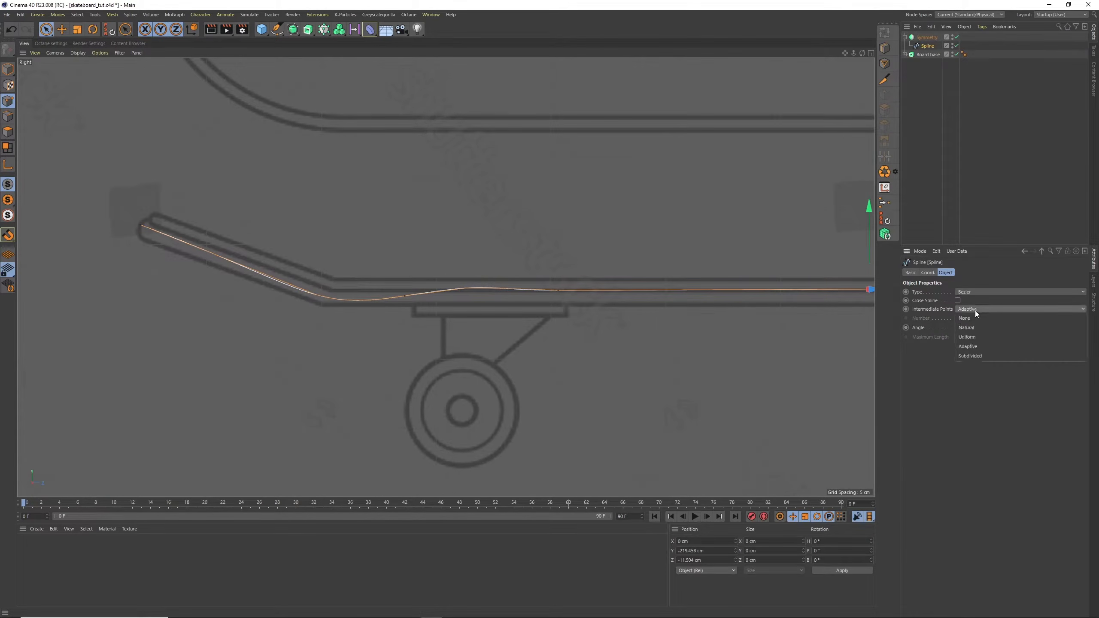
left_click(975, 310)
type("0")
key("Return")
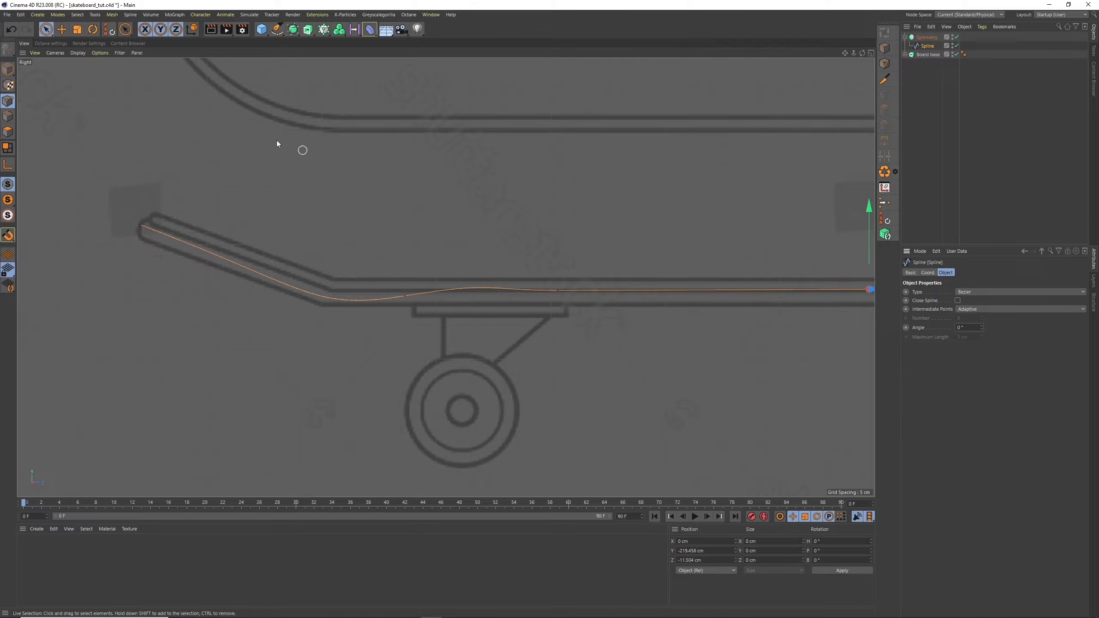
Reposition the spline point just after the nose bend and adjust its tangent so the curve follows the reference profile
left_click(64, 31)
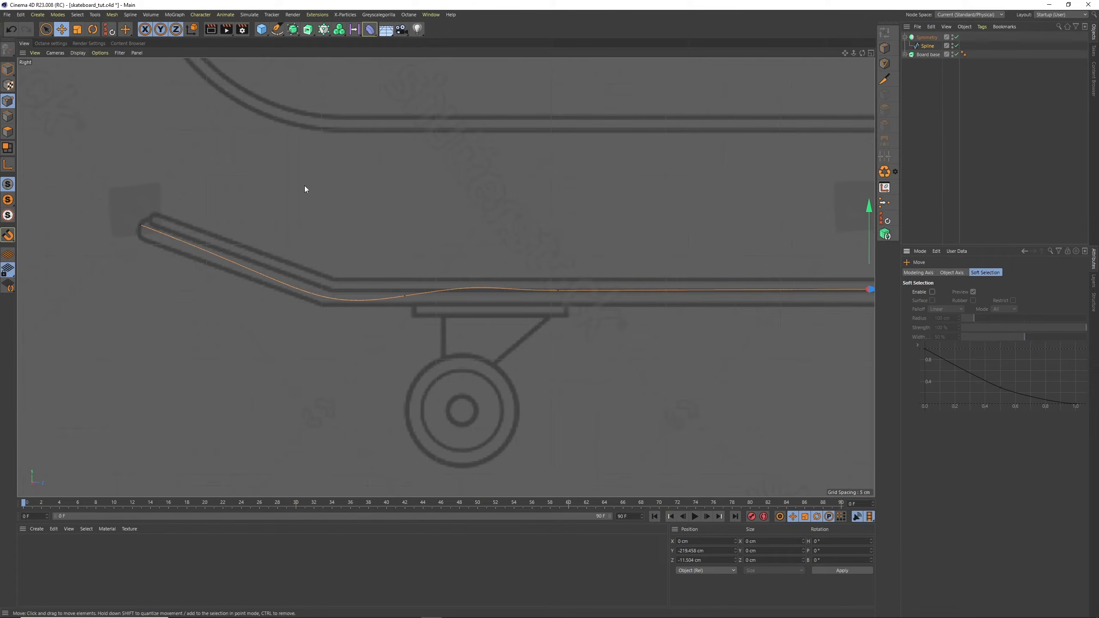
left_click(140, 224)
left_click(405, 305)
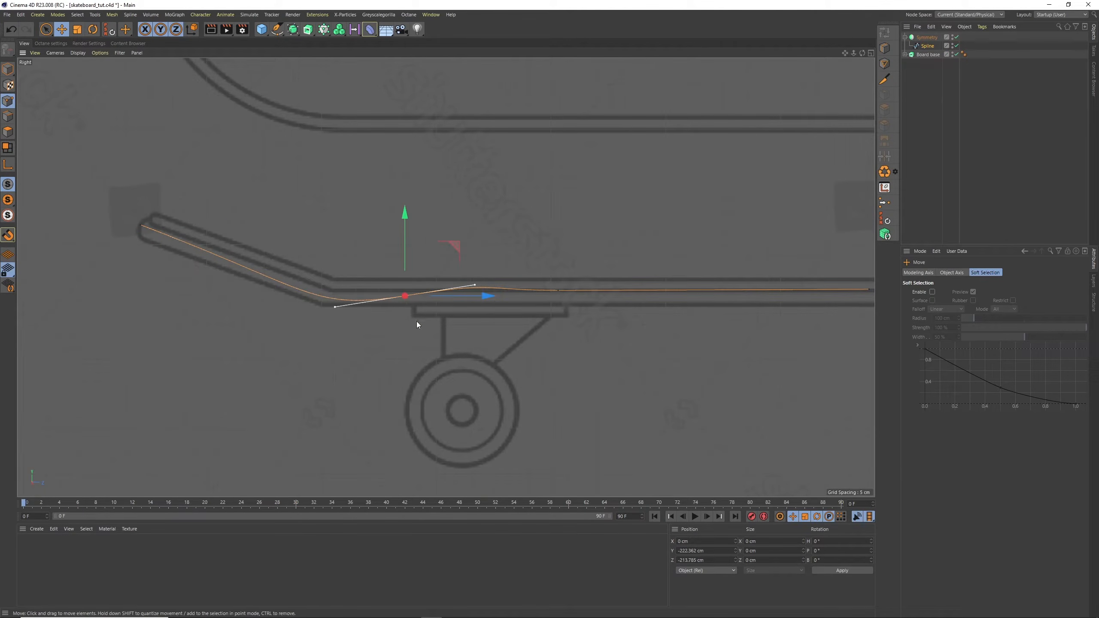
left_click_drag(416, 321, 379, 329)
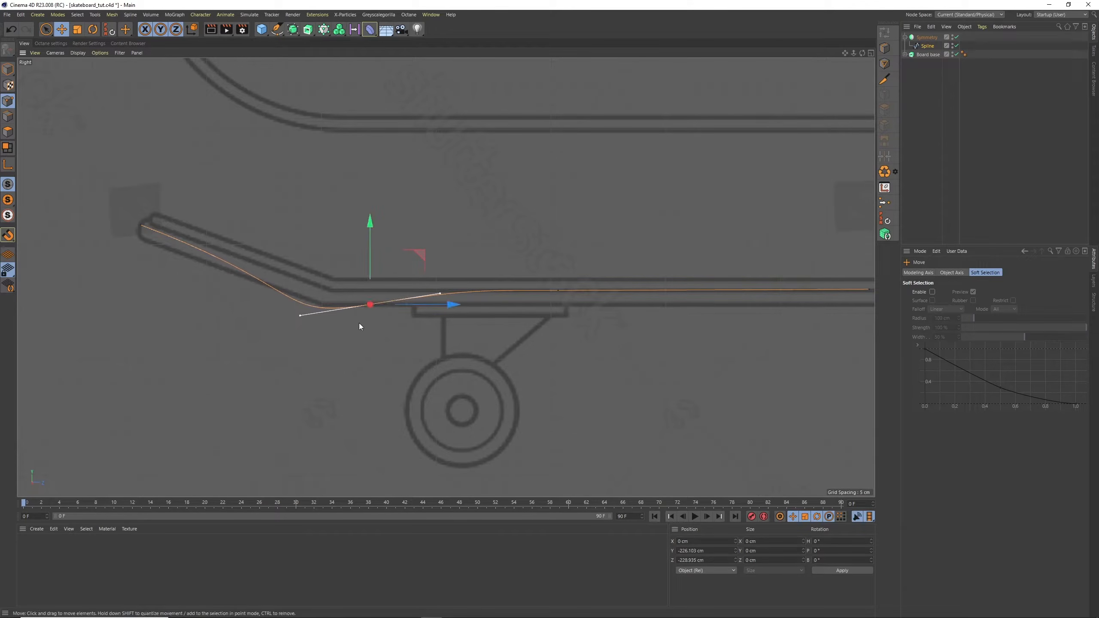
left_click_drag(299, 320, 397, 328)
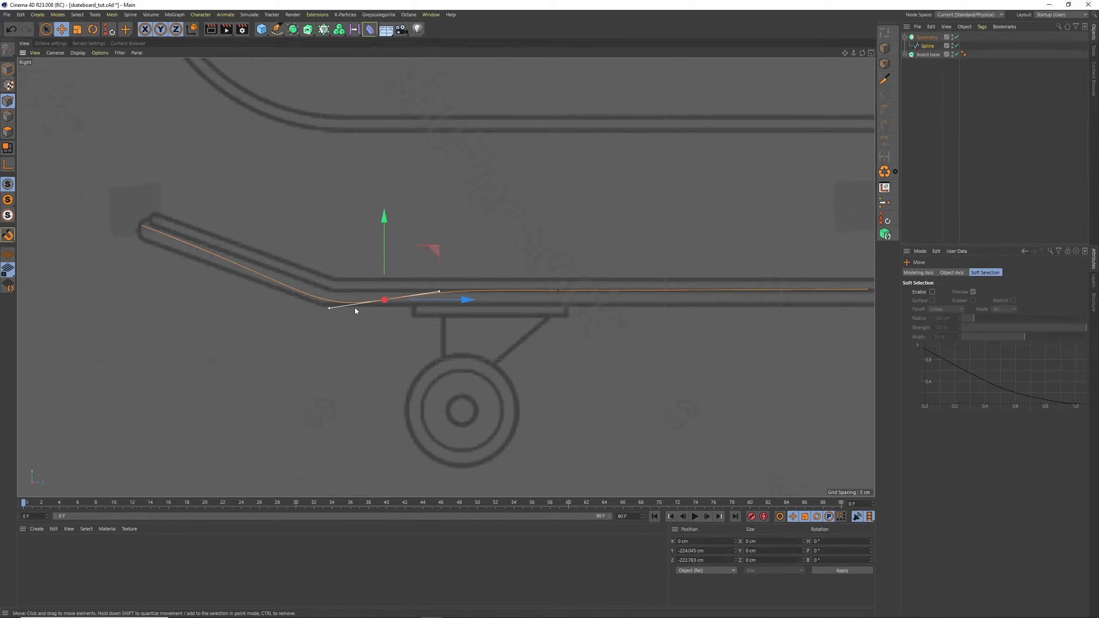
Level the two spline points on the flat middle section by setting their Y size to 0 cm
scroll(764, 213, "down", 3)
middle_click_drag(763, 212, 613, 241, "alt")
left_click(484, 291)
left_click(681, 292, "shift")
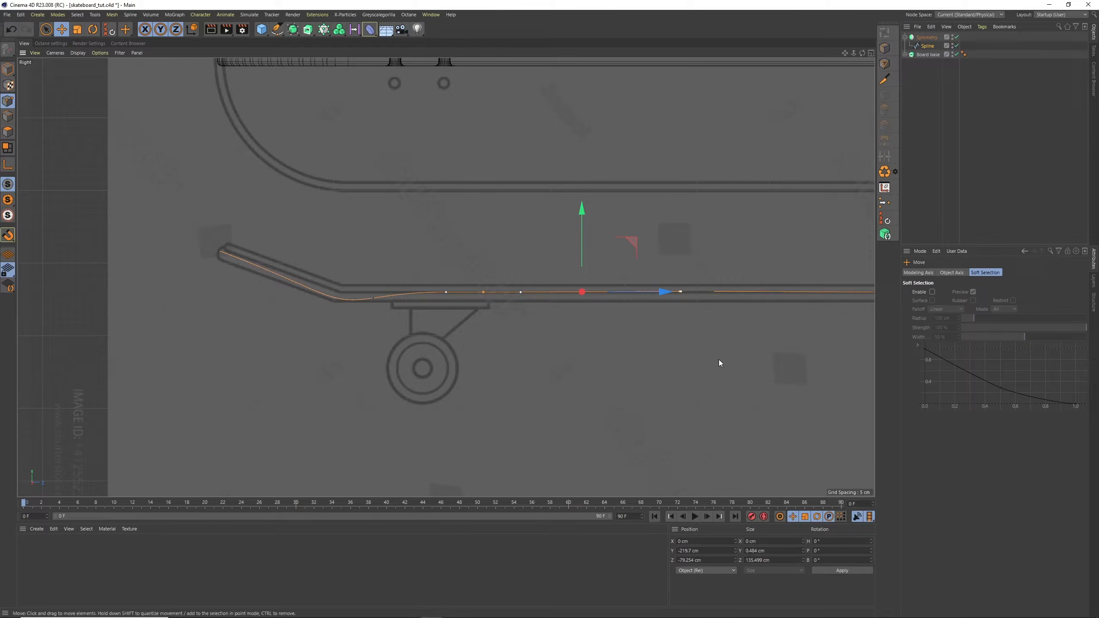
double_click(767, 552)
type("0")
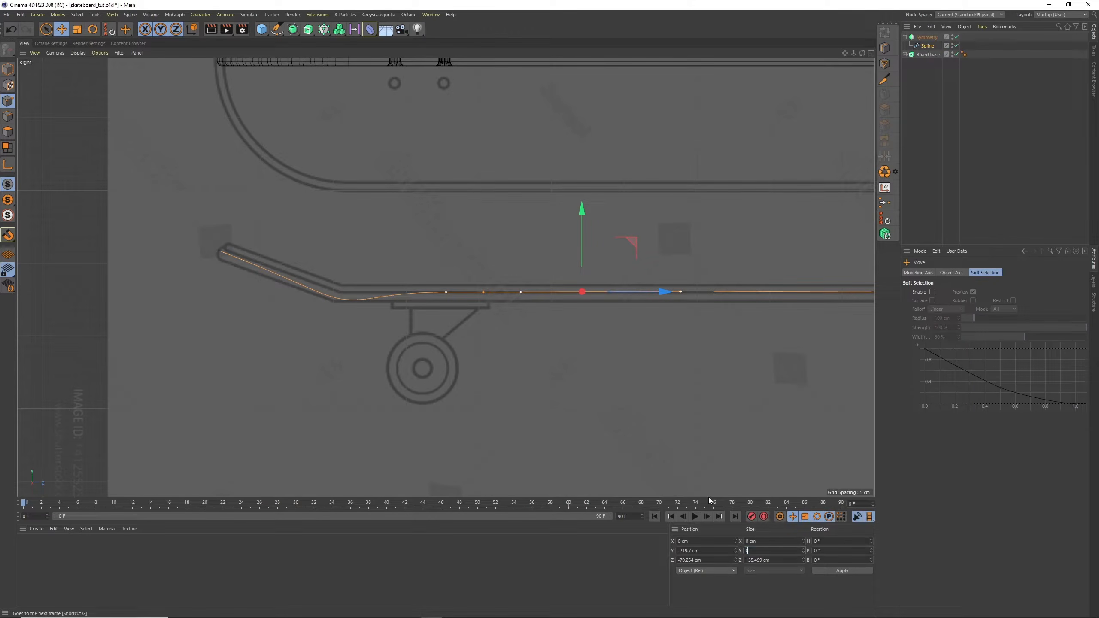
key("Return")
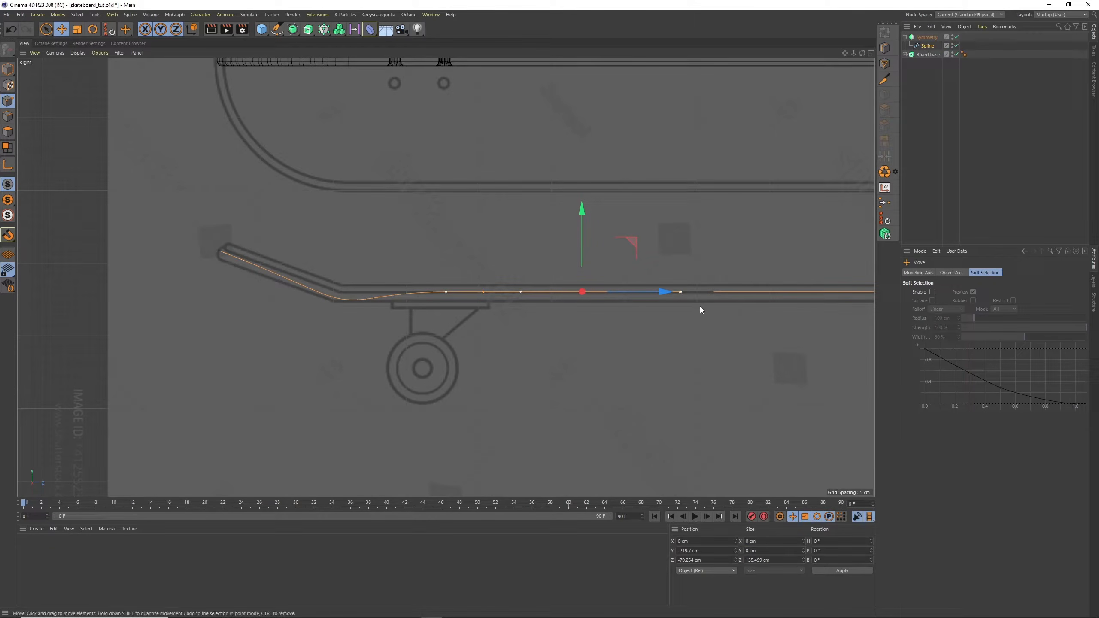
Raise the two levelled points to about Y -218.78 cm, and move the end point along Z to about -0.27 cm
scroll(692, 304, "up", 5)
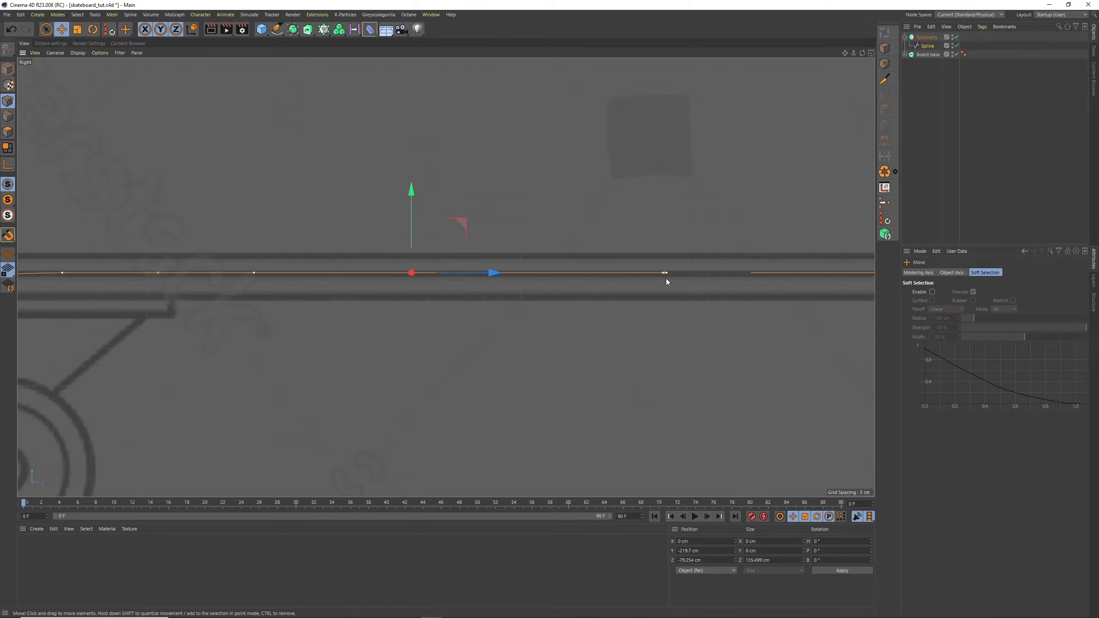
left_click_drag(515, 265, 503, 262)
left_click(621, 325)
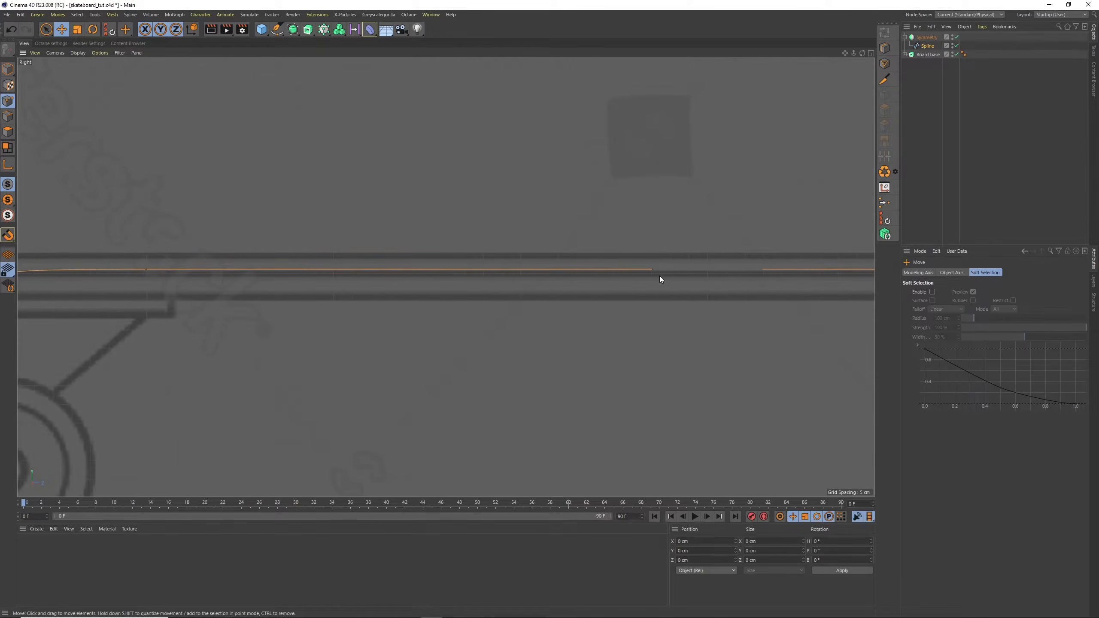
left_click(652, 270)
left_click_drag(707, 269, 762, 272)
right_click_drag(712, 267, 790, 205, "alt")
left_click_drag(753, 298, 735, 298)
right_click_drag(738, 256, 675, 311, "alt")
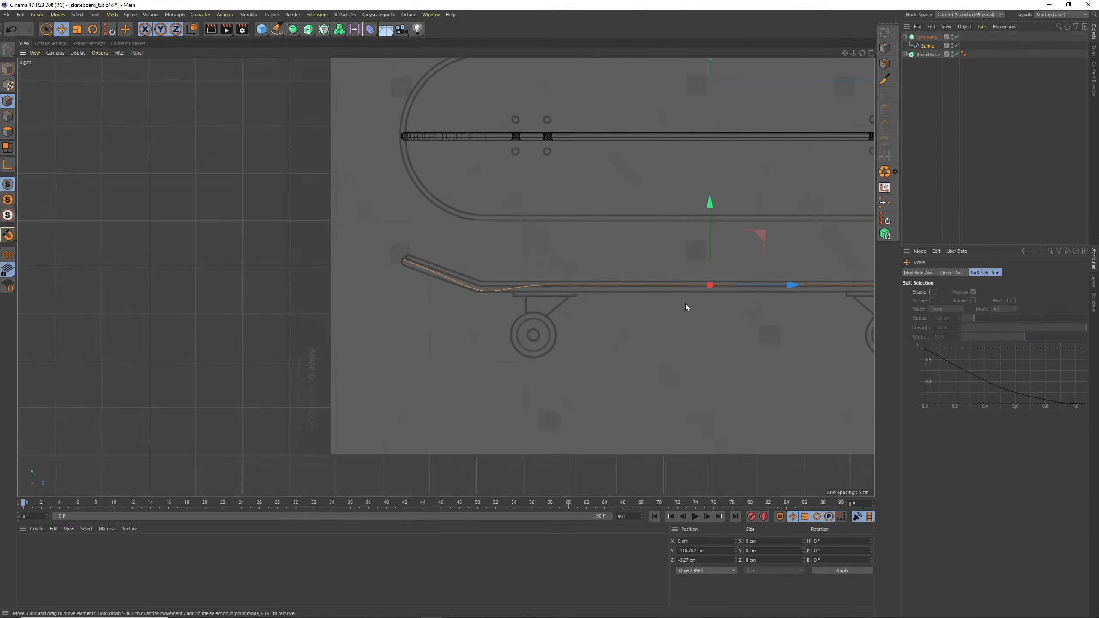
middle_click_drag(701, 288, 580, 320, "alt")
Convert the Symmetry object with Current State to Object, and delete the original Symmetry with its child spline
left_click(922, 171)
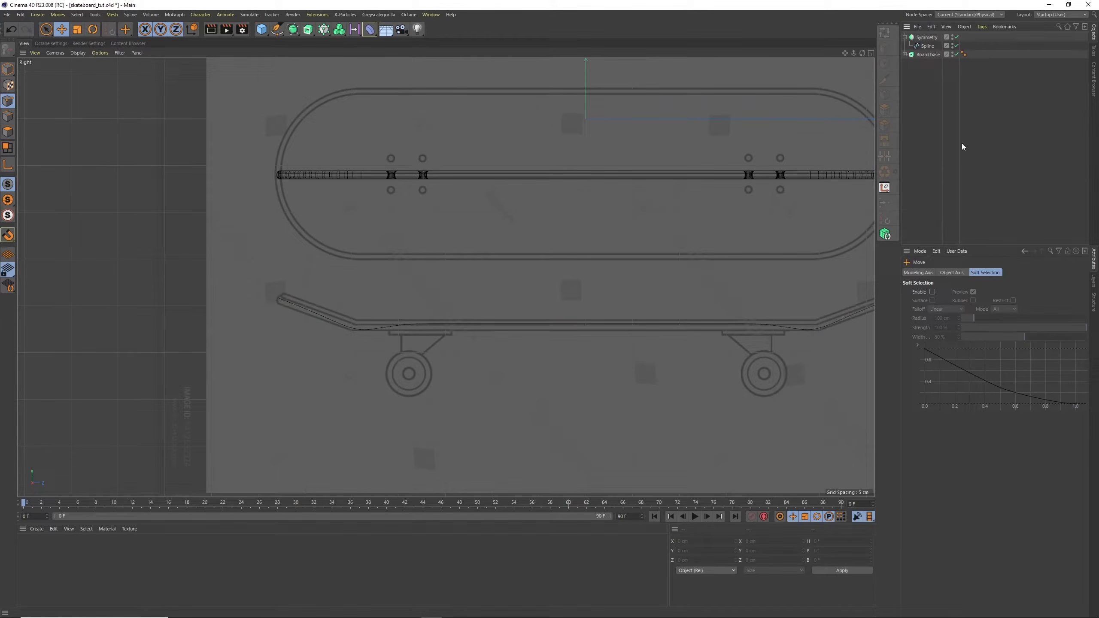
left_click(928, 38)
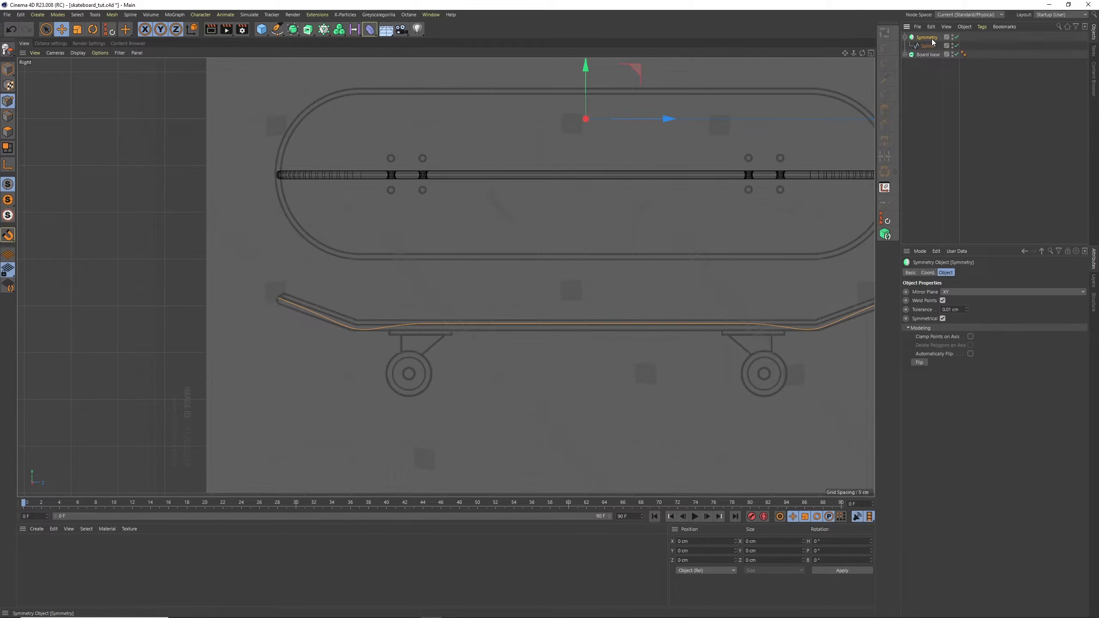
left_click(965, 26)
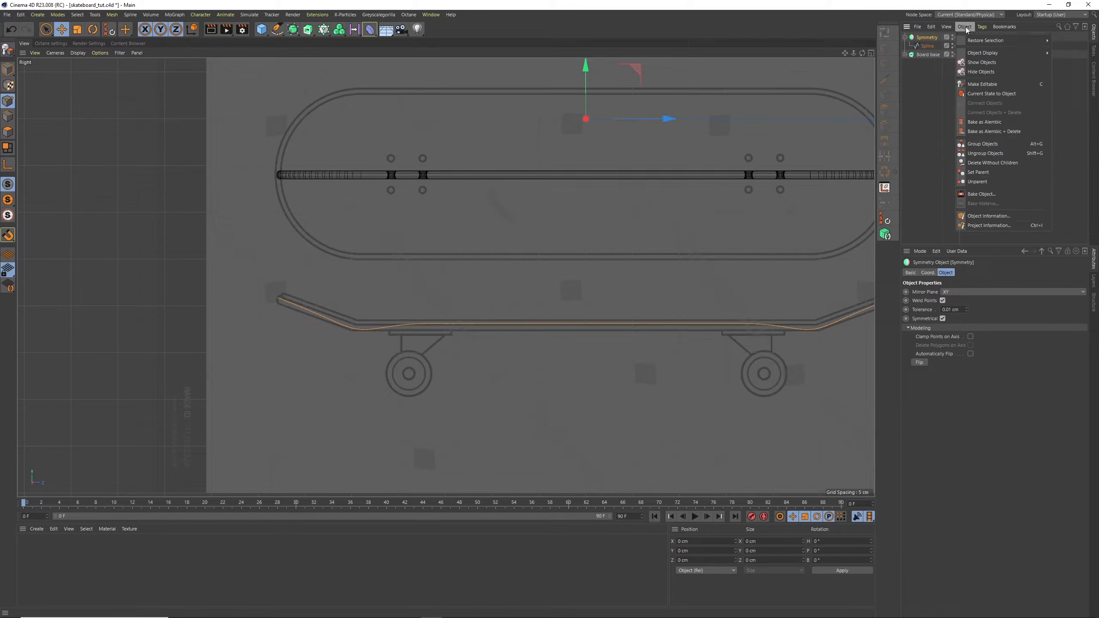
left_click(986, 93)
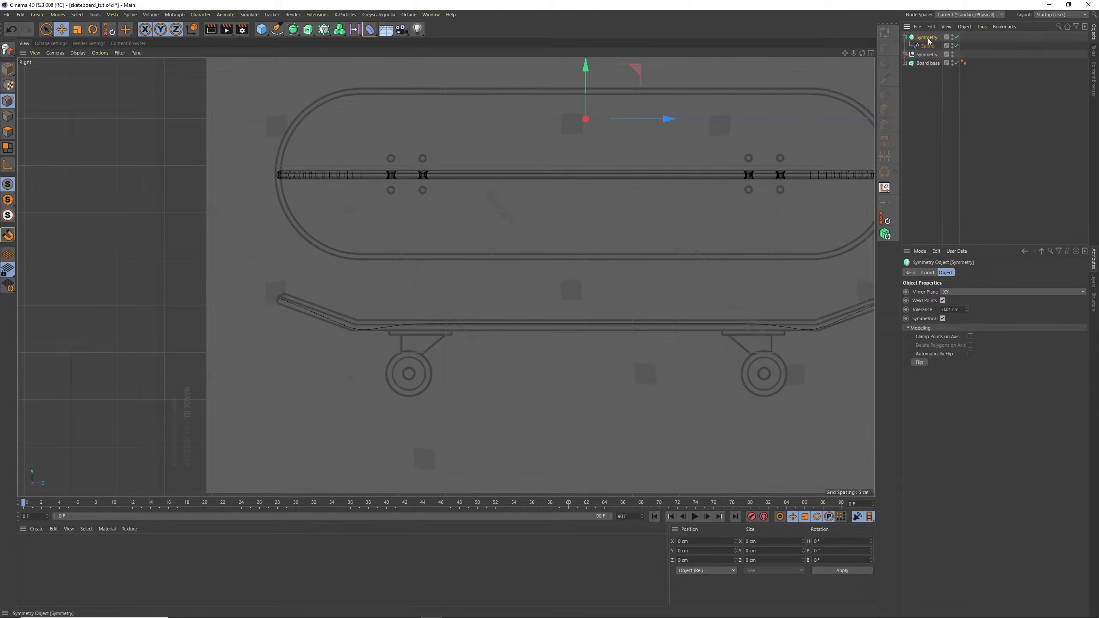
key("Delete")
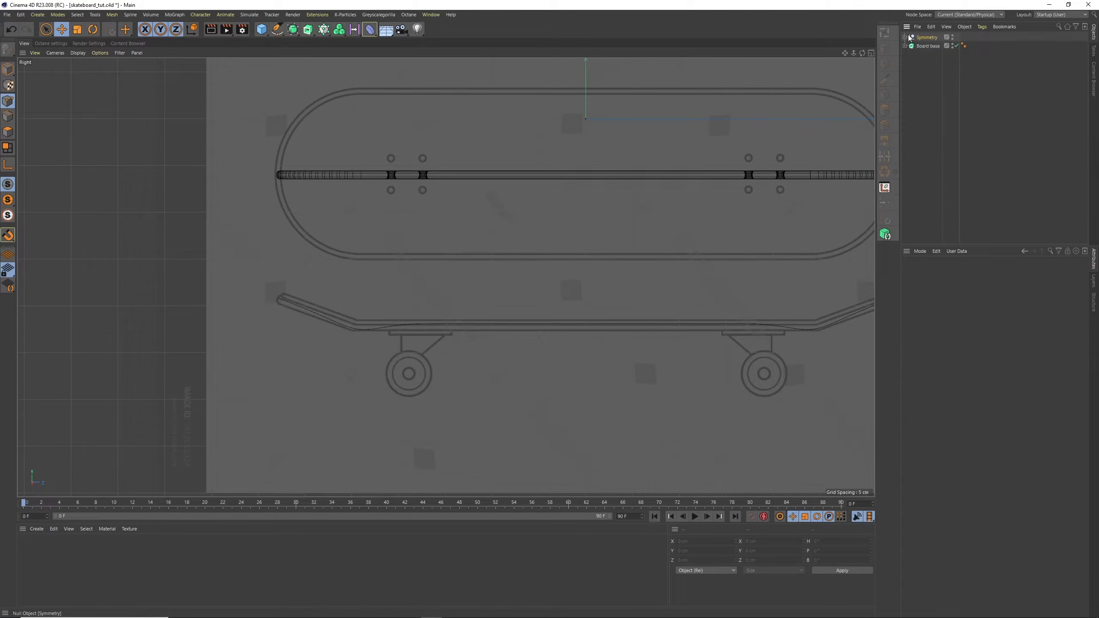
Take the mirrored Spline out of the Symmetry null and delete the empty null
left_click(904, 37)
left_click_drag(931, 34, 930, 34)
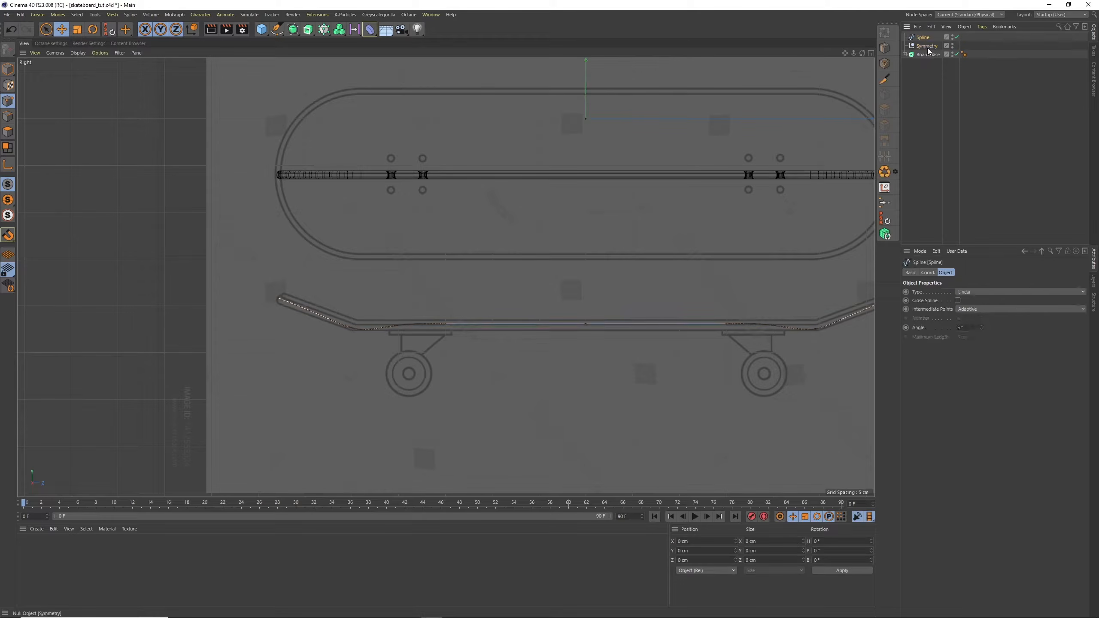
left_click(926, 47)
key("Delete")
Move one of the Spline's two middle points along Z to about 0.23 cm so that it meets its neighbour
left_click(924, 36)
scroll(600, 333, "up", 8)
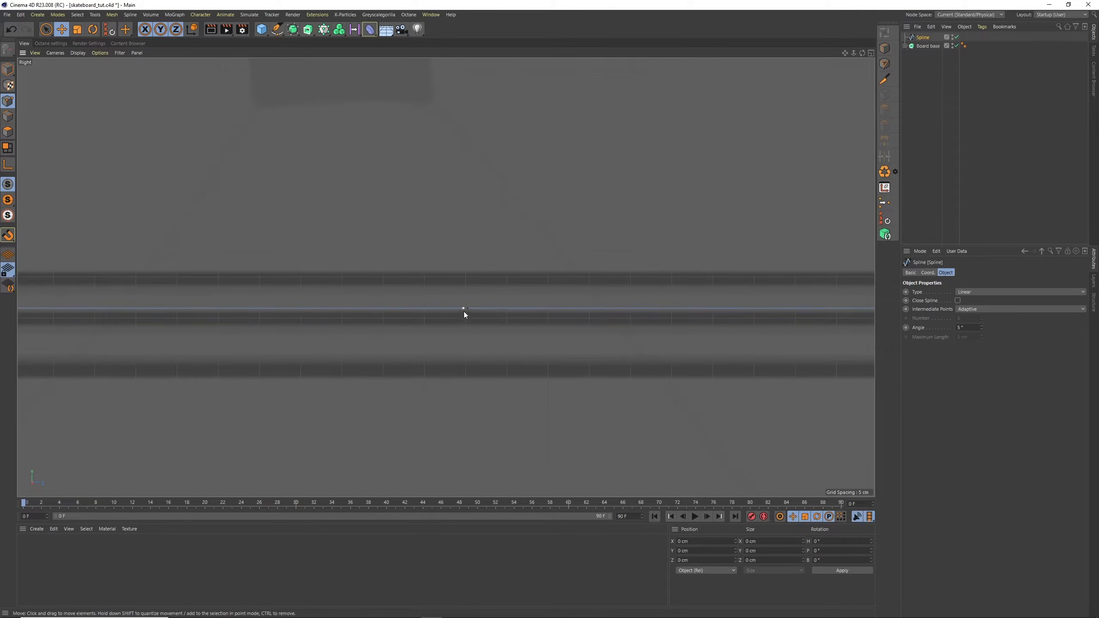
left_click(464, 310)
scroll(504, 291, "up", 4)
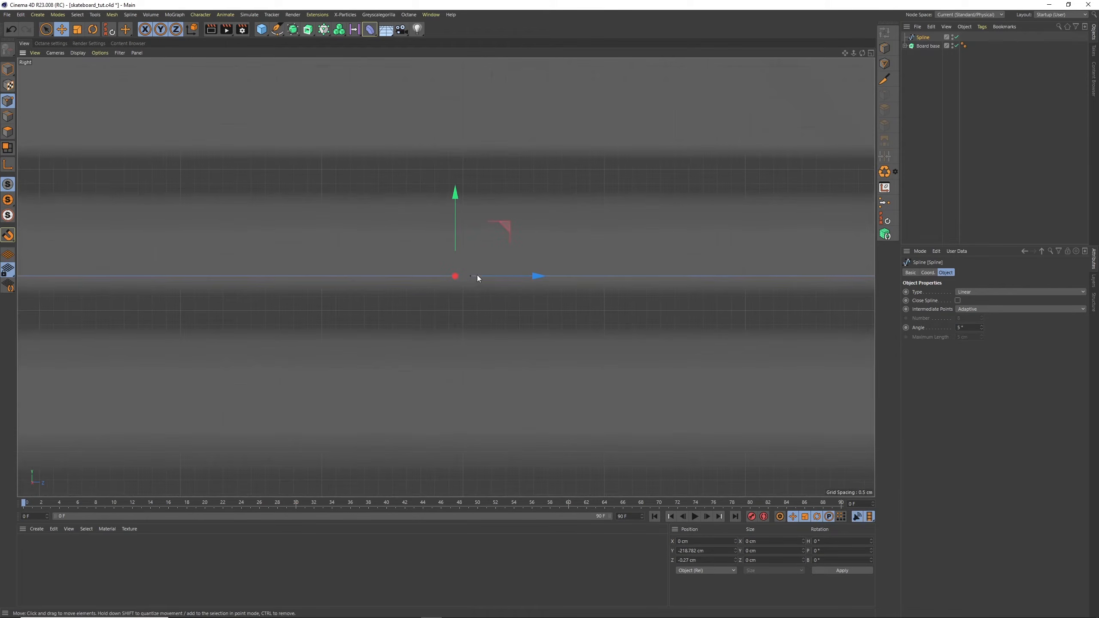
left_click_drag(494, 276, 505, 277)
Select the two coinciding middle points of the Spline with Rectangle Selection and join its two segments into one
left_click(54, 33)
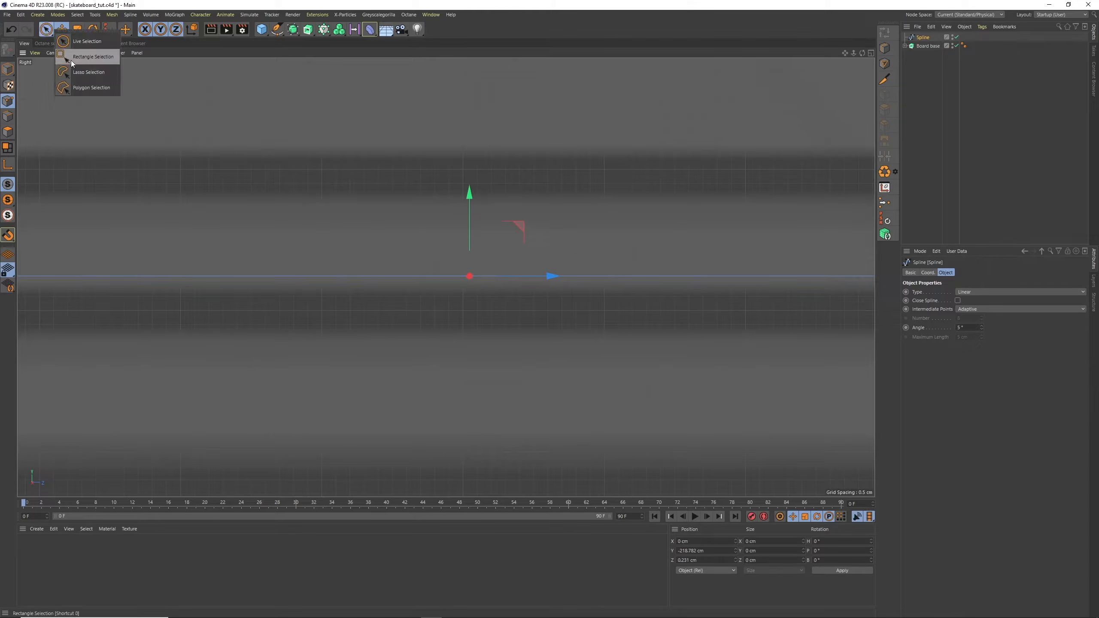
left_click(70, 60)
left_click_drag(357, 190, 574, 385)
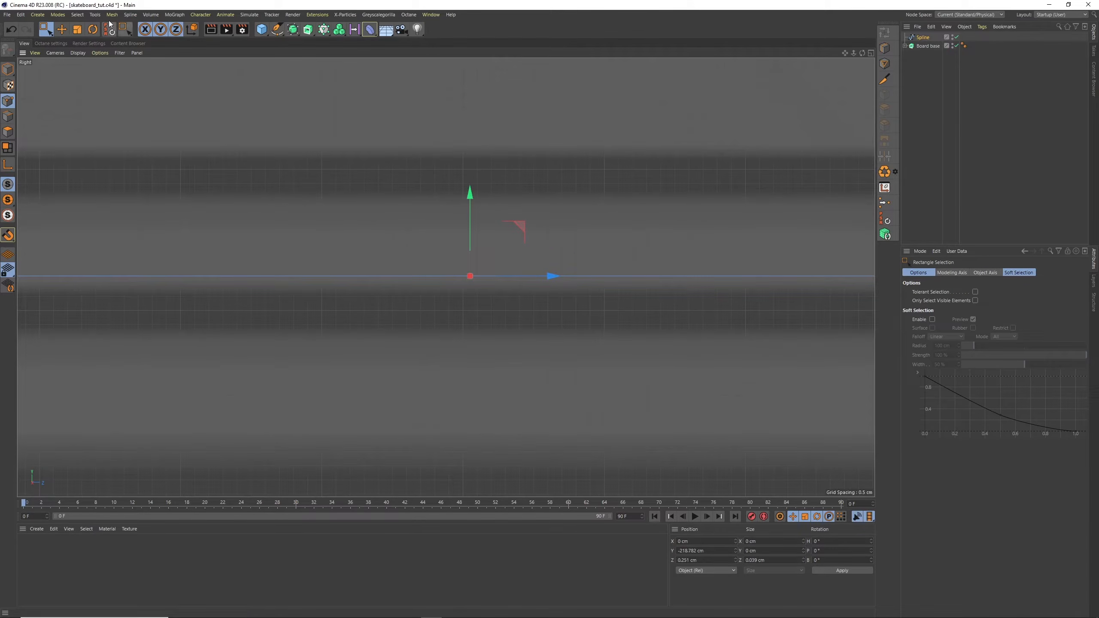
left_click(130, 14)
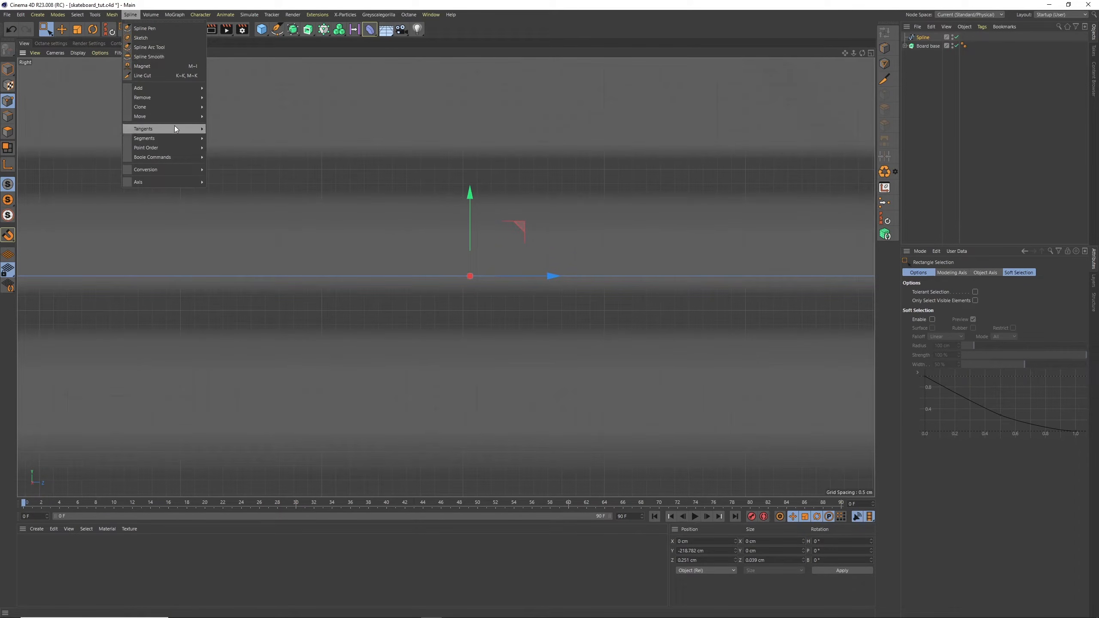
left_click(221, 142)
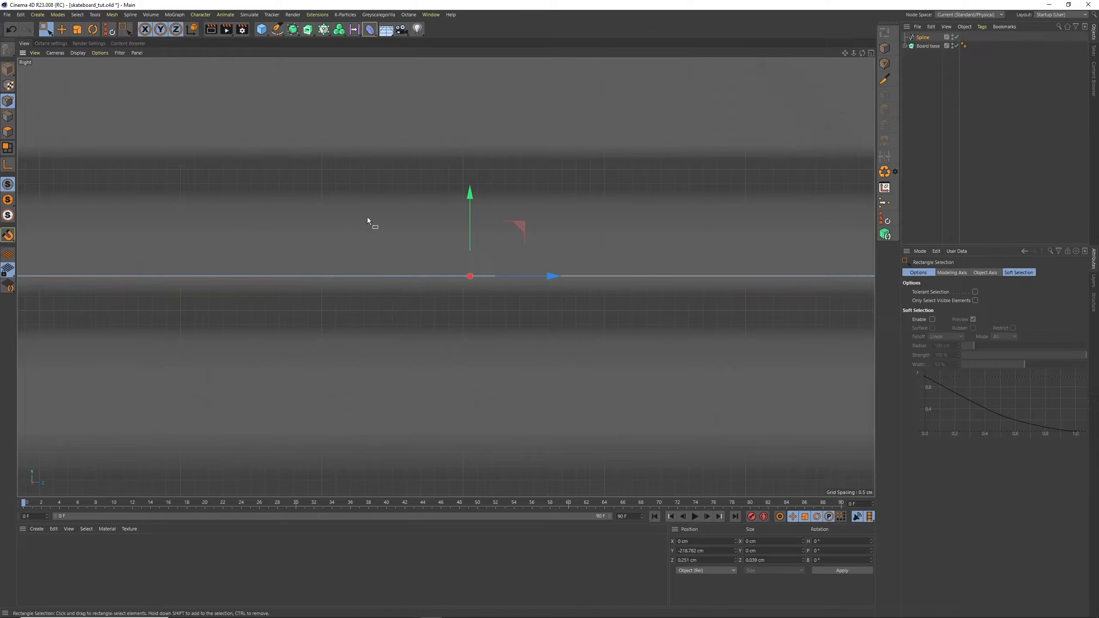
left_click(500, 320)
left_click_drag(853, 53, 749, 138)
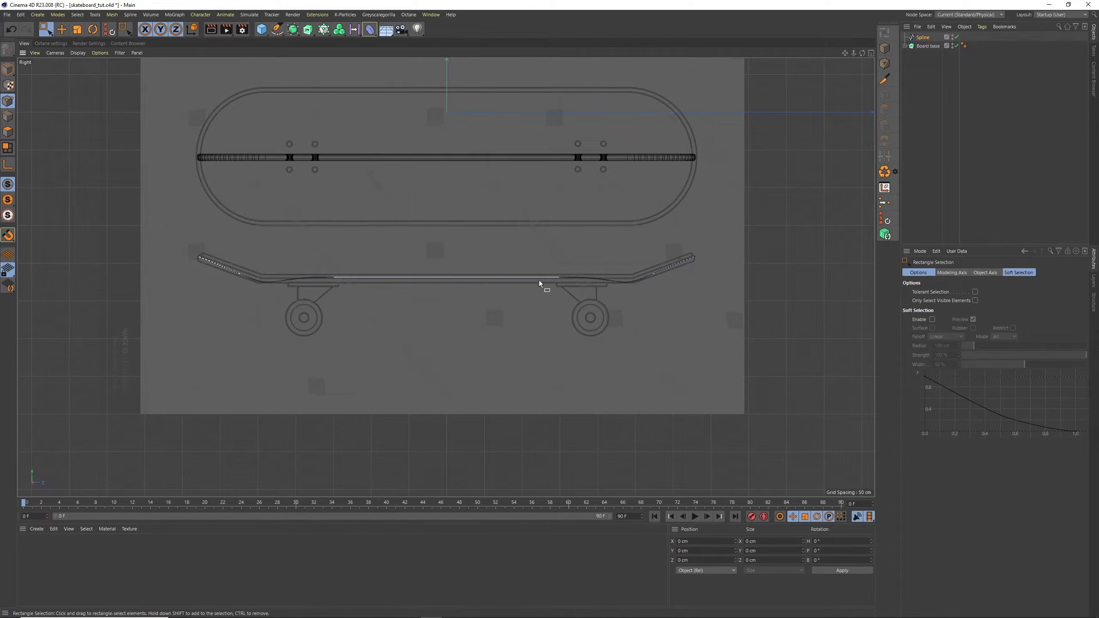
Return to Model mode with nothing selected and show the deck and profile spline in the perspective view
left_click(912, 135)
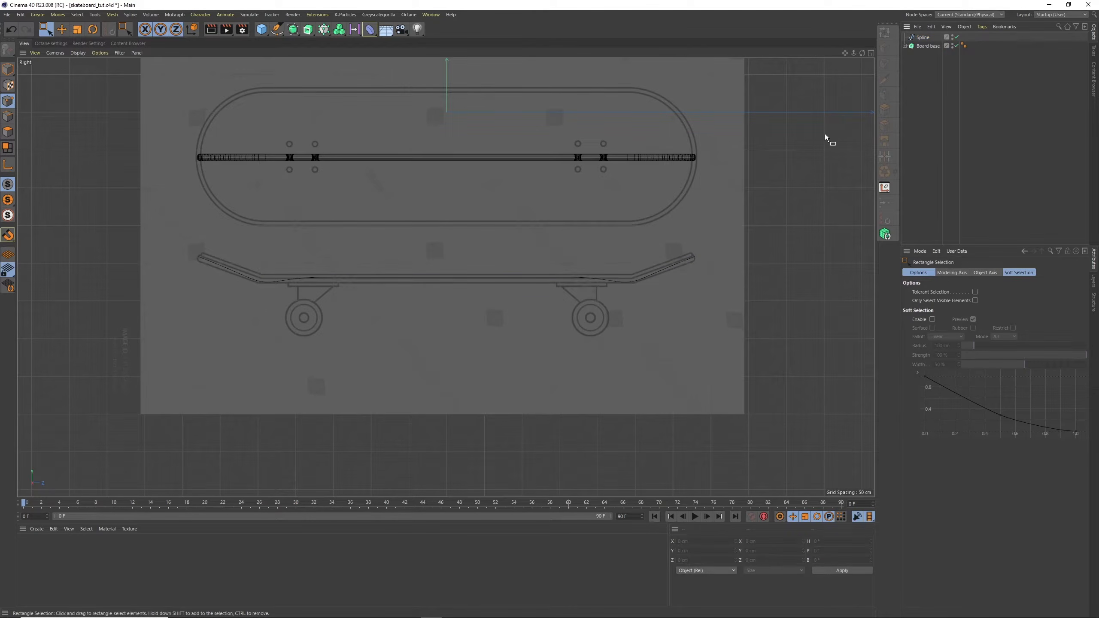
left_click(11, 75)
left_click(870, 53)
left_click(441, 54)
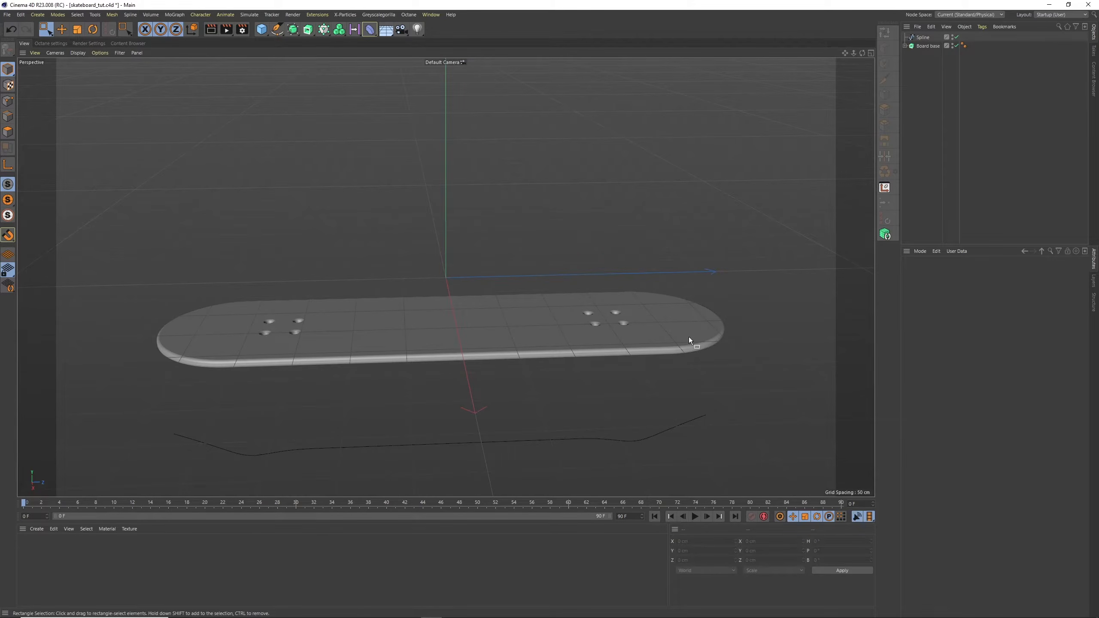
left_click_drag(453, 306, 452, 223, "alt")
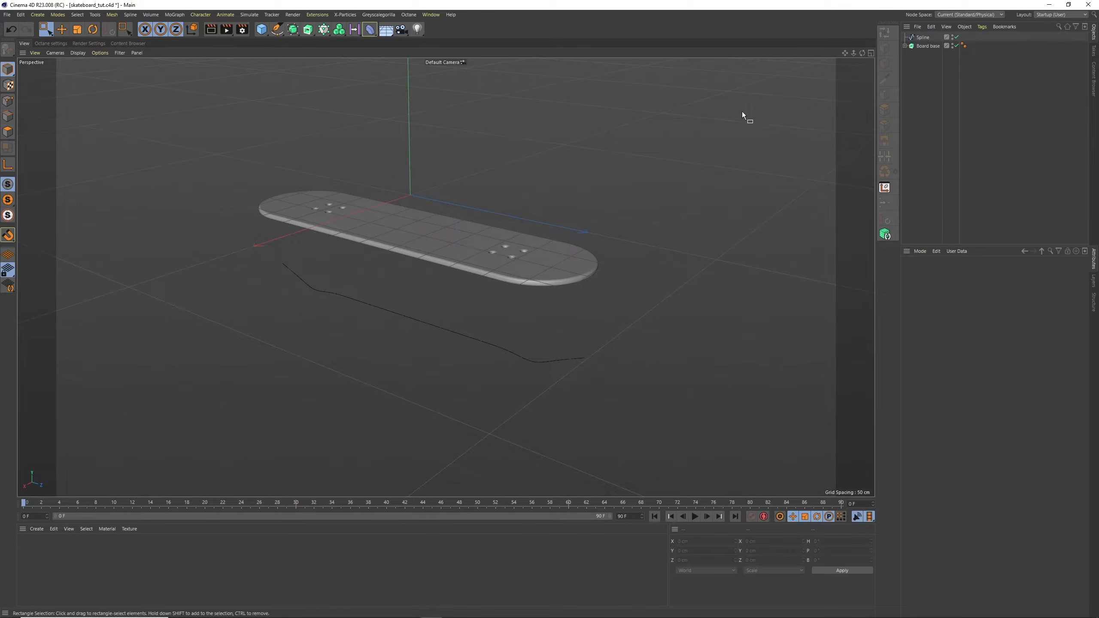
Group the Board base object into a new null and expand the null
left_click(926, 46)
left_click(966, 27)
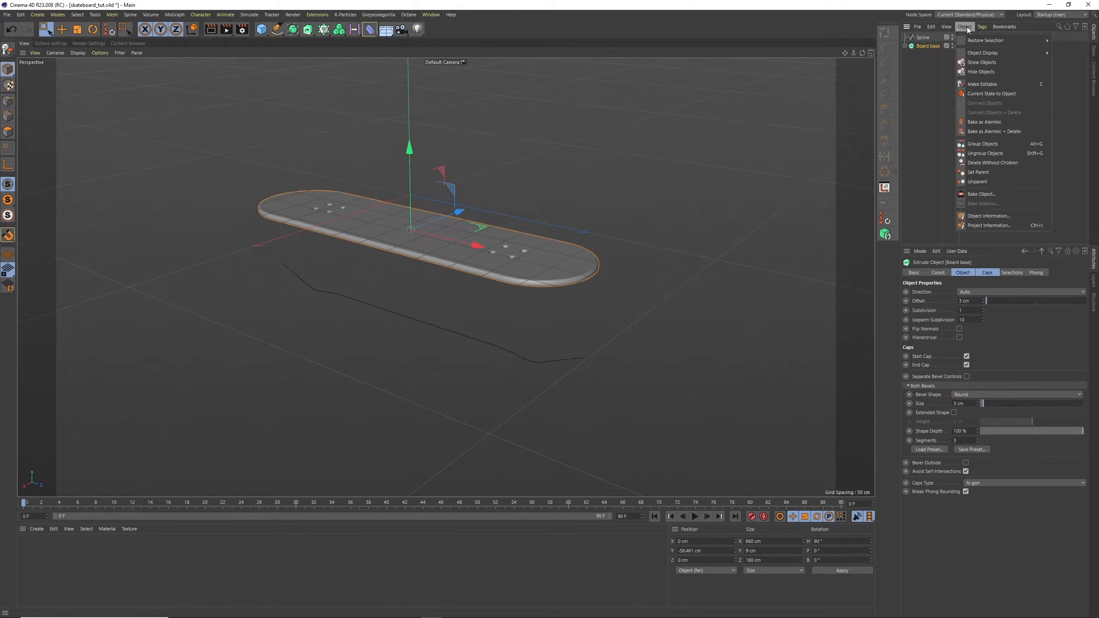
left_click(989, 144)
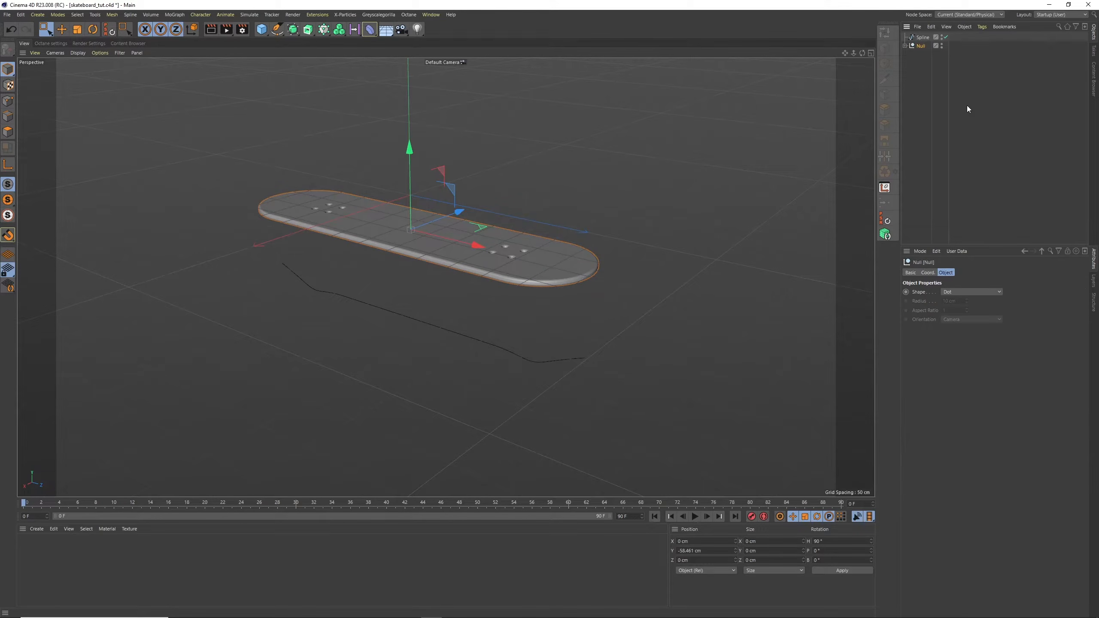
left_click(904, 46)
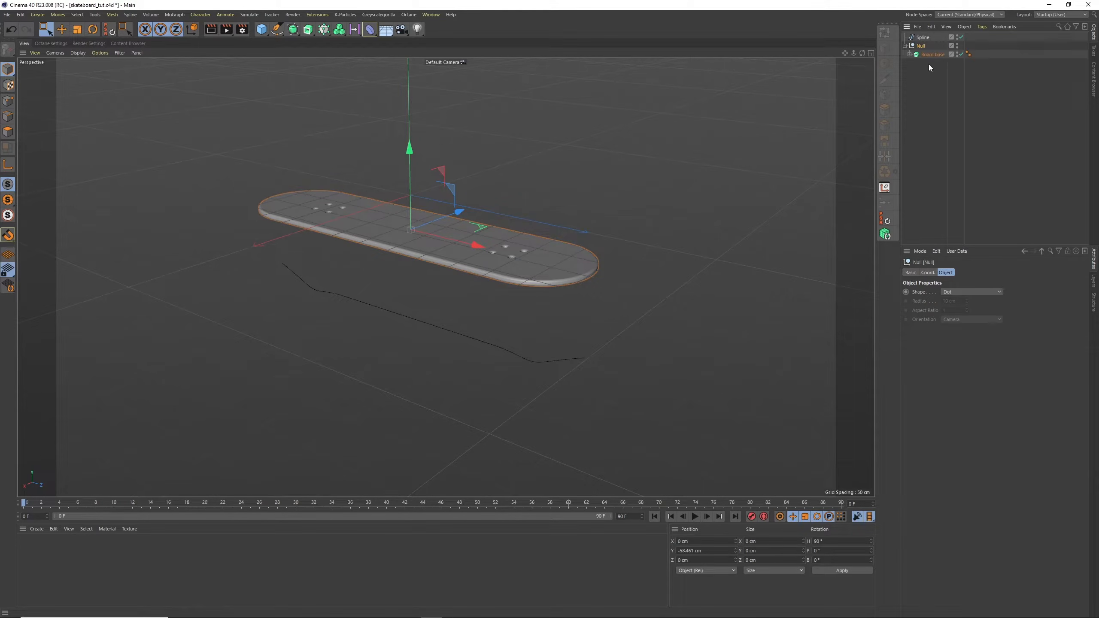
Add a Spline Wrap deformer inside the null above Board base and assign the profile Spline as its spline
left_click(370, 29)
left_click(588, 118)
left_click_drag(926, 38, 930, 57)
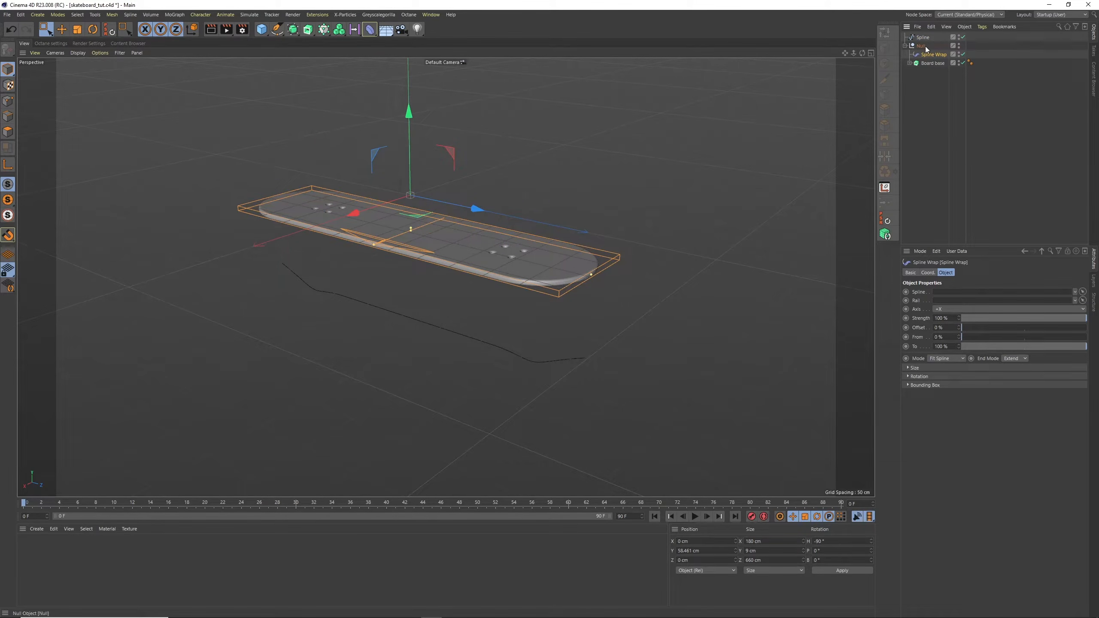
left_click_drag(922, 37, 960, 295)
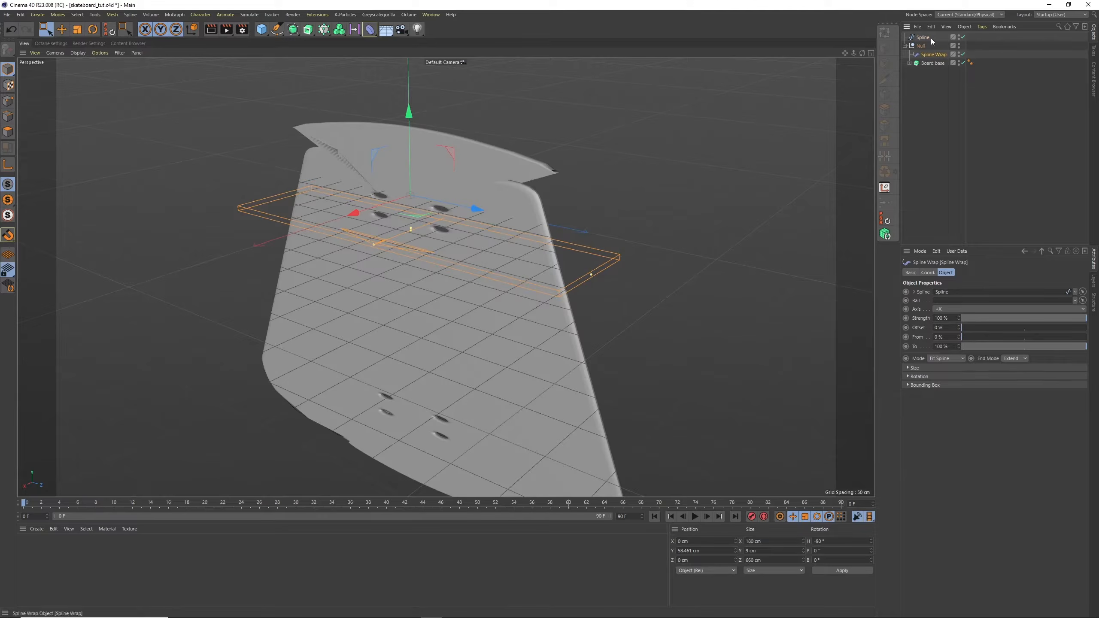
Rename the profile spline to Board
double_click(923, 37)
type("Boar")
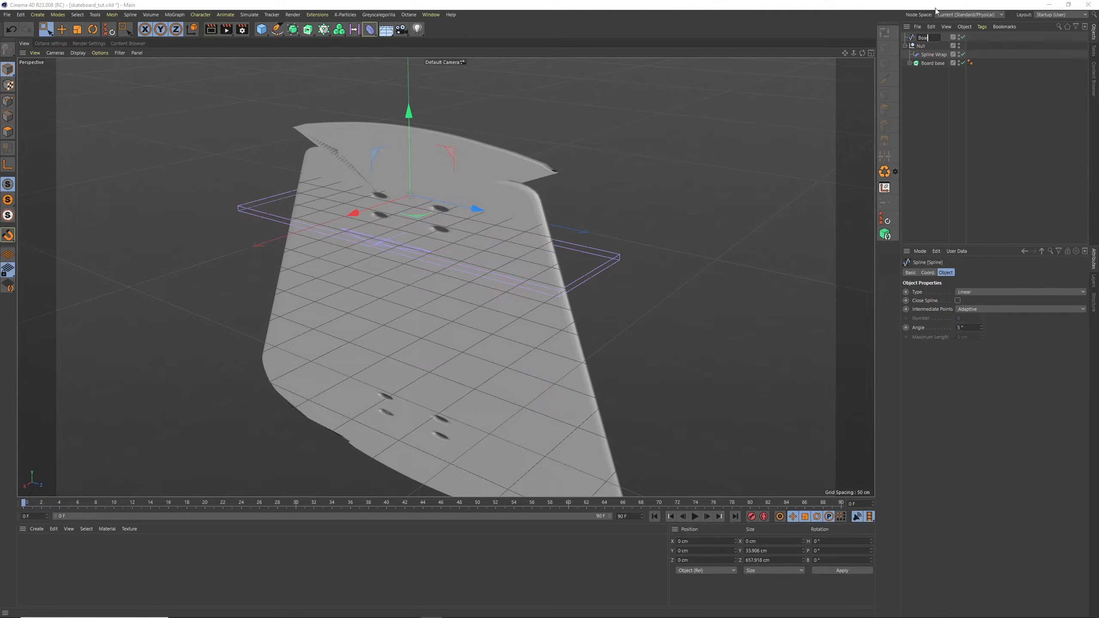
type("d")
key("Return")
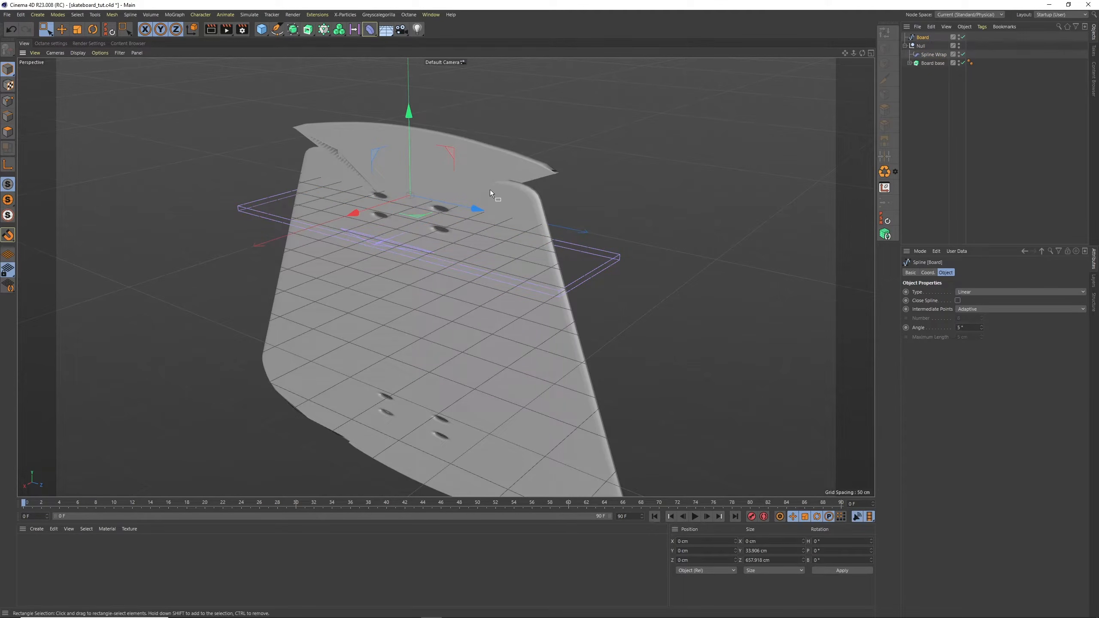
Rotate the Spline Wrap deformer about its vertical axis and set its heading (H) rotation to -180°
left_click_drag(489, 189, 496, 213, "alt")
left_click(933, 55)
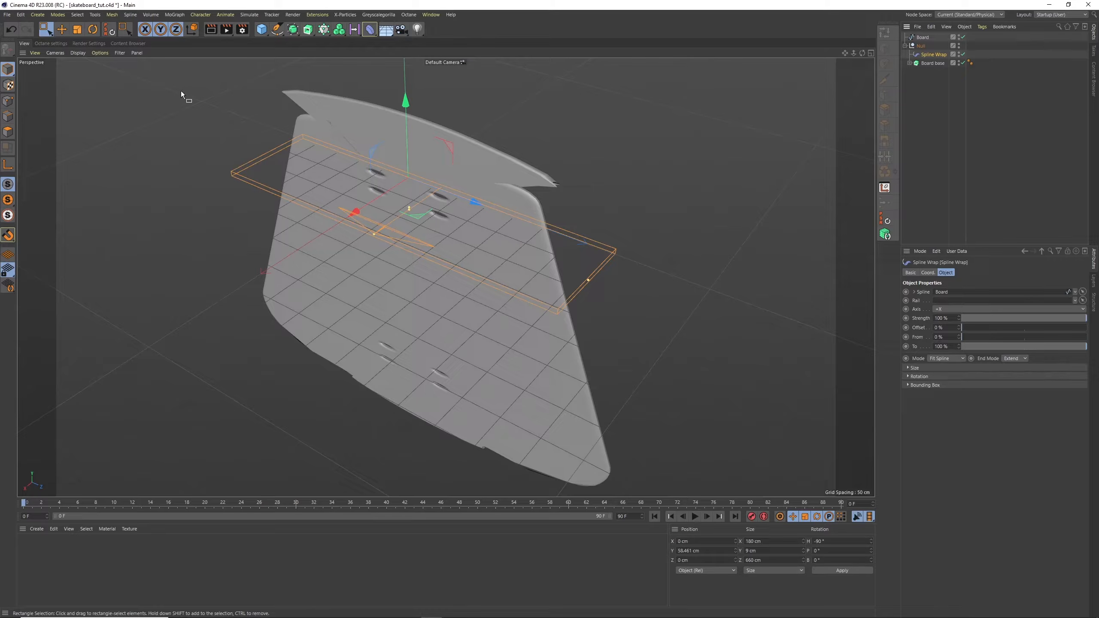
key("r")
left_click_drag(425, 203, 346, 195)
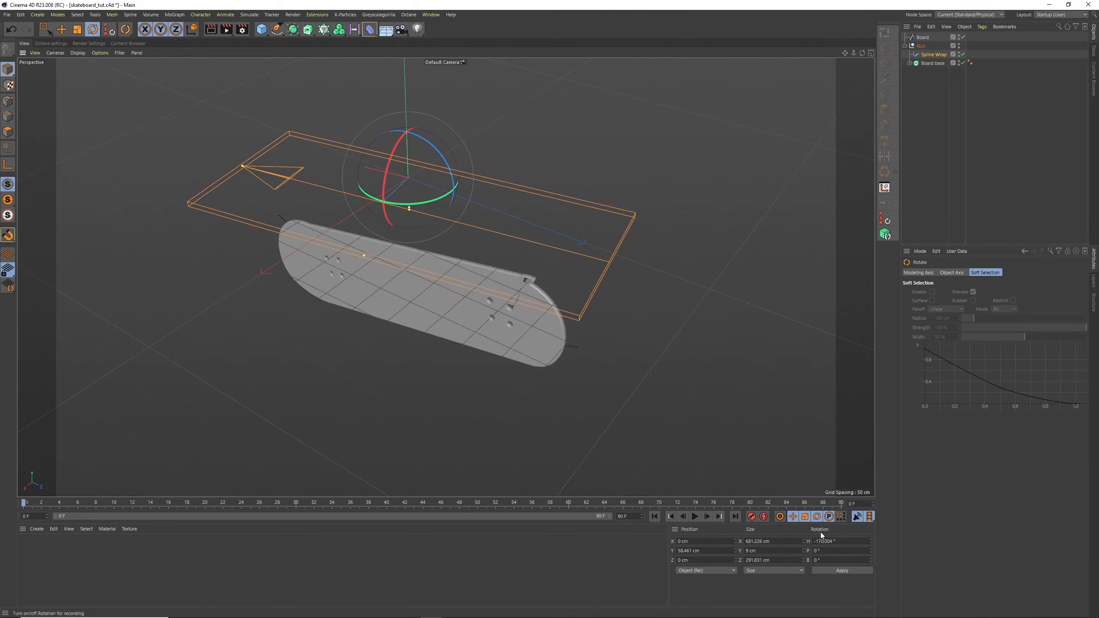
double_click(824, 541)
type("-180")
key("Return")
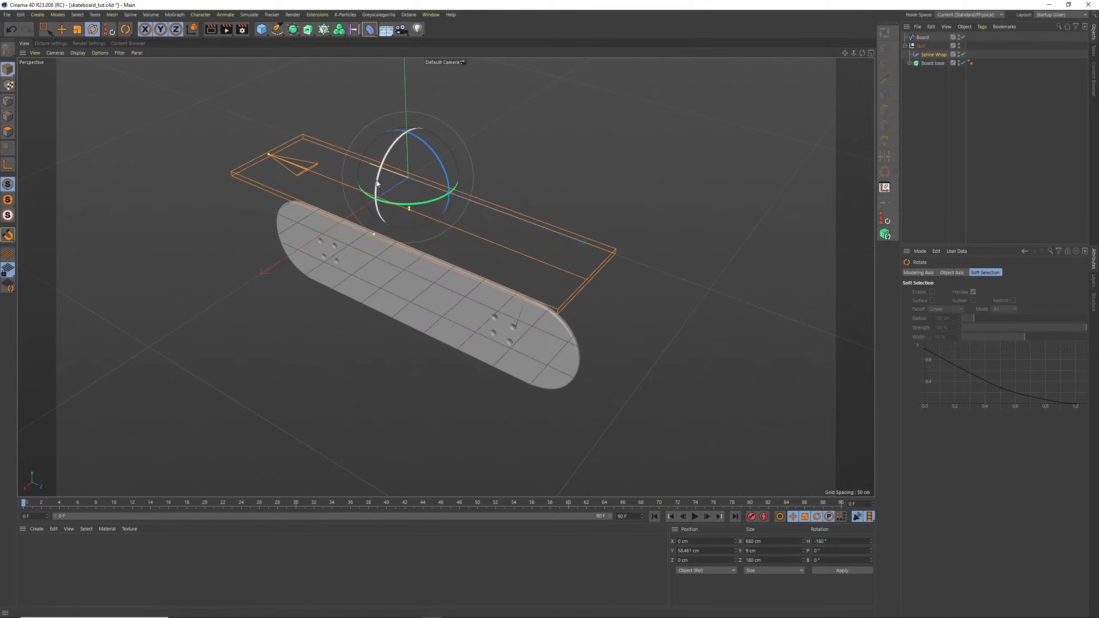
Tilt the Spline Wrap deformer and set its pitch (P) rotation to 90° so the deck follows the profile upright
left_click_drag(377, 184, 616, 324)
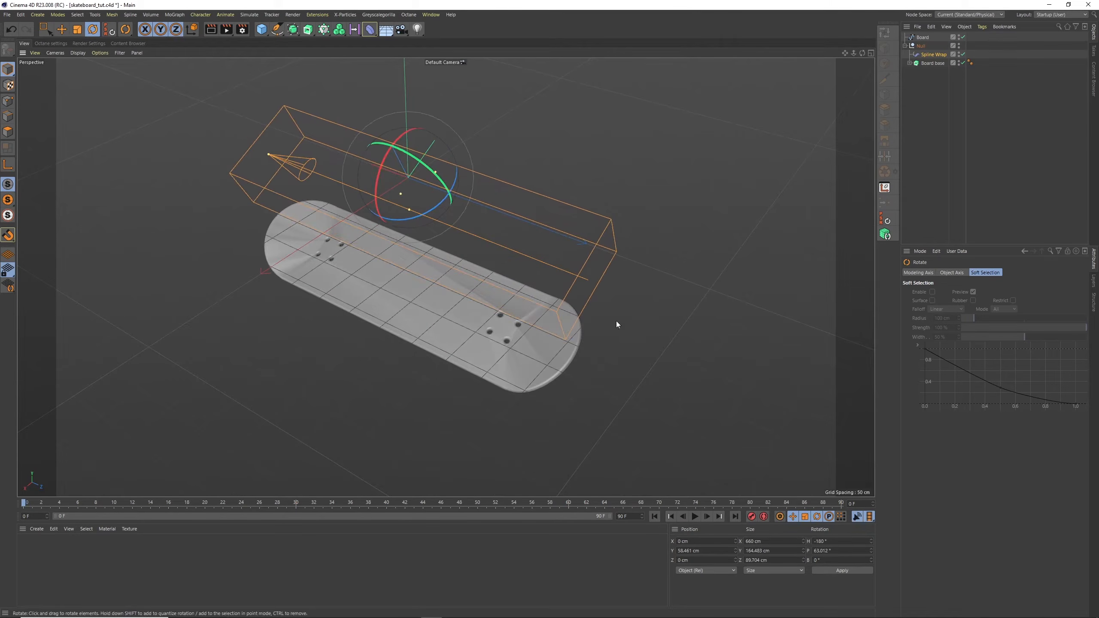
double_click(823, 550)
type("90")
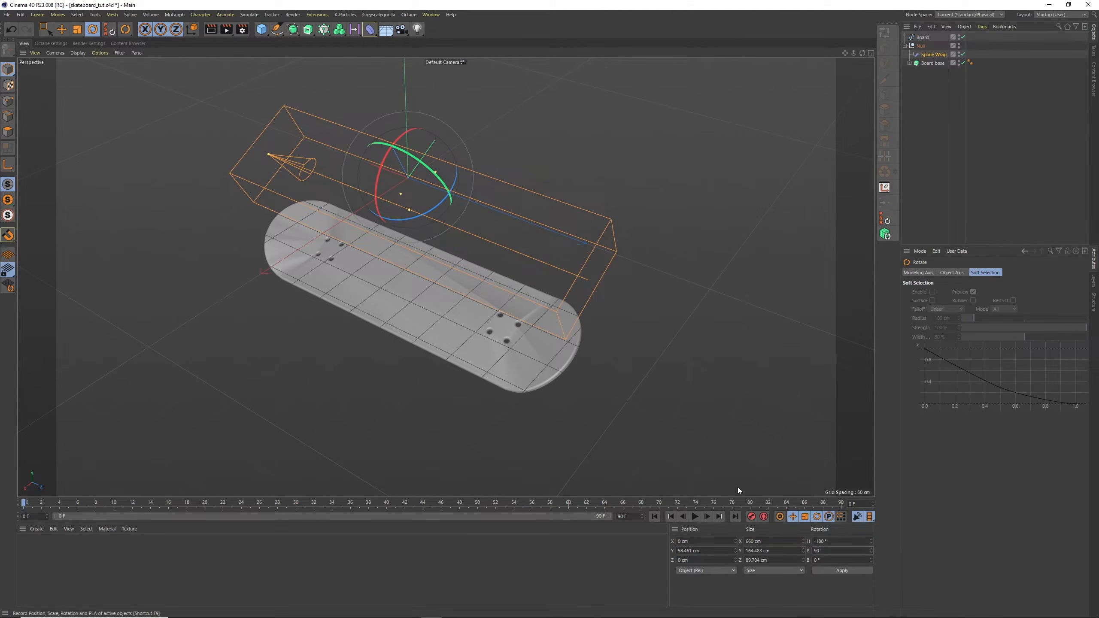
key("Return")
middle_click_drag(491, 290, 522, 210, "alt")
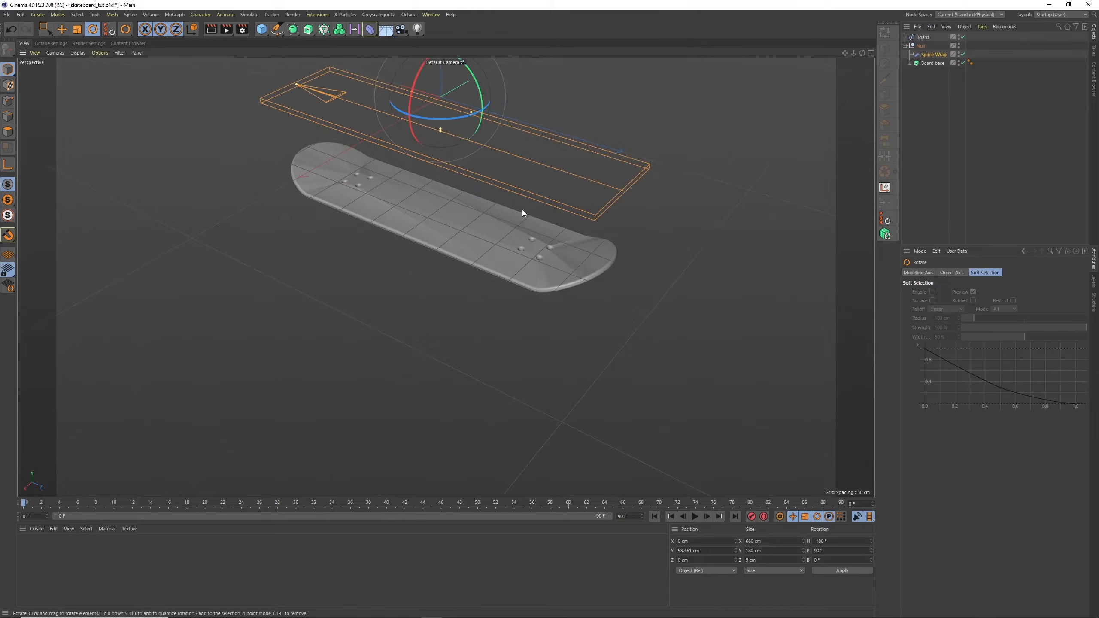
left_click_drag(521, 210, 557, 208, "alt")
scroll(532, 199, "up", 5)
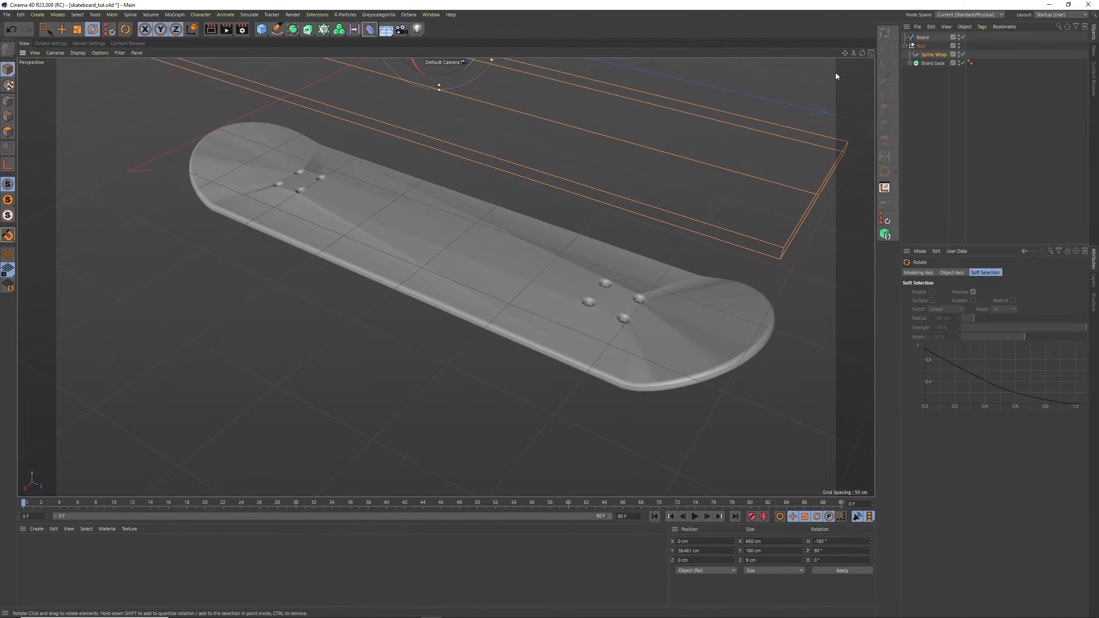
Save the project and hide the Spline Wrap's cage in the editor view
left_click(913, 120)
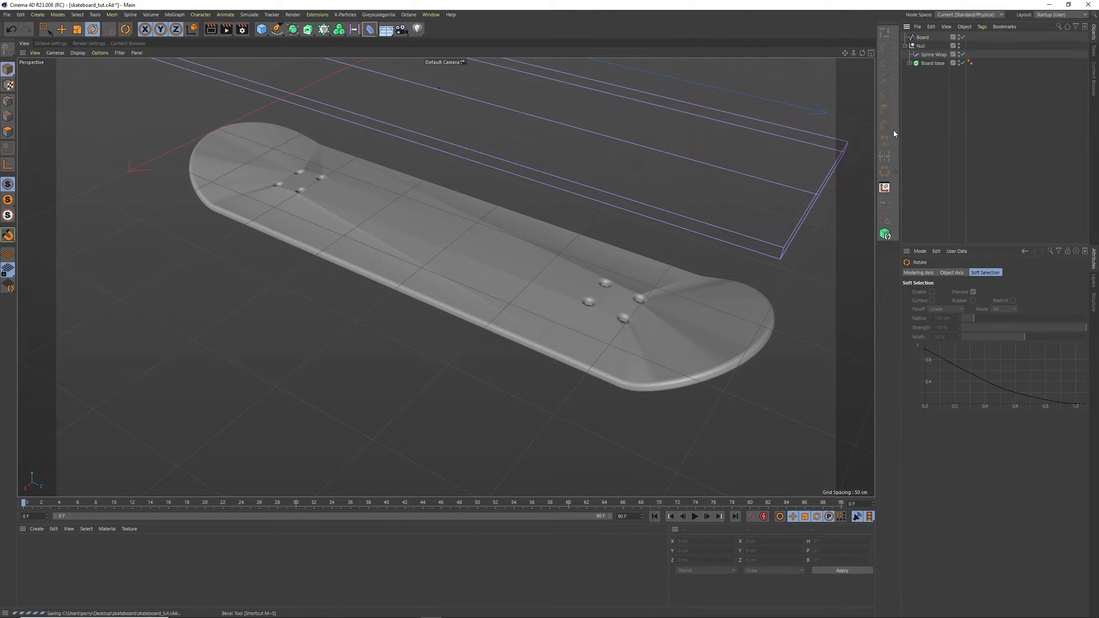
key("ctrl+s")
left_click_drag(682, 168, 693, 158, "alt")
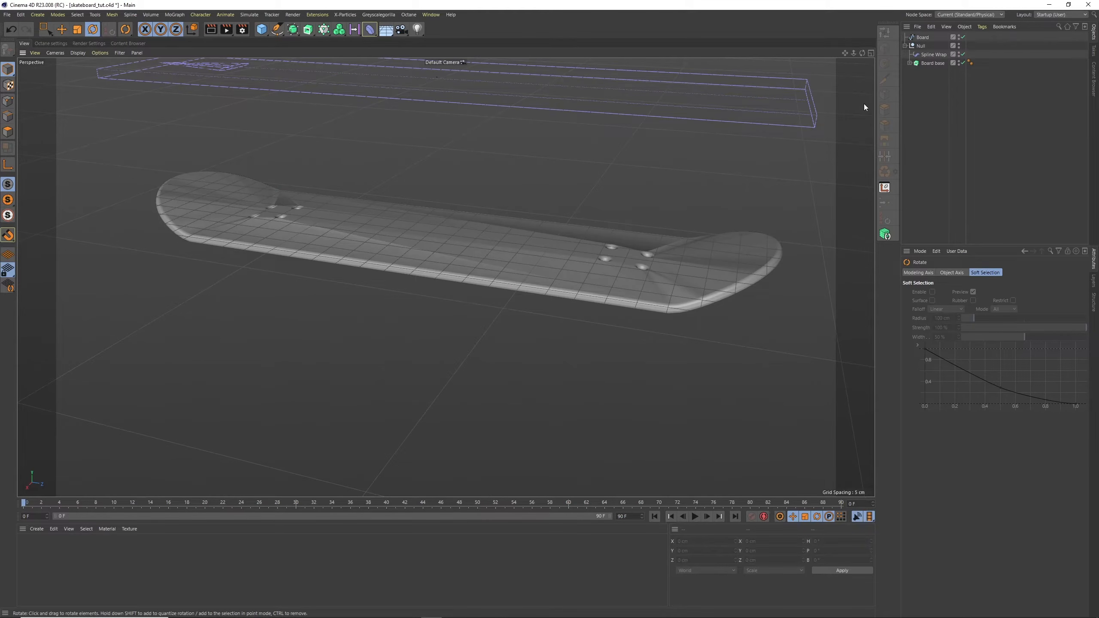
left_click(959, 52)
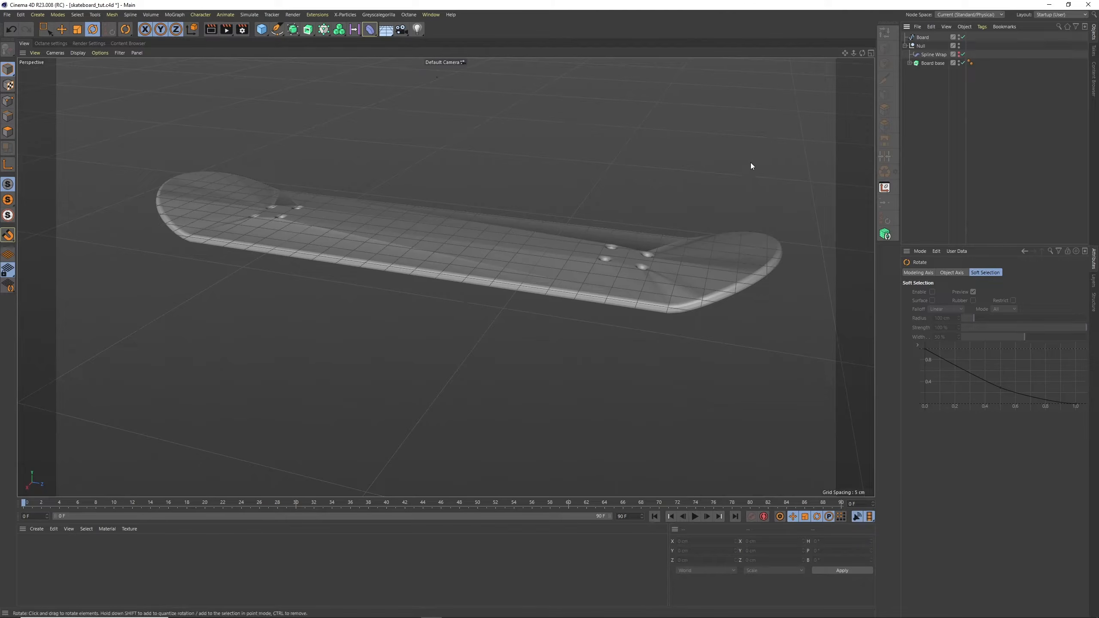
Expand the Board base hierarchy and select the Rectangle spline inside its Connect object
left_click_drag(750, 163, 606, 241, "alt")
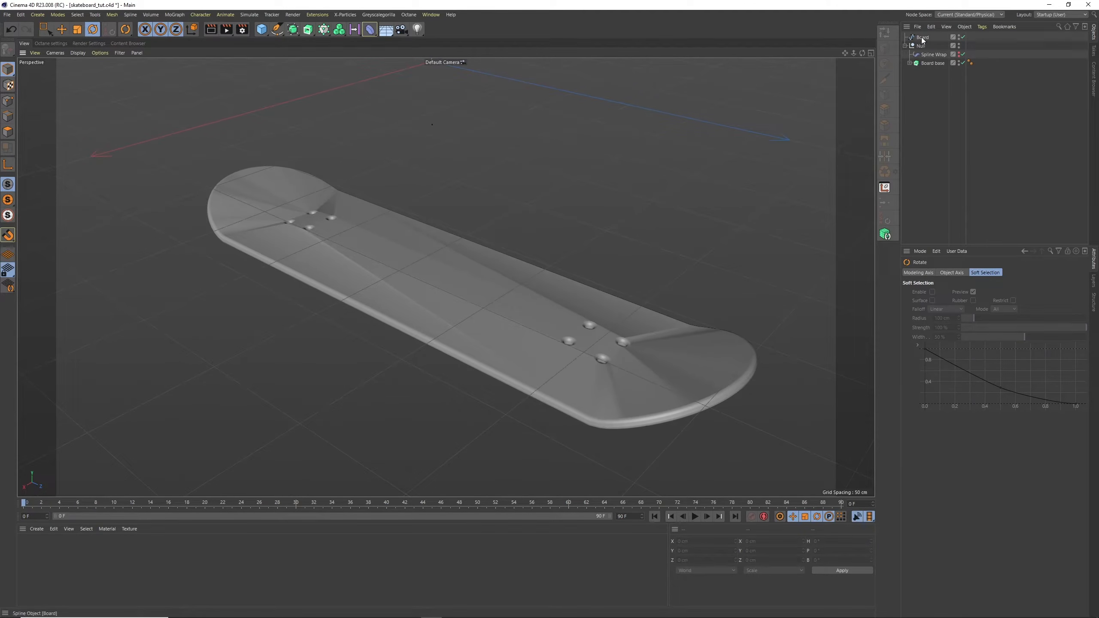
left_click(910, 63)
left_click(932, 64)
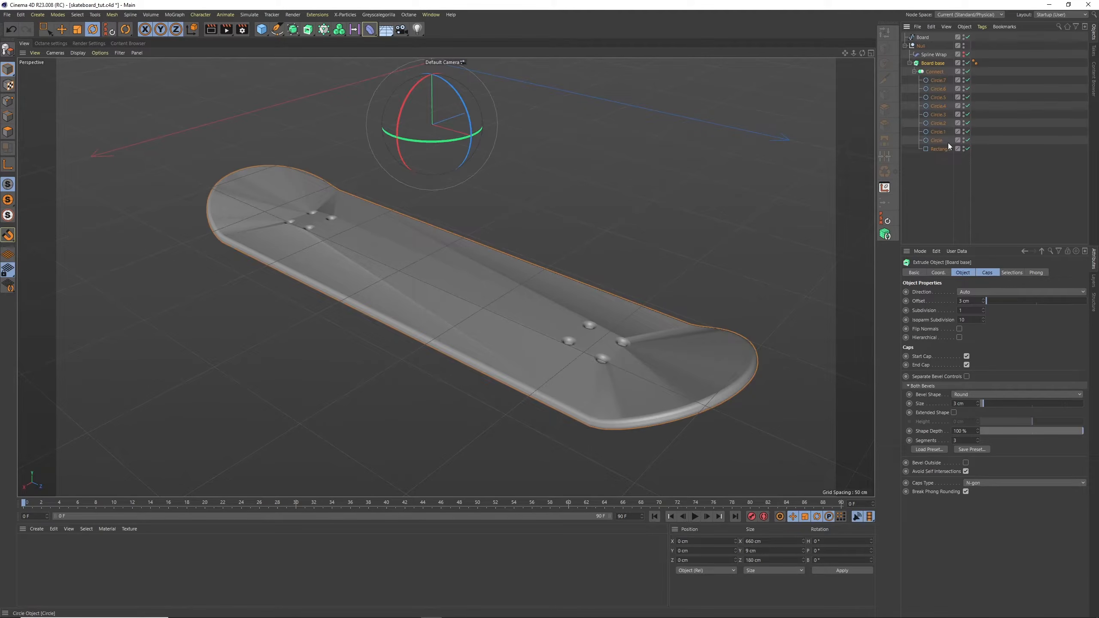
left_click(938, 149)
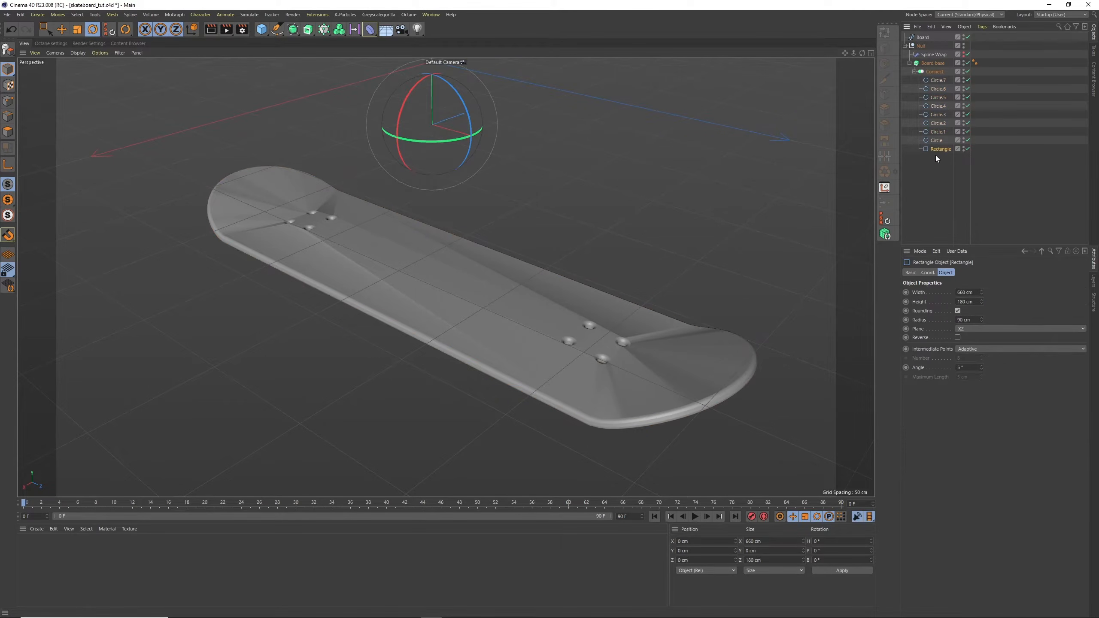
Try Uniform intermediate points on the Rectangle spline and undo the change
left_click(969, 349)
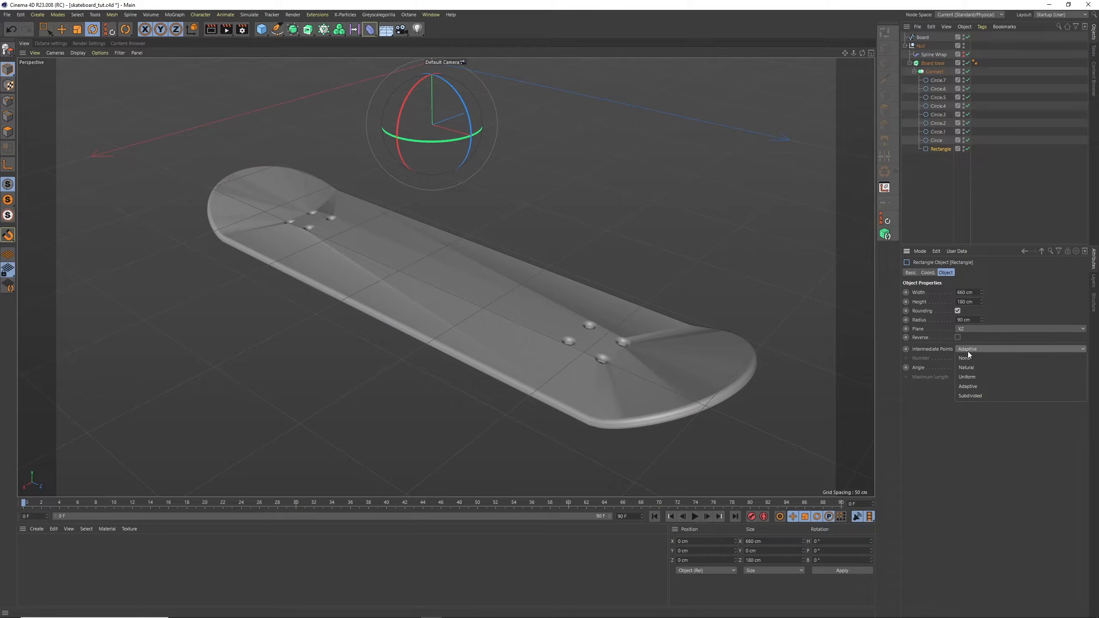
left_click(975, 378)
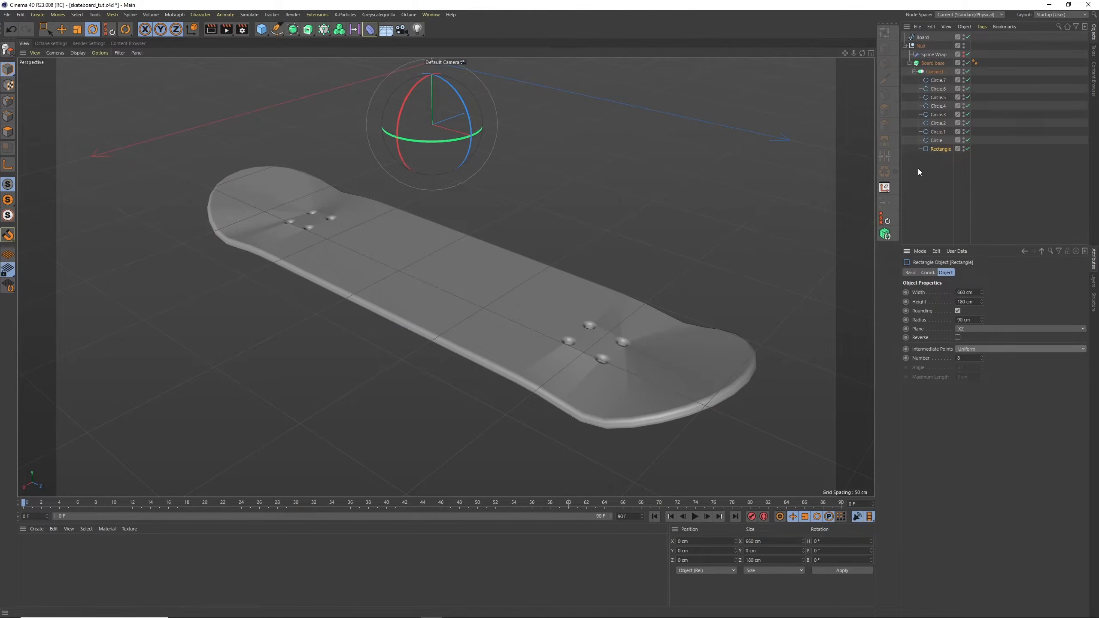
key("ctrl+z")
Display the deck with Gouraud Shading (Lines) and set the Rectangle spline's intermediate points to Uniform
left_click(84, 54)
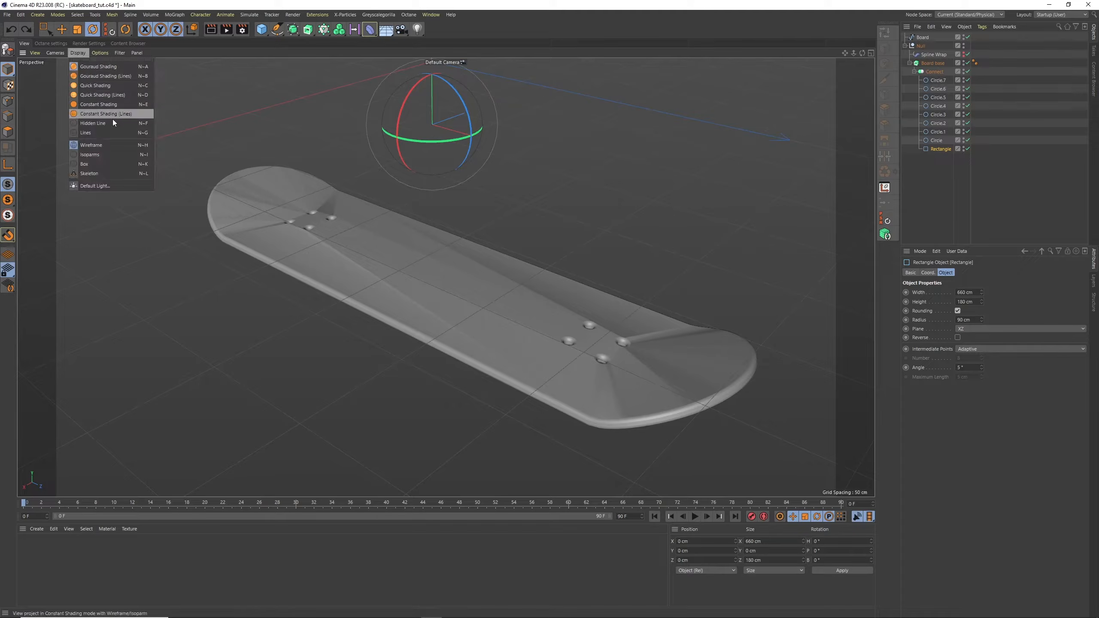
left_click(114, 79)
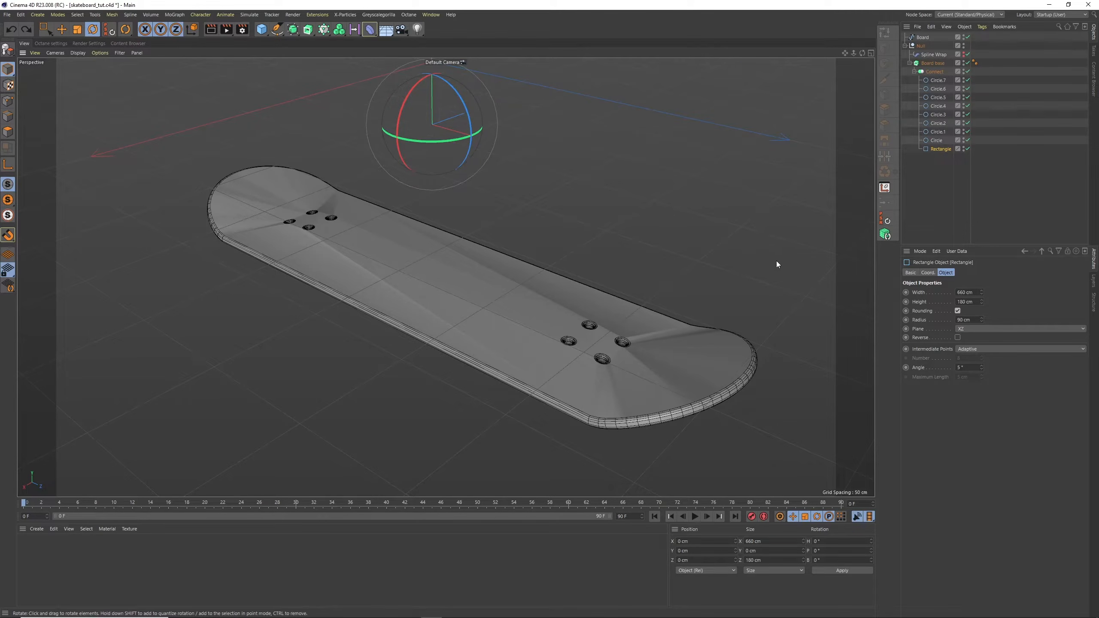
left_click_drag(578, 271, 575, 200, "alt")
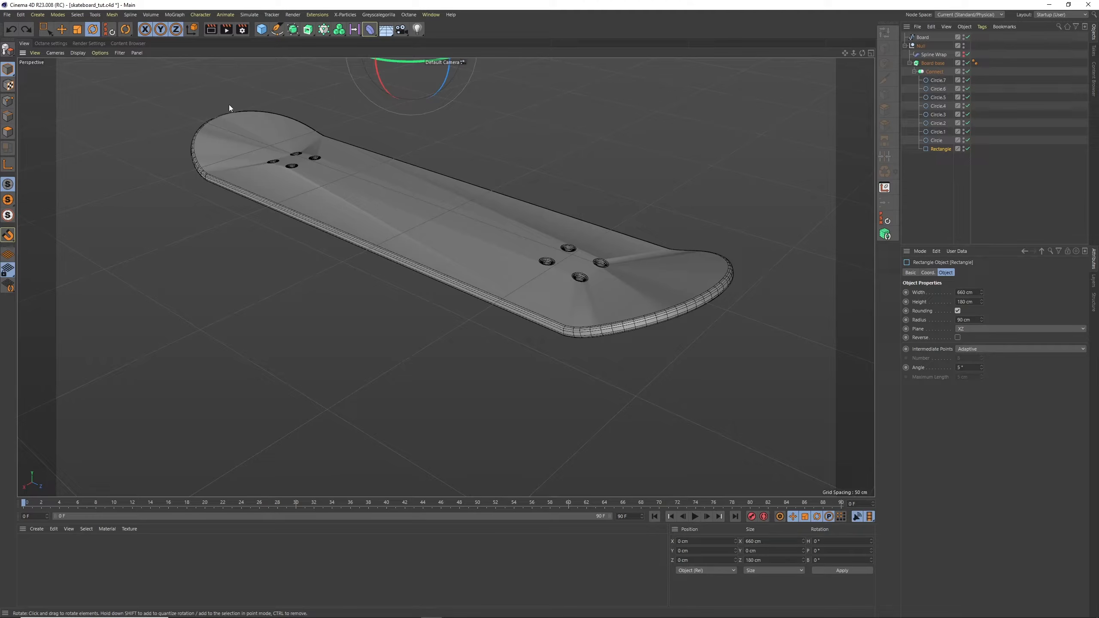
left_click(964, 349)
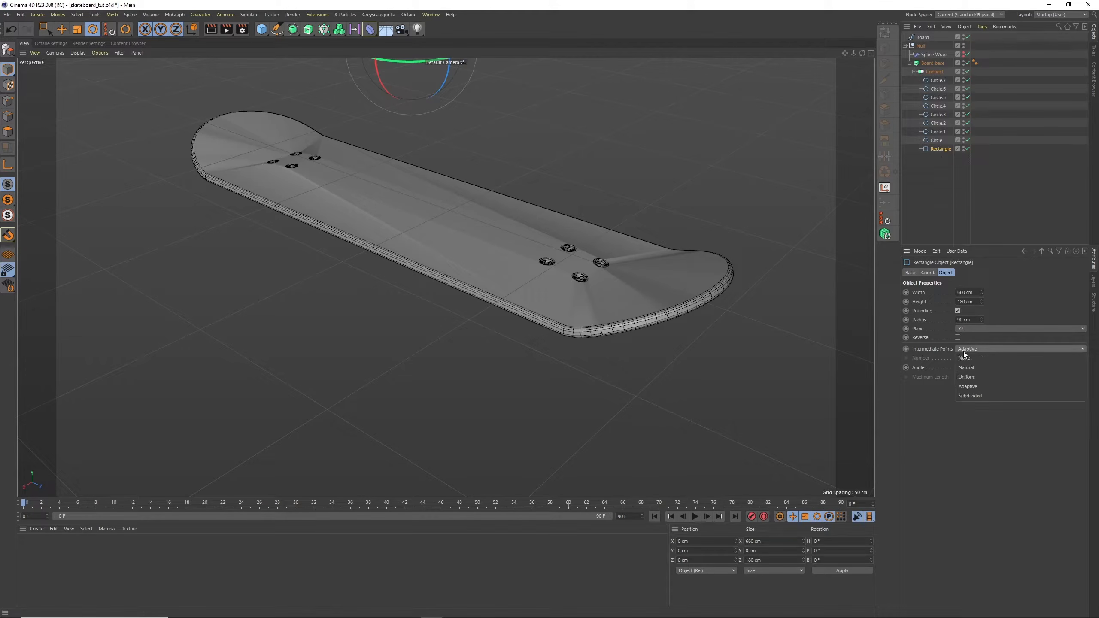
left_click(972, 377)
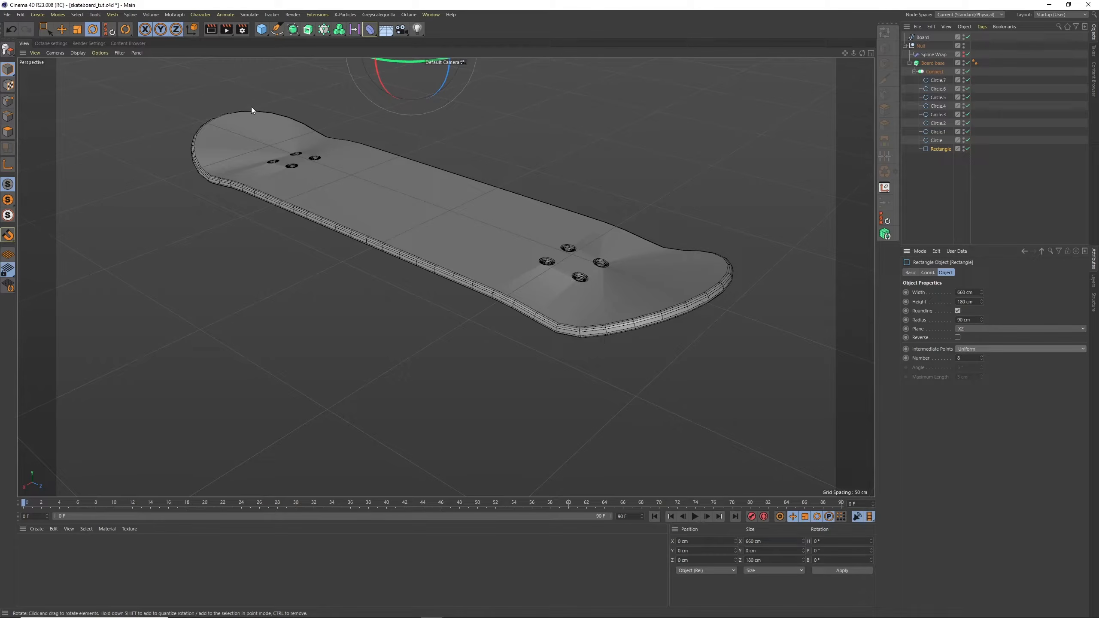
Set the number of Uniform intermediate points on the Rectangle spline to 20, trying 10 first
left_click(966, 358)
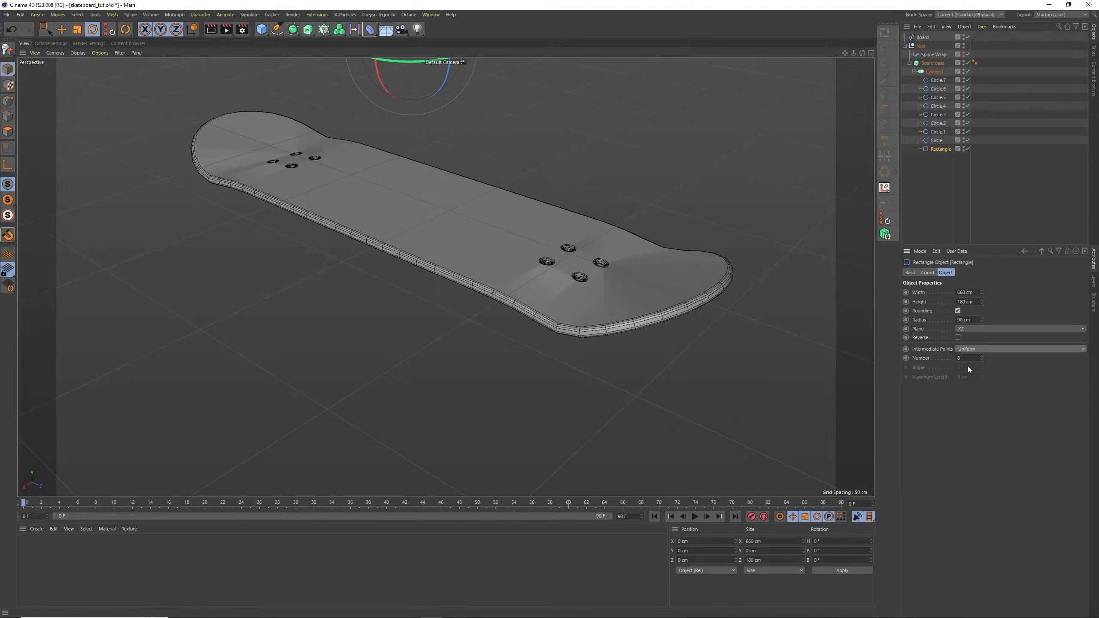
type("10")
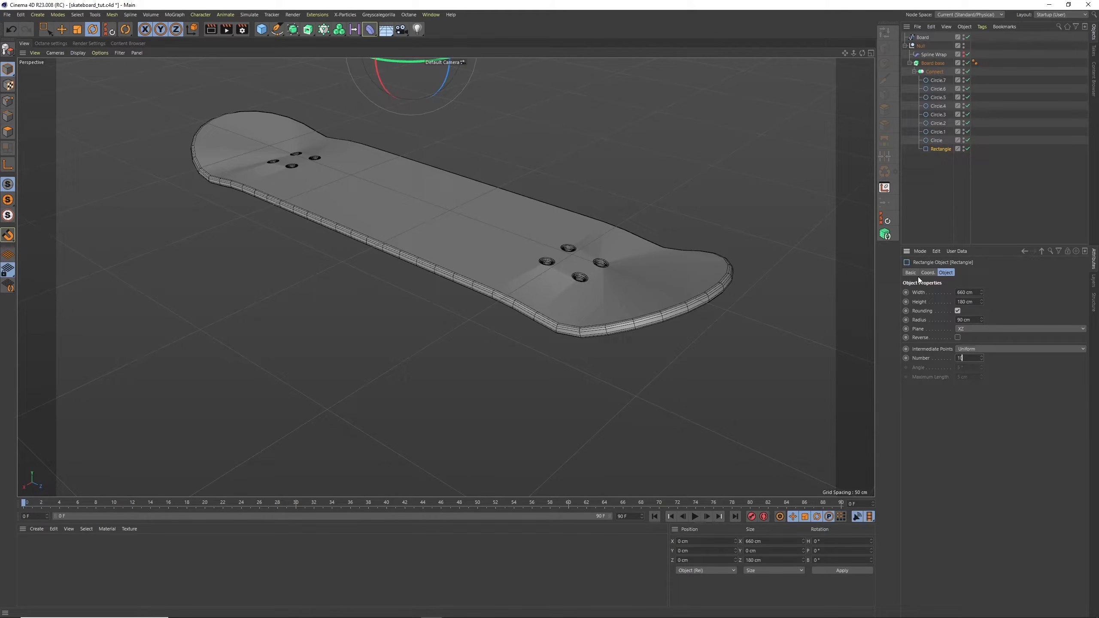
key("Return")
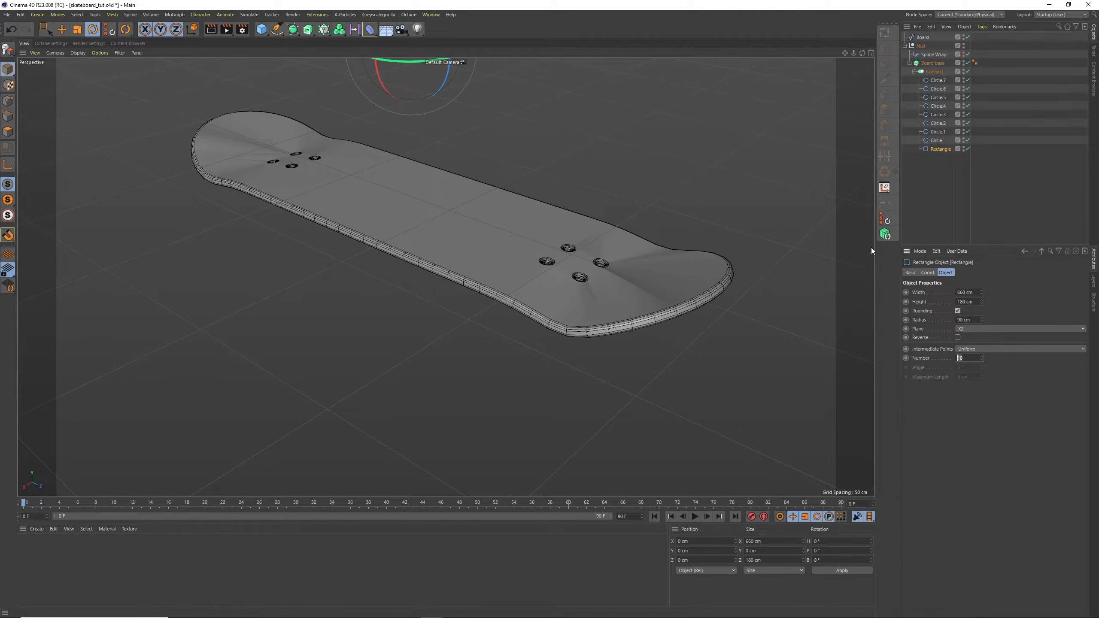
type("20")
key("Return")
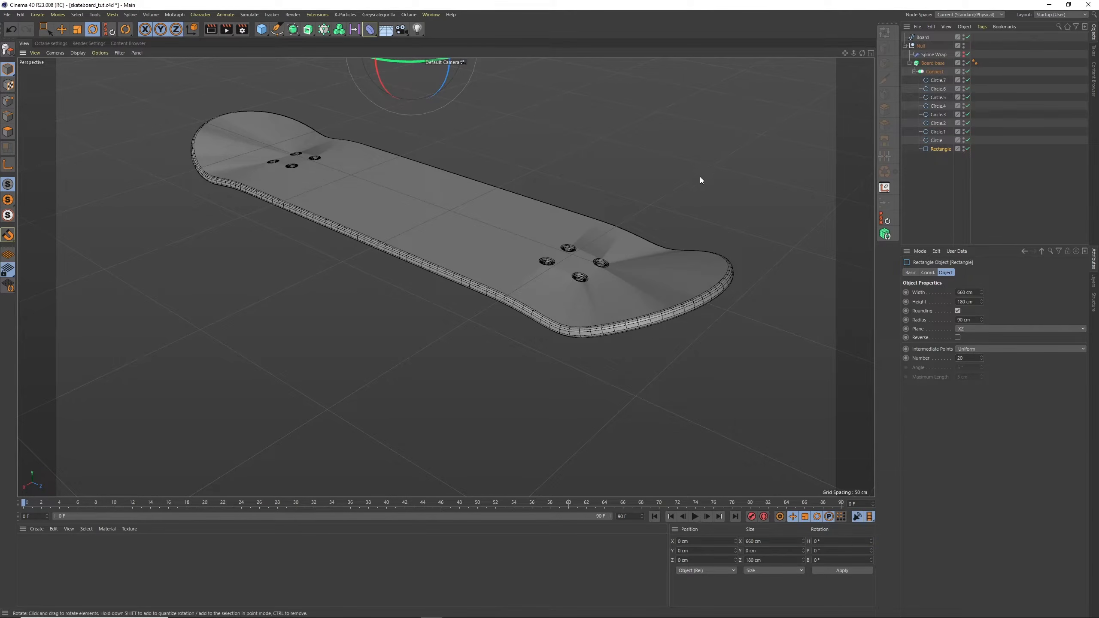
mouse_move(700, 177)
left_mouse_down("alt")
mouse_move(657, 201)
mouse_move(710, 173)
left_mouse_up("alt")
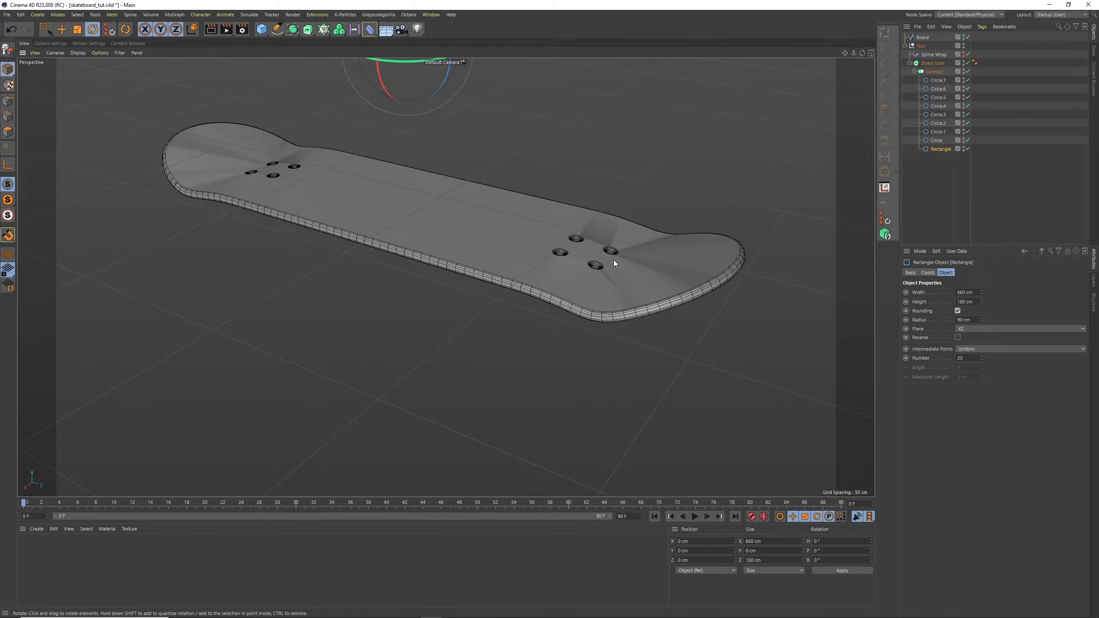
Set the Board base extrude's caps type to Regular Grid and inspect the mesh around the bolt holes
left_click(932, 64)
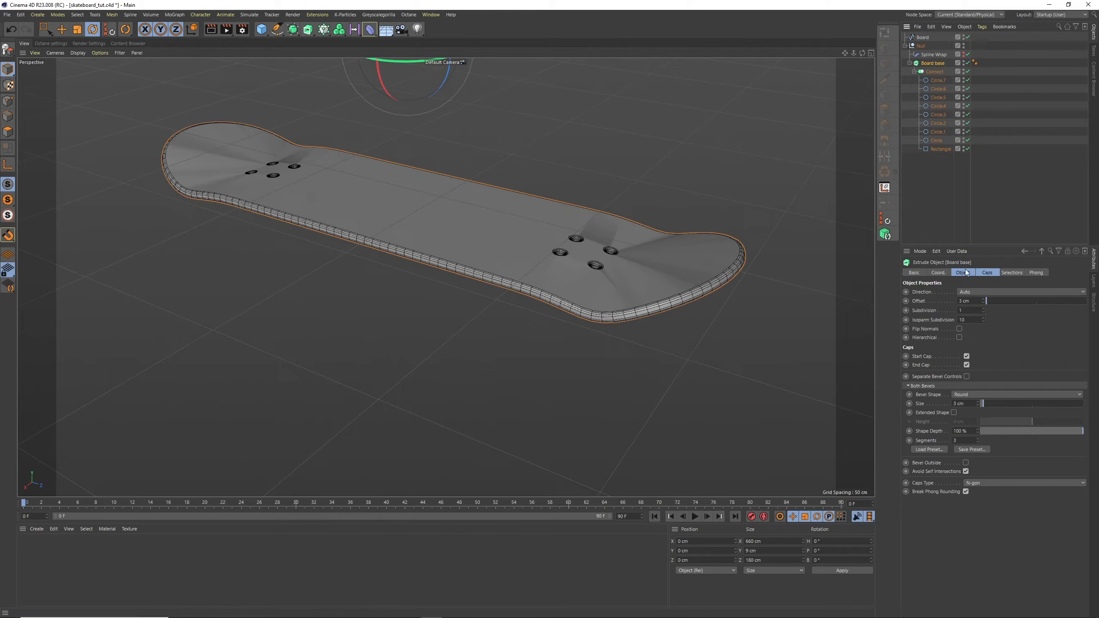
left_click(986, 272)
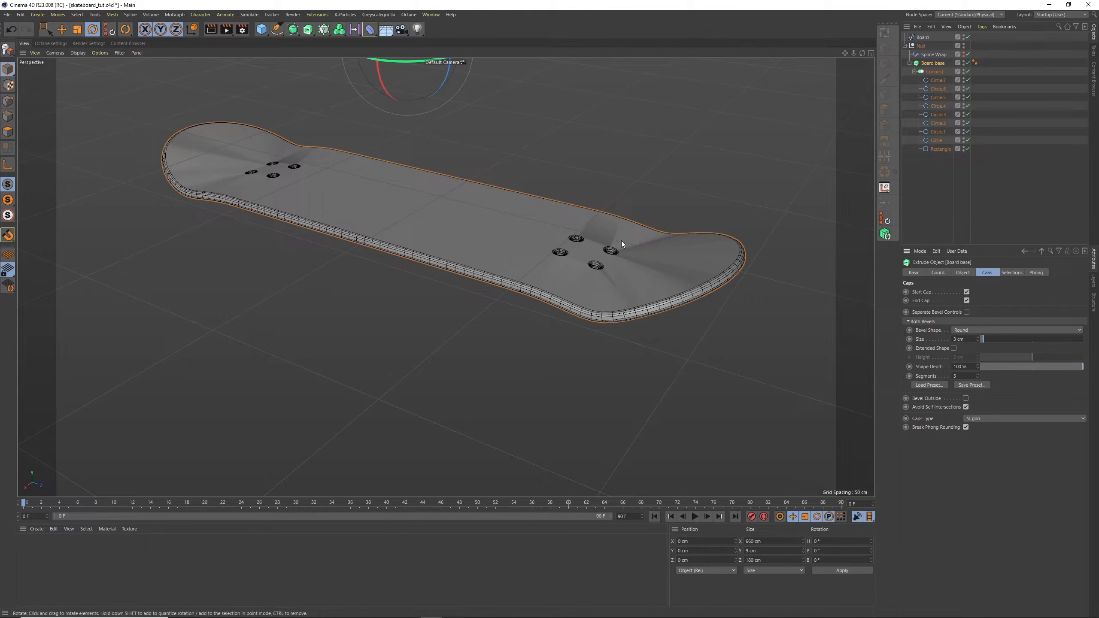
left_click_drag(863, 53, 888, 62)
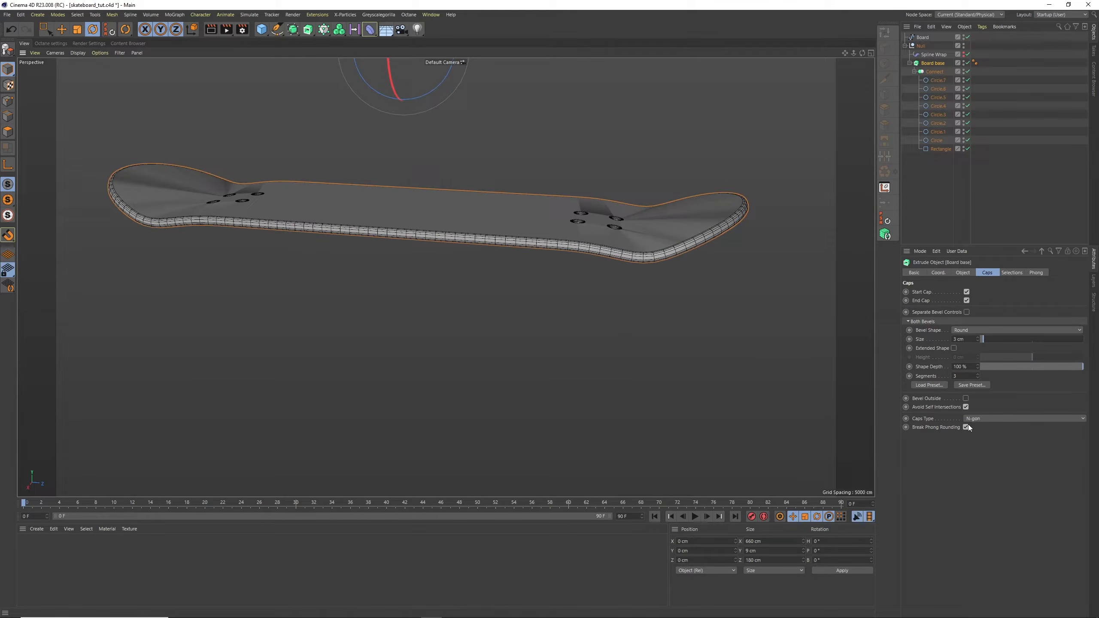
left_click(979, 420)
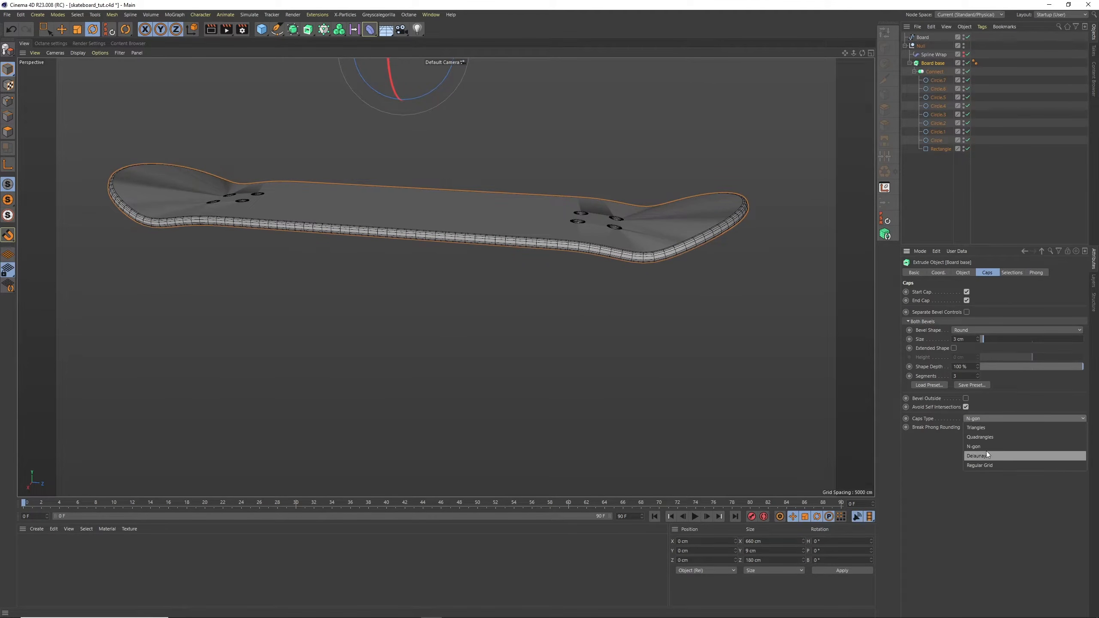
left_click(985, 465)
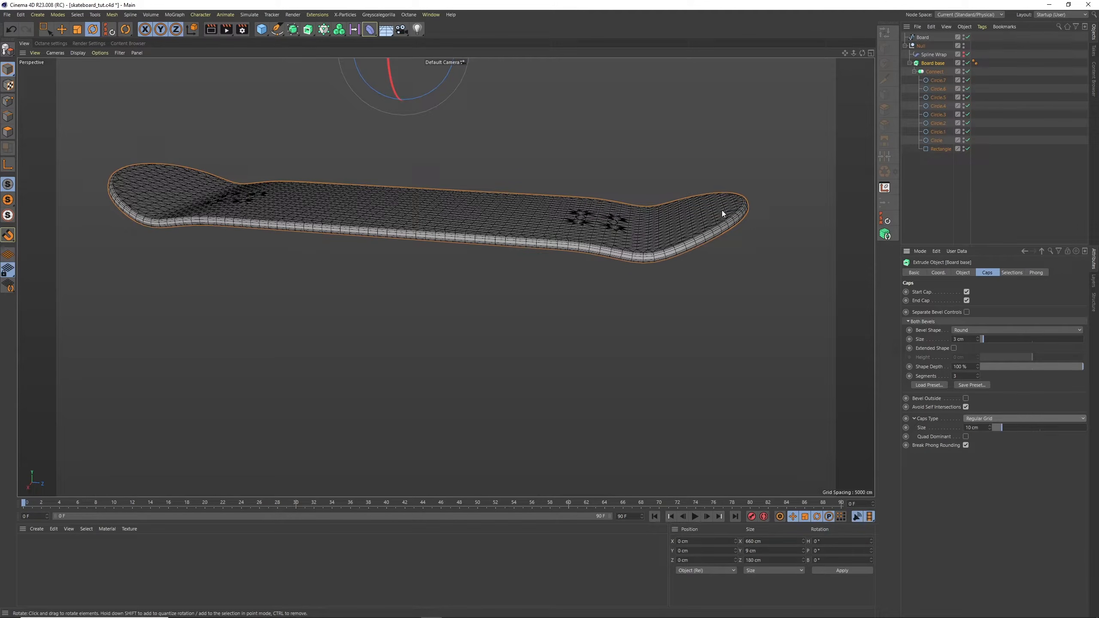
left_click_drag(722, 211, 678, 220, "alt")
right_click_drag(638, 290, 687, 258, "alt")
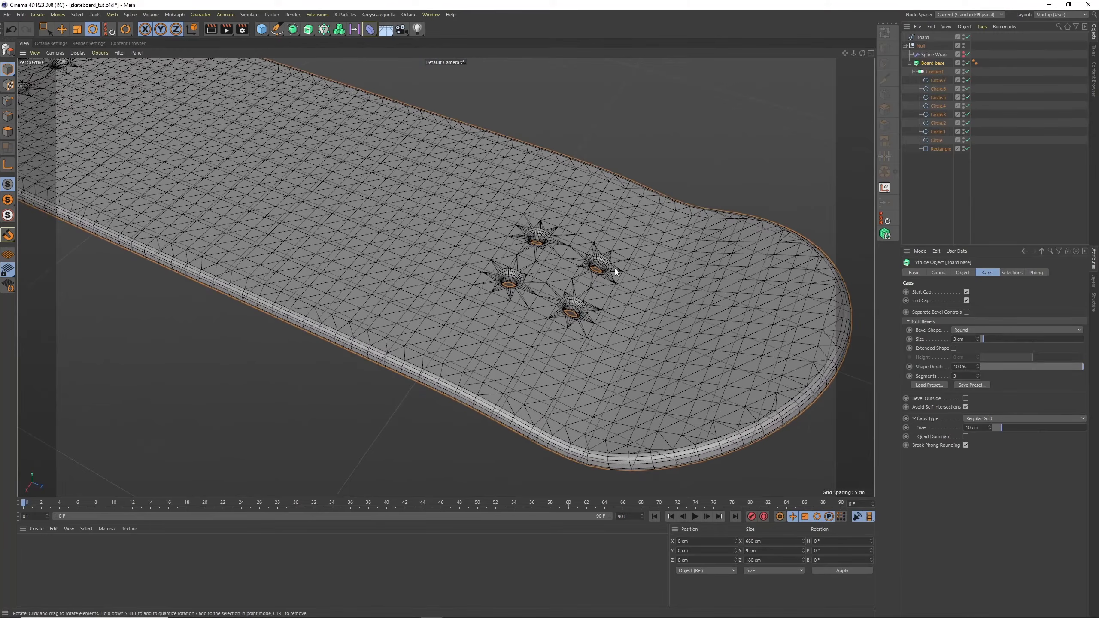
middle_click_drag(691, 307, 676, 248, "alt")
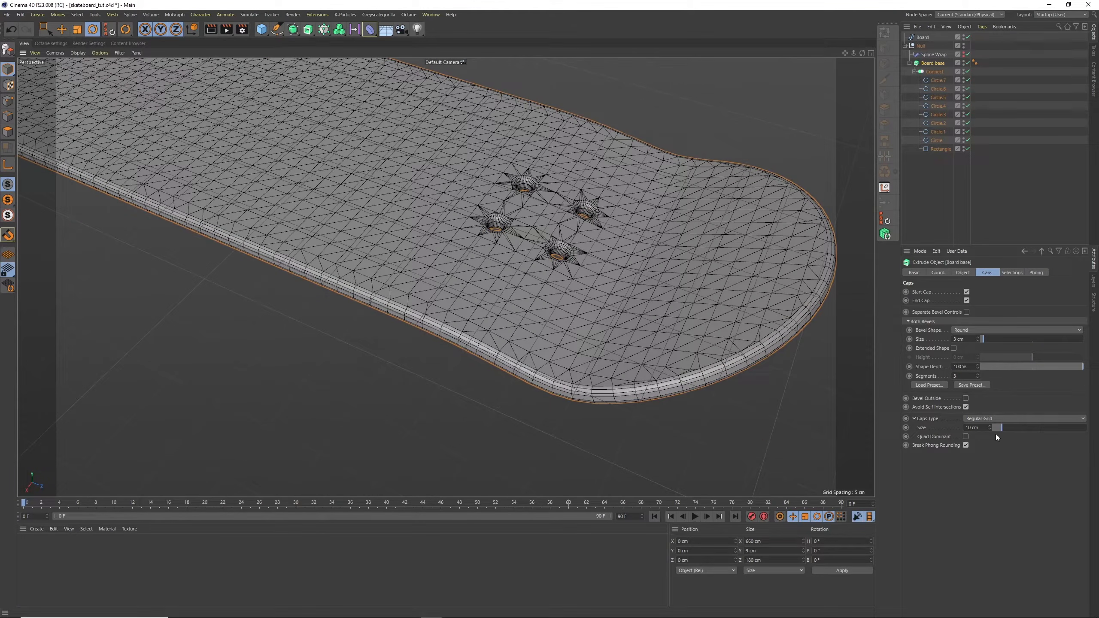
Try a Regular Grid cap size of 1000 cm on the Board base and restore it to 10 cm
mouse_move(1006, 428)
left_mouse_down()
mouse_move(1025, 429)
mouse_move(1002, 430)
left_mouse_up()
type("1000")
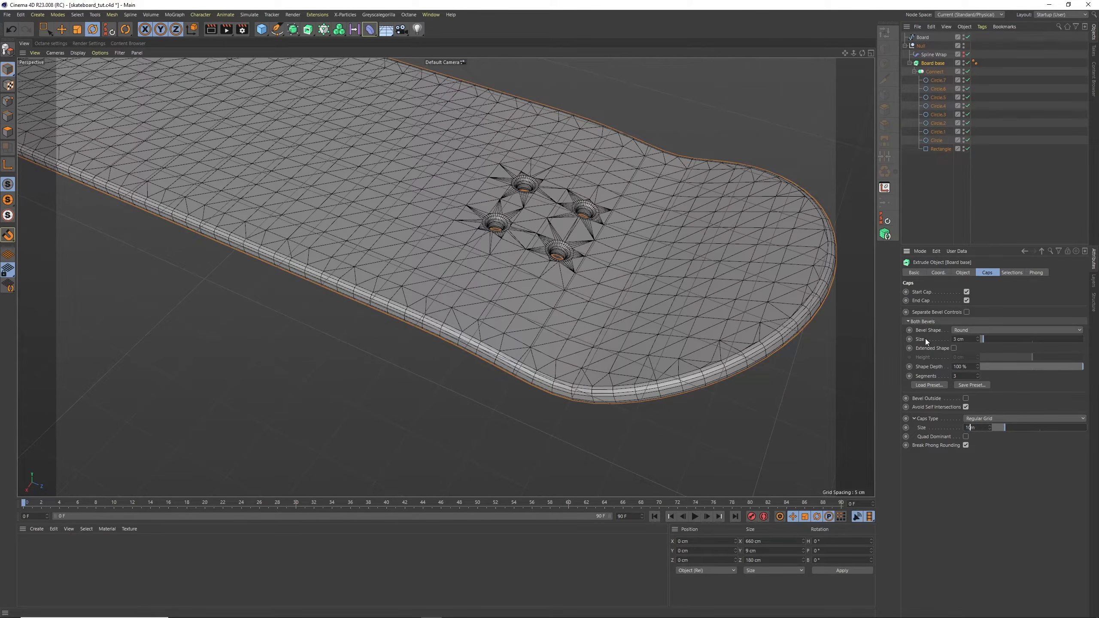
key("Return")
double_click(973, 428)
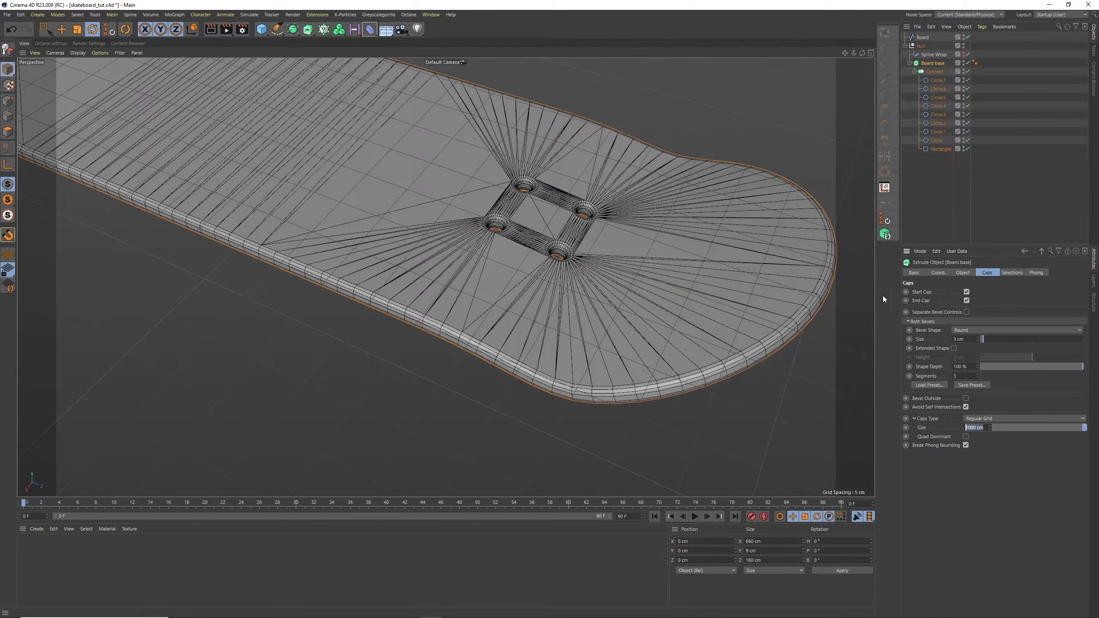
type("10")
key("Return")
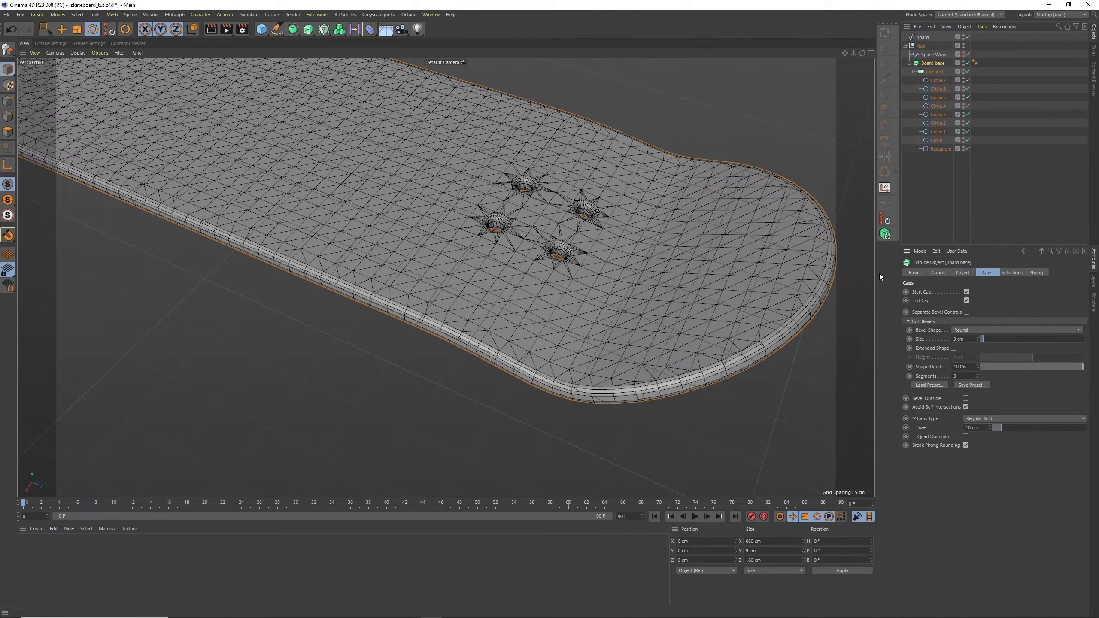
Enable Quad Dominant for the Board base caps, switch the caps type to Delaunay, and inspect the topology around the bolt holes
left_click(941, 150)
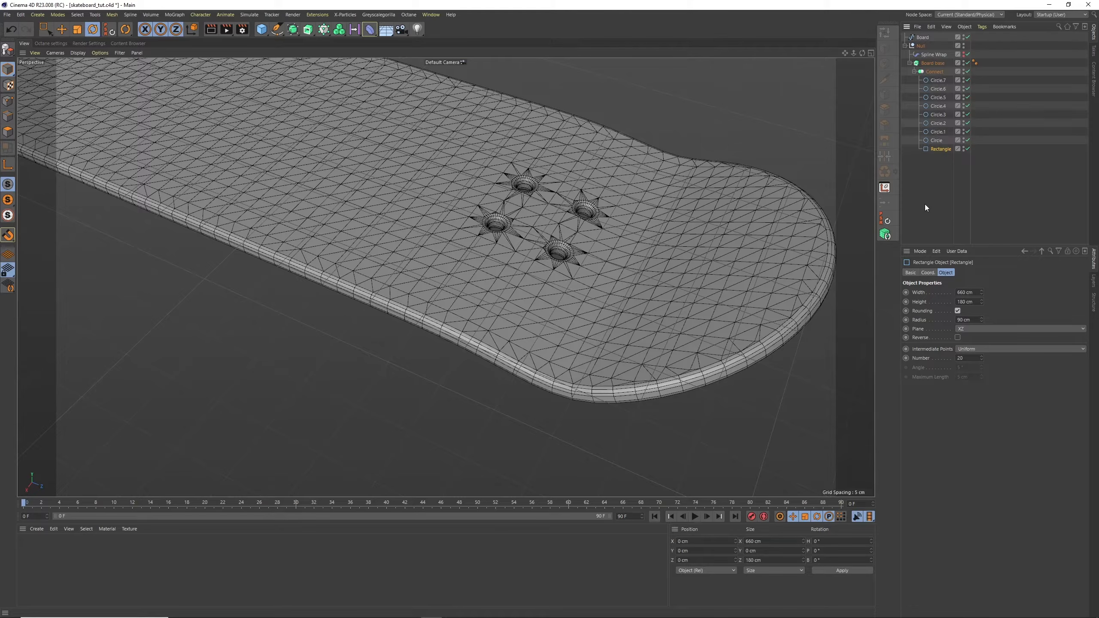
left_click(935, 63)
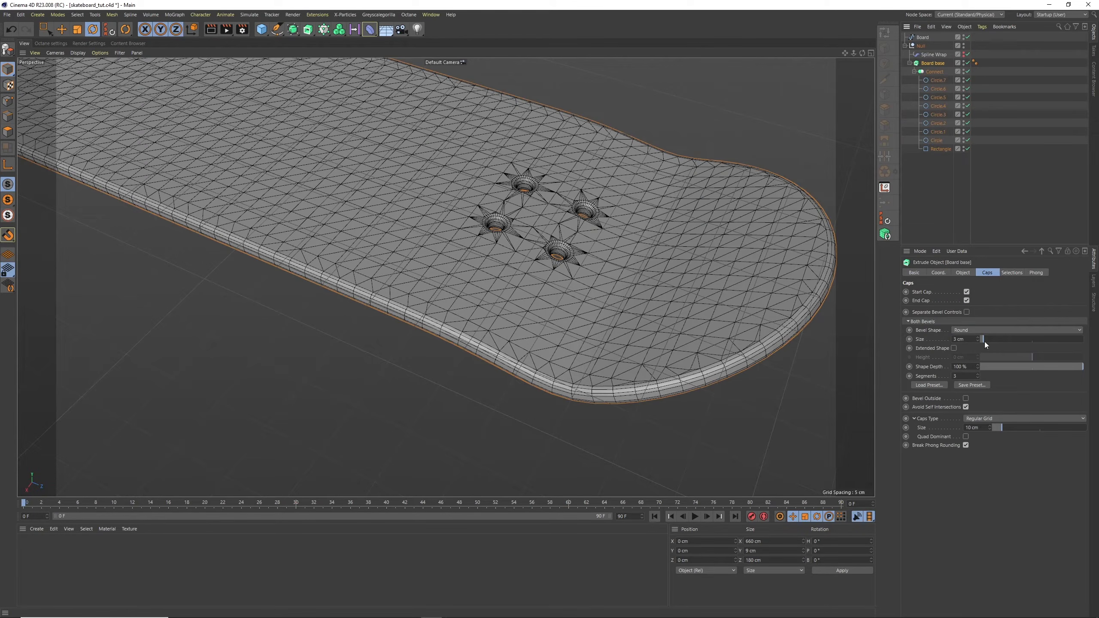
left_click(965, 437)
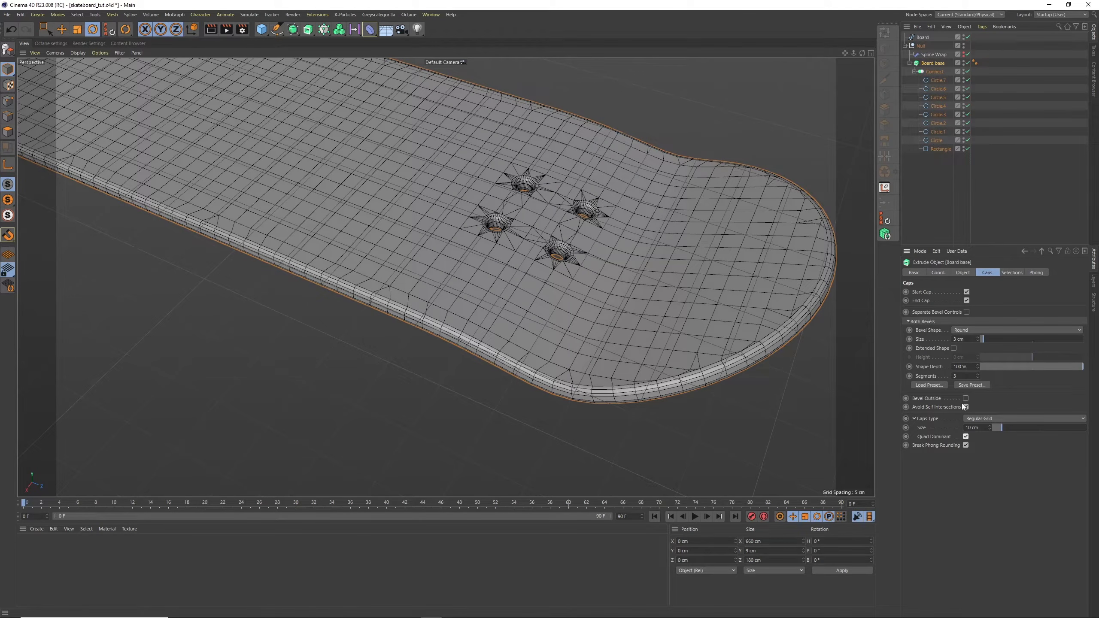
left_click(984, 419)
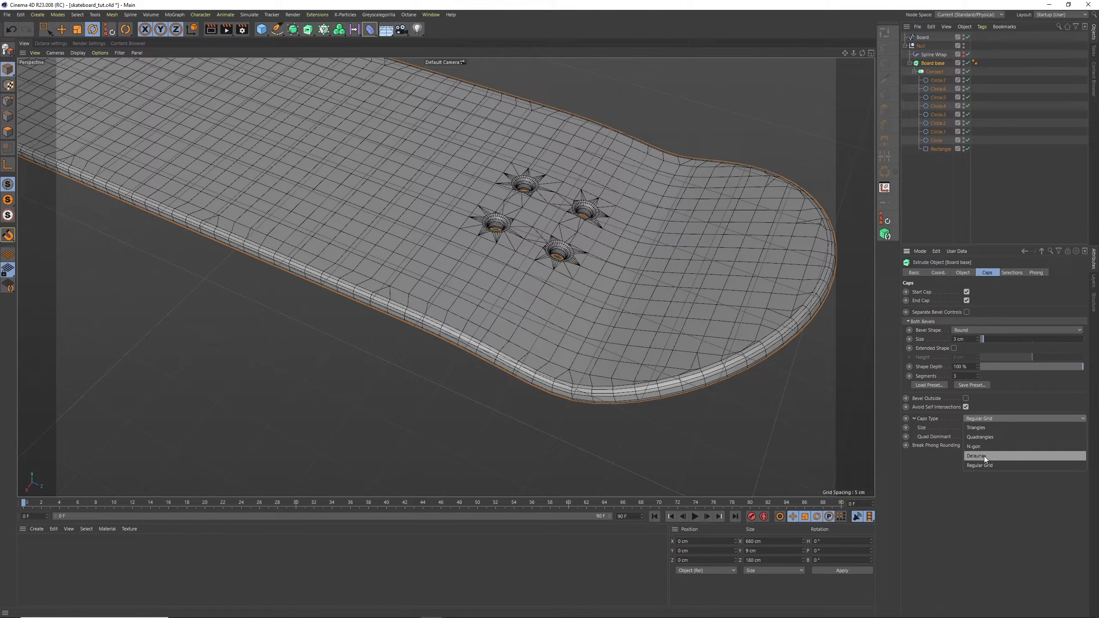
left_click(984, 455)
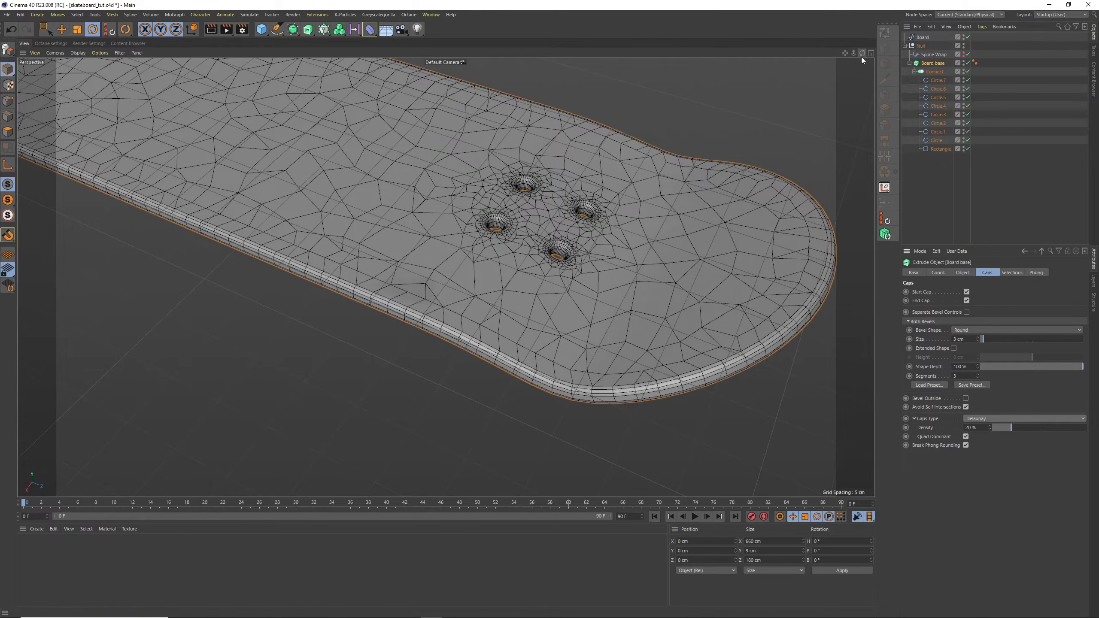
left_click_drag(861, 56, 837, 80)
right_click_drag(486, 164, 498, 161, "alt")
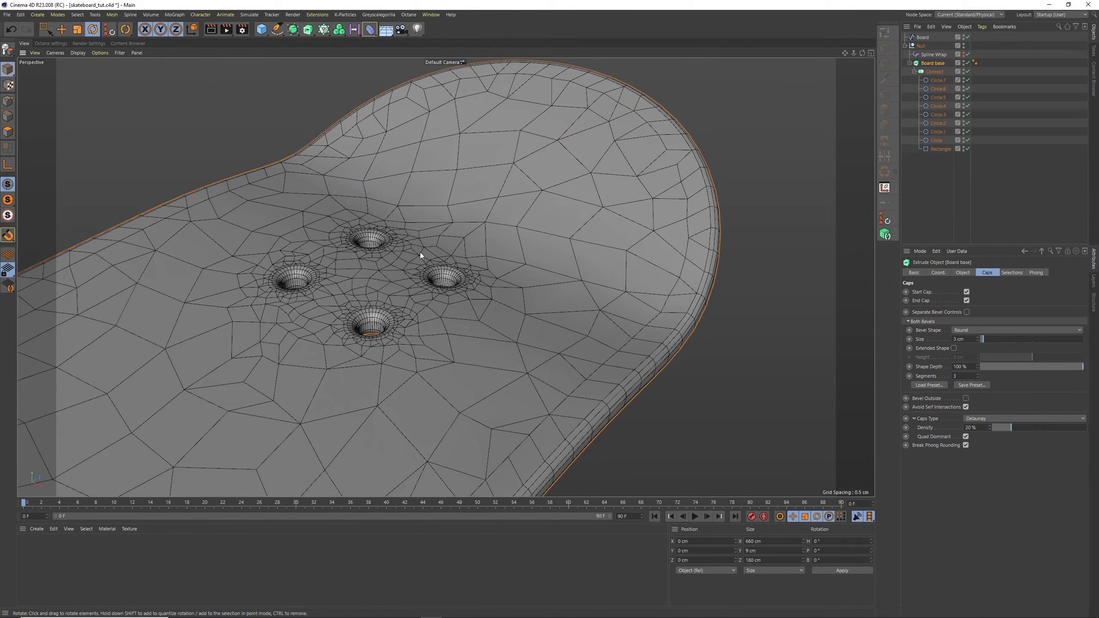
Switch the Board base caps to Regular Grid for comparison and set them back to Delaunay
left_click(986, 417)
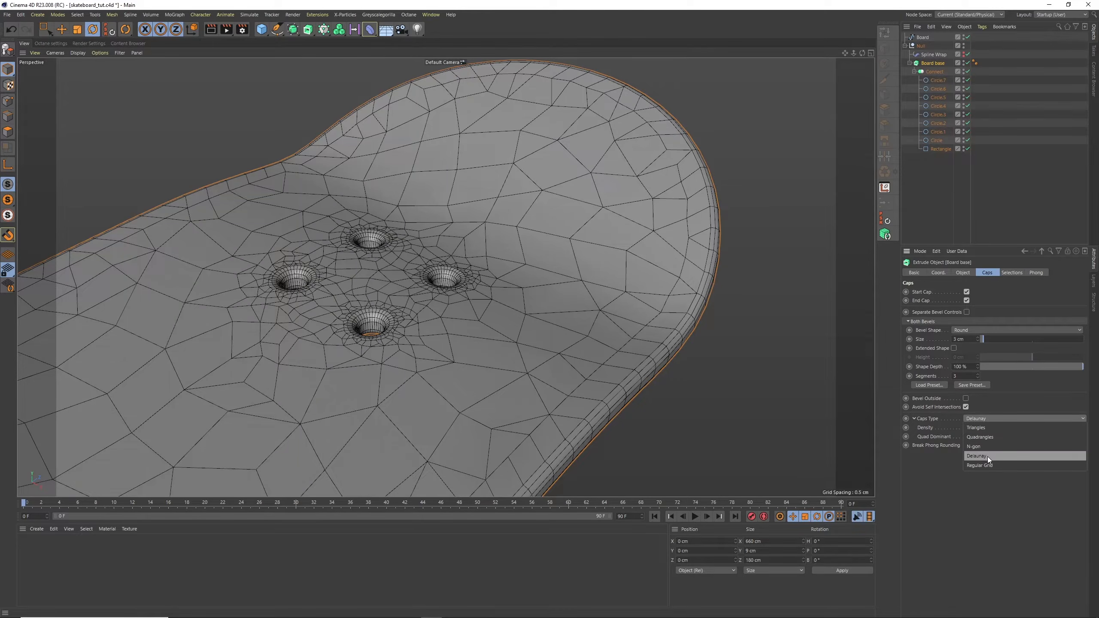
left_click(987, 466)
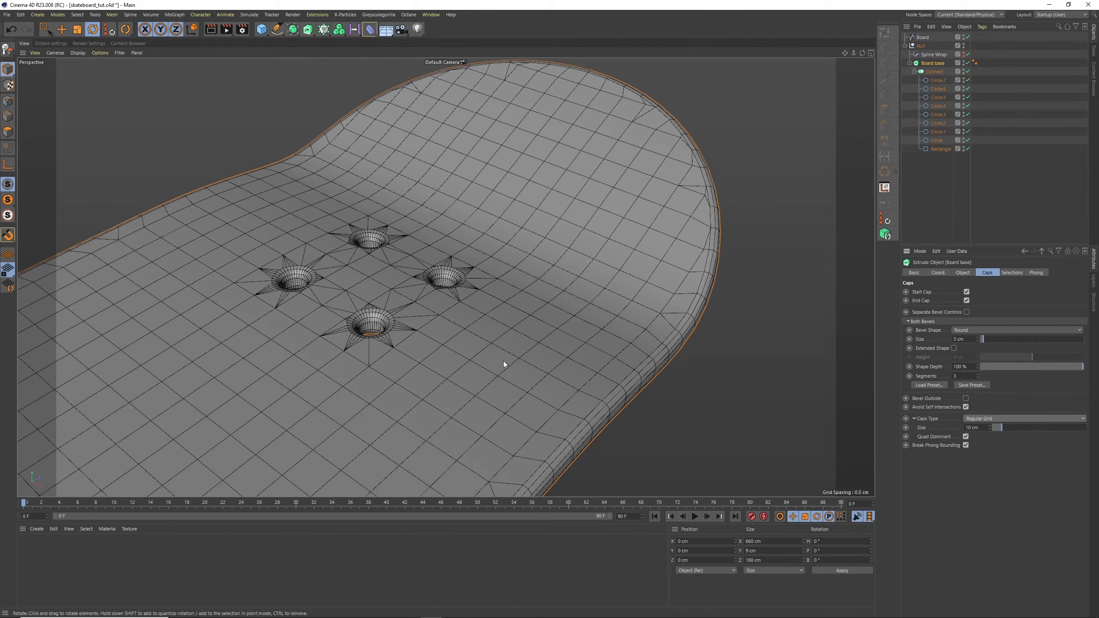
left_click(987, 418)
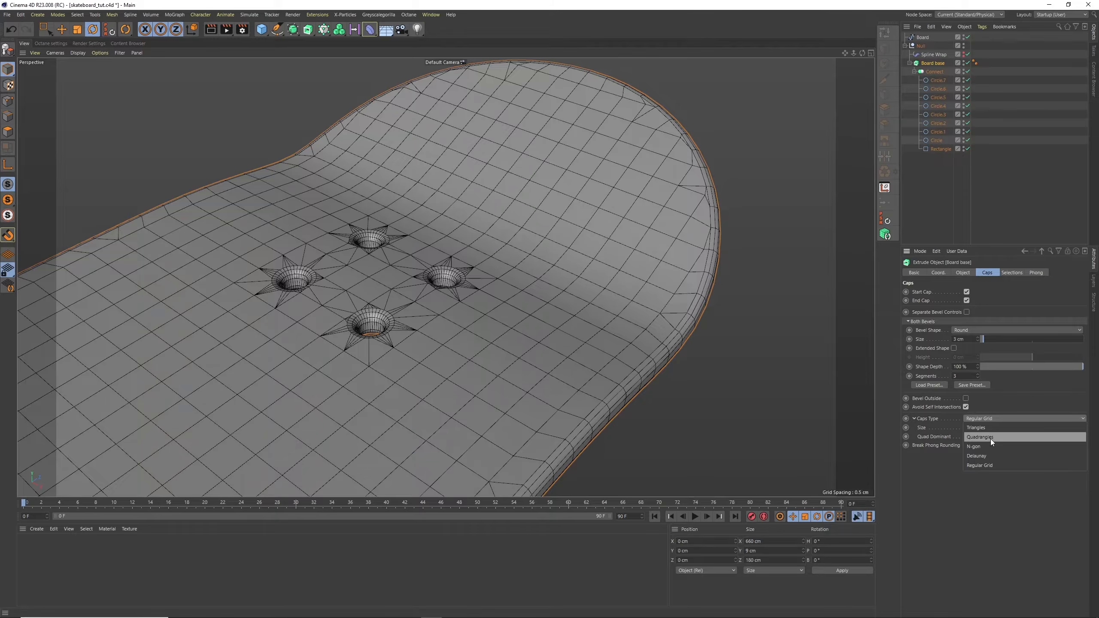
left_click(987, 457)
Deselect all objects and examine the whole deck's smoothness with plain Gouraud Shading
left_click(924, 181)
right_click_drag(770, 189, 653, 307, "alt")
left_click_drag(643, 314, 634, 280, "alt")
right_click_drag(675, 259, 647, 275, "alt")
left_click_drag(648, 275, 650, 172, "alt")
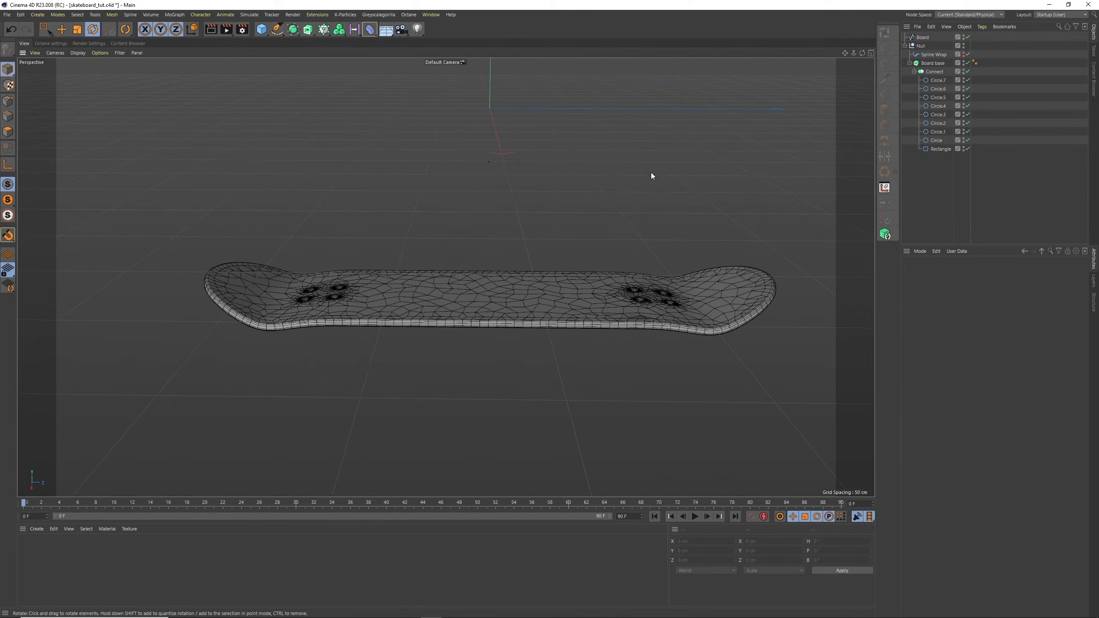
left_click(84, 54)
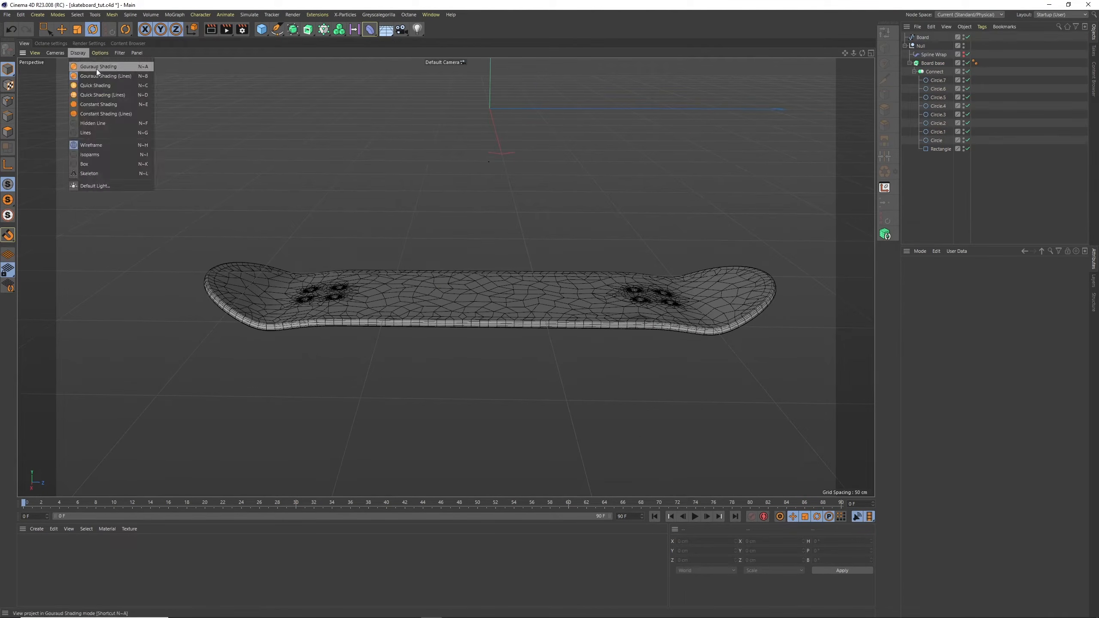
left_click(98, 68)
left_click_drag(756, 260, 641, 186, "alt")
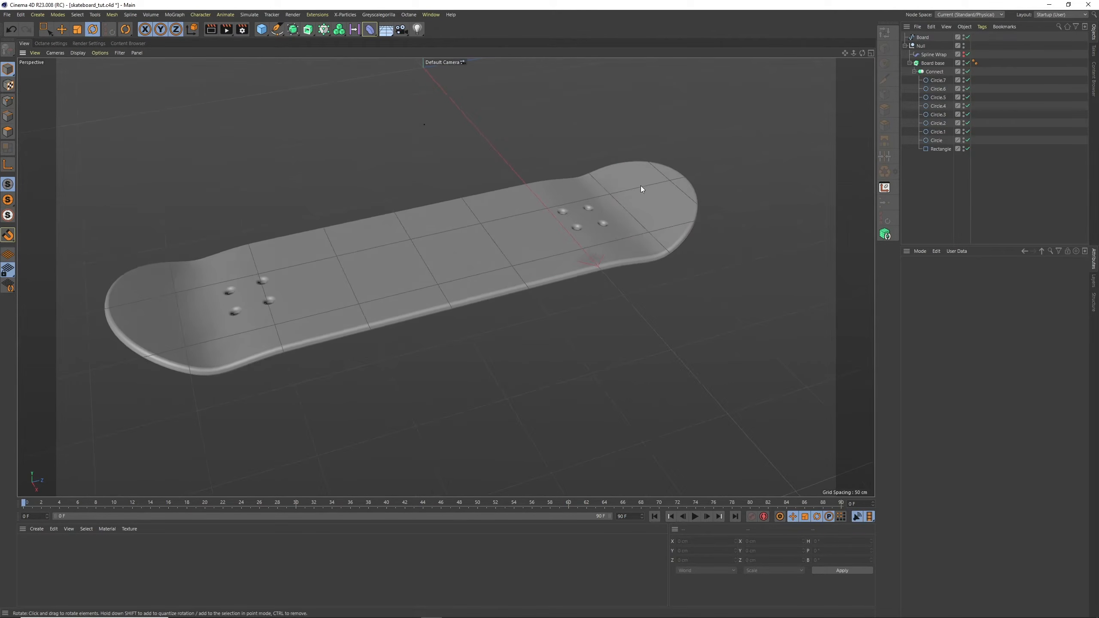
Check the settings of the Board base's Phong tag and return to the extrude's cap settings
left_click(933, 62)
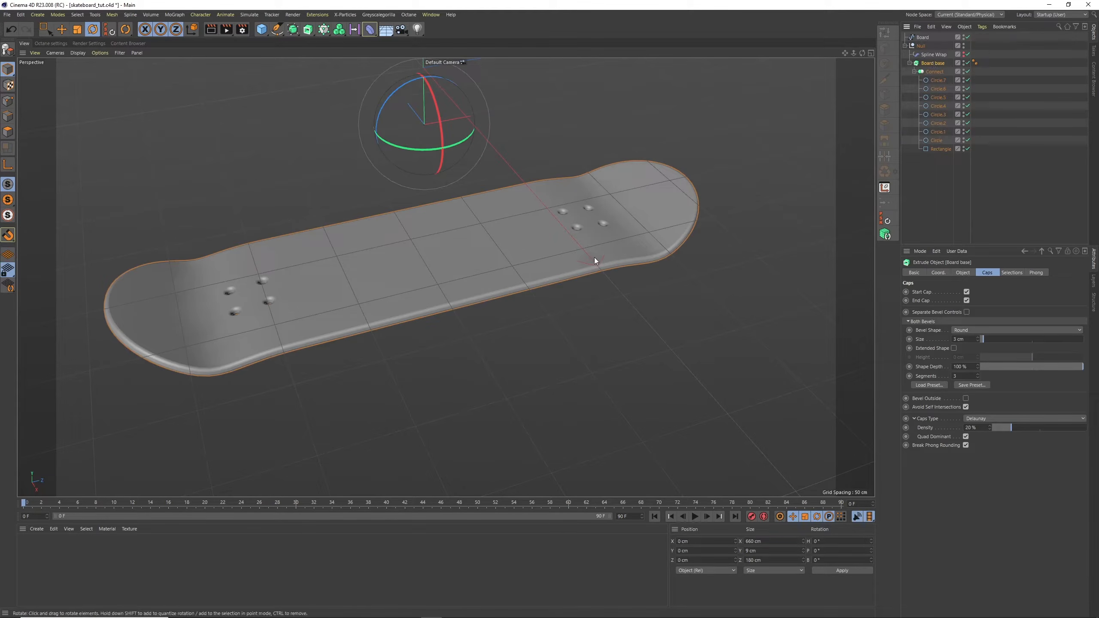
left_click(975, 63)
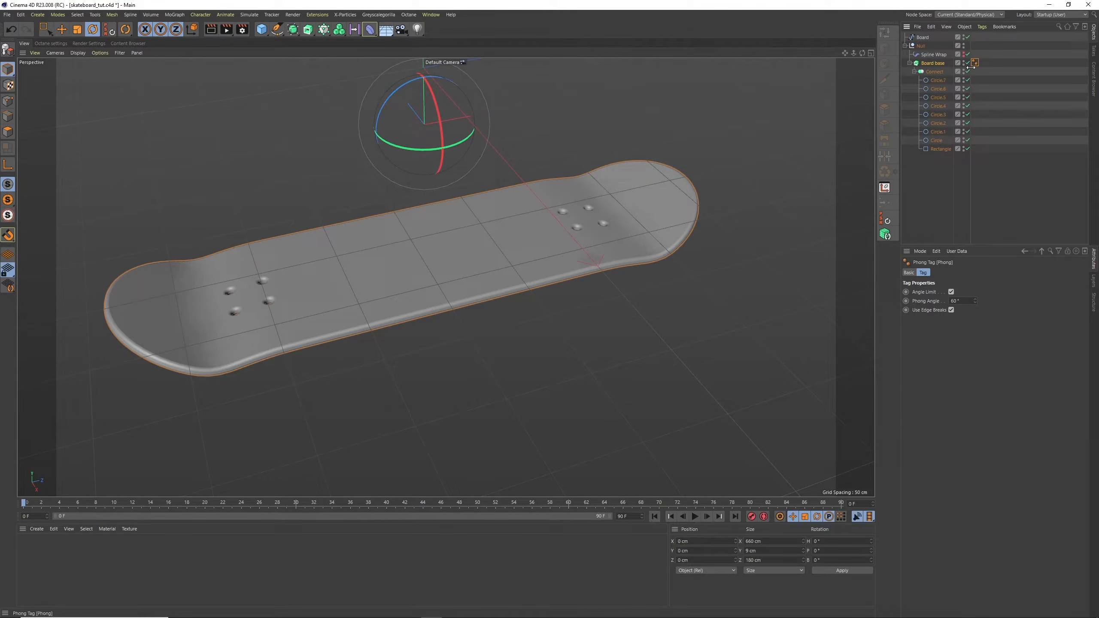
left_click(934, 65)
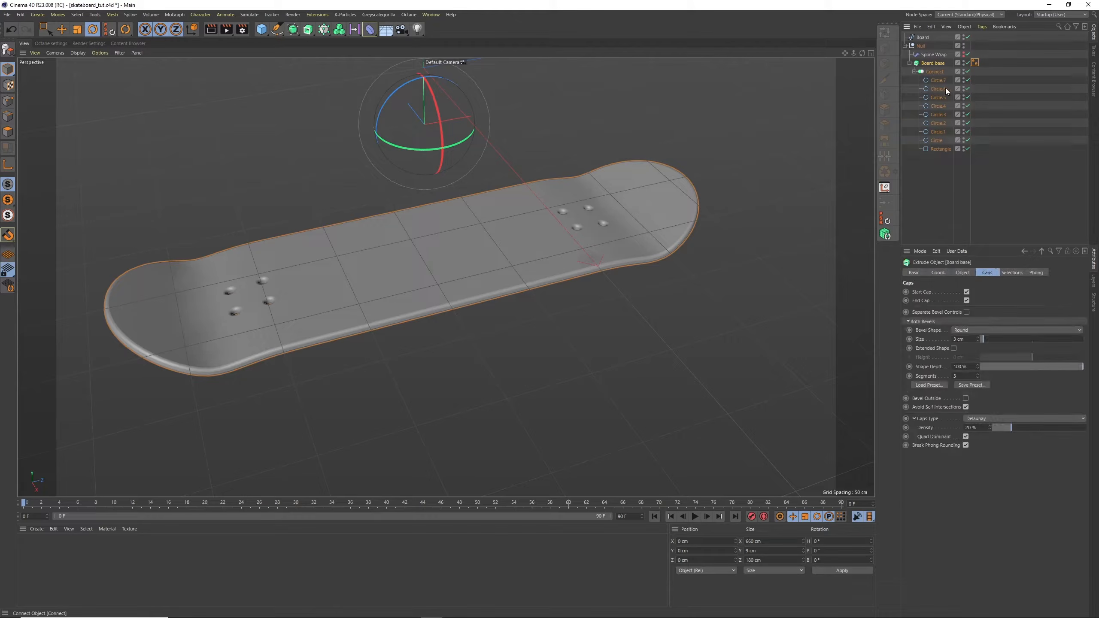
Display the deck with Gouraud Shading (Lines) and raise the Delaunay cap density to 50 %, trying 30 % first
left_click(981, 428)
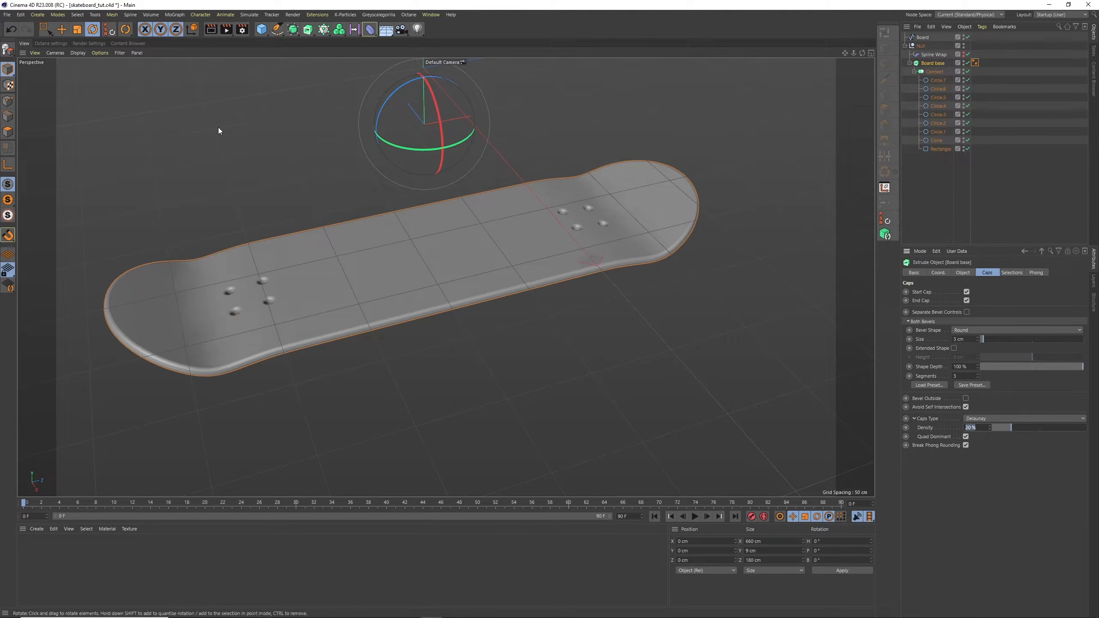
left_click(78, 53)
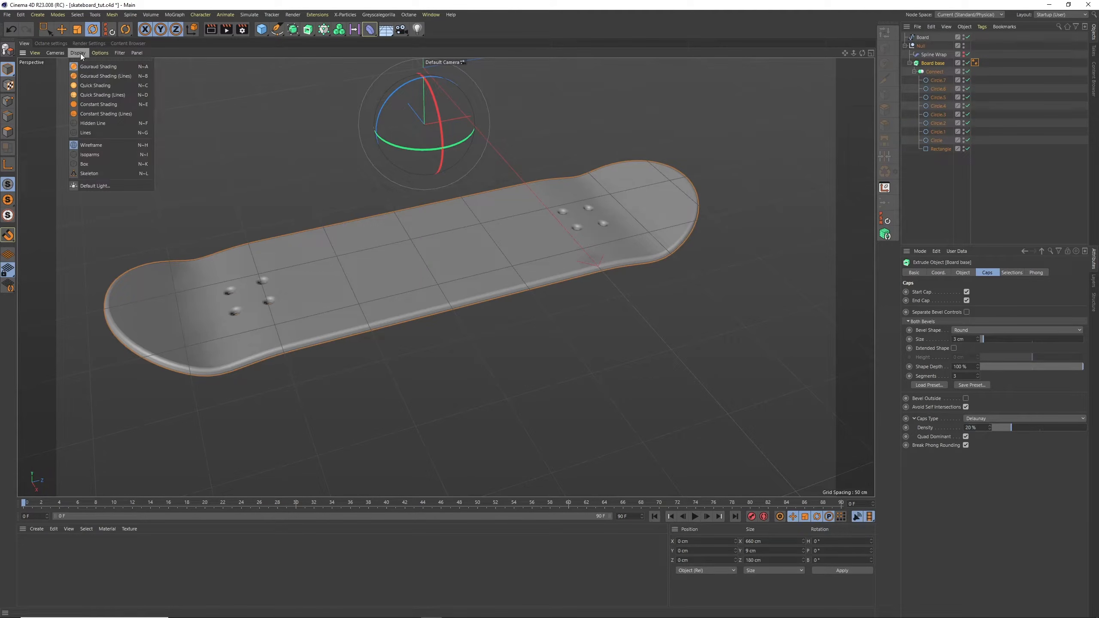
left_click(108, 76)
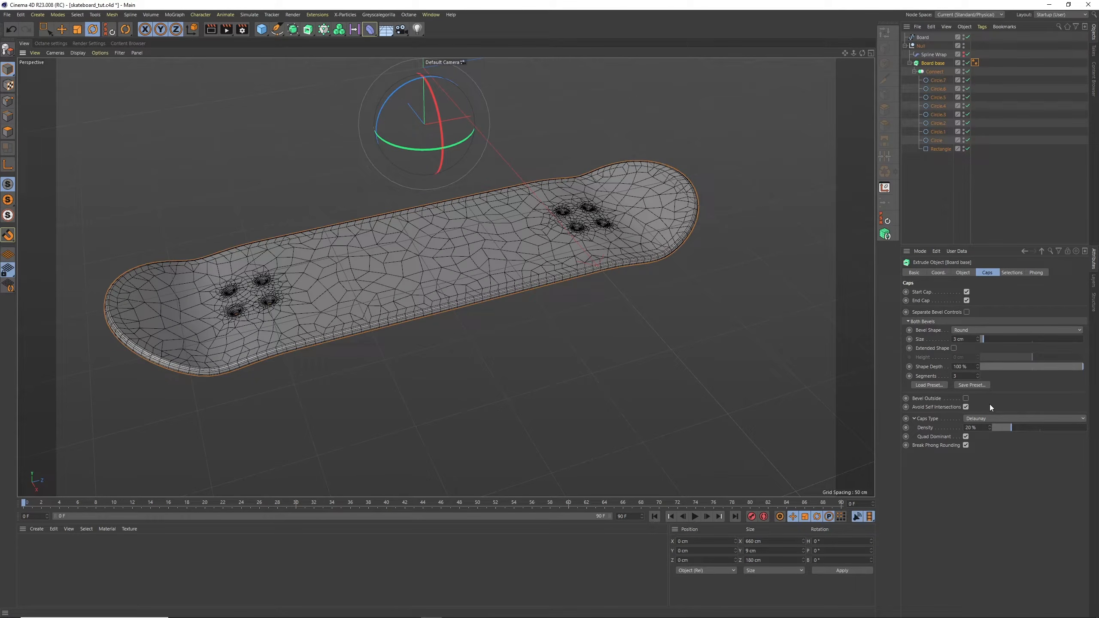
left_click(983, 427)
type("30")
key("Return")
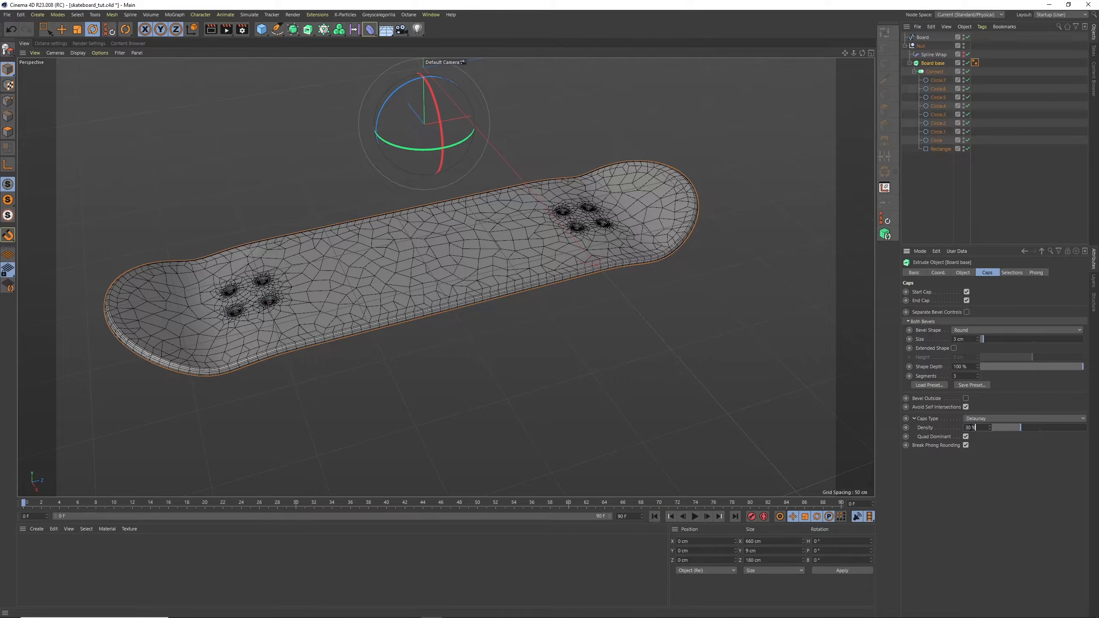
double_click(973, 426)
type("50")
key("Return")
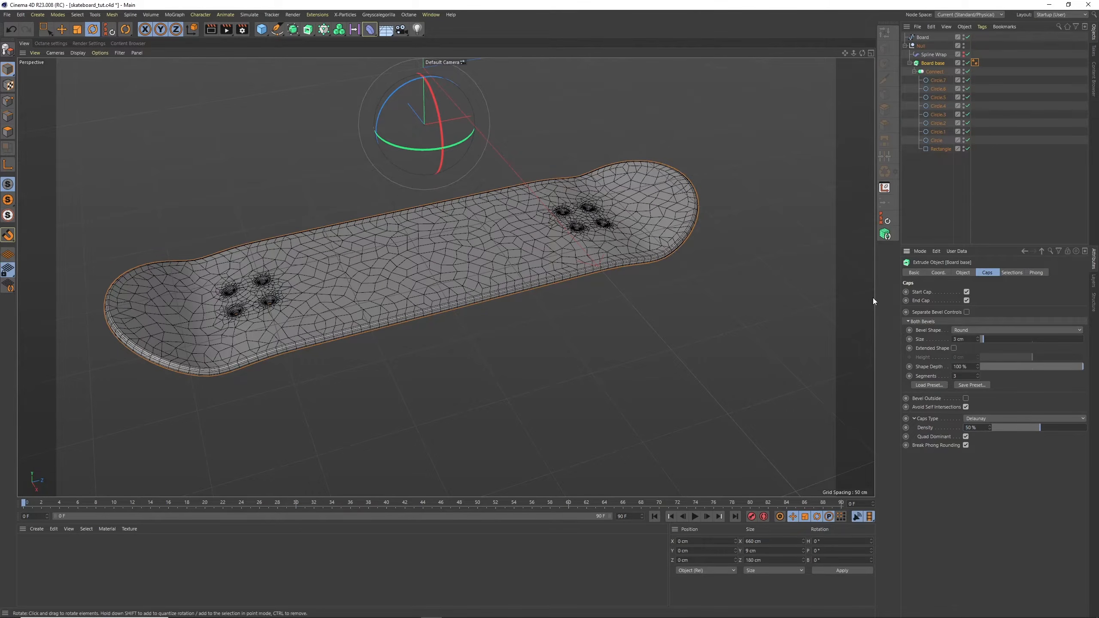
Deselect everything, display the deck with plain Gouraud Shading, and save the project
left_click(947, 158)
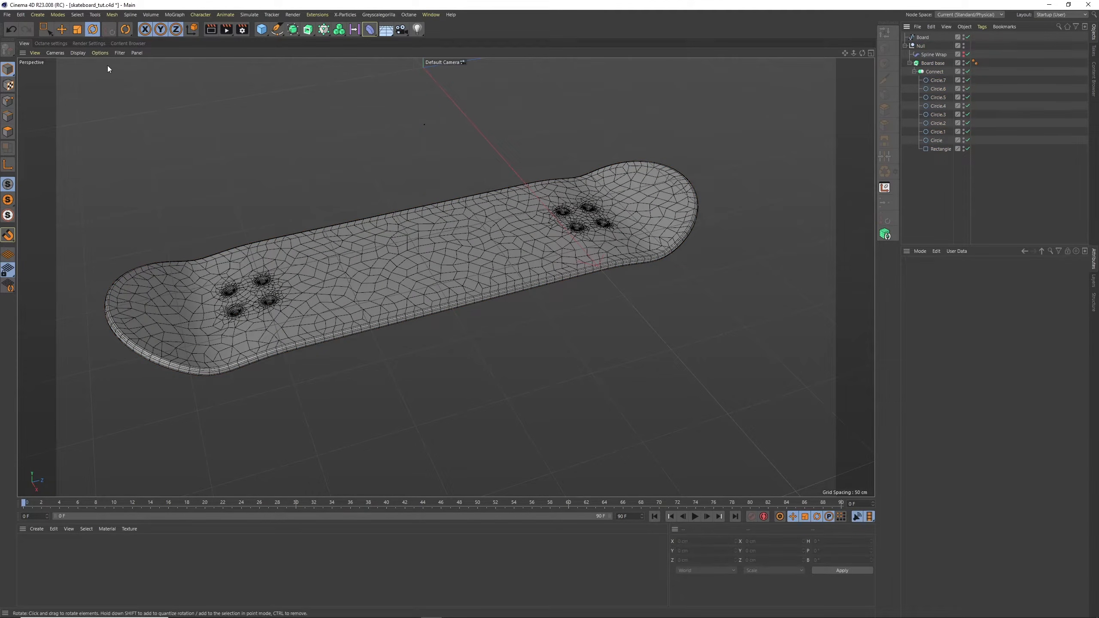
left_click(78, 53)
left_click(89, 65)
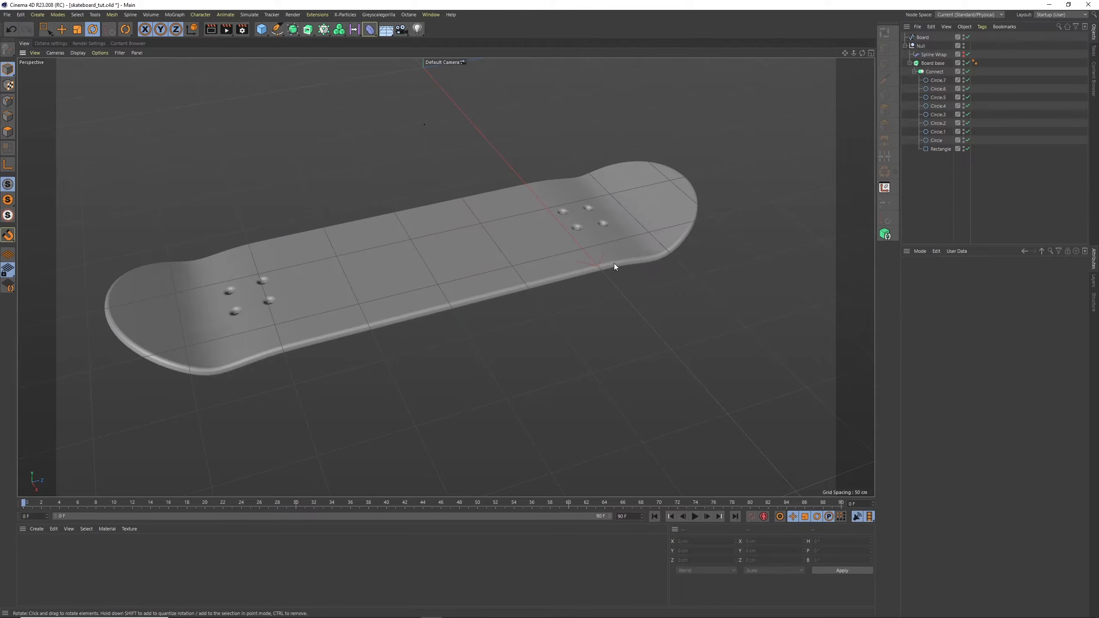
mouse_move(862, 52)
left_mouse_down()
mouse_move(876, 50)
mouse_move(864, 48)
left_mouse_up()
key("ctrl+s")
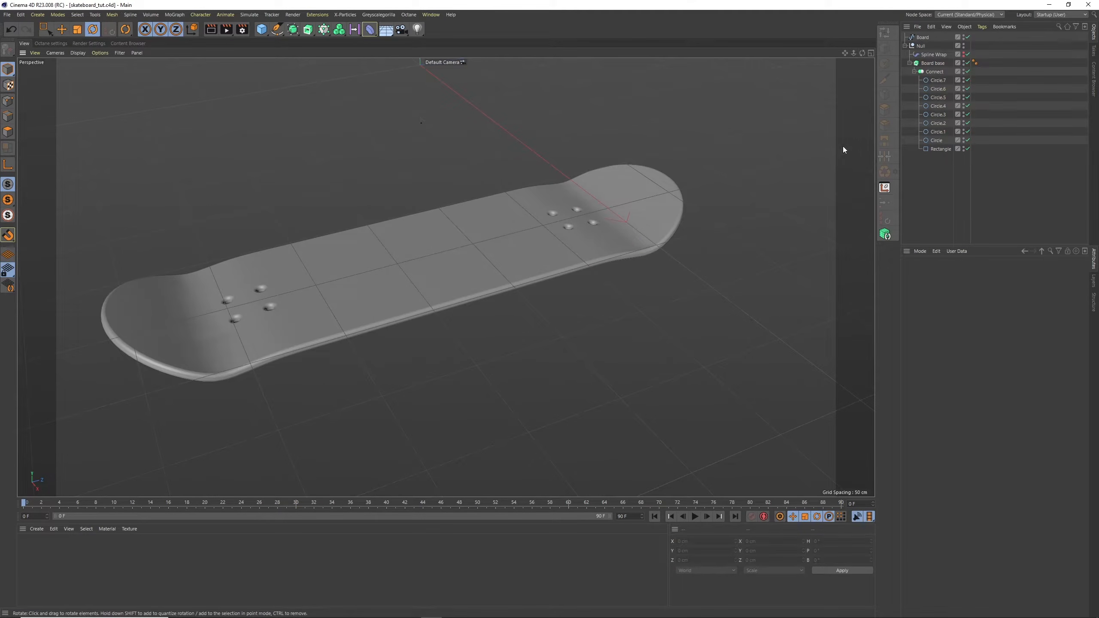
Collapse the deck's null and group it with the Board spline under a new null
left_click(904, 46)
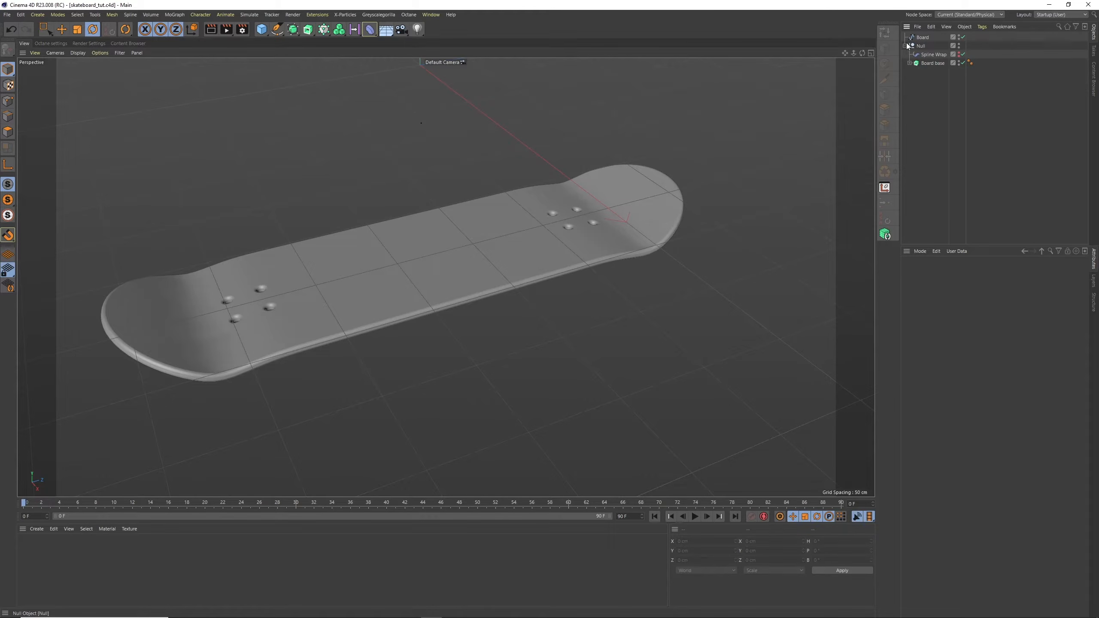
left_click(921, 47)
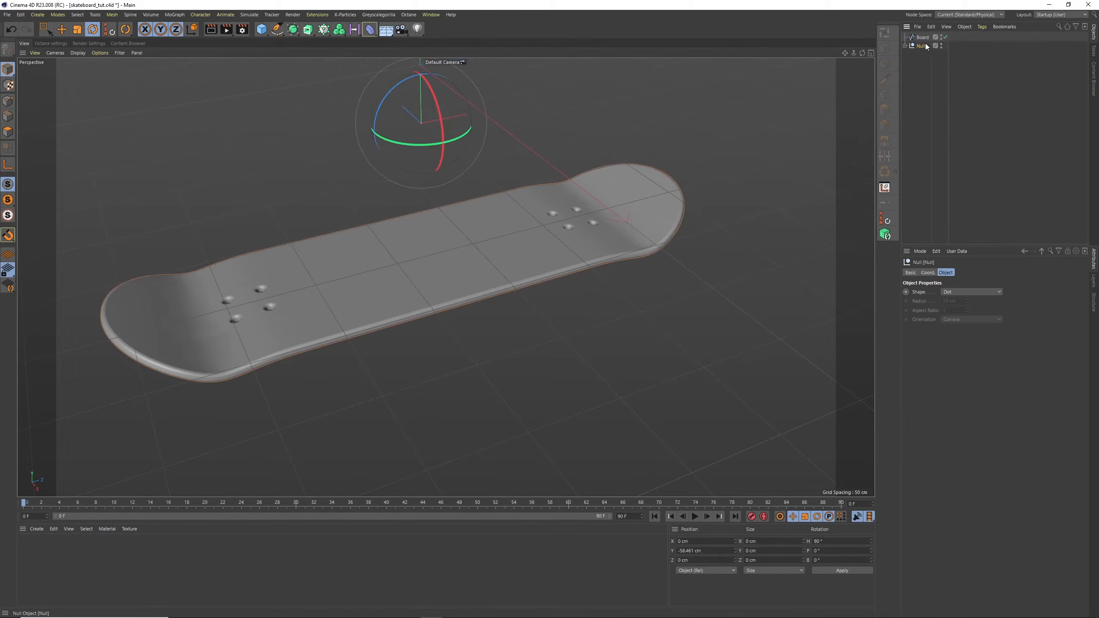
double_click(923, 47)
type("Voard Base")
key("Return")
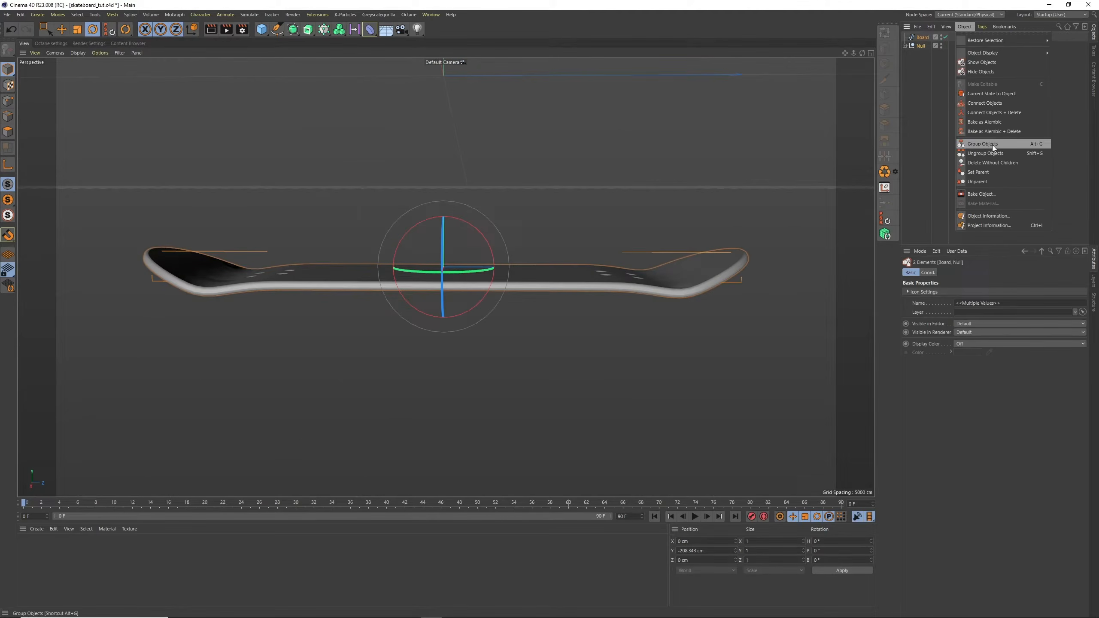
left_click(993, 145)
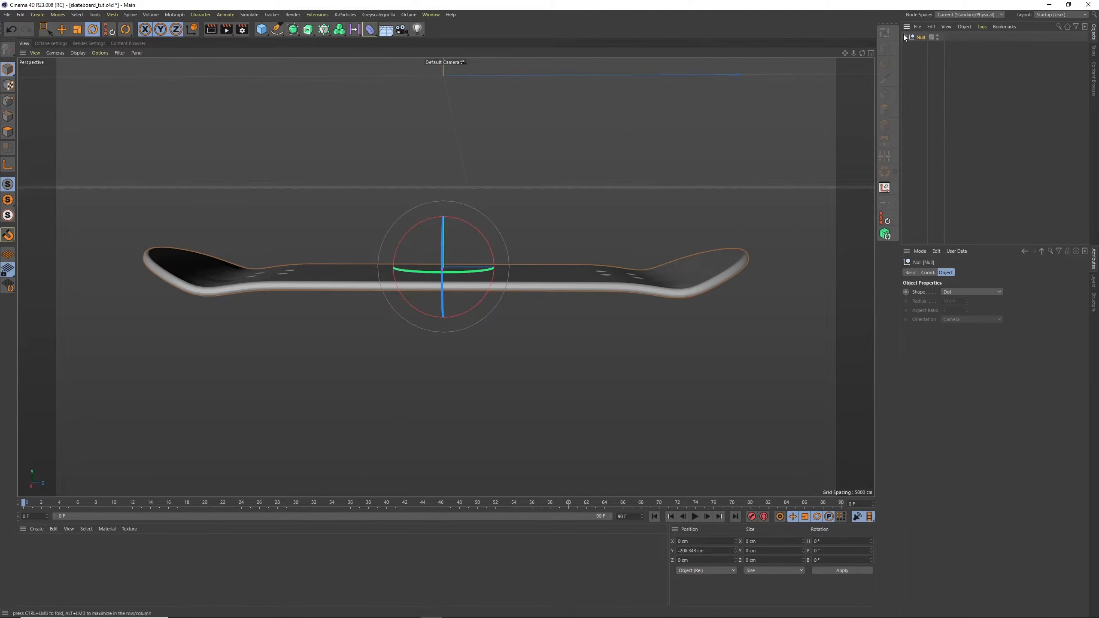
Rename the outer null as base Board and the null nested inside it as Base Board
double_click(923, 38)
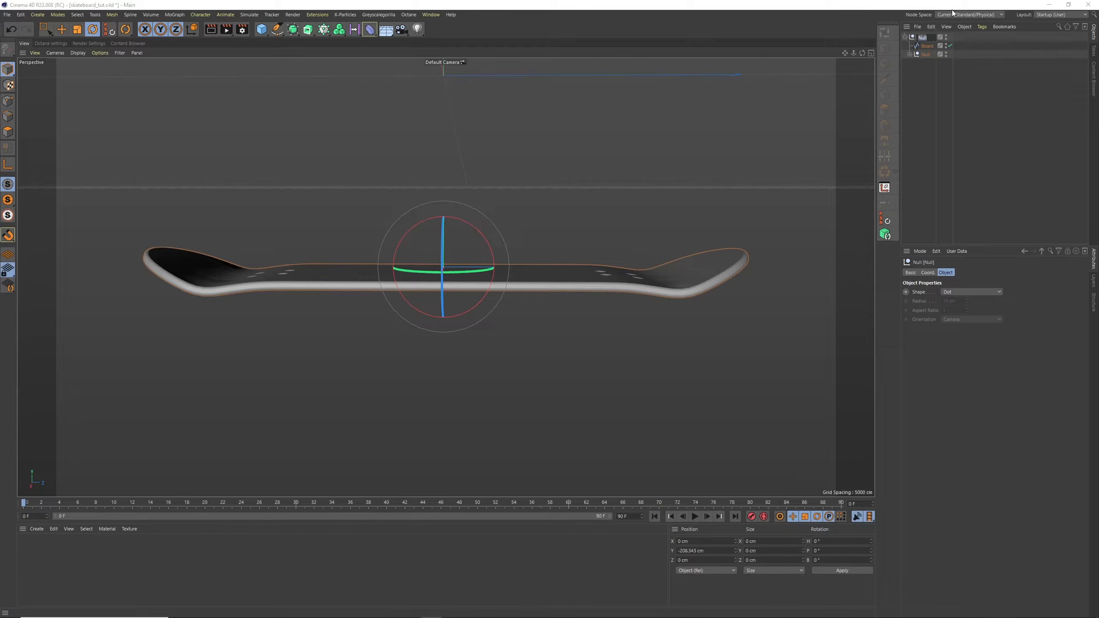
type("base Board")
key("Return")
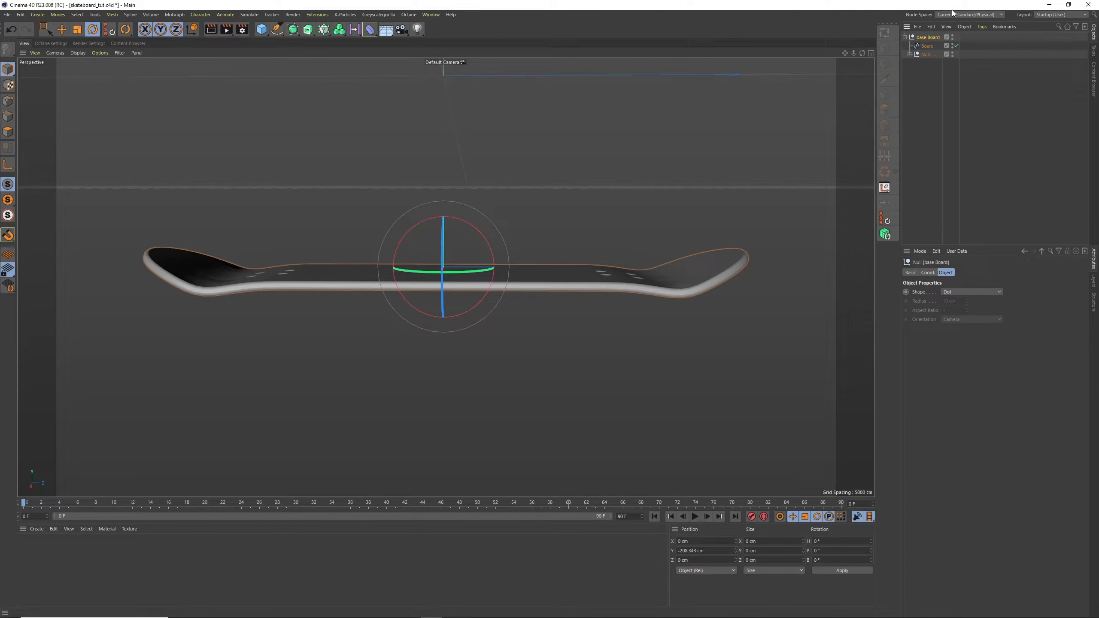
double_click(926, 54)
type("Base Bo")
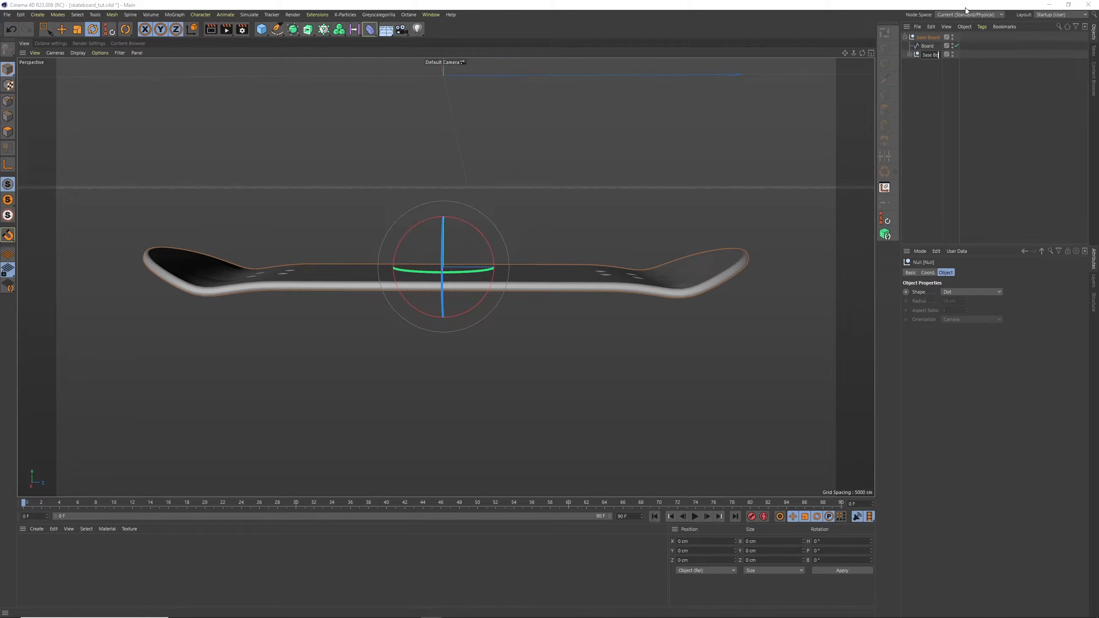
type("ard")
key("Return")
Capitalize the outer null's name as Base Board and collapse its hierarchy
double_click(926, 38)
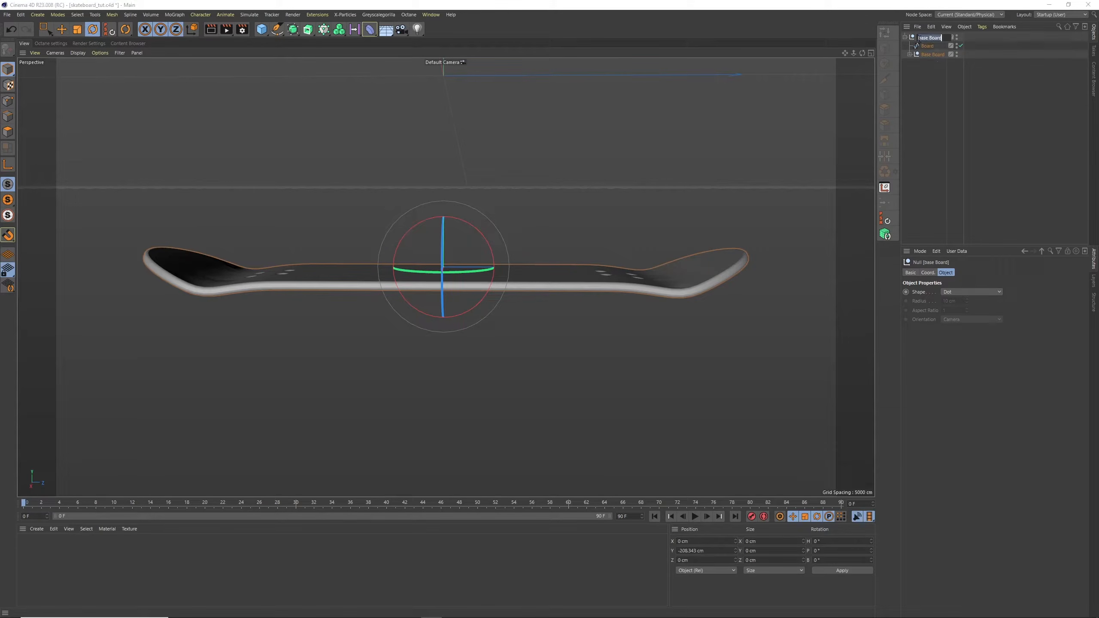
left_click(918, 37)
type("Bas")
key("Return")
left_click(904, 37)
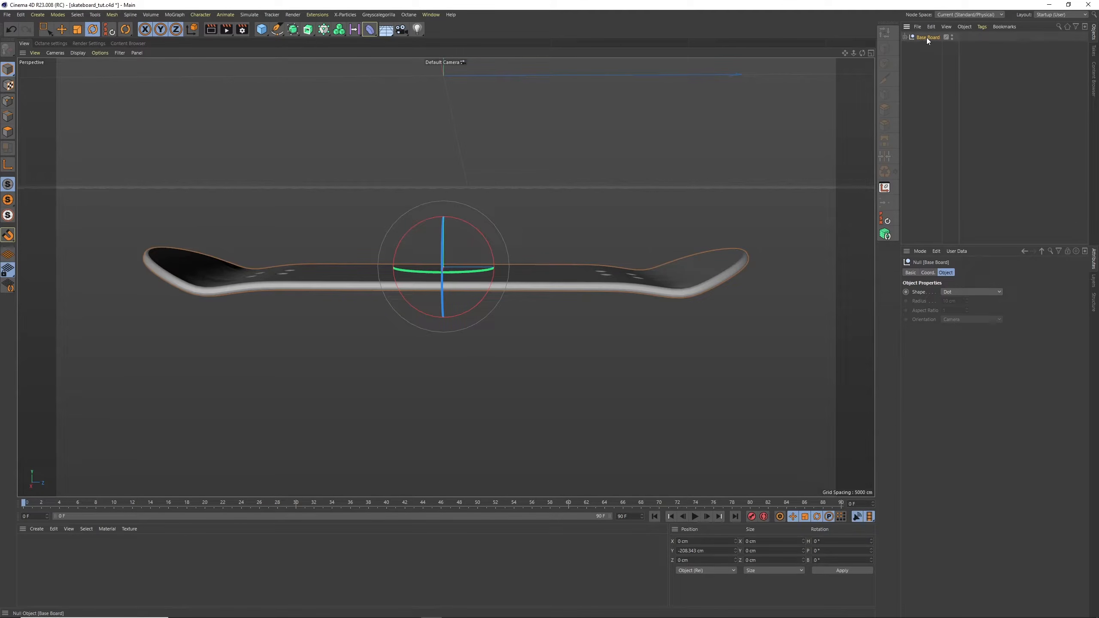
Duplicate the Base Board group and rename the copy as Surface Board
key("ctrl+c")
key("ctrl+v")
double_click(930, 37)
type("s")
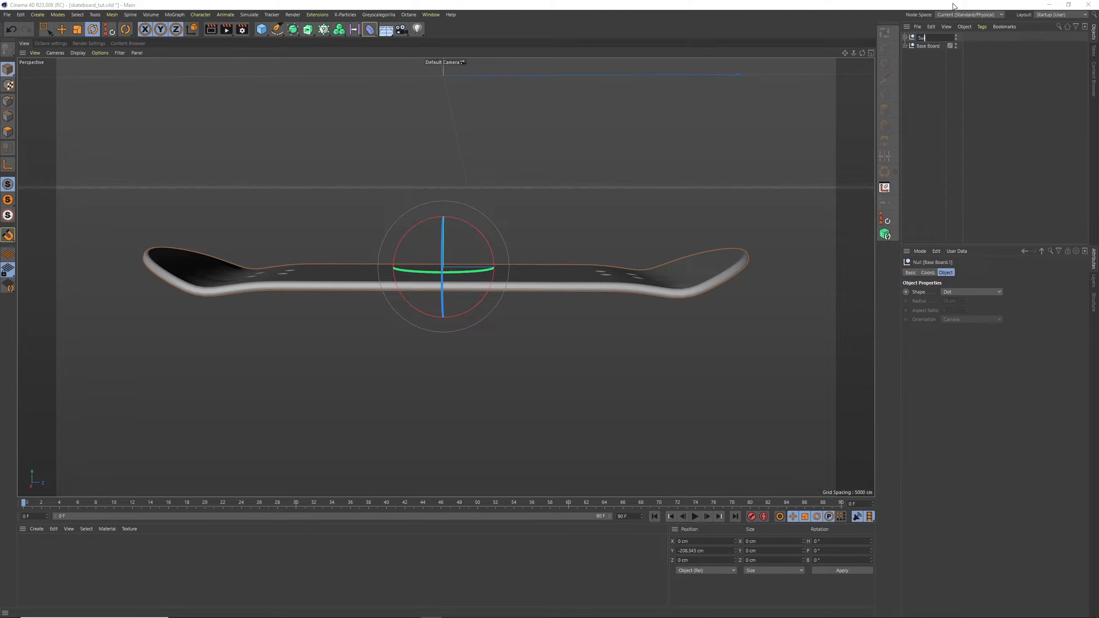
type("urface")
key("Return")
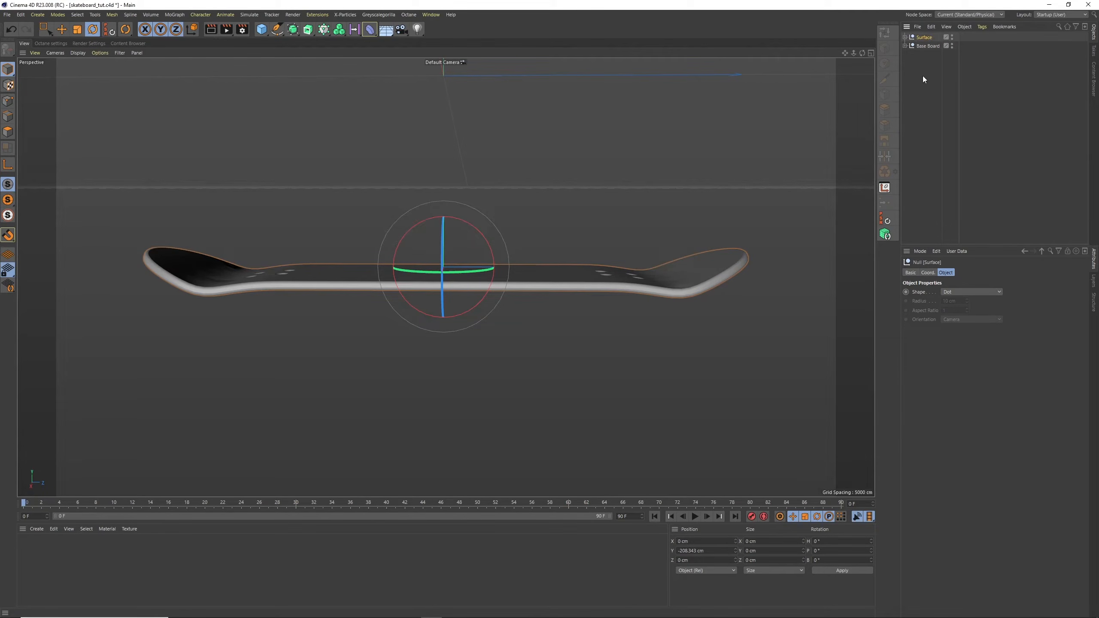
double_click(925, 37)
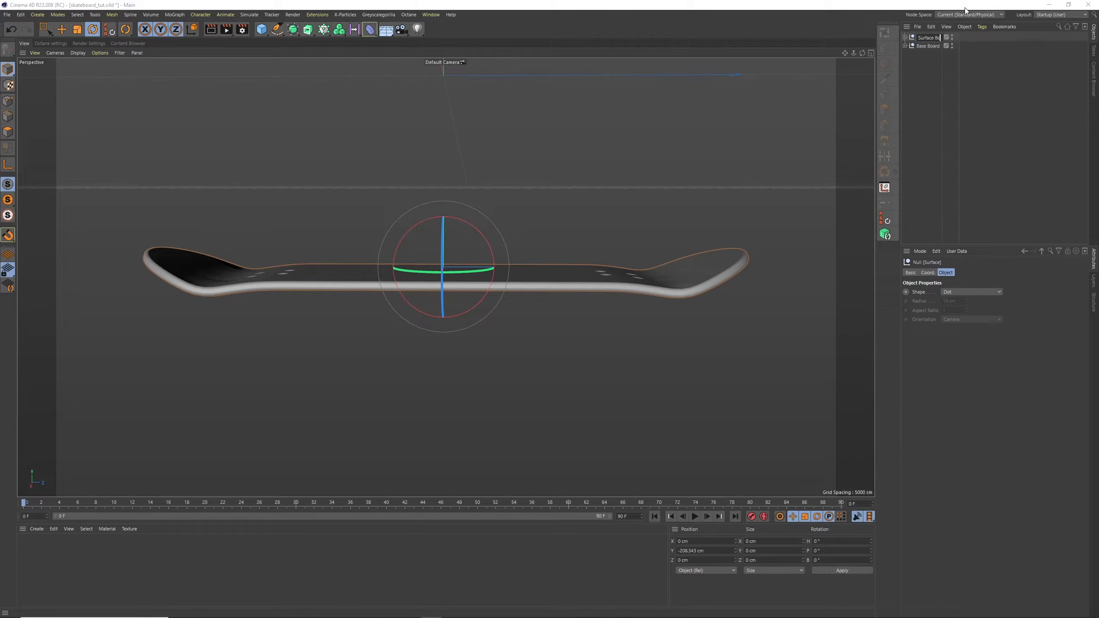
key("Return")
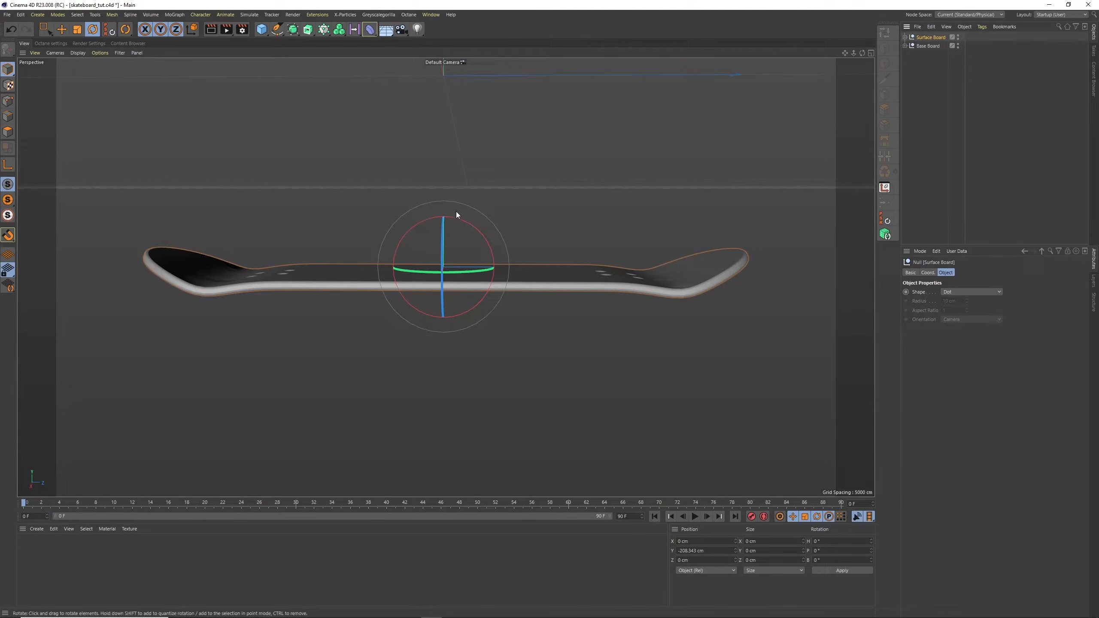
Raise the Surface Board group about 5 cm and expand its hierarchy down to the Rectangle spline
left_click(62, 30)
left_click_drag(447, 213, 446, 208)
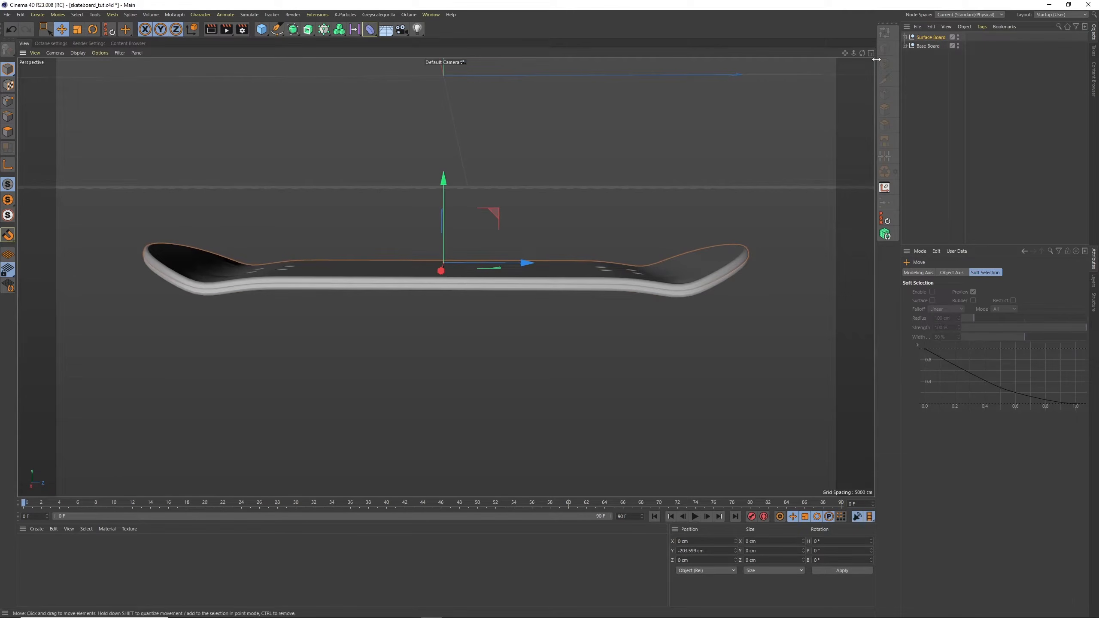
left_click(904, 37)
left_click(909, 55)
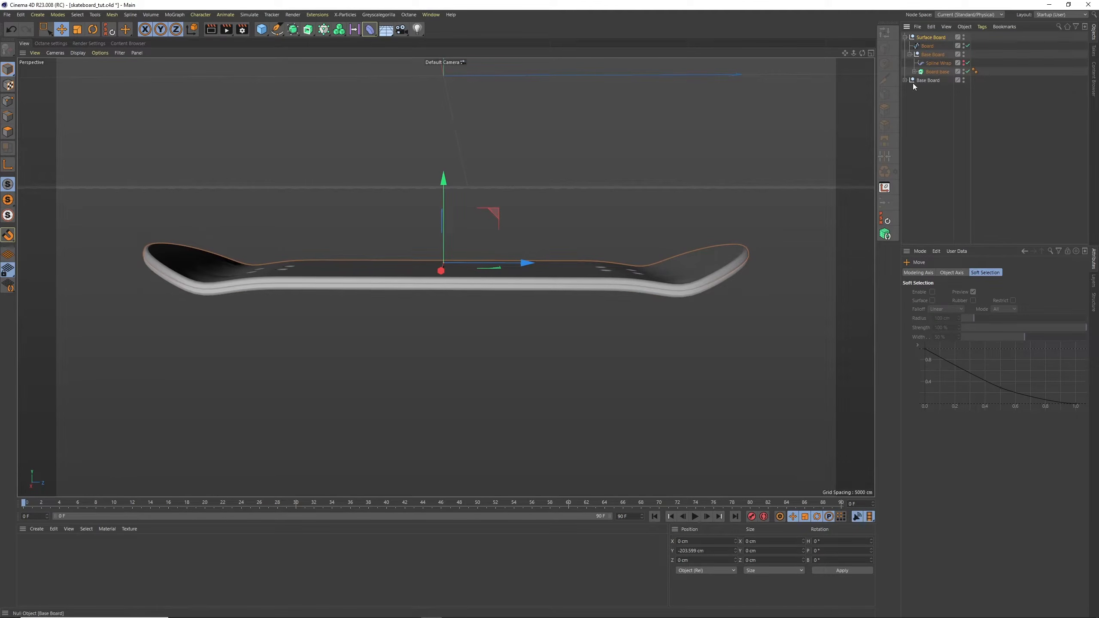
left_click(915, 71)
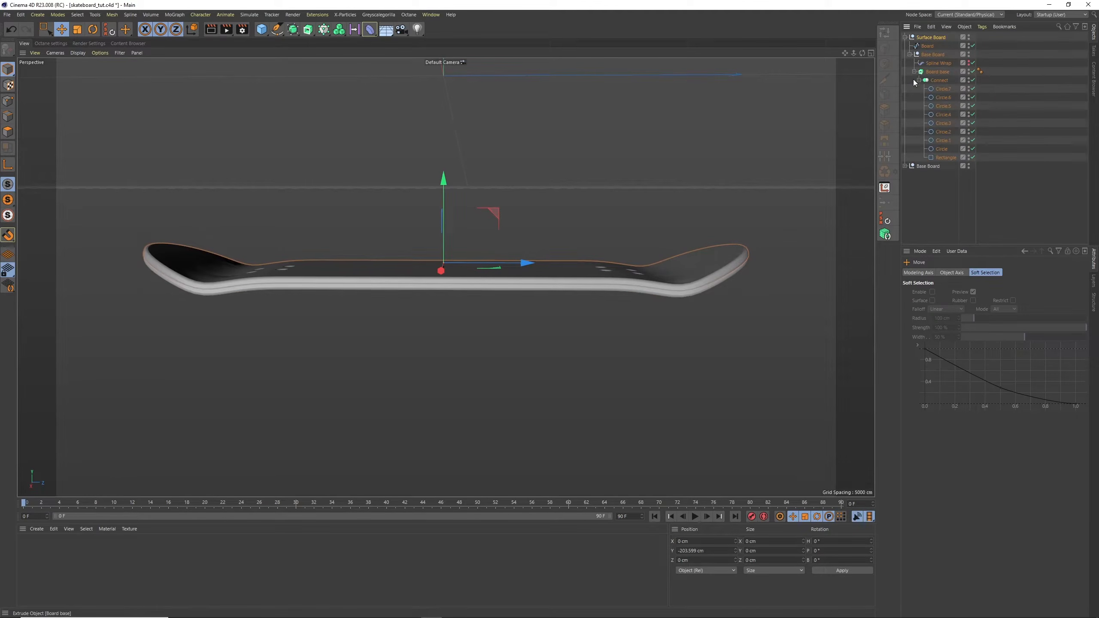
left_click(945, 158)
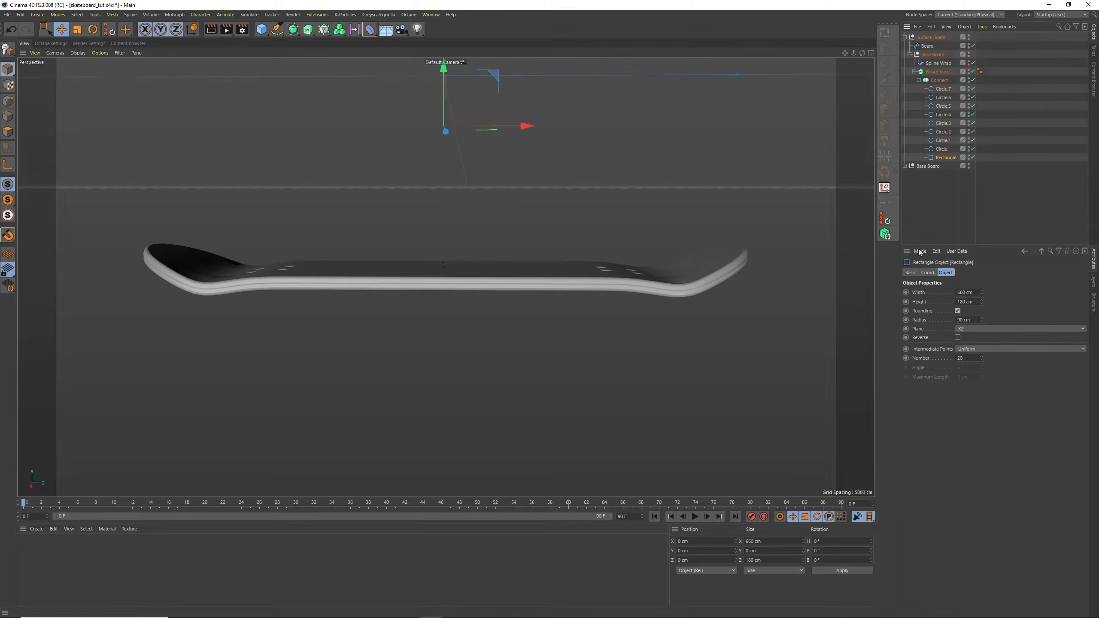
Give the Surface Board's extrude a 1 cm bevel size and a 1 cm extrusion offset
left_click(937, 71)
double_click(964, 338)
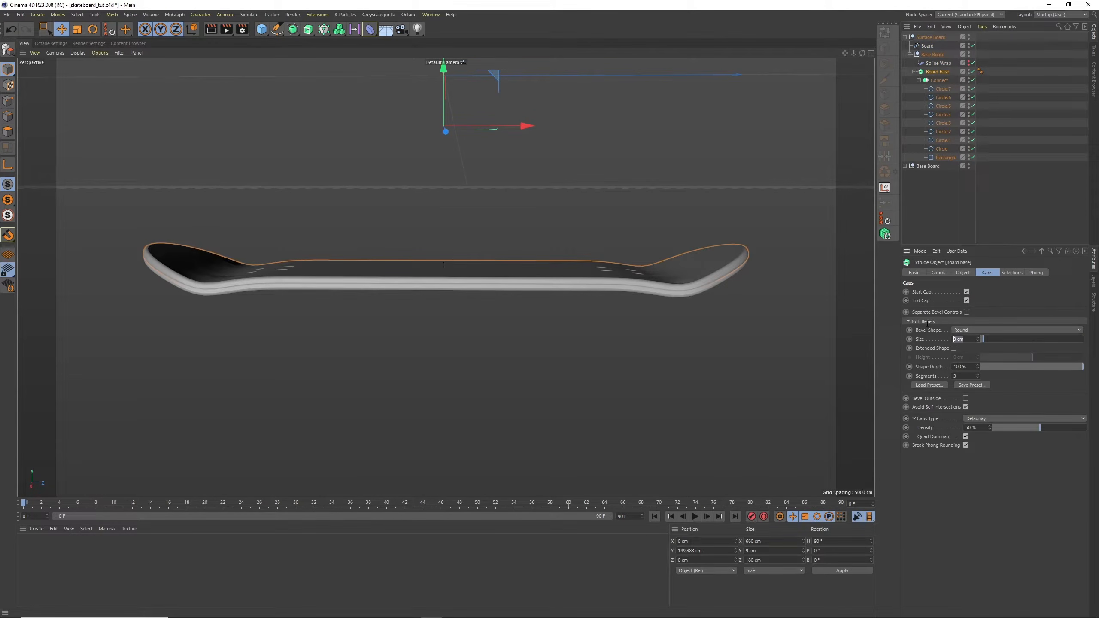
type("1")
key("Return")
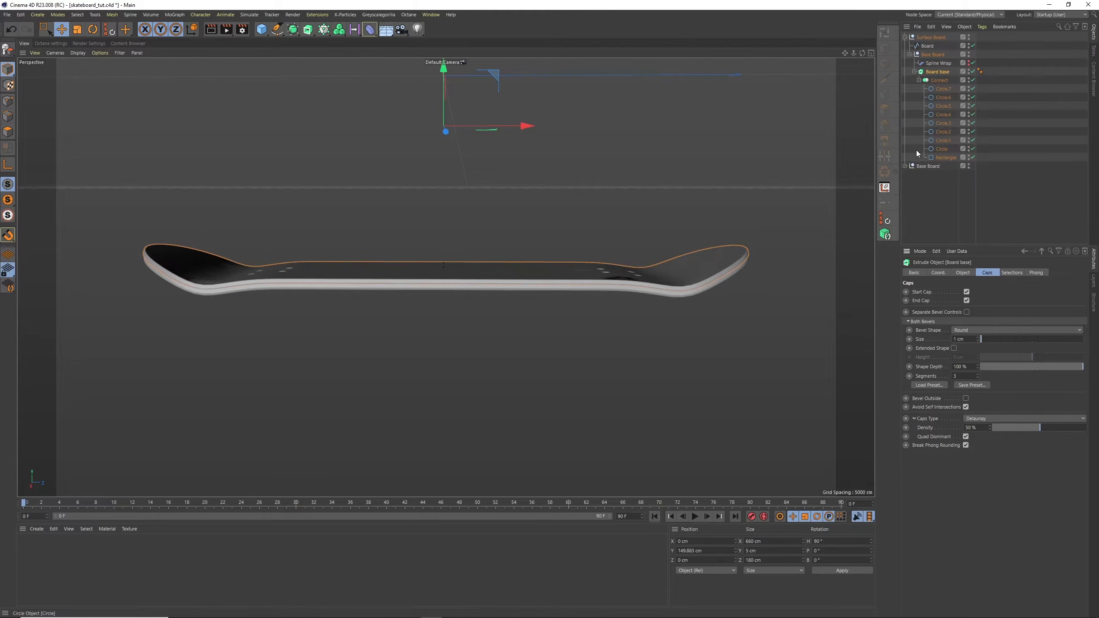
left_click(963, 273)
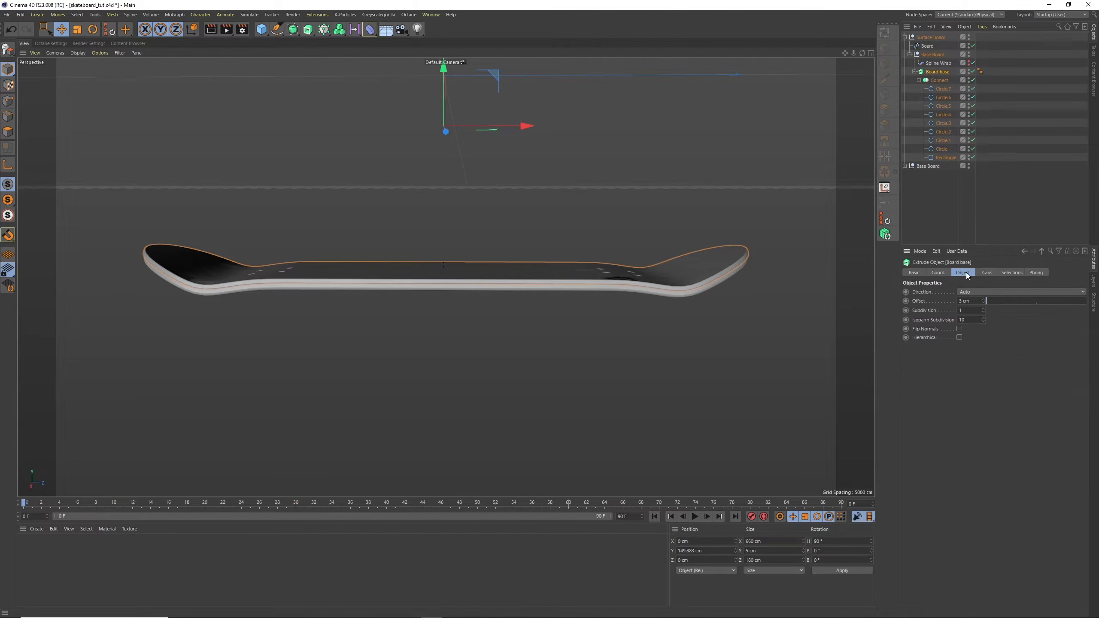
double_click(973, 301)
type("1")
key("Return")
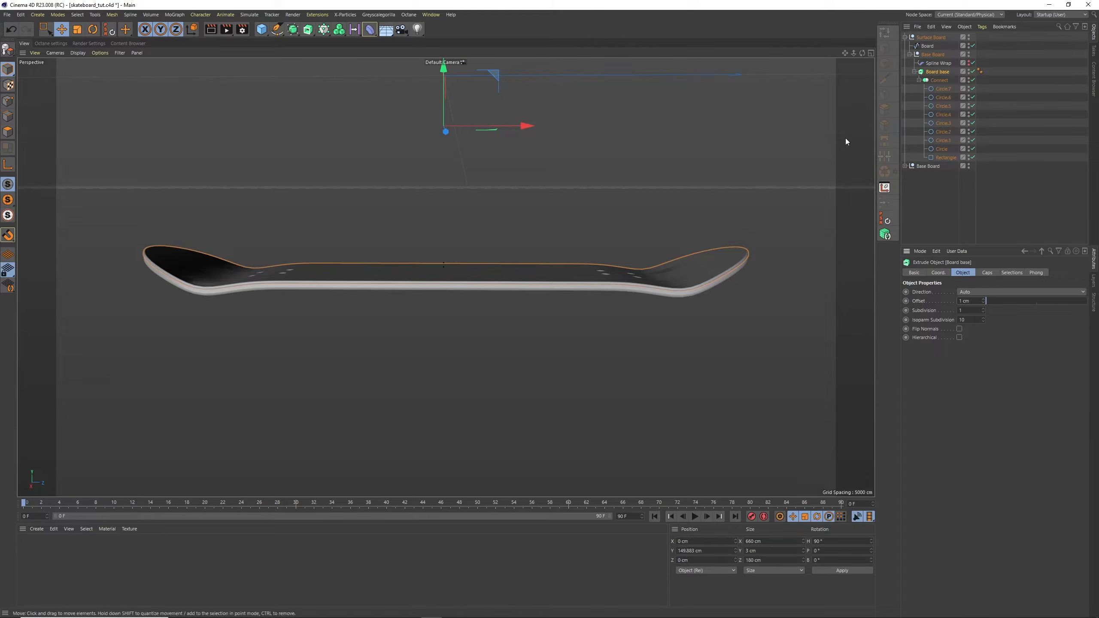
left_click_drag(862, 51, 850, 69)
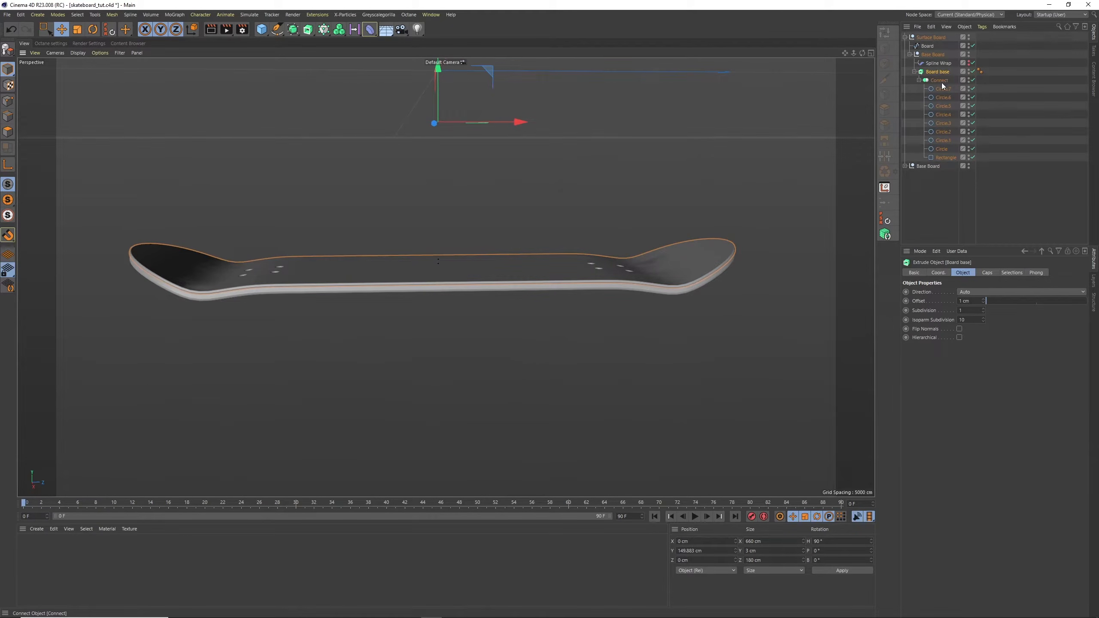
Try a 1 % offset on the Surface Board's Spline Wrap and undo it
left_click(945, 157)
left_click_drag(763, 227, 714, 226, "alt")
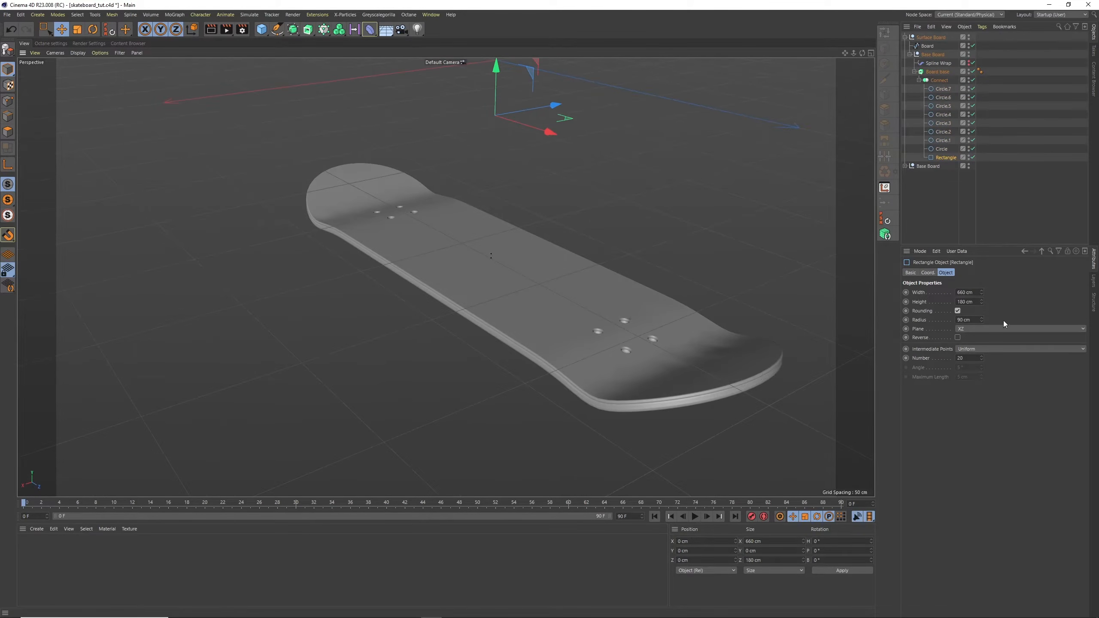
left_click(939, 64)
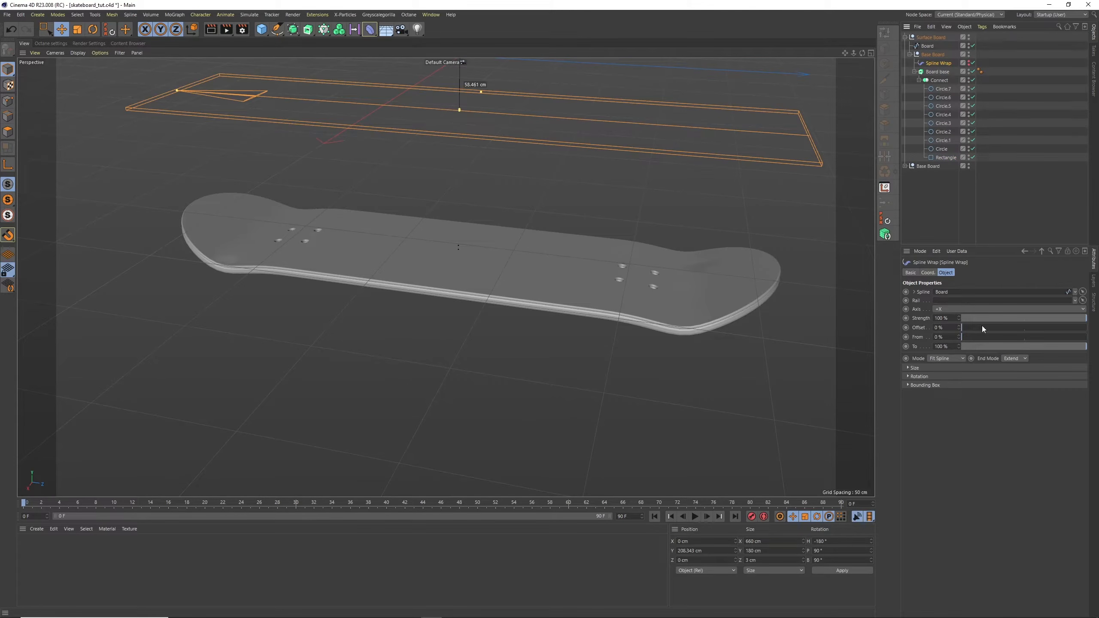
left_click(937, 327)
type("1")
key("Return")
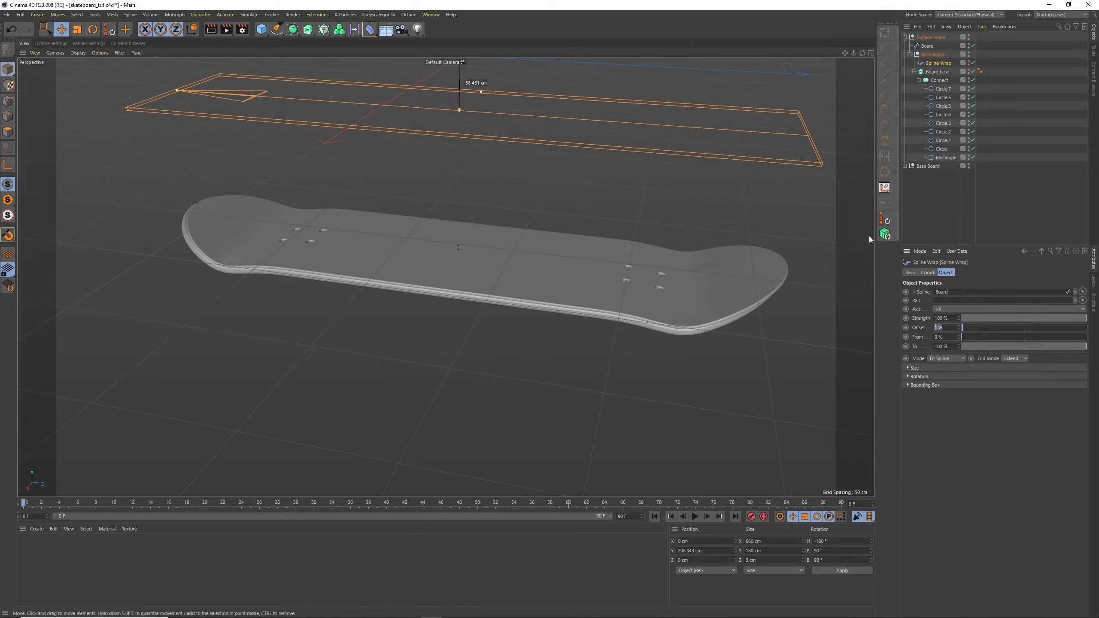
key("ctrl+z")
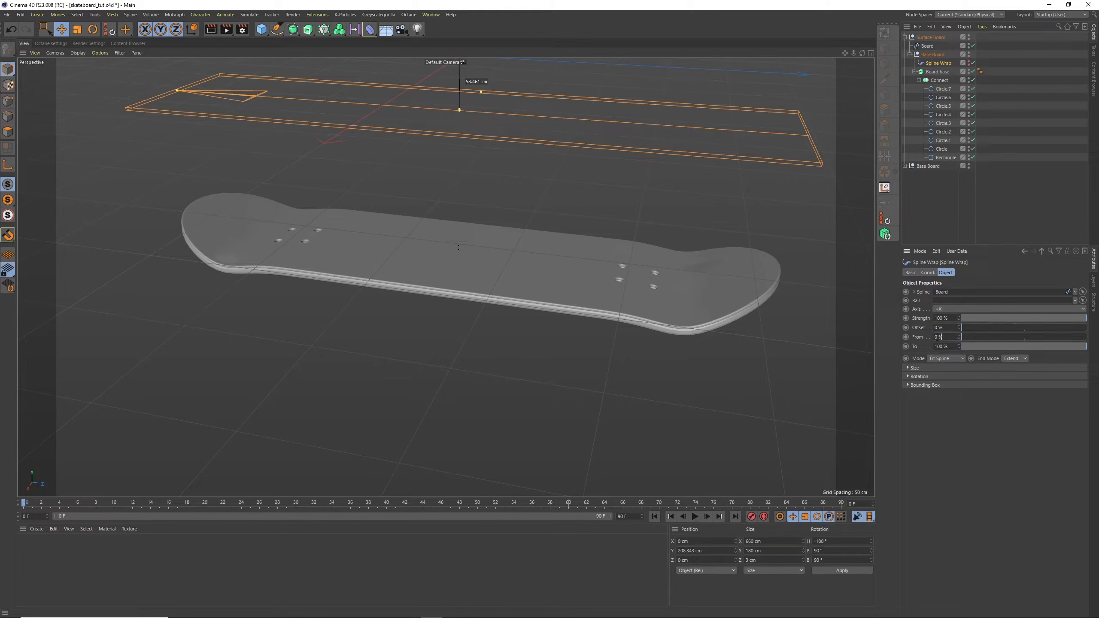
Shorten the Surface Board by setting its Spline Wrap range From 1 % To 99 %
left_click(937, 337)
type("1")
key("Return")
left_click(948, 348)
type("99")
key("Return")
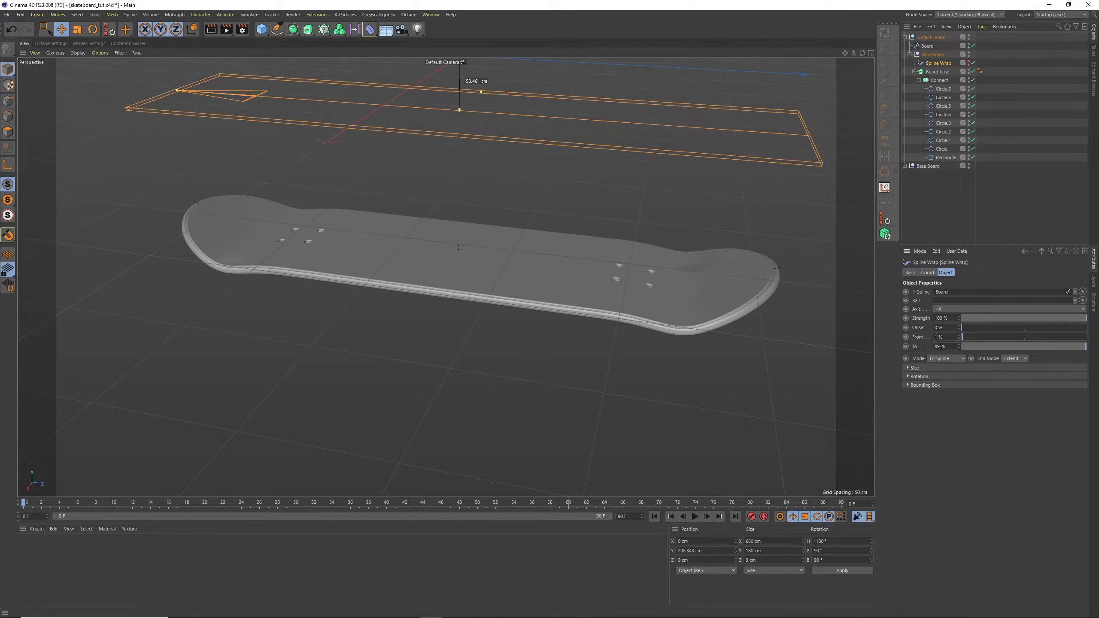
Adjust the Surface Board's Spline Wrap range to From 0.5 % and To 99.5 %
left_click(948, 346)
type("99.5")
key("Return")
type("0.5")
key("Return")
Narrow the Surface Board's Rectangle spline to a height of 176 cm, trying 178 cm first
right_click_drag(338, 216, 391, 217, "alt")
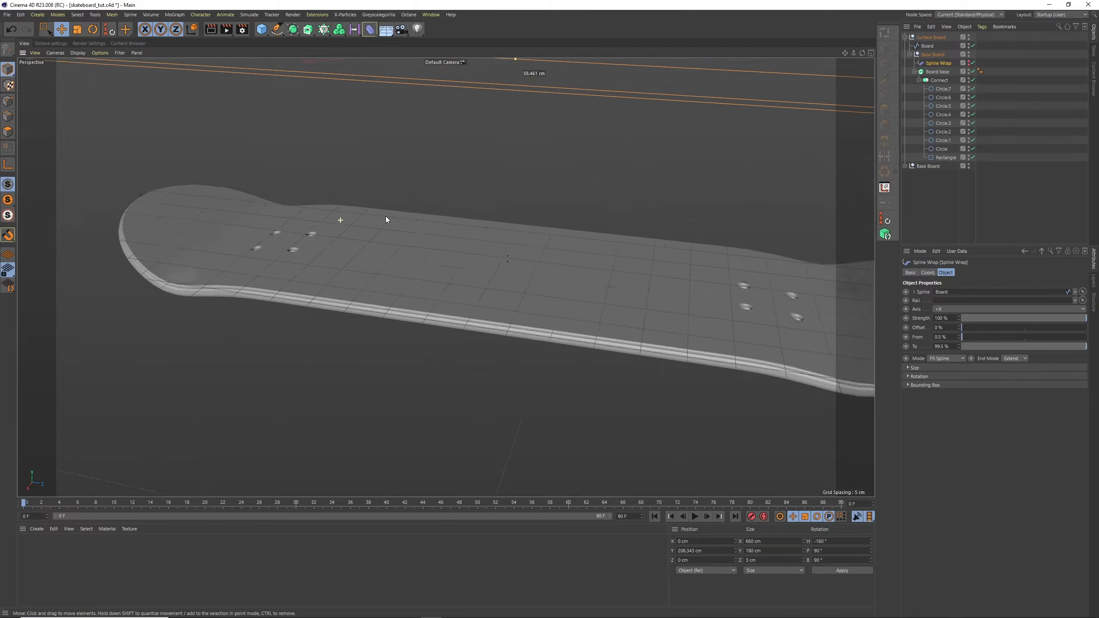
left_click_drag(345, 238, 284, 214, "alt")
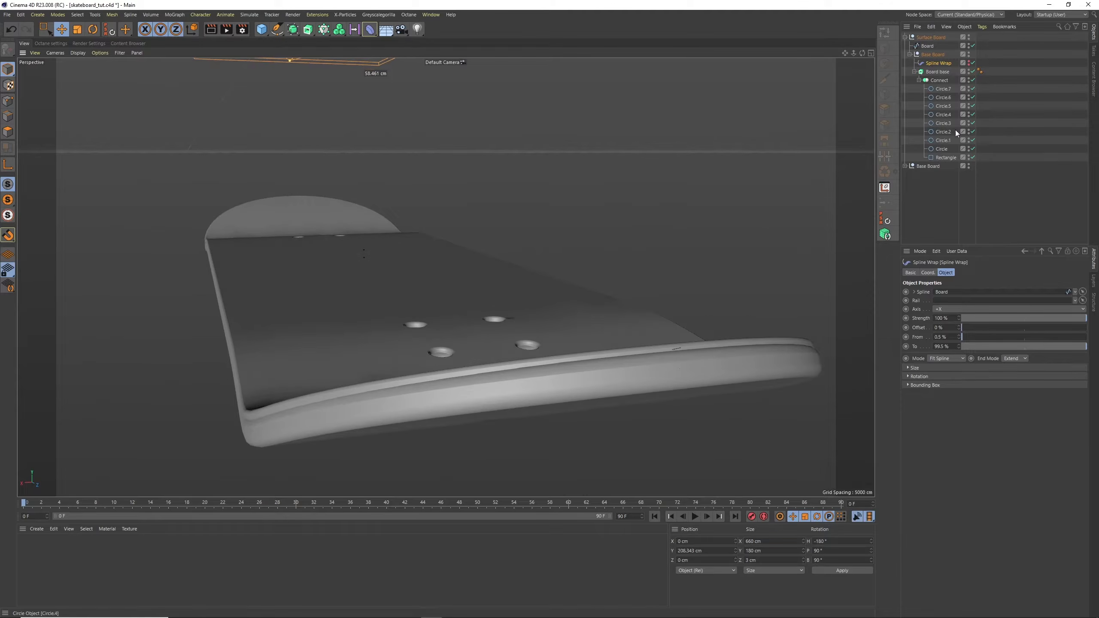
left_click(945, 158)
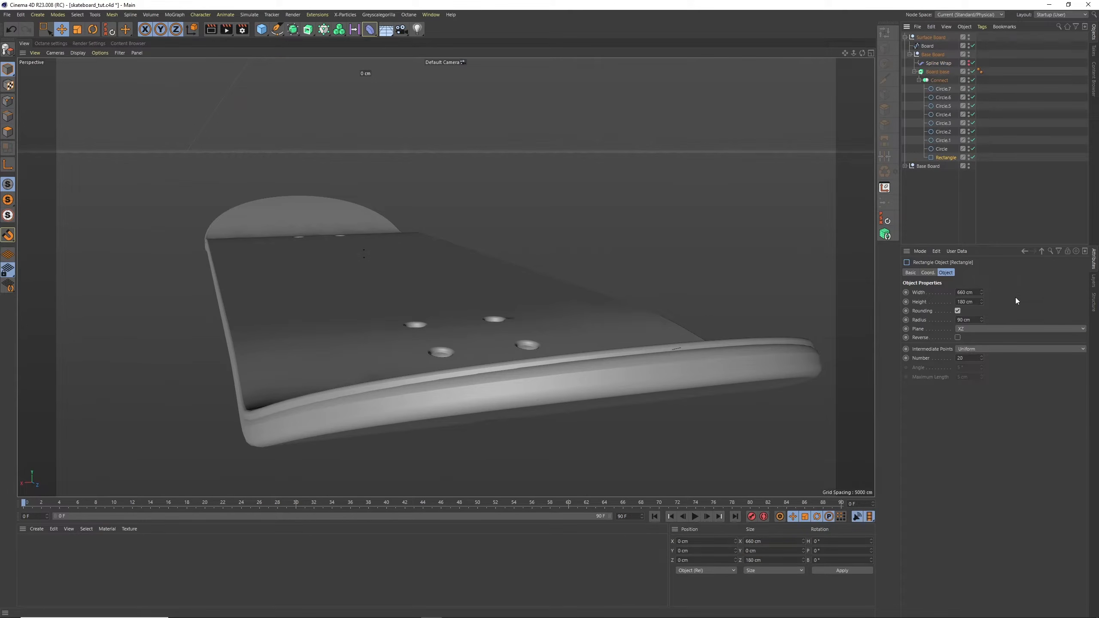
left_click(973, 302)
type("178")
key("Return")
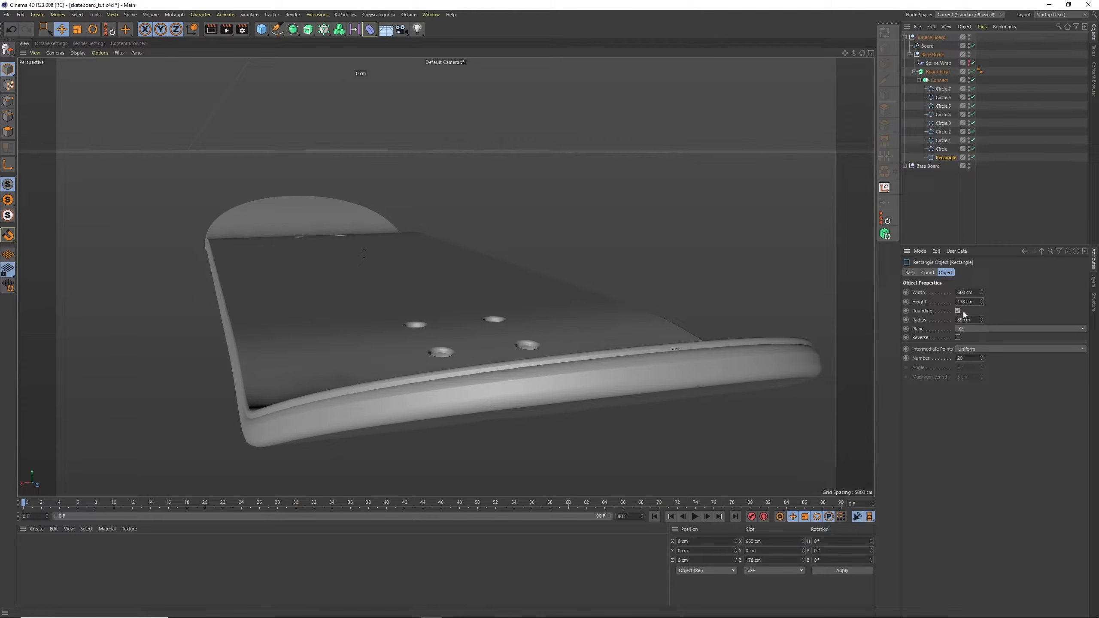
type("176")
key("Return")
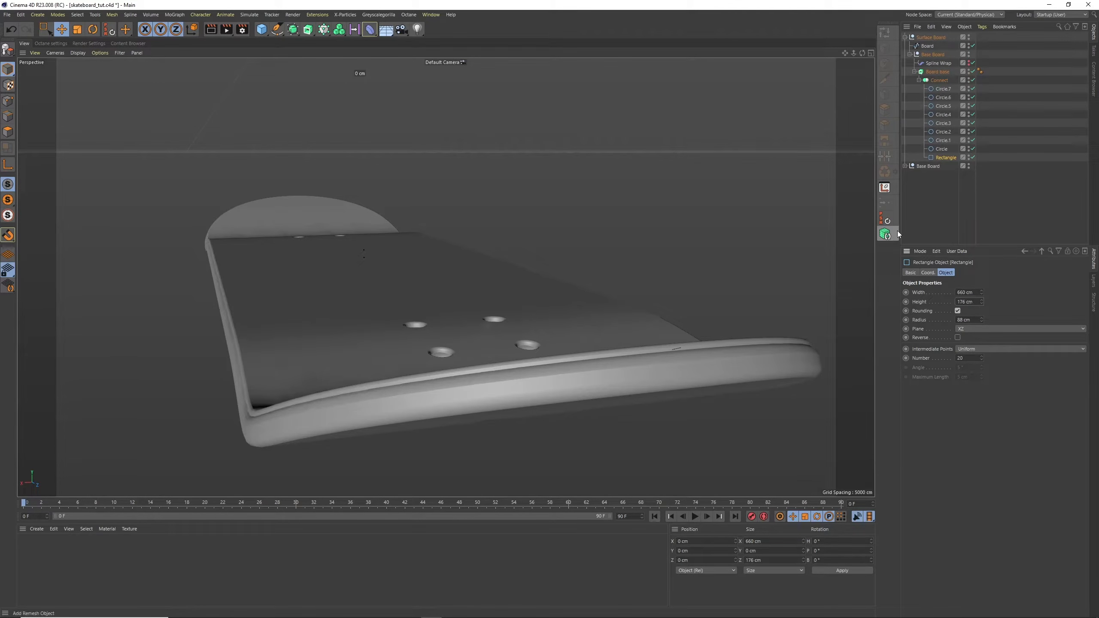
left_click_drag(861, 53, 867, 86)
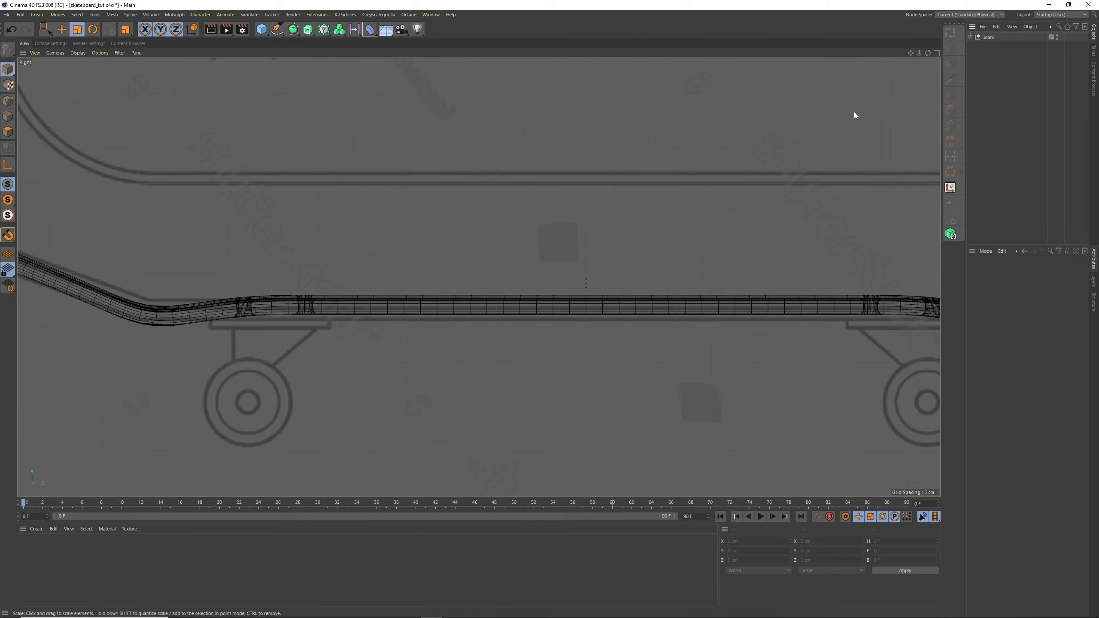
Examine how the bent deck lines up with the skateboard blueprint in the Right view
left_click_drag(918, 53, 888, 57)
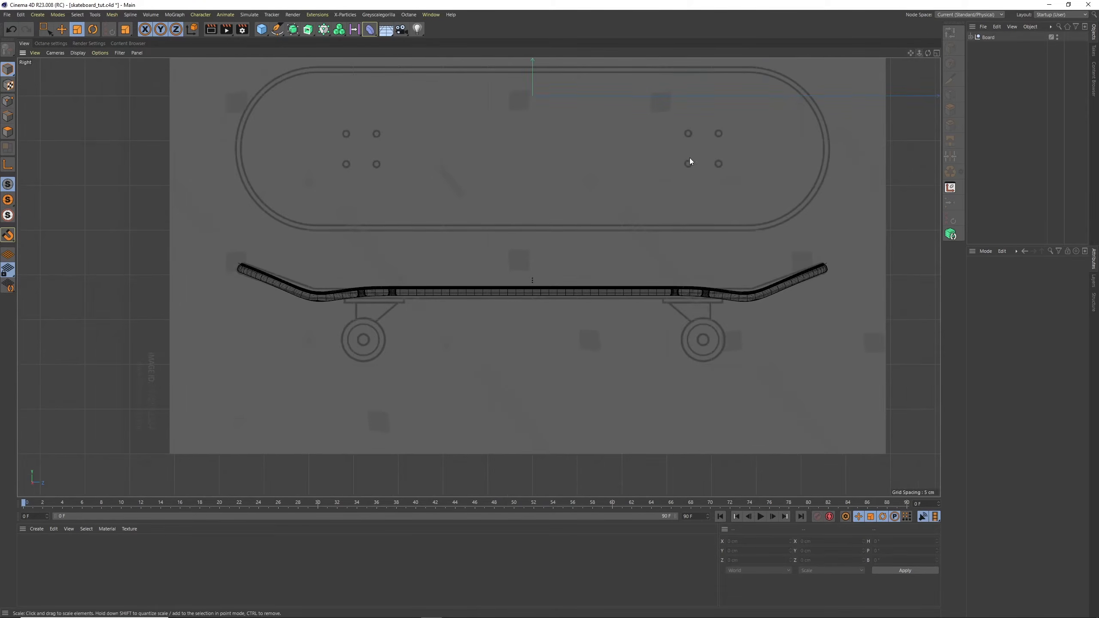
middle_click_drag(584, 221, 529, 260, "alt")
mouse_move(346, 344)
right_mouse_down("alt")
mouse_move(362, 330)
mouse_move(354, 343)
right_mouse_up("alt")
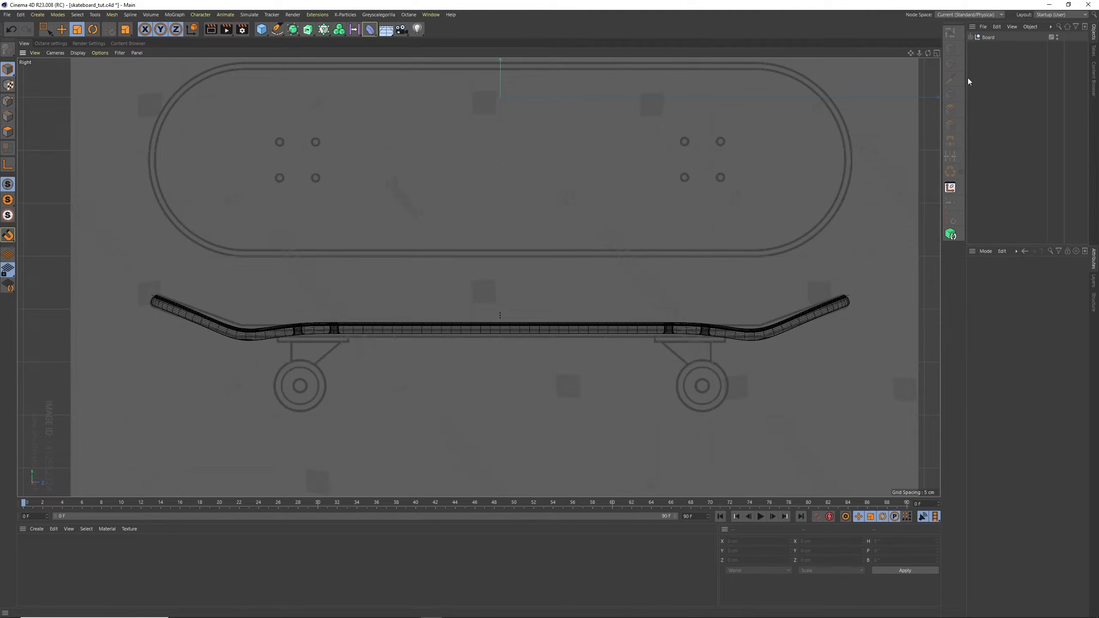
Expand the Board group and collapse the Base Board hierarchy inside it
left_click(970, 37)
left_click(980, 71)
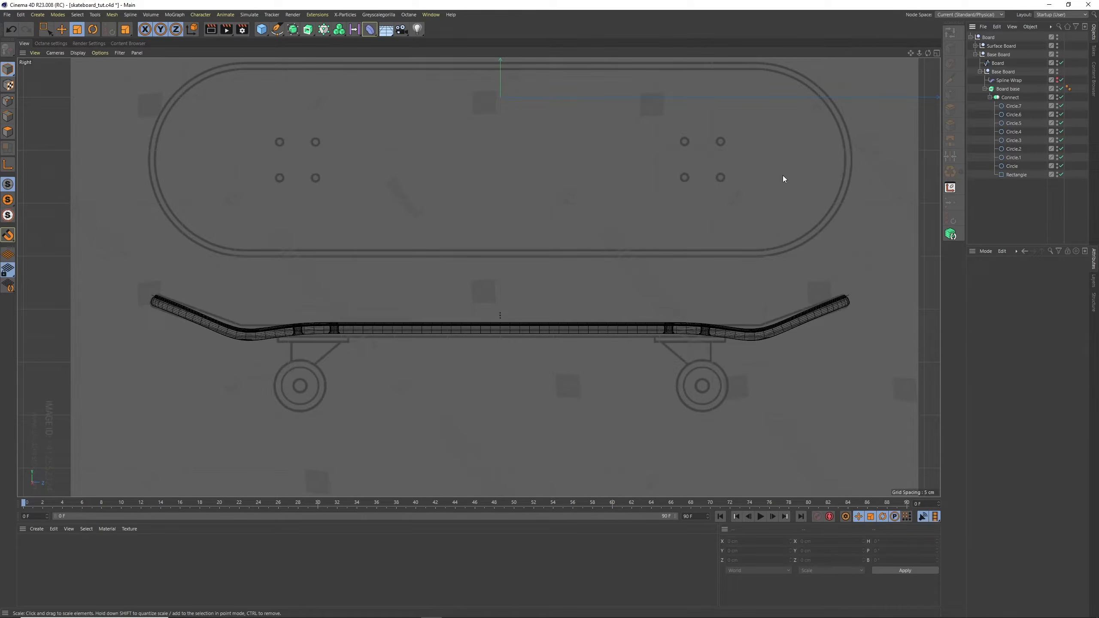
left_click(975, 54)
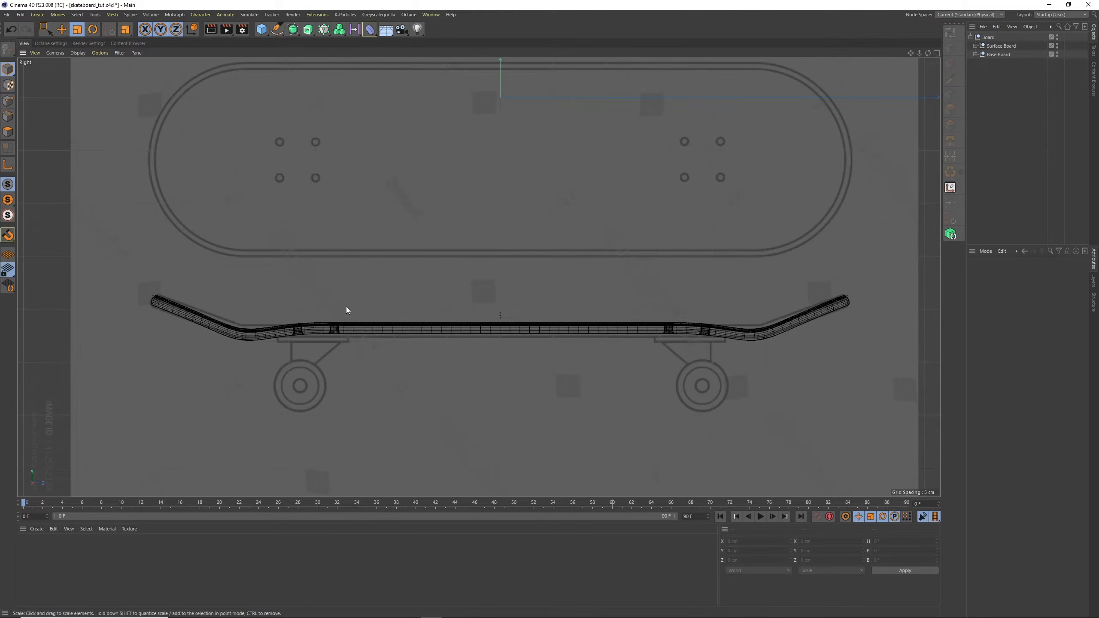
Add a Cube and shrink it to a flat block about 7.4 cm high and 44.3 cm long
scroll(346, 311, "up", 6)
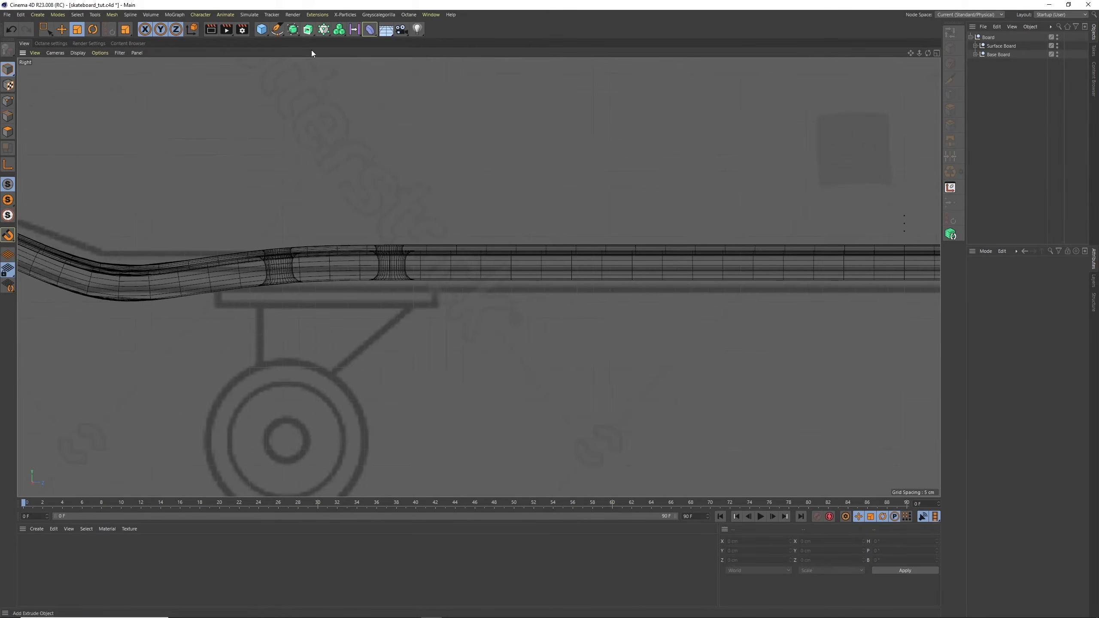
left_click(262, 31)
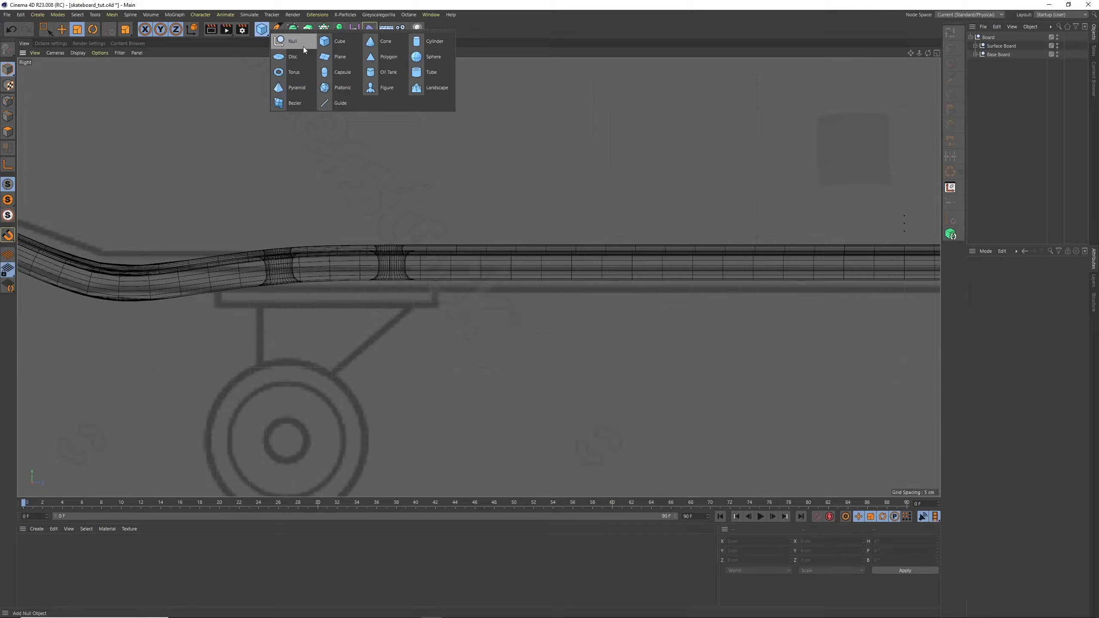
left_click(337, 42)
left_click_drag(918, 51, 606, 103)
left_click_drag(556, 62, 579, 135)
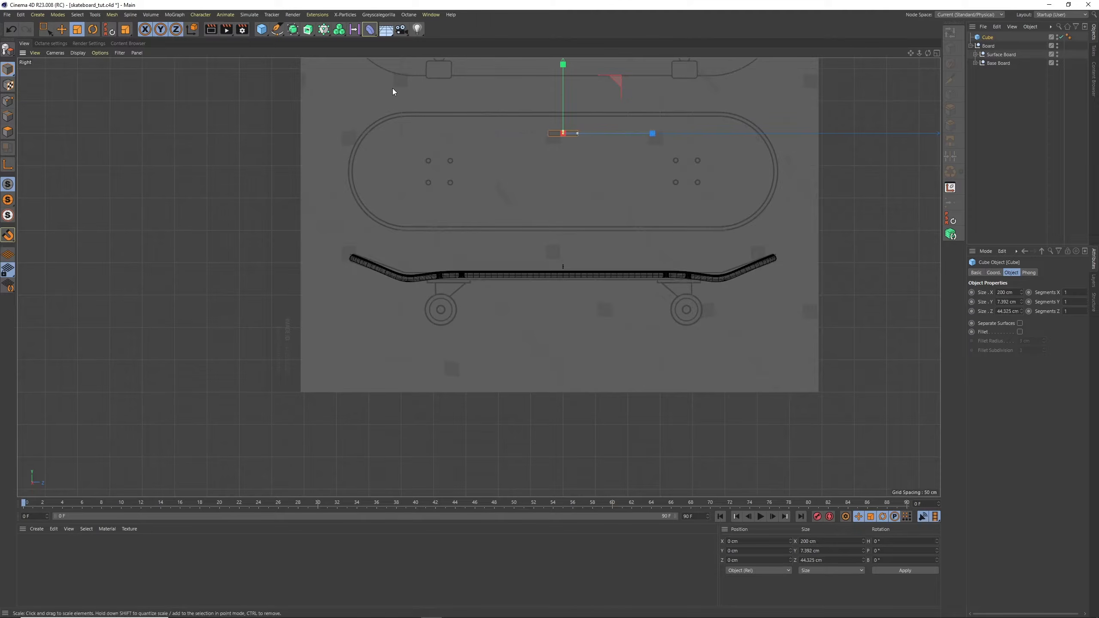
Move the cube under the deck above the blueprint's left truck and thin it to about 3.3 cm
key("e")
left_click_drag(514, 154, 398, 303)
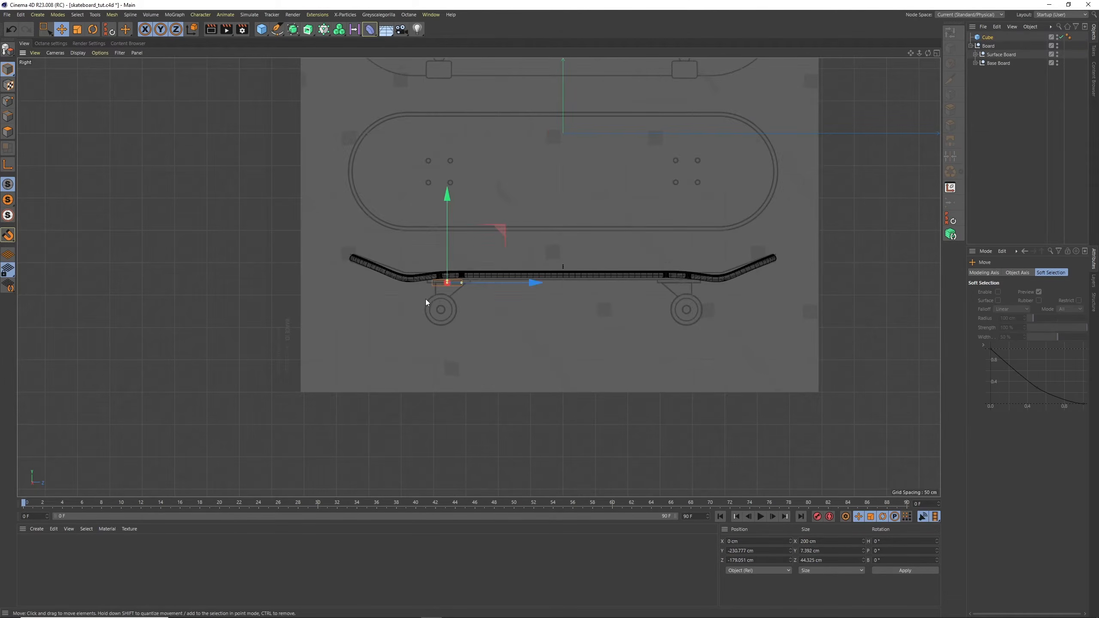
scroll(426, 299, "up", 10)
middle_click_drag(543, 243, 455, 304, "alt")
left_click_drag(445, 262, 445, 244)
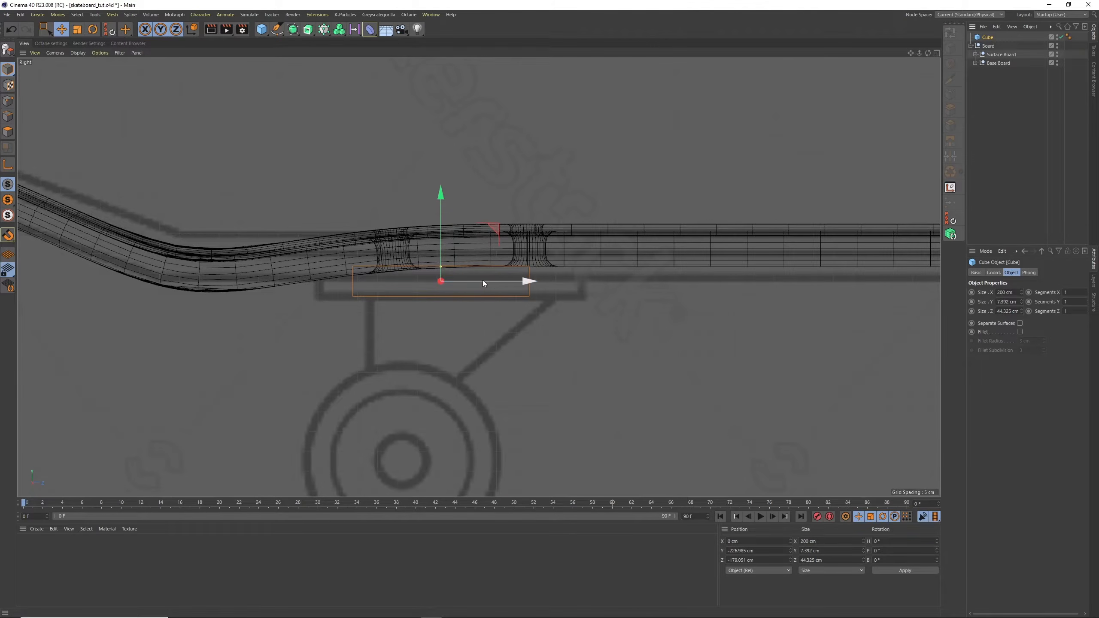
left_click_drag(482, 280, 503, 281)
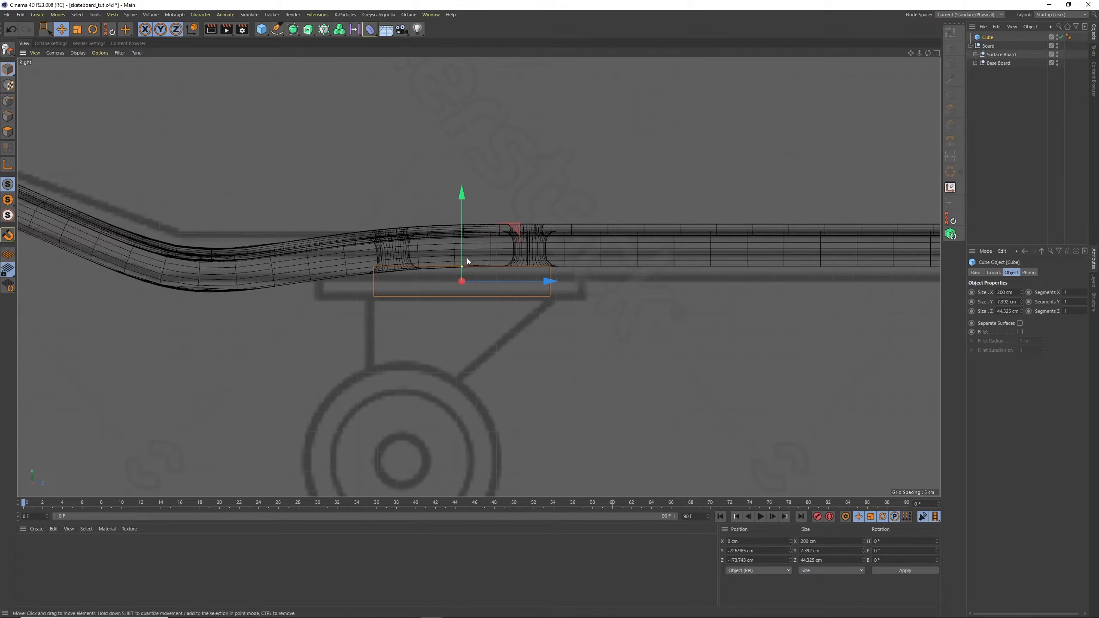
left_click_drag(462, 251, 462, 246)
left_click_drag(462, 250, 462, 267)
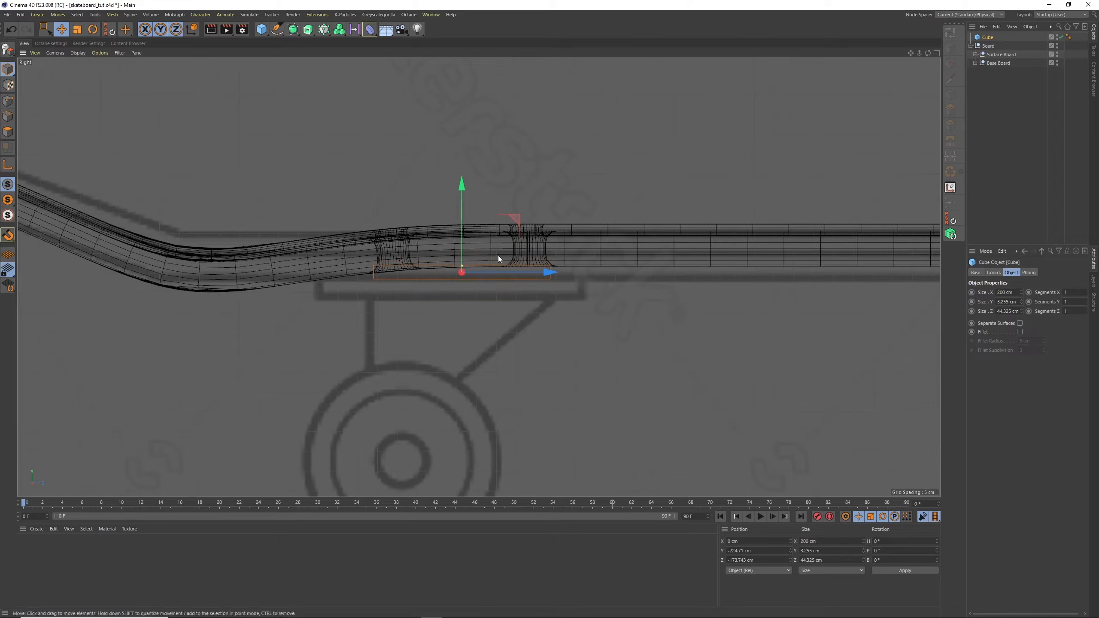
Set the cube's Size Y to 4 cm and Size Z to 70 cm, trying 60 cm first
left_click_drag(1018, 302, 982, 298)
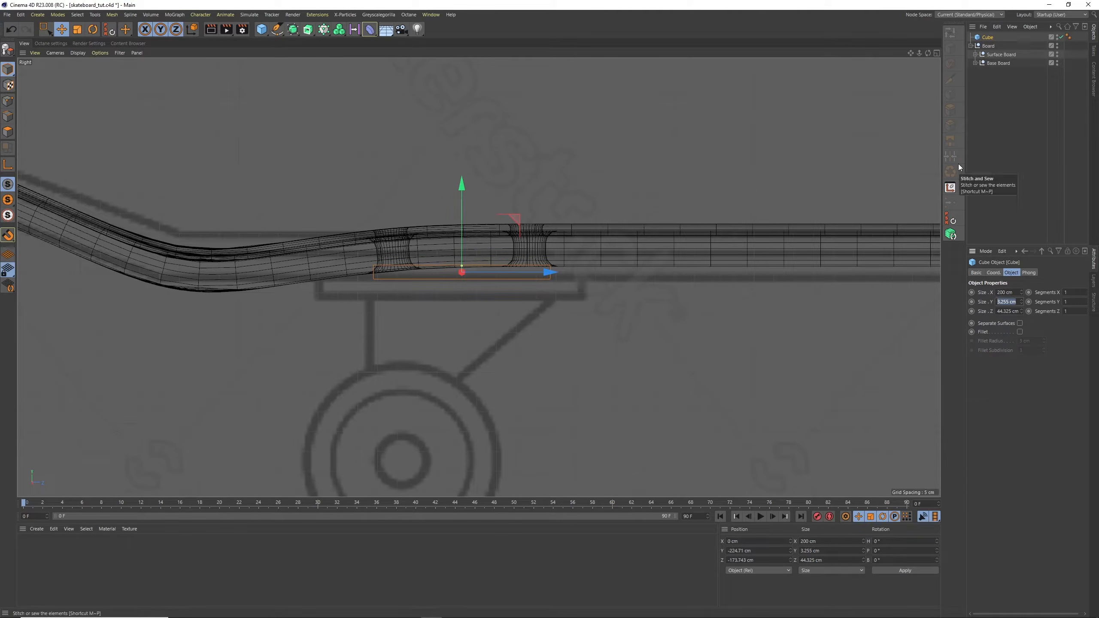
type("4")
key("Tab")
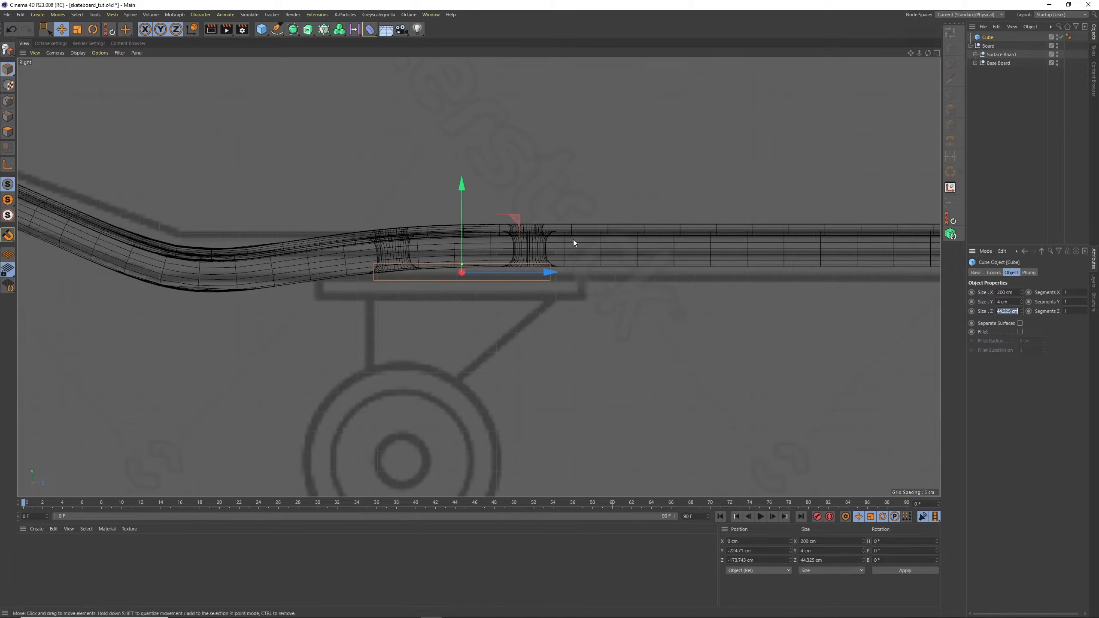
type("60")
key("Return")
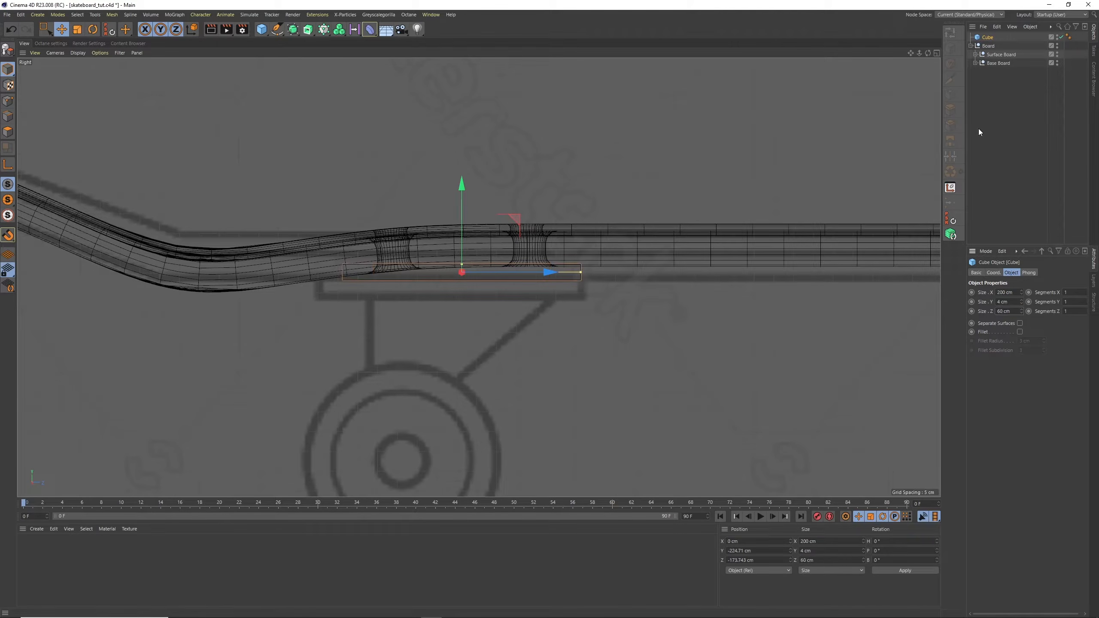
type("70")
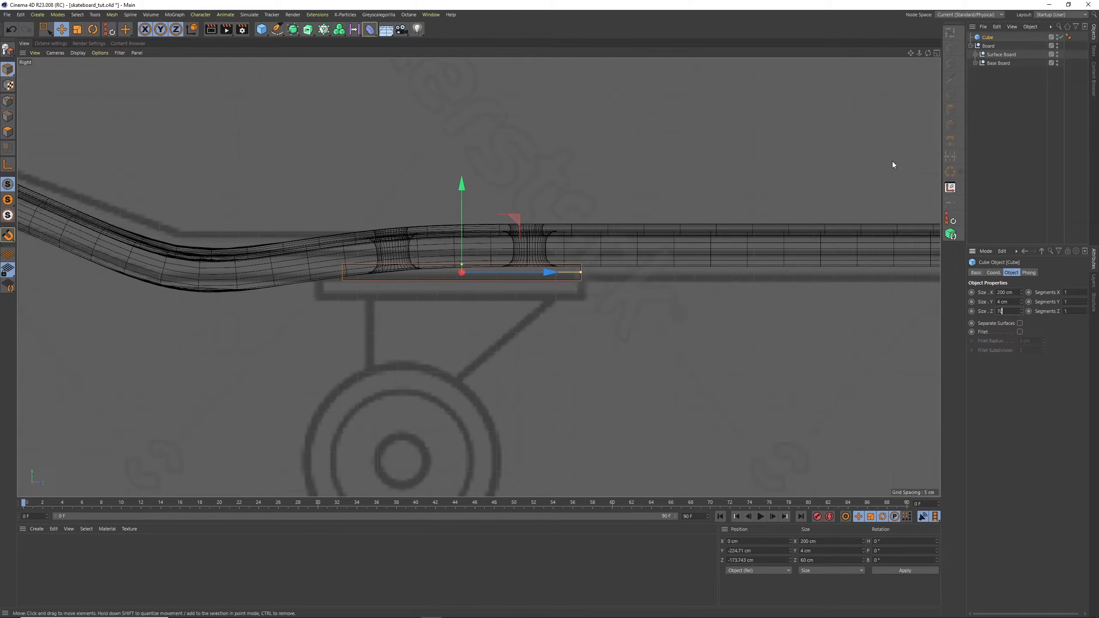
key("Return")
Align the cube over the blueprint's left truck plate and set its Size Y to 7 cm, overlapping the deck's underside
left_click_drag(484, 272, 473, 273)
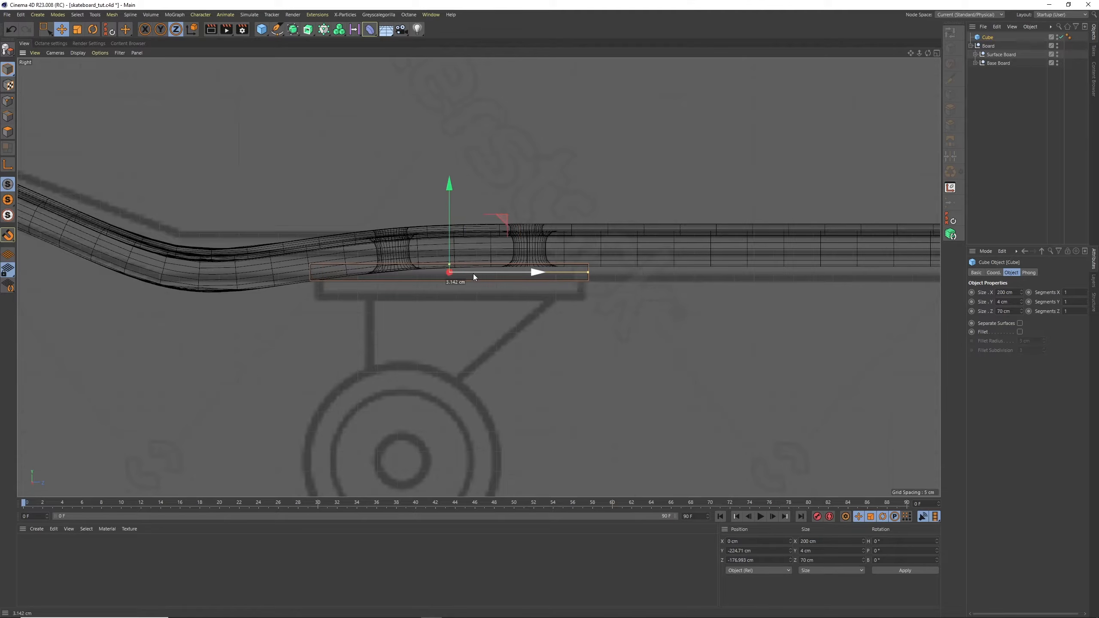
left_click_drag(446, 232, 450, 234)
left_click_drag(1010, 302, 986, 301)
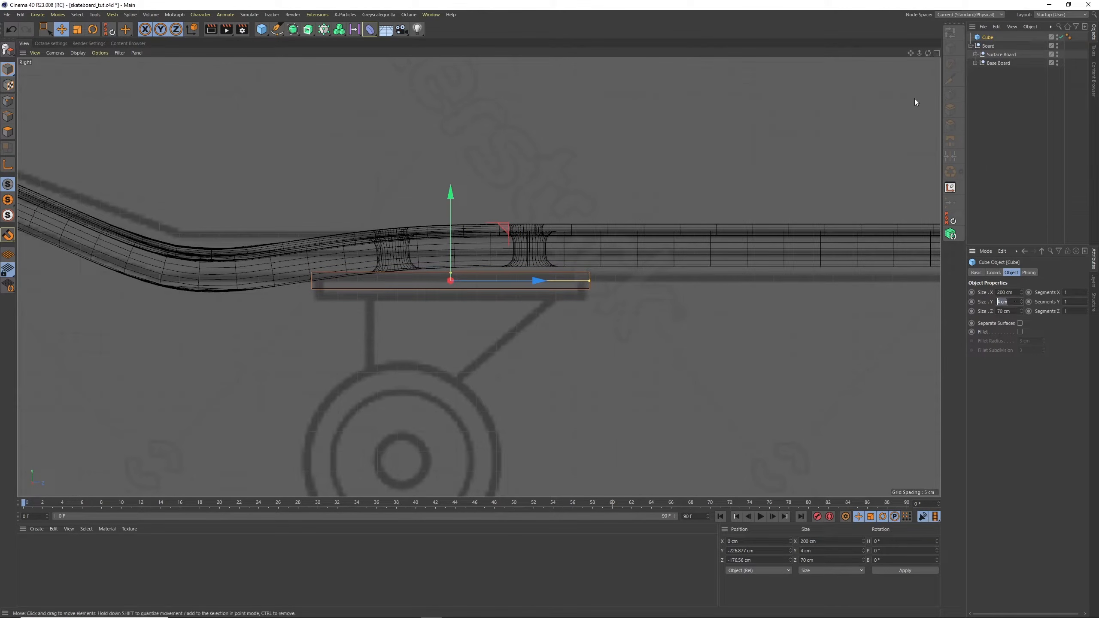
type("7")
key("Return")
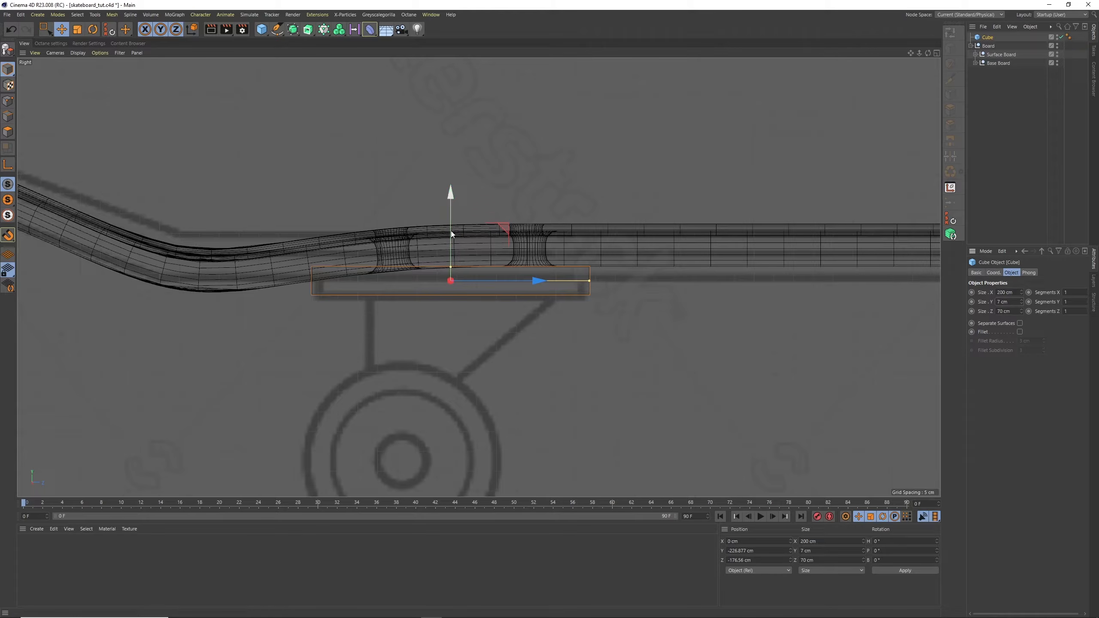
left_click_drag(450, 239, 451, 229)
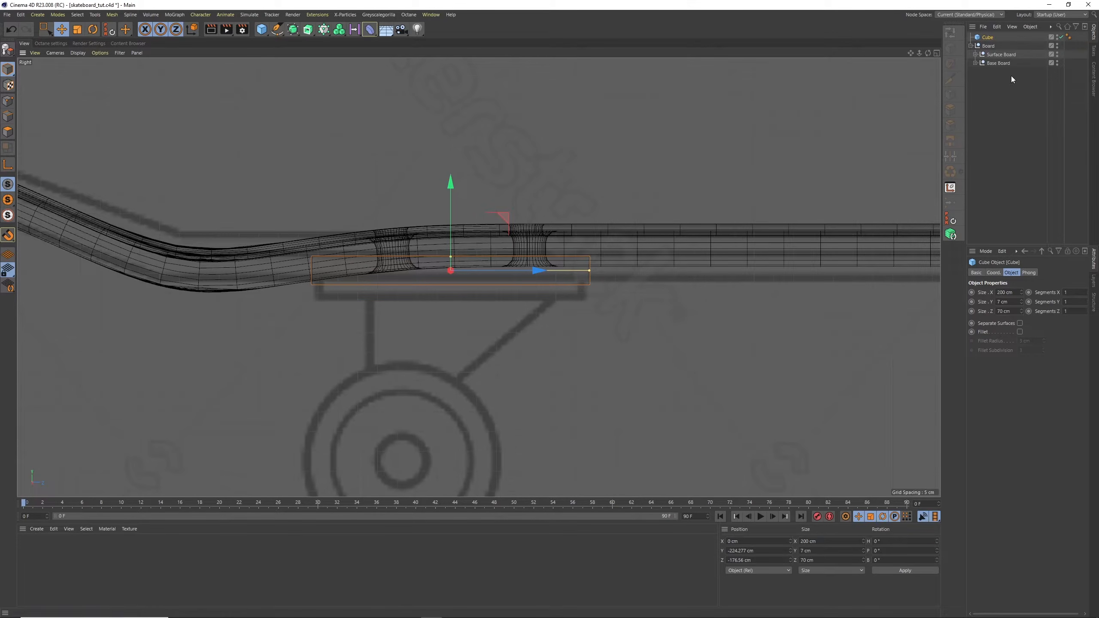
Enable the cube's Fillet with a radius of 2 cm
left_click(1019, 332)
double_click(1026, 342)
type("2")
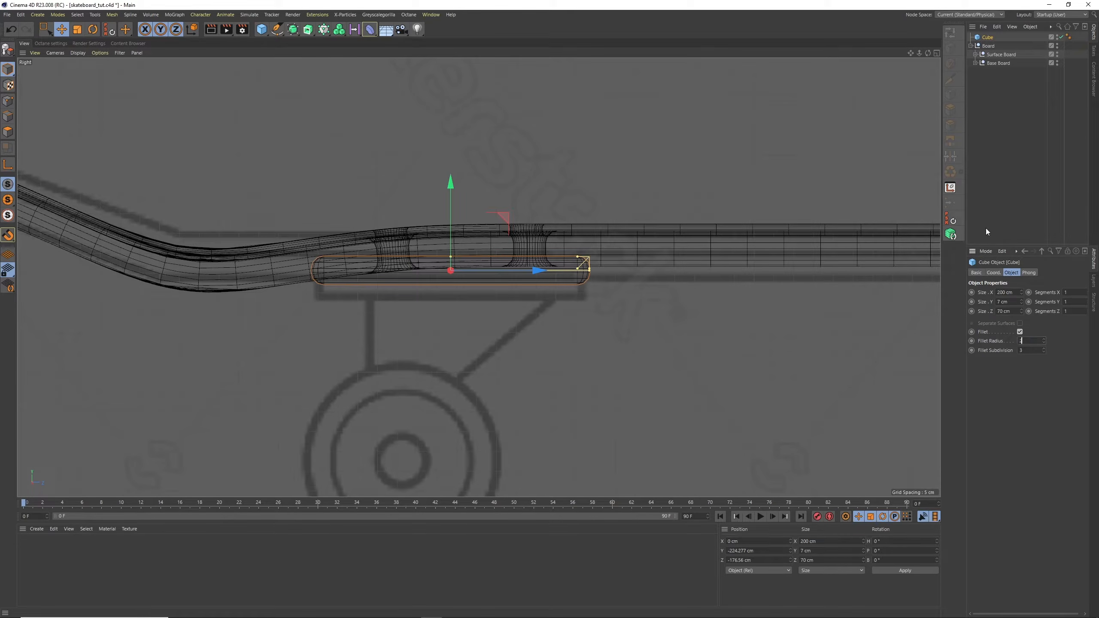
key("Return")
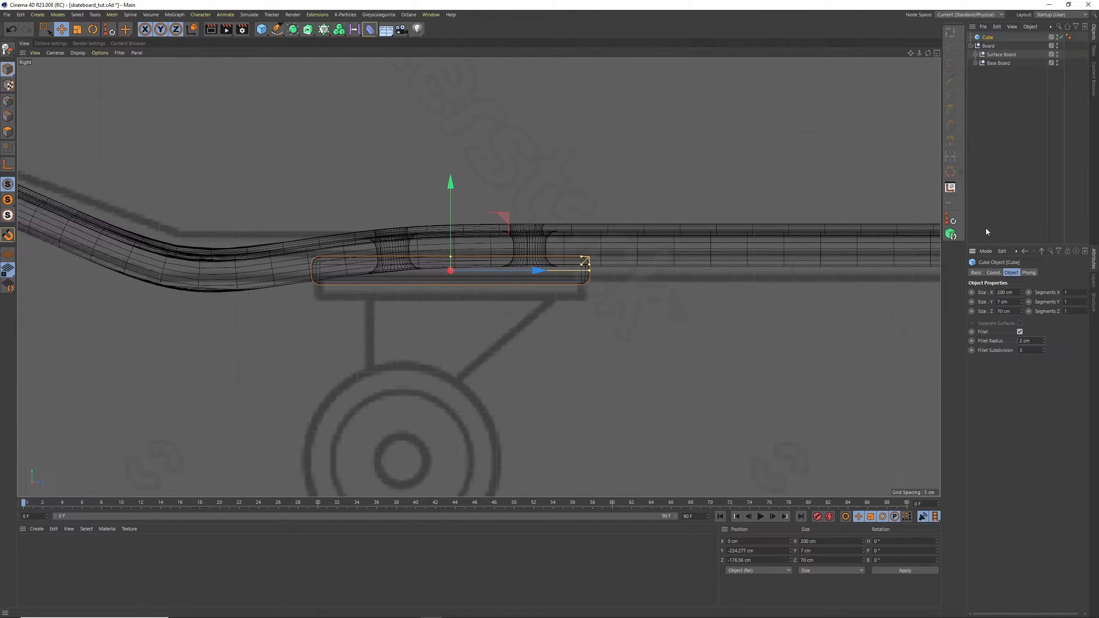
Narrow the cube across the deck to a Size X of about 56.8 cm in the Perspective view
left_click(936, 53)
left_click(475, 53)
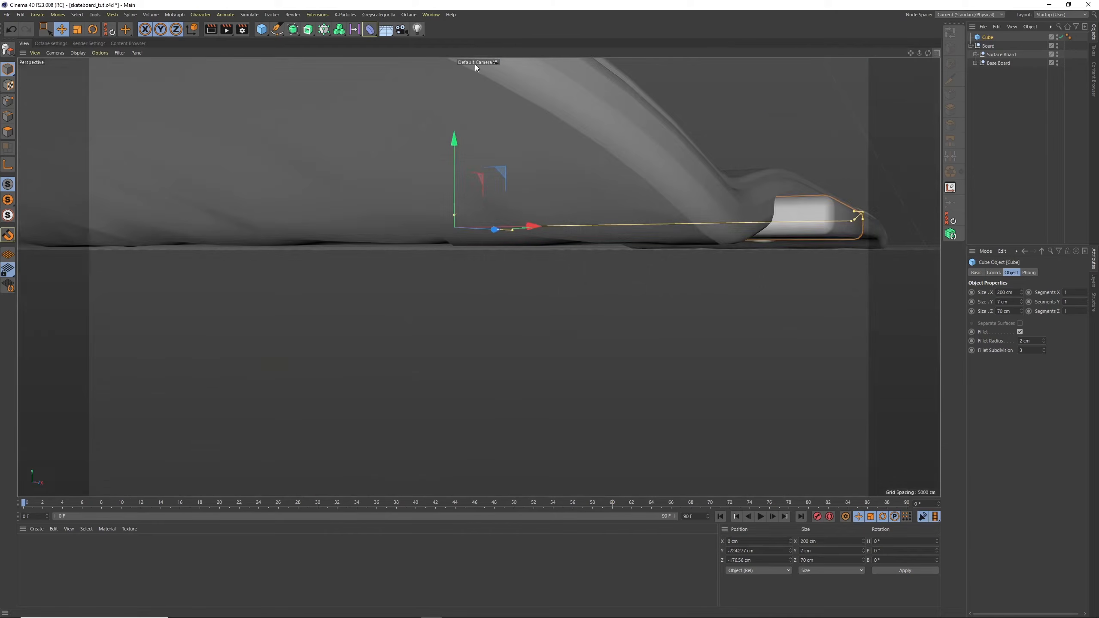
left_click_drag(618, 204, 620, 173, "alt")
right_click_drag(758, 246, 718, 267, "alt")
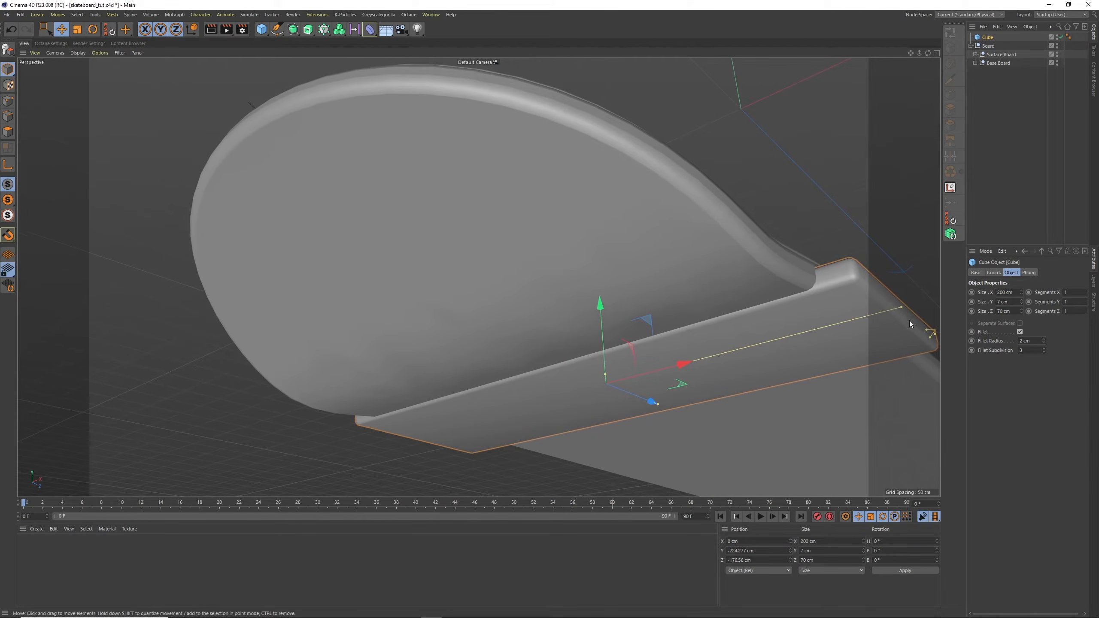
left_click_drag(909, 321, 685, 393)
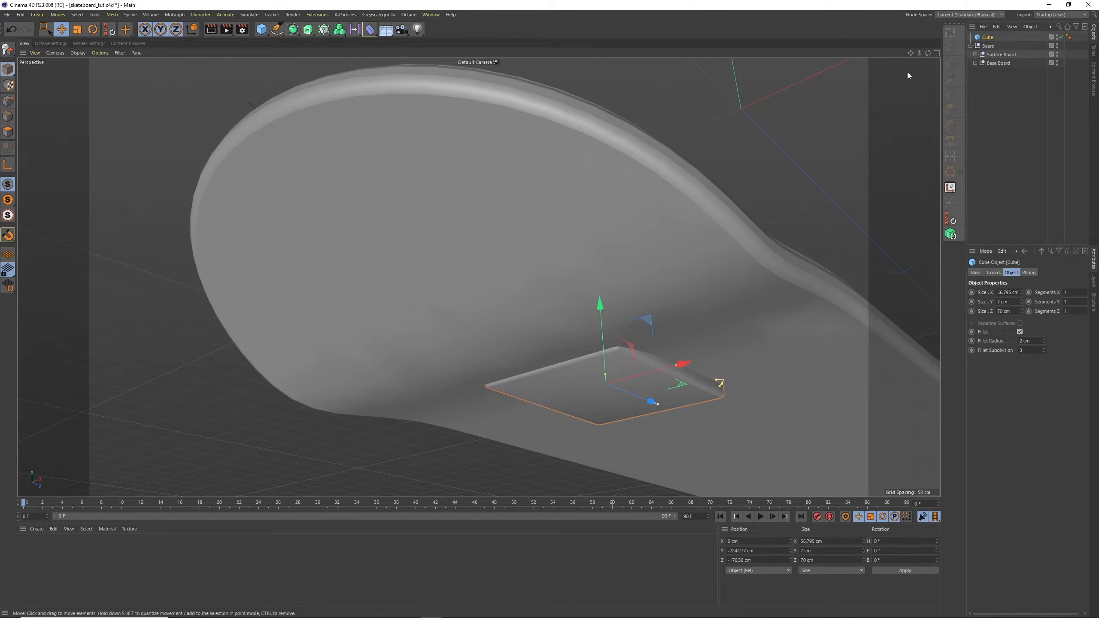
Rename the cube as Buffer and raise it slightly into the deck in the Right view
left_click(936, 52)
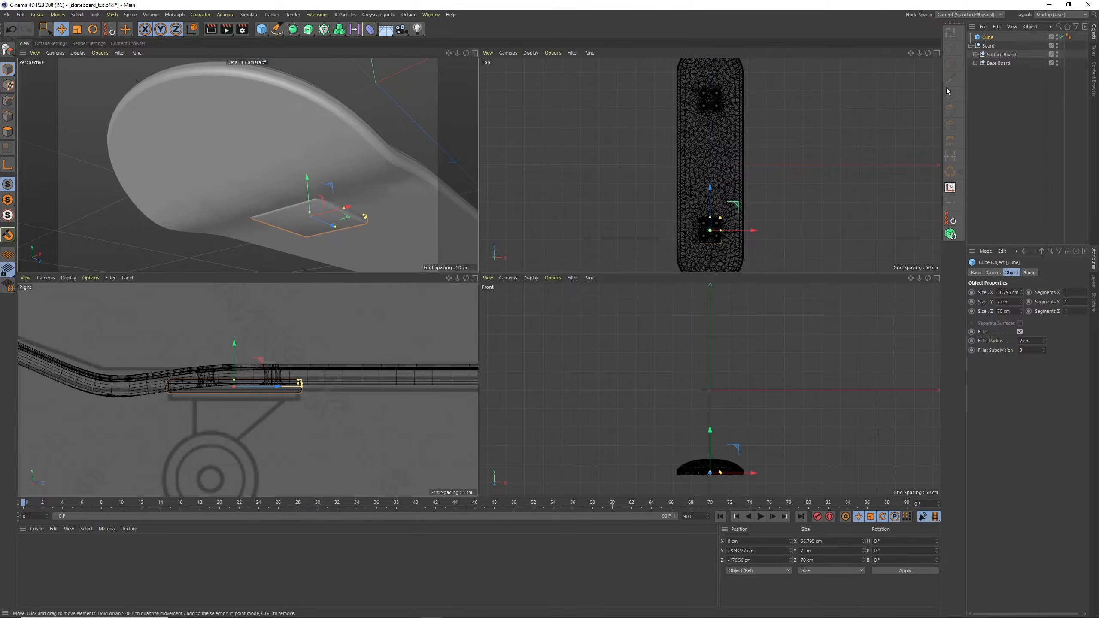
left_click(475, 278)
double_click(988, 37)
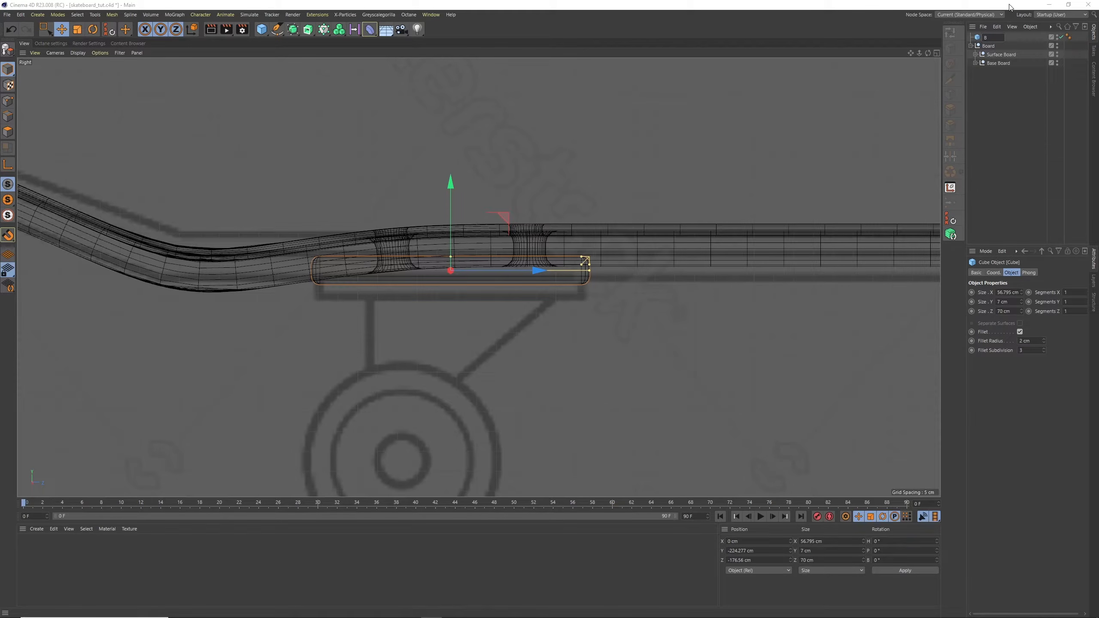
type("Buffer")
key("Return")
left_click_drag(452, 237, 452, 233)
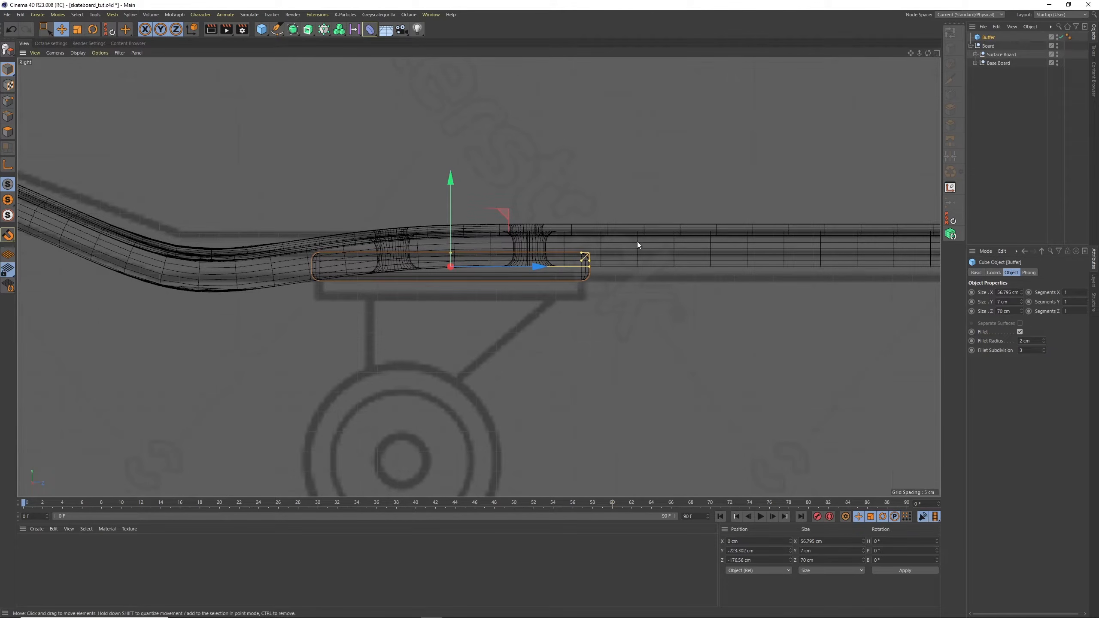
left_click(981, 92)
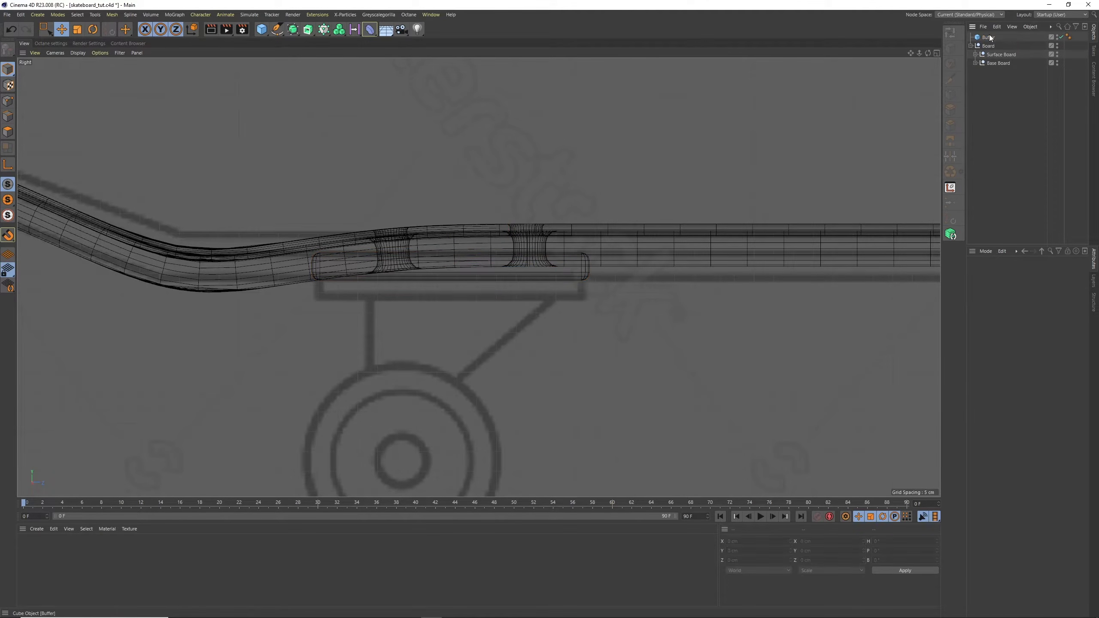
Duplicate the Buffer, place the copy below it in the object list, and move it down directly beneath the original
left_click(988, 37)
key("ctrl+c")
key("ctrl+v")
left_click_drag(989, 38, 991, 50)
left_click_drag(450, 207, 449, 236)
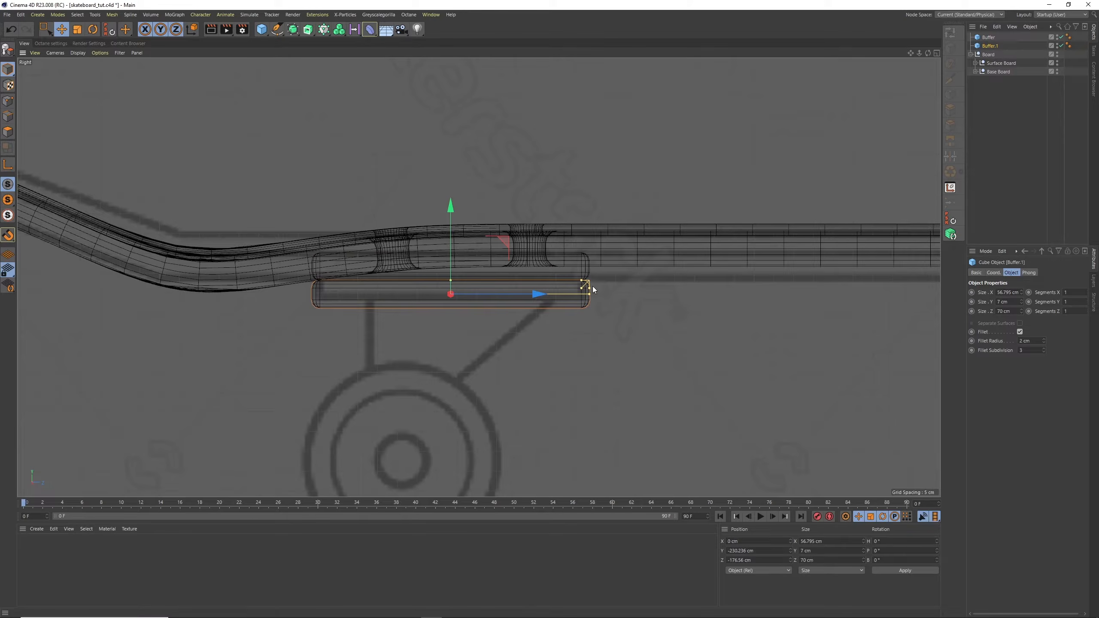
Set the lower buffer copy's Size Y to 5 cm and raise it against the upper Buffer
double_click(1008, 302)
type("5")
key("Return")
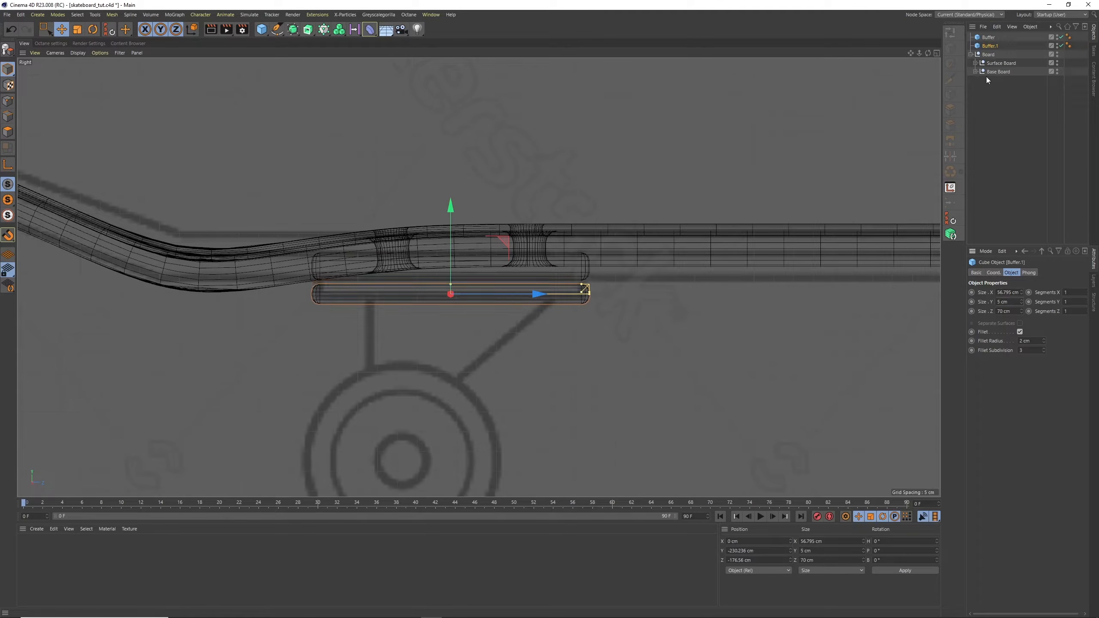
left_click_drag(452, 258, 451, 252)
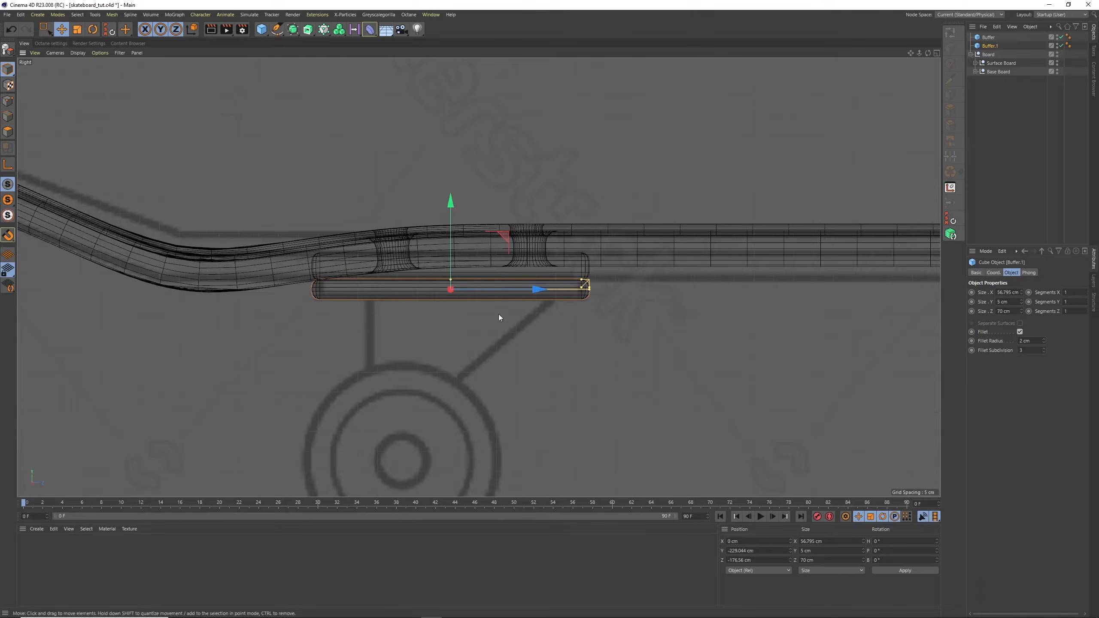
Switch to the desktop and open the skateboard-14363818 reference photo from the skateboard project's tex folder
left_click(1048, 5)
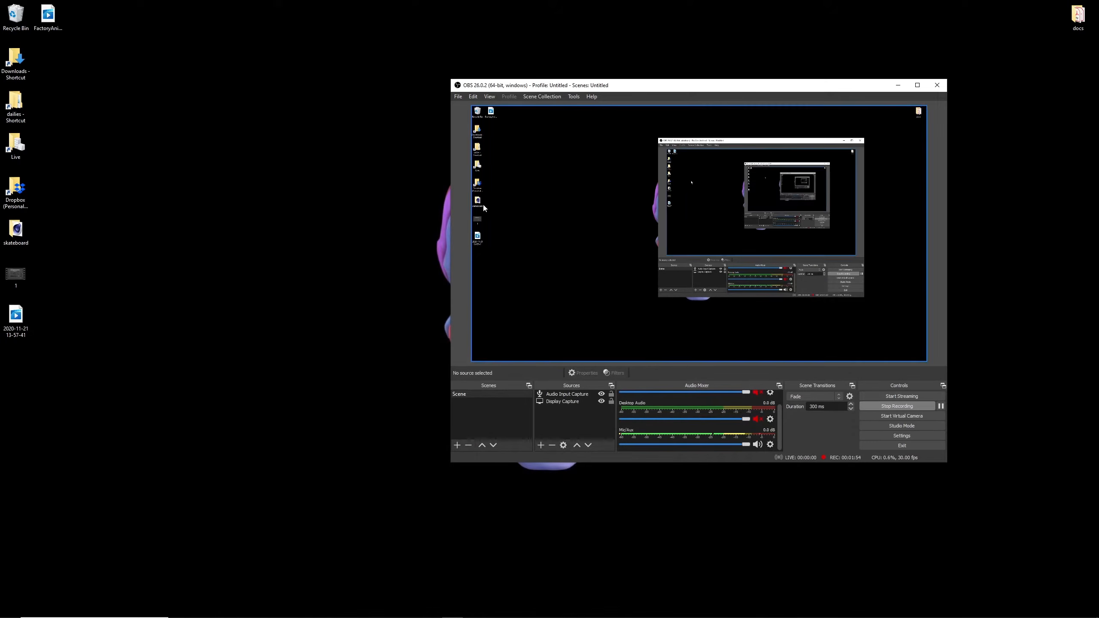
left_click(898, 85)
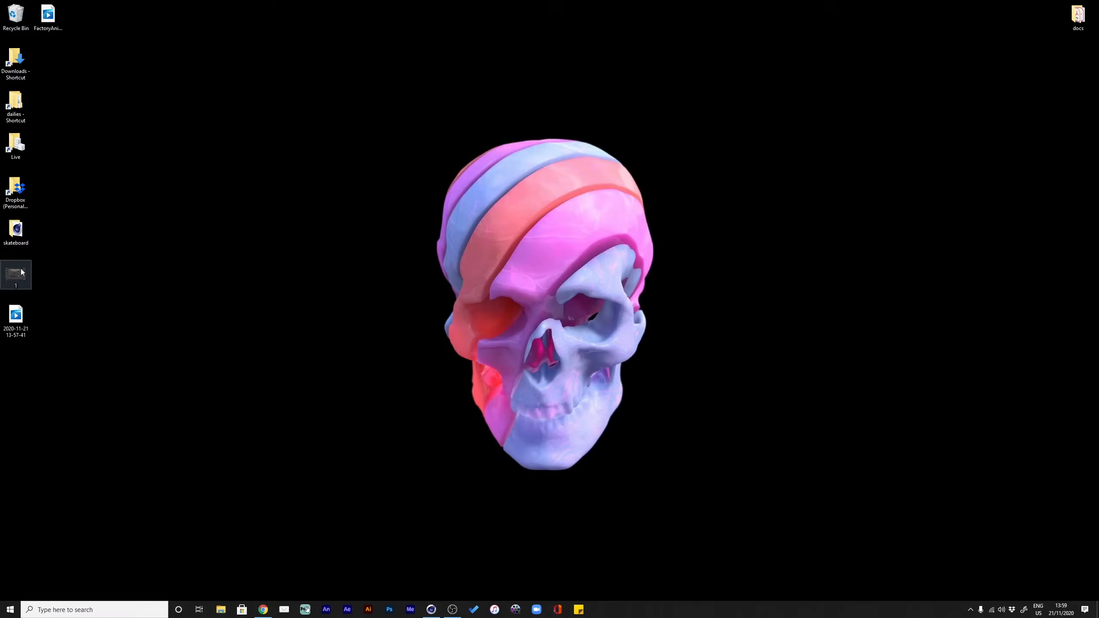
double_click(15, 230)
double_click(487, 184)
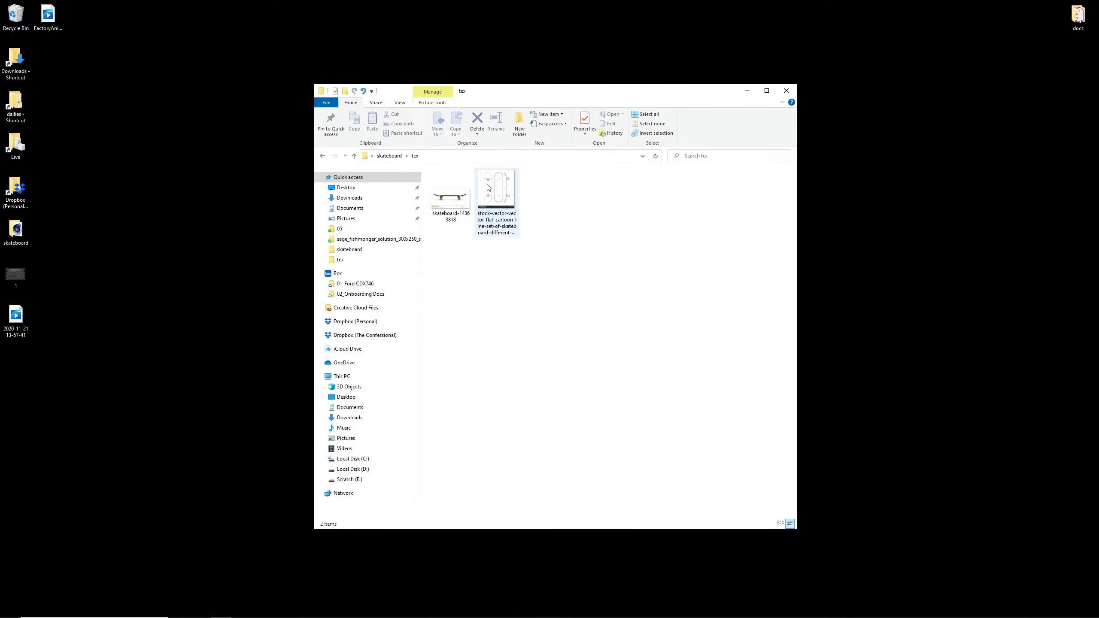
double_click(445, 213)
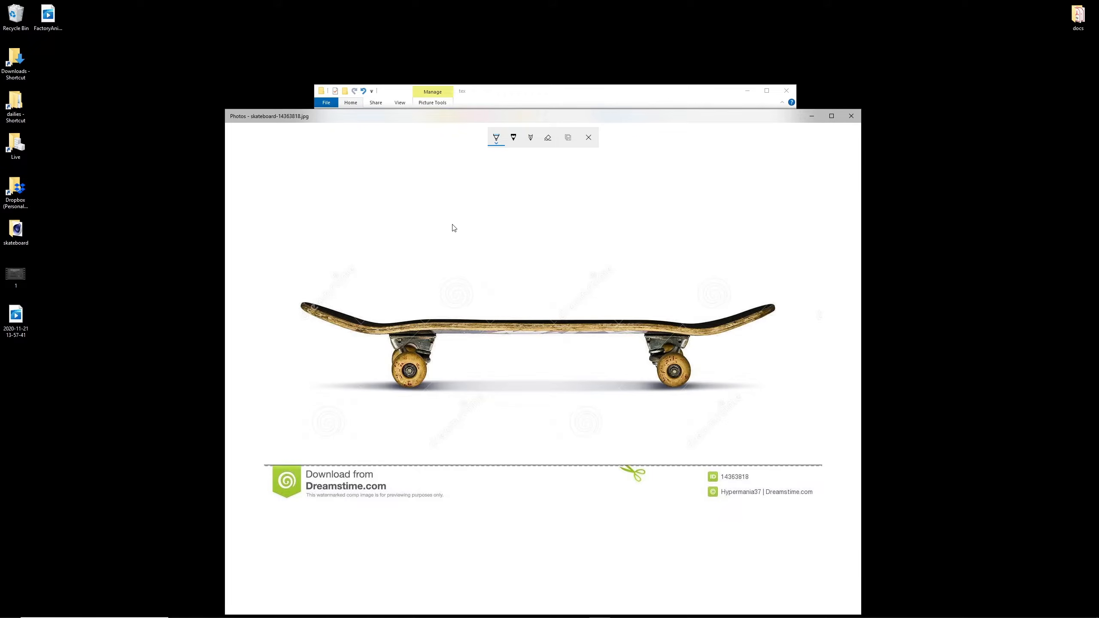
Switch back to Cinema 4D, duplicate the lower buffer plate, rename the original as Metal Top with its fillet turned off
mouse_move(469, 617)
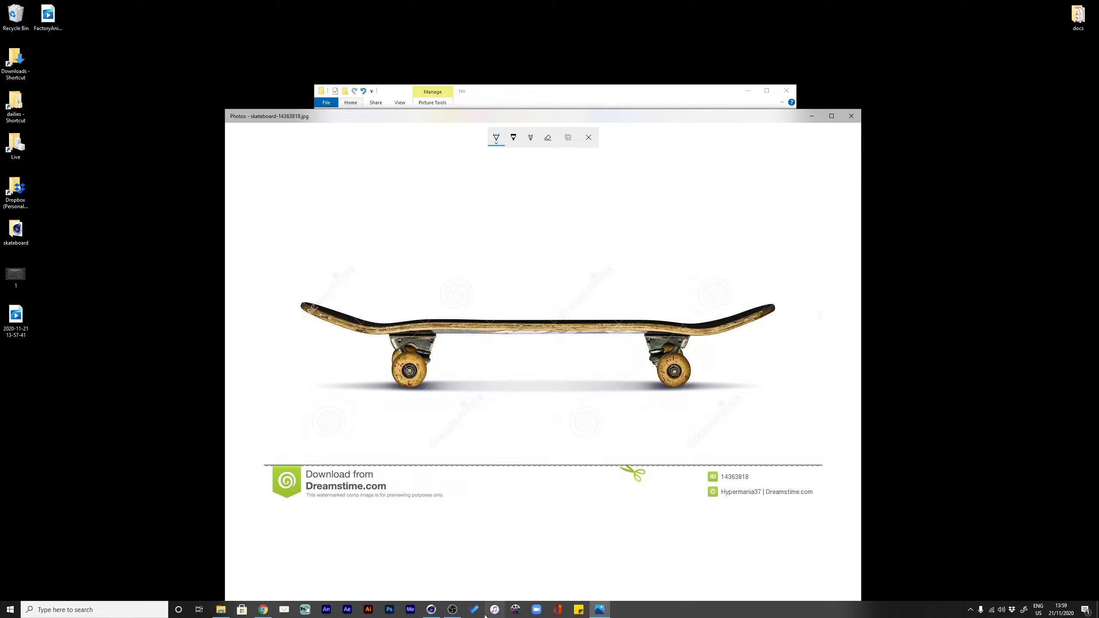
left_click(431, 609)
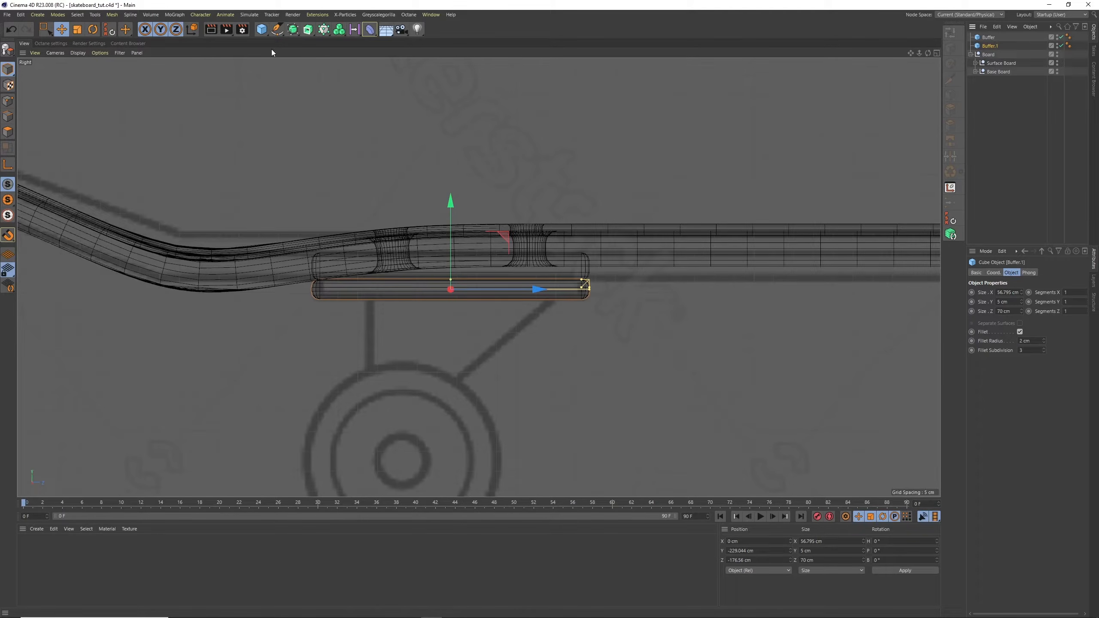
mouse_move(993, 47)
left_mouse_down("ctrl")
mouse_move(992, 35)
mouse_move(991, 58)
left_mouse_up("ctrl")
double_click(992, 46)
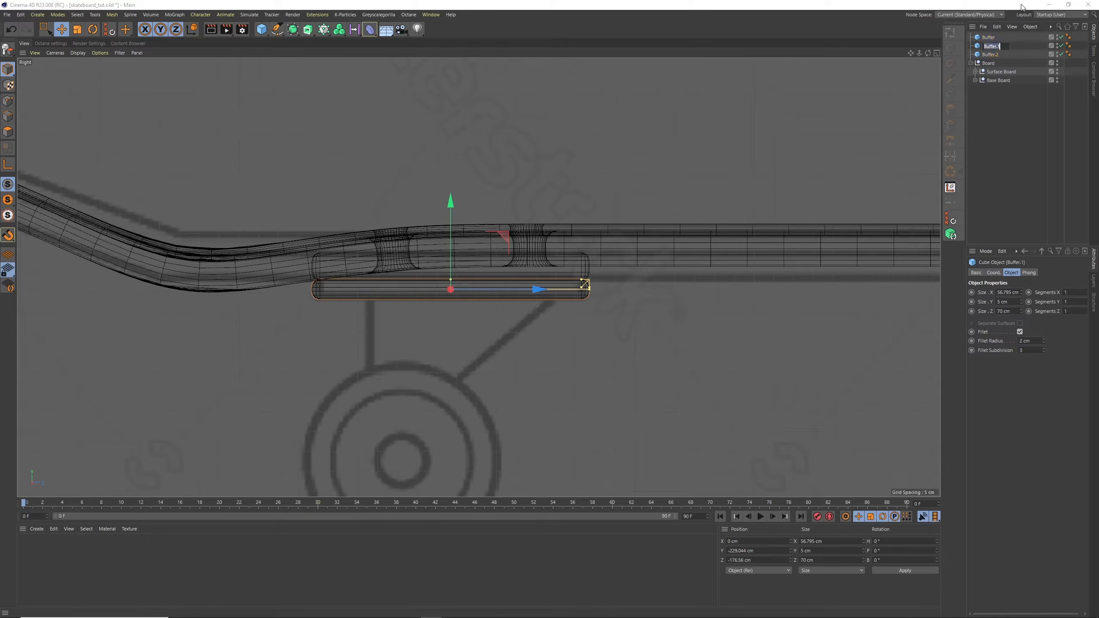
type("Metal Top")
key("Return")
left_click(1019, 332)
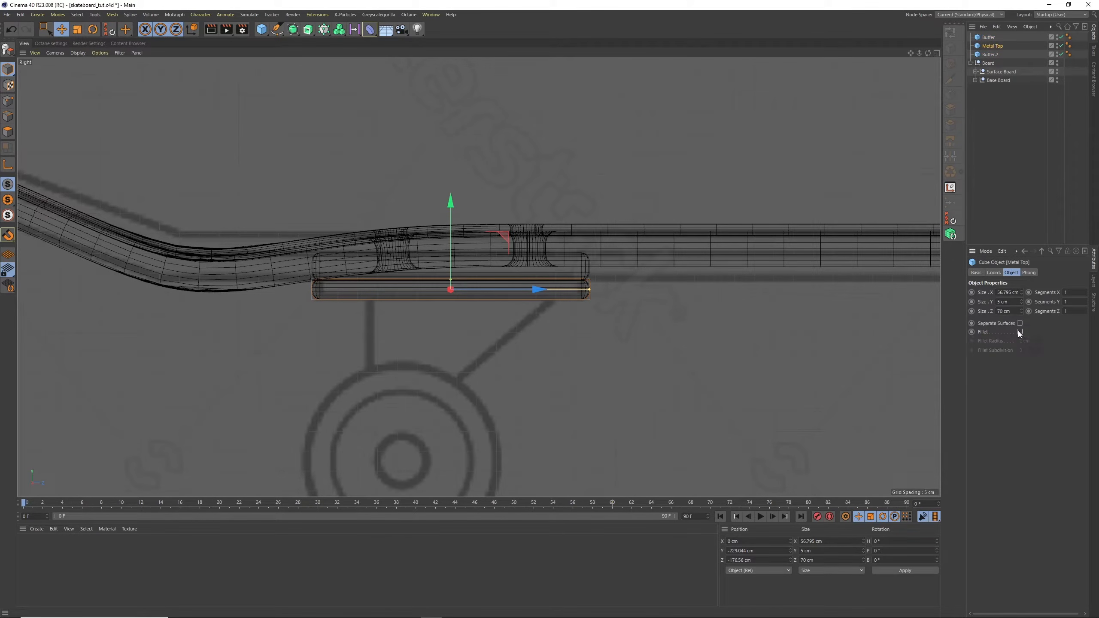
Move the Buffer.2 copy down beneath the Metal Top plate and turn off its fillet
left_click(986, 55)
left_click_drag(453, 237, 453, 263)
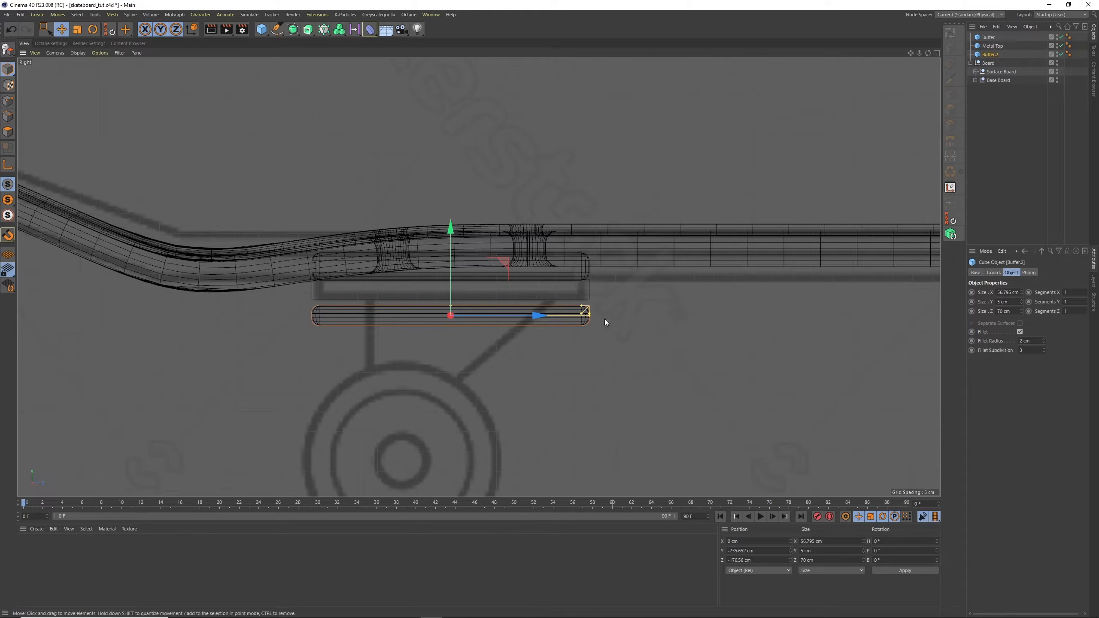
left_click_drag(1032, 341, 988, 316)
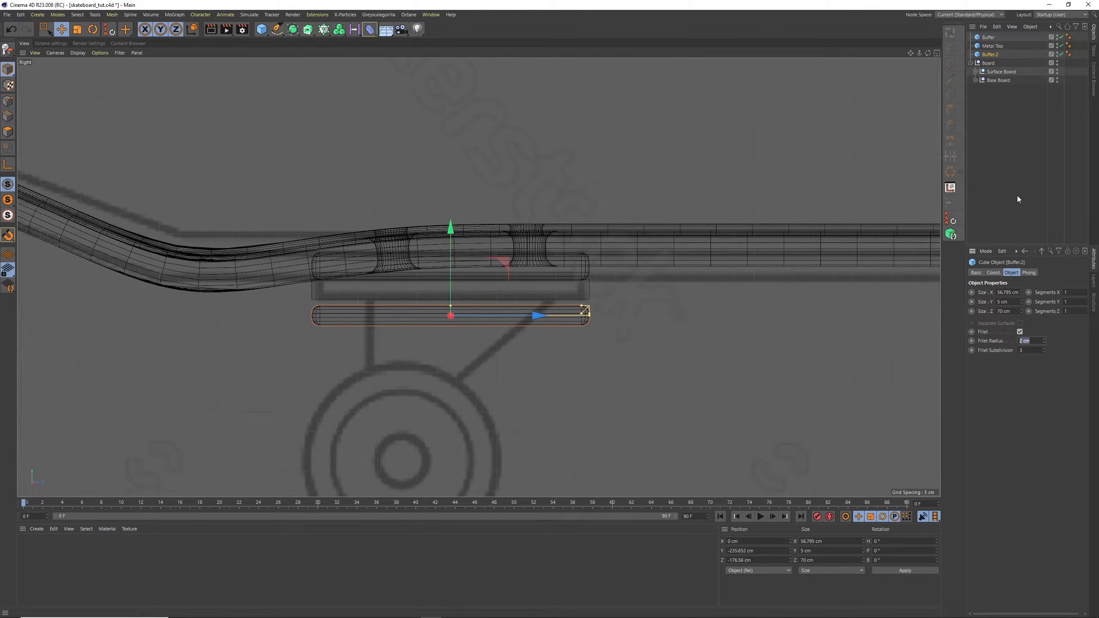
left_click(1019, 332)
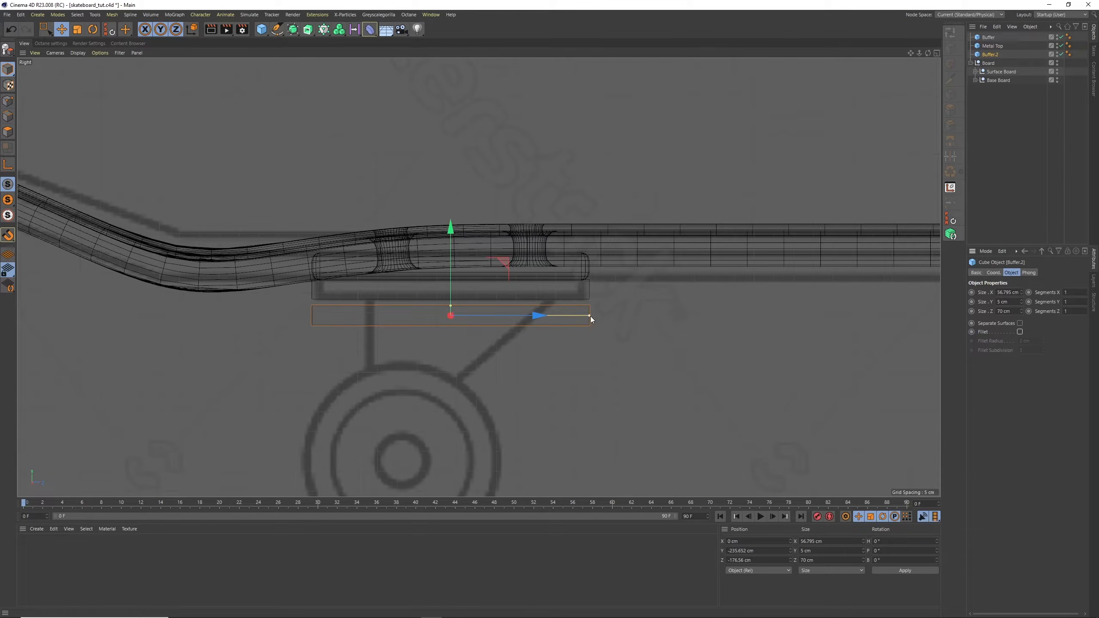
Shrink Buffer.2 into a small block and set its size to X 60 cm, Y 15 cm and Z 15 cm
left_click_drag(588, 314, 451, 281)
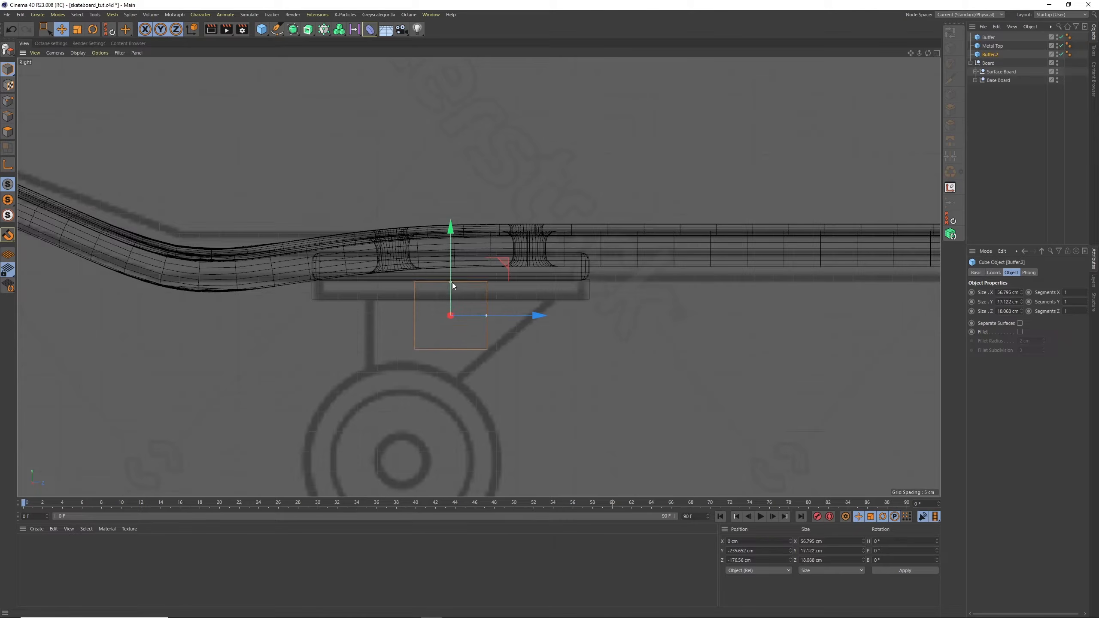
double_click(1007, 292)
type("60")
key("Tab")
type("15")
key("Tab")
type("15")
key("Return")
Resize the Buffer.2 block to 20 cm in Y and Z, and reduce its Size Y to 12 cm
left_click_drag(1012, 302, 917, 211)
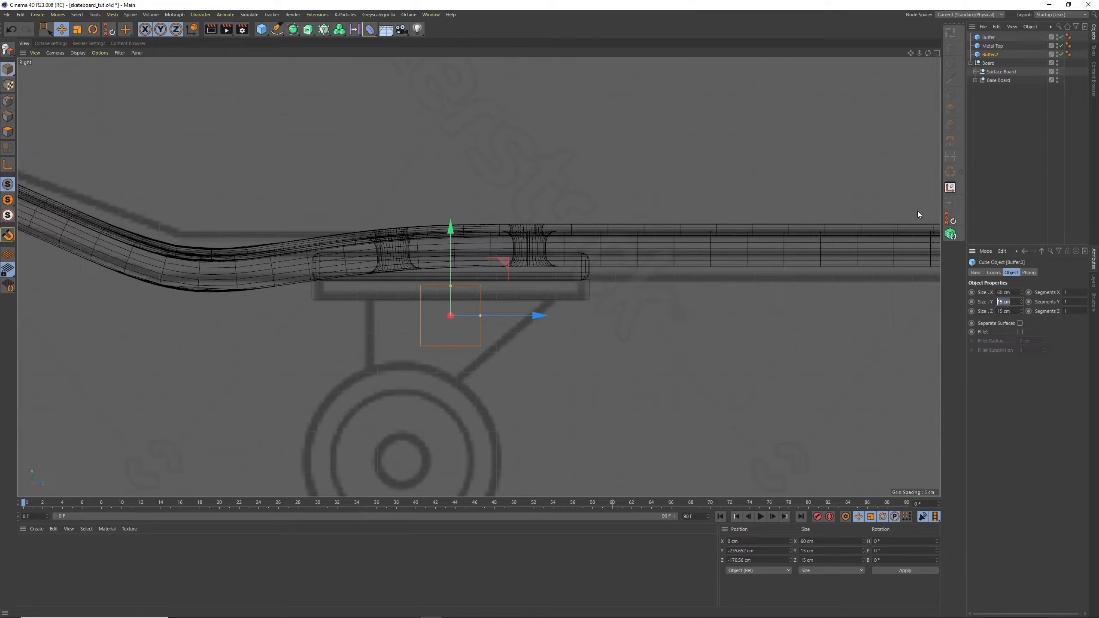
type("20")
key("Tab")
type("20")
key("Return")
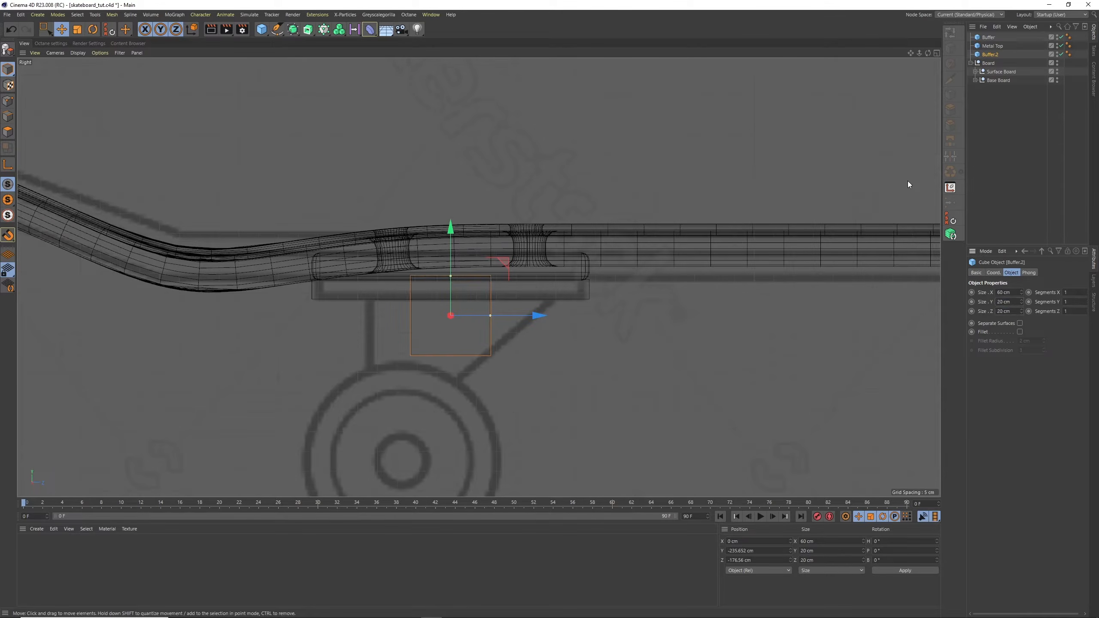
left_click_drag(450, 277, 509, 285)
type("12")
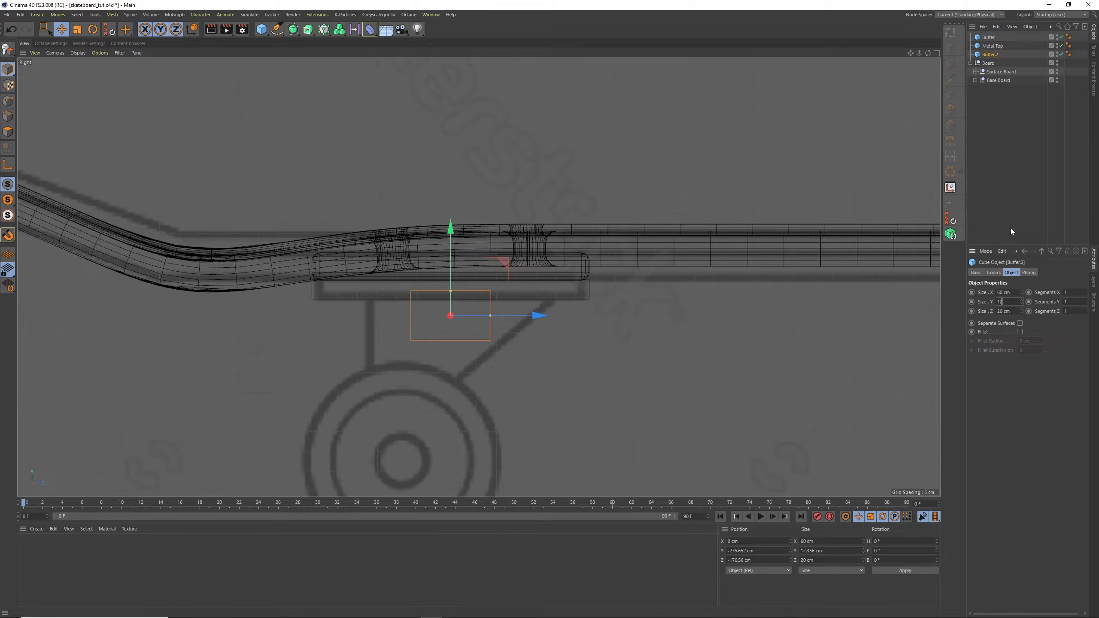
key("Return")
Shift the Buffer.2 block along Z toward the board's tail, tilt it about 22°, and raise it against the Metal Top plate
left_click_drag(525, 315, 399, 249)
key("r")
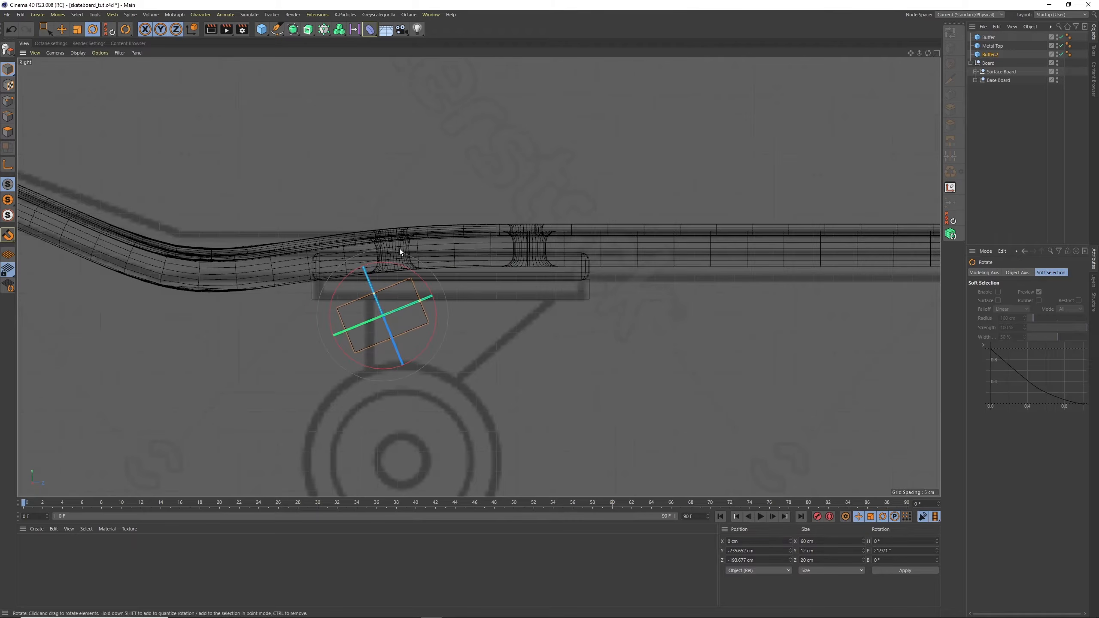
left_click(61, 30)
left_click_drag(337, 287, 329, 284)
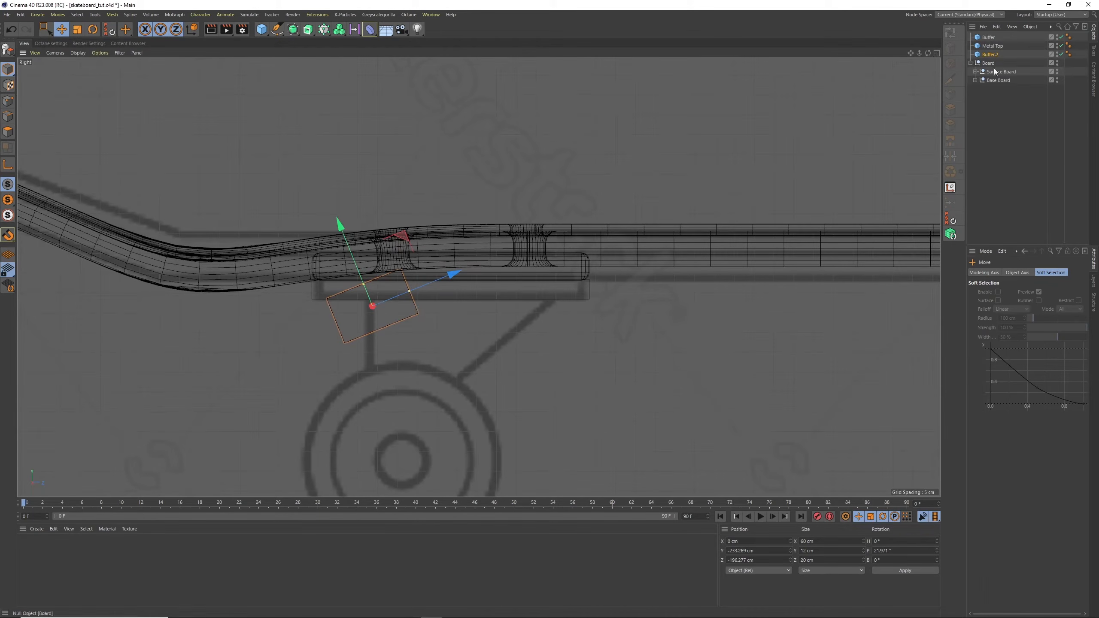
Lengthen the Buffer.2 block to about 26.3 cm in Z, reduce its tilt to about 8.8°, and nudge it slightly down
mouse_move(409, 291)
left_mouse_down()
mouse_move(421, 288)
mouse_move(408, 273)
left_mouse_up()
key("r")
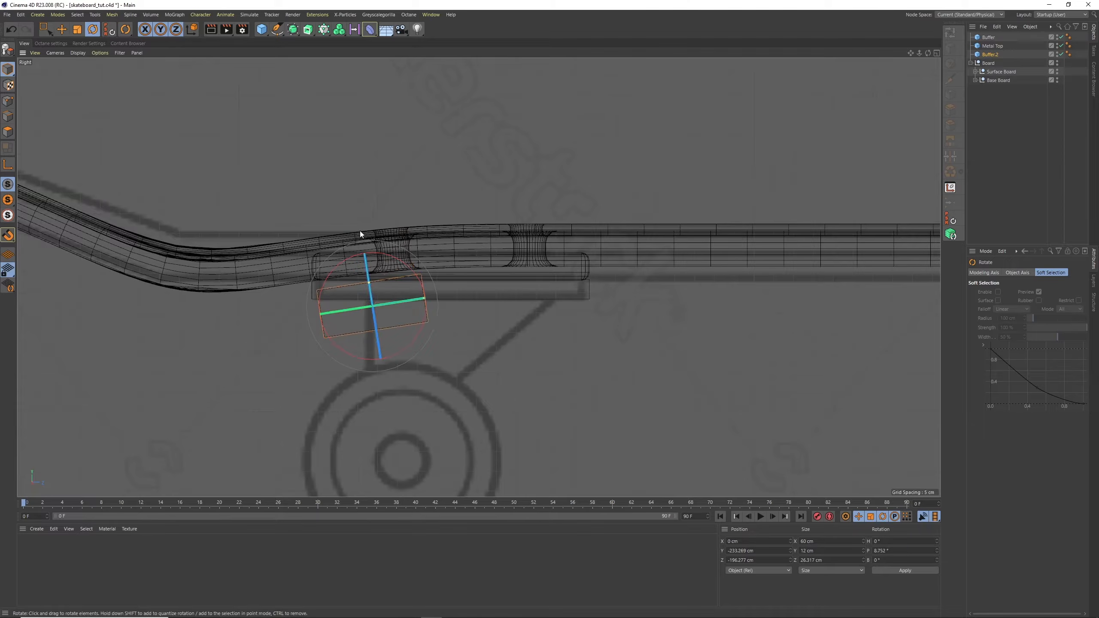
left_click(61, 30)
left_click_drag(208, 176, 218, 186)
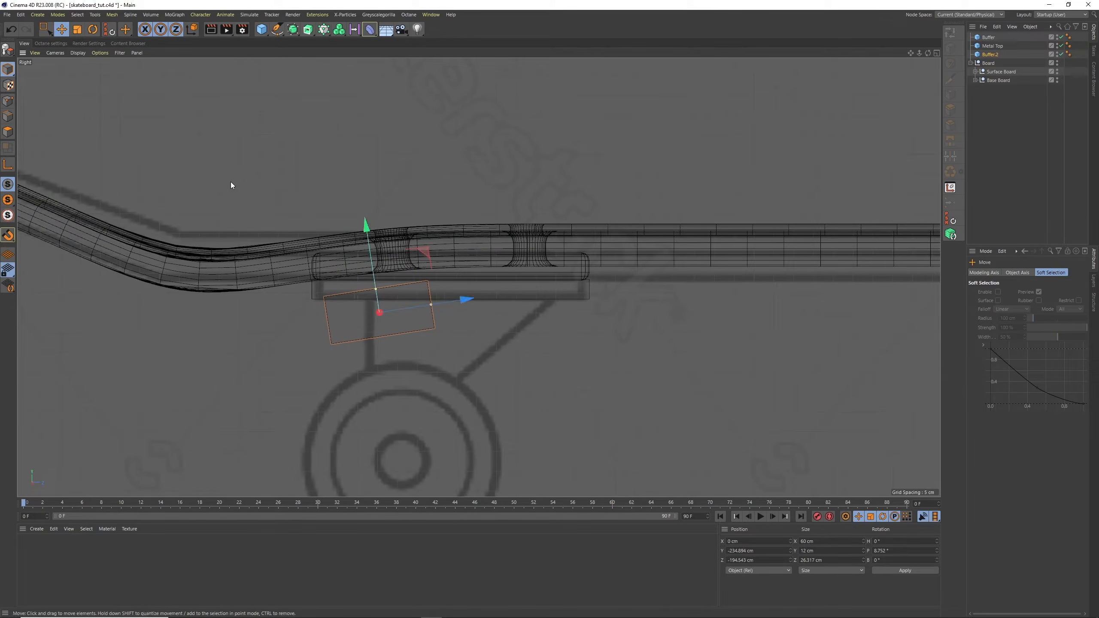
Duplicate the Buffer.2 block, move the copy under the plate's opposite end, and tilt it the other way to about -9.2°
left_click(995, 55)
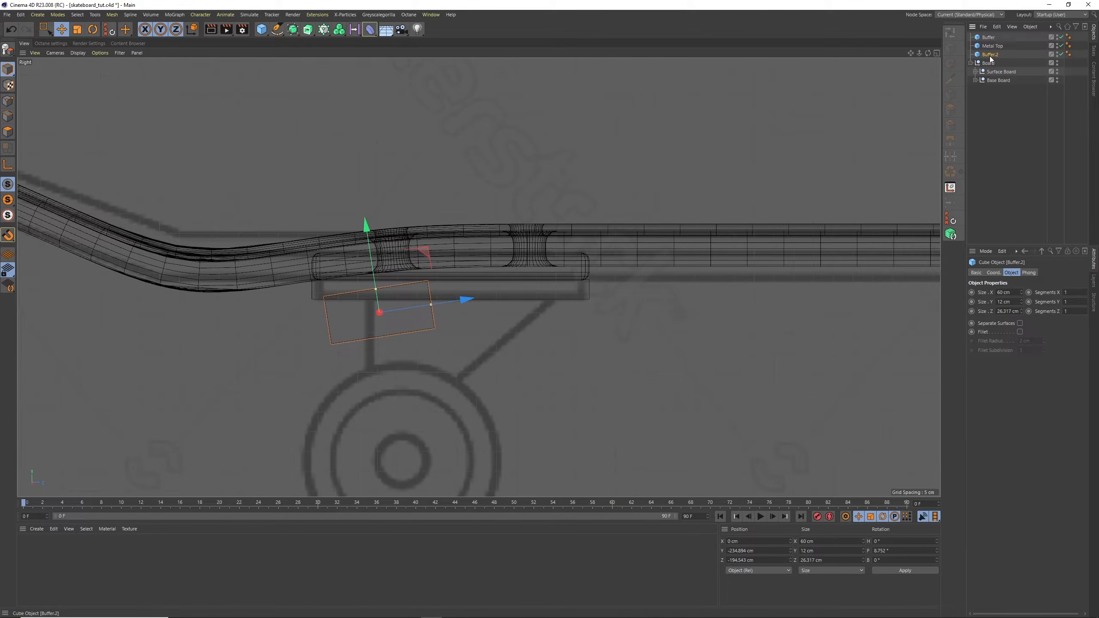
key("ctrl+c")
key("ctrl+v")
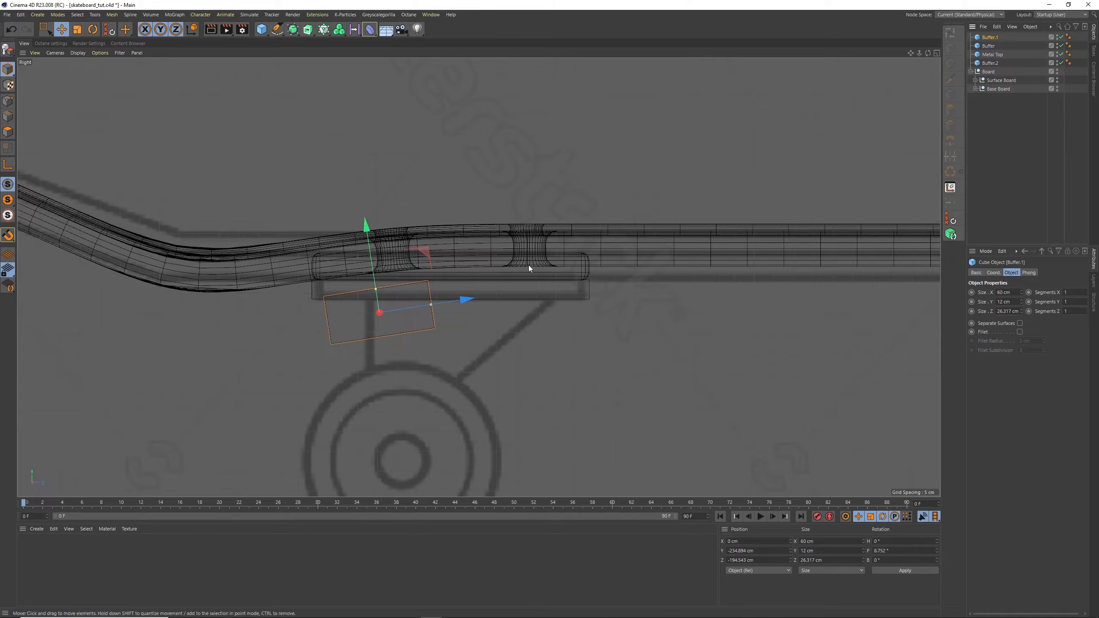
left_click_drag(430, 269, 546, 284)
left_click(91, 32)
key("e")
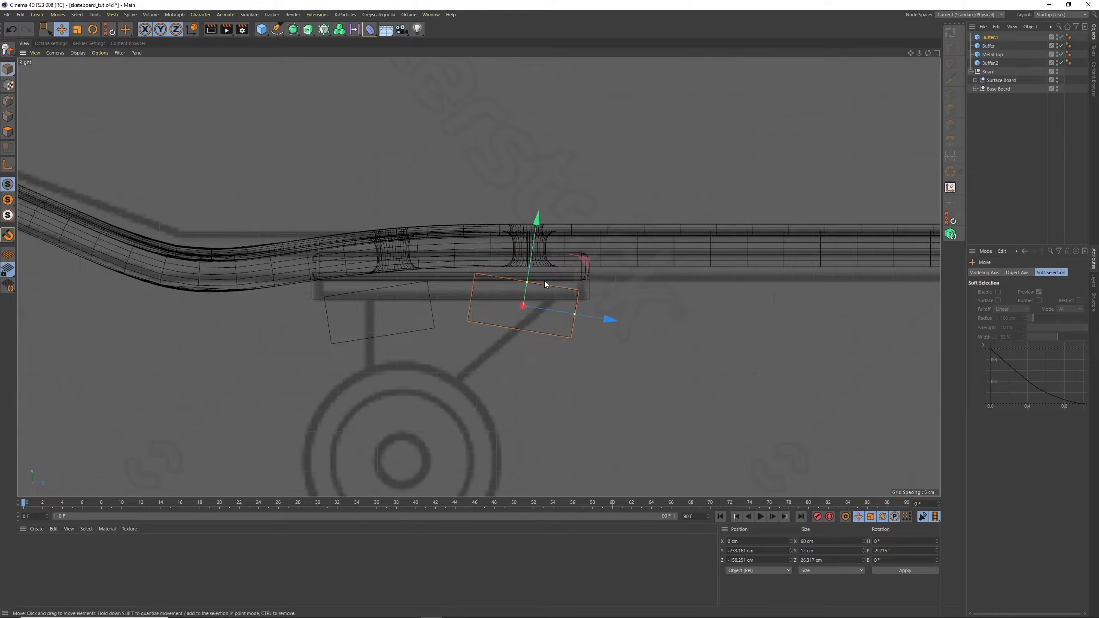
Increase the copied block's height to about 18.9 cm and position it over the blueprint's slanted truck line beneath the plate
left_click_drag(527, 282, 518, 310)
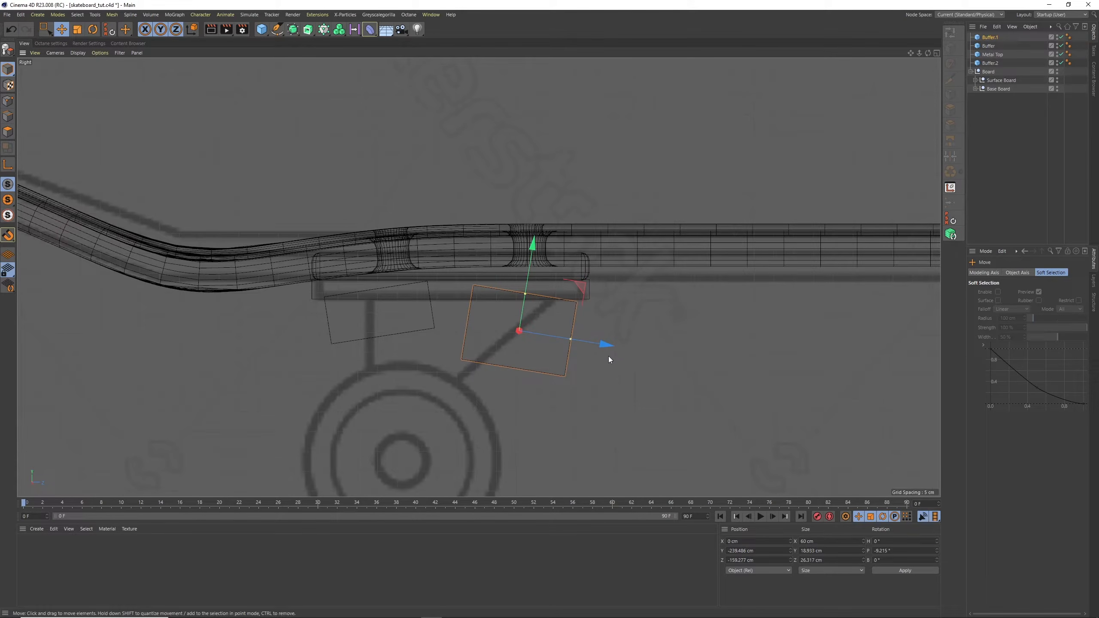
left_click_drag(603, 345, 588, 344)
left_click_drag(508, 311, 511, 306)
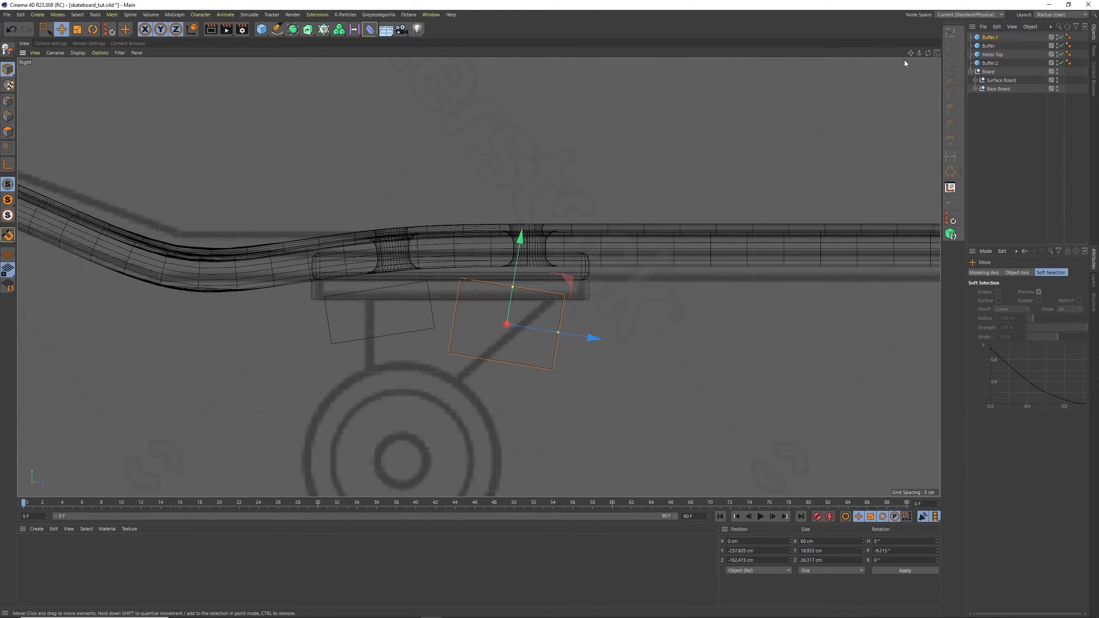
Maximize the Perspective view and narrow the Buffer.1 block to about 22.6 cm in Size X
left_click(936, 53)
left_click(475, 53)
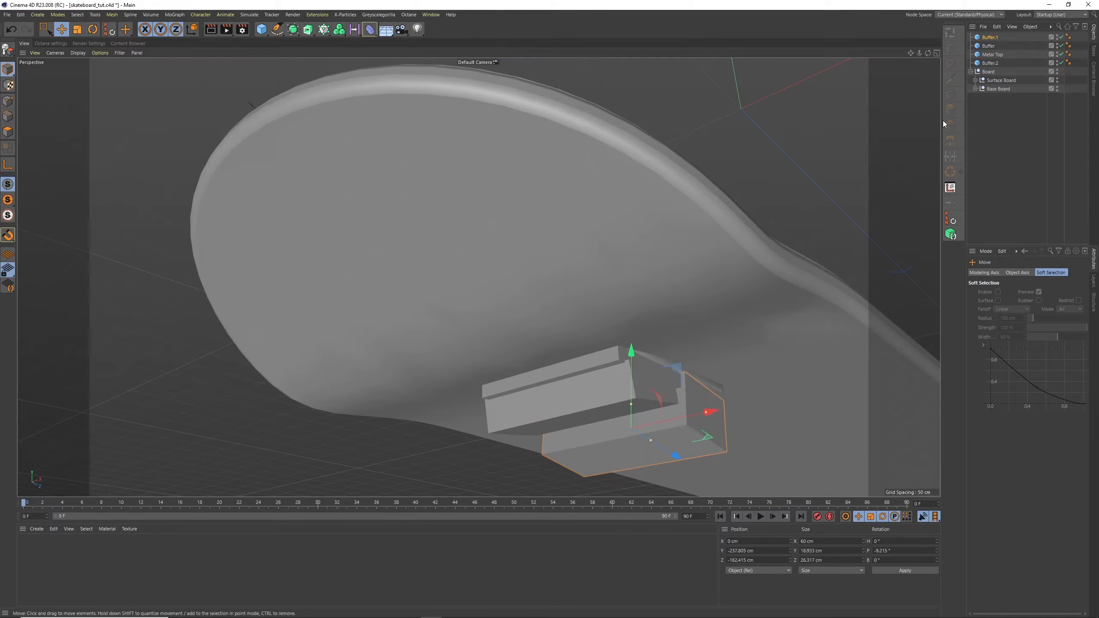
left_click(988, 46, "shift")
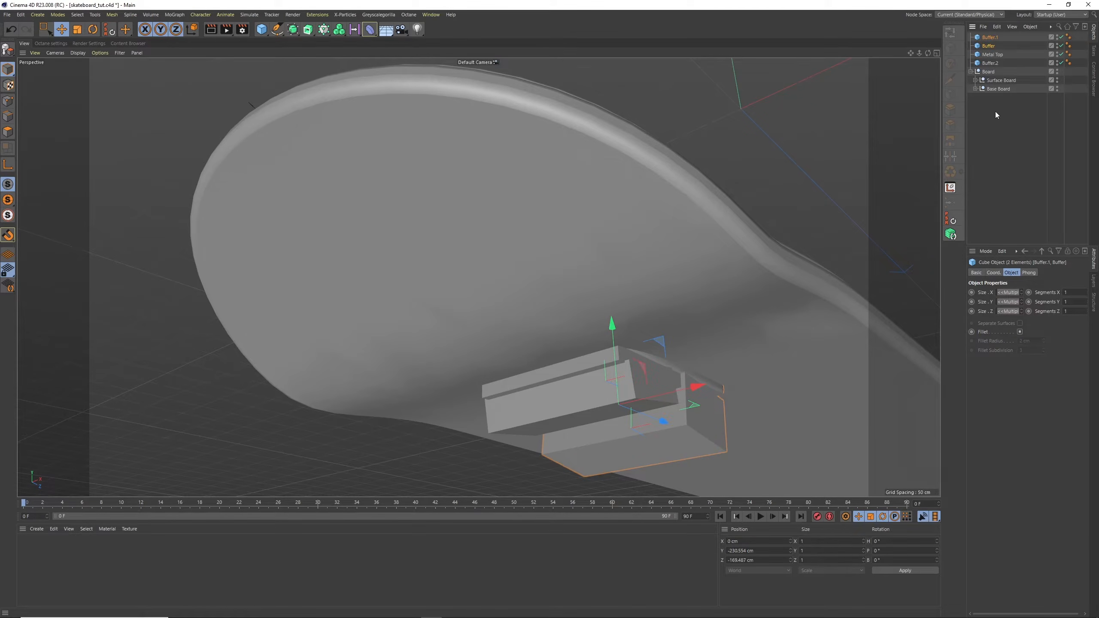
left_click(994, 114)
left_click(990, 37)
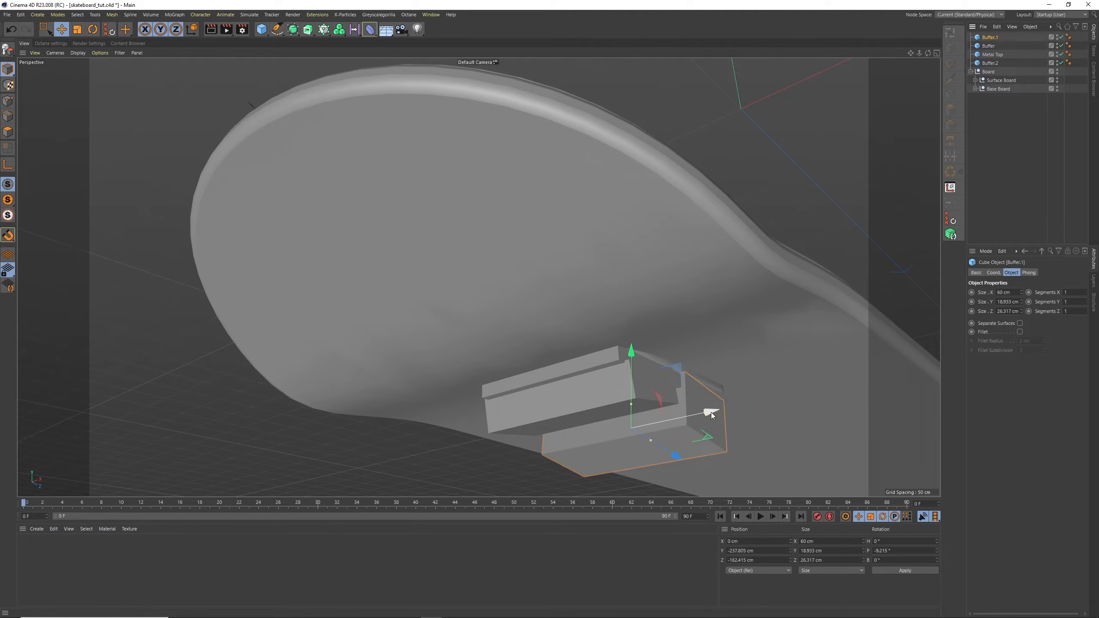
left_click_drag(711, 412, 658, 427)
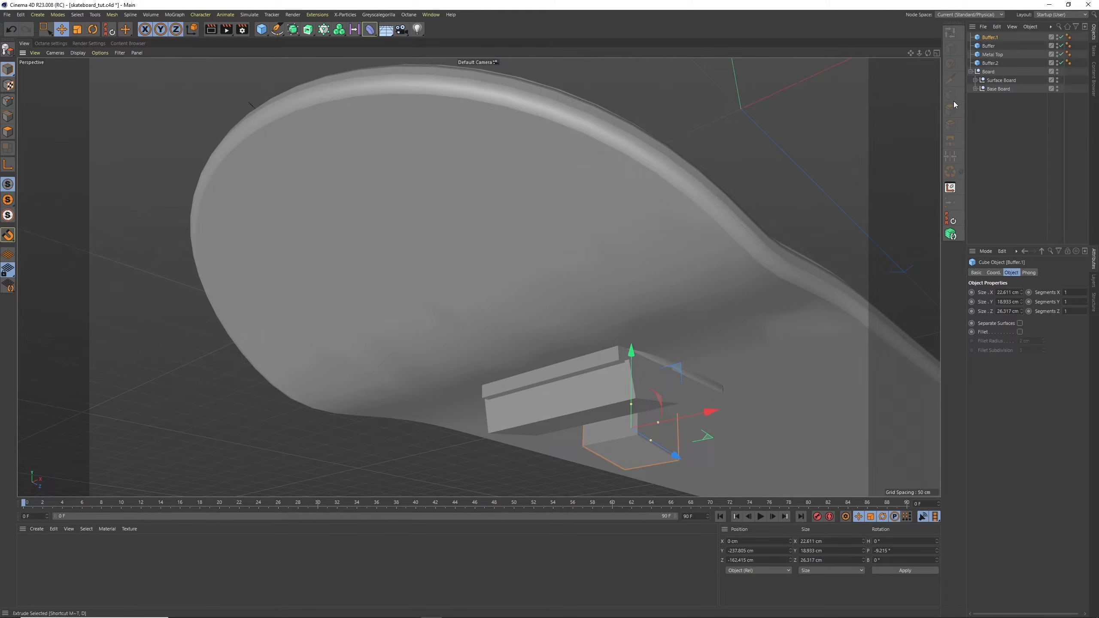
left_click(988, 45)
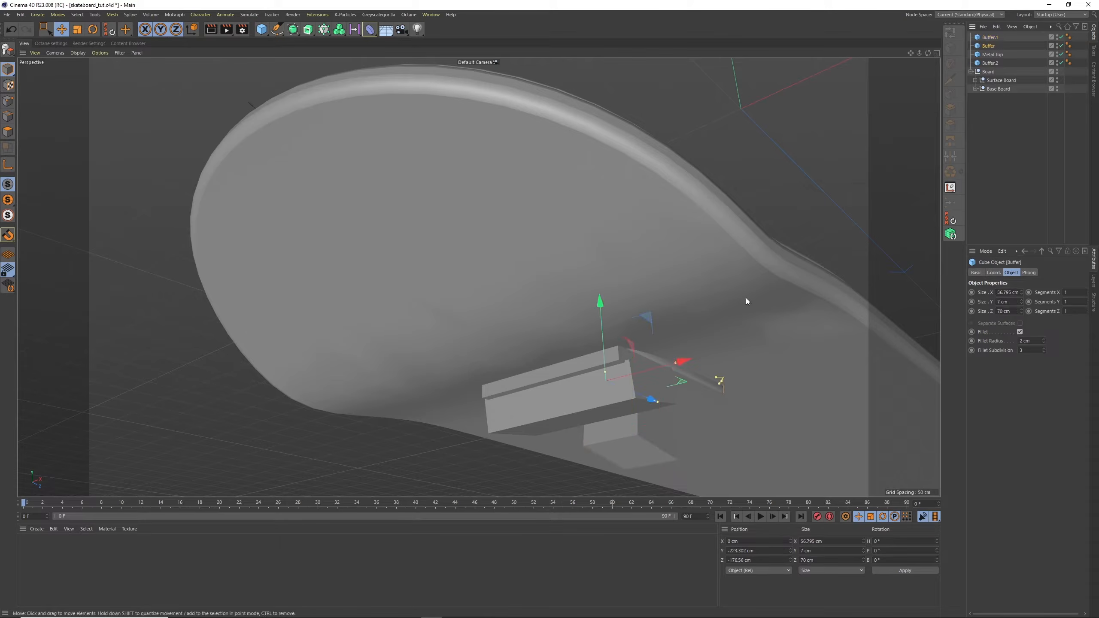
left_click_drag(675, 363, 651, 372)
key("ctrl+z")
Narrow the Buffer.2 block to about 19.7 cm in Size X and place Buffer.1 below Metal Top in the object list
left_click(990, 62)
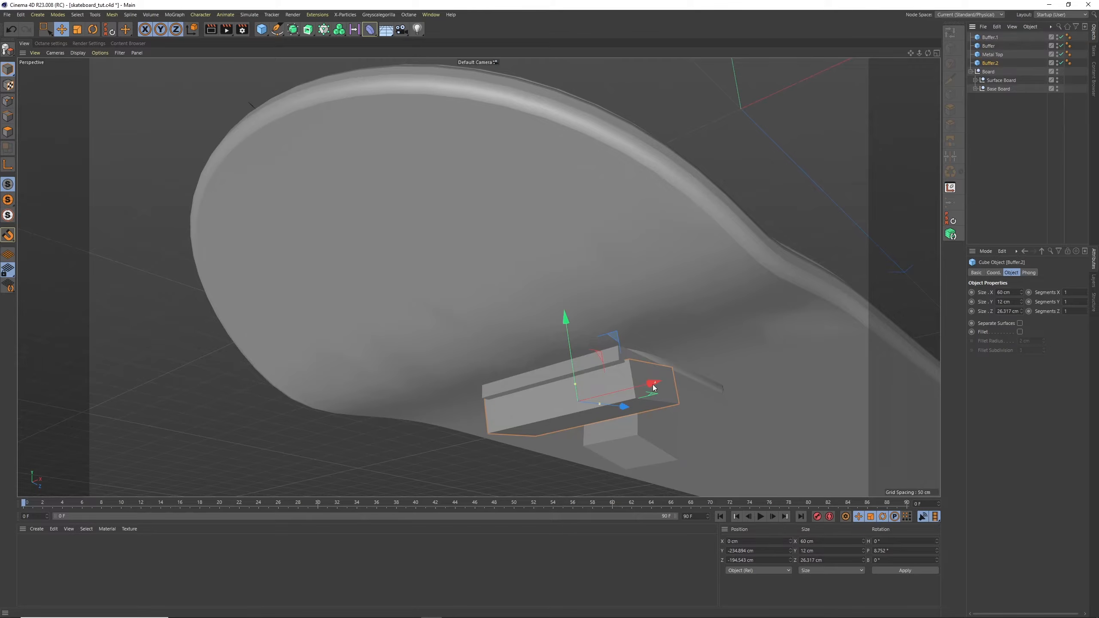
left_click_drag(654, 383, 607, 408)
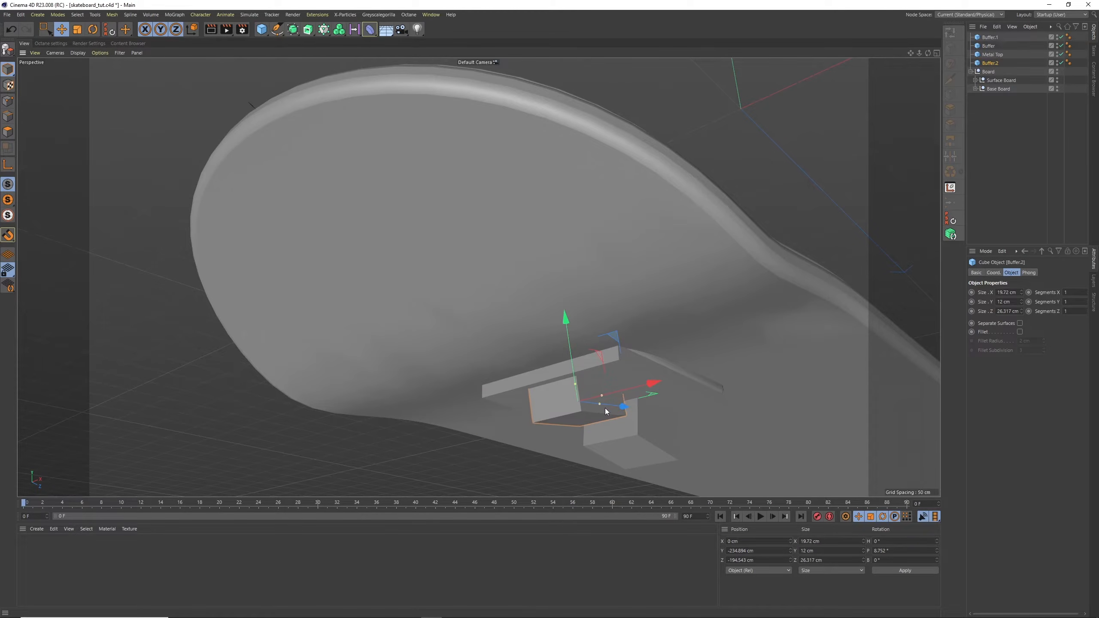
left_click(988, 38)
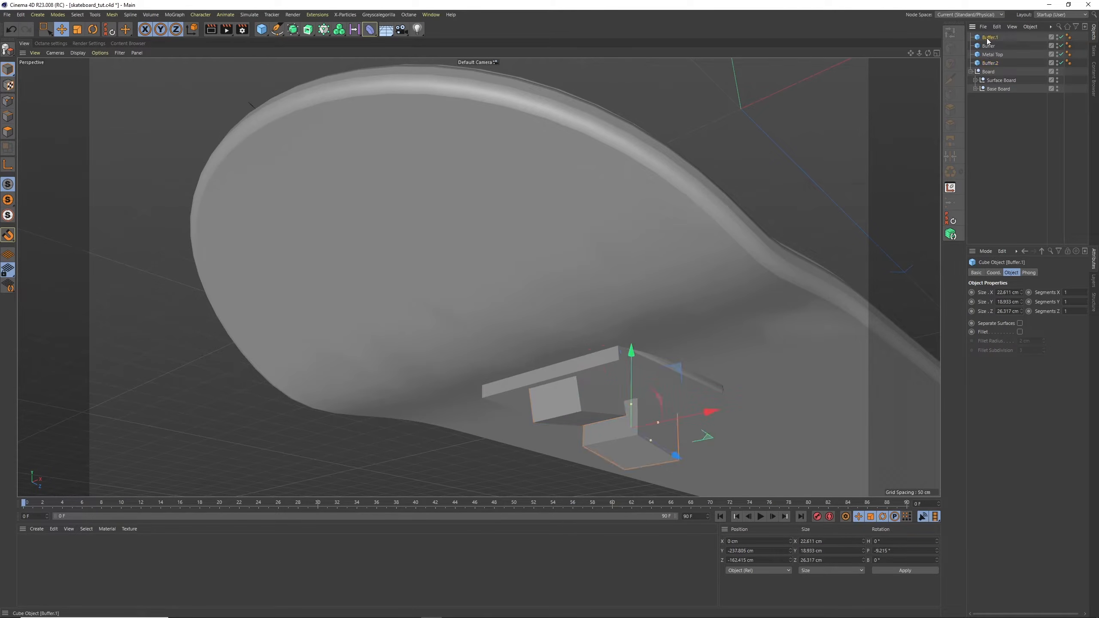
left_click_drag(987, 41, 990, 65)
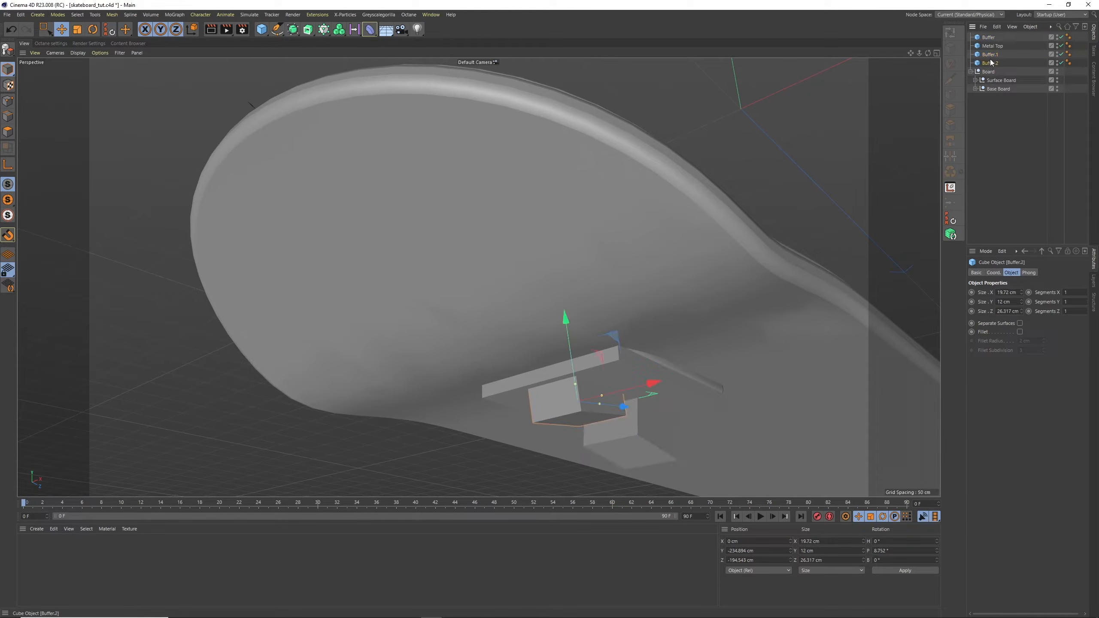
Set Size X of both tilted blocks, Buffer.2 and Buffer.1, to 22 cm
left_click(991, 63)
type("22m")
key("Tab")
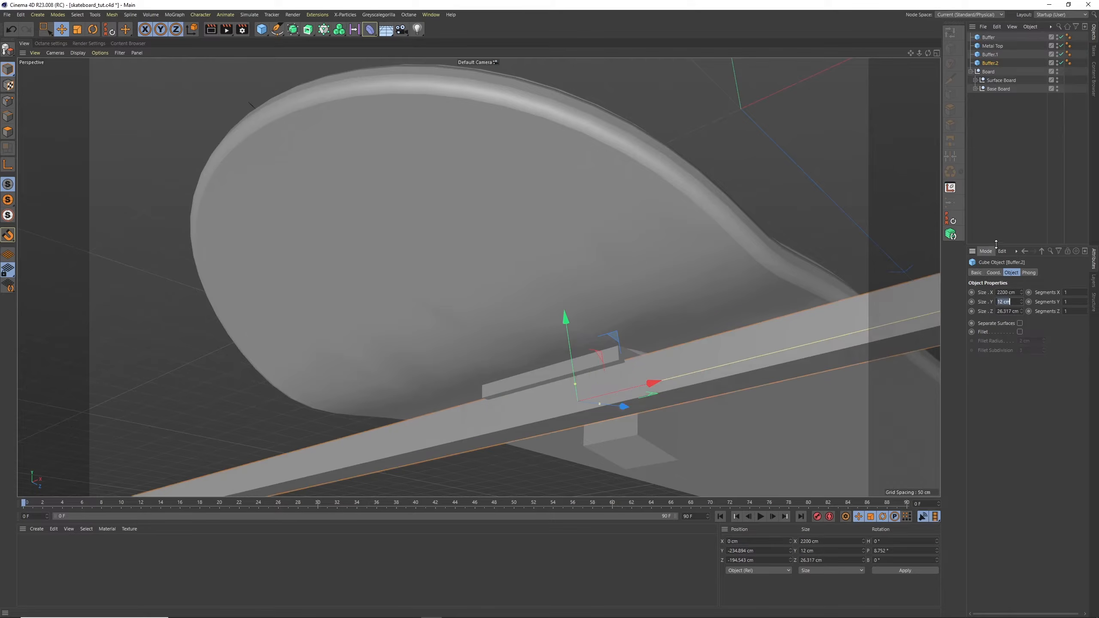
key("shift+Tab")
type("22")
key("Tab")
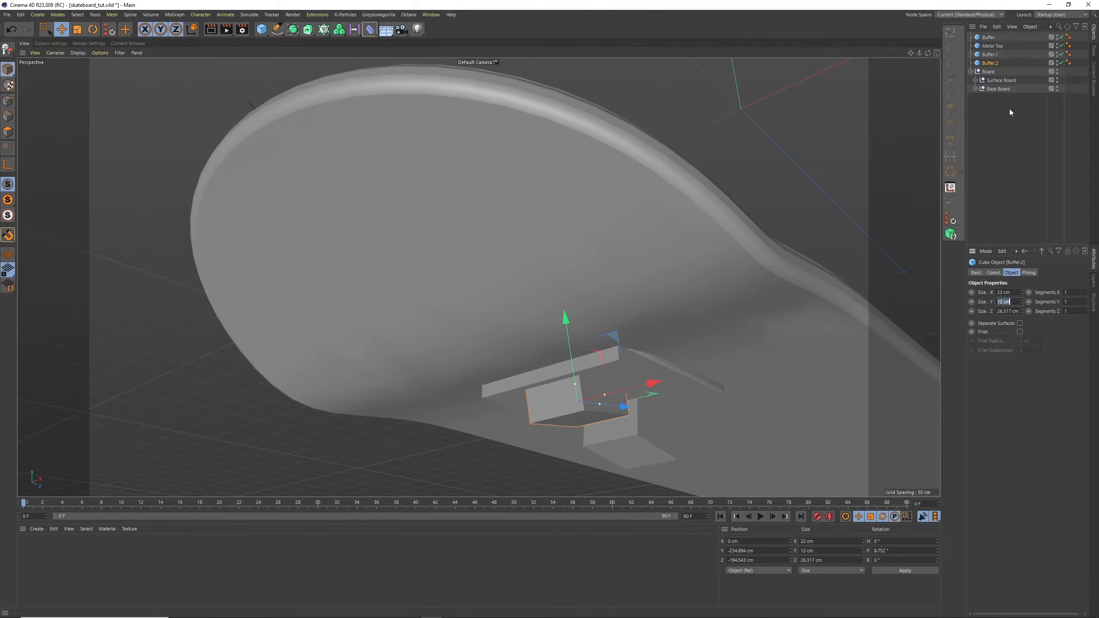
left_click(994, 55)
double_click(1005, 292)
type("22")
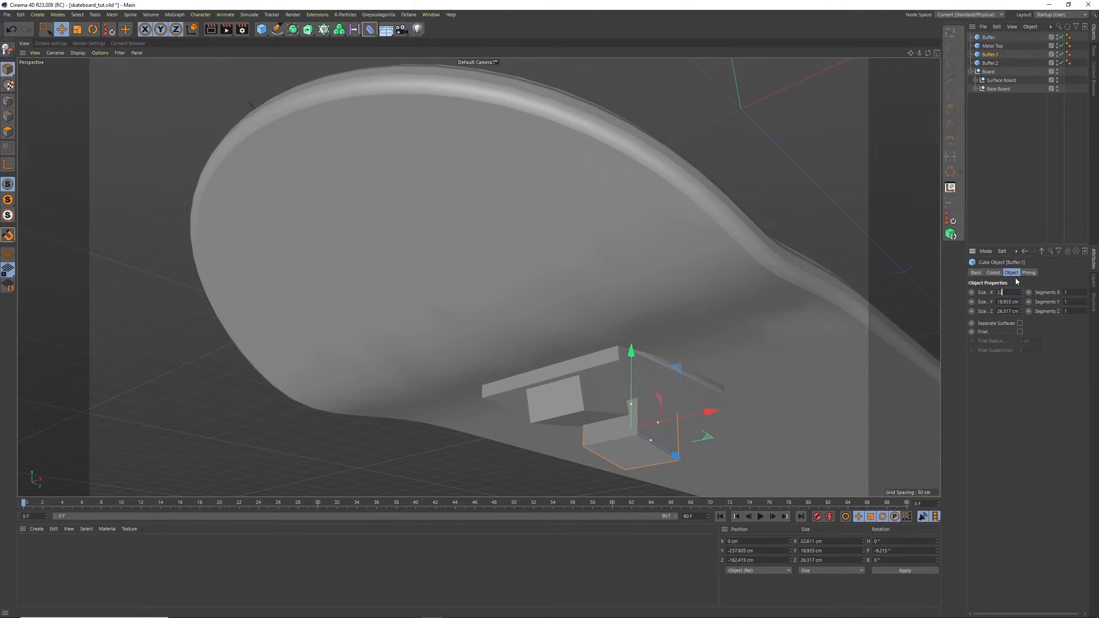
left_click(995, 187)
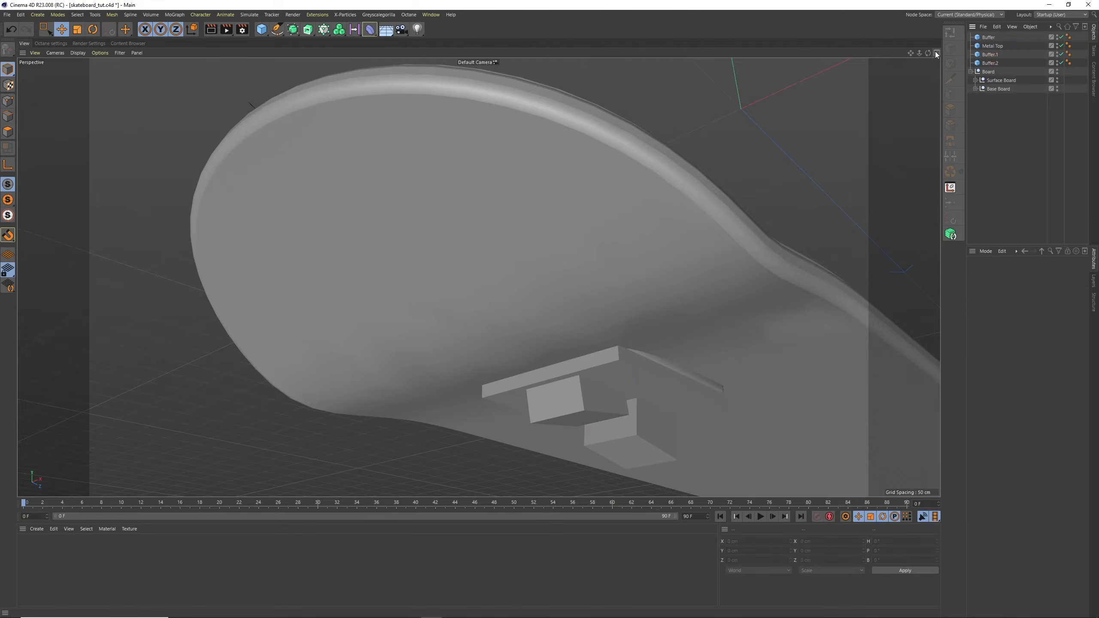
Wrap the Metal Top plate in a Volume Builder and place that builder inside a Volume Mesher
left_click(936, 52)
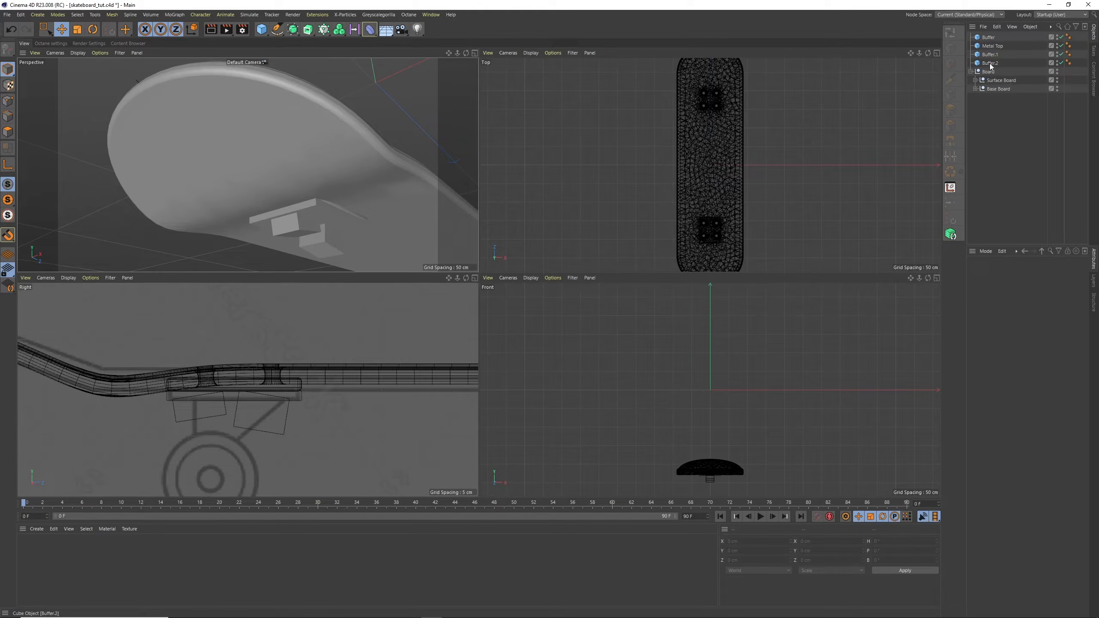
left_click(992, 47)
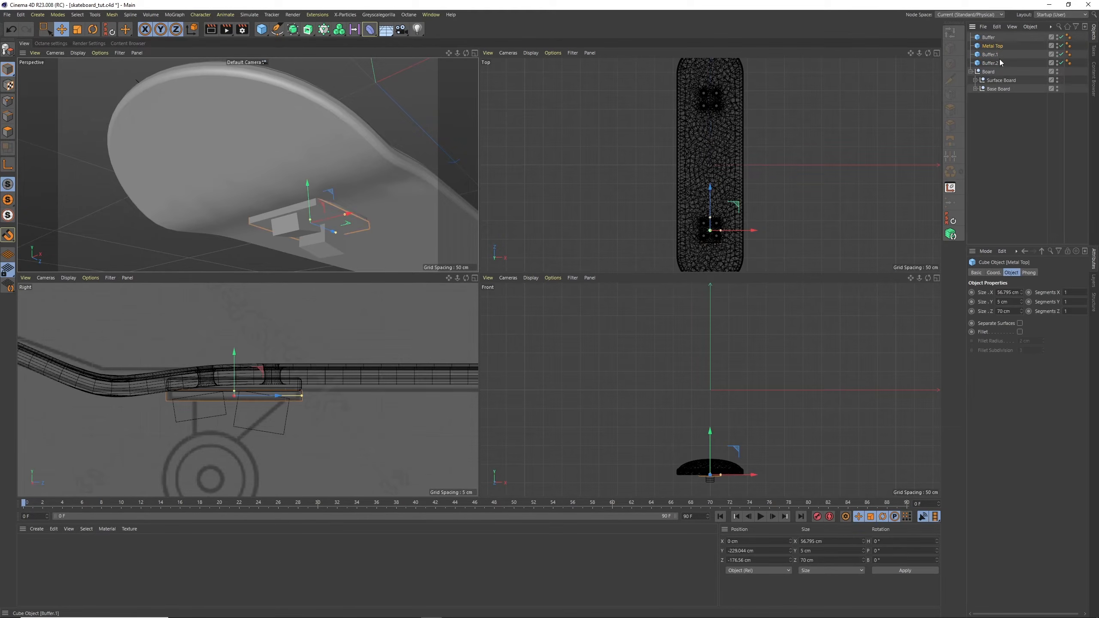
left_click(340, 34, "alt")
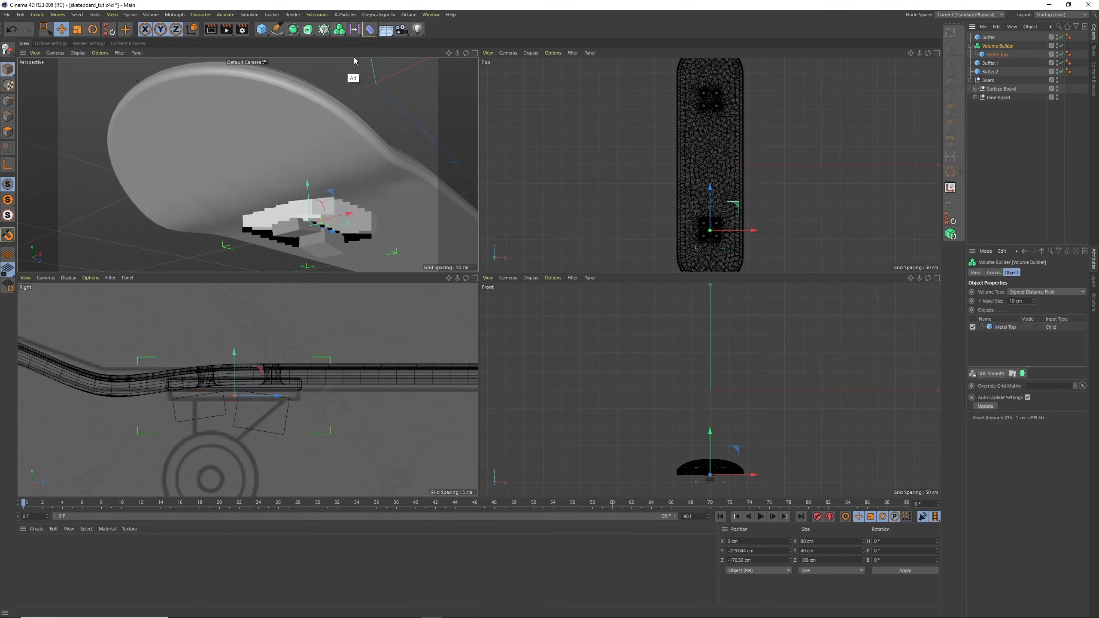
left_click_drag(341, 34, 371, 62)
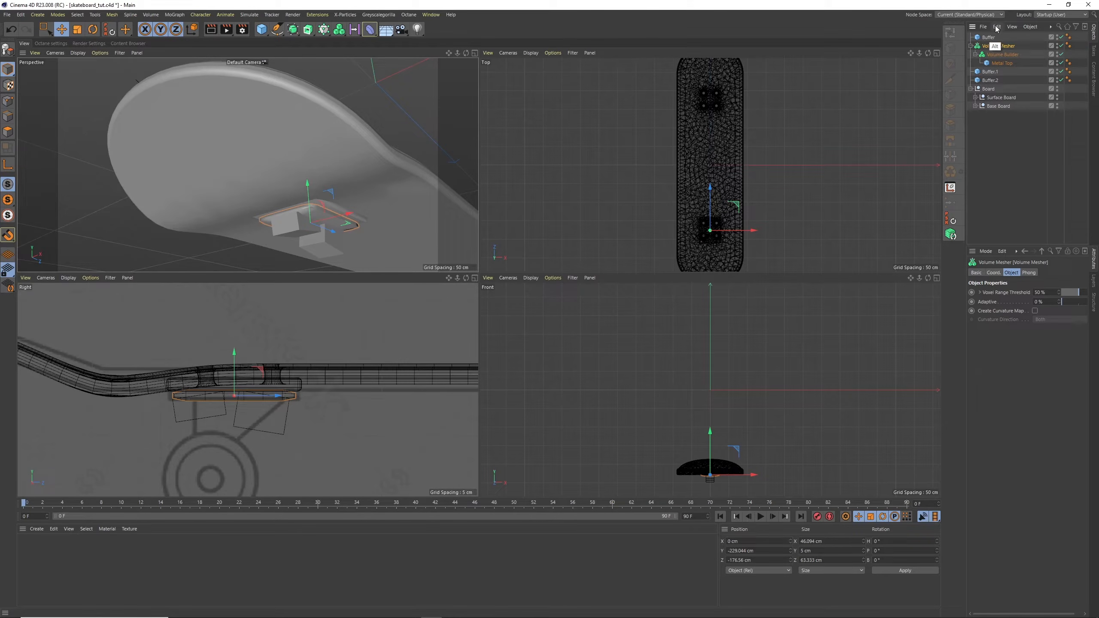
Add Buffer.1 and Buffer.2 to the Volume Builder and display the Right view in Gouraud Shading (Lines)
left_click(474, 277)
left_click(989, 80)
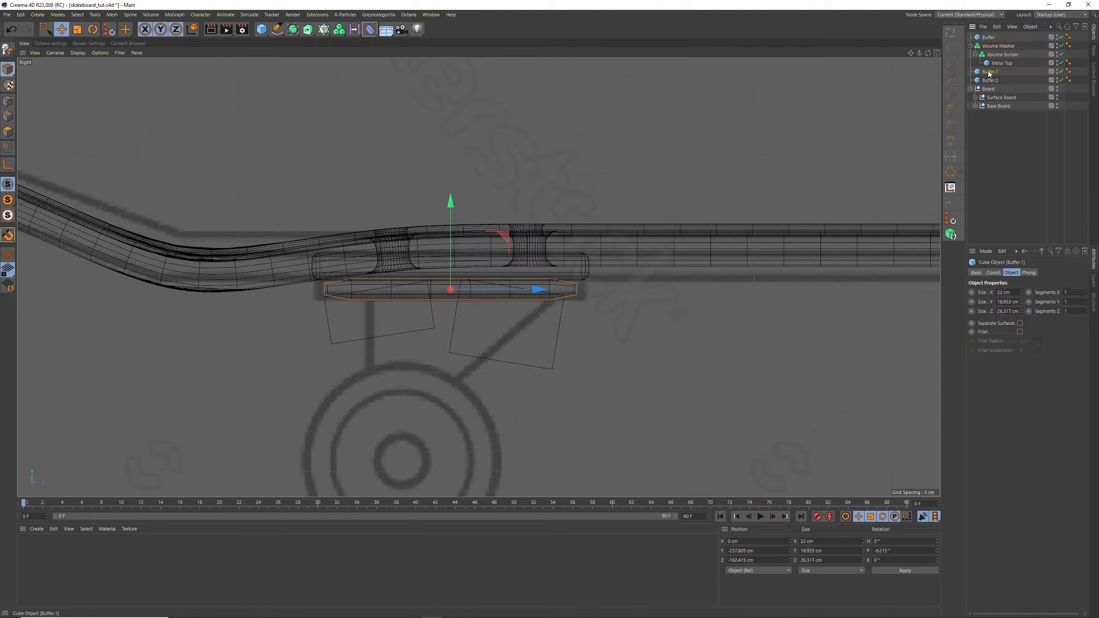
left_click(986, 72, "shift")
left_click_drag(996, 64, 994, 65)
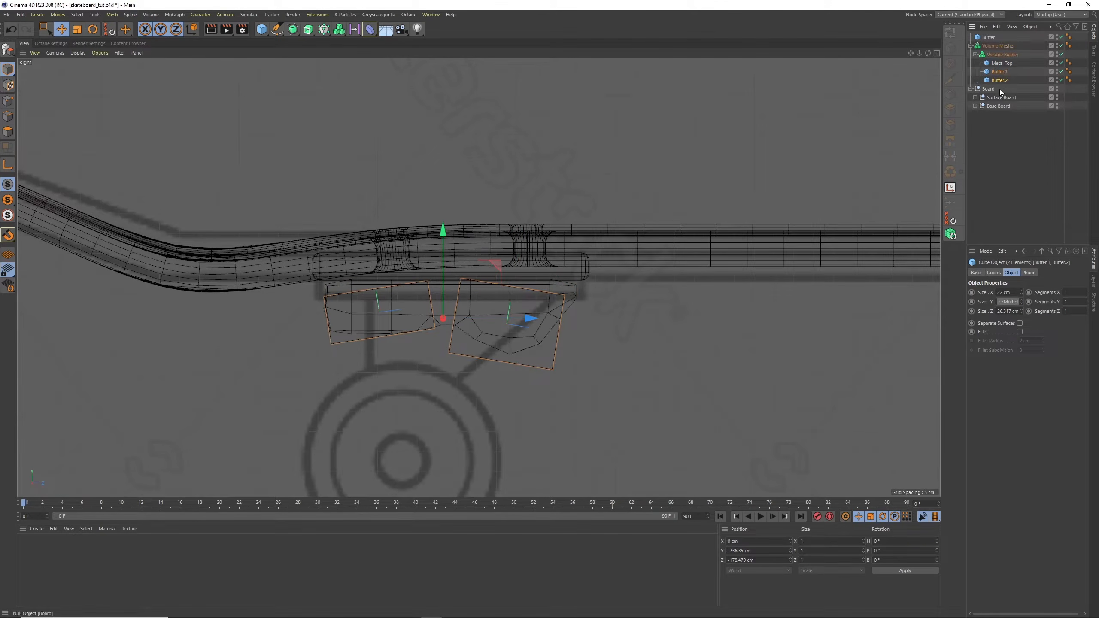
left_click(79, 52)
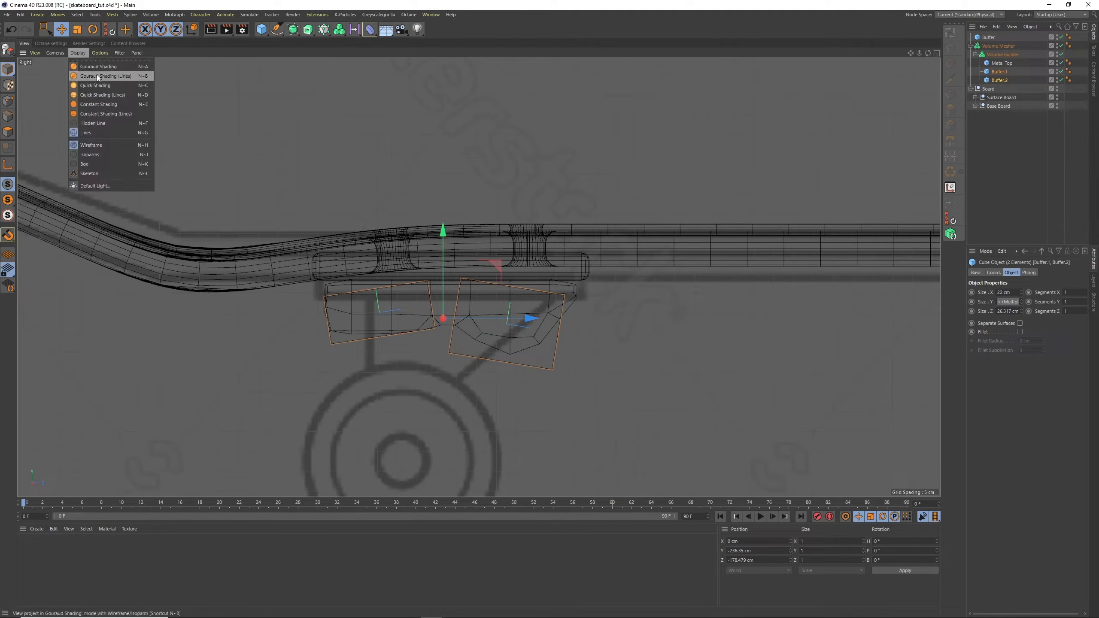
left_click(112, 87)
Set the Volume Builder's voxel size to 1 cm and add an SDF Smooth filter above its objects
left_click(1003, 55)
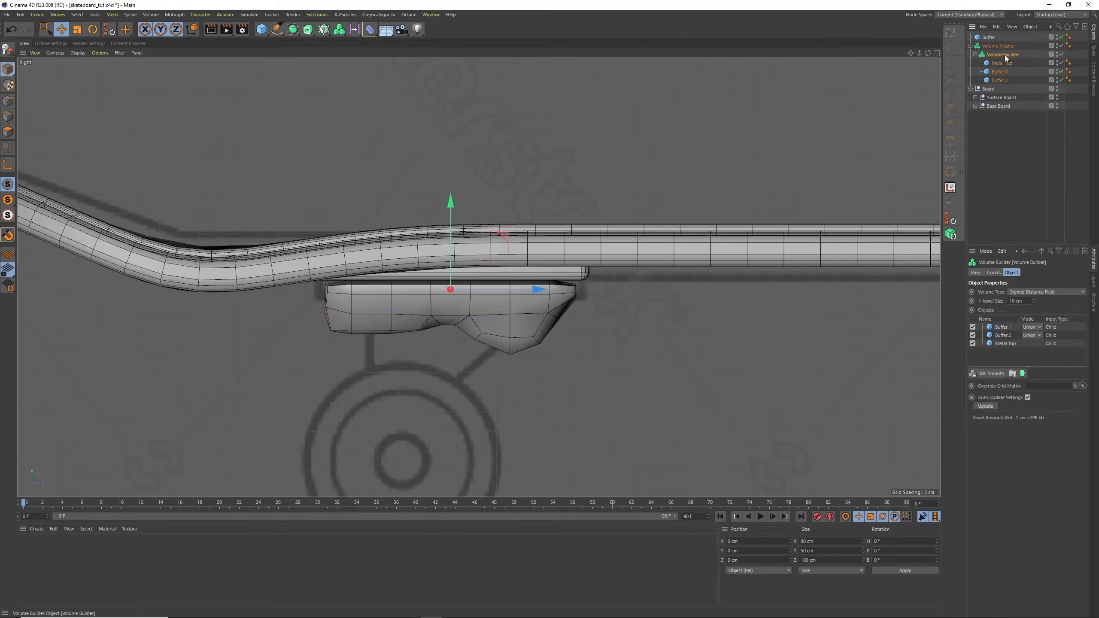
left_click_drag(1028, 301, 937, 155)
type("1")
key("Return")
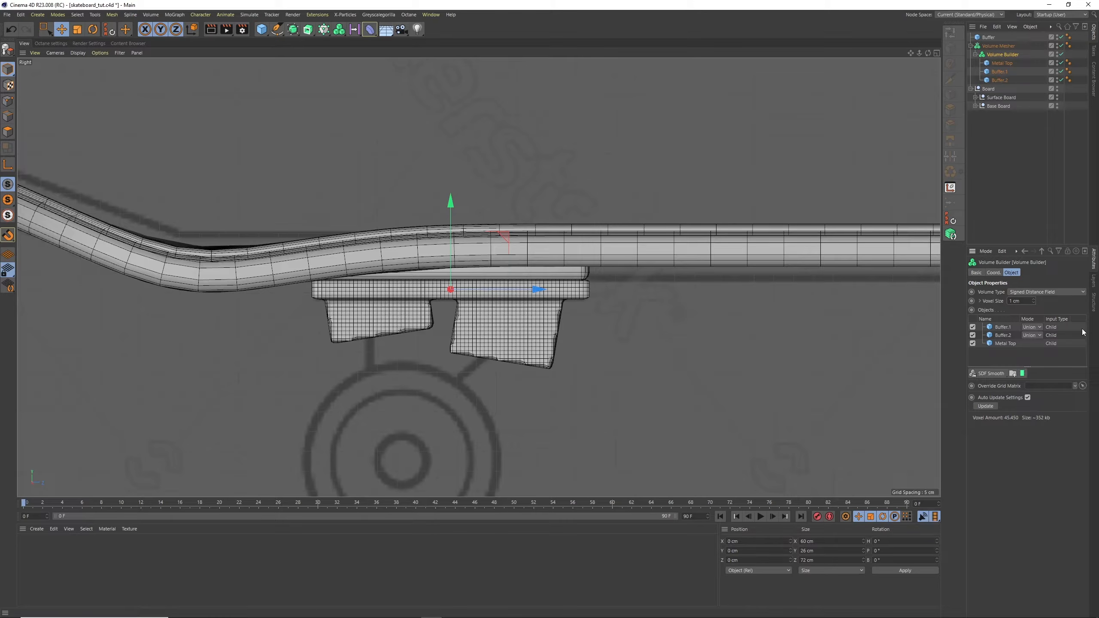
left_click(983, 374)
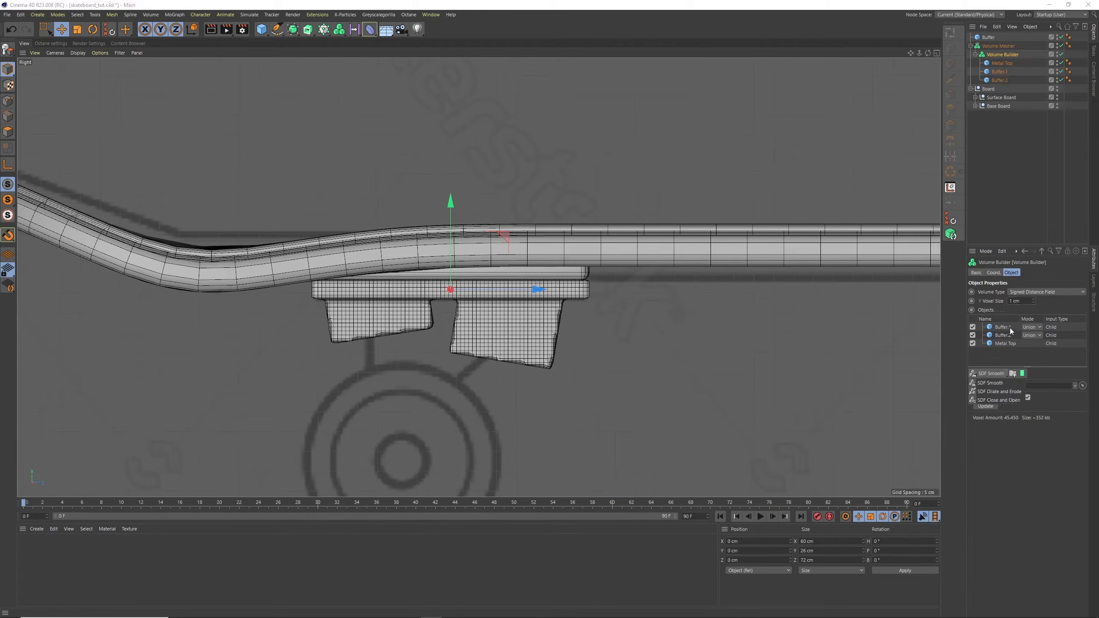
left_click(992, 383)
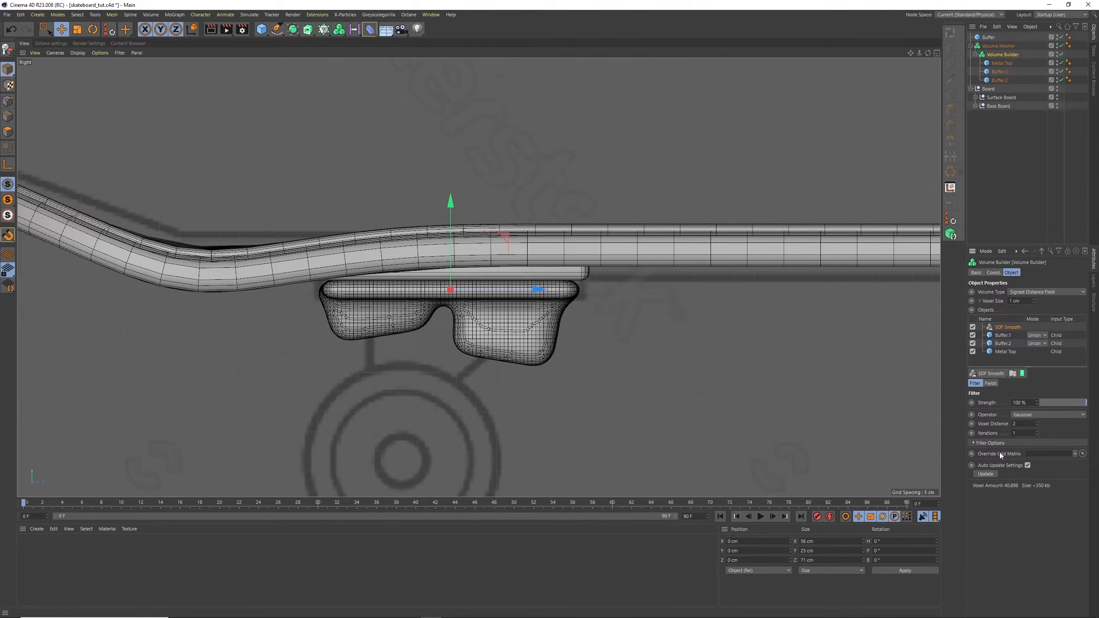
Shorten Buffer.2 to about 20.7 cm in Size Z and lower it slightly beneath the plate
left_click(1001, 64)
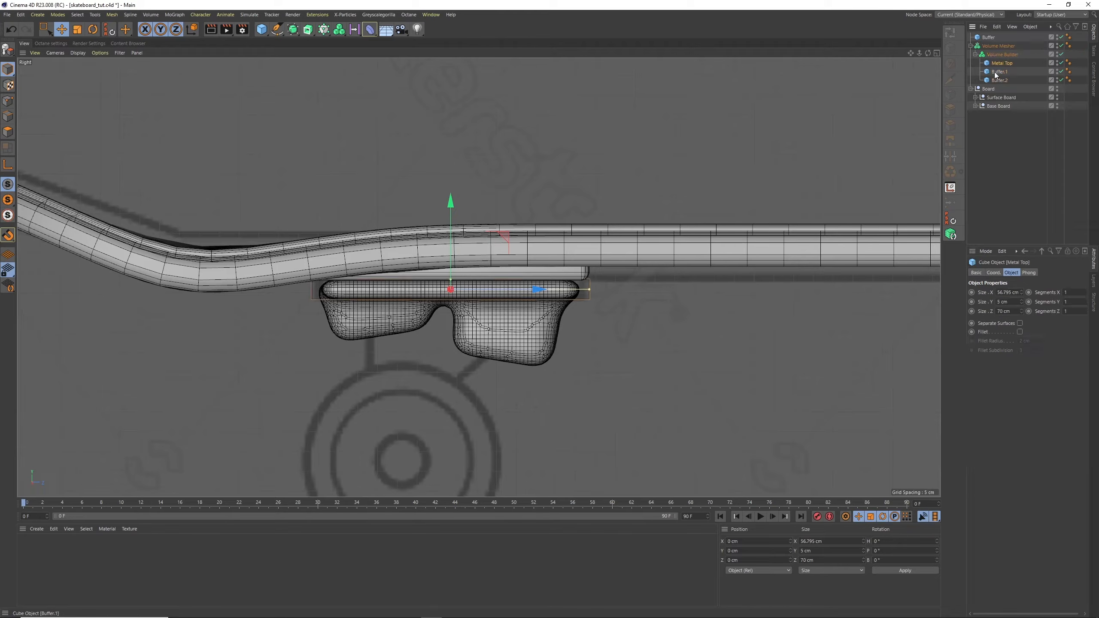
left_click(999, 72)
left_click(999, 80)
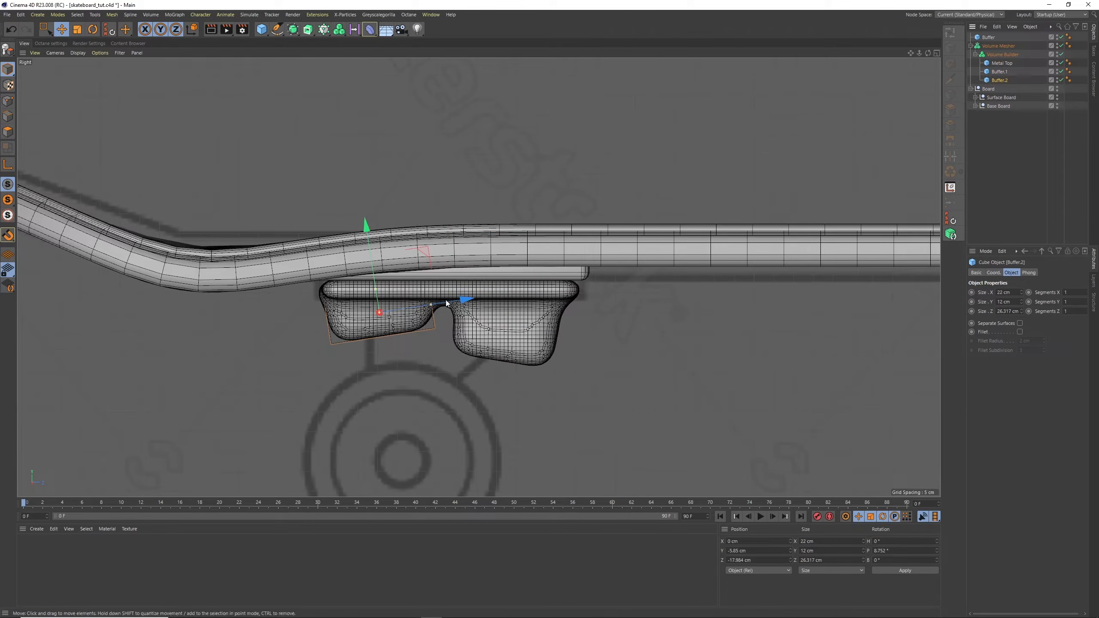
left_click_drag(468, 301, 427, 307)
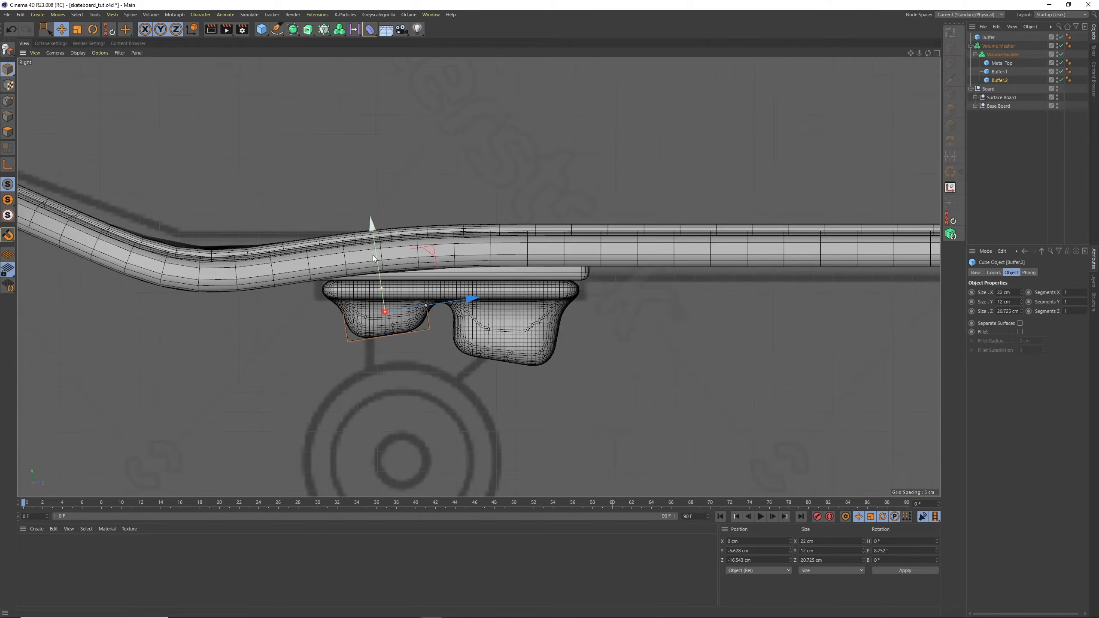
left_click_drag(372, 224, 374, 238)
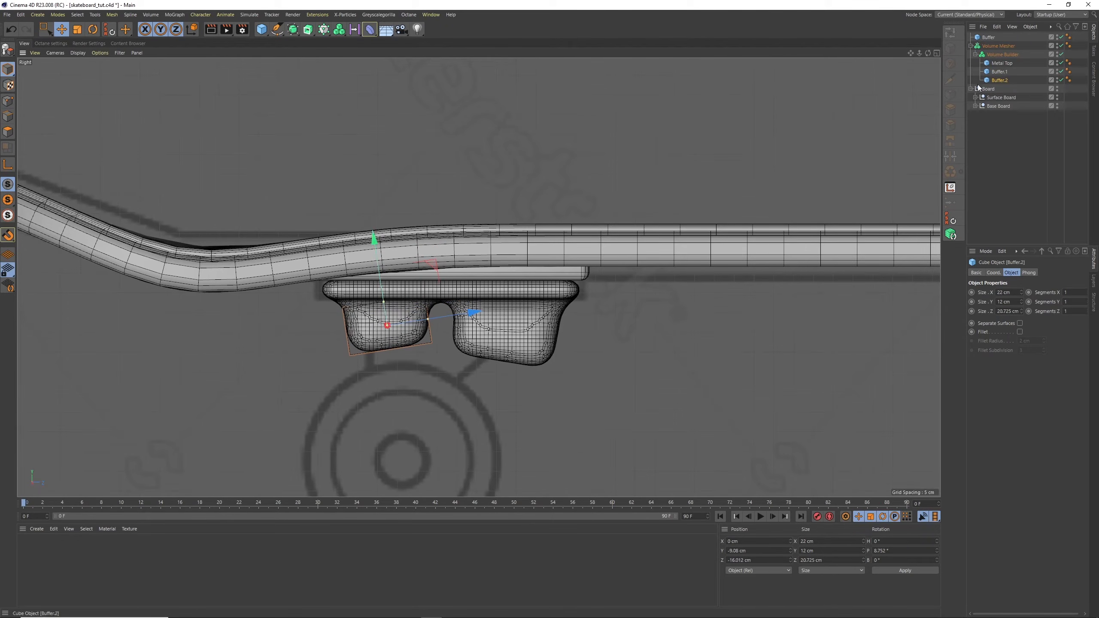
Set Metal Top's Size Y to 7 cm and shift the plate down about 0.5 cm
left_click(1001, 62)
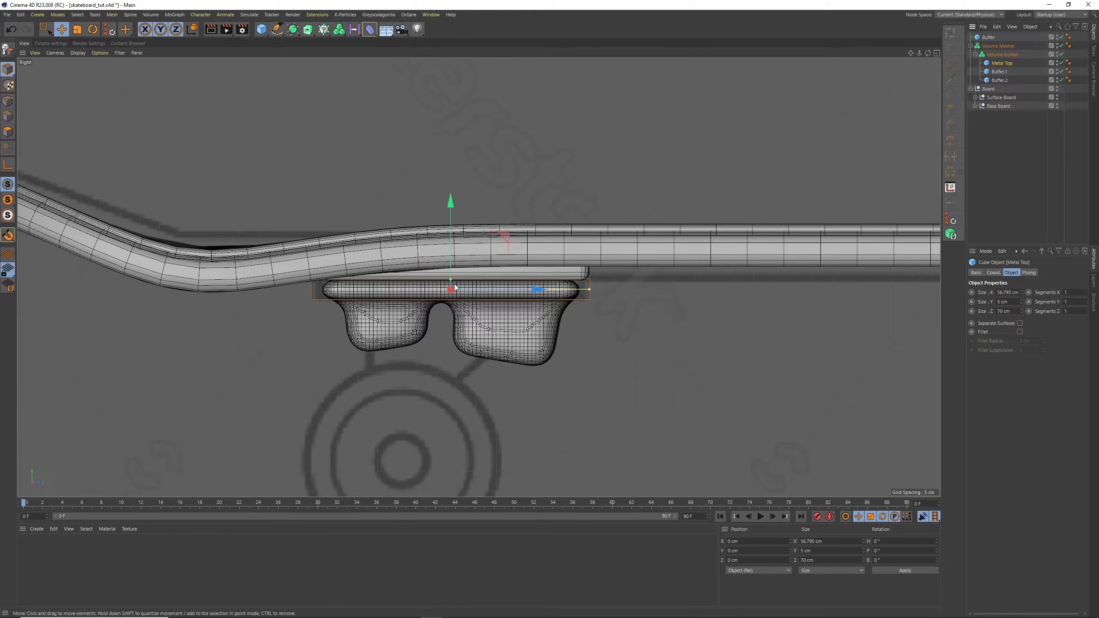
left_click_drag(451, 279, 452, 275)
key("ctrl+z")
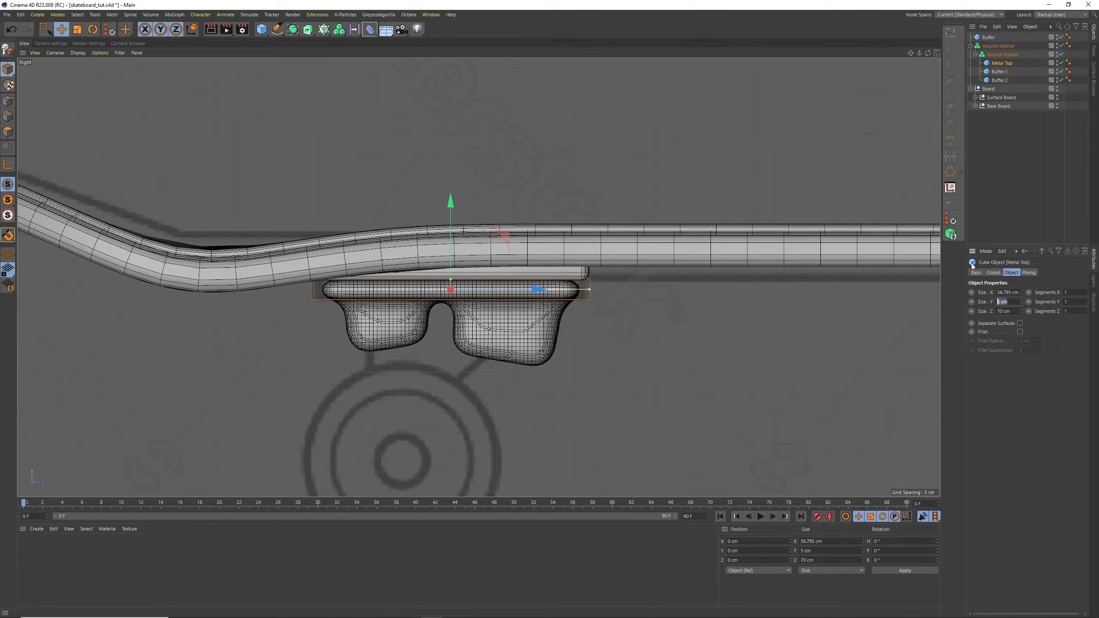
type("7")
key("Return")
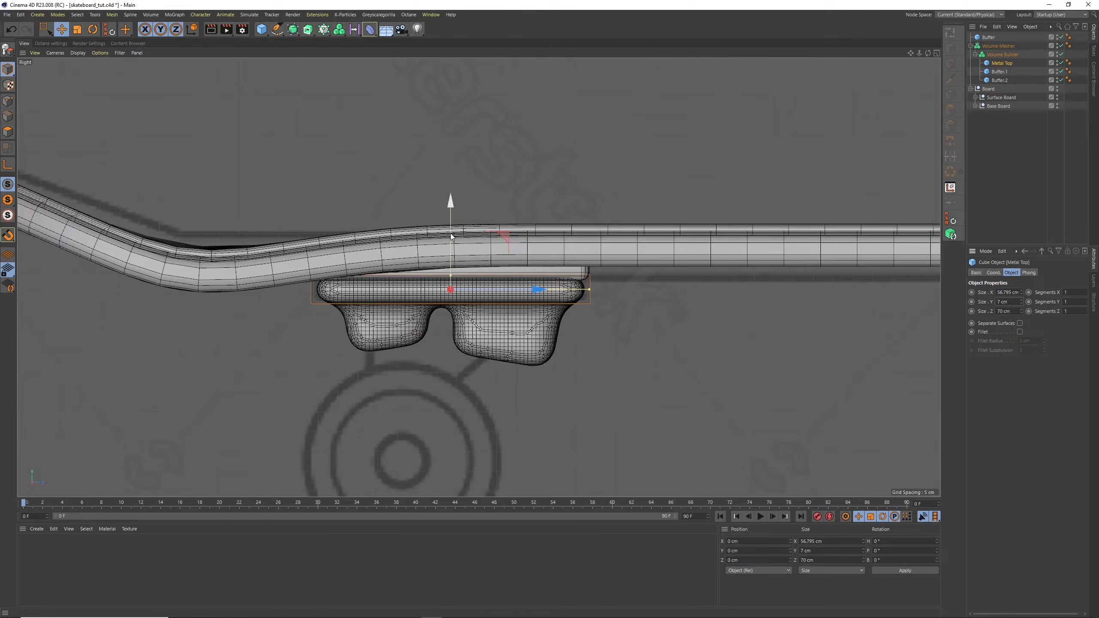
left_click_drag(450, 236, 450, 235)
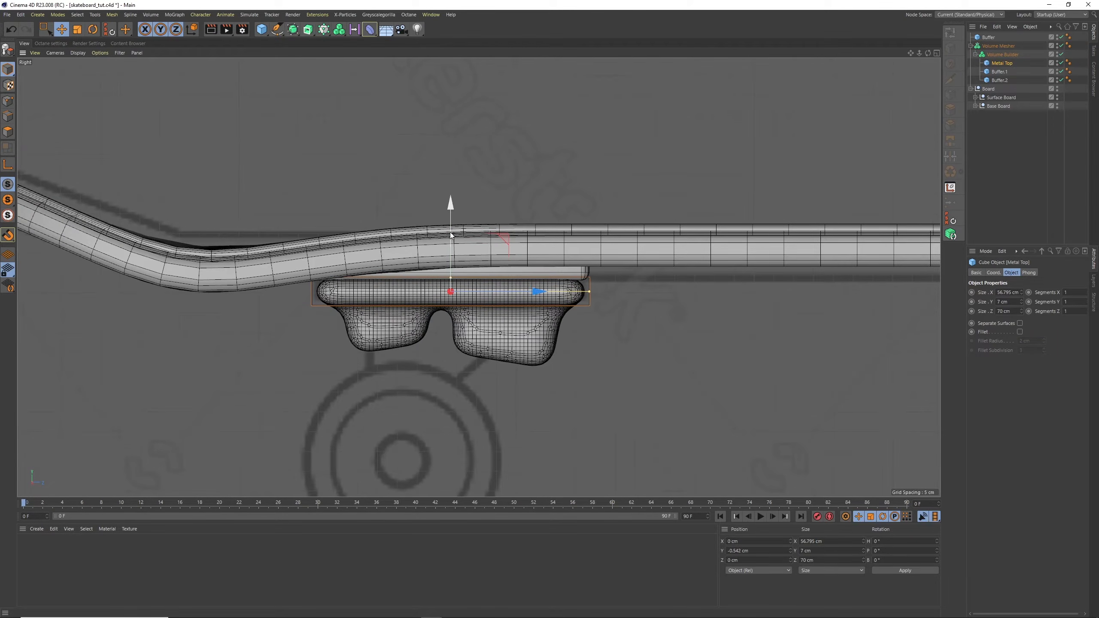
Rotate Buffer.1 to a steeper tilt beneath the plate in the Right view, then clear the selection
left_click(1001, 74)
left_click(1001, 81)
left_click(1001, 72)
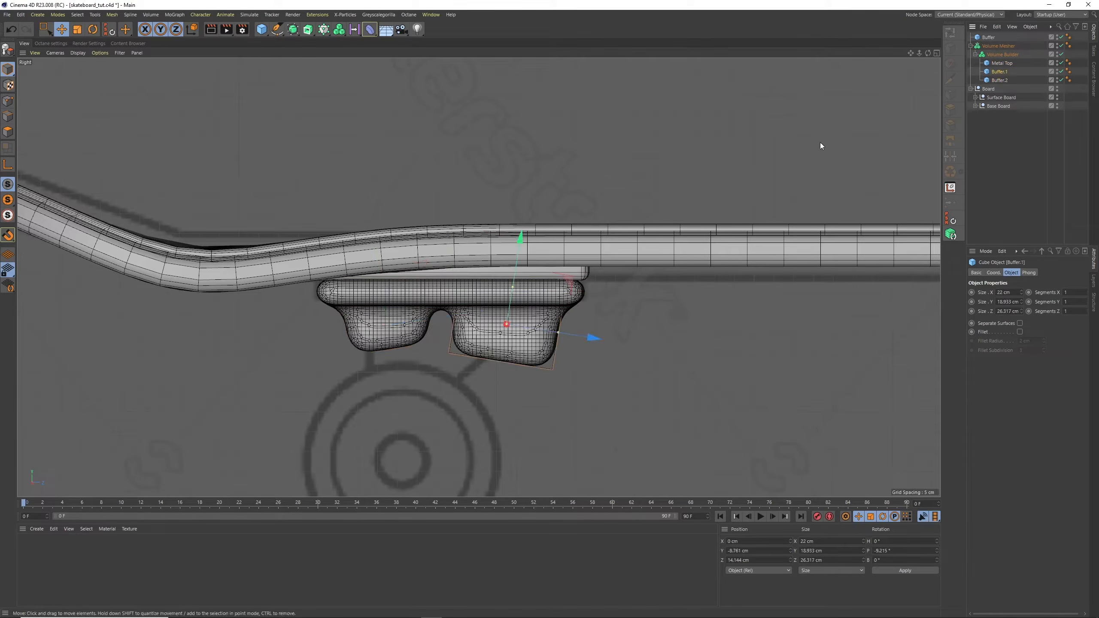
key("r")
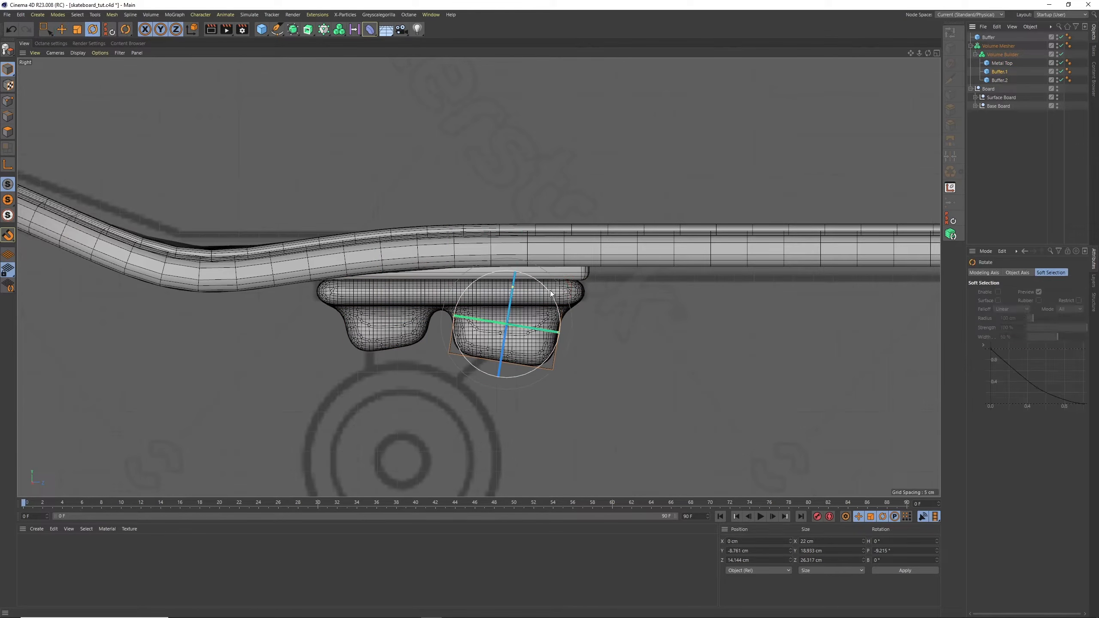
left_click_drag(550, 293, 556, 306)
left_click(990, 130)
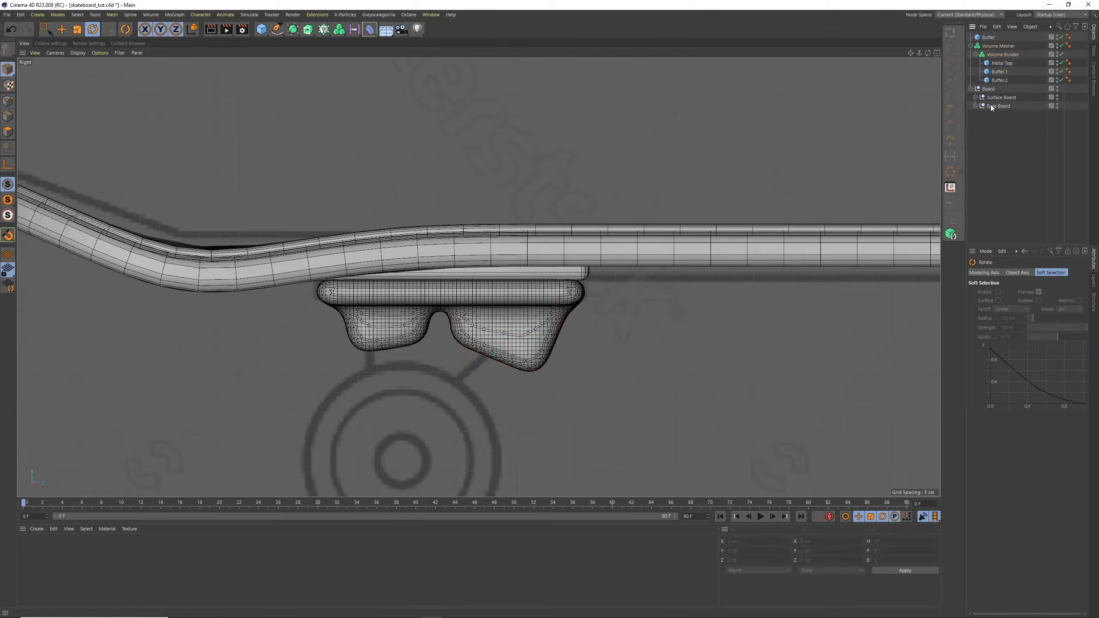
Create a cylinder and set its orientation to +X so its round face shows in the Right view
left_click(262, 29)
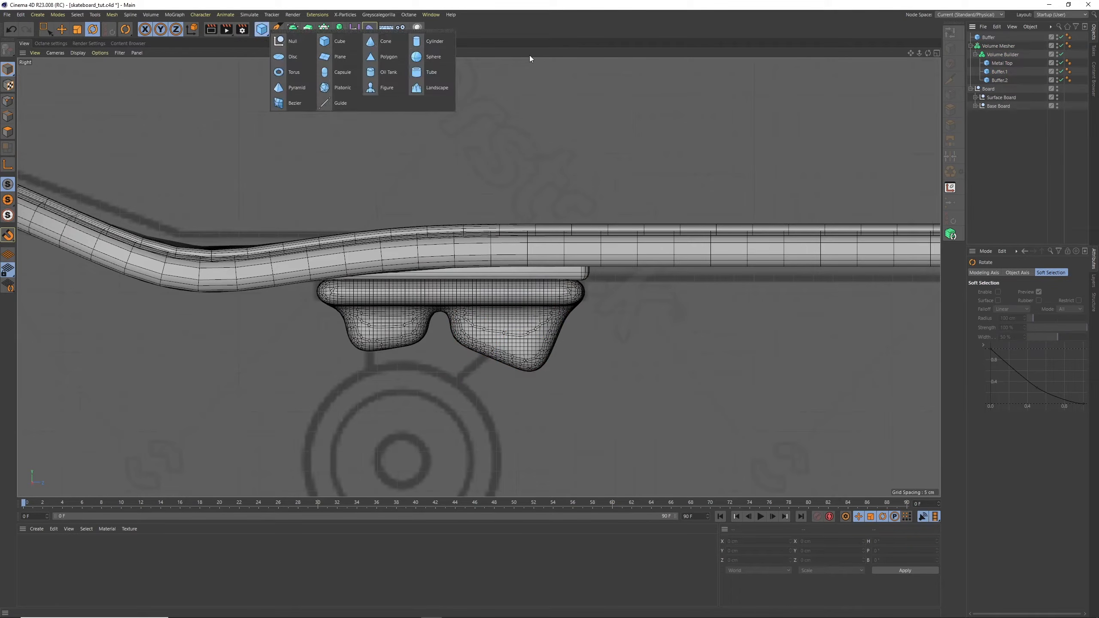
left_click(434, 41)
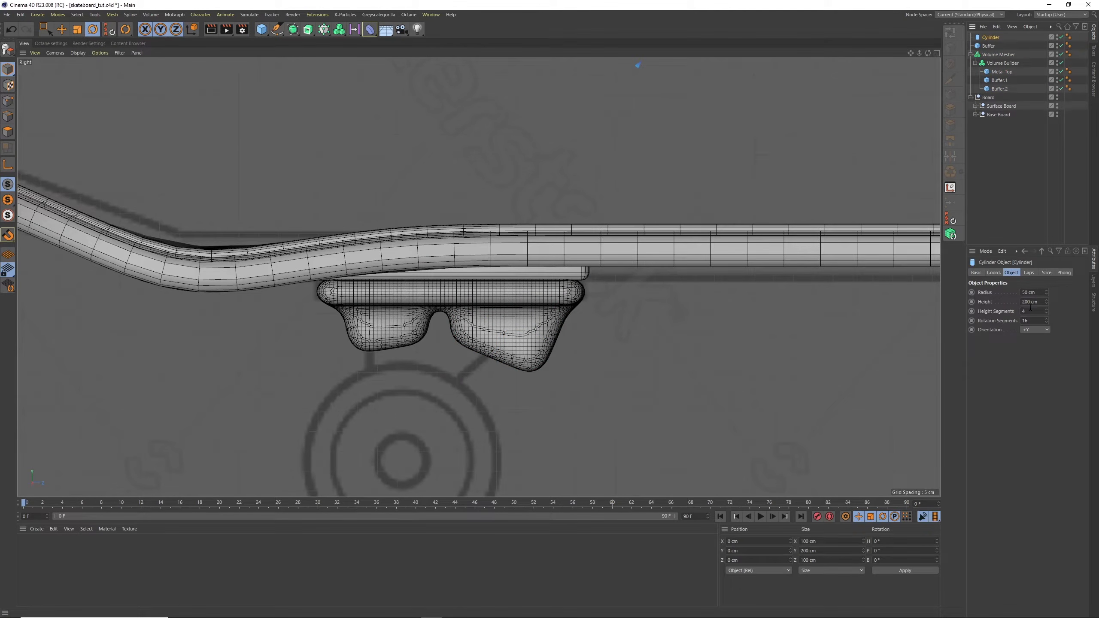
left_click_drag(919, 53, 878, 87)
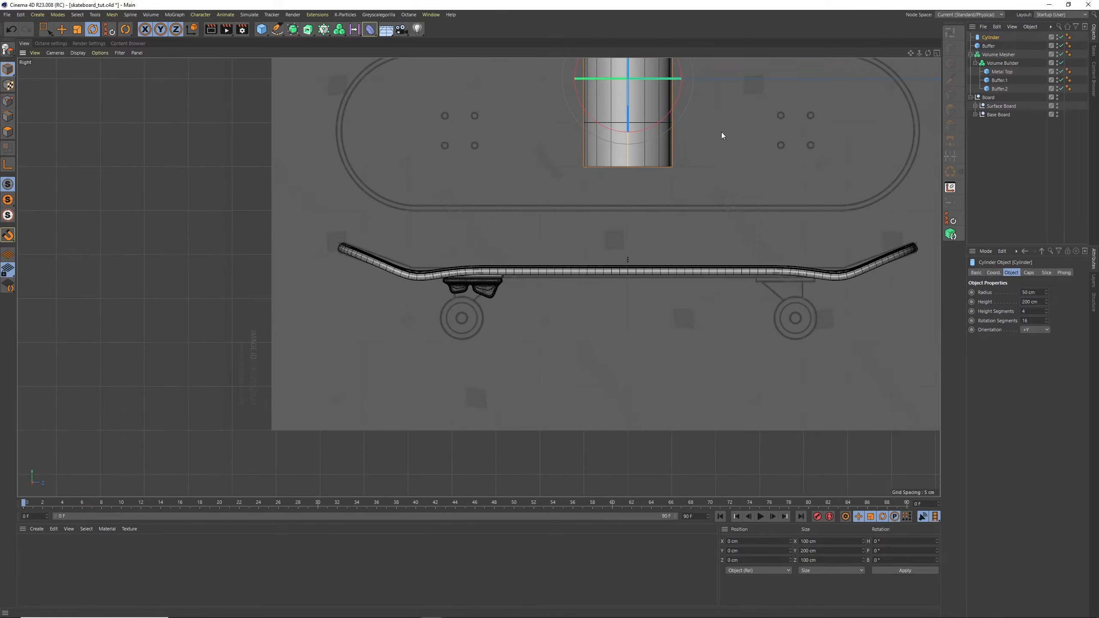
left_click(1035, 330)
left_click(1037, 377)
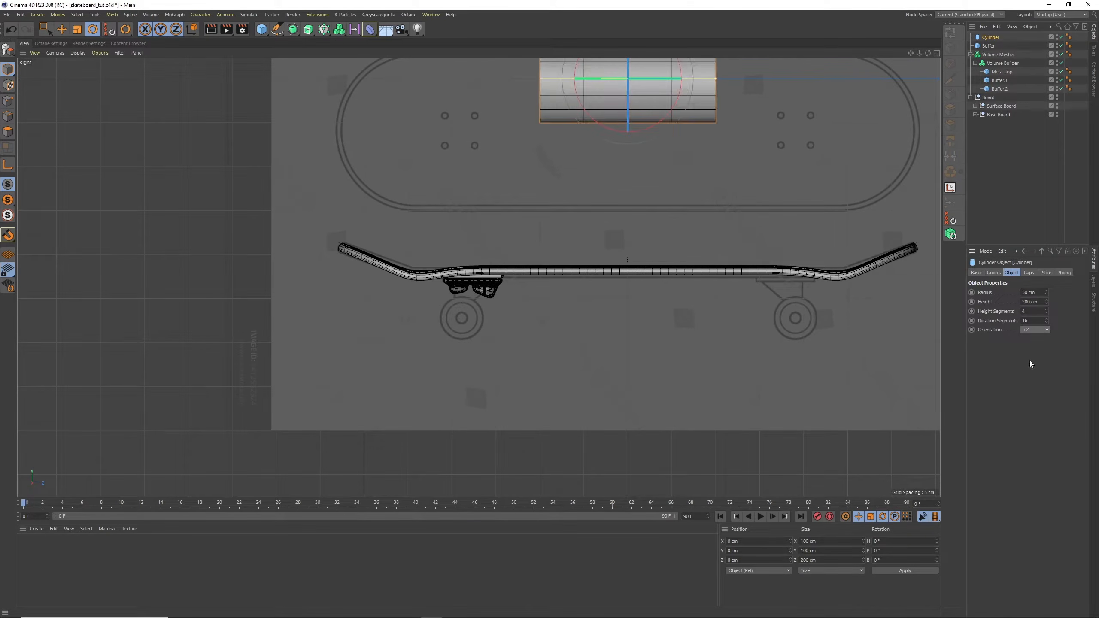
left_click(1035, 329)
left_click(1036, 344)
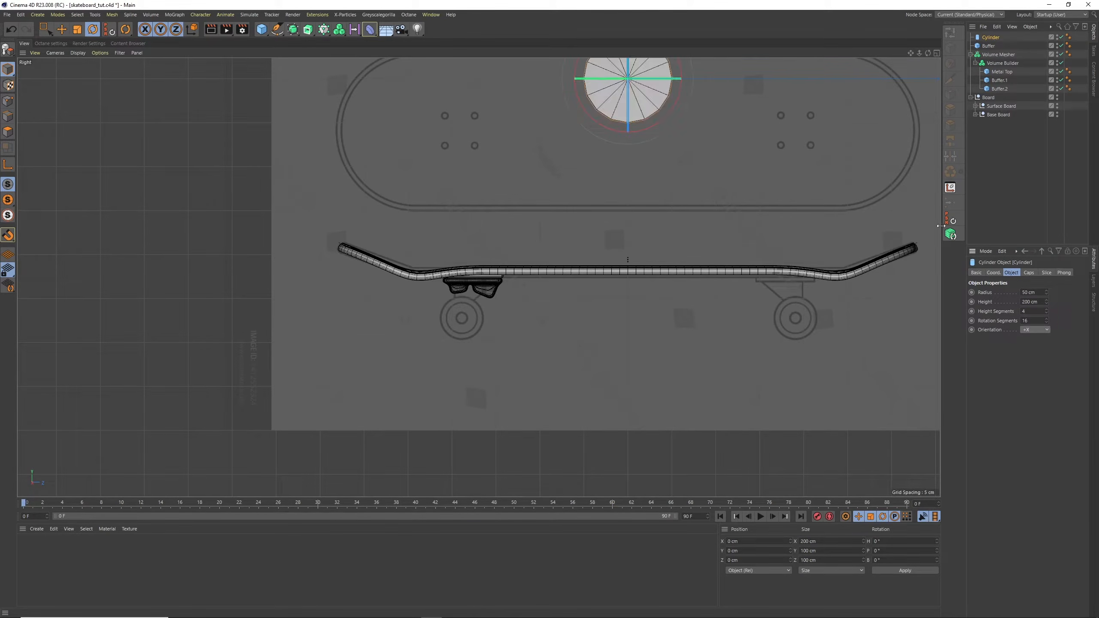
Scale the cylinder to a radius of about 8.65 cm and centre it on the blueprint's wheel hub beneath the truck
left_click(61, 29)
left_click_drag(647, 179, 478, 329)
scroll(480, 325, "up", 5)
key("t")
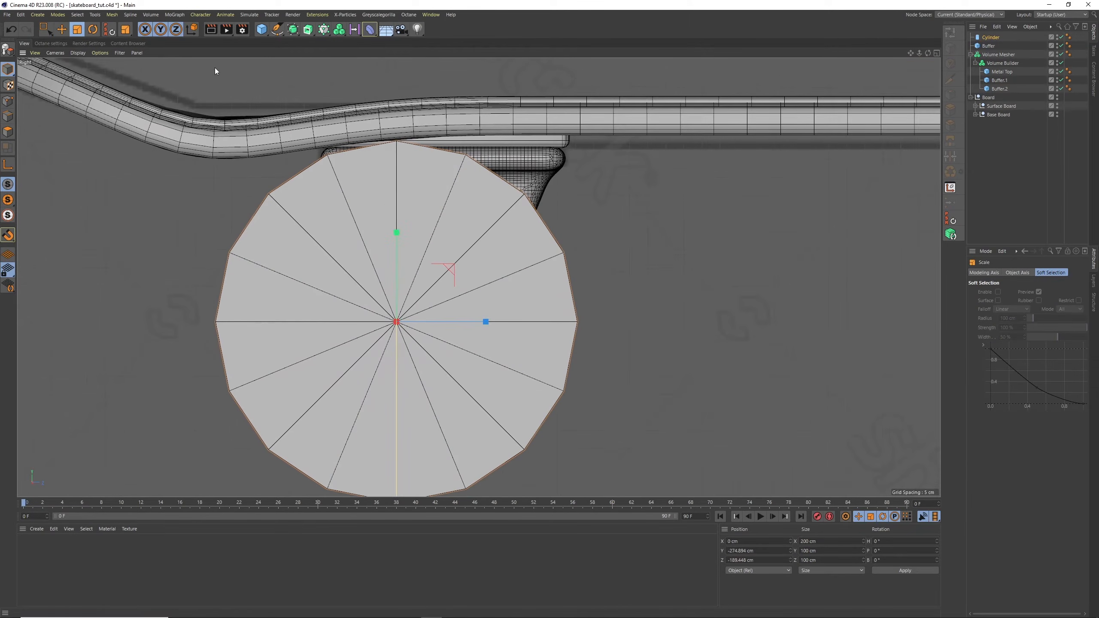
left_click_drag(627, 225, 420, 280)
left_click(61, 29)
mouse_move(322, 303)
left_mouse_down()
mouse_move(347, 307)
mouse_move(327, 291)
left_mouse_up()
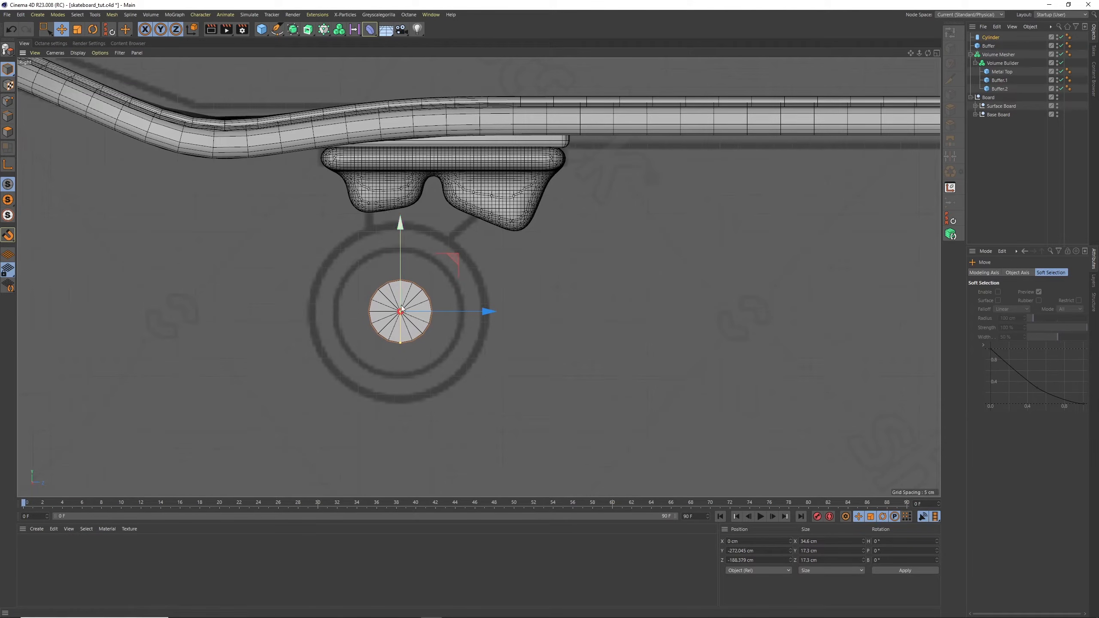
Duplicate the wheel hub cylinder in the object list and activate the Rotate tool
left_click(986, 37)
left_click_drag(990, 41, 990, 37, "ctrl")
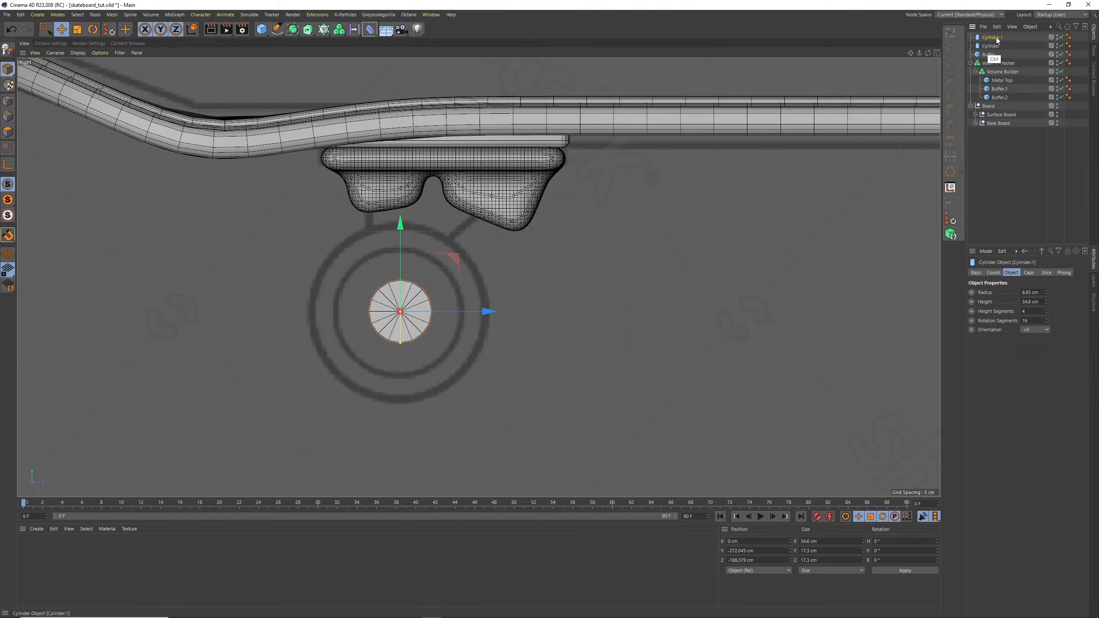
left_click(90, 43)
key("r")
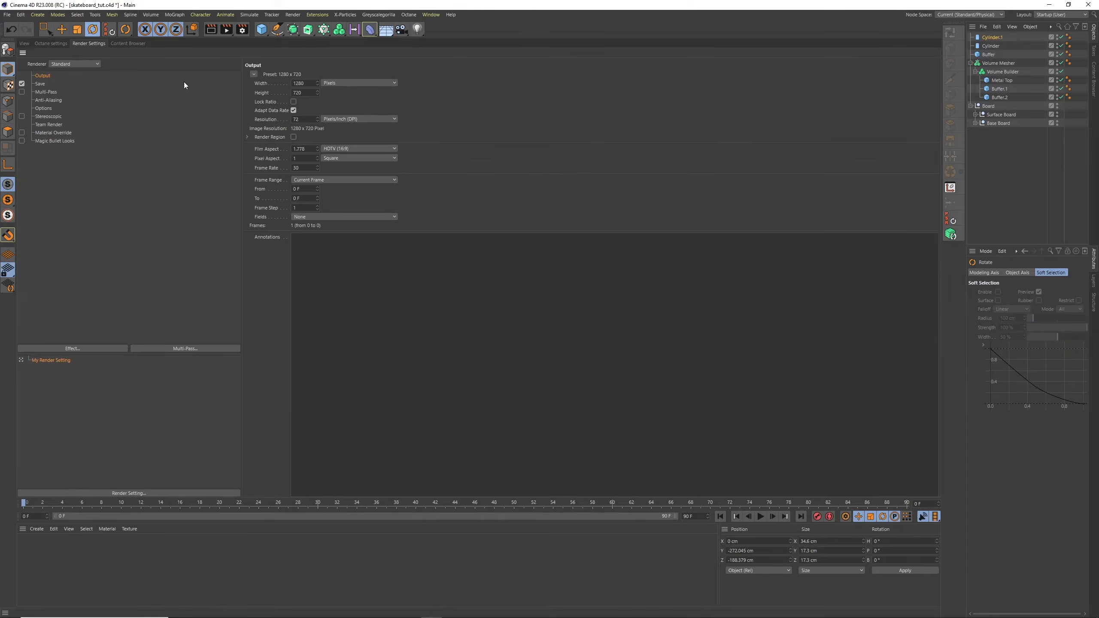
left_click(24, 43)
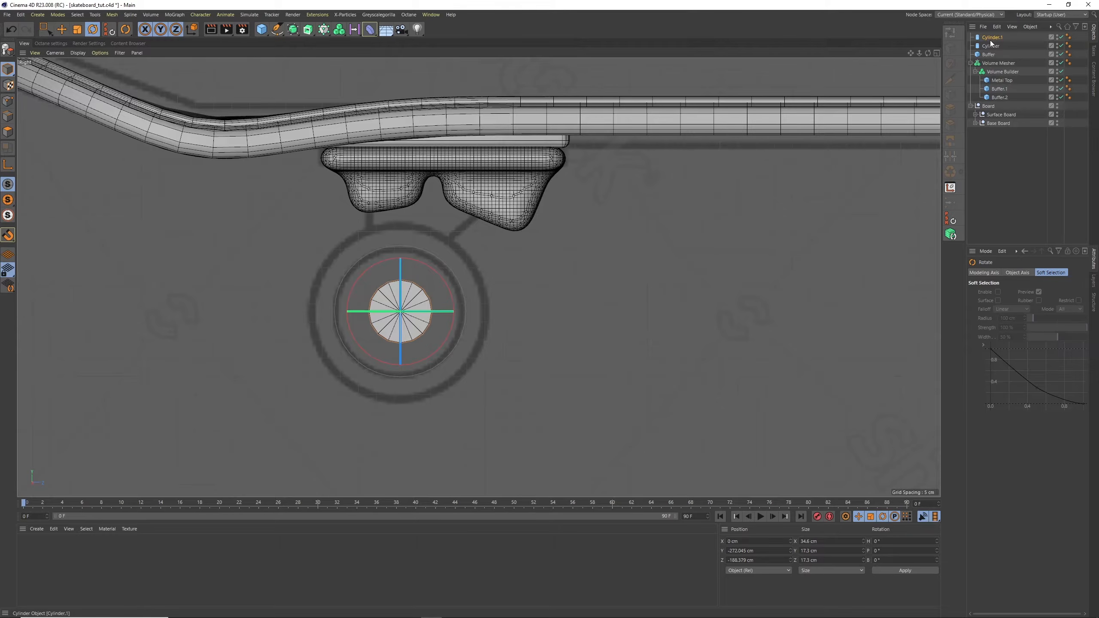
Place the copied cylinder under Buffer.2 in the hierarchy and reset its transform to match Buffer.2's position and tilt
left_click(996, 82)
left_click(997, 90)
left_click(998, 99)
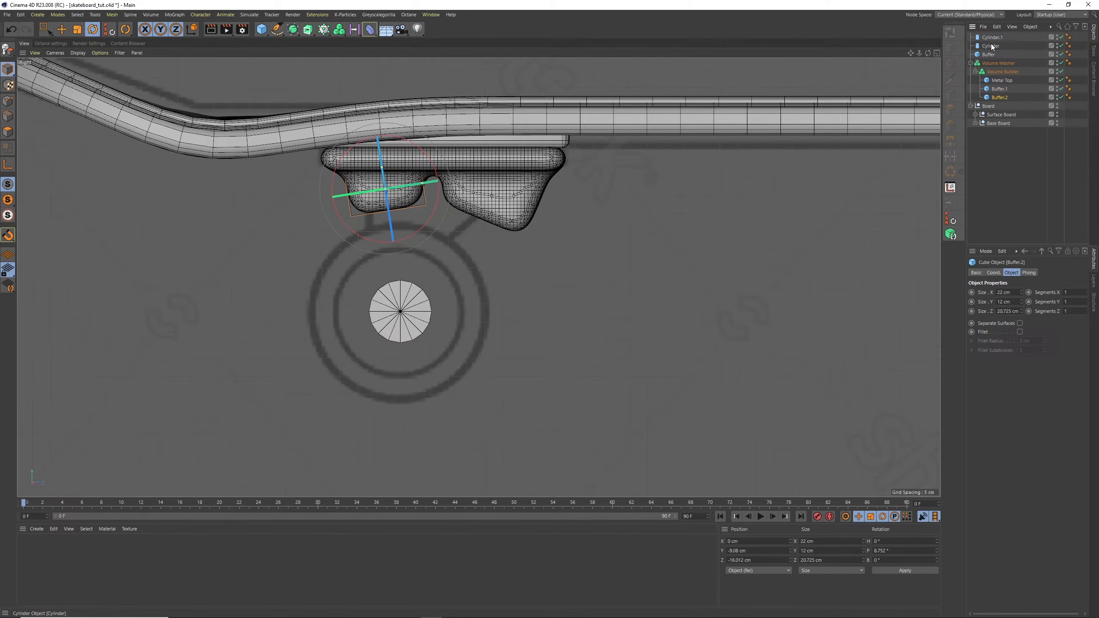
left_click_drag(1002, 98, 1002, 98)
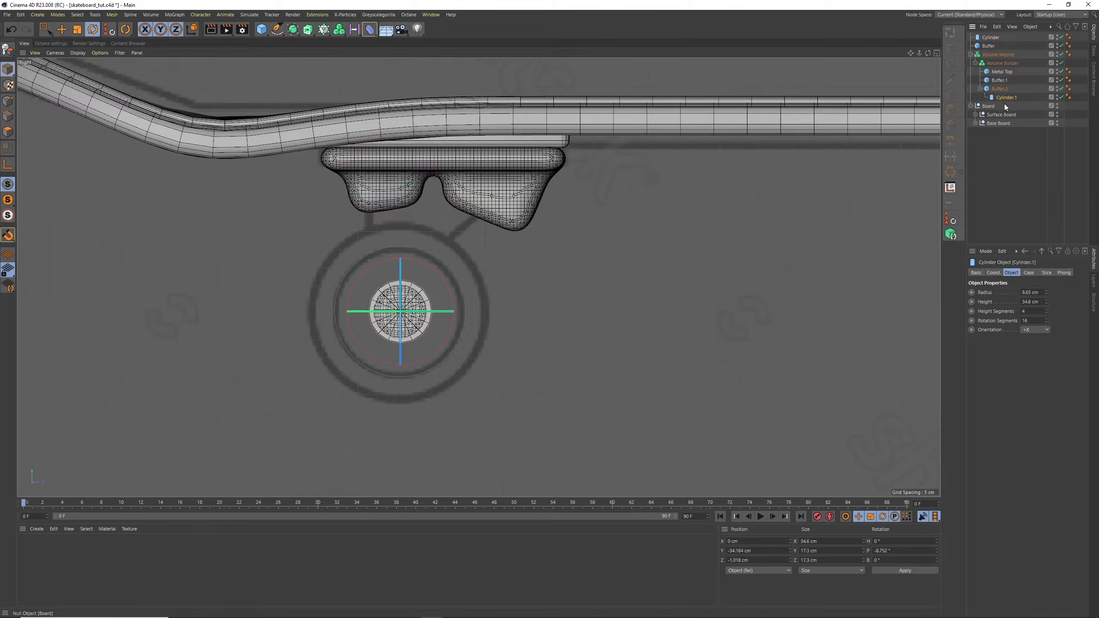
left_click(952, 221)
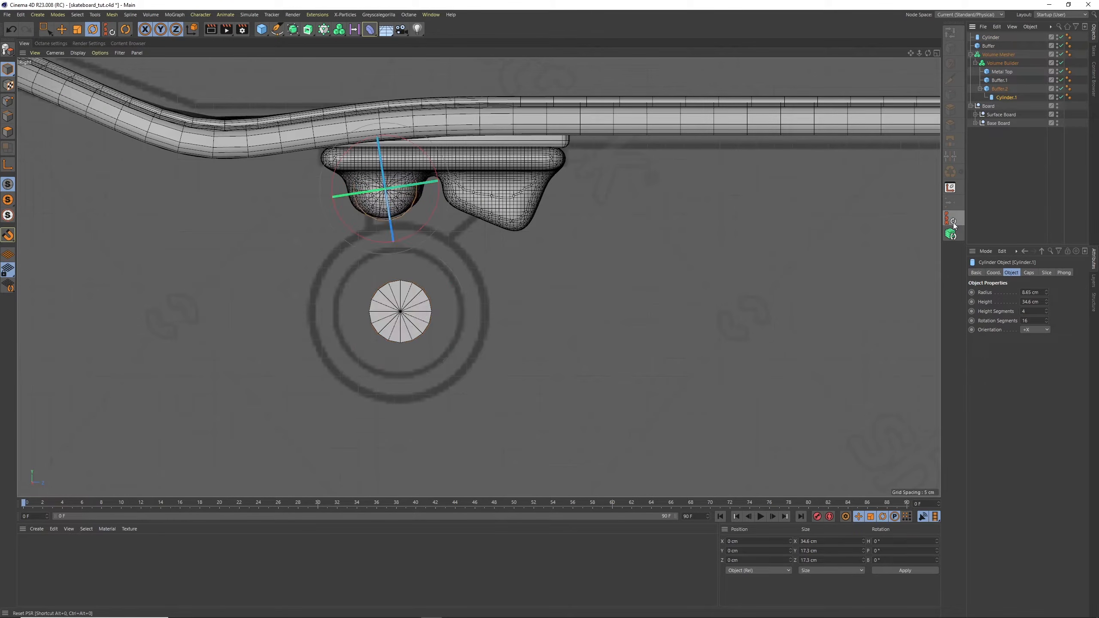
Set the copied cylinder's orientation to +Y and move it out of Buffer.2 to the top level of the hierarchy
left_click(1040, 330)
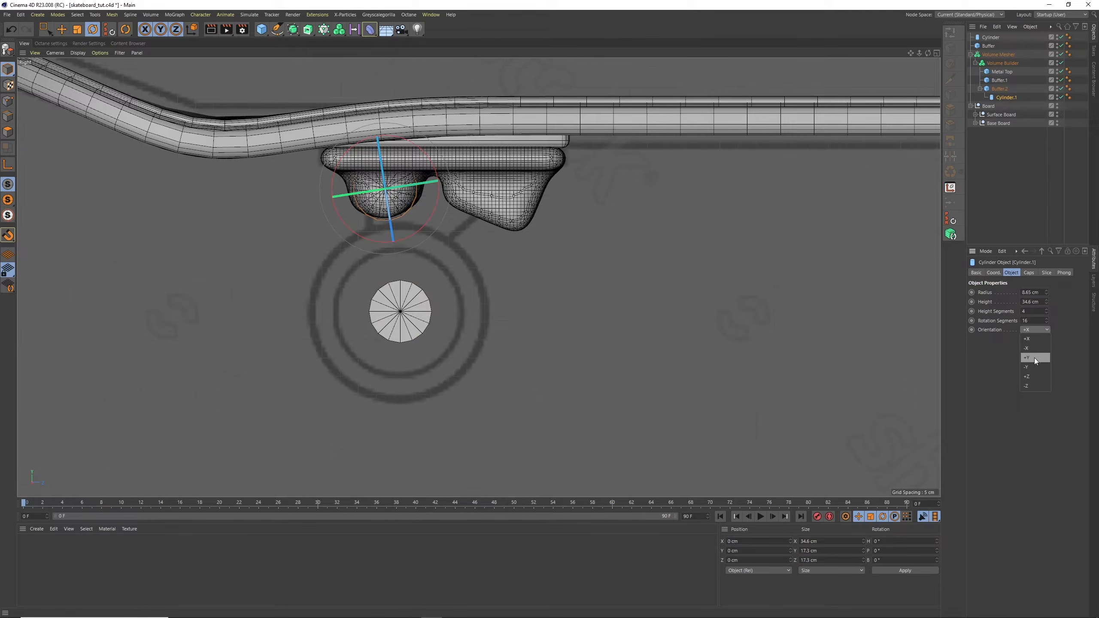
left_click(1035, 358)
left_click_drag(1004, 96, 999, 49)
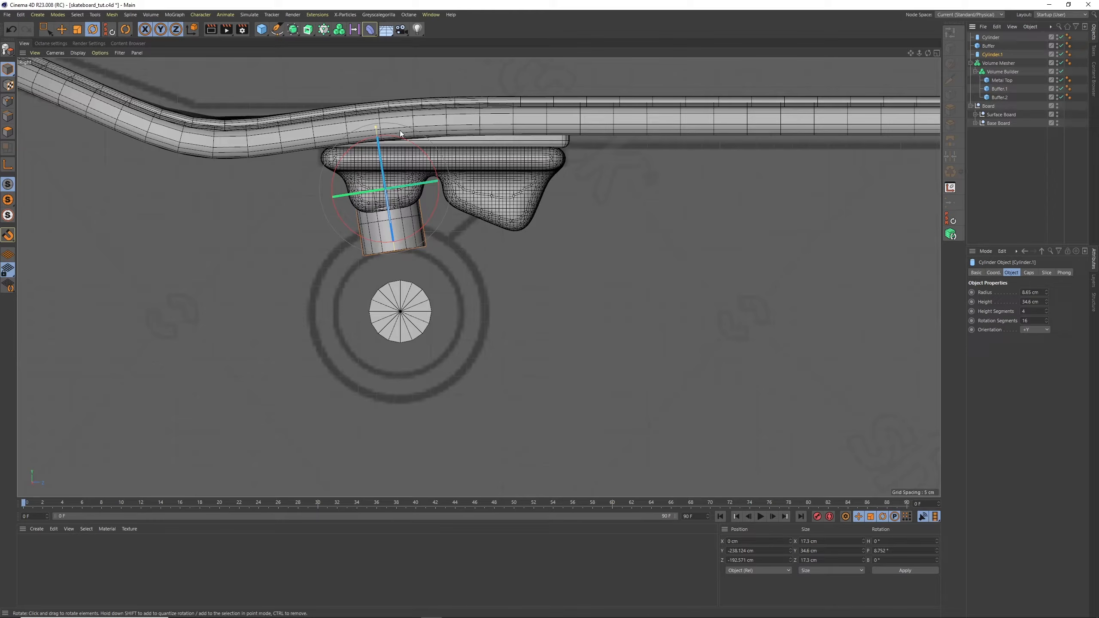
Shift the upright cylinder down its own axis between truck and wheel hub, and scale it down to a radius of about 6.93 cm
left_click(61, 30)
left_click_drag(374, 104, 383, 197)
key("ctrl+z")
left_click_drag(373, 111, 385, 192)
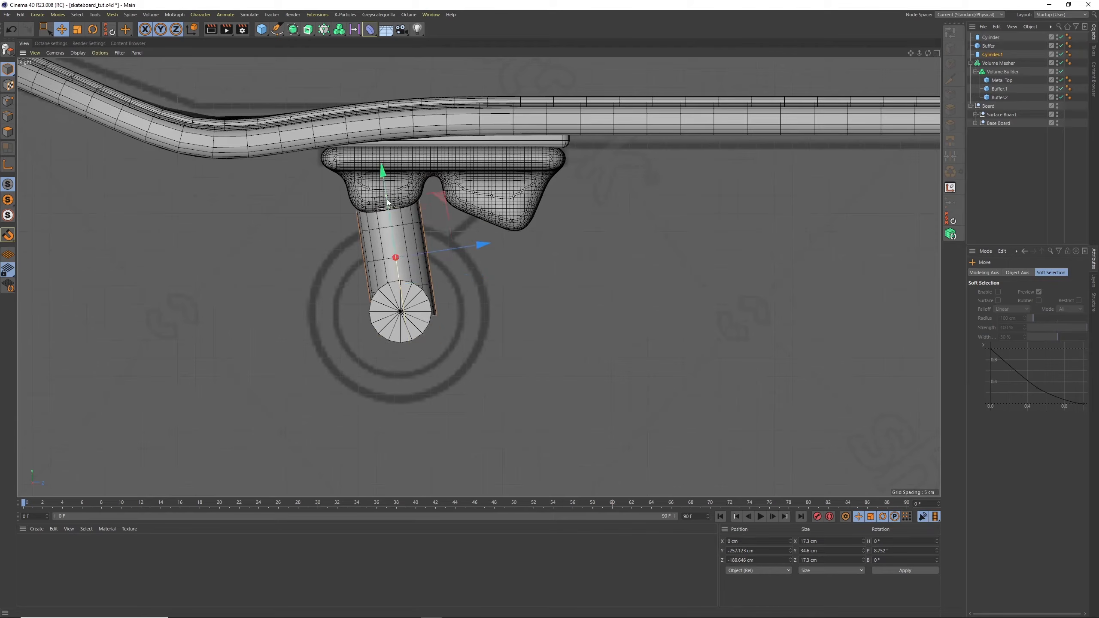
key("t")
left_click_drag(335, 136, 282, 160)
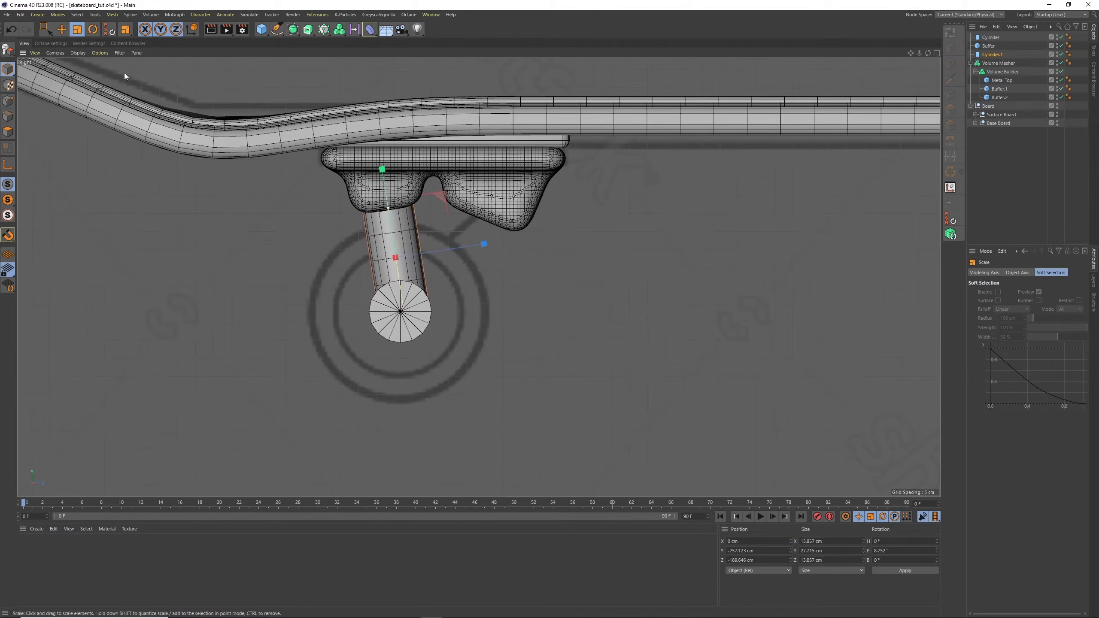
left_click(61, 29)
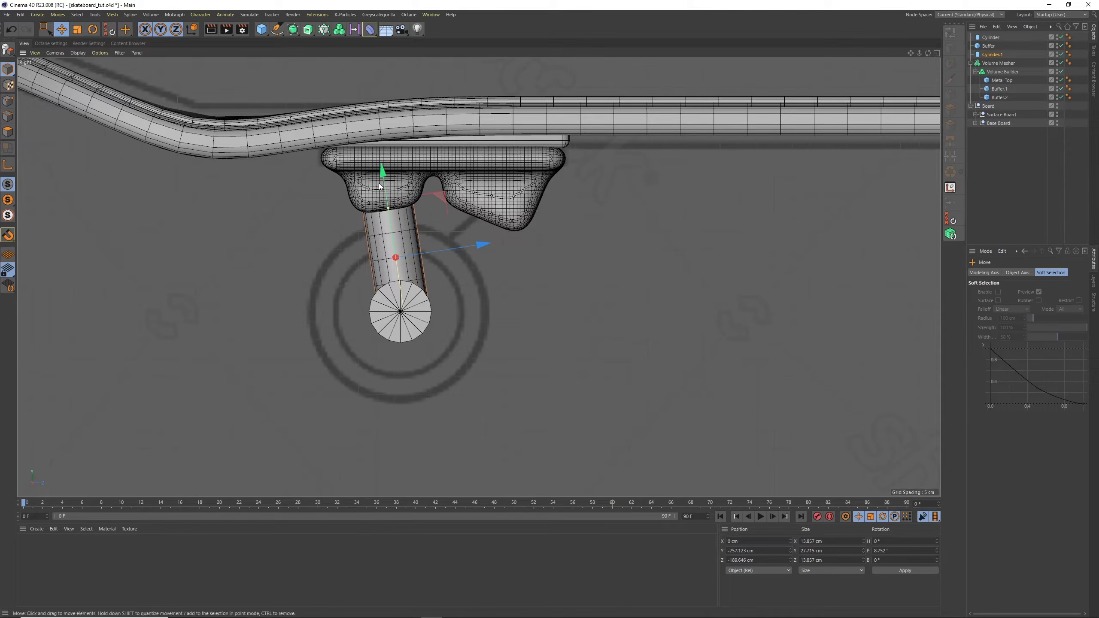
left_click_drag(382, 169, 380, 162)
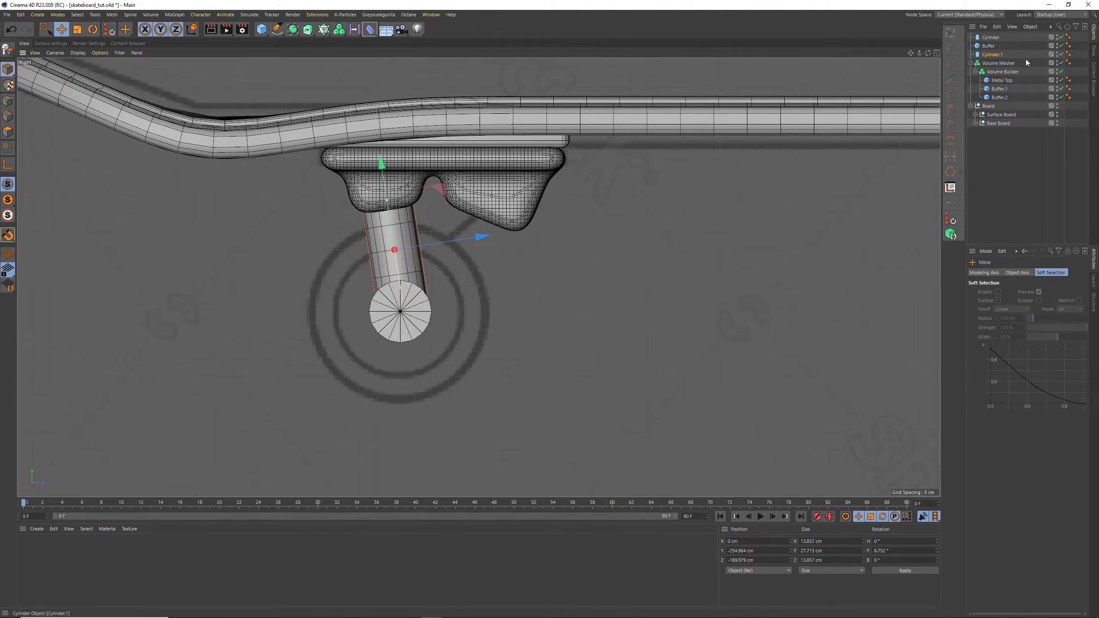
Nudge the wheel hub cylinder about 0.8 cm along Z and lengthen it to a height of about 113.6 cm
left_click(991, 38)
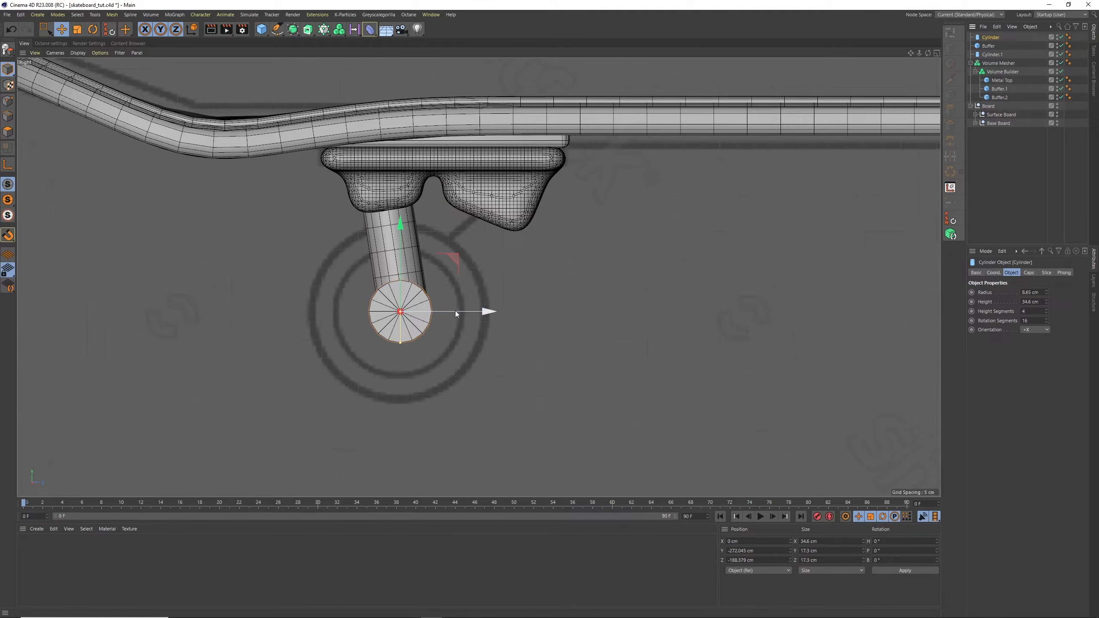
mouse_move(455, 310)
left_mouse_down()
mouse_move(469, 312)
mouse_move(457, 316)
left_mouse_up()
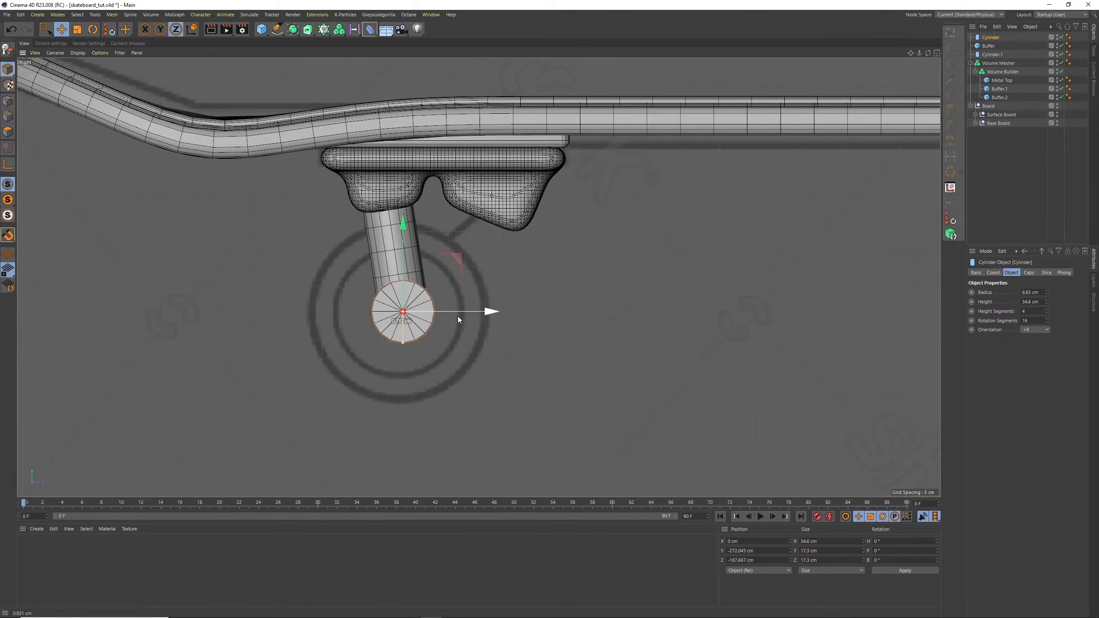
key("F1")
scroll(539, 255, "up", 1)
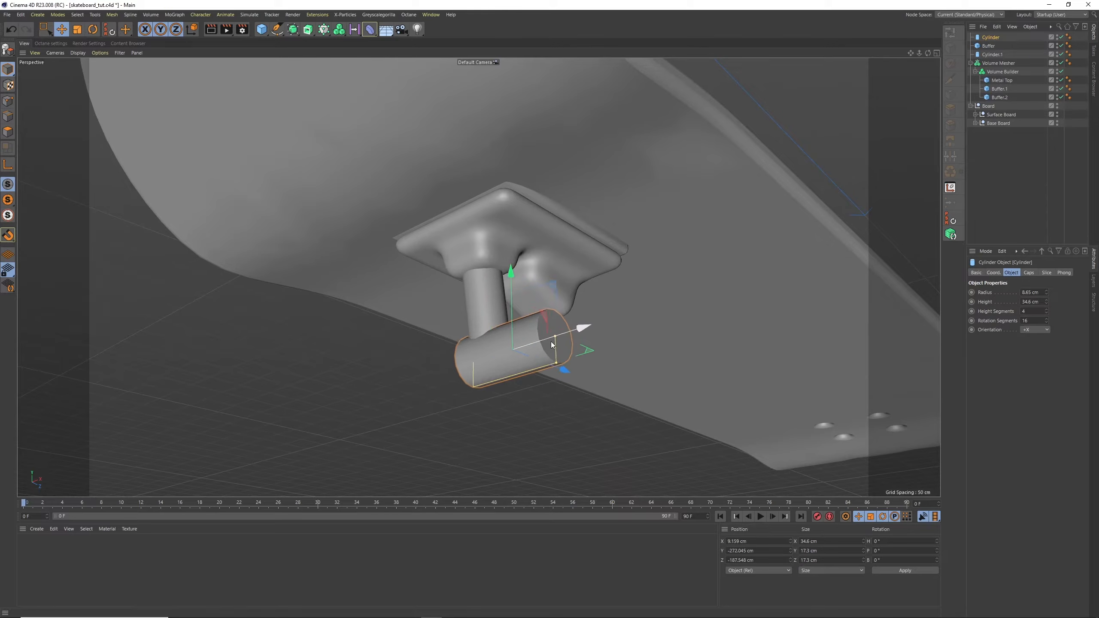
left_click_drag(531, 344, 644, 310)
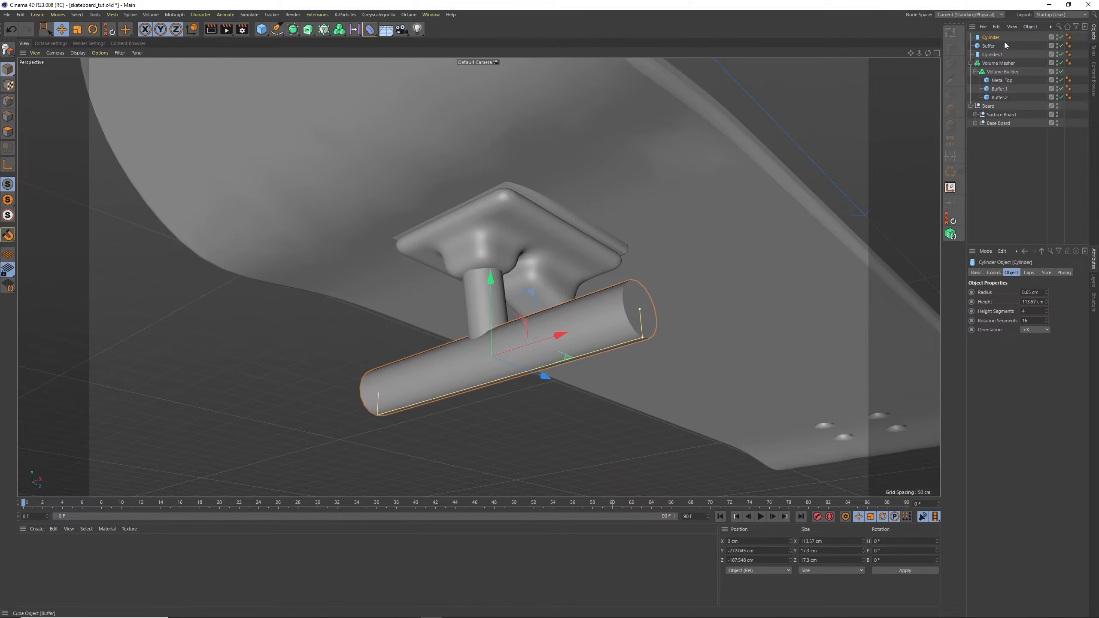
Rename the long horizontal cylinder as Axel and the upright cylinder as Axel Top
double_click(990, 38)
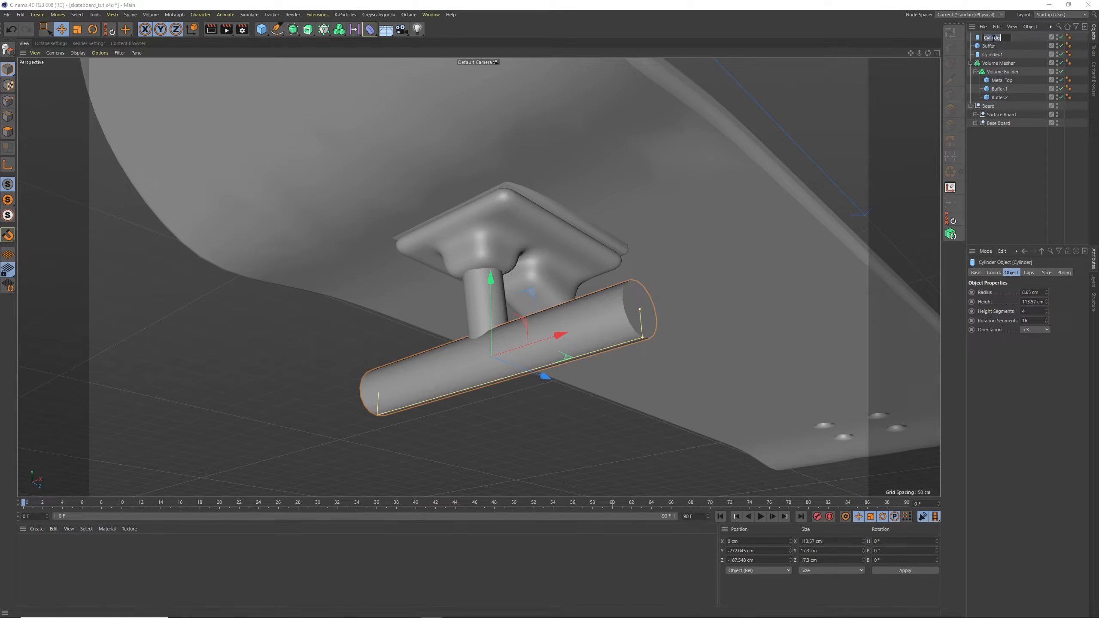
type("Axel")
key("Return")
left_click(991, 55)
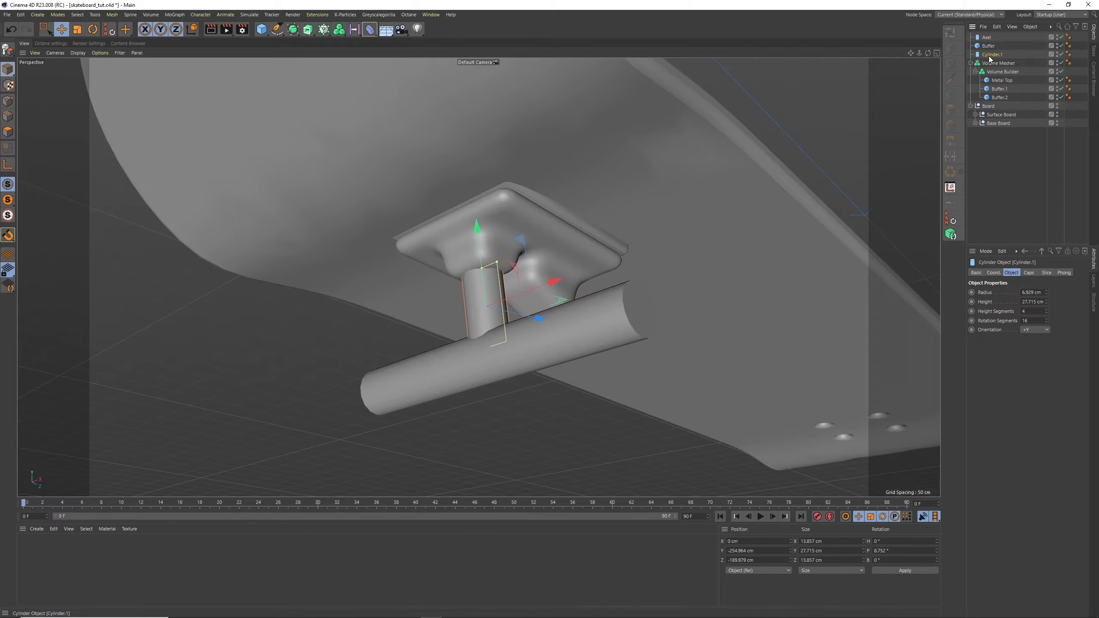
double_click(990, 55)
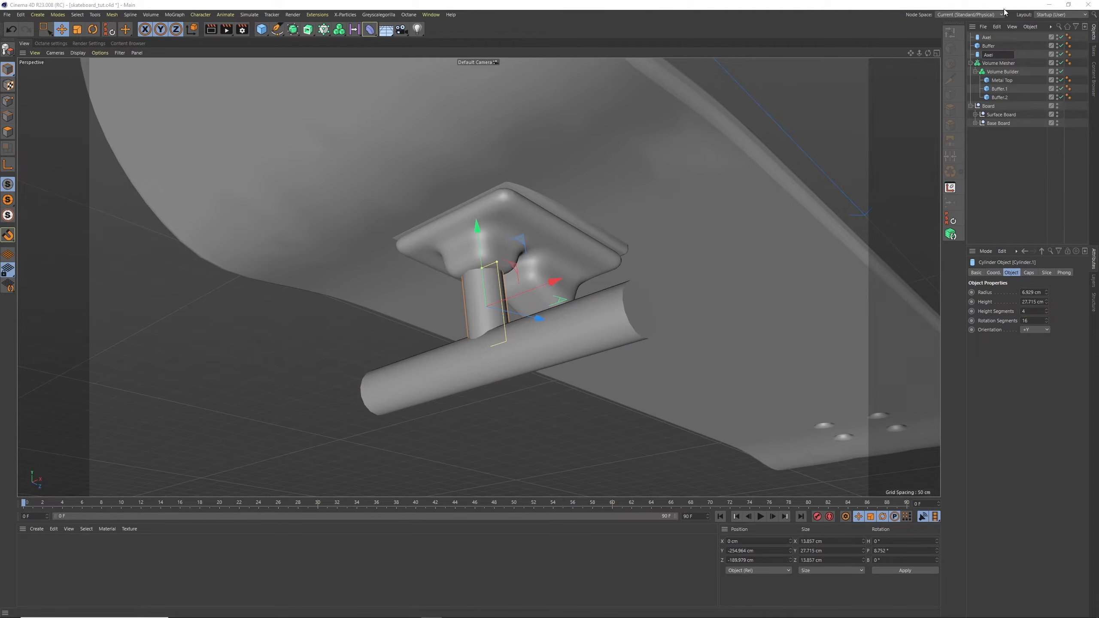
key("Return")
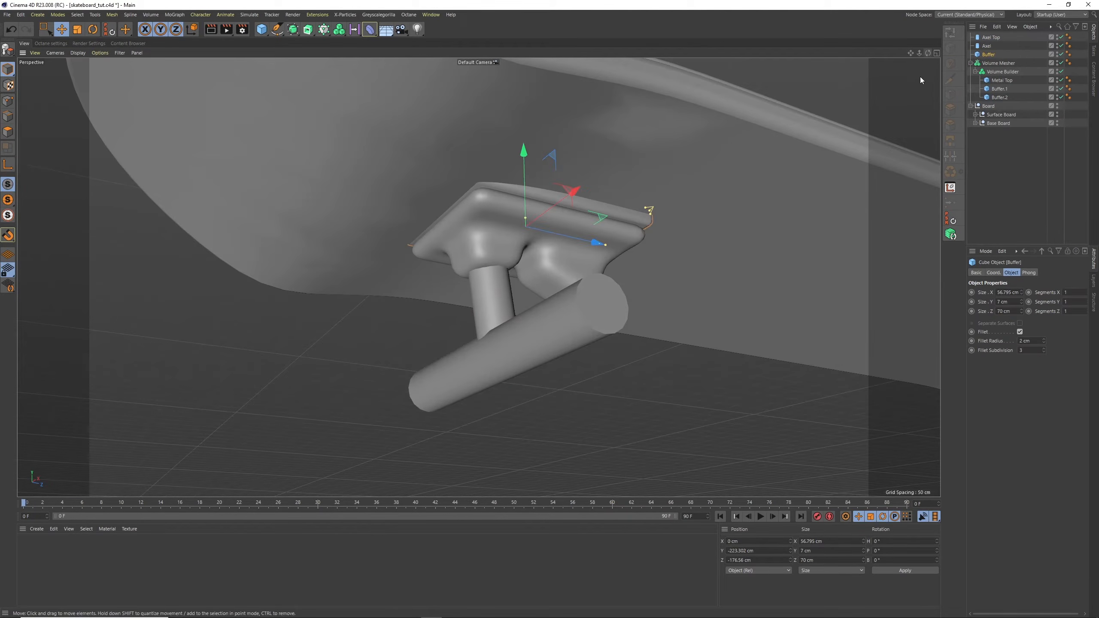
Collapse the Volume Mesher hierarchy of the truck's upper section and rename it as TopPart
left_click_drag(604, 276, 511, 302, "alt")
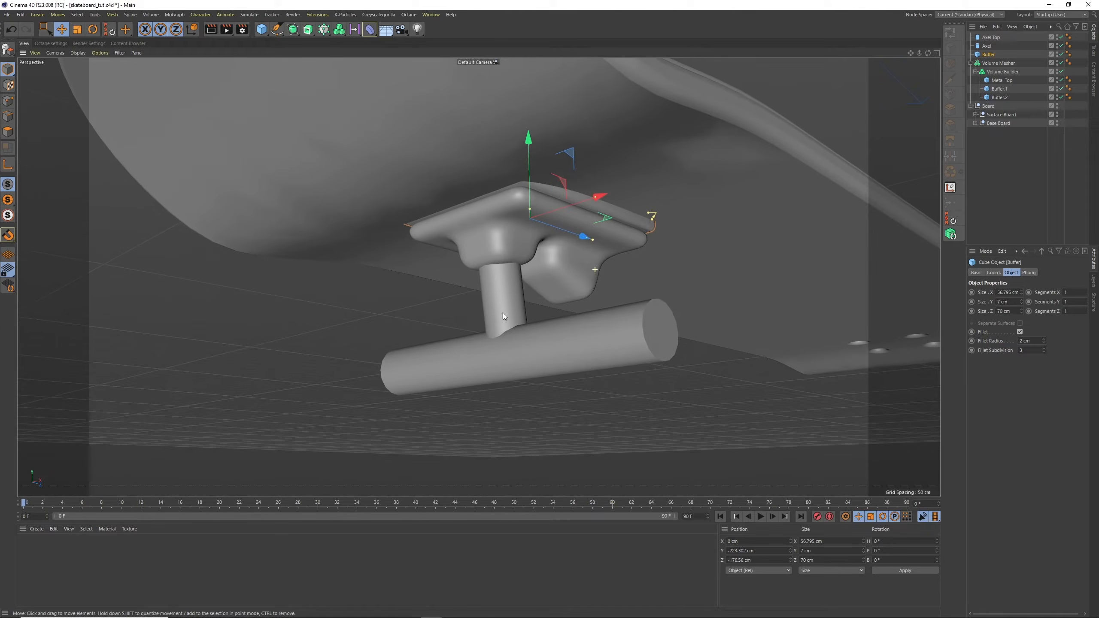
left_click(971, 63)
double_click(995, 63)
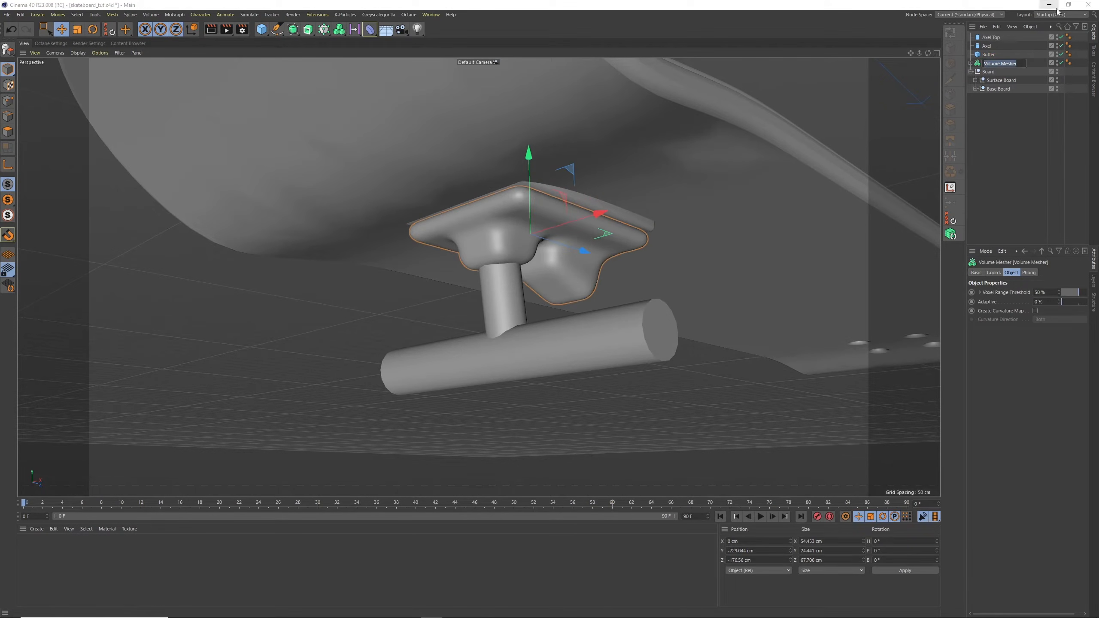
type("TopPart")
key("Return")
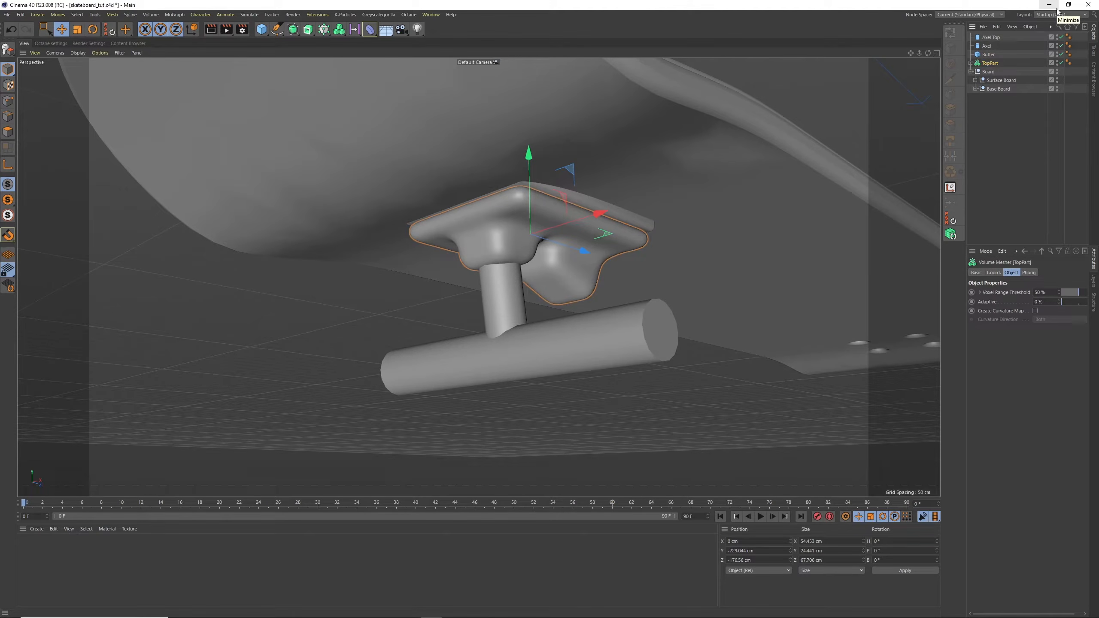
Wrap Axel in a Volume Builder inside a Volume Mesher, and add Axel Top to the same Volume Builder
left_click(988, 55)
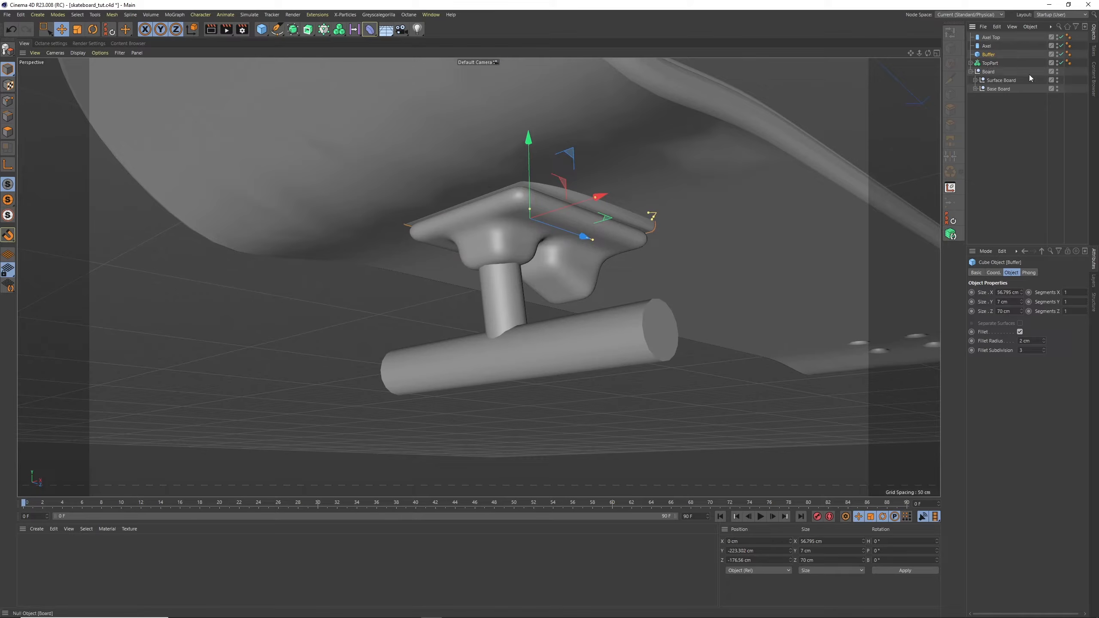
left_click(988, 46)
left_click(988, 39)
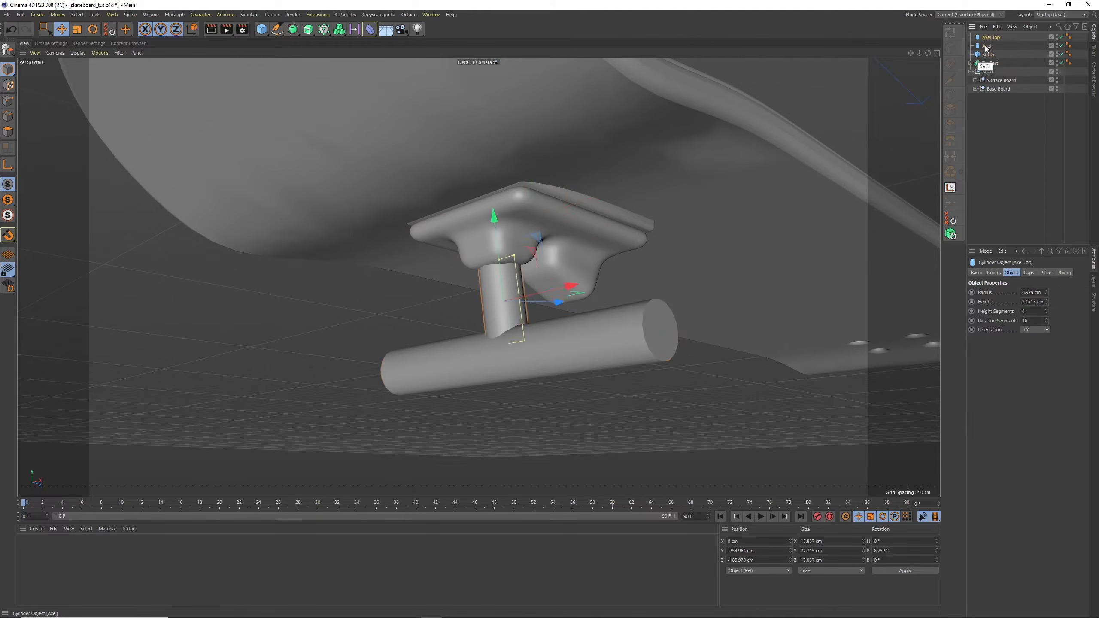
left_click(986, 47, "shift")
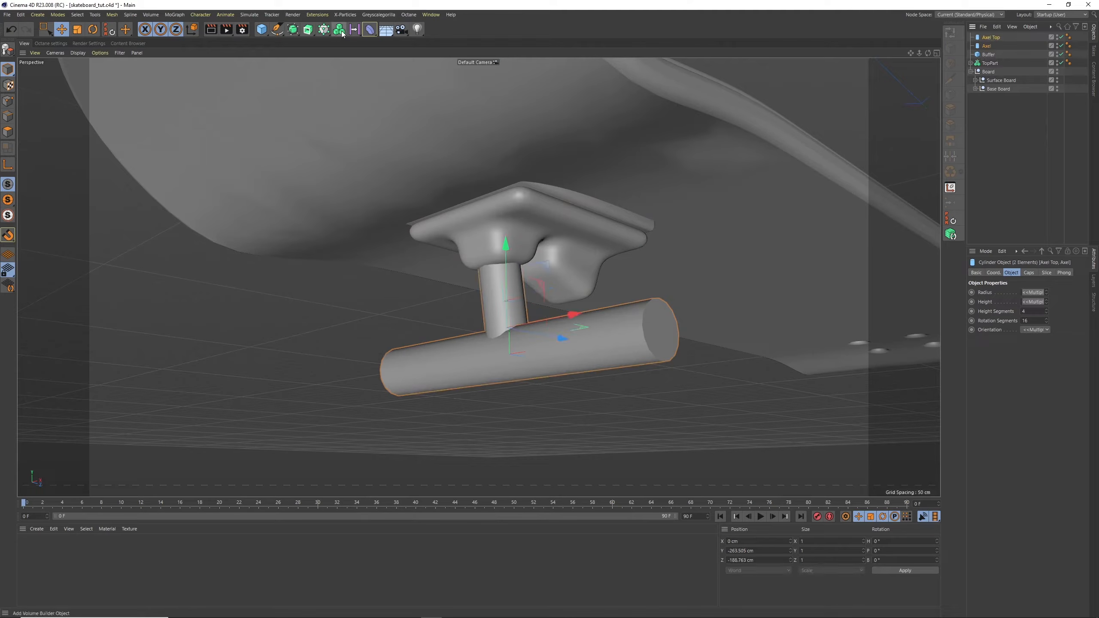
left_click(989, 47)
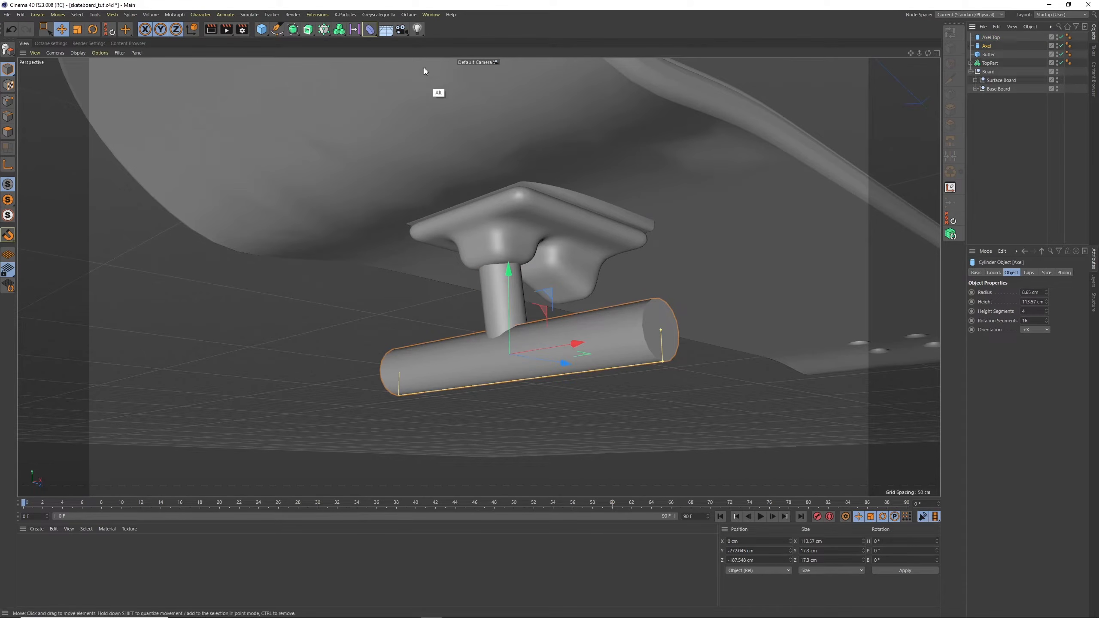
left_click(339, 30)
left_click(378, 42, "alt")
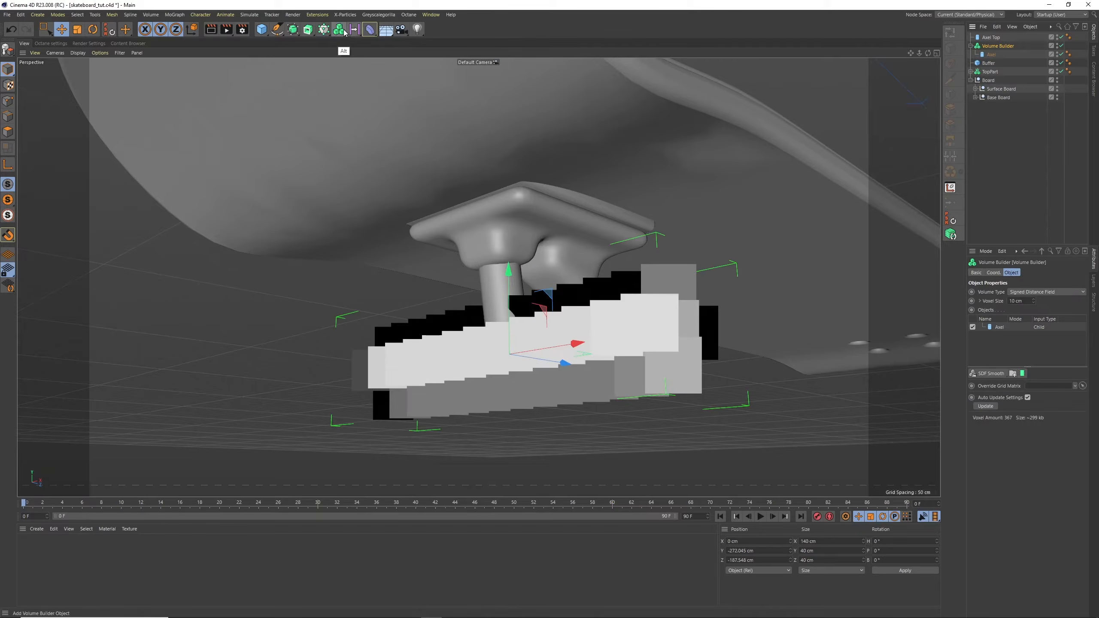
left_click(338, 29)
left_click(381, 57, "alt")
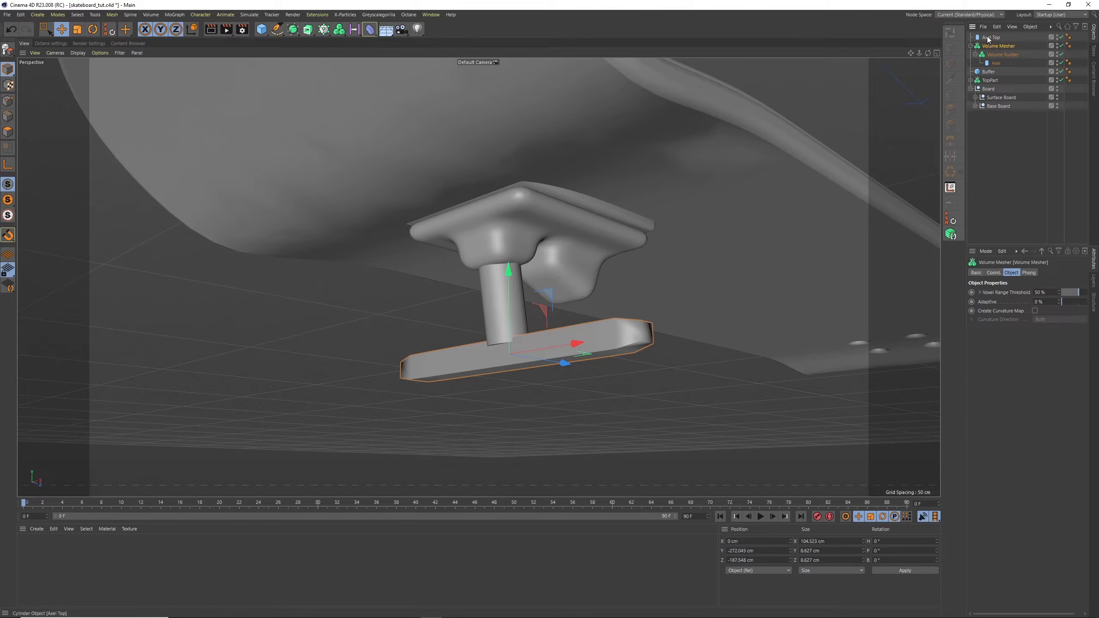
left_click_drag(988, 38, 1002, 54)
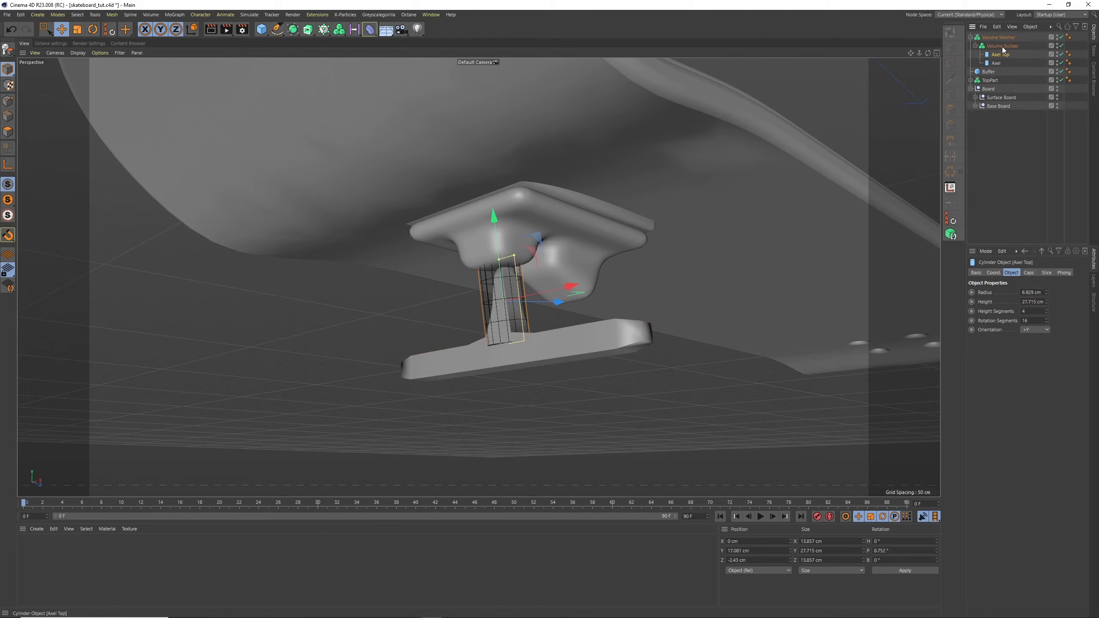
Set the axle Volume Builder's voxel size to 1 cm and add an SDF Smooth layer
left_click(1002, 46)
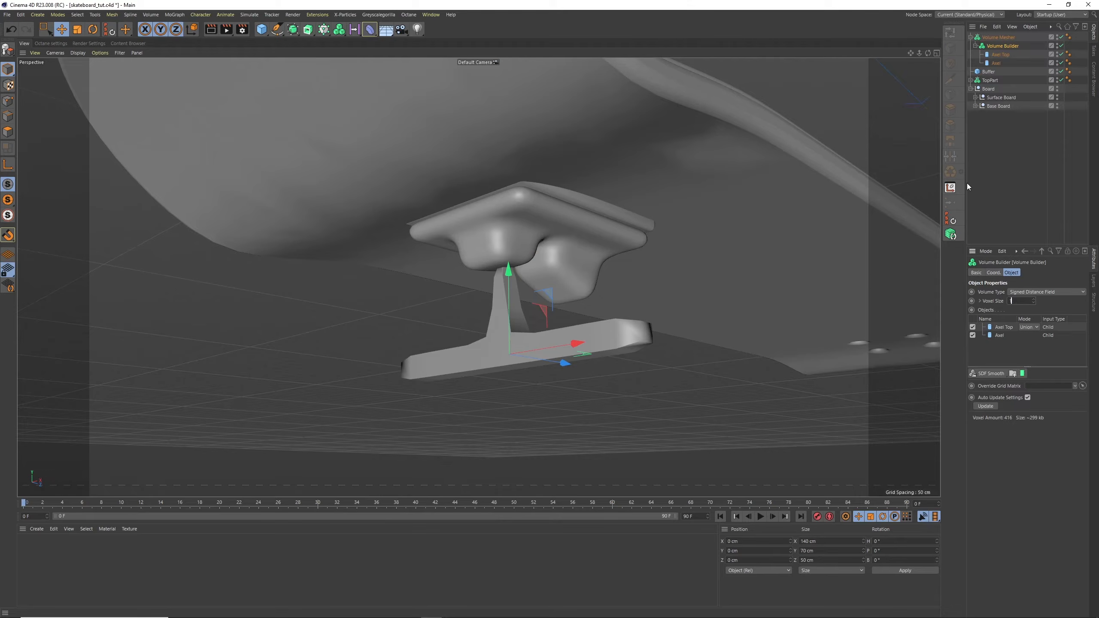
type("1")
key("Return")
left_click_drag(663, 204, 561, 305, "alt")
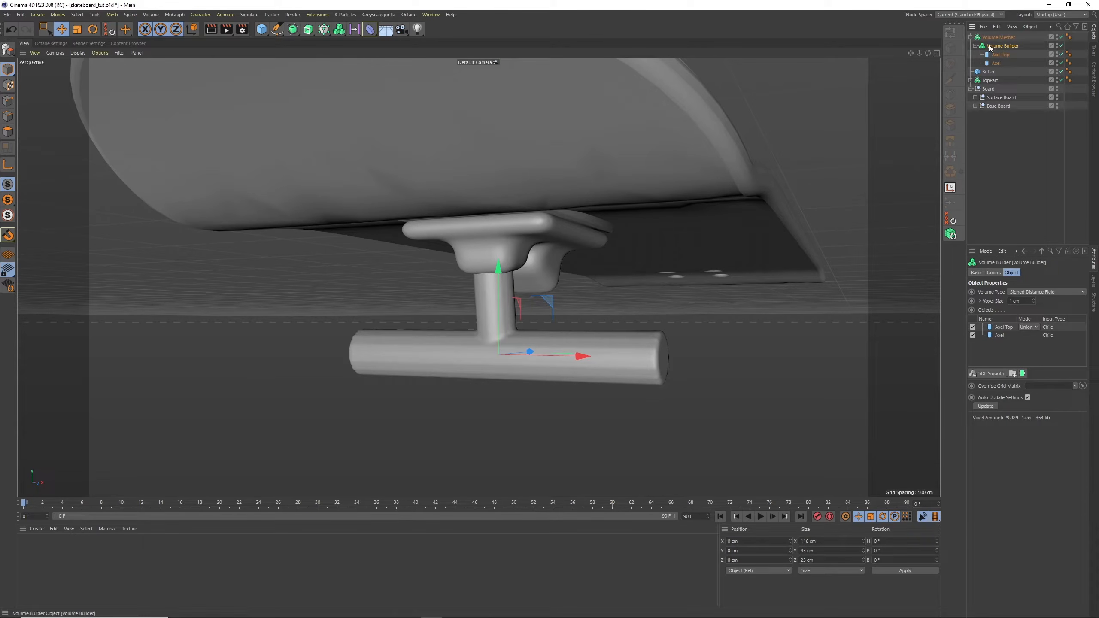
left_click(985, 375)
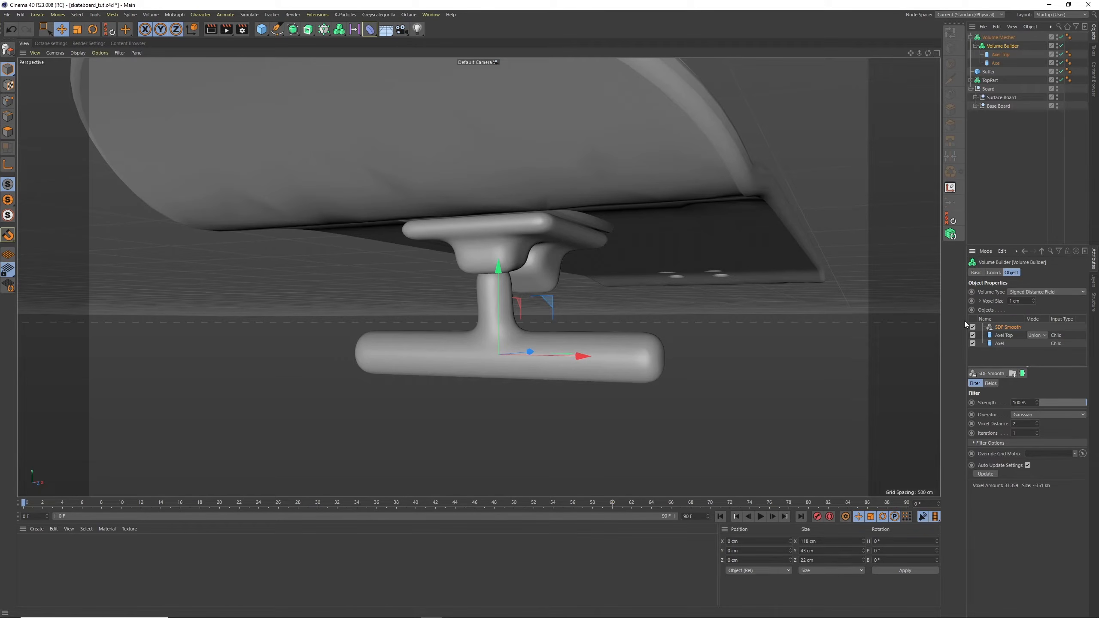
Add an FFD deformer as a child of Axel Top and fit its cage to the parent
left_click(998, 54)
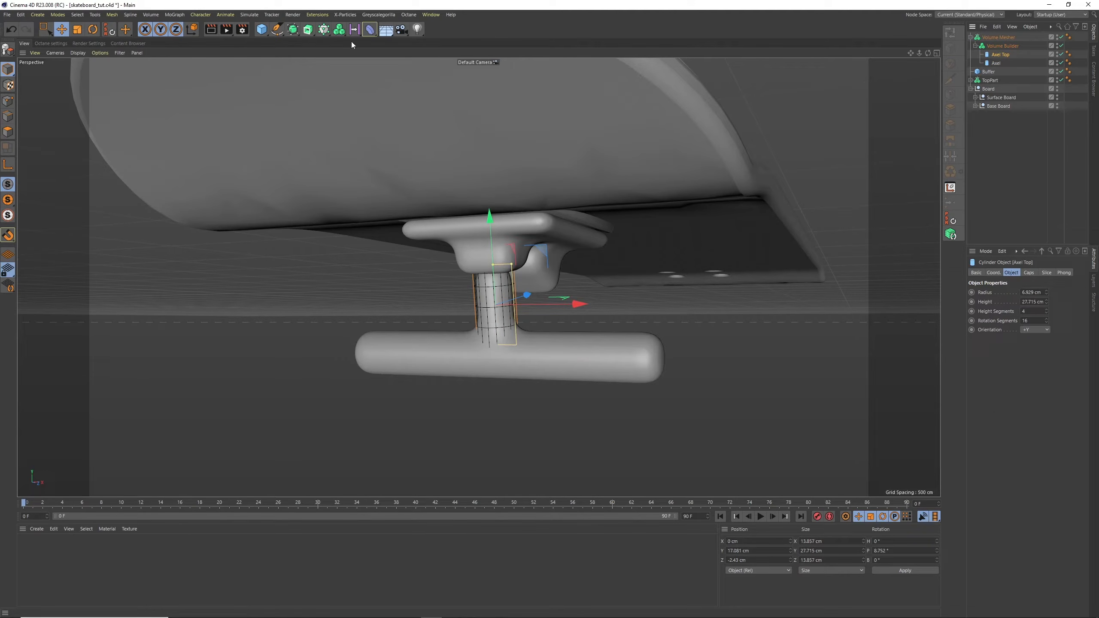
left_click(370, 29)
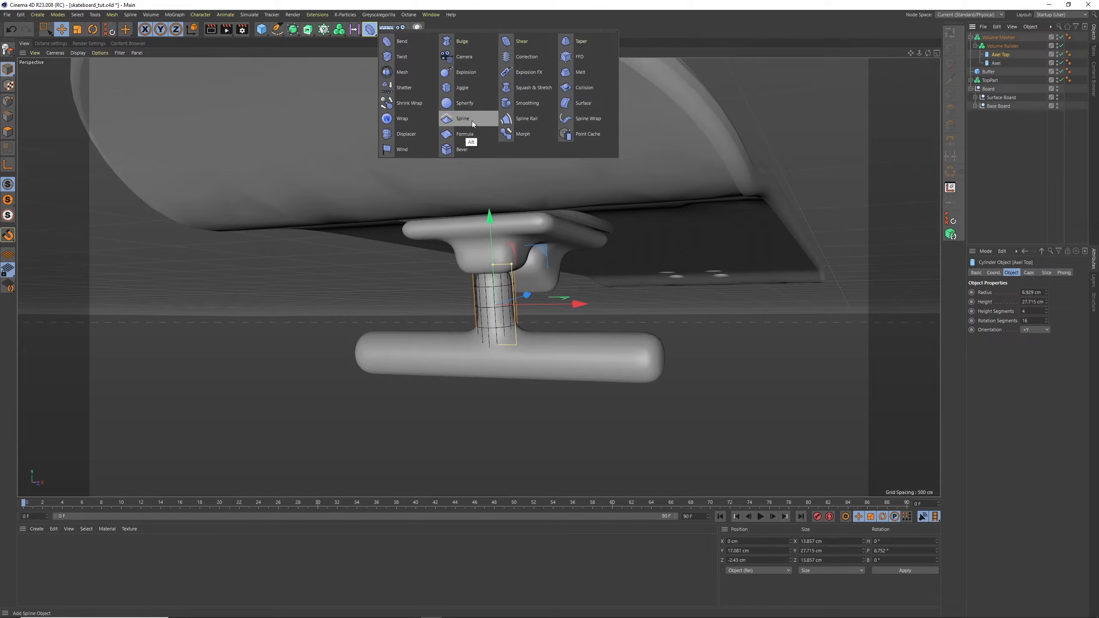
left_click(580, 57, "alt")
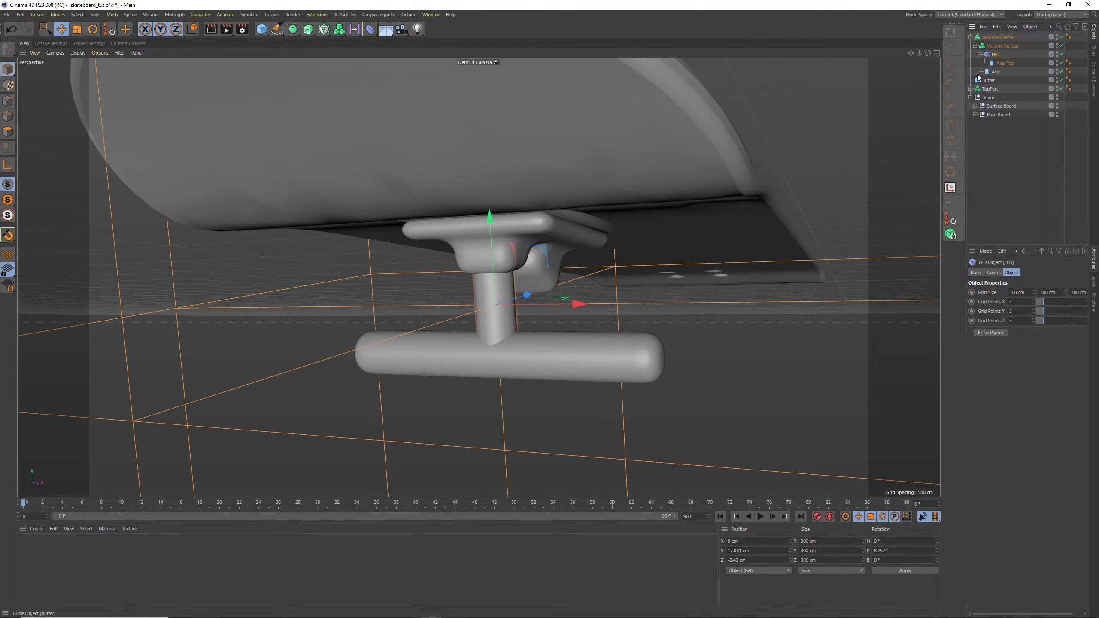
left_click_drag(1003, 64, 1001, 54)
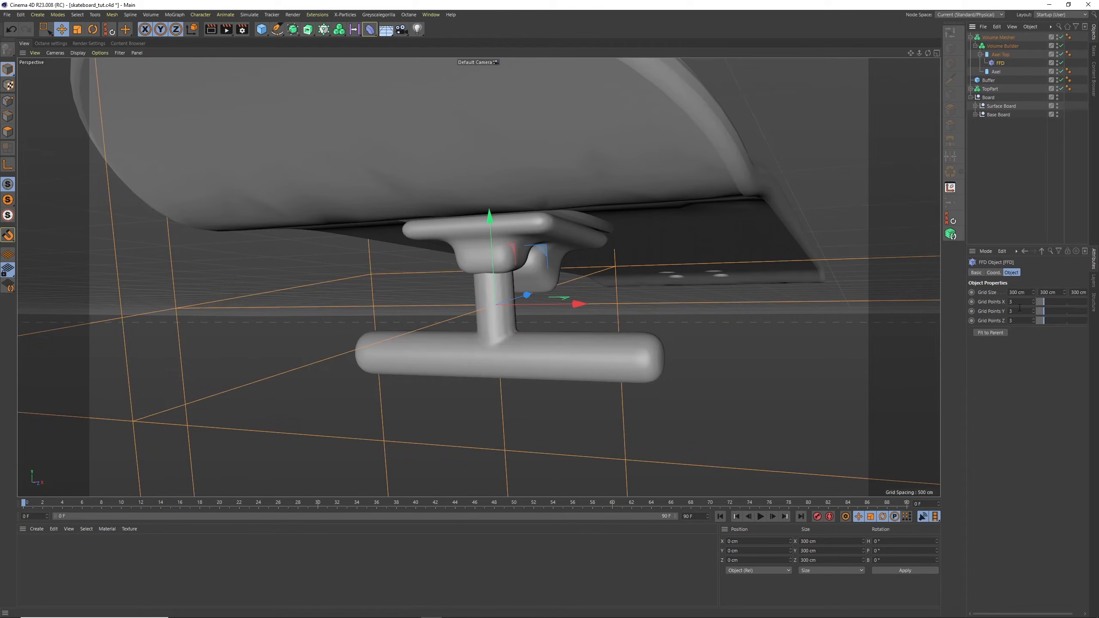
left_click(999, 333)
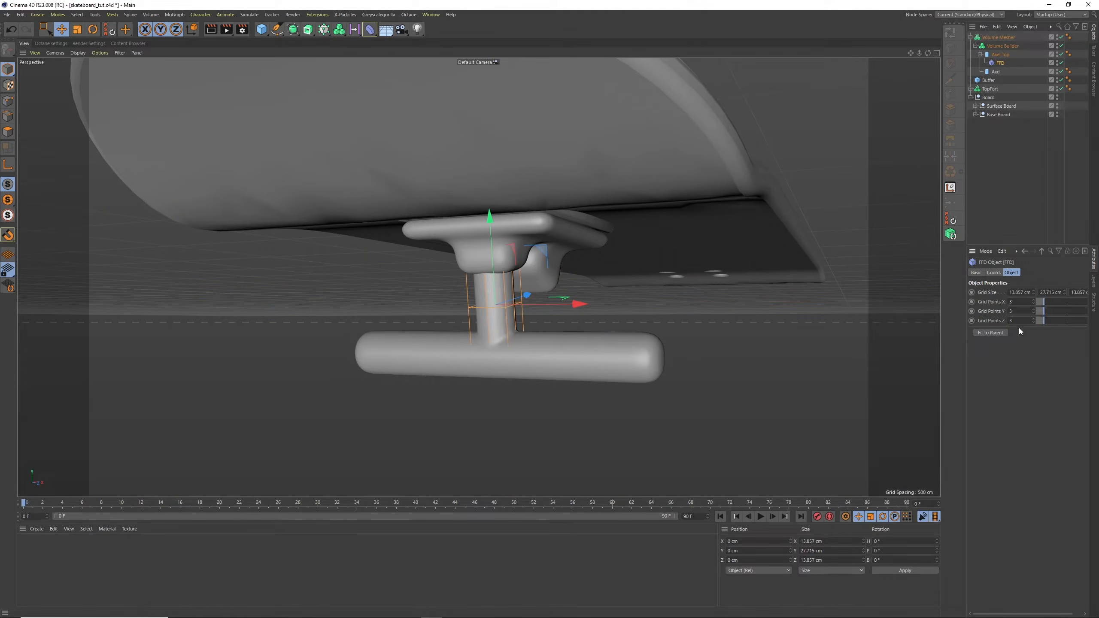
Select the FFD cage's bottom row of points and scale them along X to about 62 cm, flaring the post into the axle
left_click(45, 29)
left_click(65, 60)
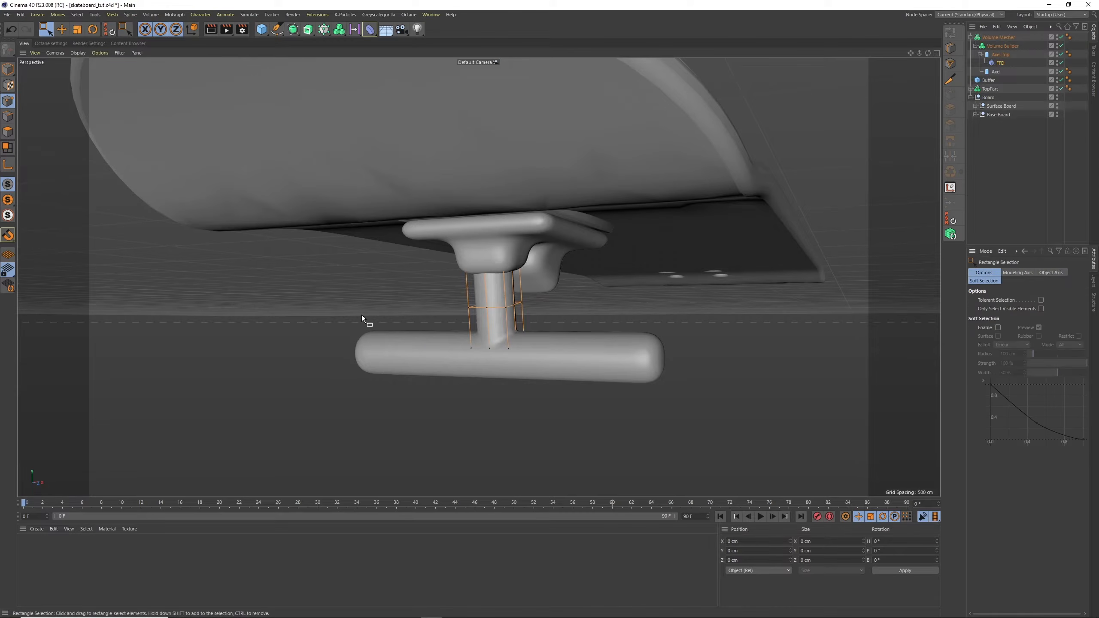
left_click_drag(475, 332, 602, 401)
key("t")
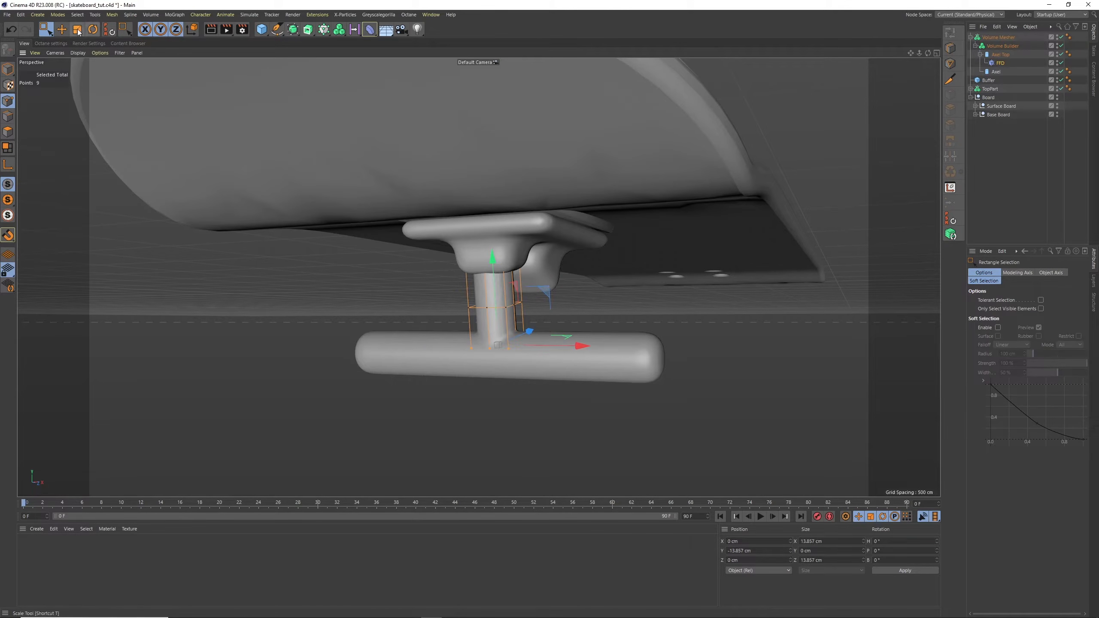
left_click_drag(582, 346, 961, 286)
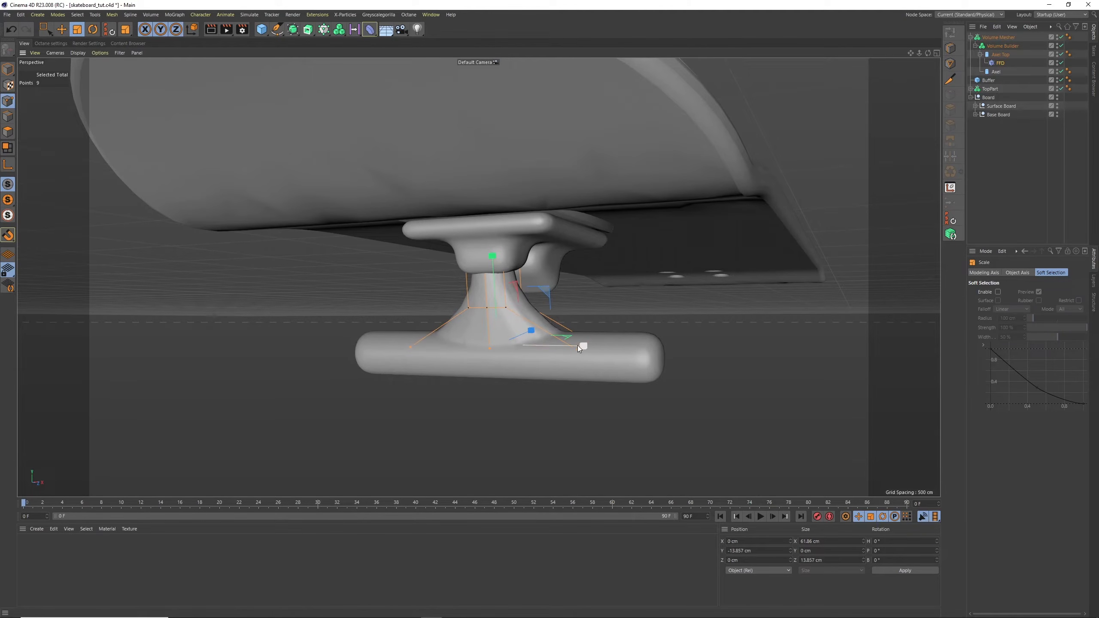
mouse_move(583, 347)
left_mouse_down()
mouse_move(560, 347)
mouse_move(586, 346)
left_mouse_up()
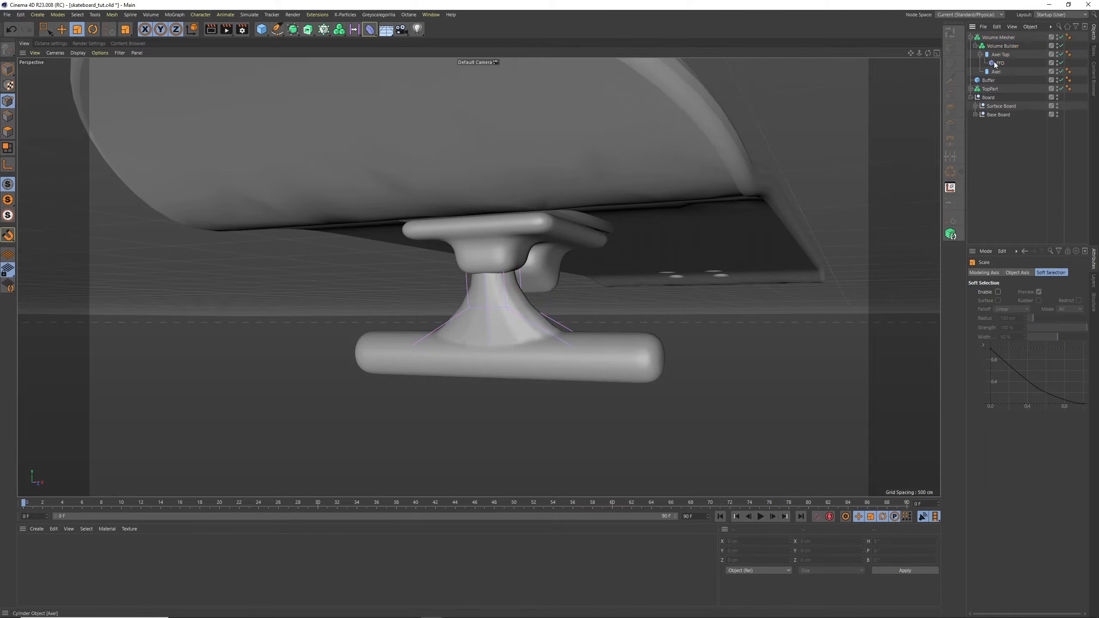
Move the SDF Smooth layer above Axel Top in the axle Volume Builder so it smooths both cylinders
left_click(1048, 47)
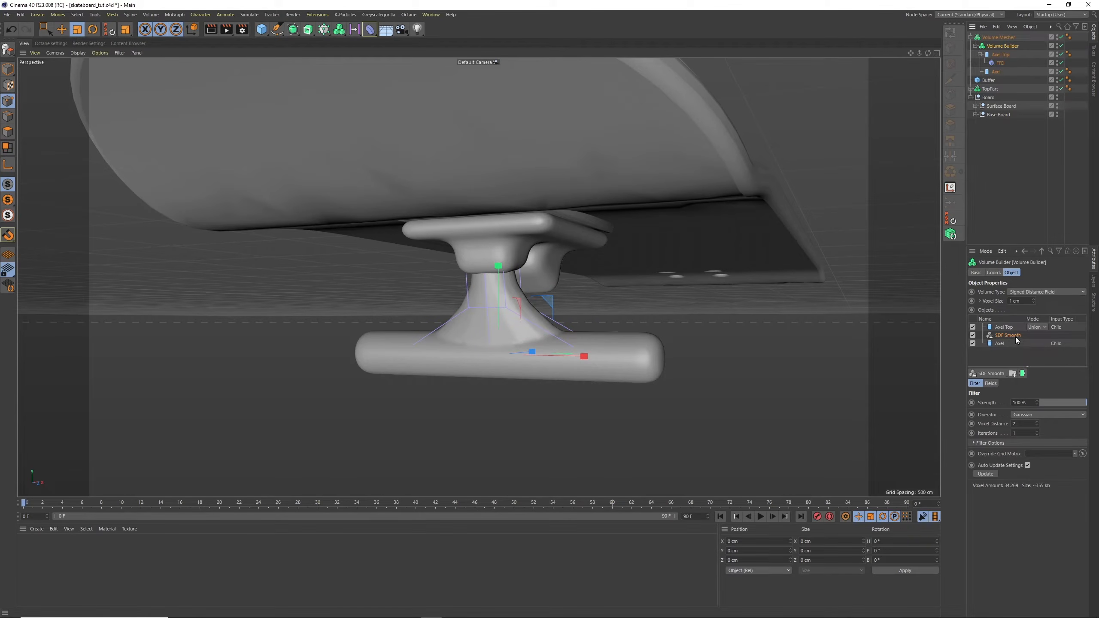
left_click_drag(1015, 326, 1015, 328)
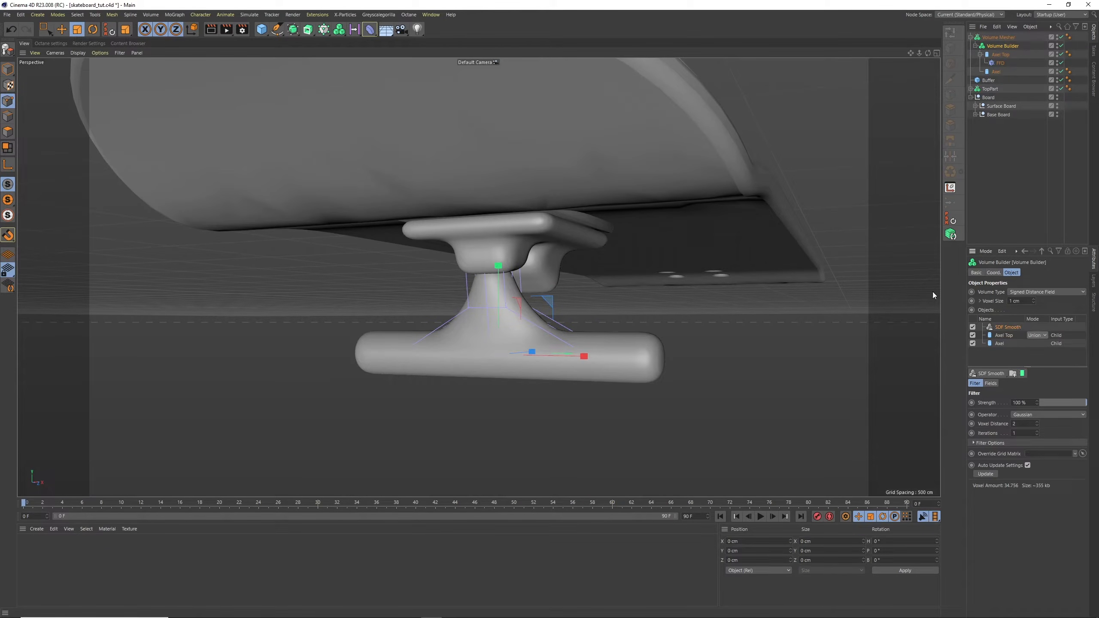
mouse_move(924, 54)
left_mouse_down()
mouse_move(953, 43)
mouse_move(942, 48)
left_mouse_up()
Select the middle row of points on Axel Top's FFD cage and lower it toward the axle
left_click(1000, 55)
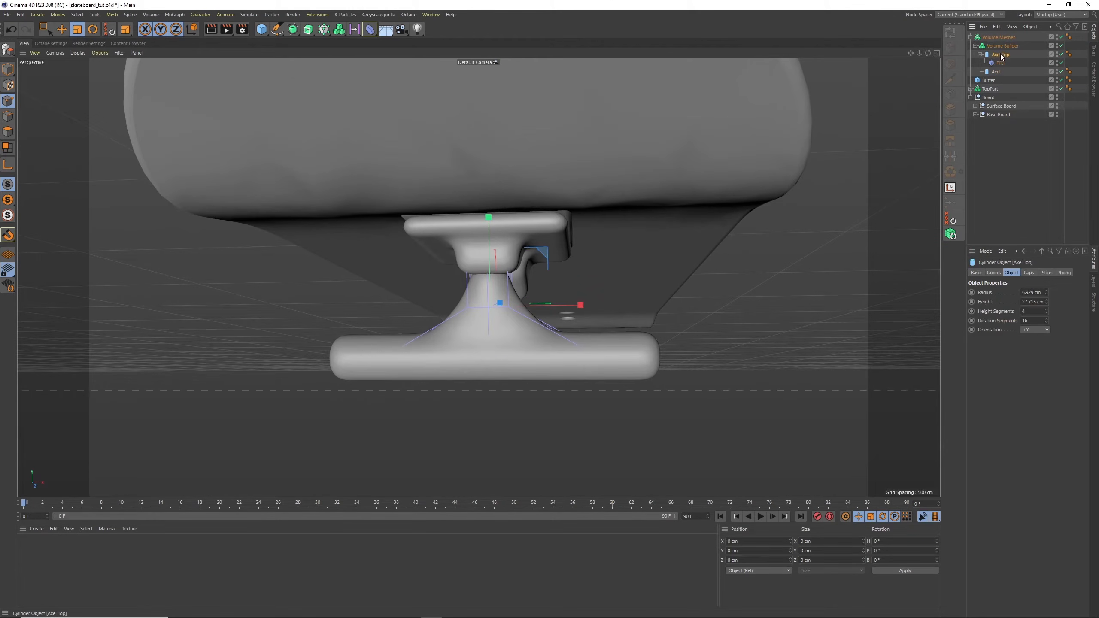
left_click(999, 62)
left_click(46, 29)
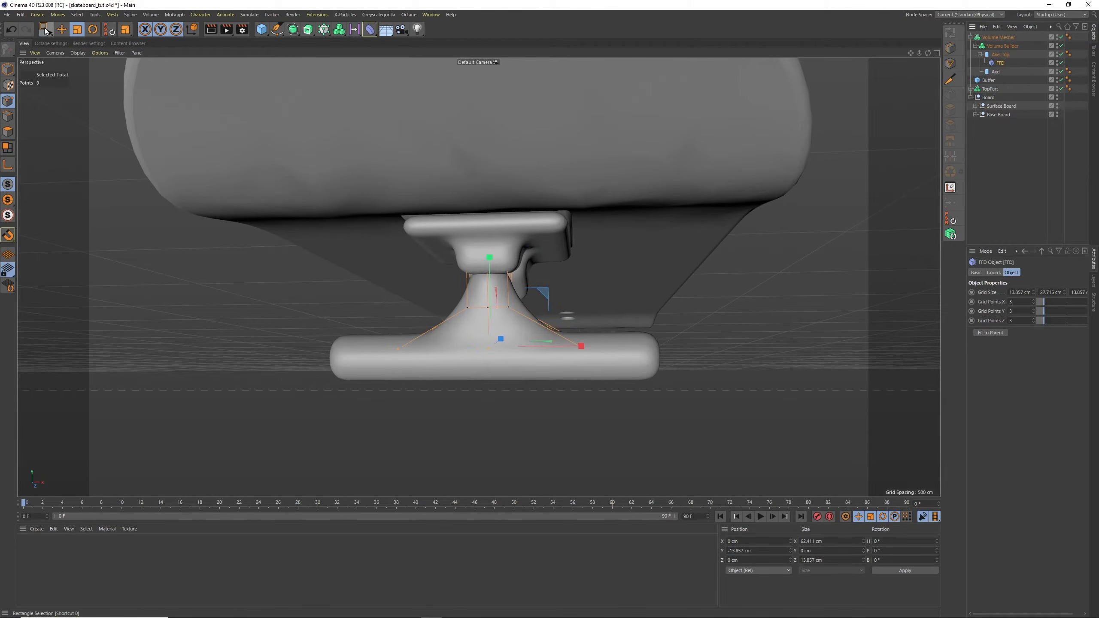
left_click_drag(451, 289, 575, 329)
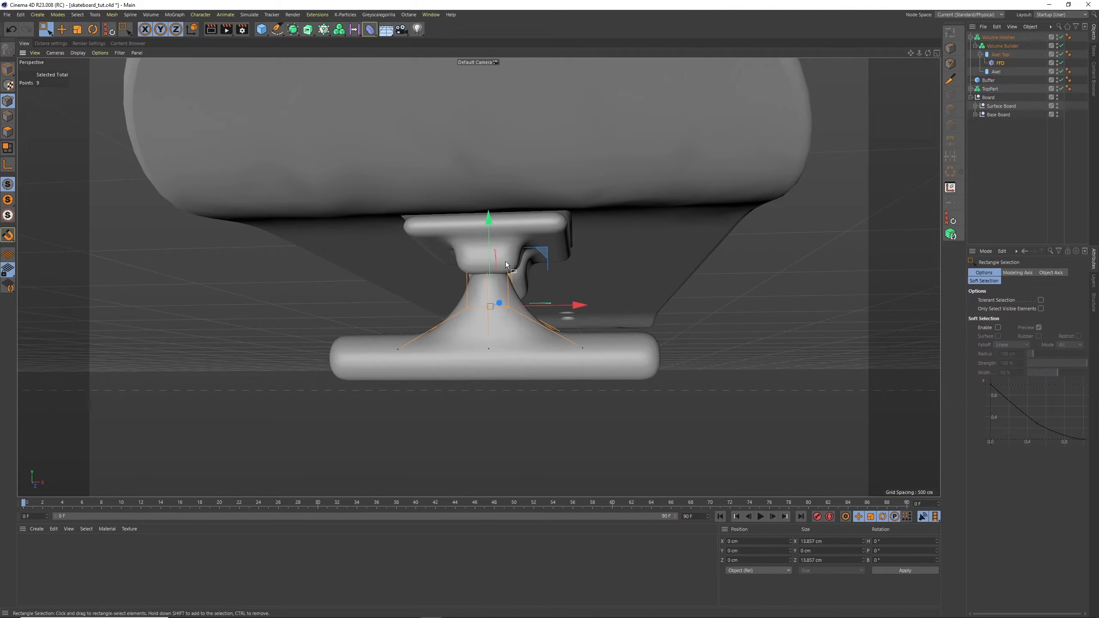
left_click_drag(484, 217, 484, 239)
left_click_drag(930, 52, 892, 54)
left_click(983, 156)
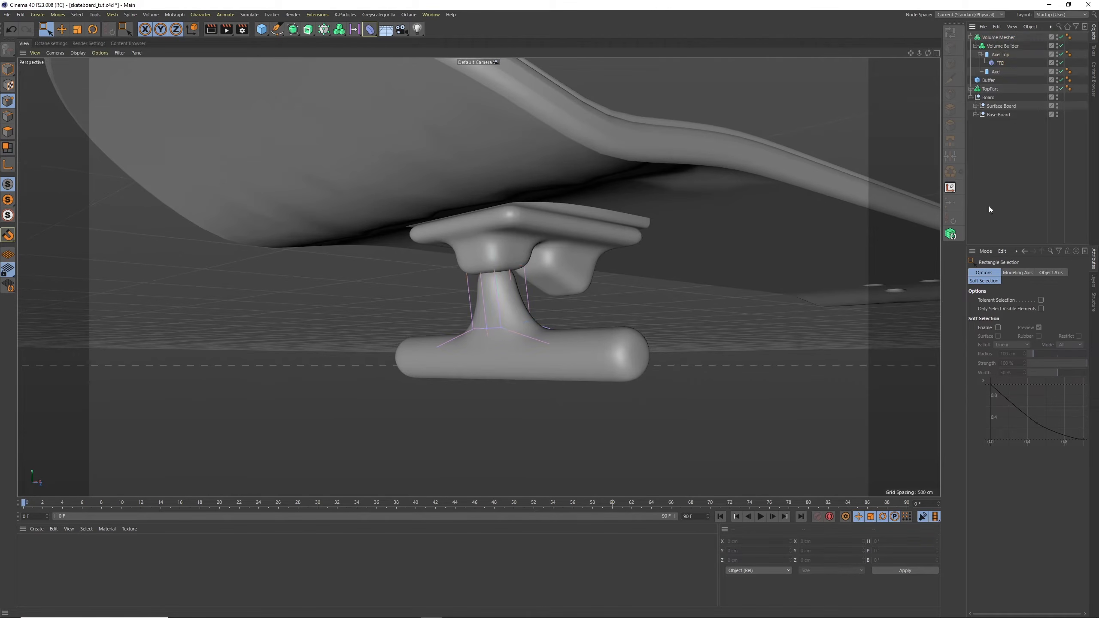
Add a torus, align it to Axel Top by temporarily nesting it there, and return it to the top level
left_click(262, 30)
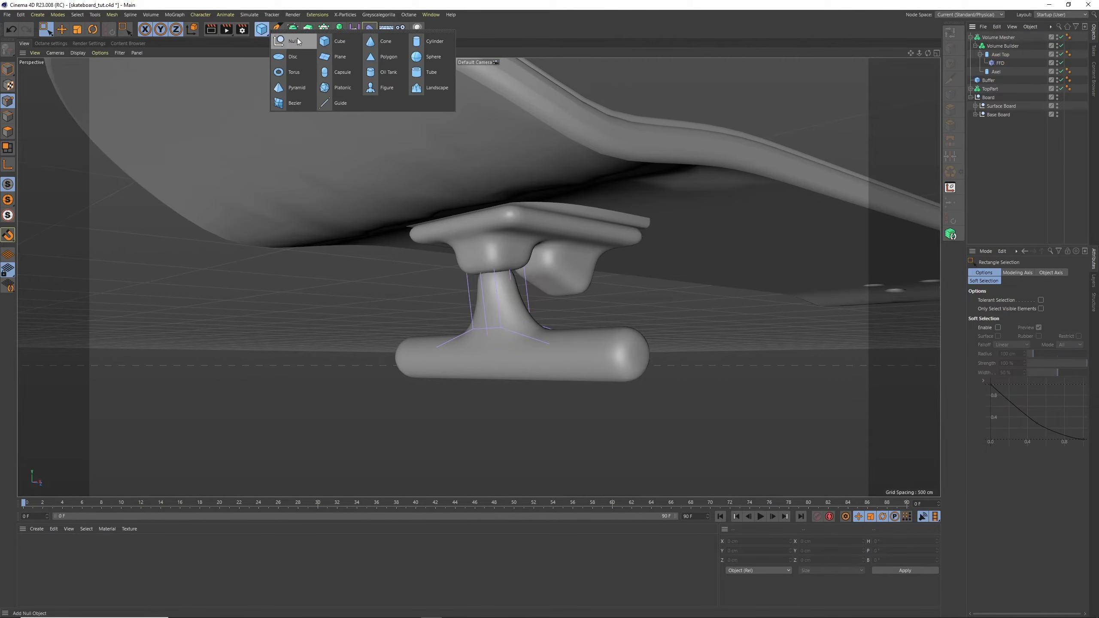
left_click(290, 72)
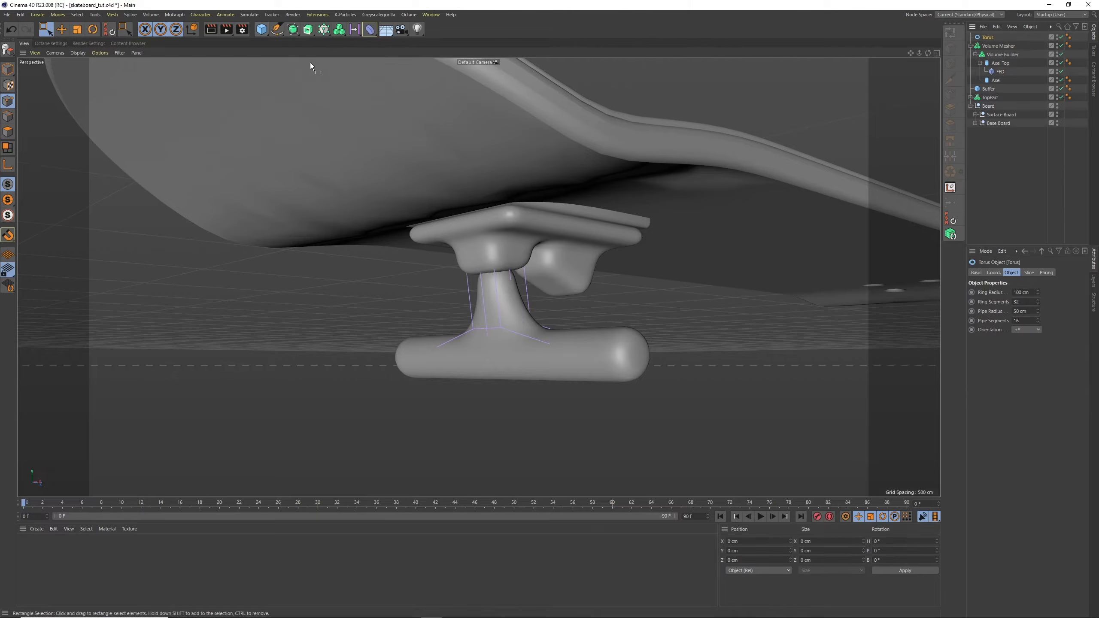
left_click_drag(993, 40, 1002, 64)
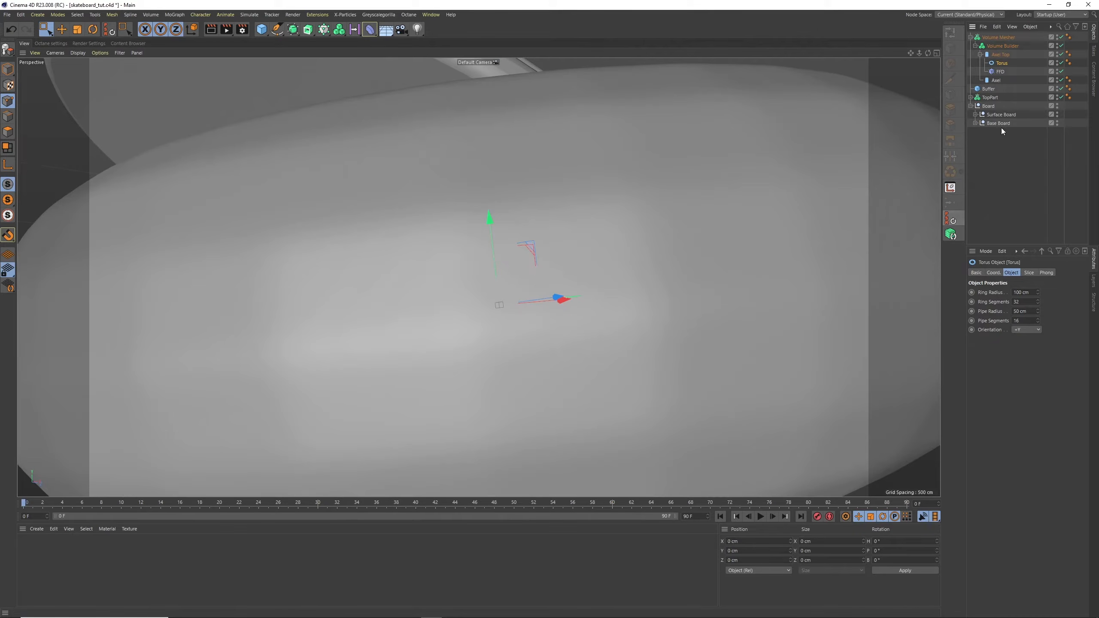
left_click_drag(1000, 63, 1004, 33)
Scale the whole torus down uniformly to about 19.5 cm across so it forms a ring around the axle post
left_click(76, 30)
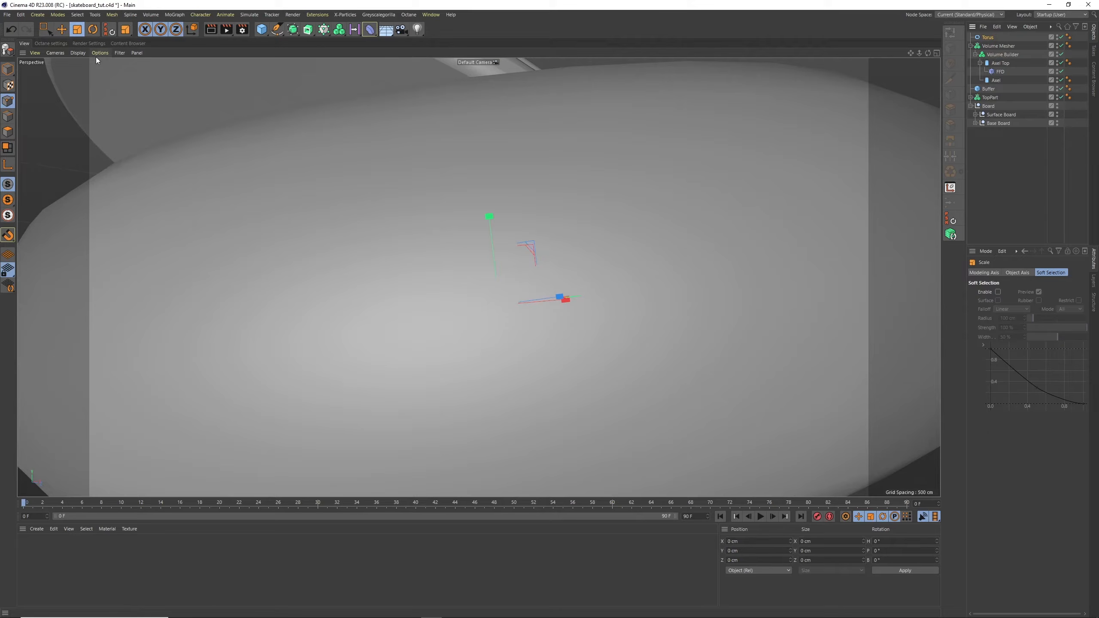
left_click(8, 69)
left_click_drag(784, 151, 485, 295)
Raise the torus about 10 cm along the post to just below the front buffer and fine-tune its scale
key("e")
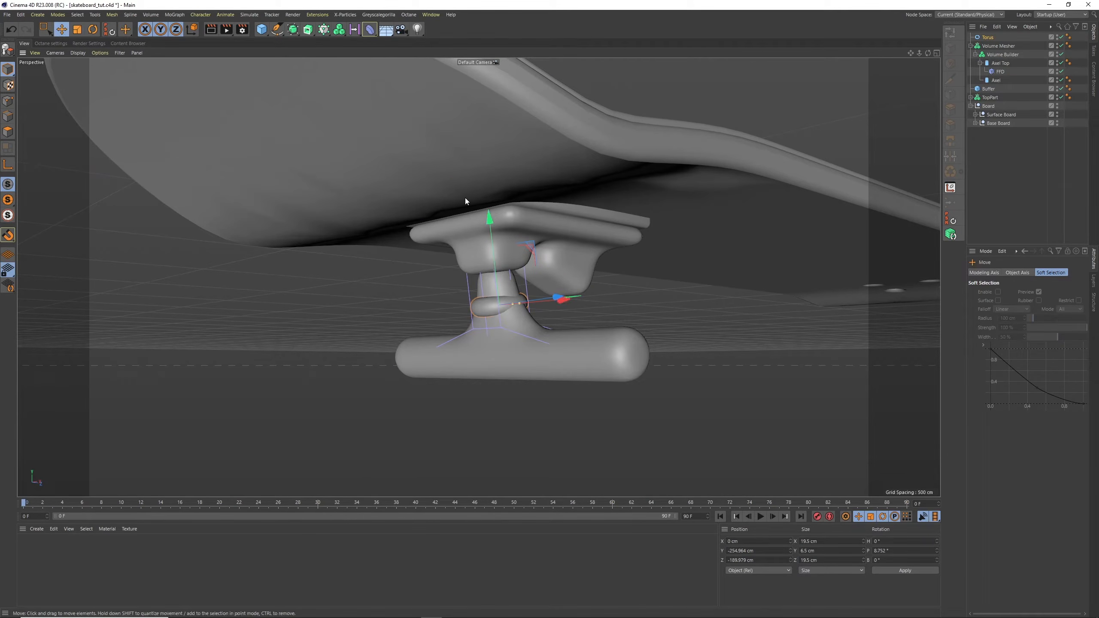
left_click_drag(491, 251, 485, 221)
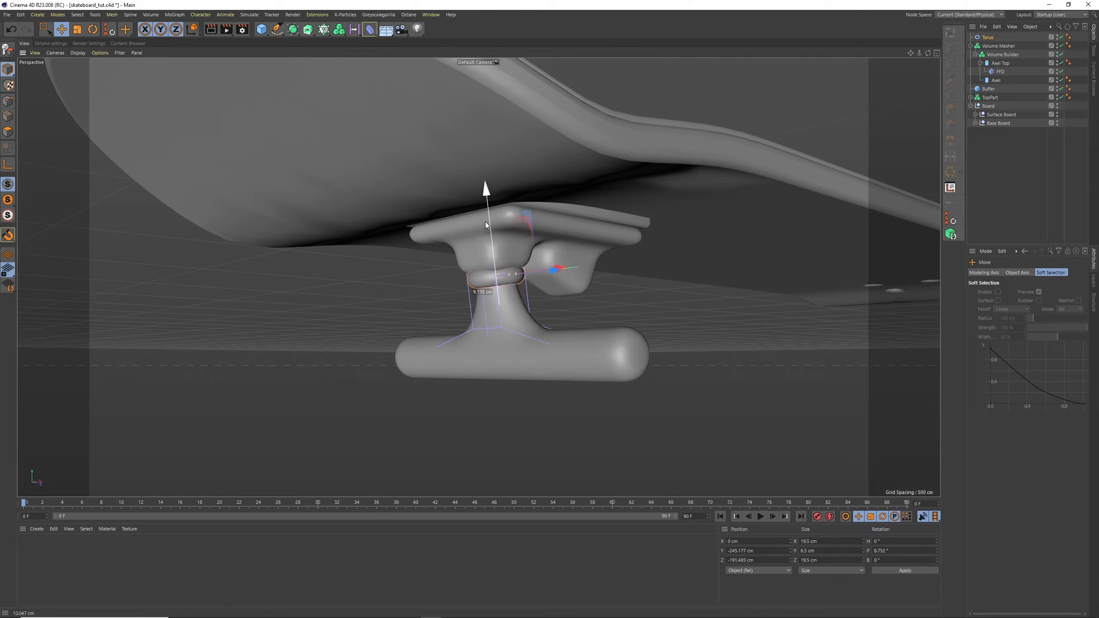
key("t")
left_click_drag(248, 132, 226, 140)
left_click_drag(927, 53, 900, 56)
left_click(995, 150)
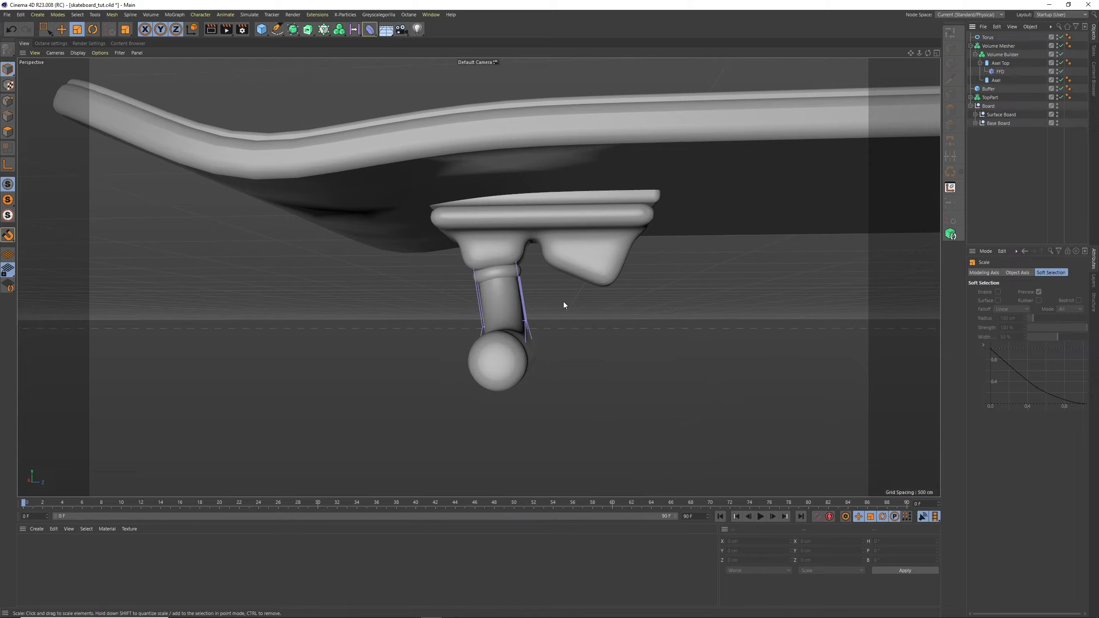
left_click(268, 34)
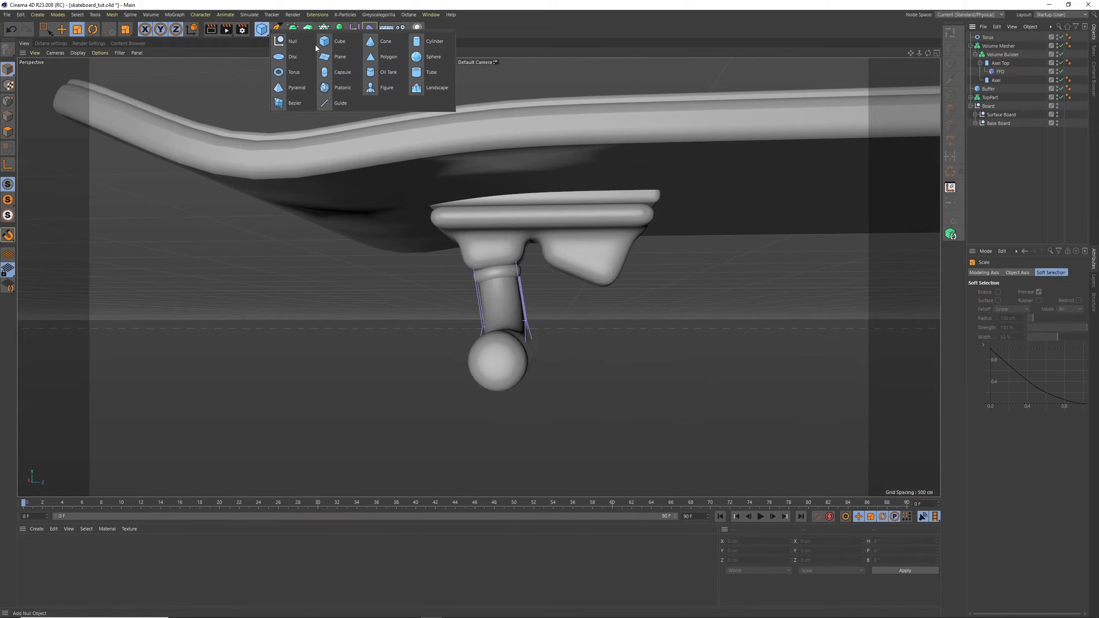
left_click(426, 43)
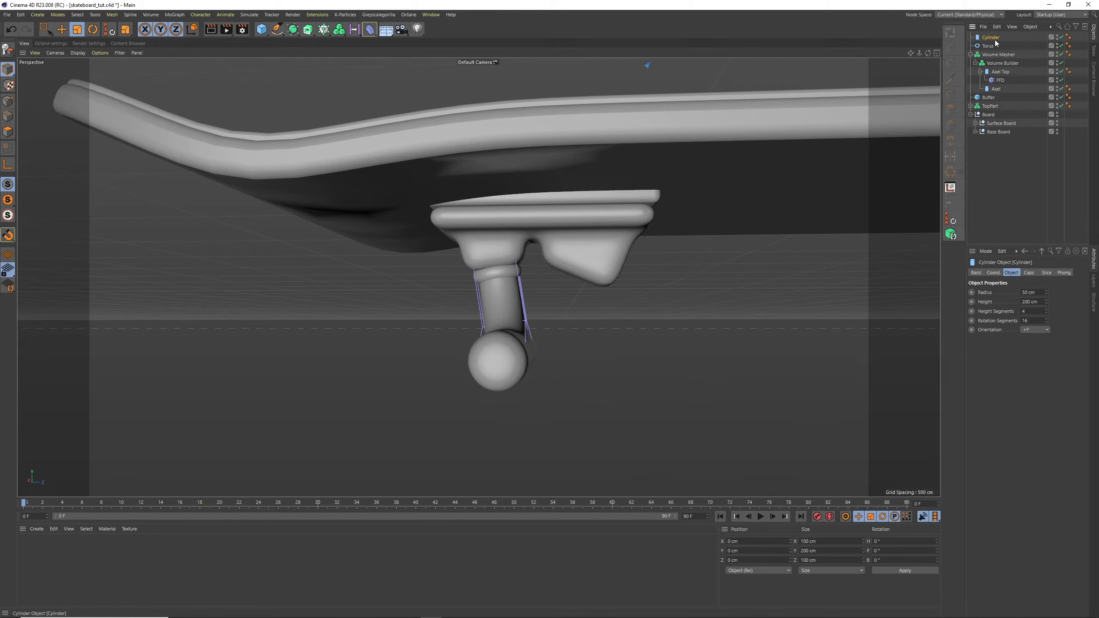
left_click(980, 72)
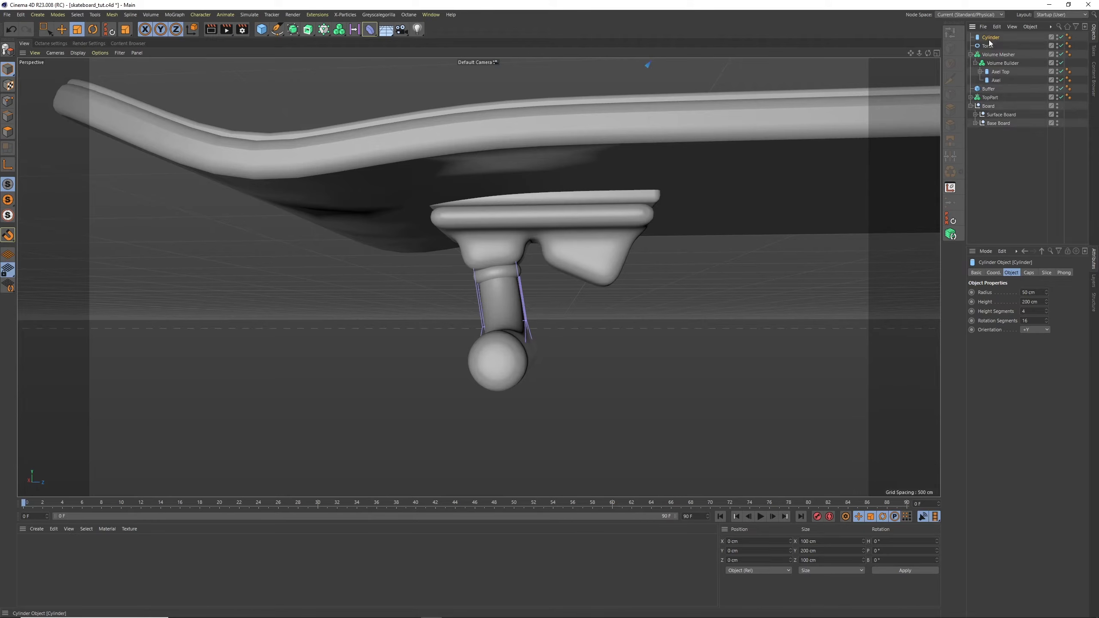
key("Delete")
Duplicate Axel Top, align the copy to Buffer.1 by nesting it there and resetting its transform, and return it to the top level
left_click(1000, 63)
left_click_drag(996, 63, 999, 39, "ctrl")
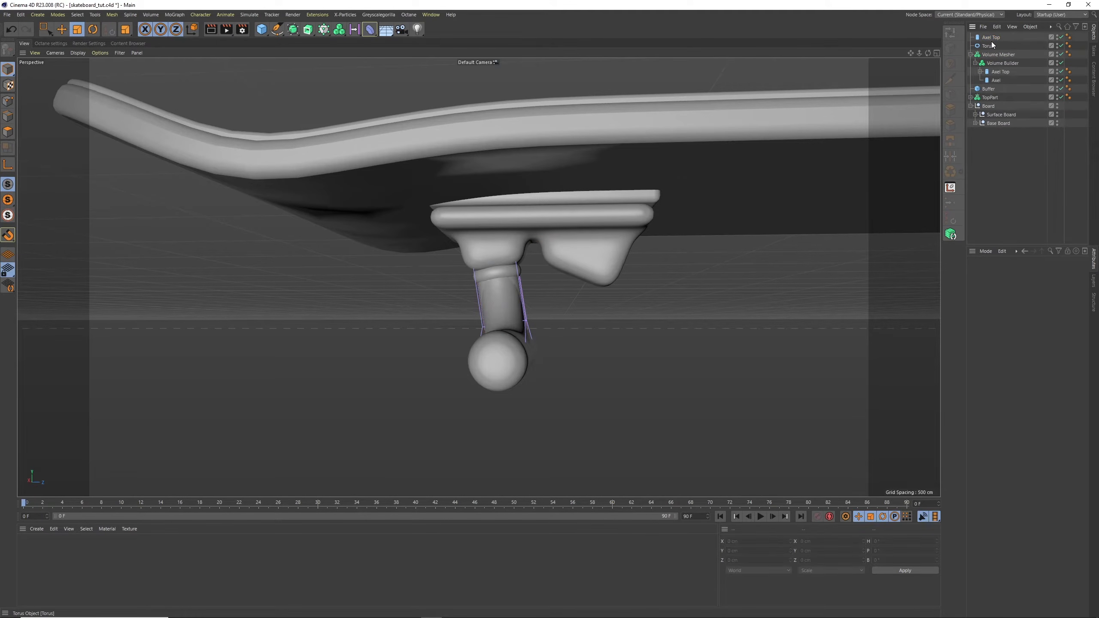
left_click(970, 98)
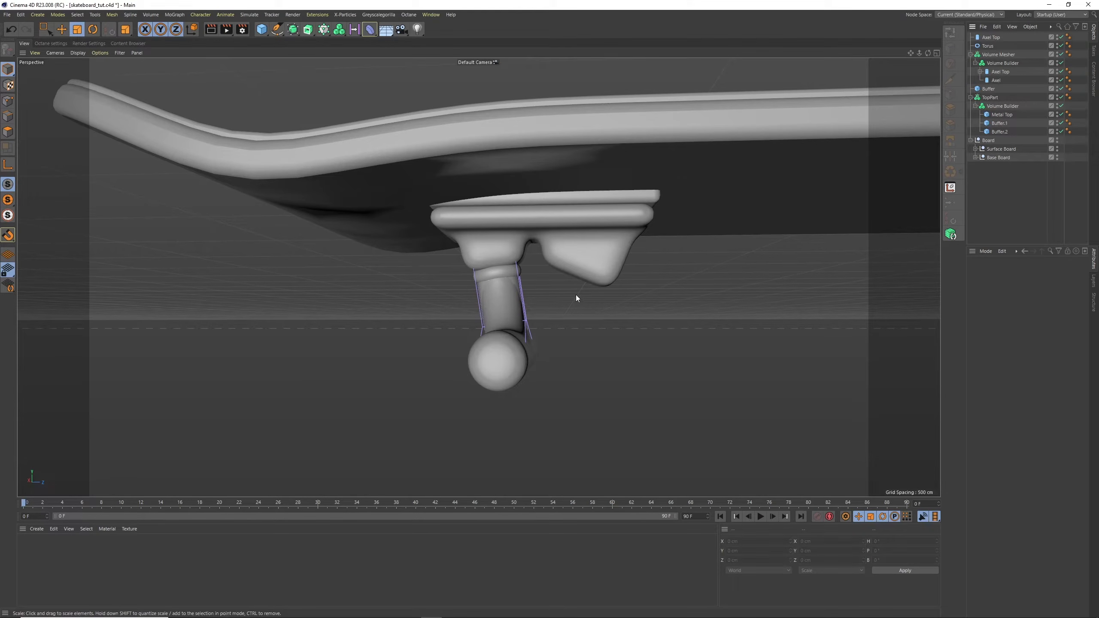
left_click(1000, 132)
left_click(999, 123)
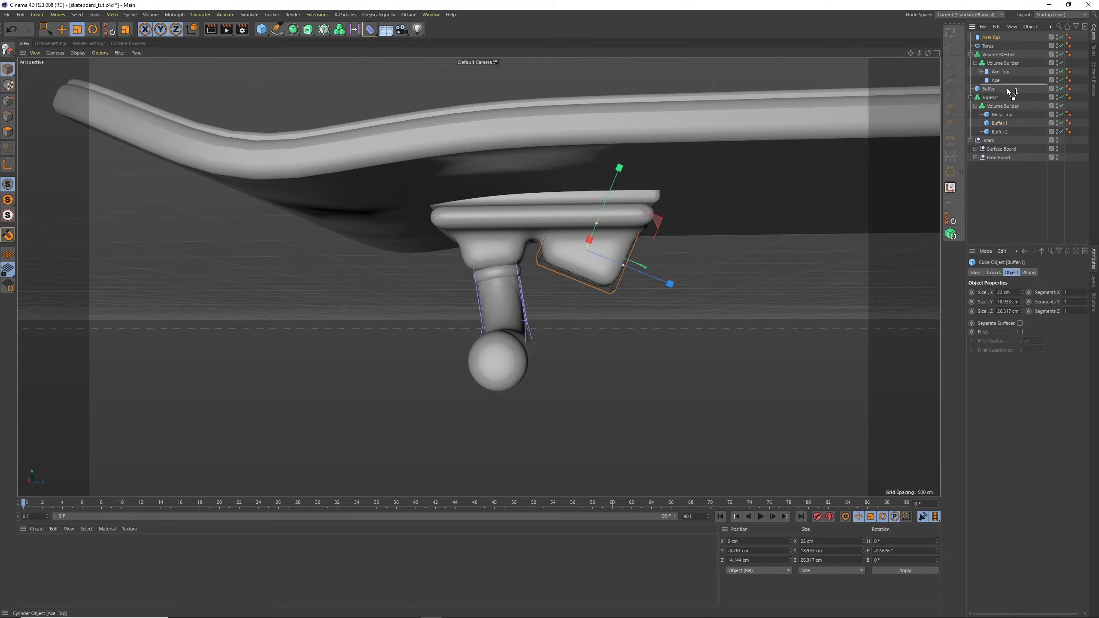
left_click_drag(1006, 87, 1002, 122)
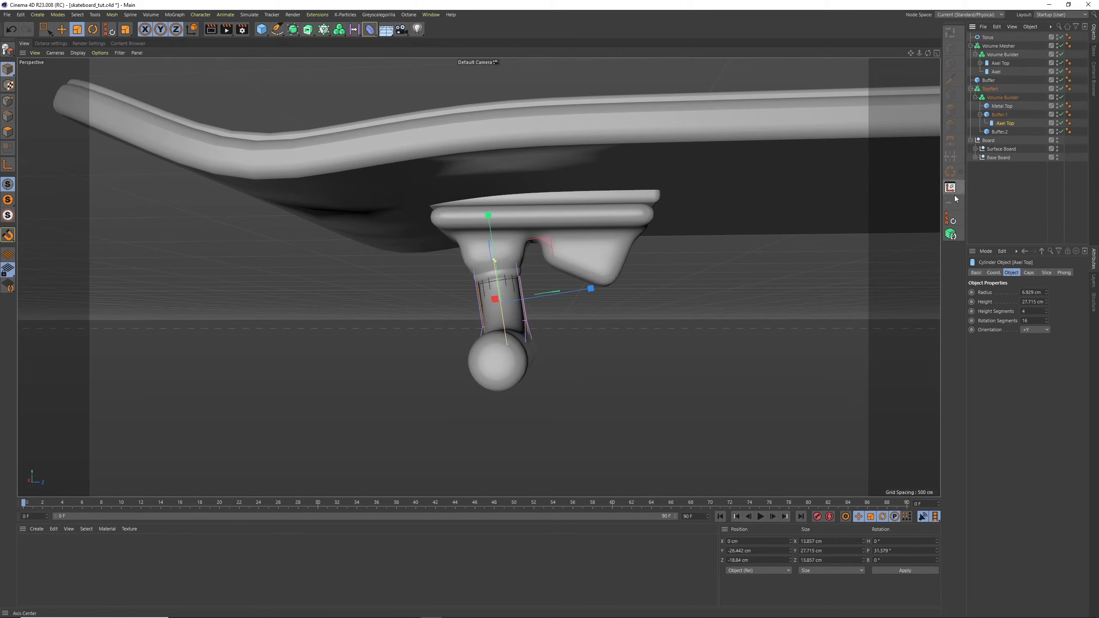
left_click(952, 219)
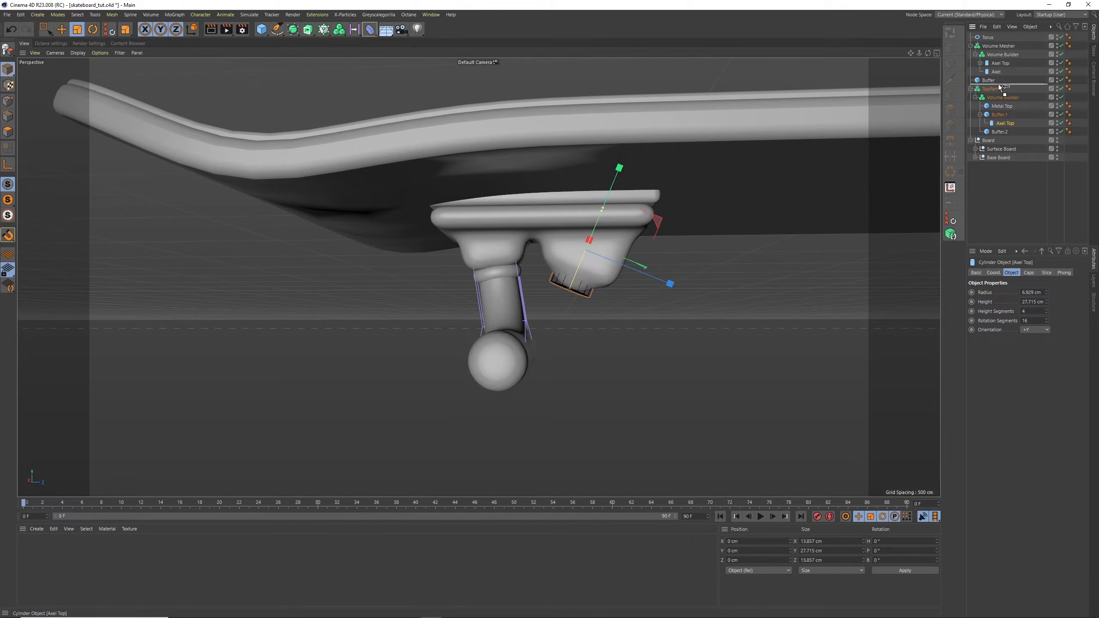
left_click_drag(992, 40, 989, 43)
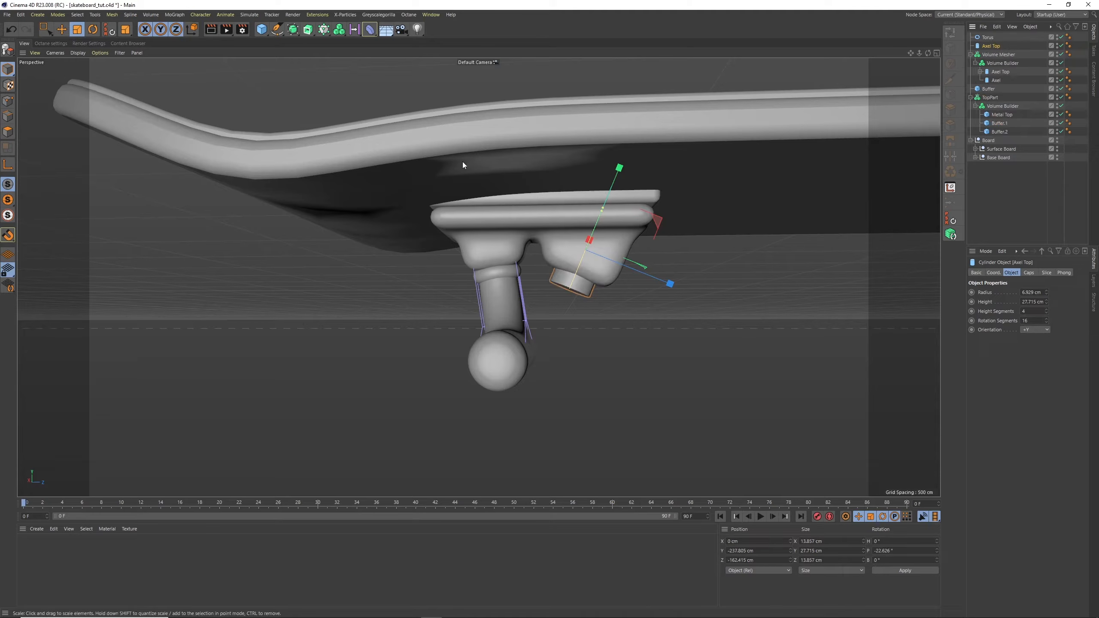
Lengthen the copied cylinder to about 44 cm and slide it down along its own axis out of the slanted buffer
left_click(62, 29)
left_click_drag(619, 168, 593, 243)
left_click_drag(574, 279, 585, 255)
left_click_drag(606, 310, 458, 357, "alt")
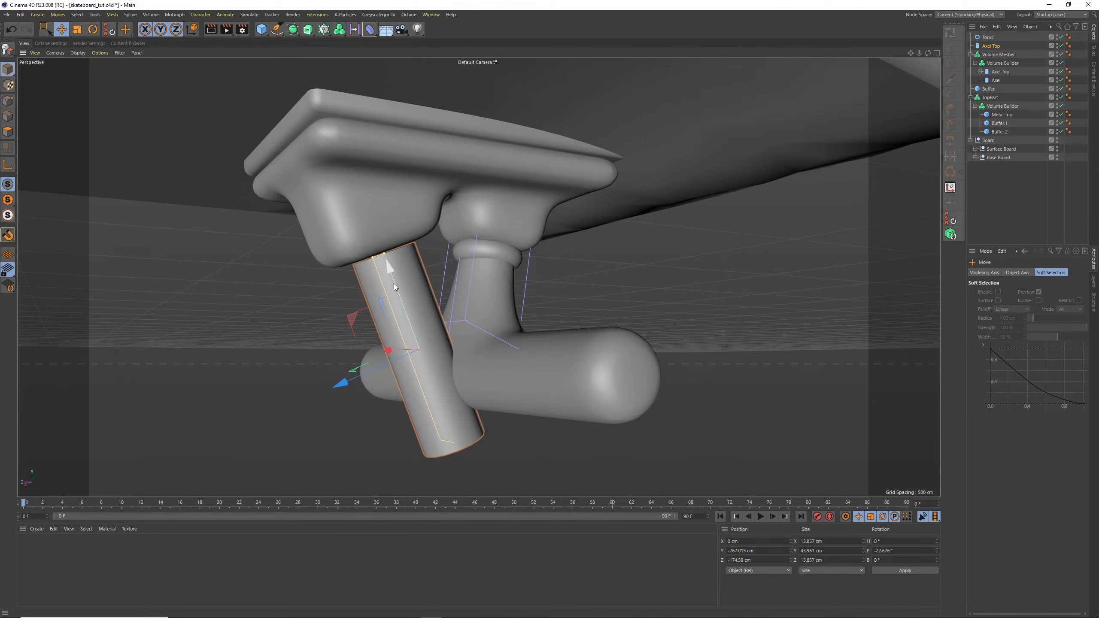
left_click_drag(394, 284, 393, 281)
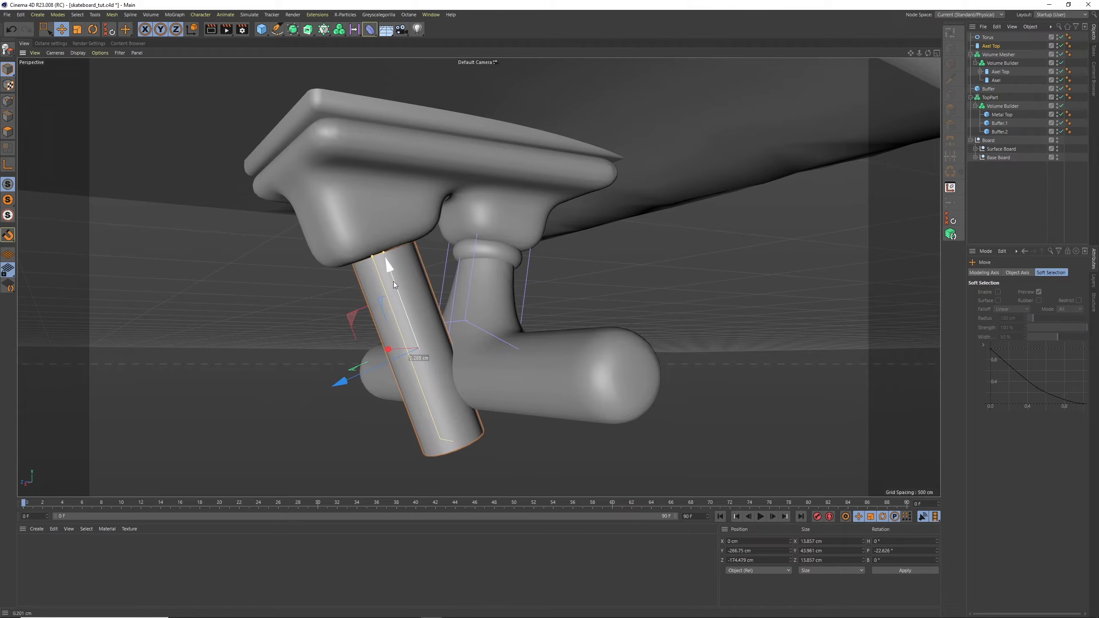
Duplicate the slanted cylinder, place the copy in the axle Volume Builder and rename it Cutout
left_click(986, 49)
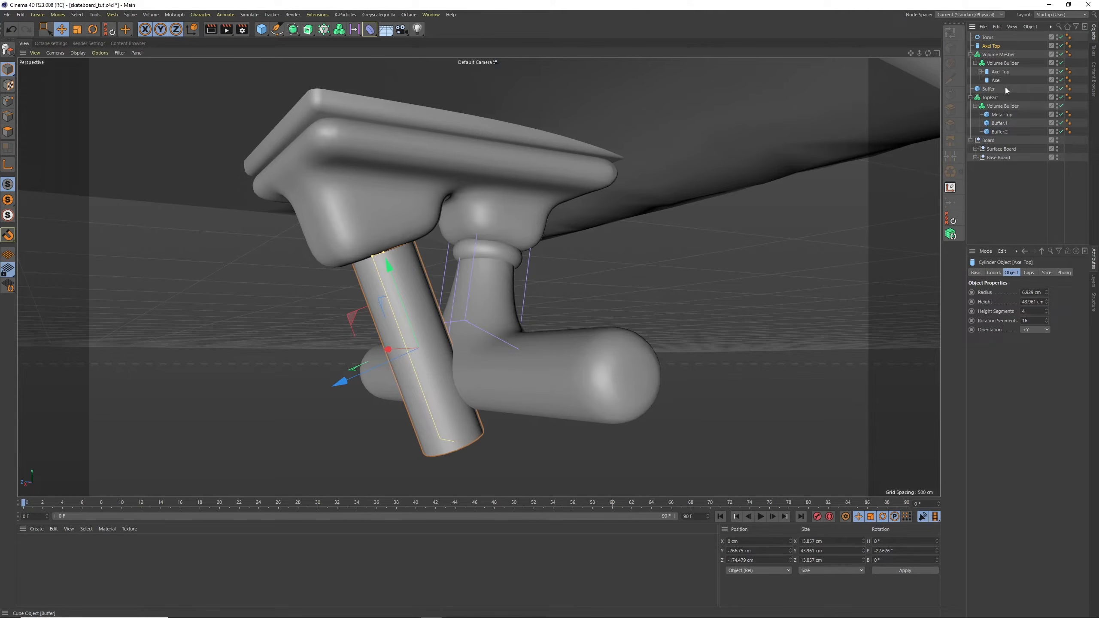
key("ctrl+c")
key("ctrl+v")
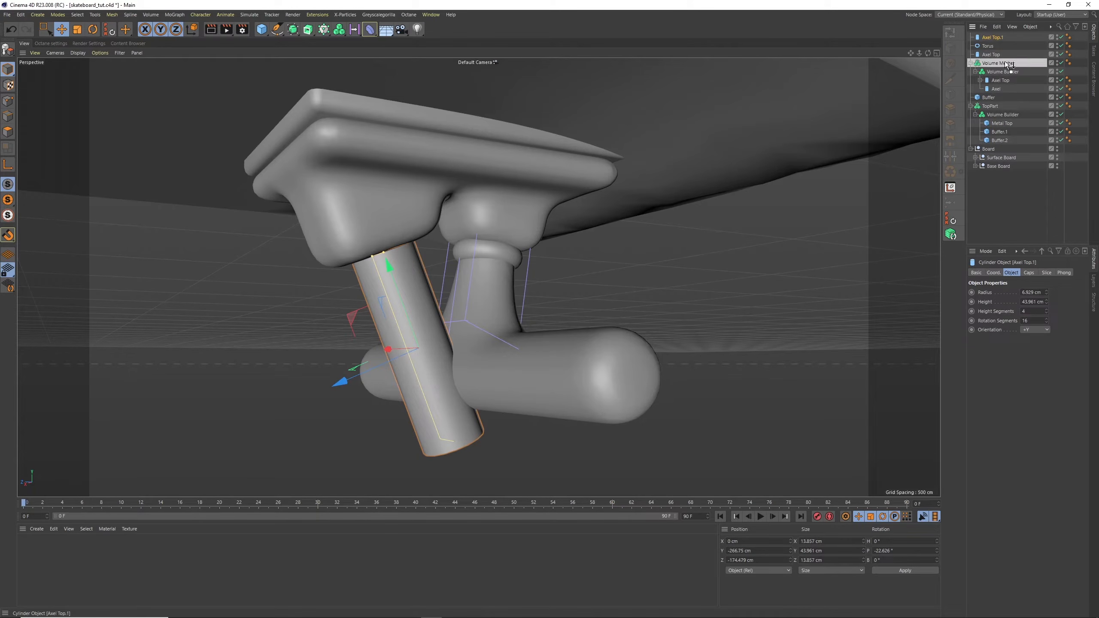
mouse_move(1007, 63)
left_mouse_down()
mouse_move(1017, 76)
mouse_move(1017, 52)
mouse_move(1008, 75)
left_mouse_up()
left_click(1007, 64)
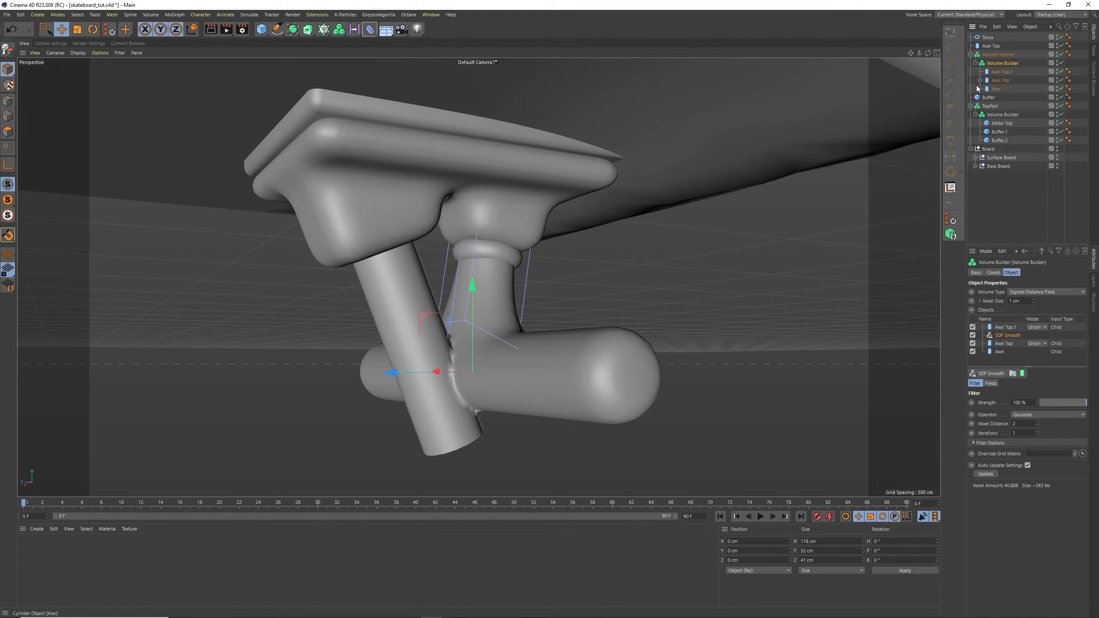
double_click(995, 72)
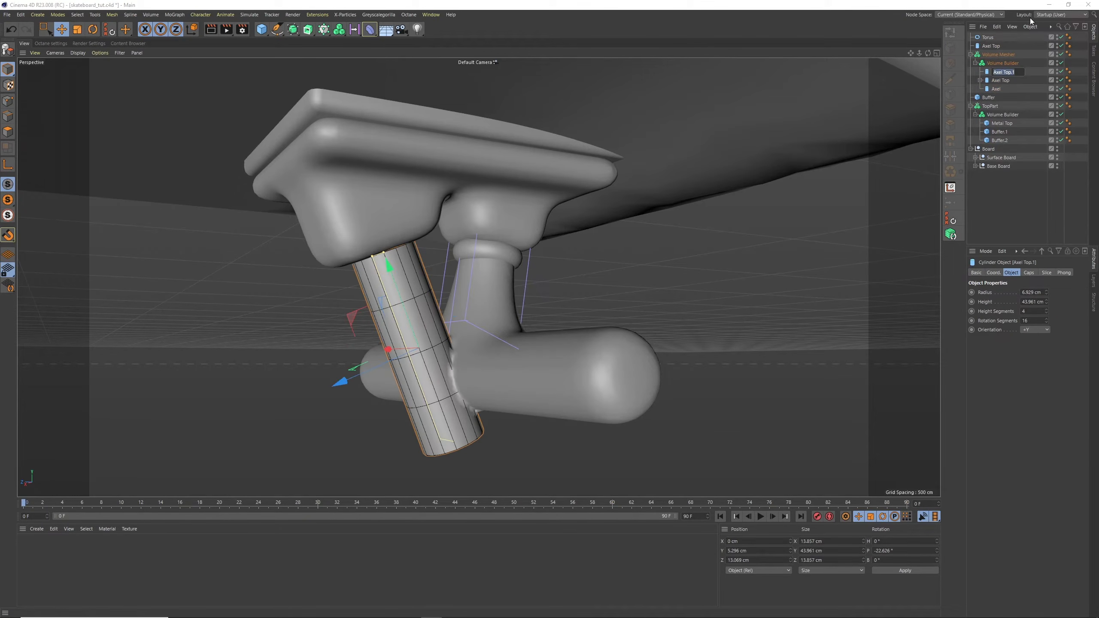
key("Return")
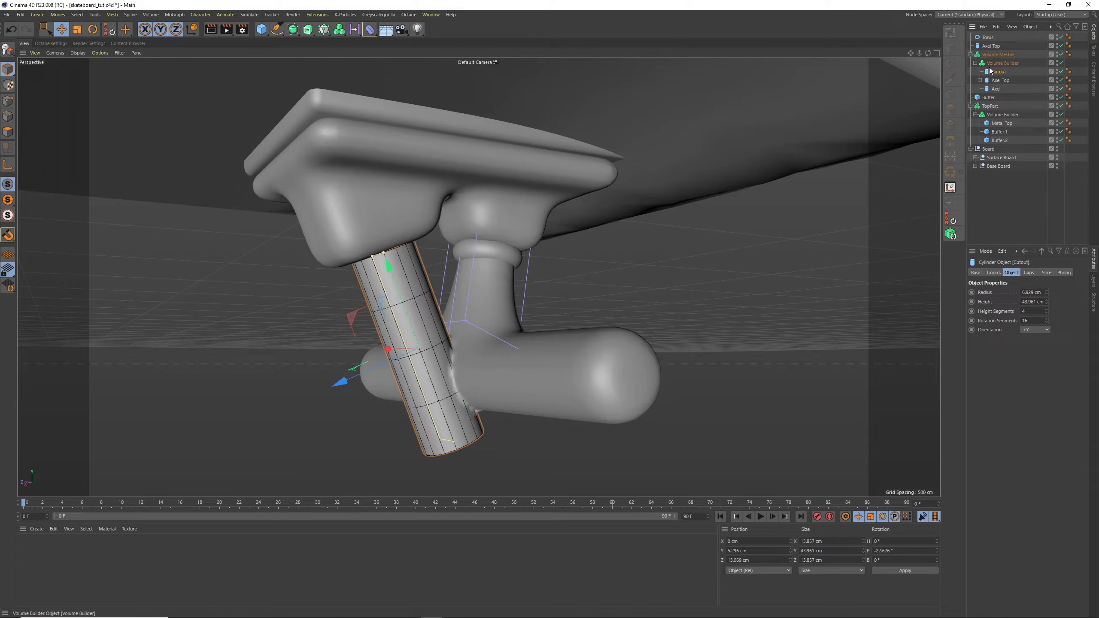
Move SDF Smooth above Cutout in the axle Volume Builder and set Cutout's mode to Subtract
left_click(1003, 64)
left_click_drag(1002, 326, 1036, 341)
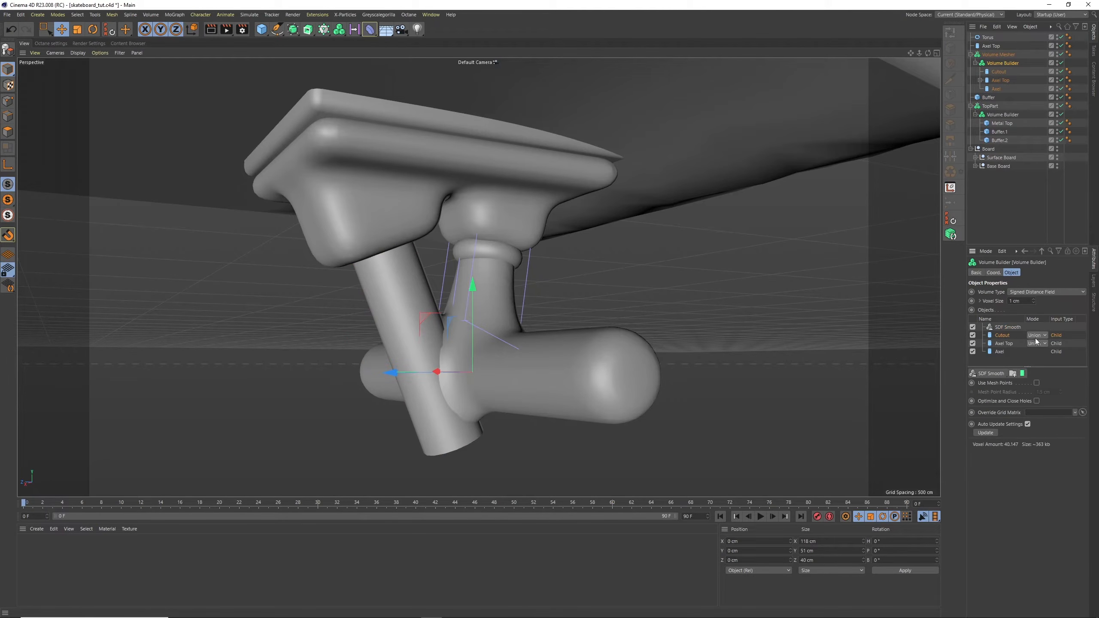
left_click(1040, 355)
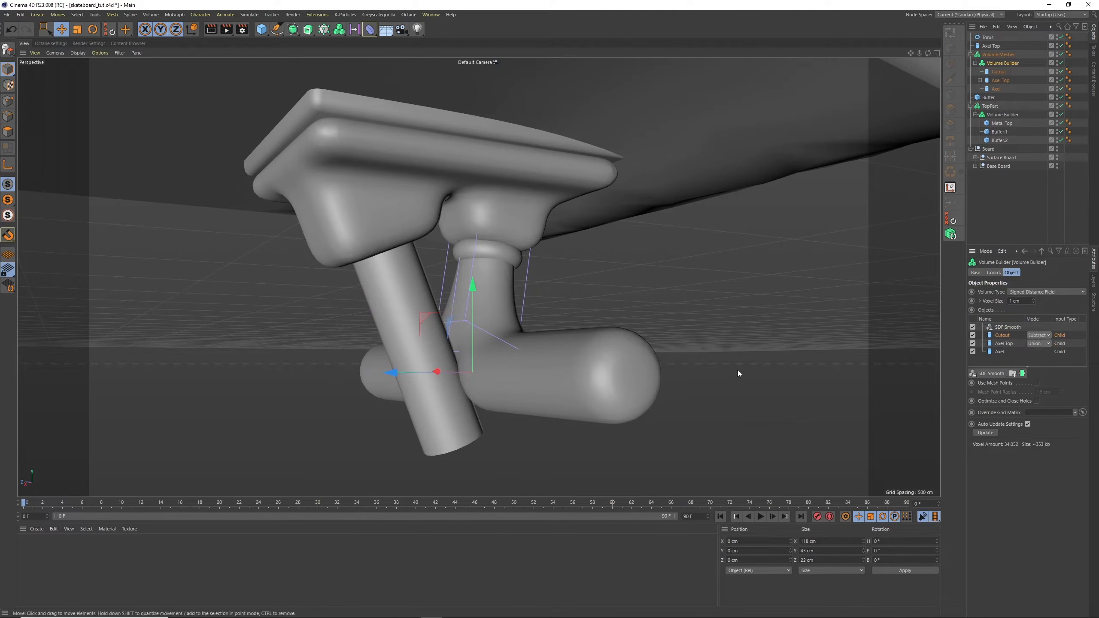
mouse_move(544, 291)
left_mouse_down("alt")
mouse_move(511, 325)
mouse_move(560, 296)
mouse_move(551, 288)
left_mouse_up("alt")
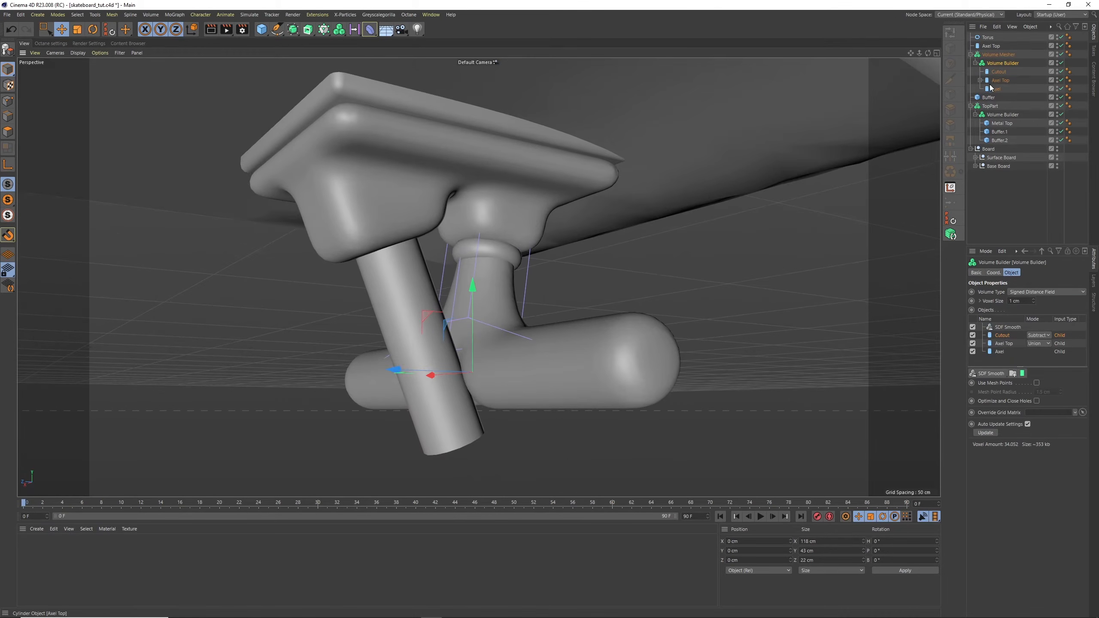
Duplicate Cutout and reshape the copy into a disc around the slanted cylinder, about 13.9 cm in radius and 9 cm high
left_click(998, 72)
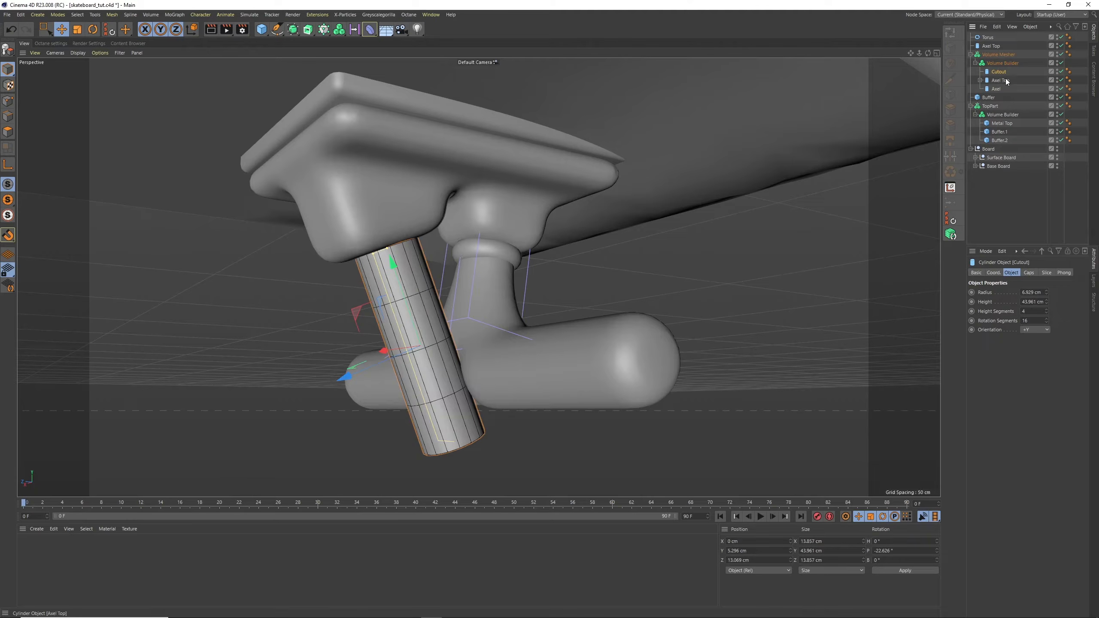
key("ctrl+c")
key("ctrl+v")
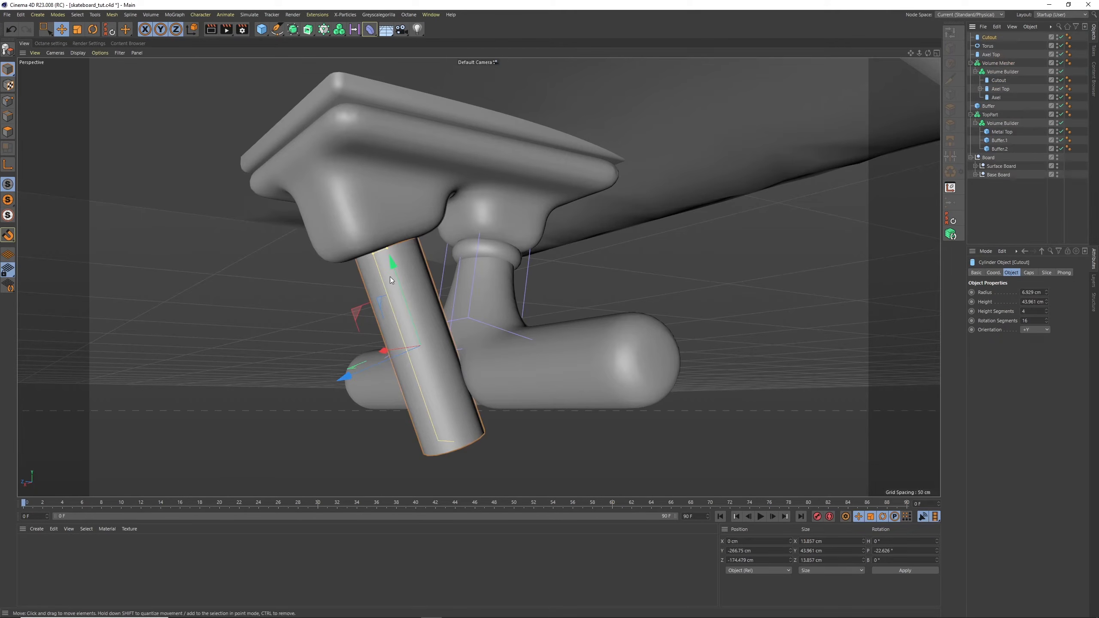
left_click_drag(394, 254, 422, 351)
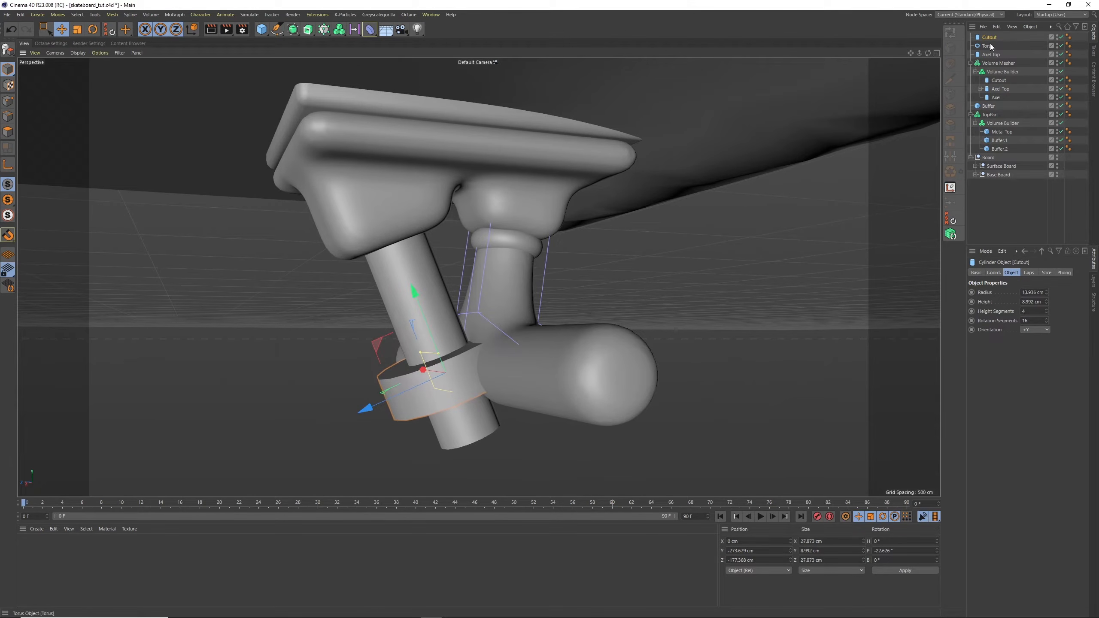
Place the disc in the axle Volume Builder, order it below the subtracting Cutout and rename it Ring
left_click_drag(988, 38, 1002, 82)
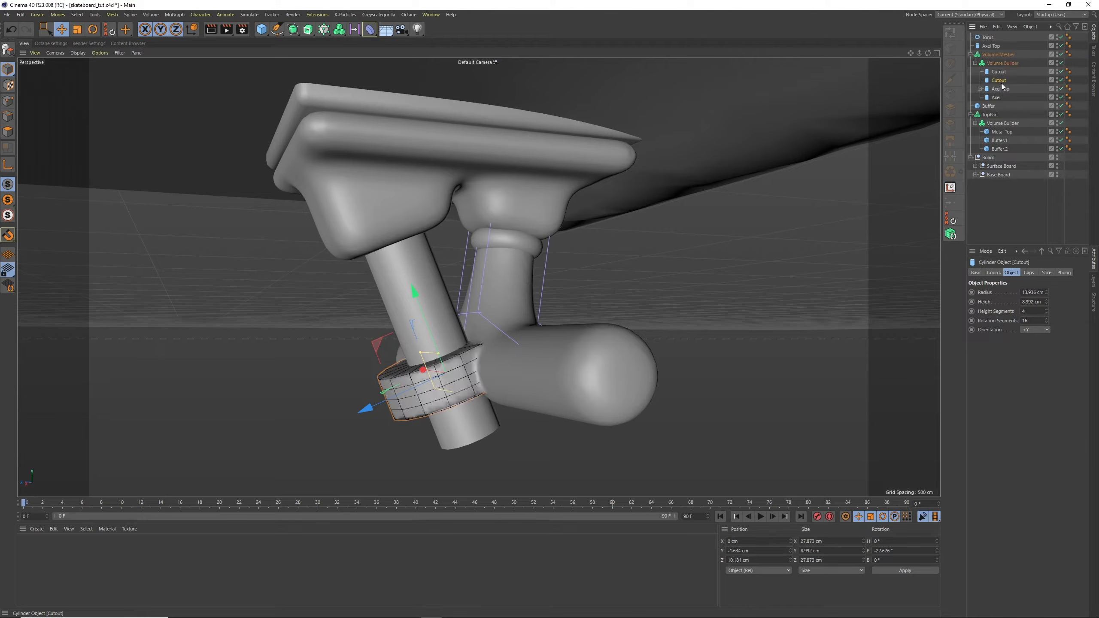
left_click(1002, 63)
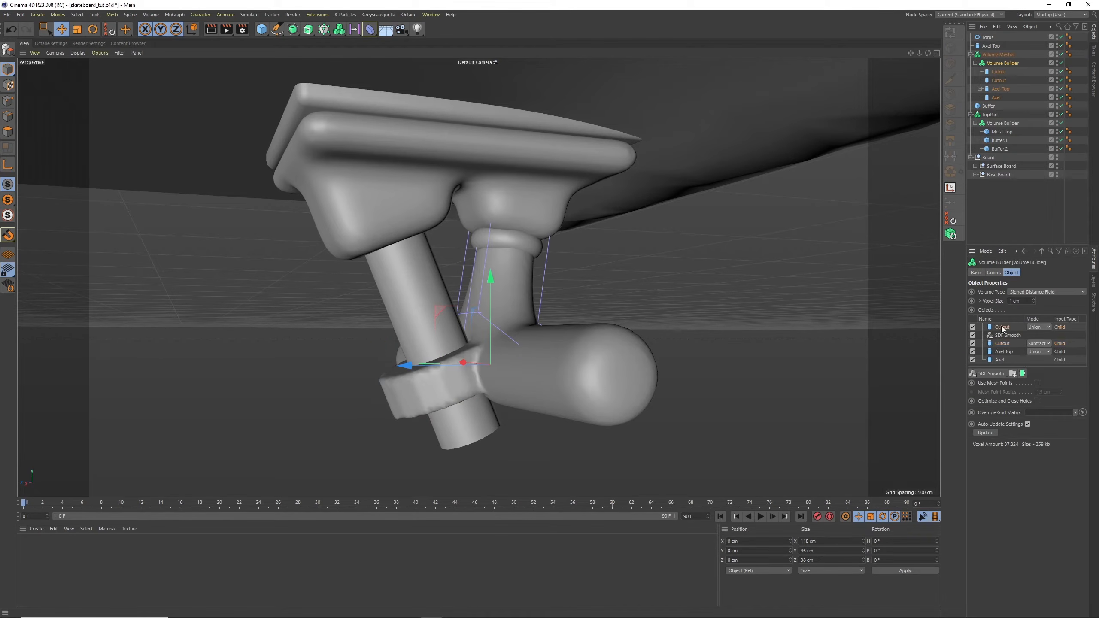
left_click_drag(1006, 344, 1006, 345)
double_click(999, 80)
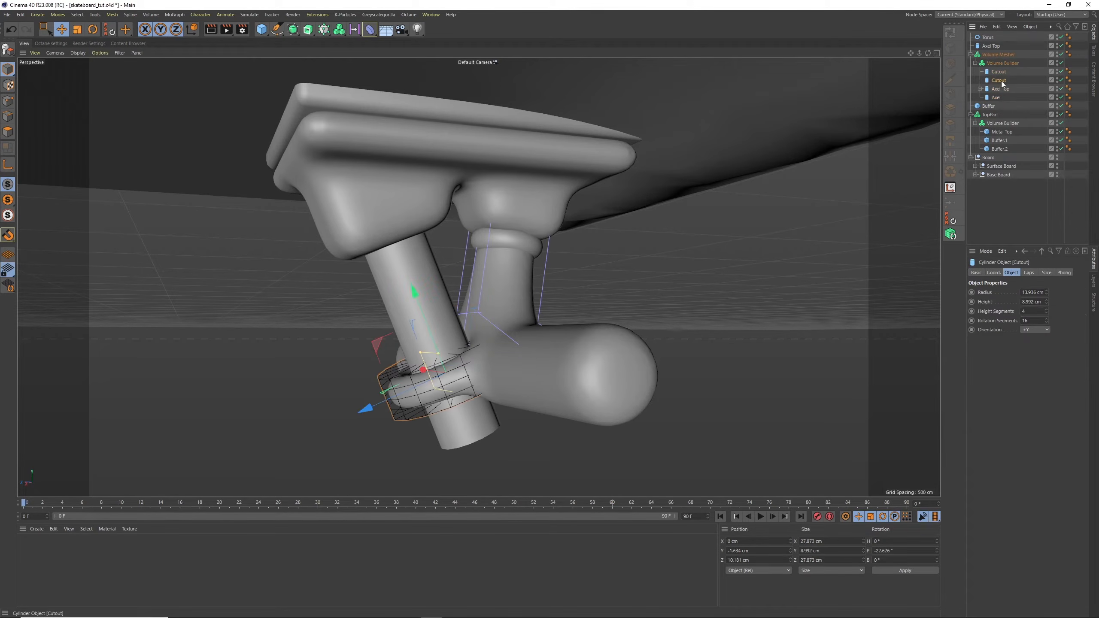
type("Ring")
key("Return")
Thicken Ring to about 14.2 cm high and raise it slightly along the slanted cylinder's axis
left_click_drag(437, 356, 420, 303)
left_click(62, 29)
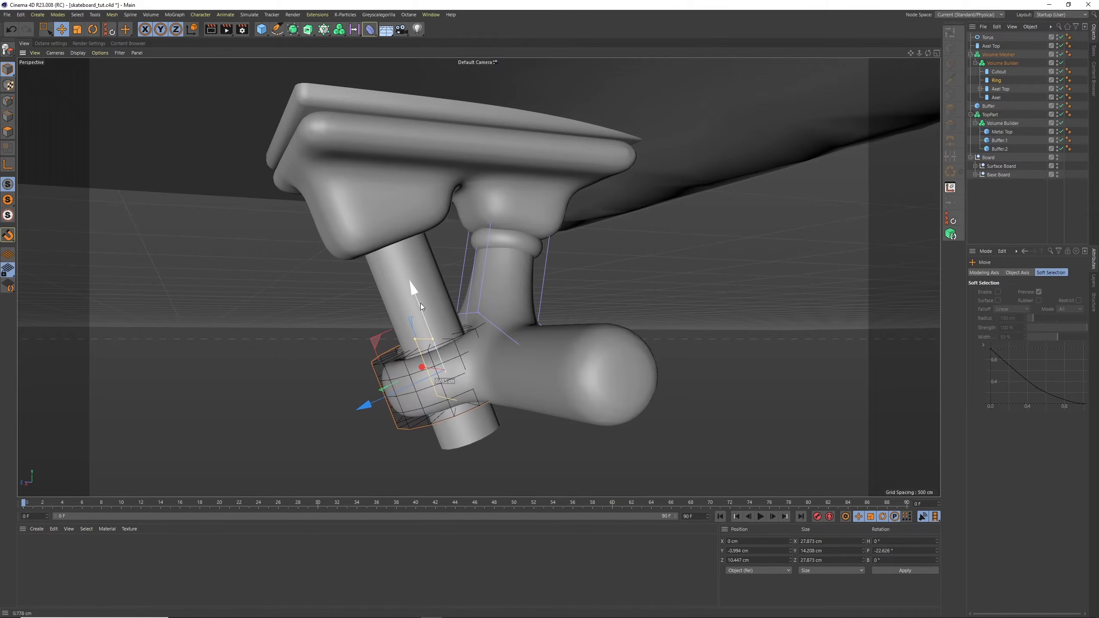
left_click_drag(575, 257, 220, 261, "alt")
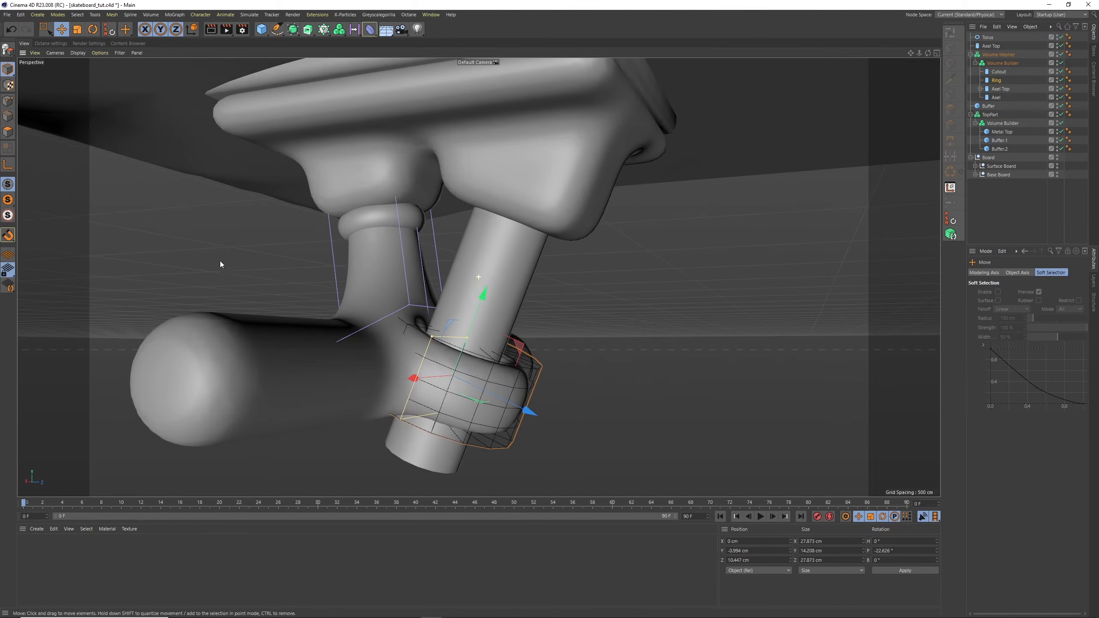
scroll(531, 278, "down", 4)
mouse_move(509, 300)
left_mouse_down("alt")
mouse_move(471, 308)
mouse_move(551, 297)
mouse_move(464, 300)
mouse_move(529, 302)
mouse_move(519, 299)
left_mouse_up("alt")
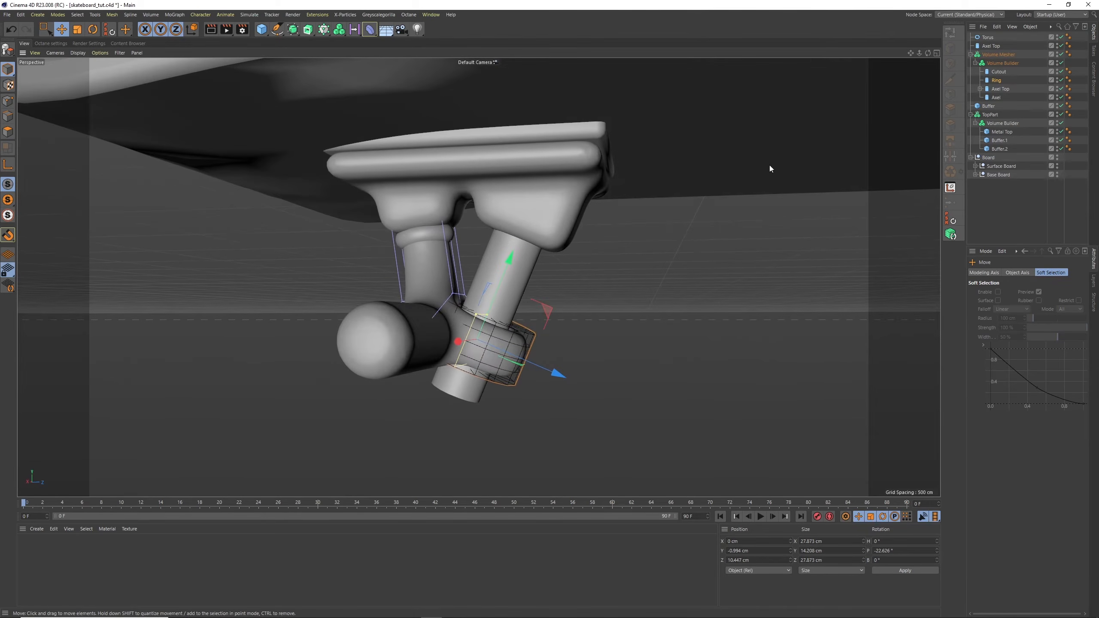
Duplicate the torus, align the copy to the slanted cylinder using Reset PSR, and slide it about 20.2 cm up to the metal base
left_click(988, 38)
key("ctrl+c")
key("ctrl+v")
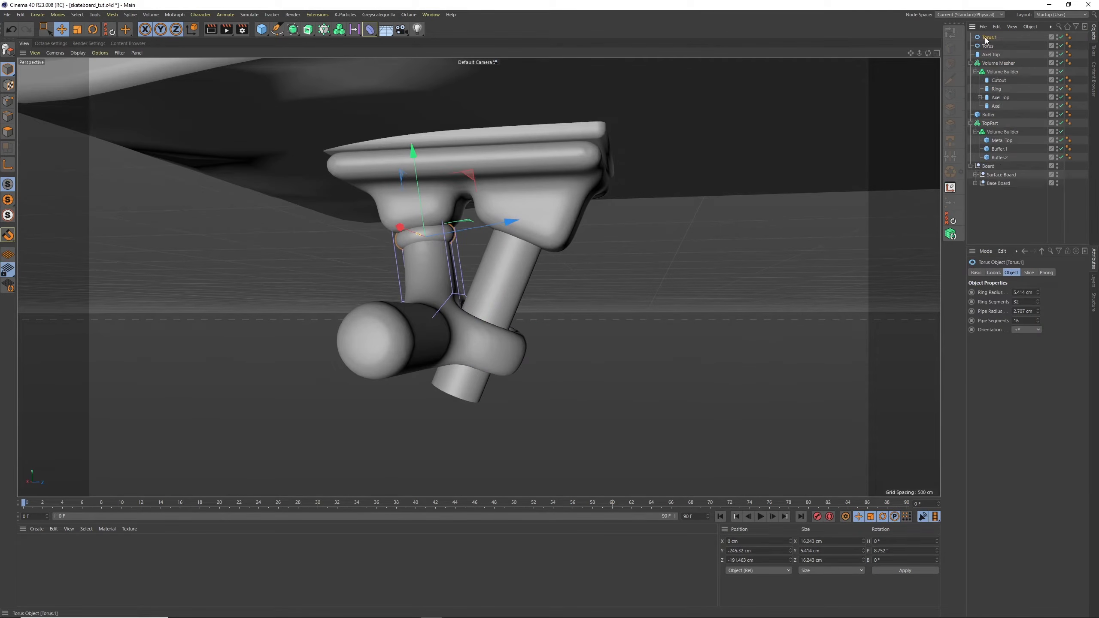
left_click(989, 55)
left_click_drag(989, 40, 991, 55)
left_click(948, 218)
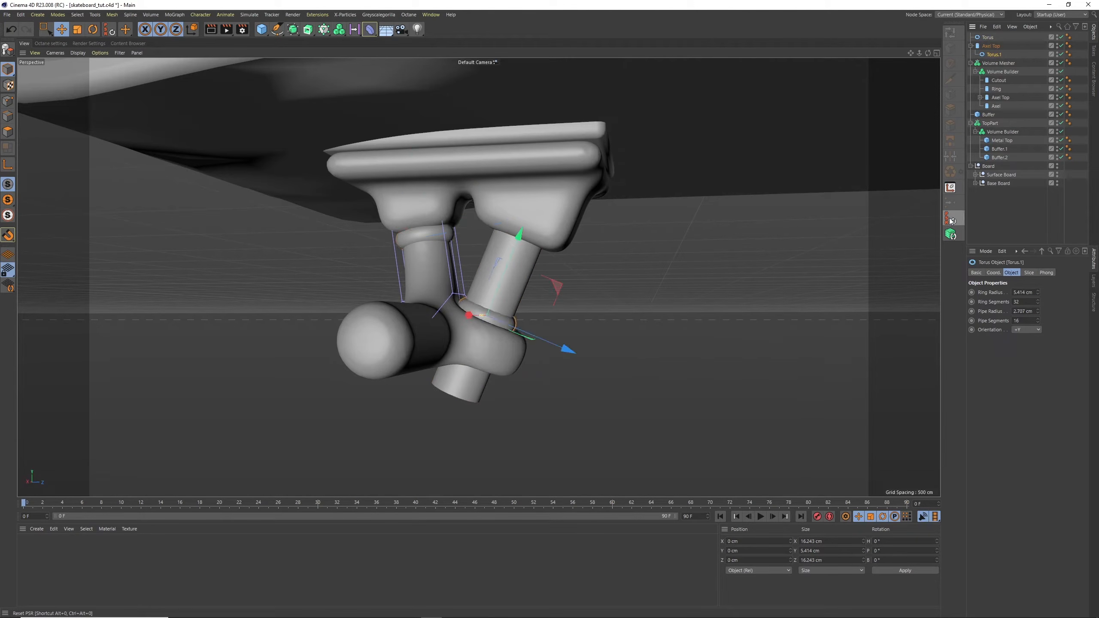
left_click_drag(517, 239, 544, 168)
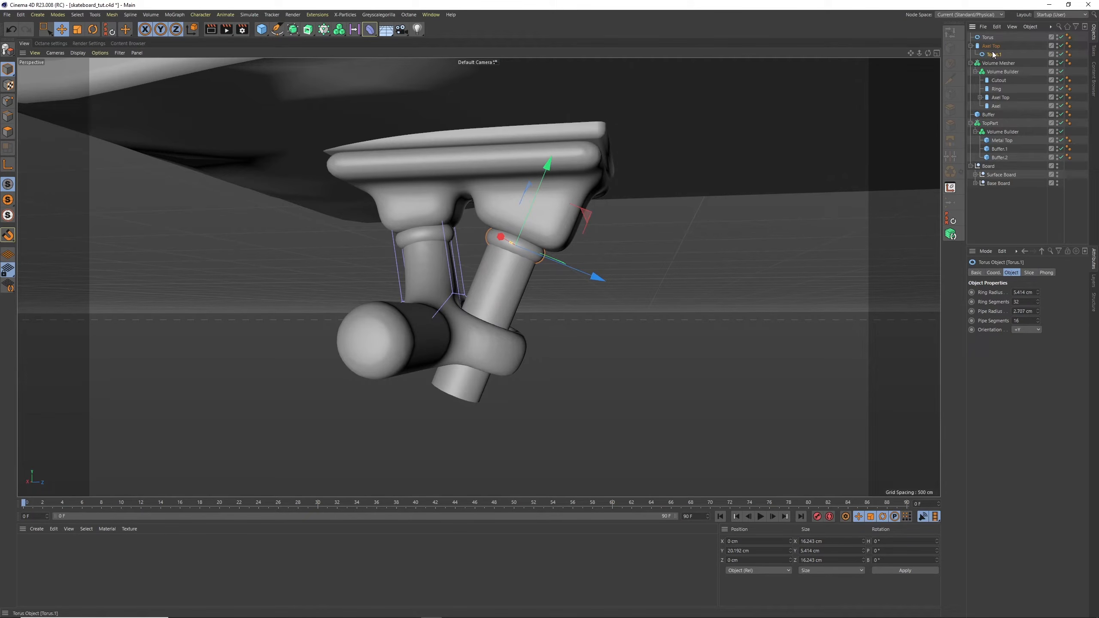
Unparent the aligned torus, duplicate it and slide the copy about 20.8 cm down the slanted cylinder onto the axle ring
left_click_drag(996, 42, 996, 41)
key("ctrl+c")
key("ctrl+v")
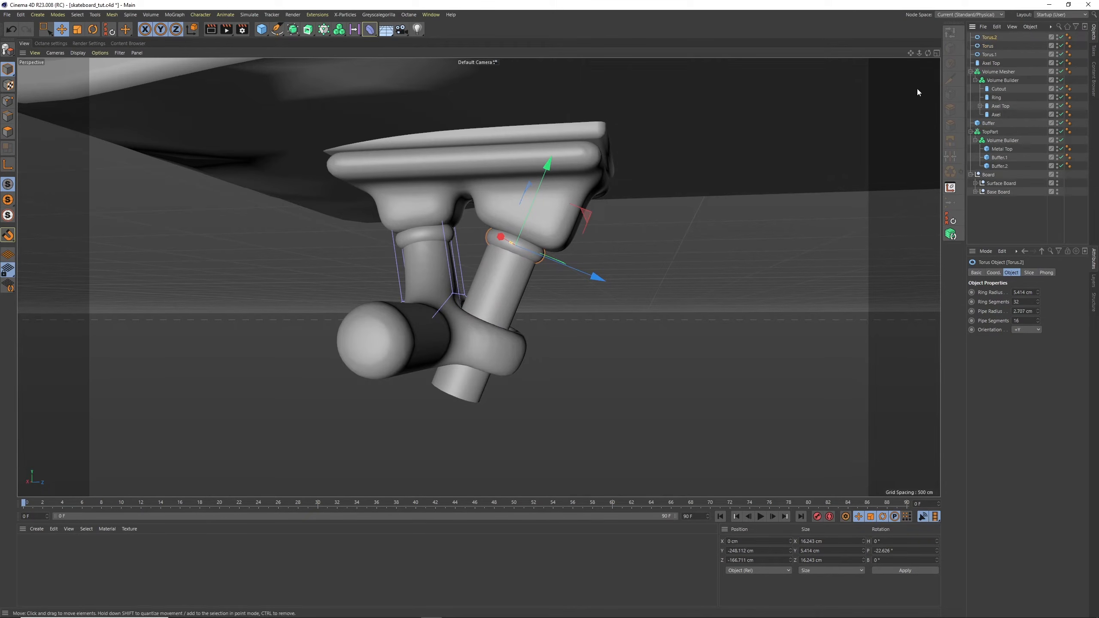
left_click_drag(553, 178, 521, 236)
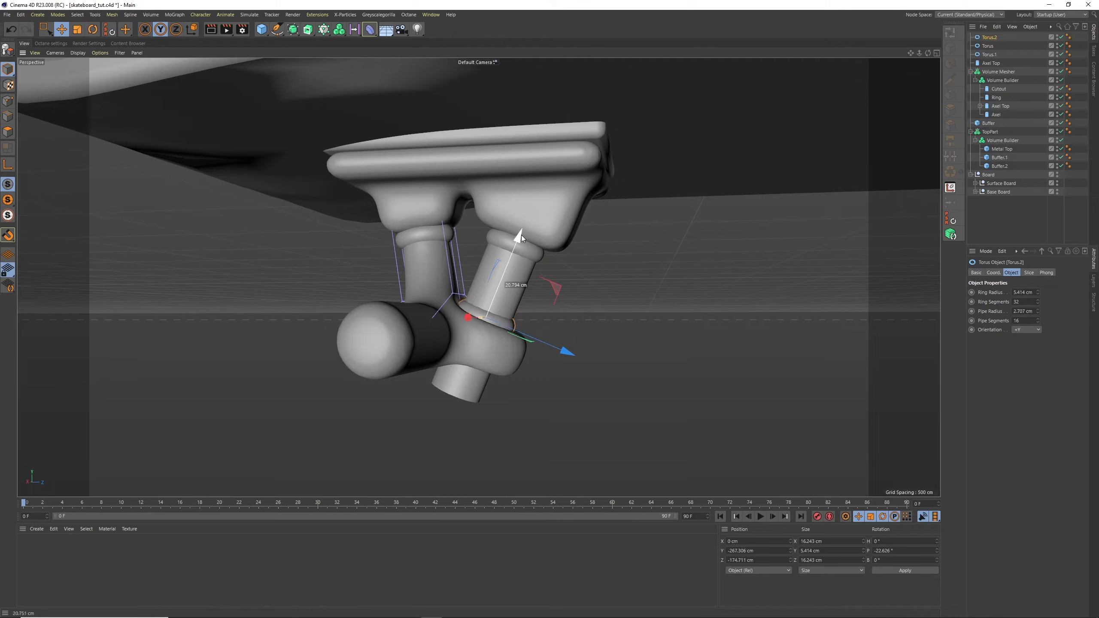
Duplicate the lower torus and slide the copy down the slanted cylinder to the underside of the axle ring
key("ctrl+c")
key("ctrl+v")
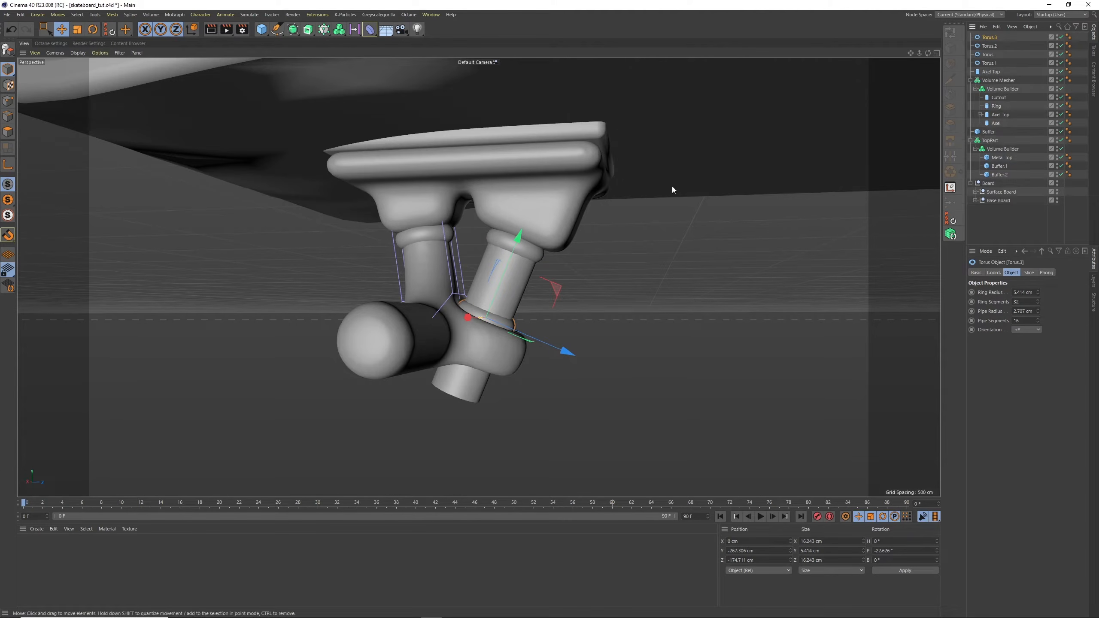
left_click_drag(533, 283, 492, 293)
left_click_drag(496, 294, 512, 263)
Enable the cap fillet on the slanted cylinder
left_click(513, 259)
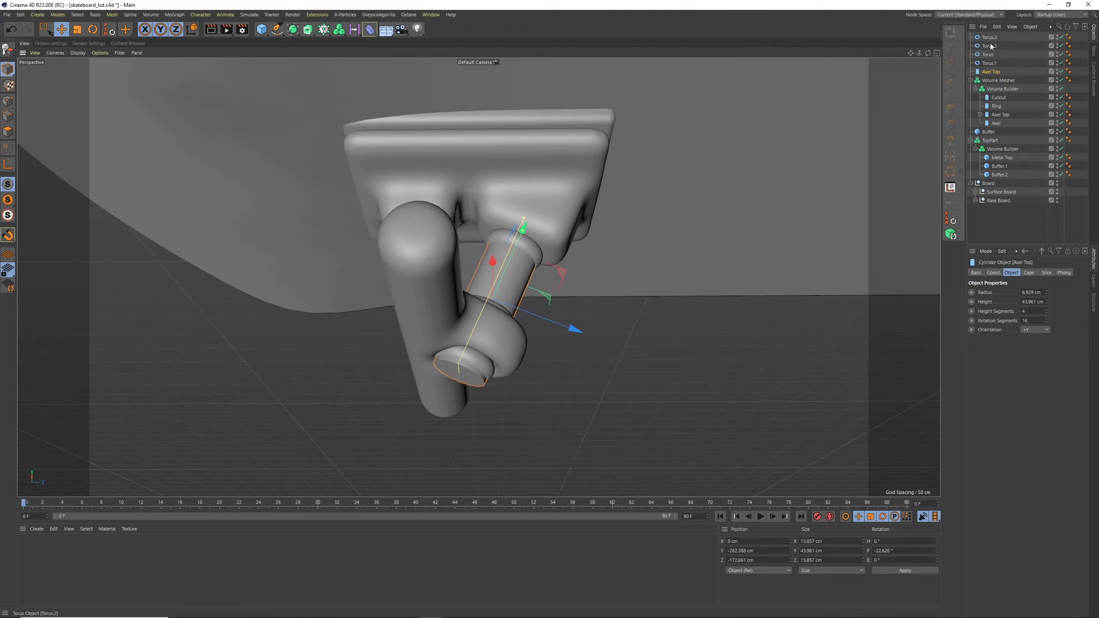
left_click(1029, 273)
left_click(1003, 313)
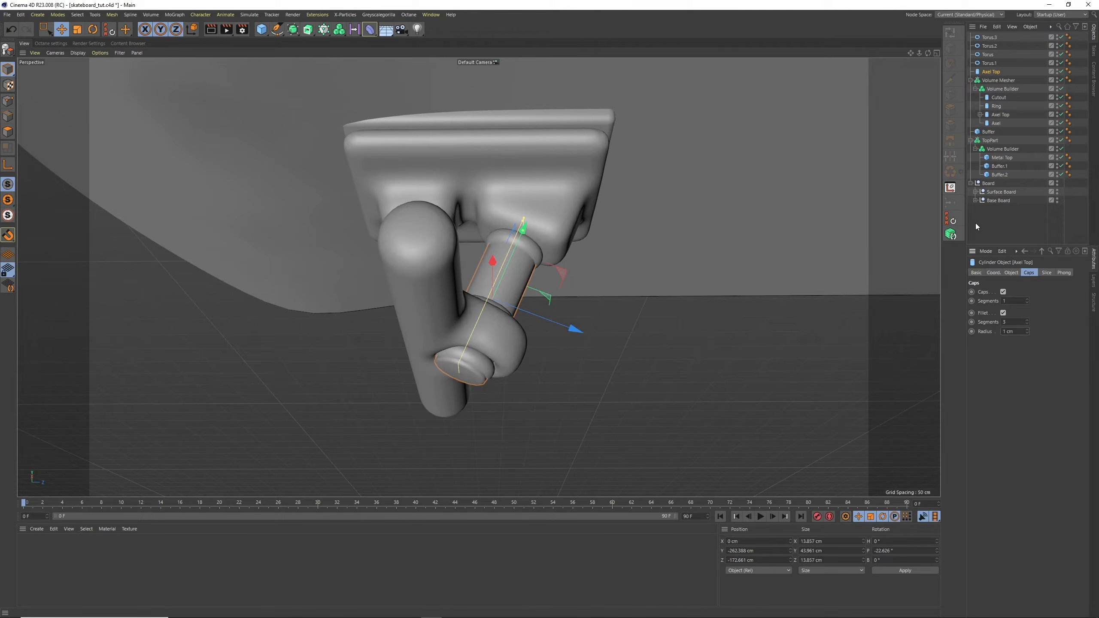
Examine the finished truck and its proportions against the whole deck from several angles
left_click_drag(714, 204, 449, 411, "alt")
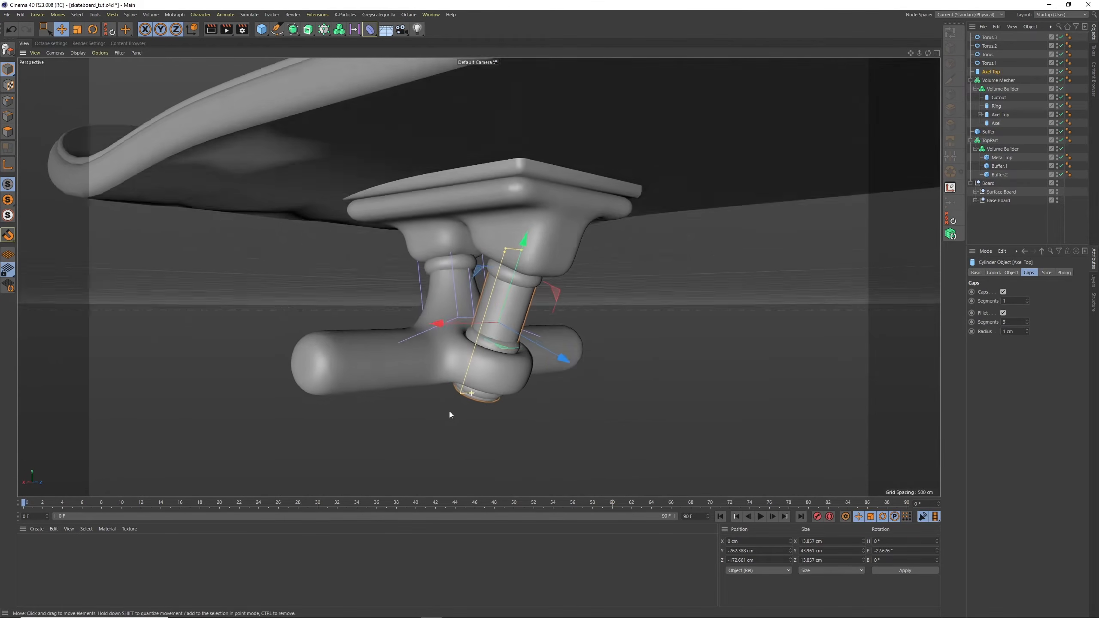
left_click_drag(547, 323, 601, 297, "alt")
left_click_drag(546, 272, 587, 261, "alt")
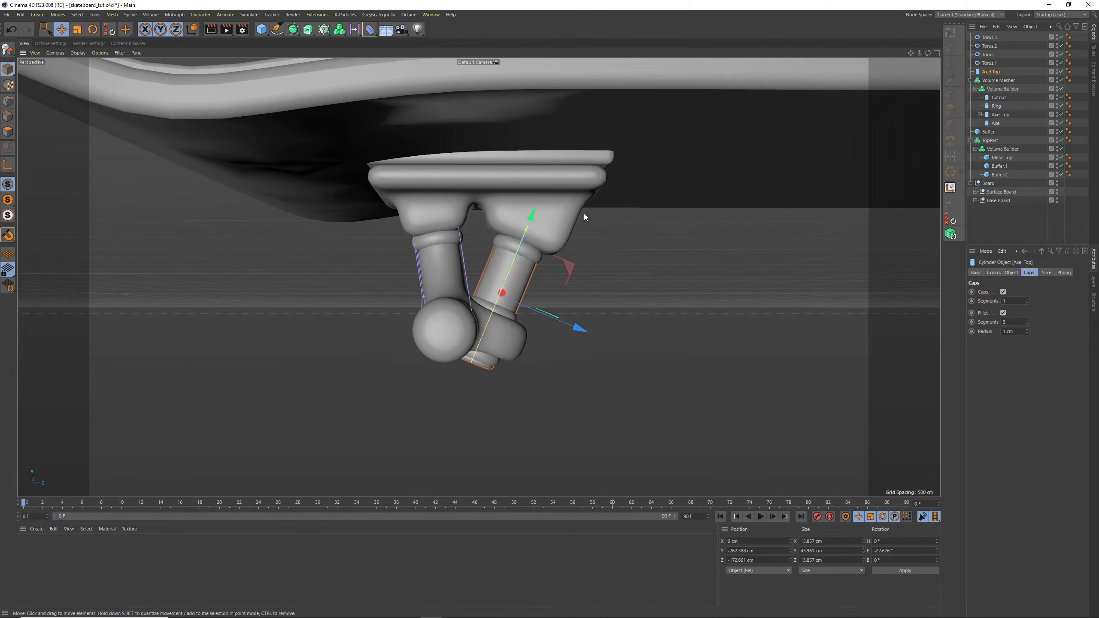
left_click_drag(584, 215, 513, 243, "alt")
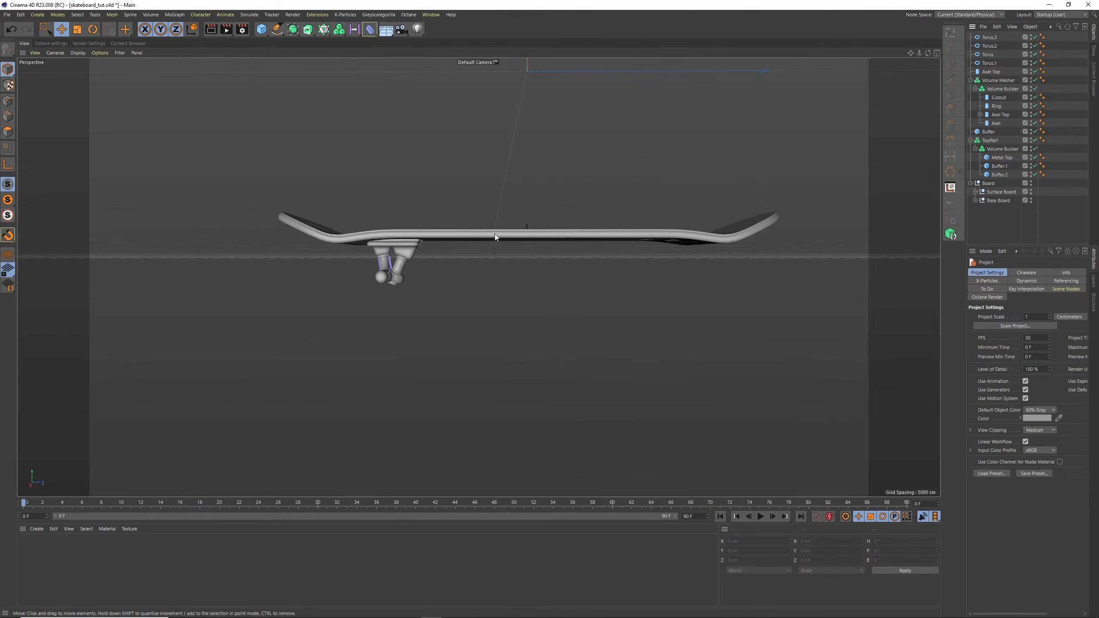
left_click_drag(495, 233, 432, 239, "alt")
right_click_drag(432, 239, 521, 248, "alt")
left_click_drag(521, 247, 561, 226, "alt")
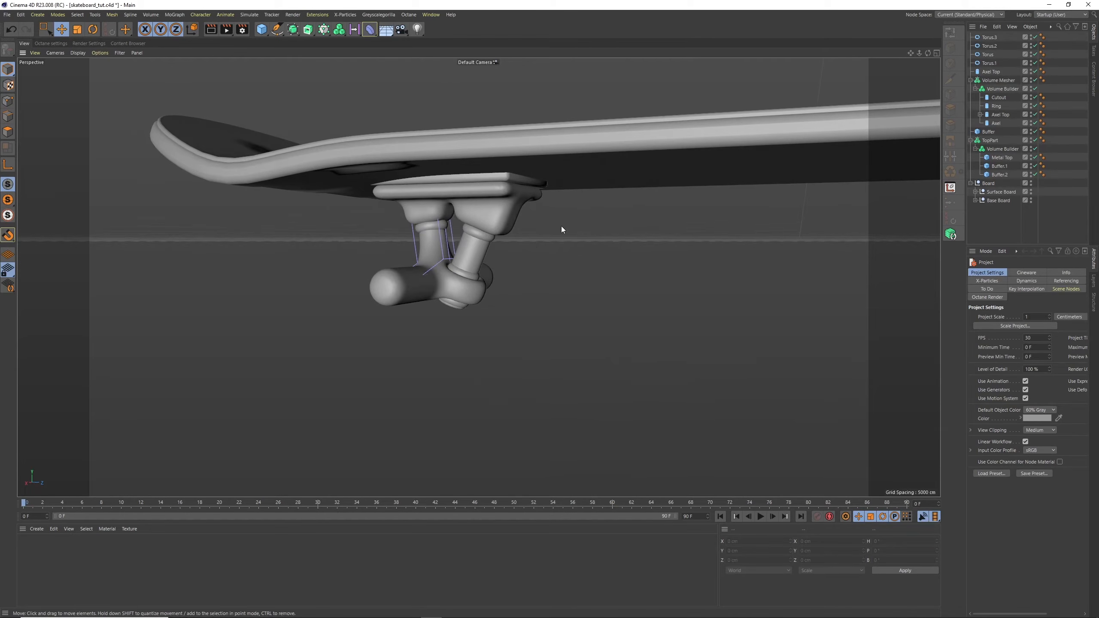
Group the four torus objects and rename the group Washers
left_click(970, 80)
left_click(971, 97)
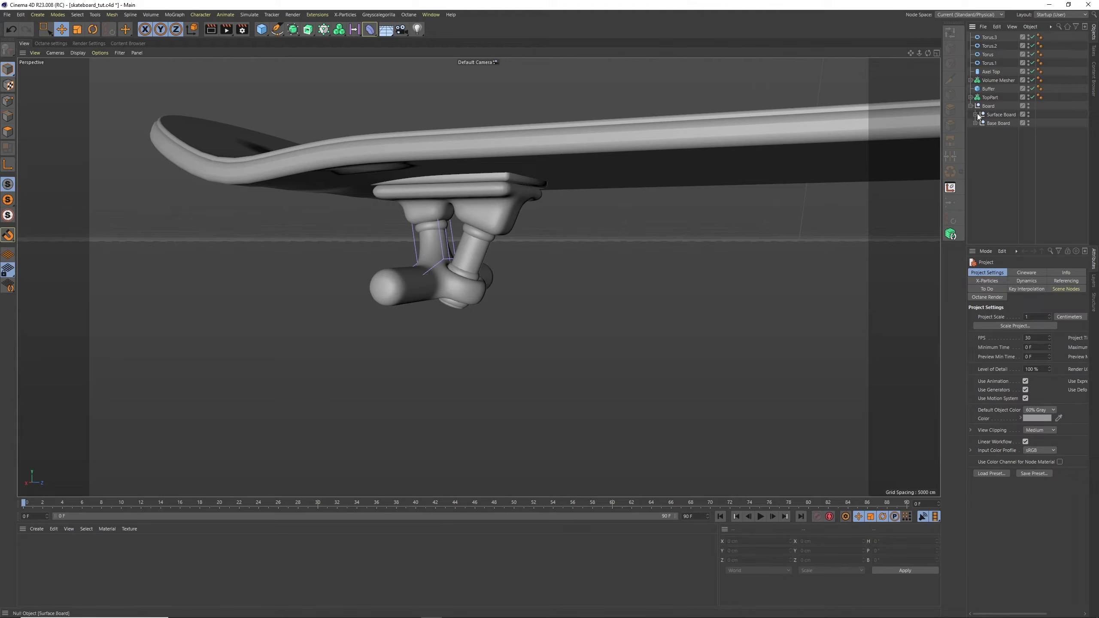
left_click(994, 38)
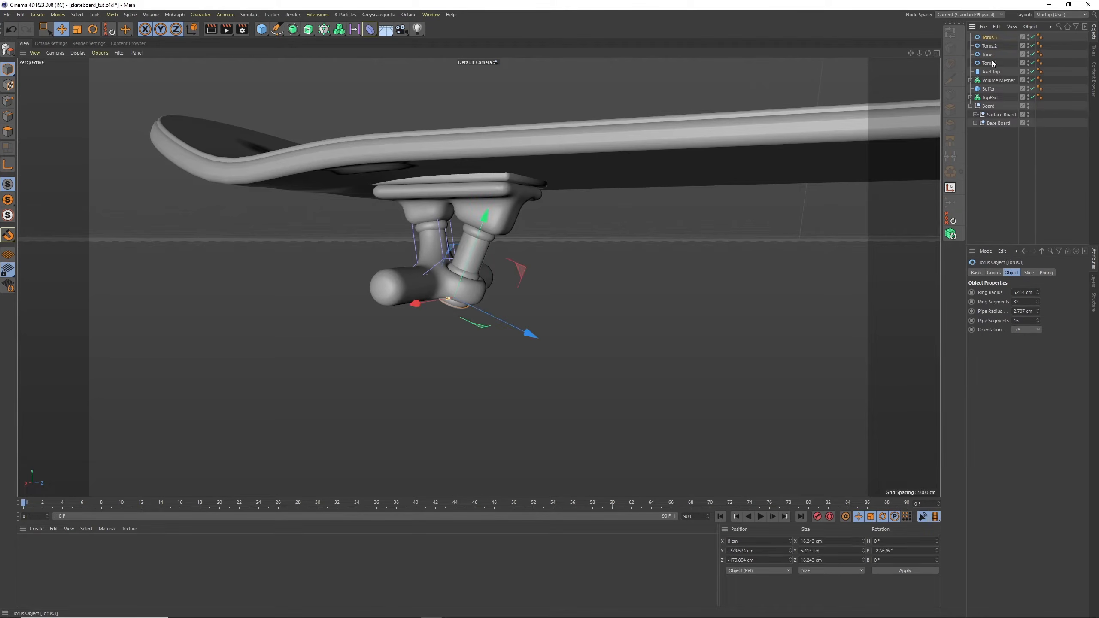
left_click(994, 63, "shift")
left_click(1015, 28)
mouse_move(1026, 29)
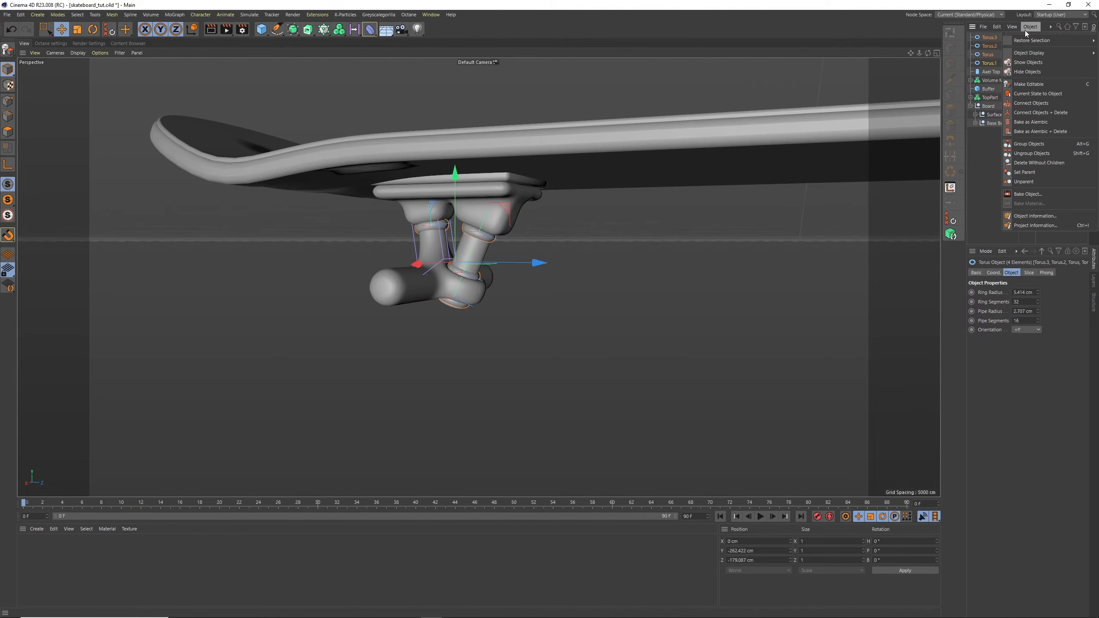
left_click(1026, 145)
double_click(987, 38)
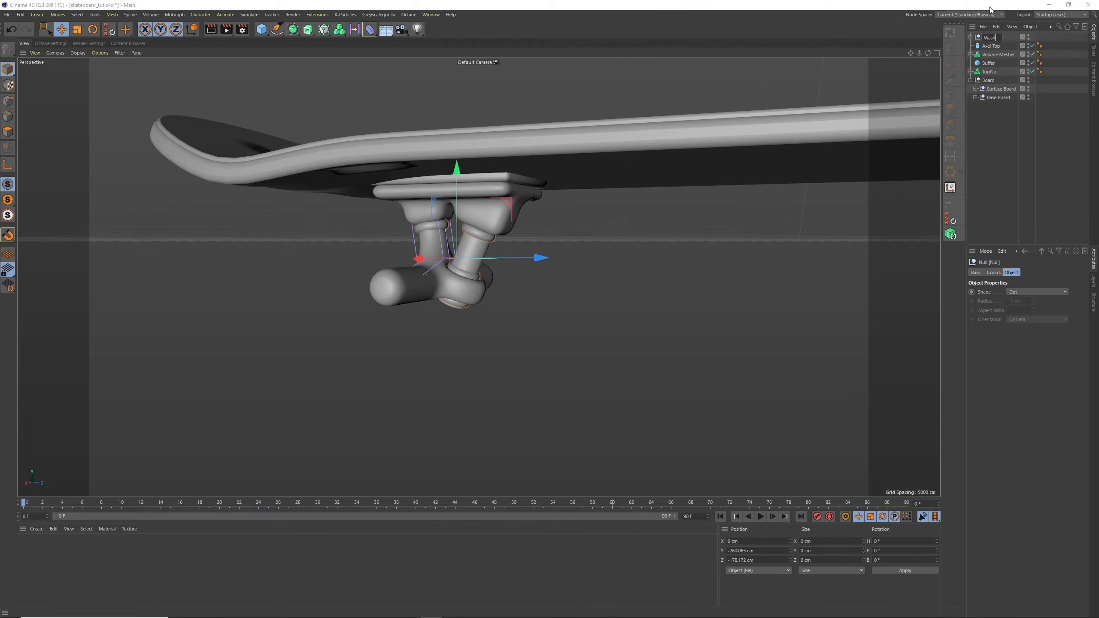
type("Washers")
key("Return")
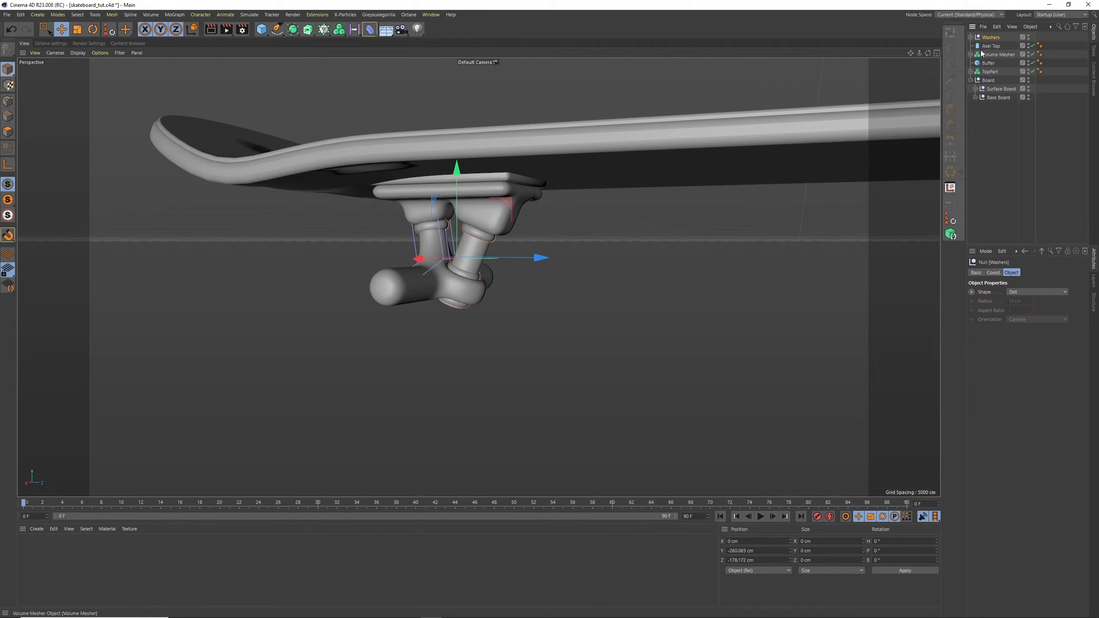
Rename the standalone Axel Top cylinder Shock Absorber and the axle's Volume Mesher Axel
left_click(992, 46)
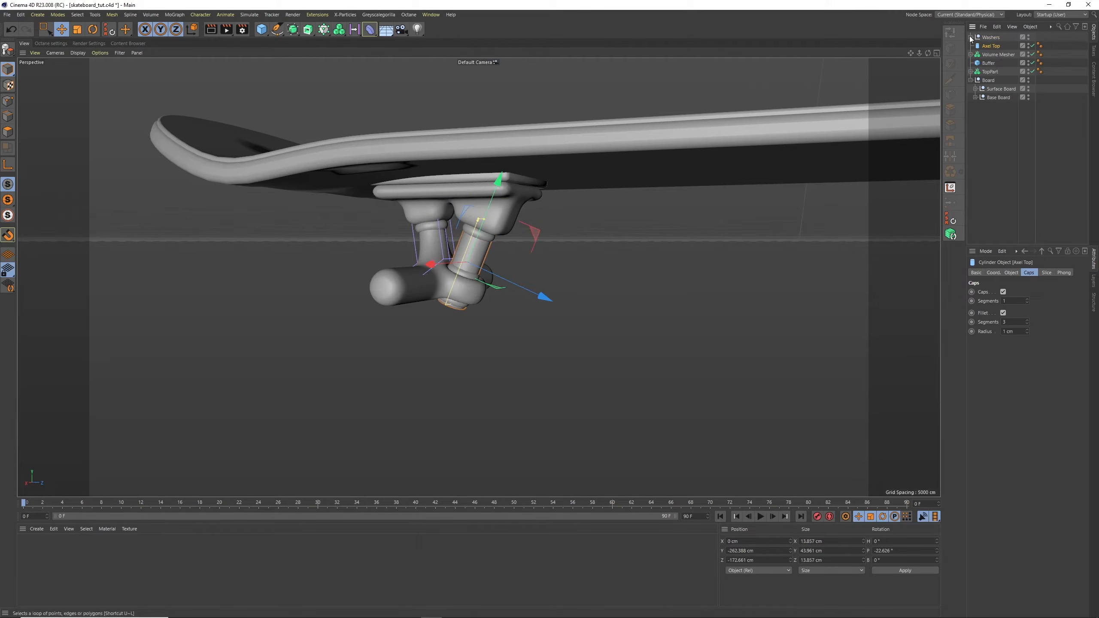
double_click(994, 47)
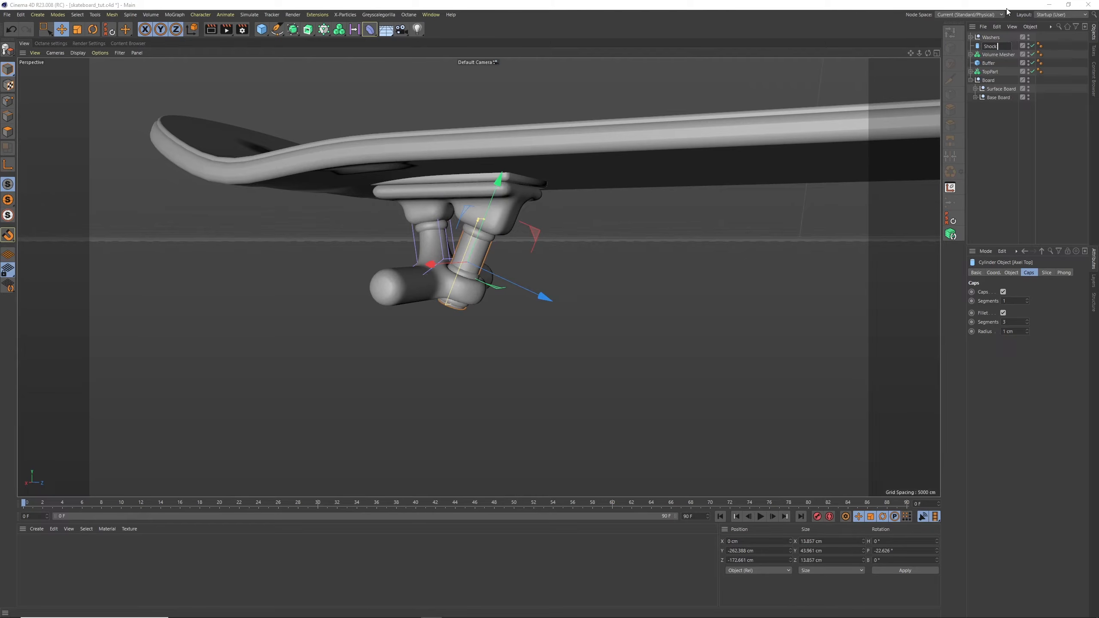
type("Shock Absorber")
key("Return")
double_click(999, 55)
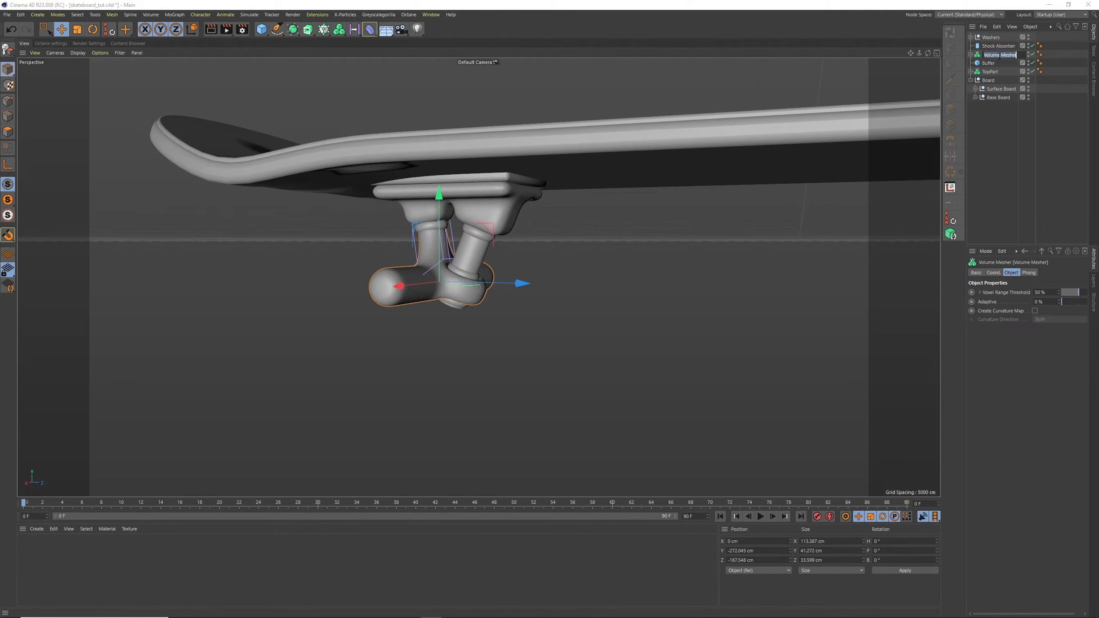
type("Axel")
key("Return")
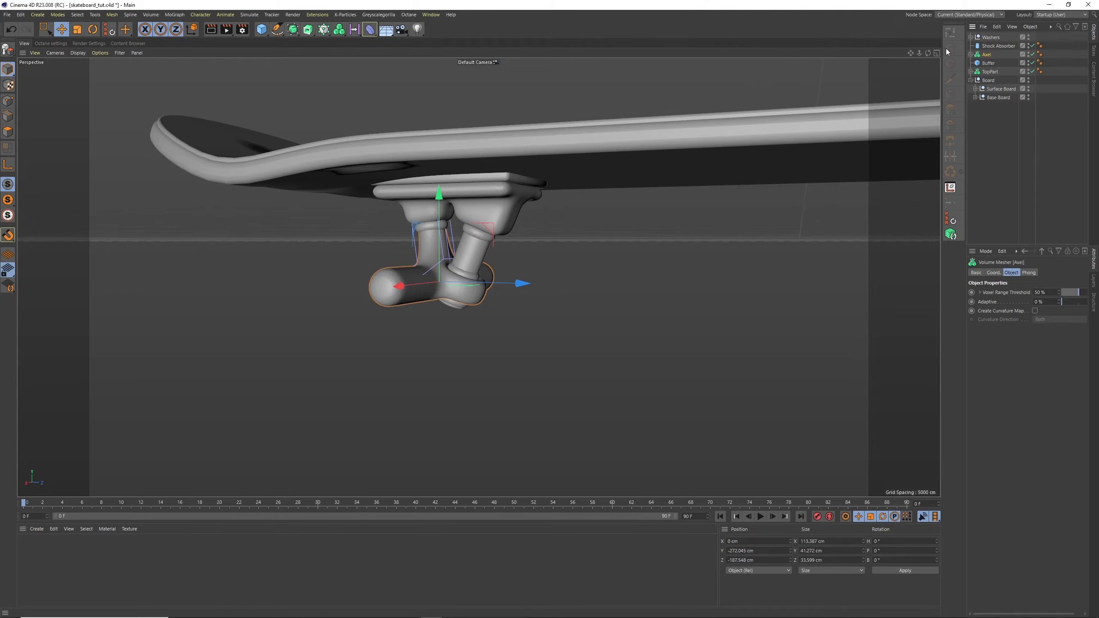
Hide the axle post's FFD deformer cage in the viewport
left_click(970, 54)
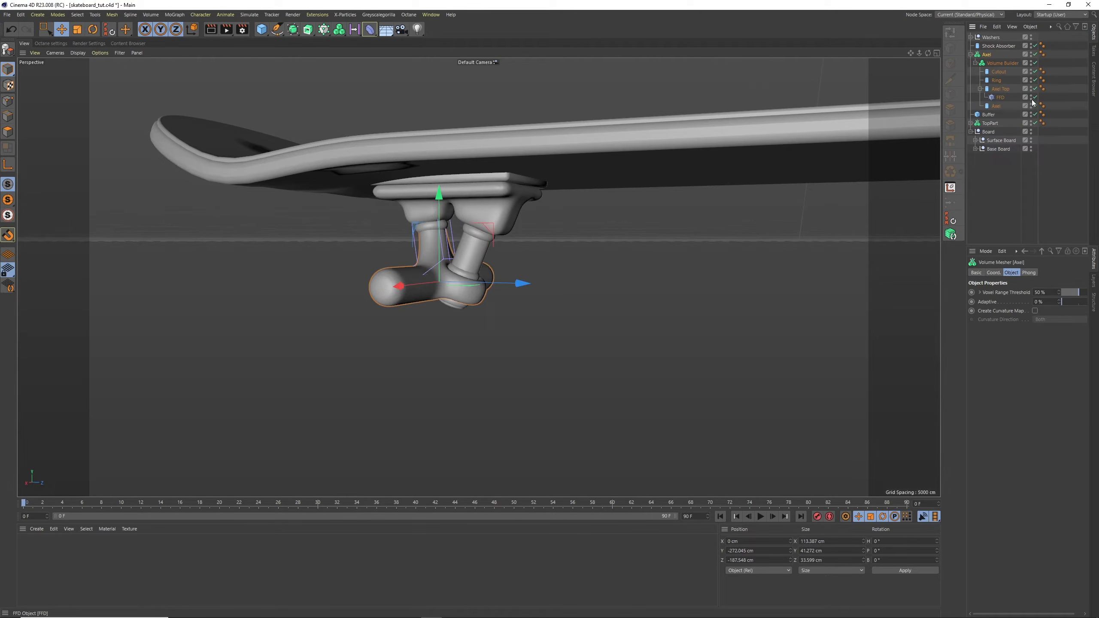
left_click(1031, 96)
left_click(1041, 94)
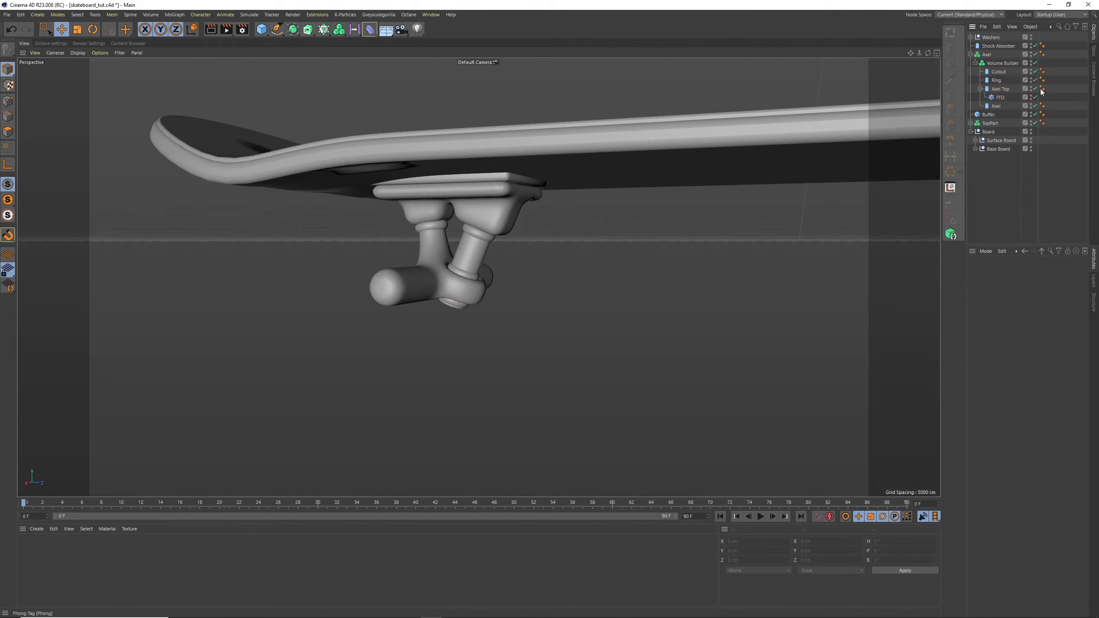
left_click(971, 54)
Reorder the object hierarchy so that Buffer and TopPart come first, above Washers
left_click(989, 63)
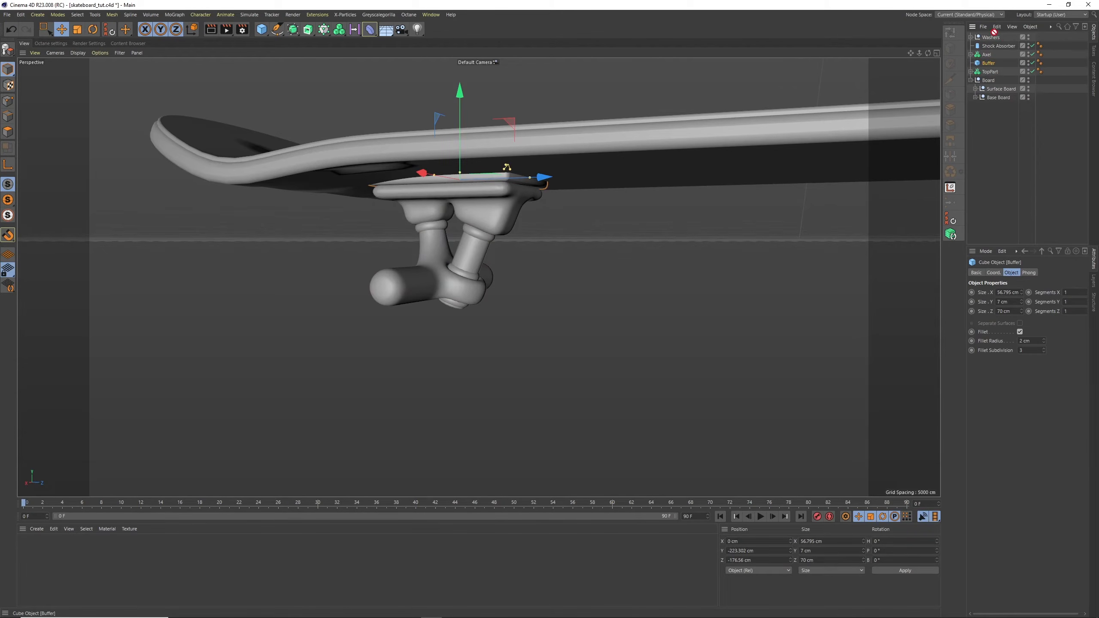
left_click_drag(994, 33, 993, 34)
left_click_drag(992, 74, 991, 42)
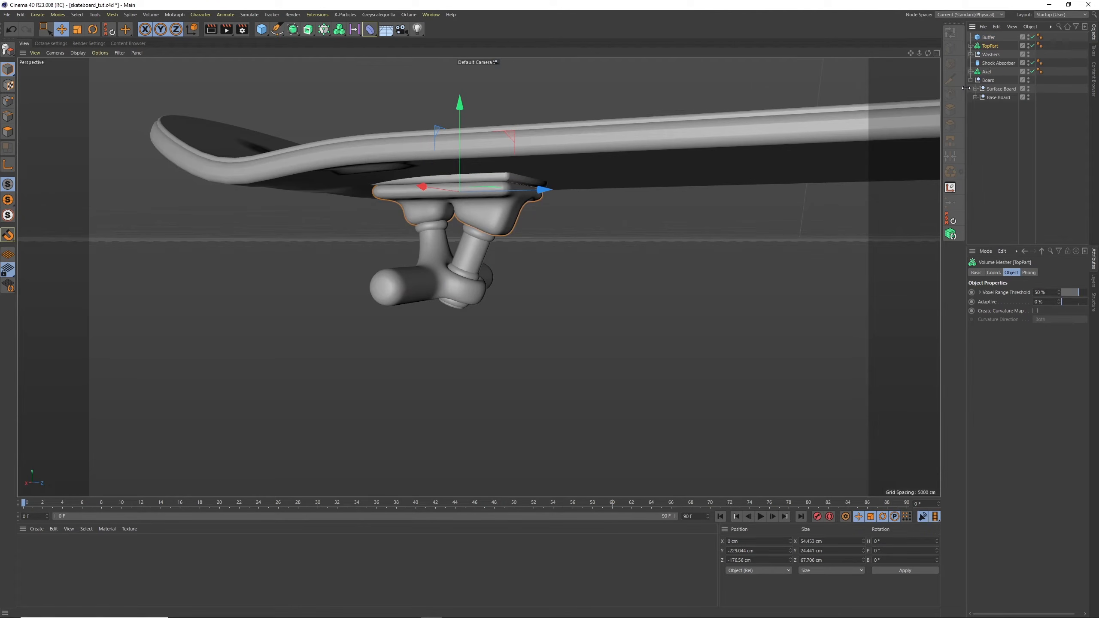
Group Buffer, TopPart, Washers, Shock Absorber and Axel, and rename the group Trucks
left_click(991, 144)
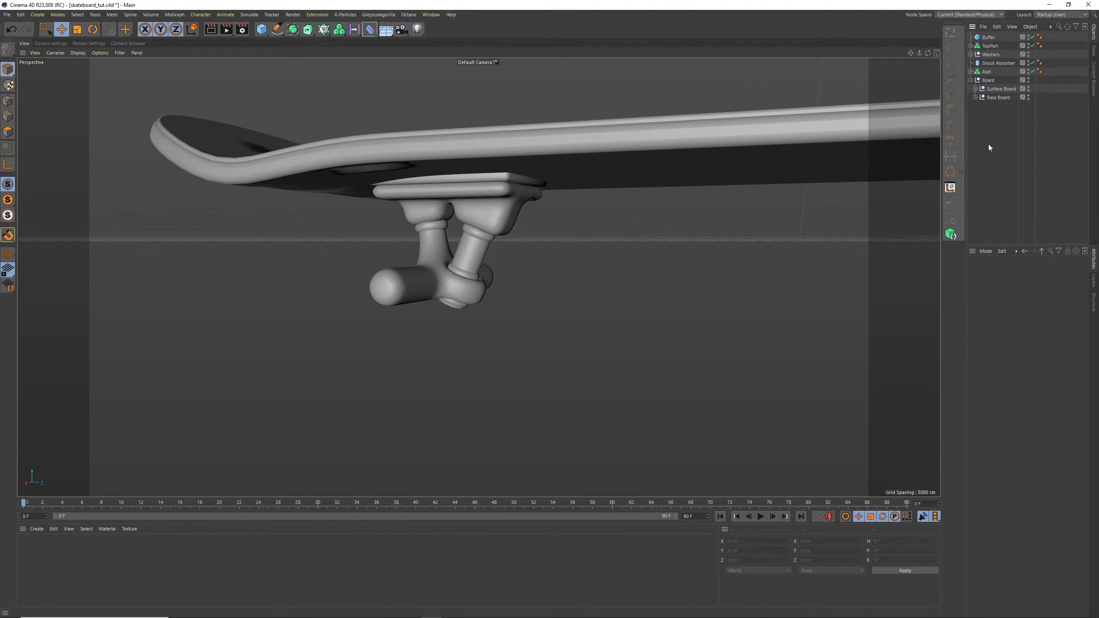
left_click(988, 37)
left_click(987, 71, "shift")
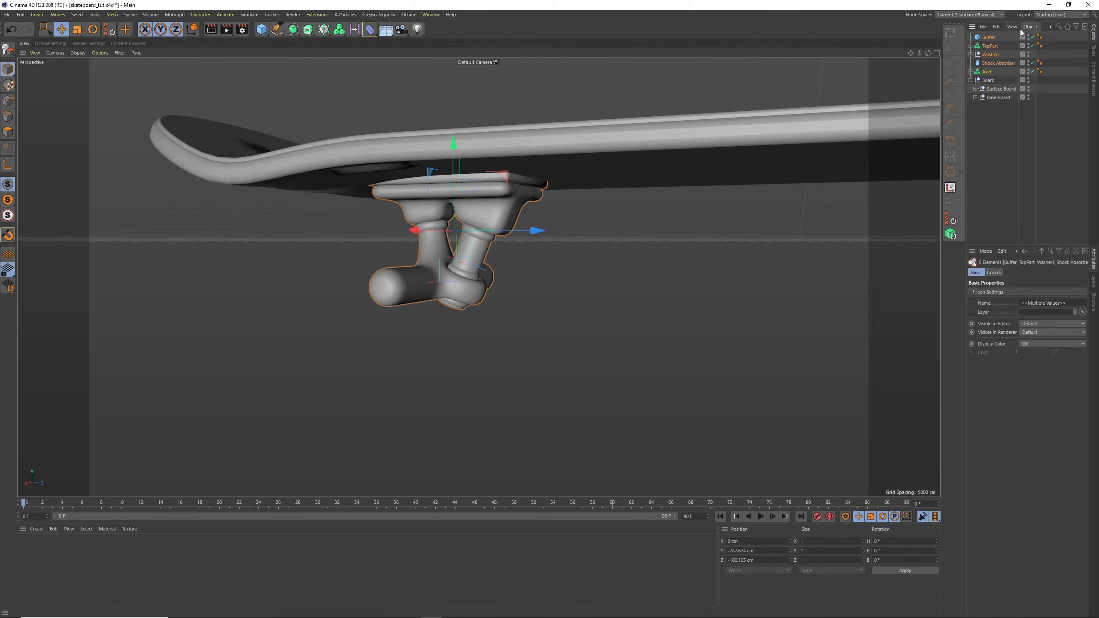
left_click(1021, 29)
left_click(1034, 145)
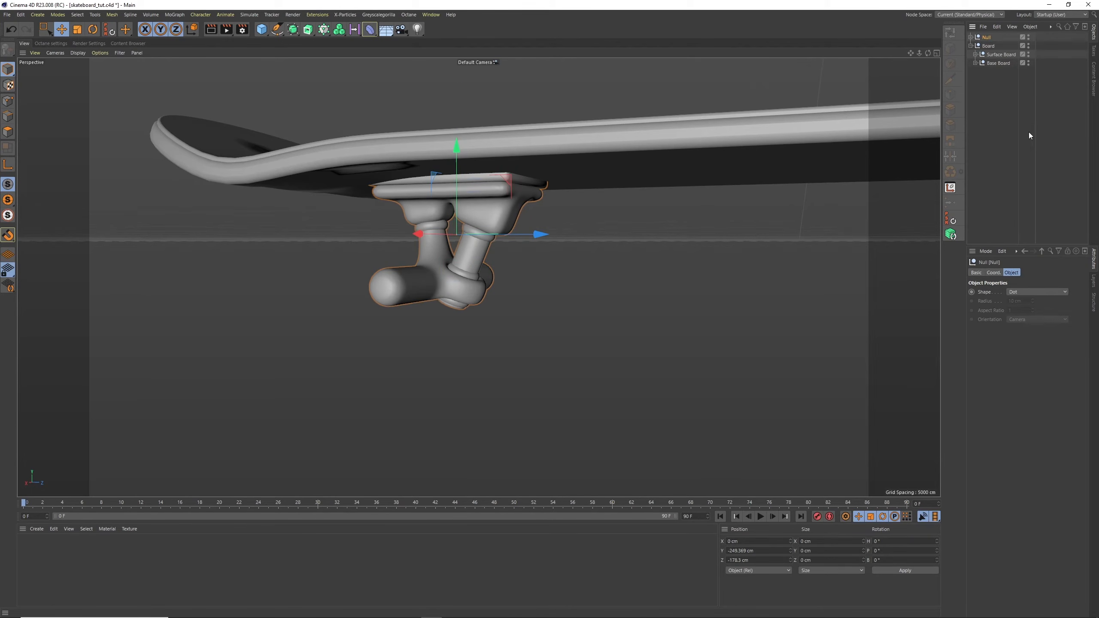
double_click(987, 37)
type("Trucks")
key("Return")
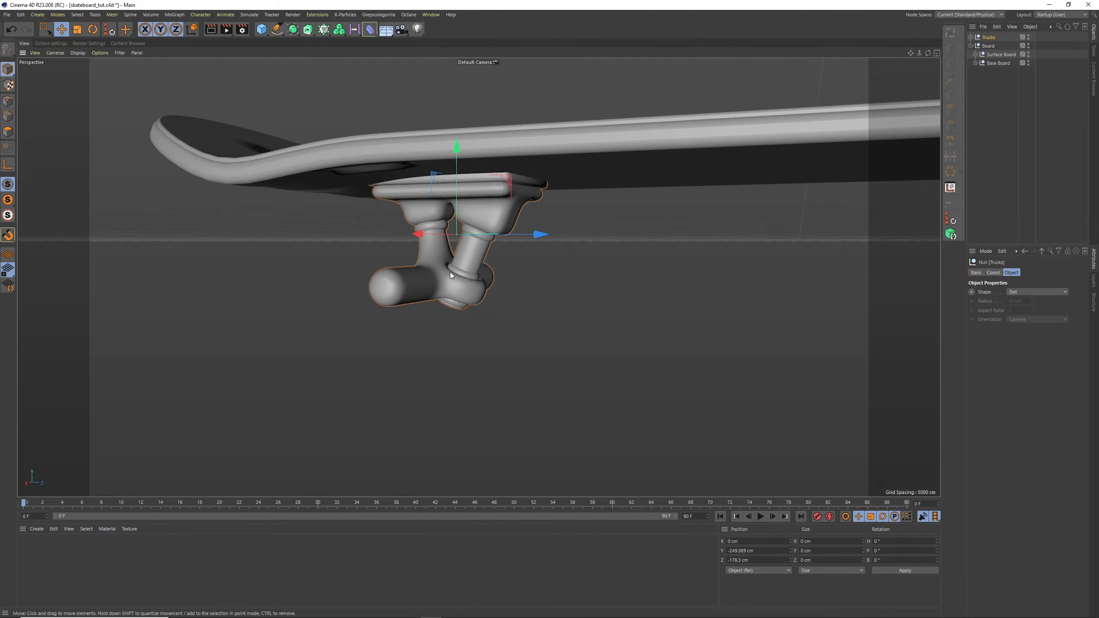
Examine the finished truck beneath the board from several angles with nothing left selected
left_click_drag(450, 272, 426, 249, "alt")
right_click_drag(421, 251, 479, 214, "alt")
left_click_drag(498, 239, 544, 231, "alt")
right_click_drag(544, 230, 539, 254, "alt")
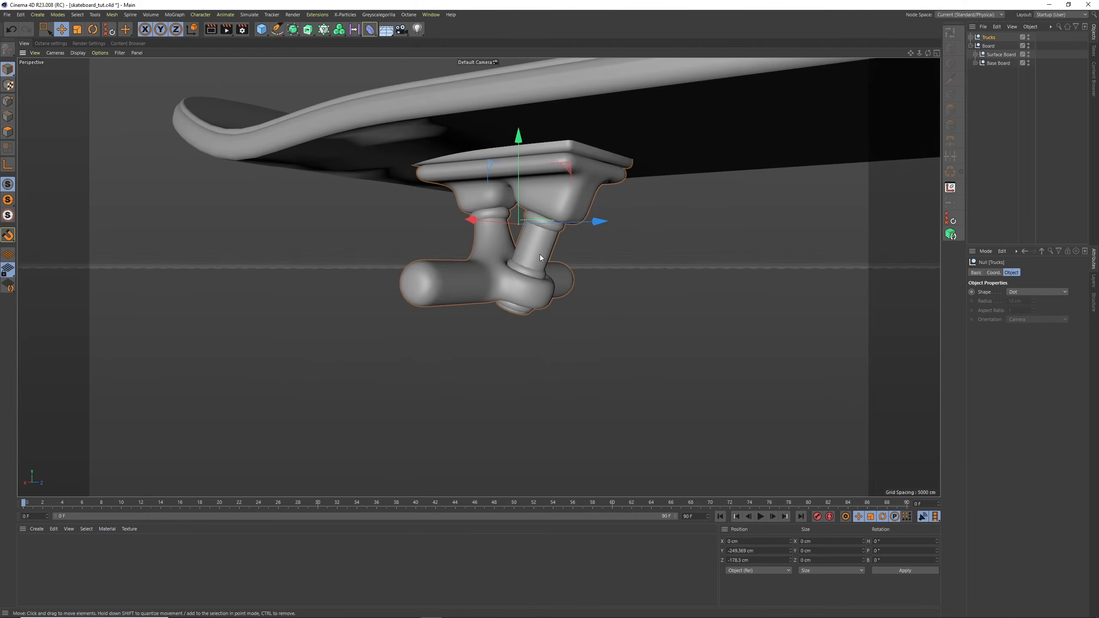
mouse_move(539, 254)
left_mouse_down("alt")
mouse_move(630, 259)
mouse_move(541, 272)
left_mouse_up("alt")
right_click_drag(540, 272, 519, 257, "alt")
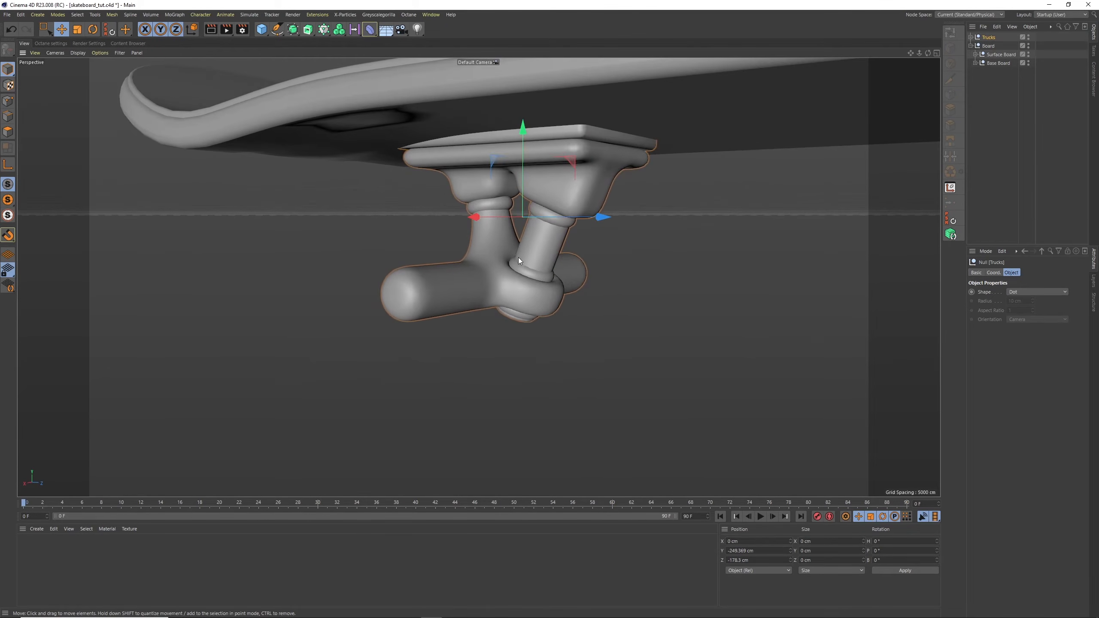
left_click_drag(518, 258, 519, 234, "alt")
left_click(996, 105)
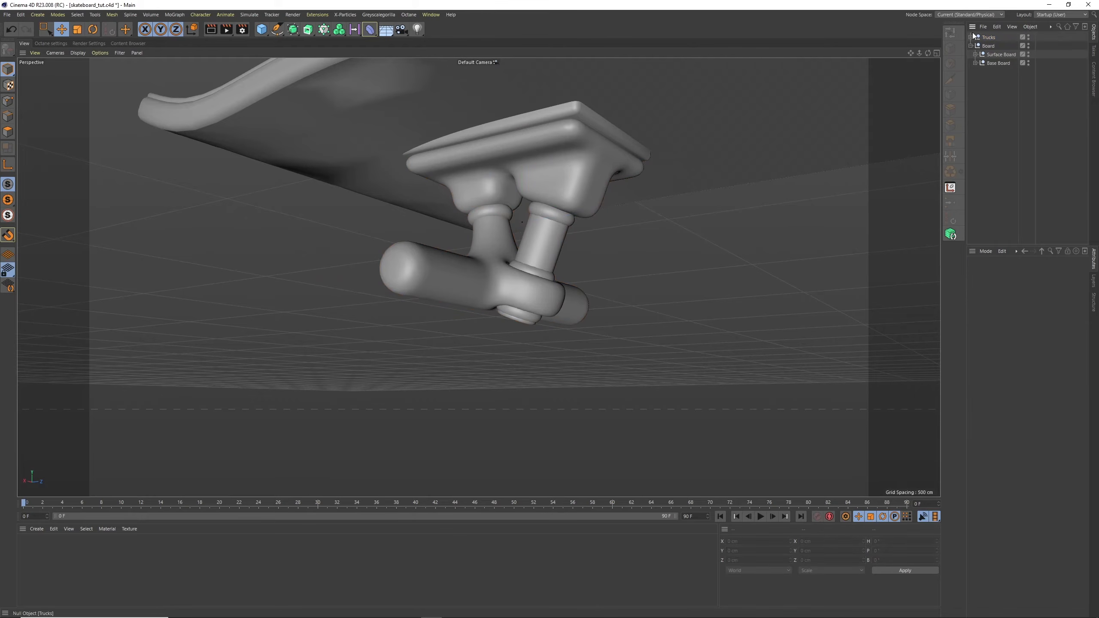
Duplicate the Axel cylinder from the truck's Volume Builder as a separate object at the top of the hierarchy
left_click(970, 37)
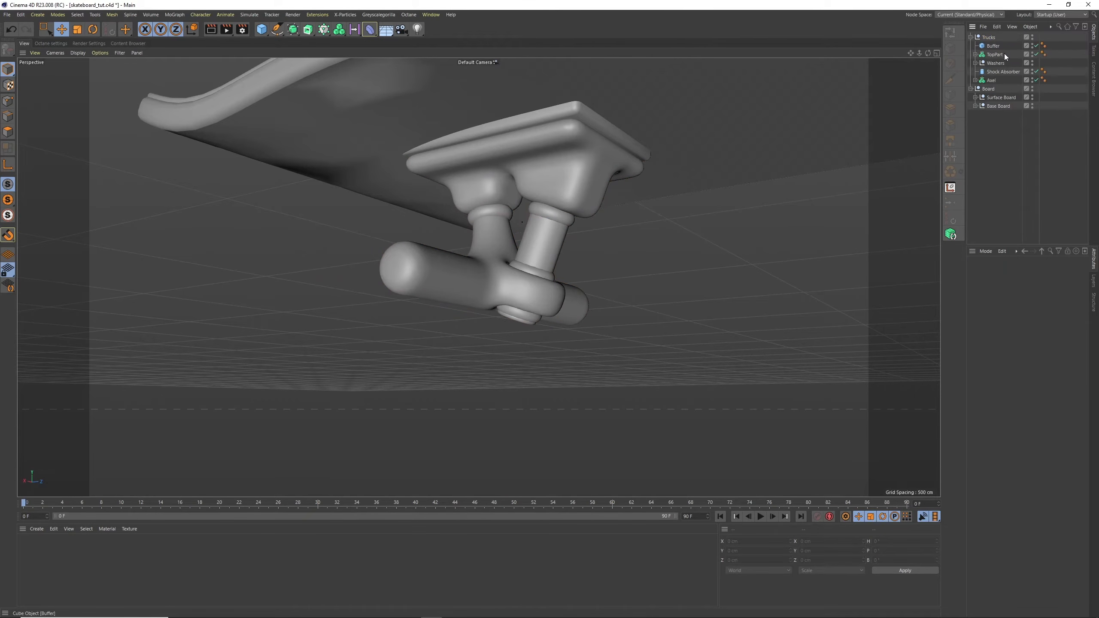
left_click(980, 89)
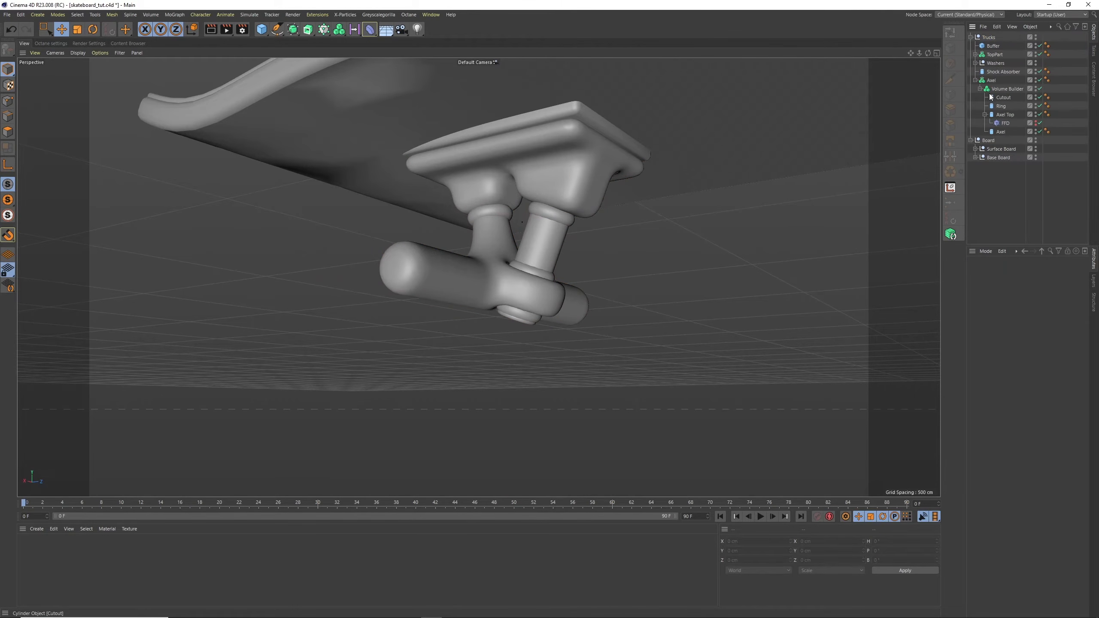
left_click(1000, 131)
key("ctrl+c")
key("ctrl+v")
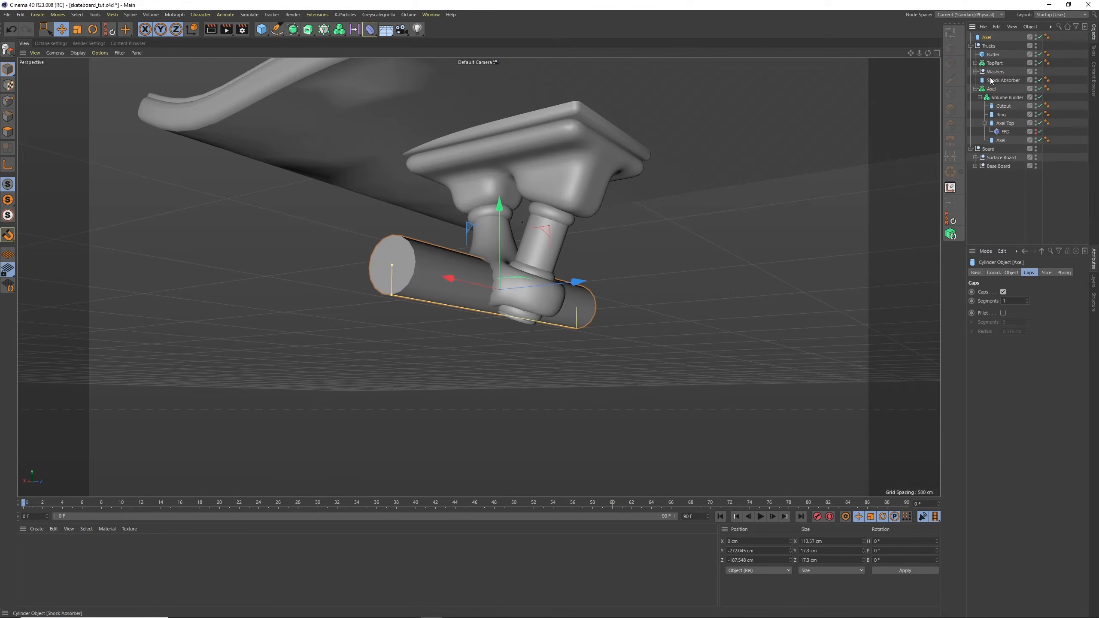
left_click(971, 46)
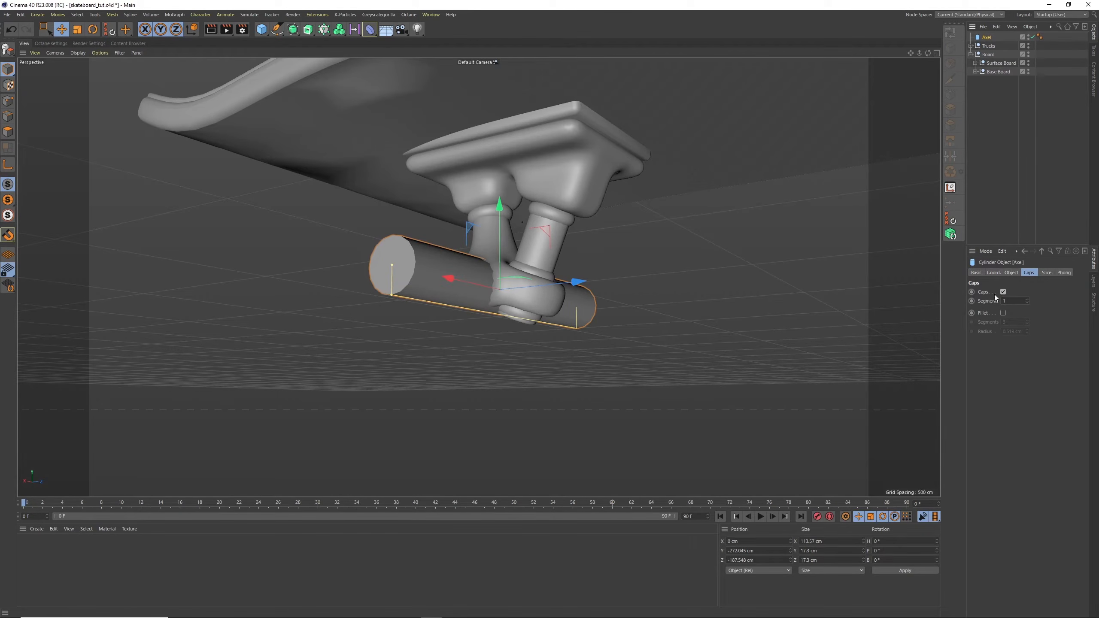
Set the copied cylinder's radius to 25 cm and its height to 25 cm
left_click(1011, 273)
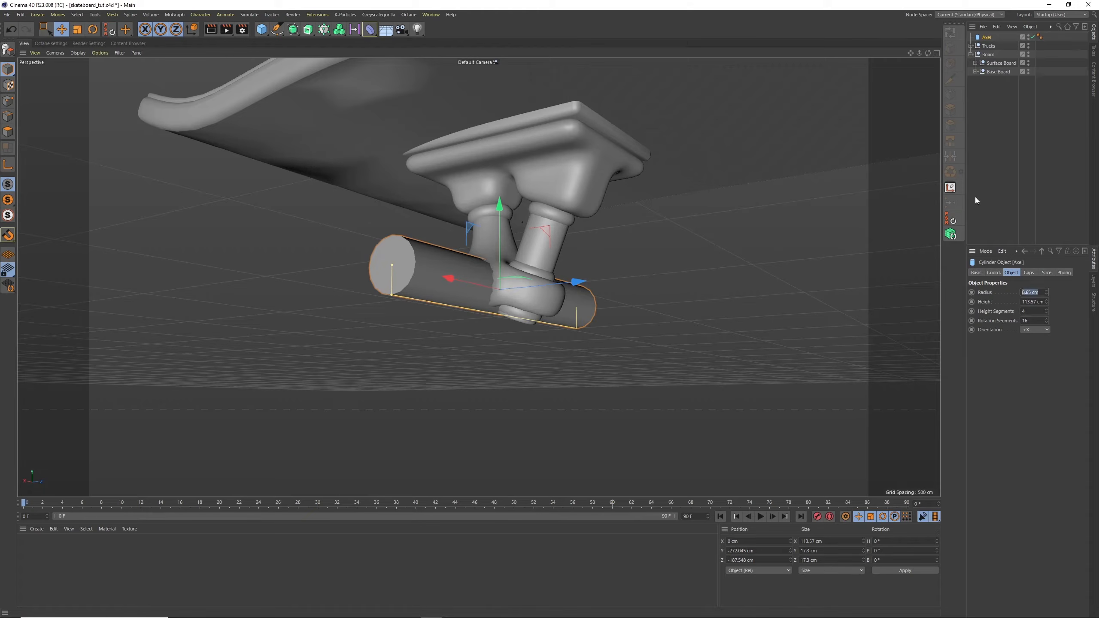
type("25")
key("Tab")
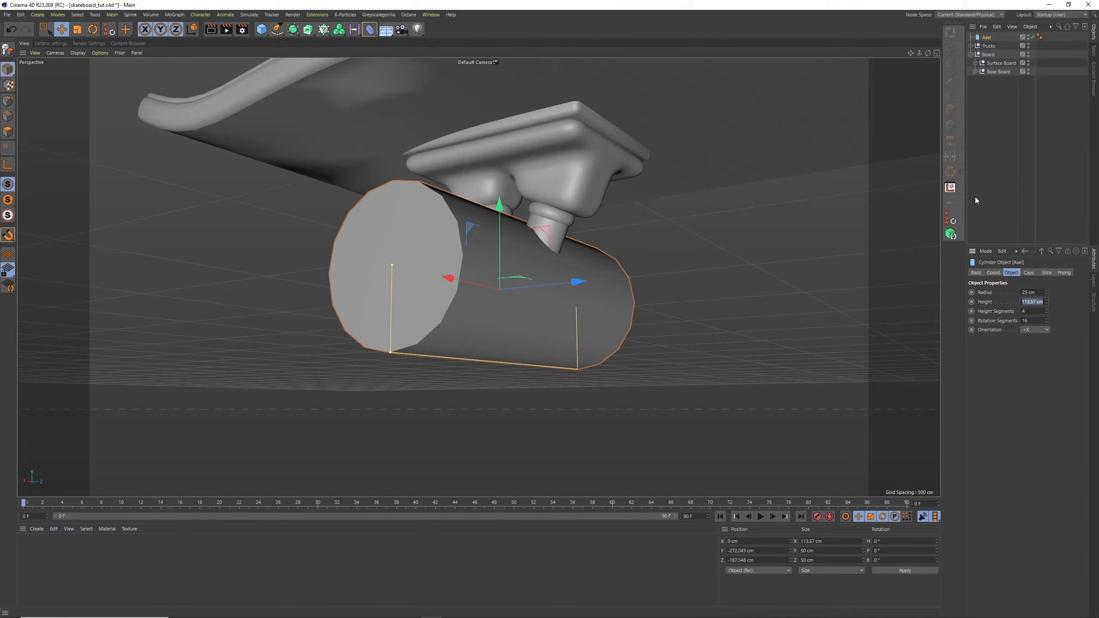
type("25")
key("Return")
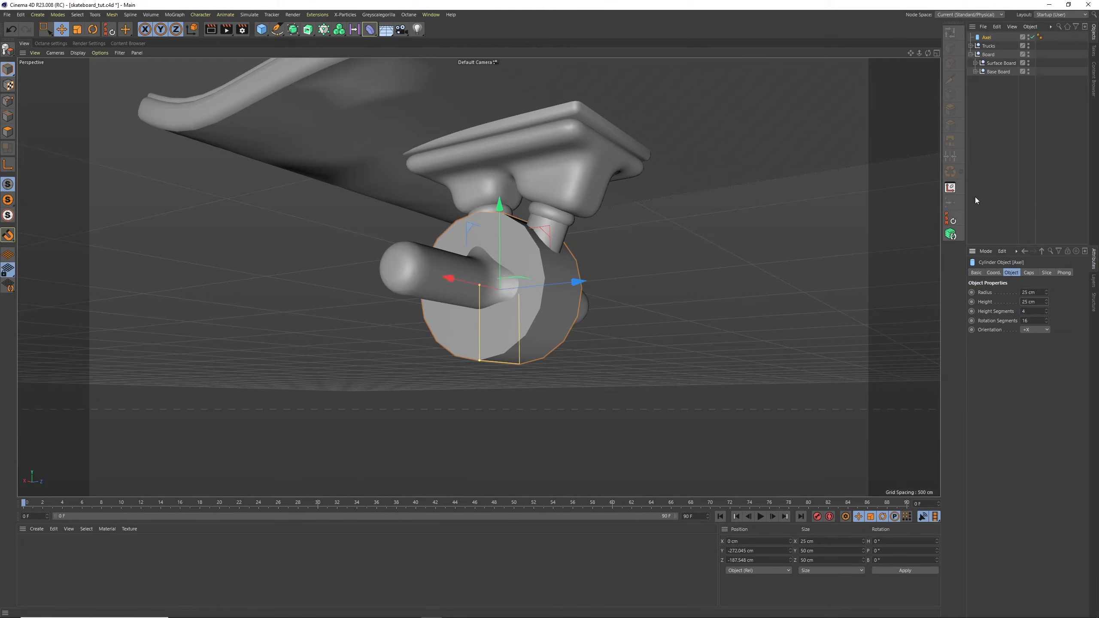
Move the wheel cylinder along the X axis to the end of the axle, at about X 66 cm
left_click_drag(550, 301, 520, 323, "alt")
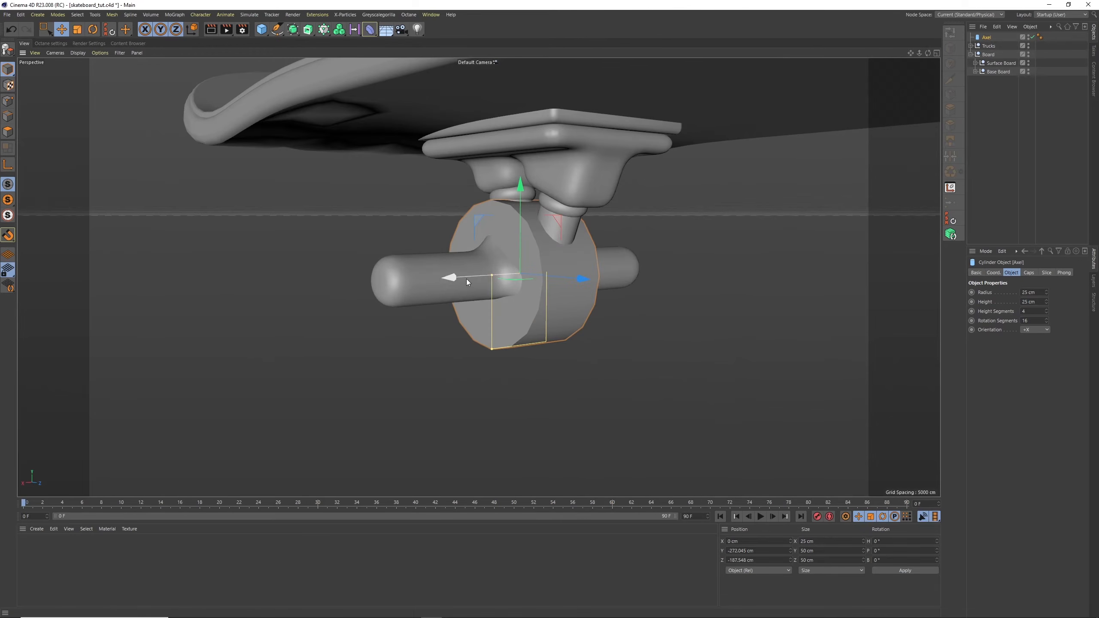
left_click_drag(466, 278, 292, 323)
left_click_drag(365, 284, 310, 279, "alt")
left_click_drag(310, 279, 420, 192, "alt")
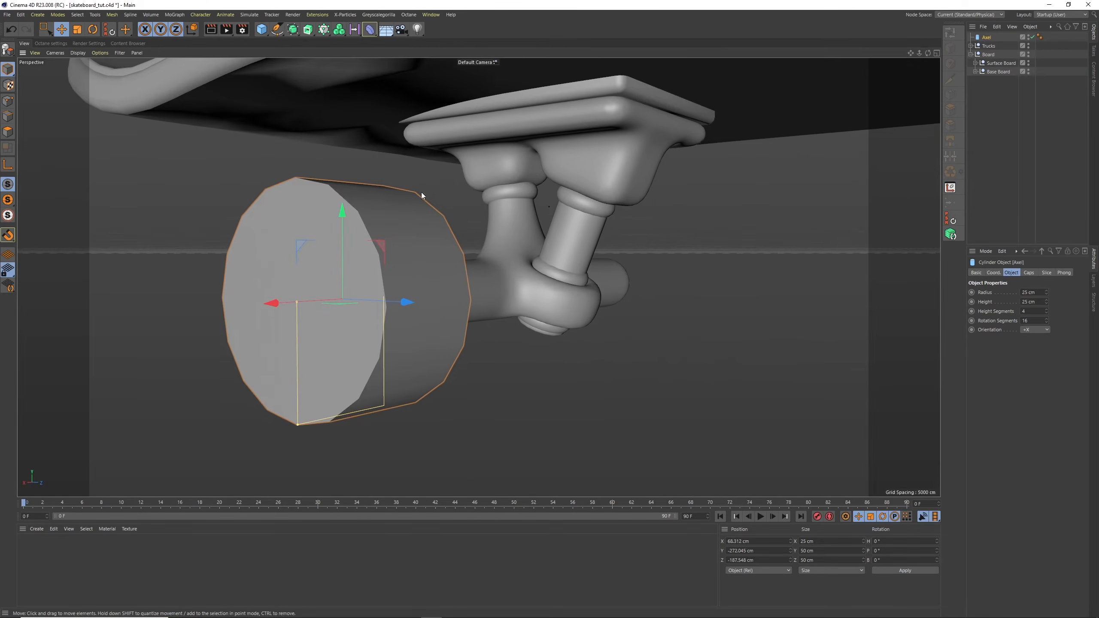
Enable the fillet on the wheel cylinder's caps and set its radius to 6 cm
left_click(1028, 273)
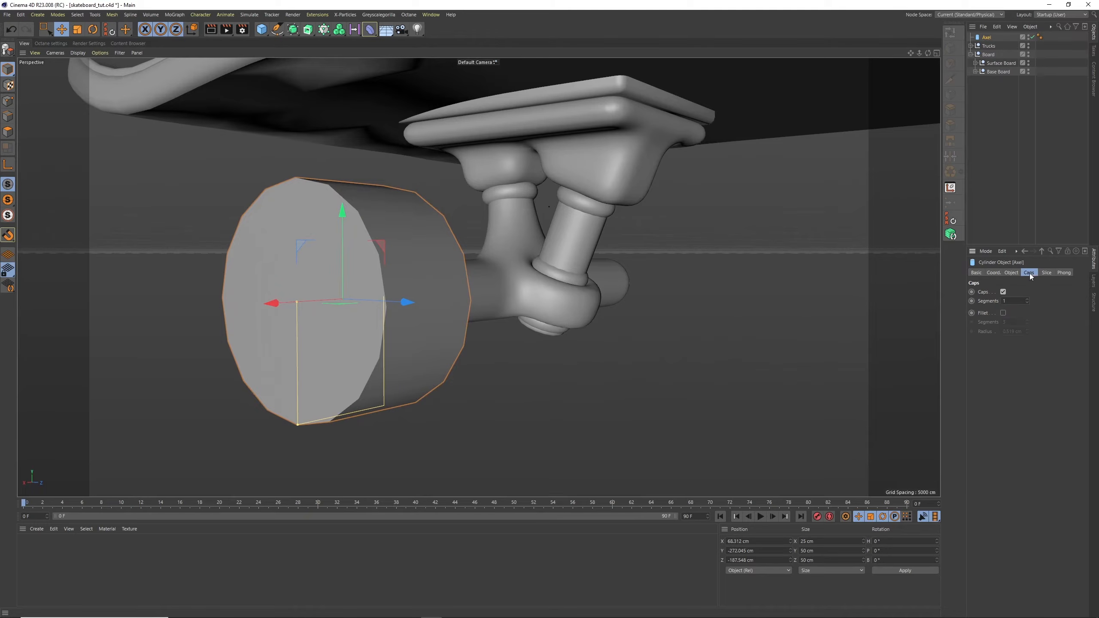
left_click(1003, 313)
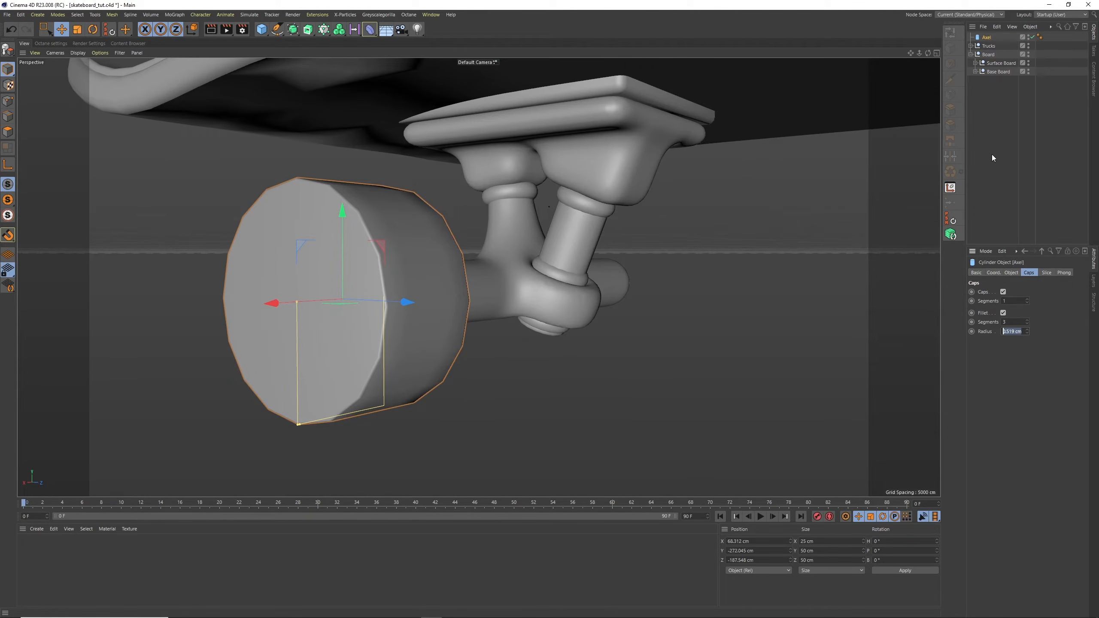
type("6")
key("Return")
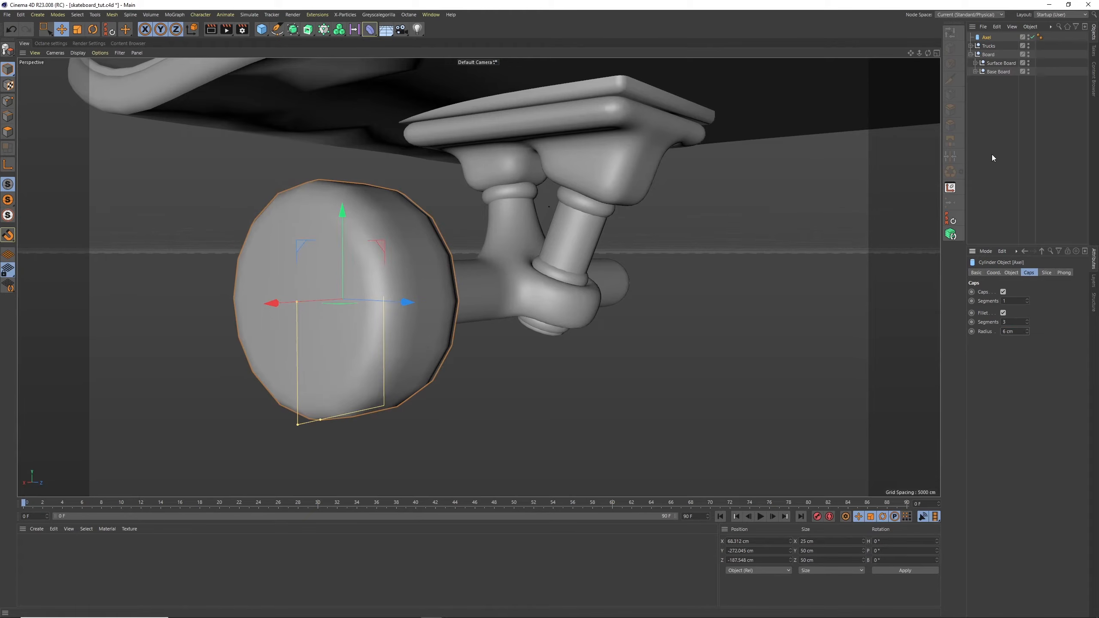
Convert the wheel cylinder to an editable polygon object and switch to polygon editing
mouse_move(476, 184)
left_mouse_down("alt")
mouse_move(408, 196)
mouse_move(472, 185)
left_mouse_up("alt")
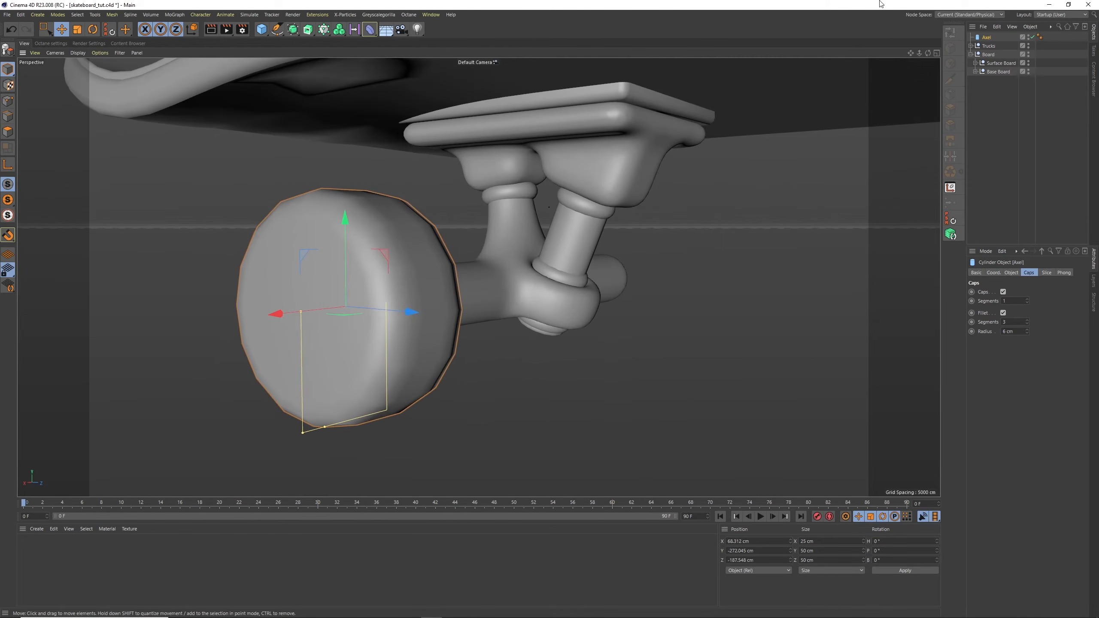
left_click(7, 50)
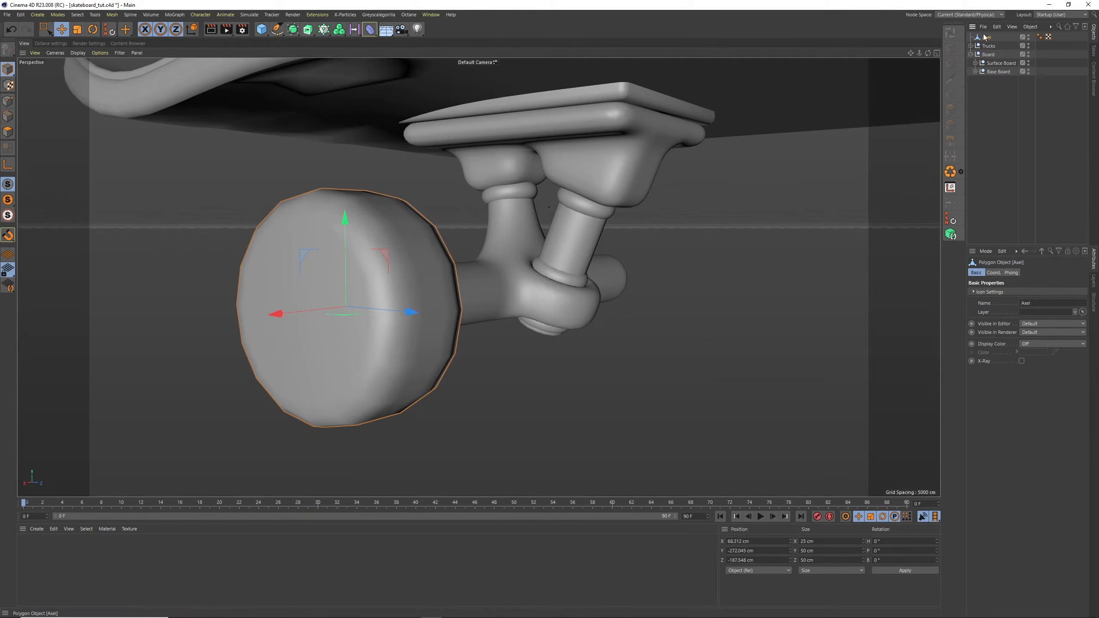
left_click(8, 132)
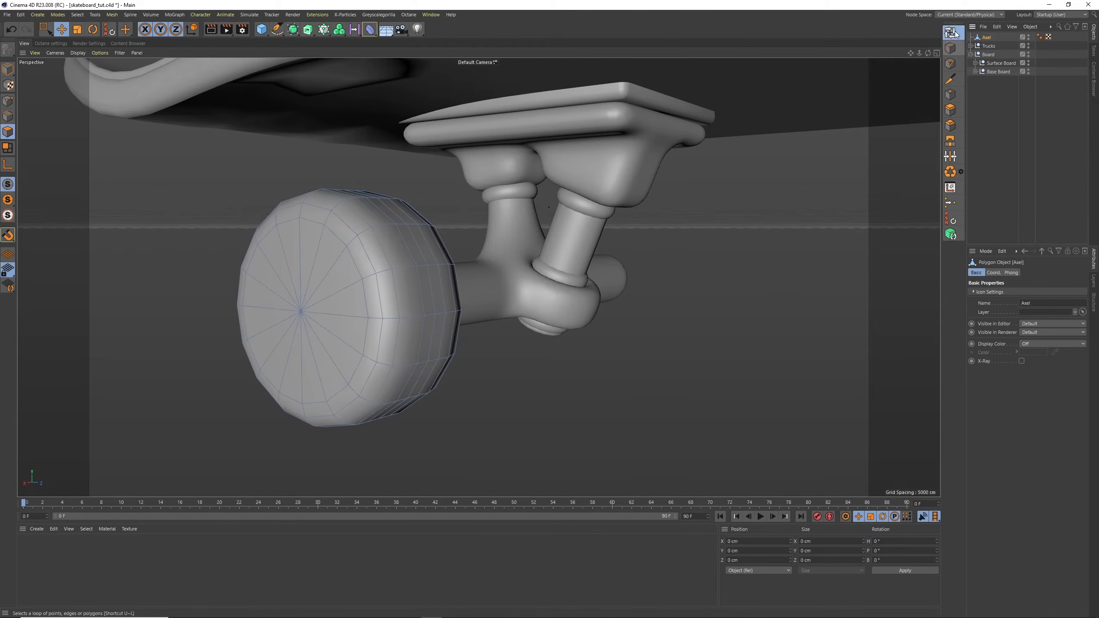
Select all flat cap polygons on both the outer and inner sides of the wheel with Loop Selection
key("u")
key("l")
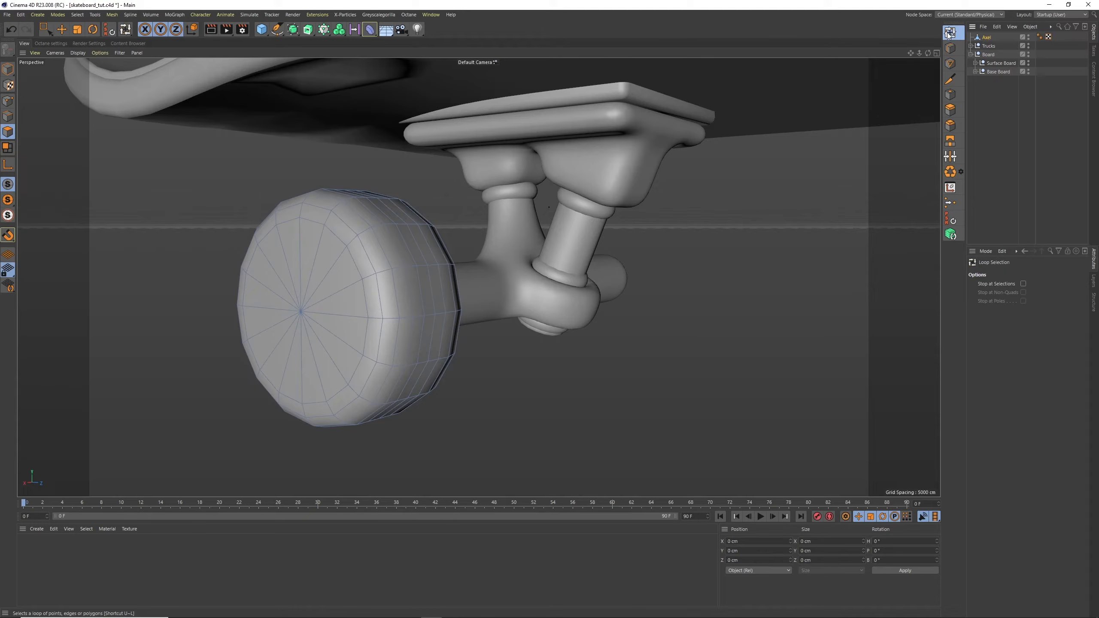
key("e")
left_click(310, 239)
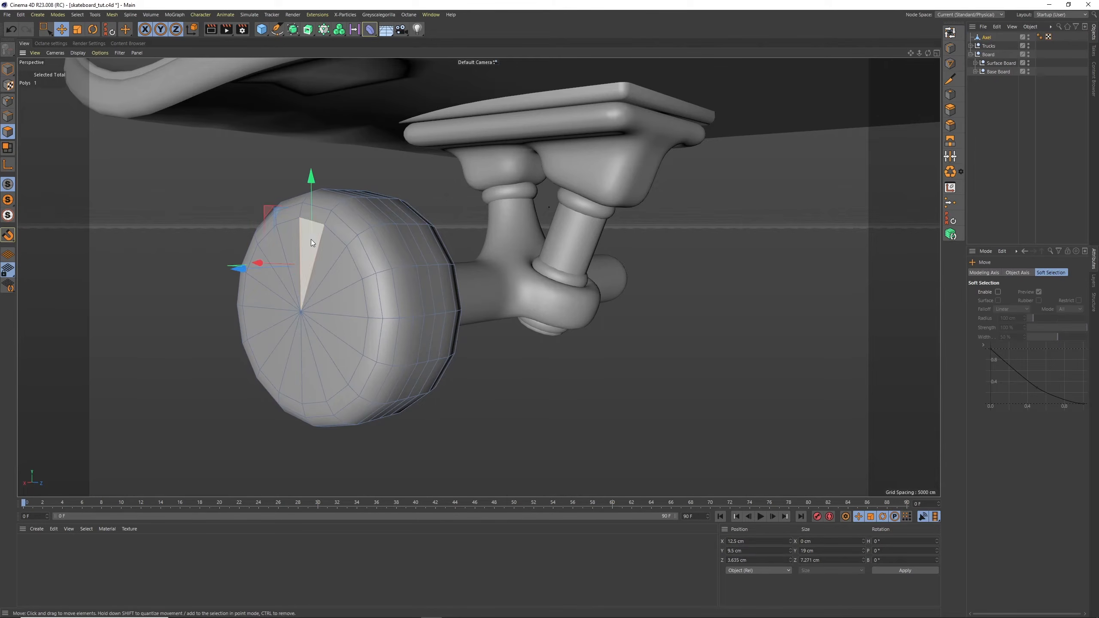
left_click(339, 282, "shift")
left_click(951, 33)
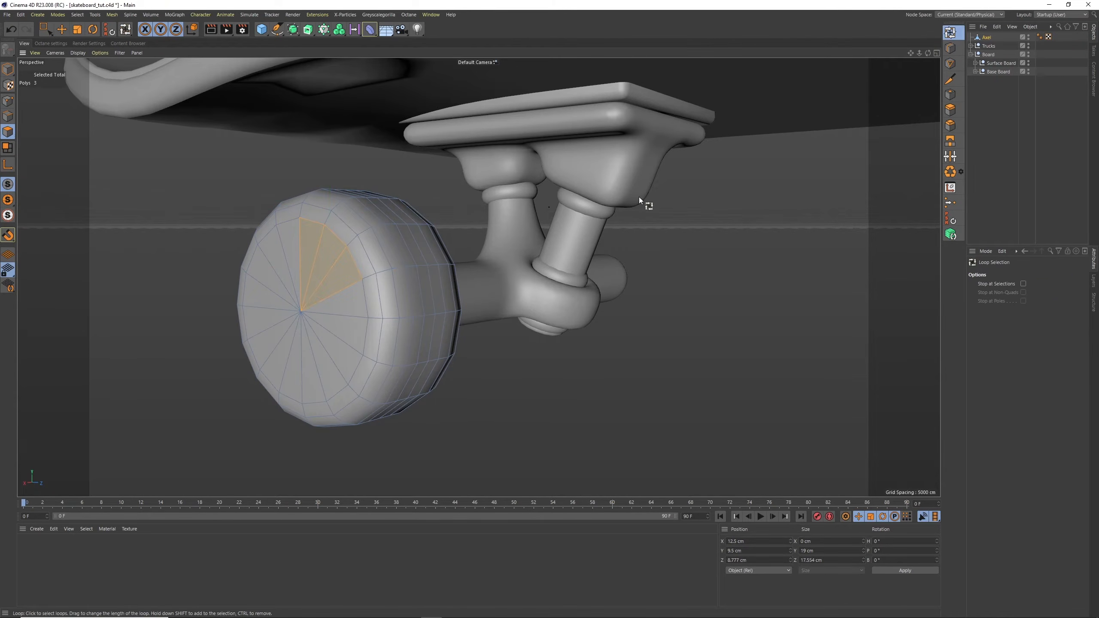
left_click(333, 307)
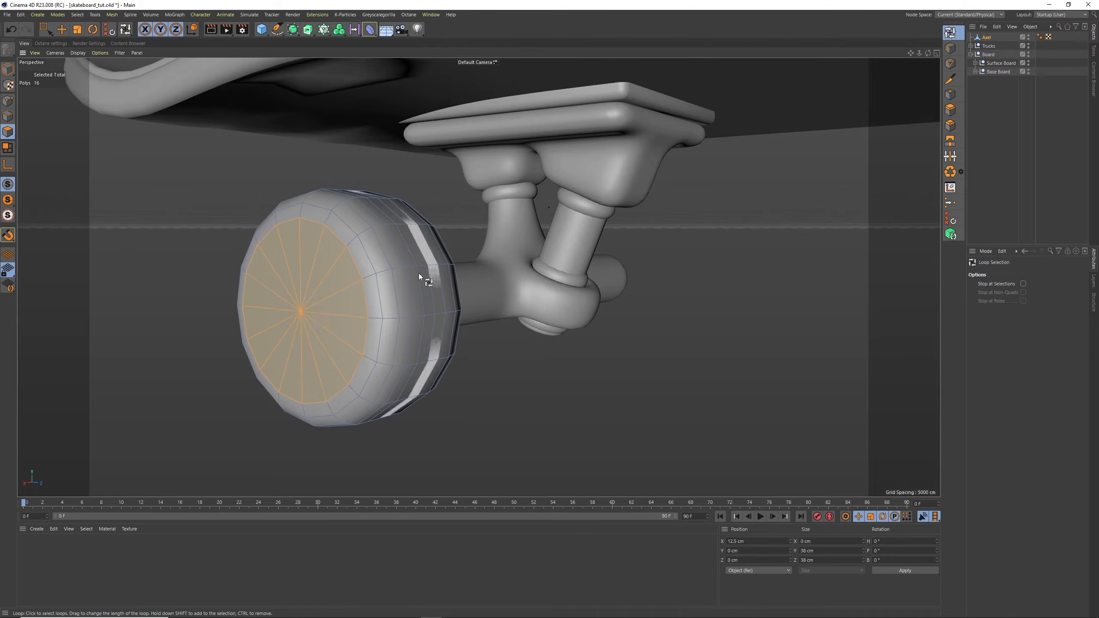
left_click_drag(927, 53, 810, 62)
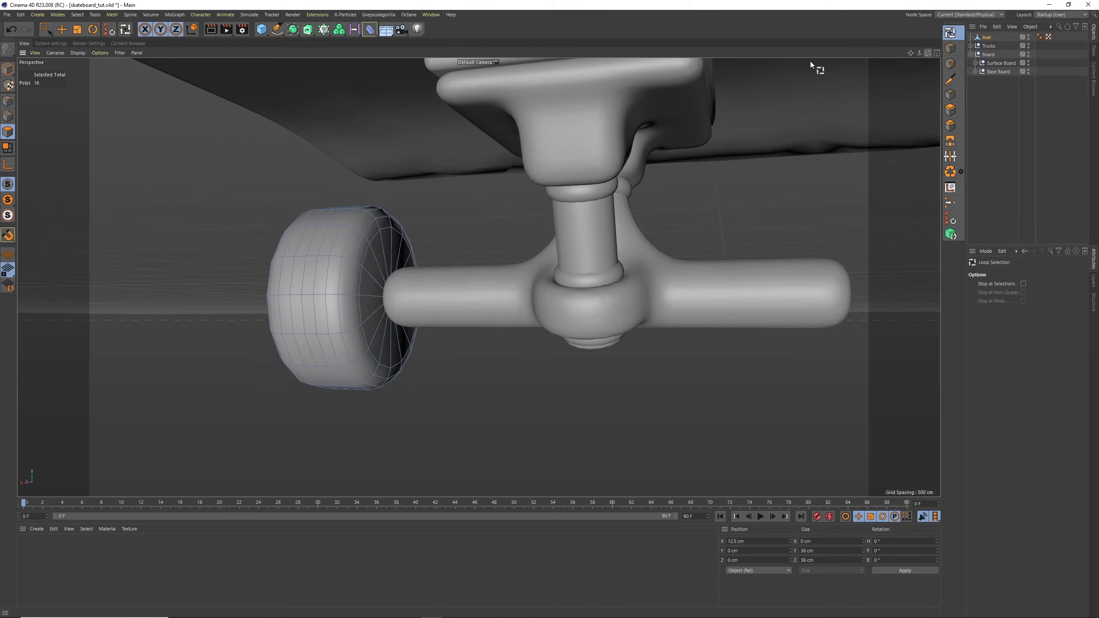
left_click(387, 262, "shift")
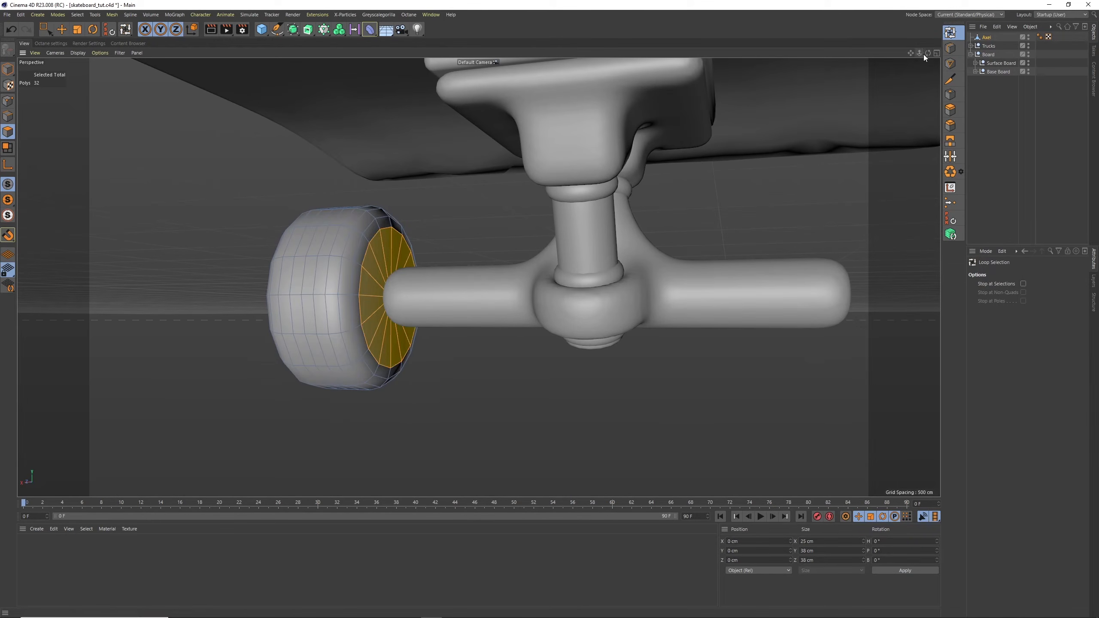
Inset the selected cap polygons on both sides of the wheel by about 4 cm using Extrude Inner
left_click_drag(924, 54, 989, 94)
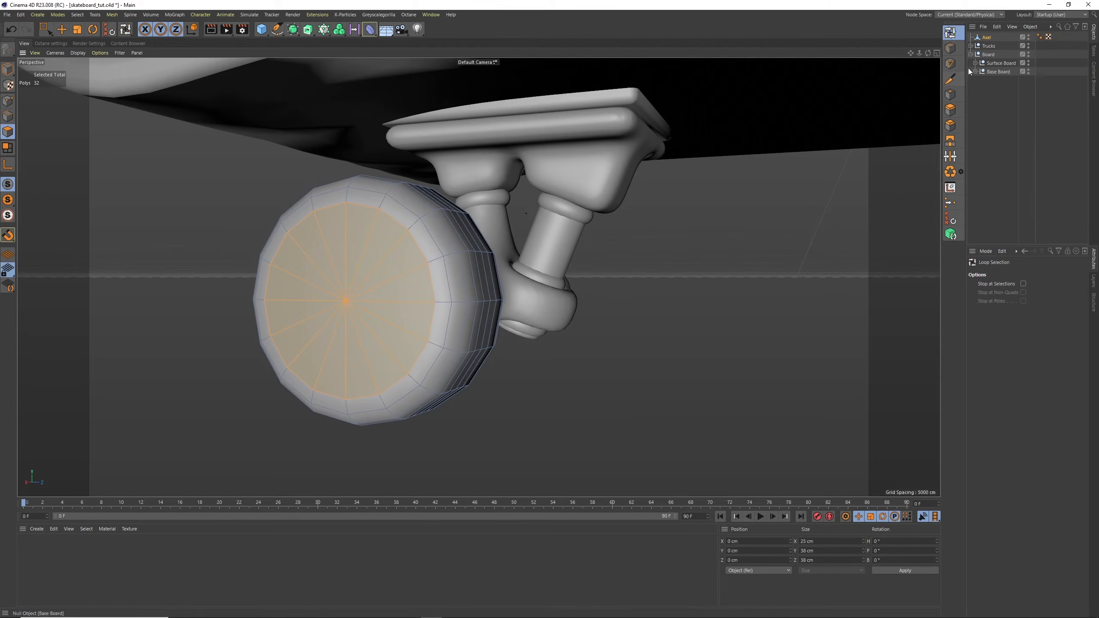
left_click(949, 93)
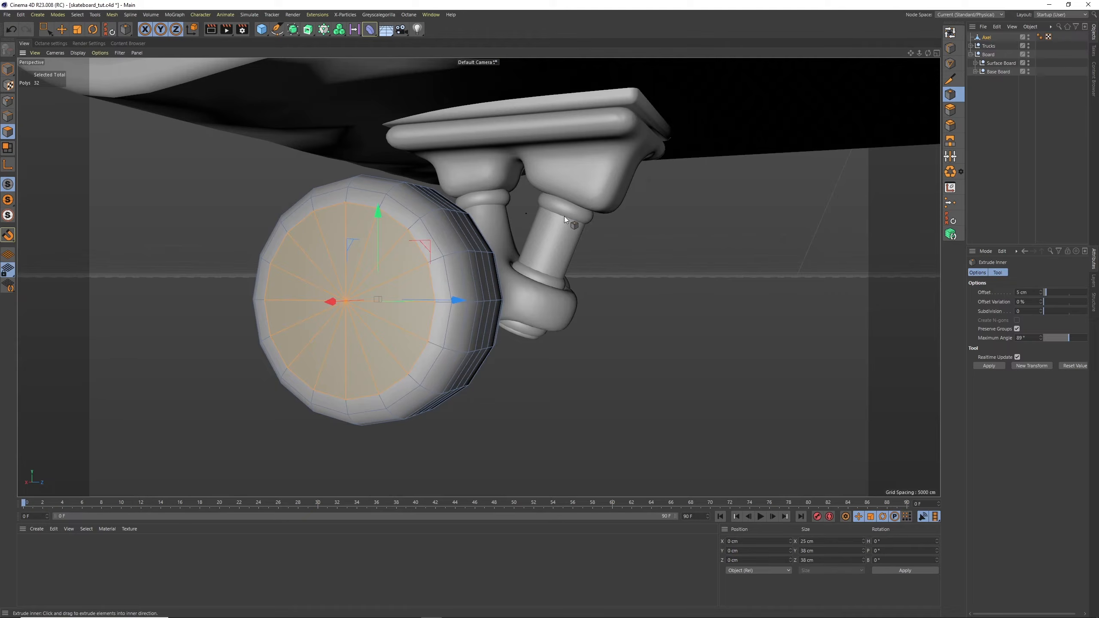
left_click_drag(564, 216, 408, 354)
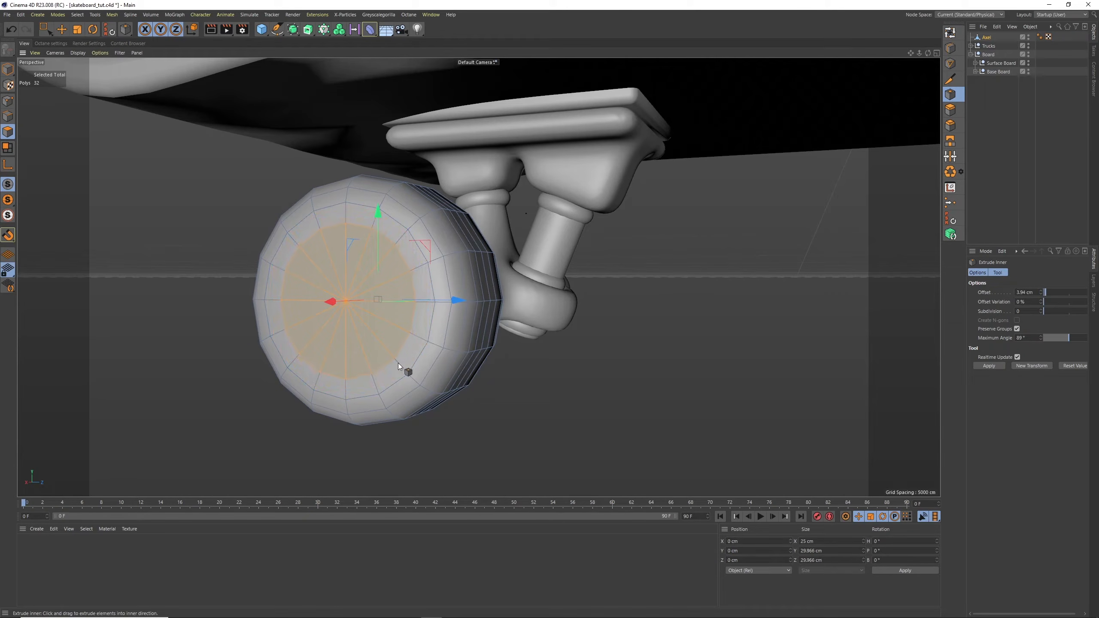
Extrude the inset caps into the wheel from both sides until they are about 9.4 cm apart
left_click(950, 109)
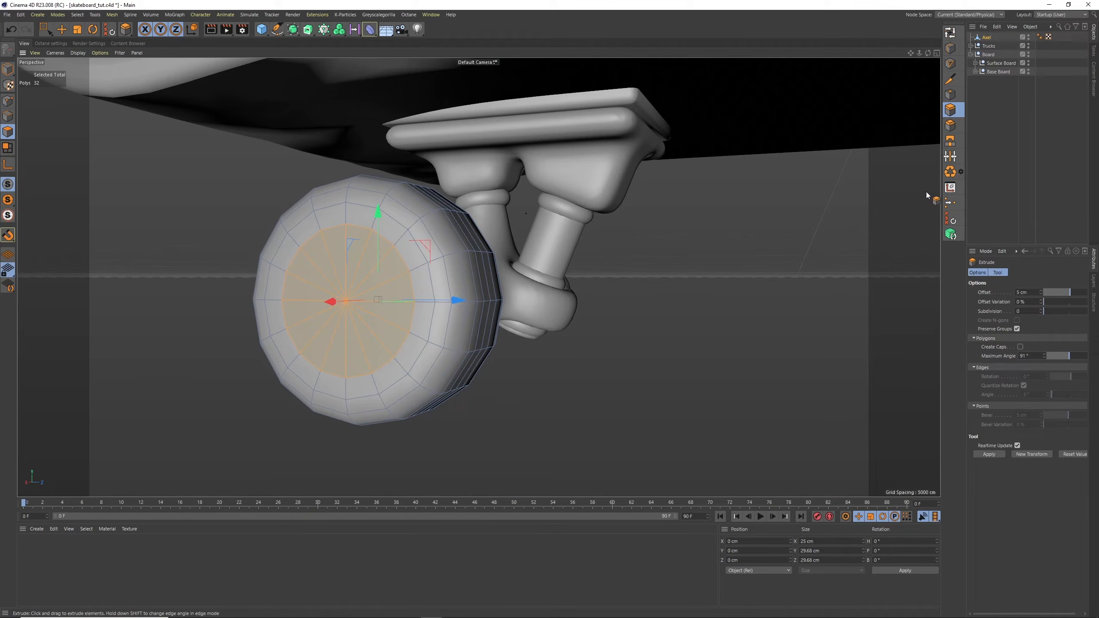
left_click_drag(928, 52, 918, 56)
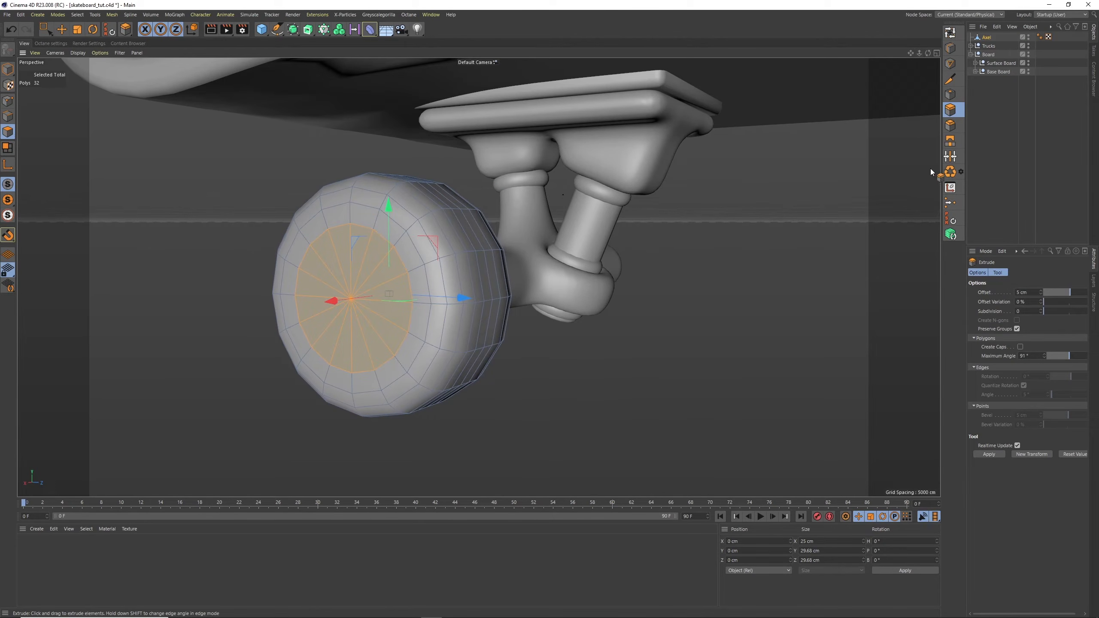
left_click_drag(573, 263, 436, 363)
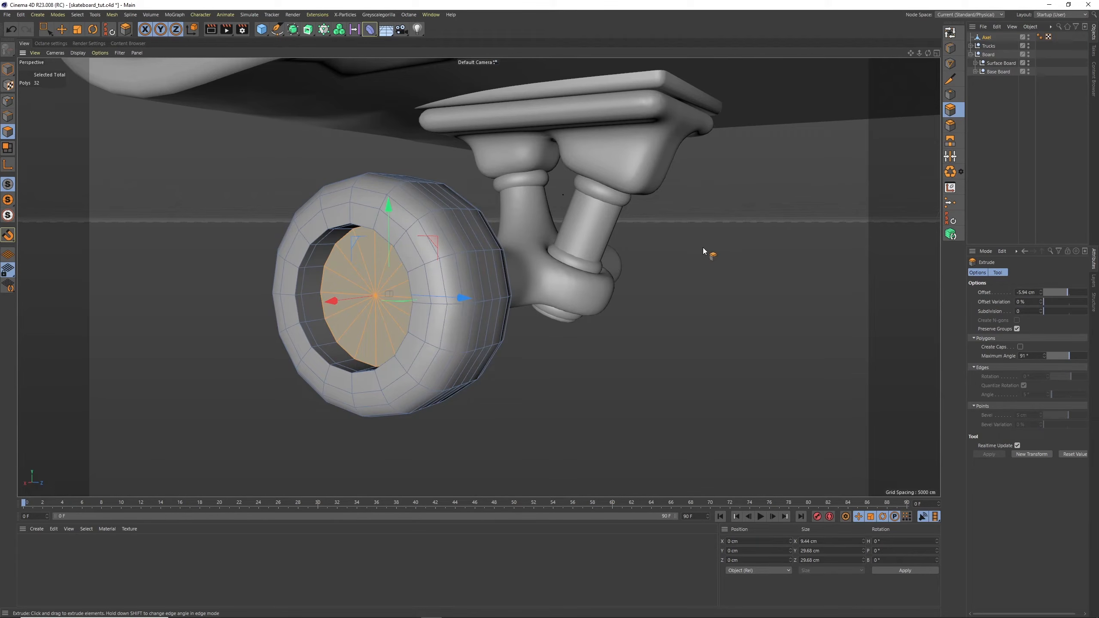
Inset the recessed faces by about 5.5 cm and extrude them about 2.07 cm deeper into the wheel
left_click(950, 95)
left_click_drag(698, 217, 695, 216)
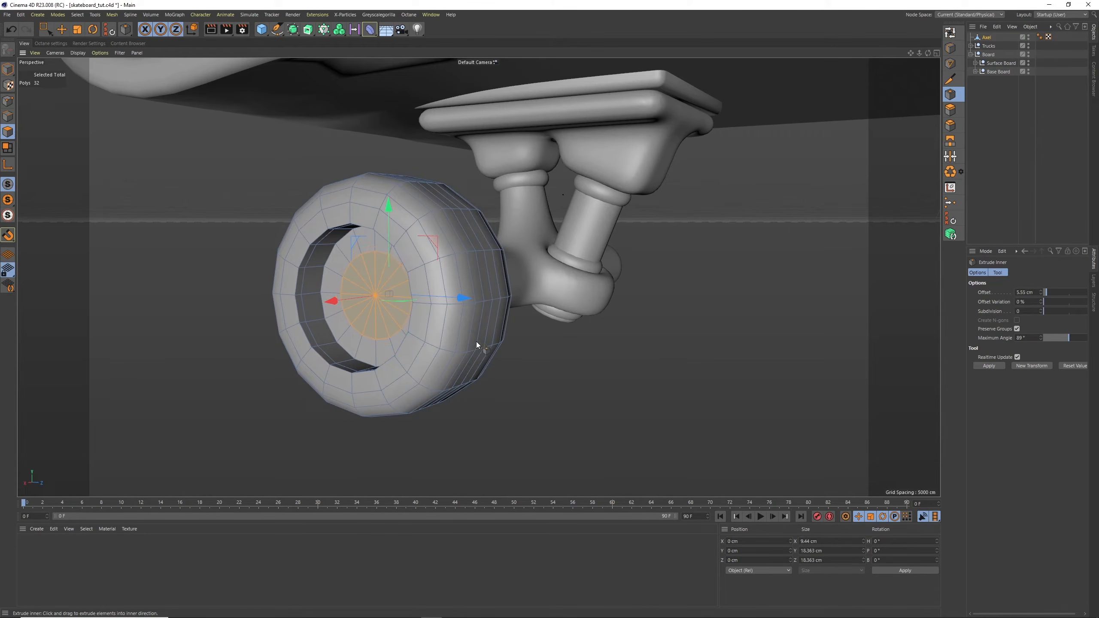
left_click(950, 109)
left_click_drag(733, 189, 634, 246)
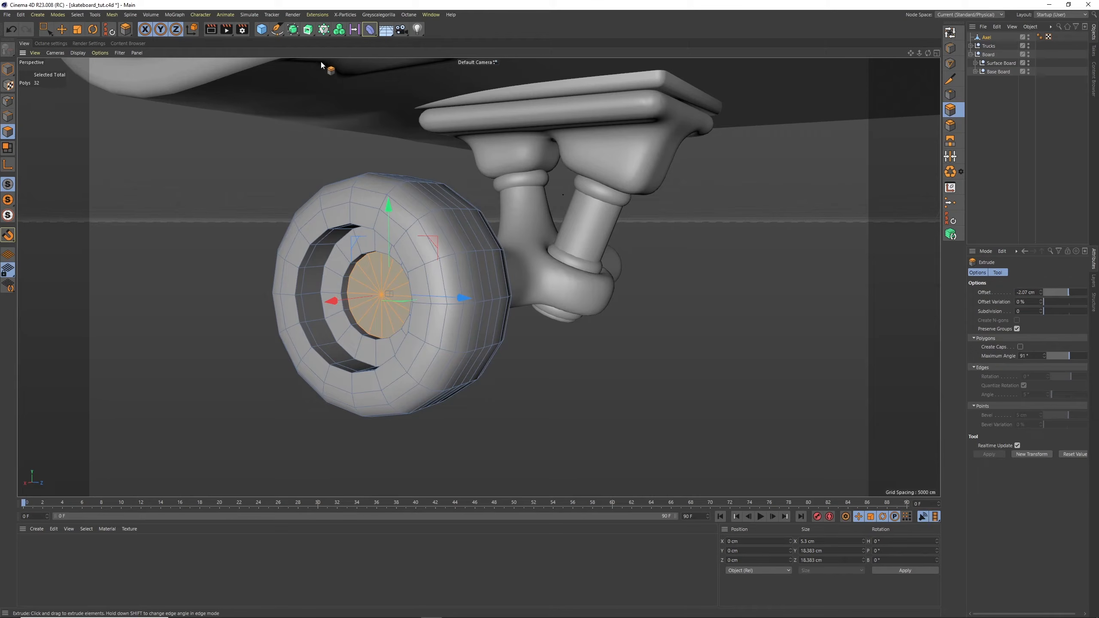
Smooth the wheel by adding a Subdivision Surface as its parent and inspect the recessed face
left_click(293, 29, "alt")
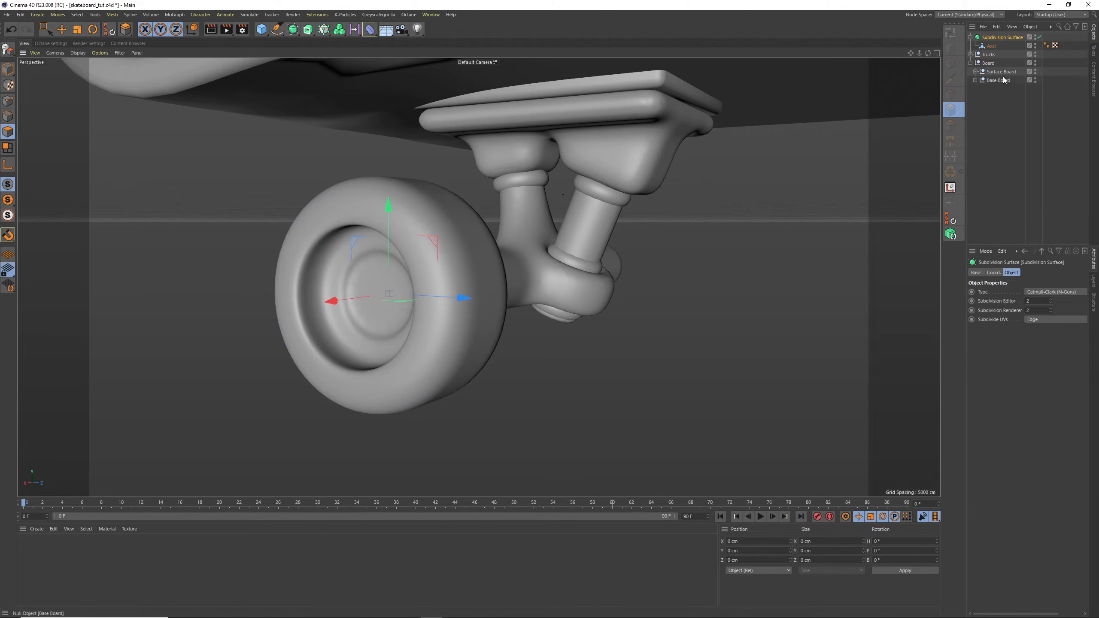
mouse_move(927, 53)
left_mouse_down()
mouse_move(969, 54)
mouse_move(817, 63)
mouse_move(917, 53)
left_mouse_up()
right_click_drag(383, 276, 416, 253, "alt")
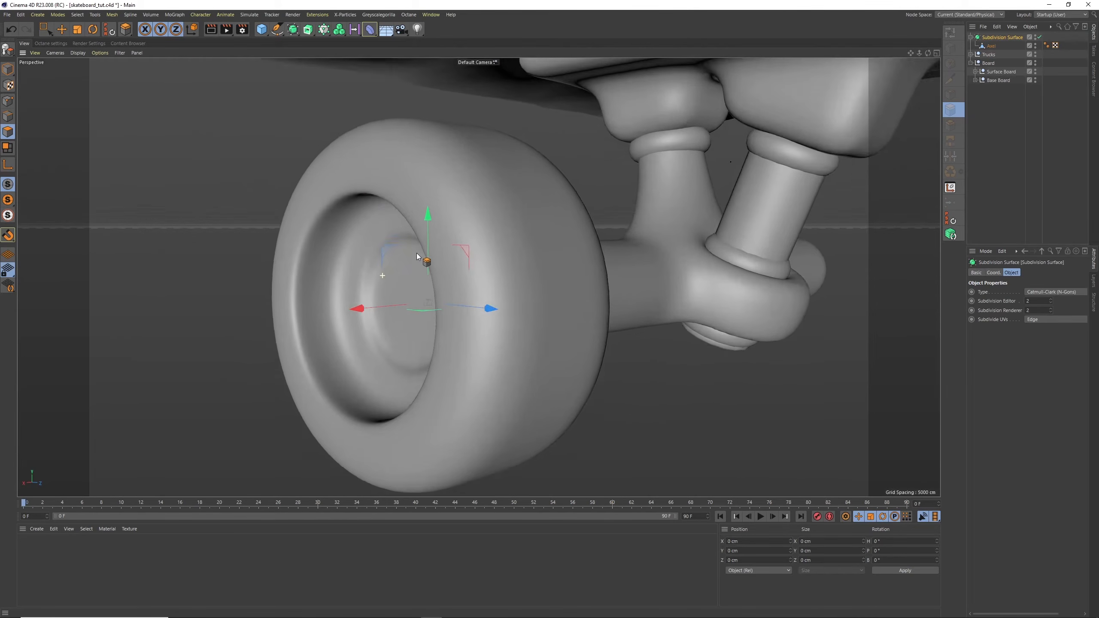
left_click_drag(404, 262, 441, 248, "alt")
Add three loop cuts to the wheel's recessed hub, at about 91%, 69% and 38% offset, and check them with subdivision enabled
left_click(991, 46)
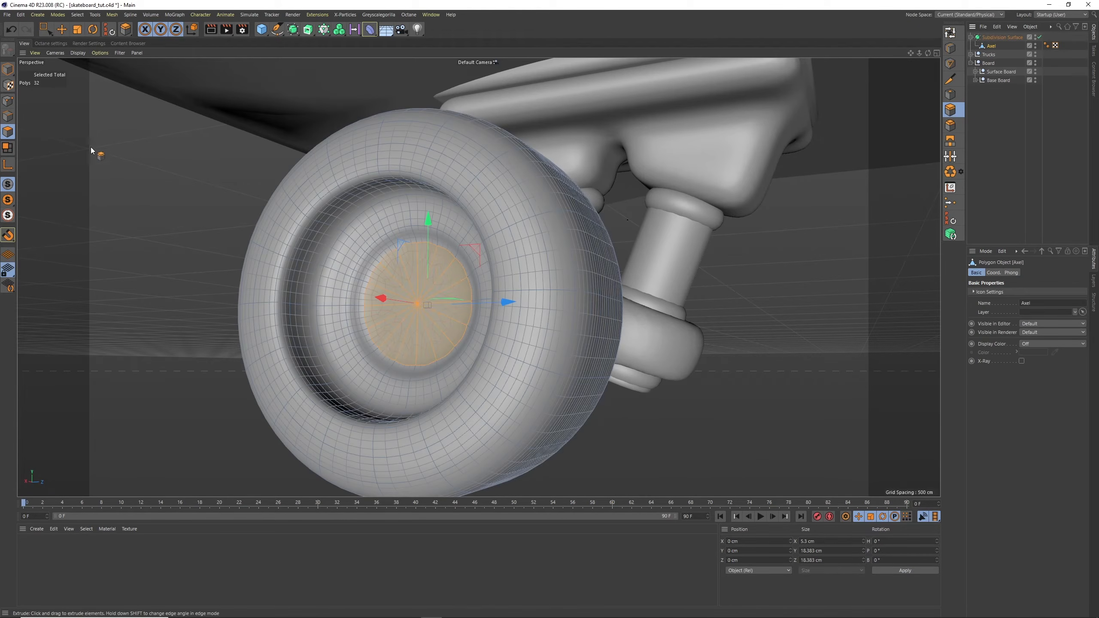
left_click(61, 30)
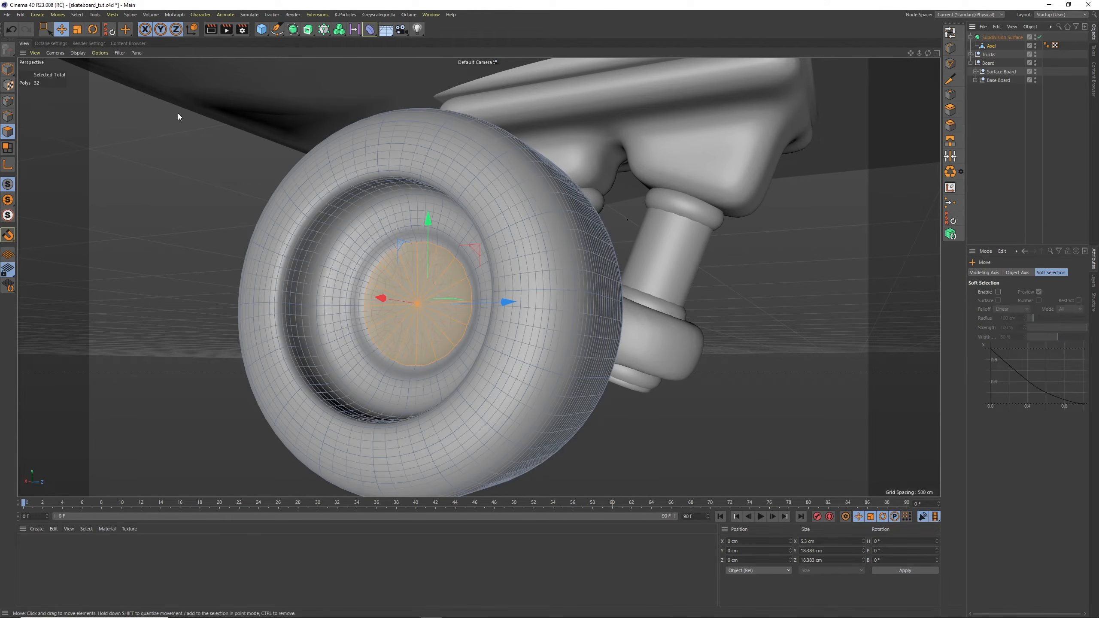
left_click(950, 48)
key("k")
key("l")
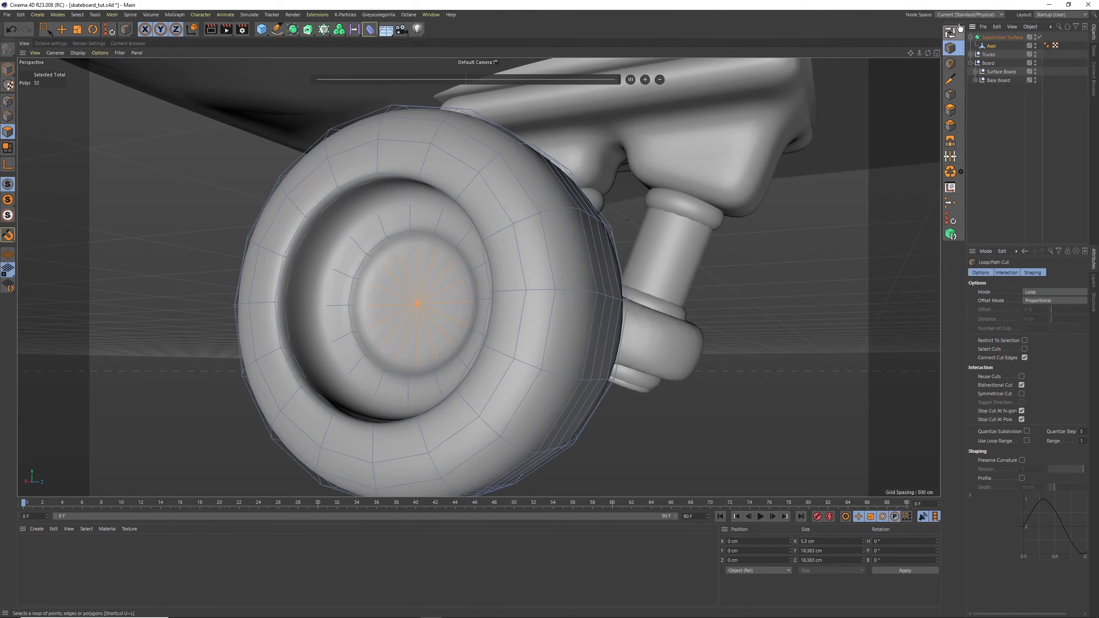
left_click(1039, 37)
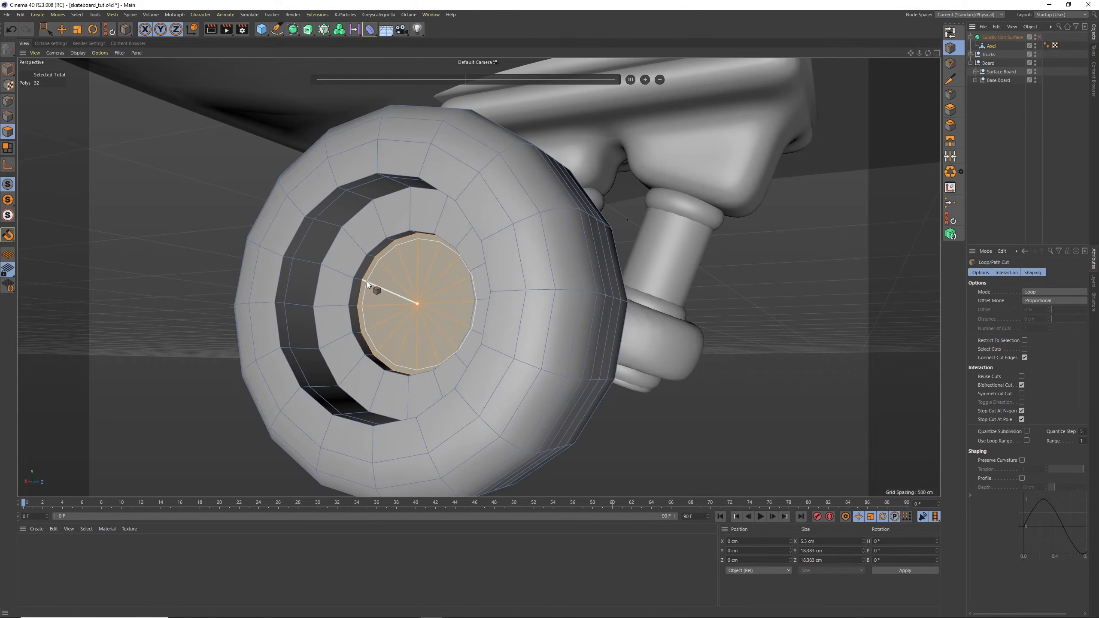
left_click(369, 295)
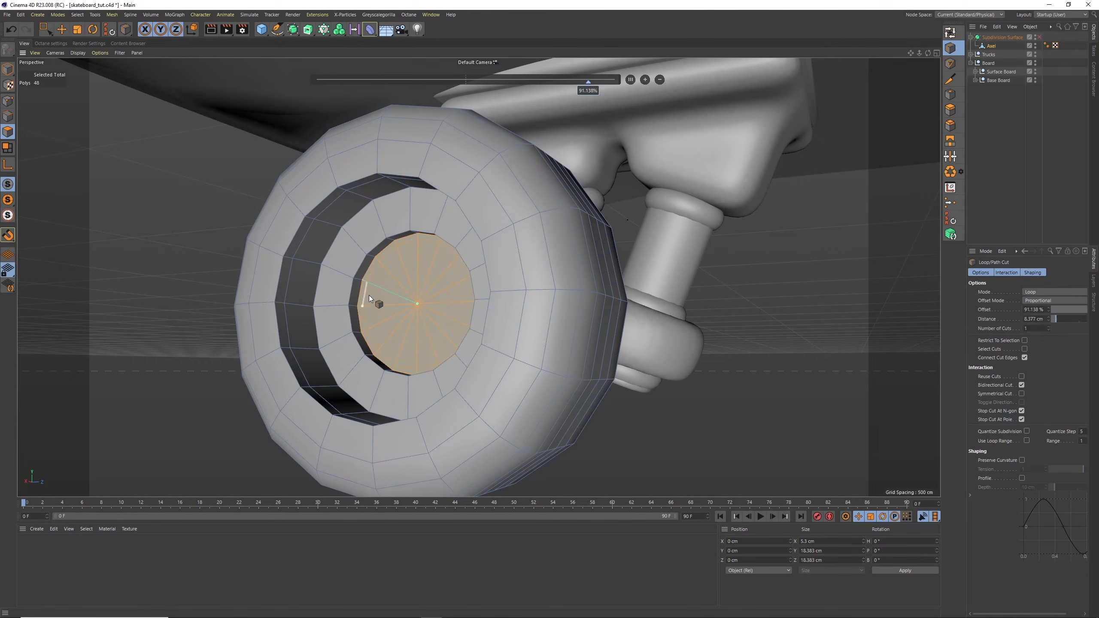
left_click(343, 279)
left_click(328, 270)
left_click(1040, 37)
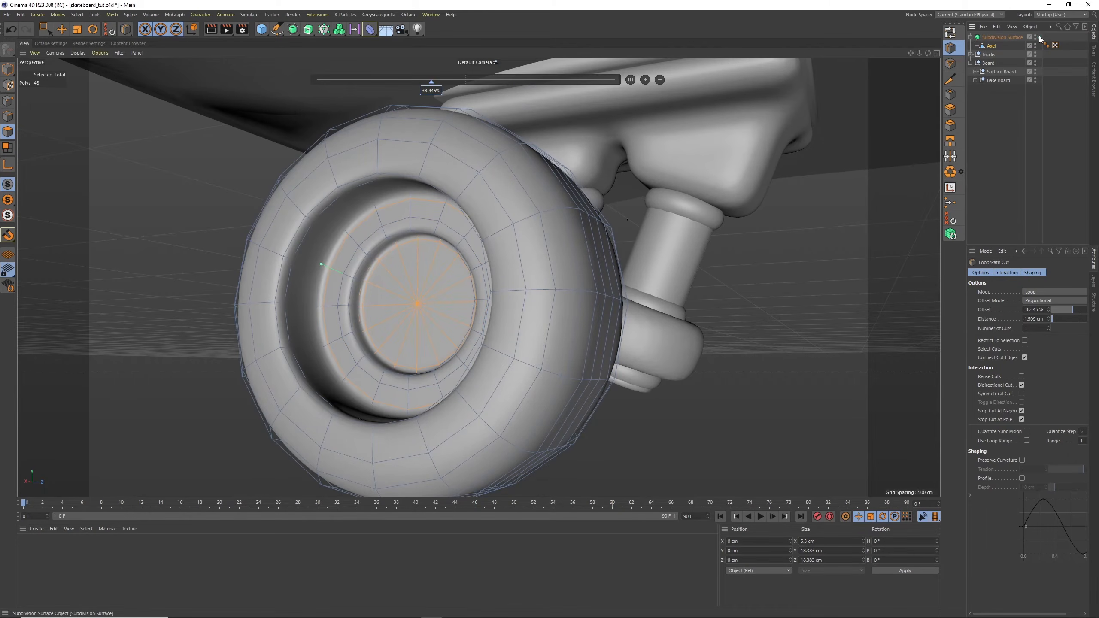
Scale the selected hub cap polygons closer together along X to about 1.8 cm, with subdivision disabled while editing and re-enabled after
left_click(1039, 37)
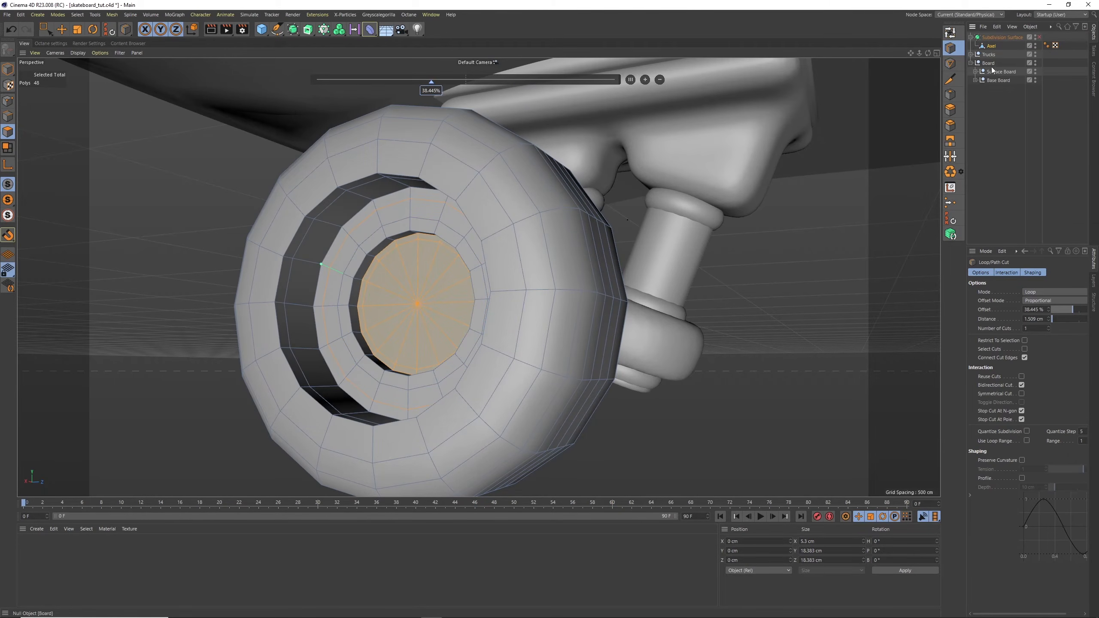
left_click(62, 29)
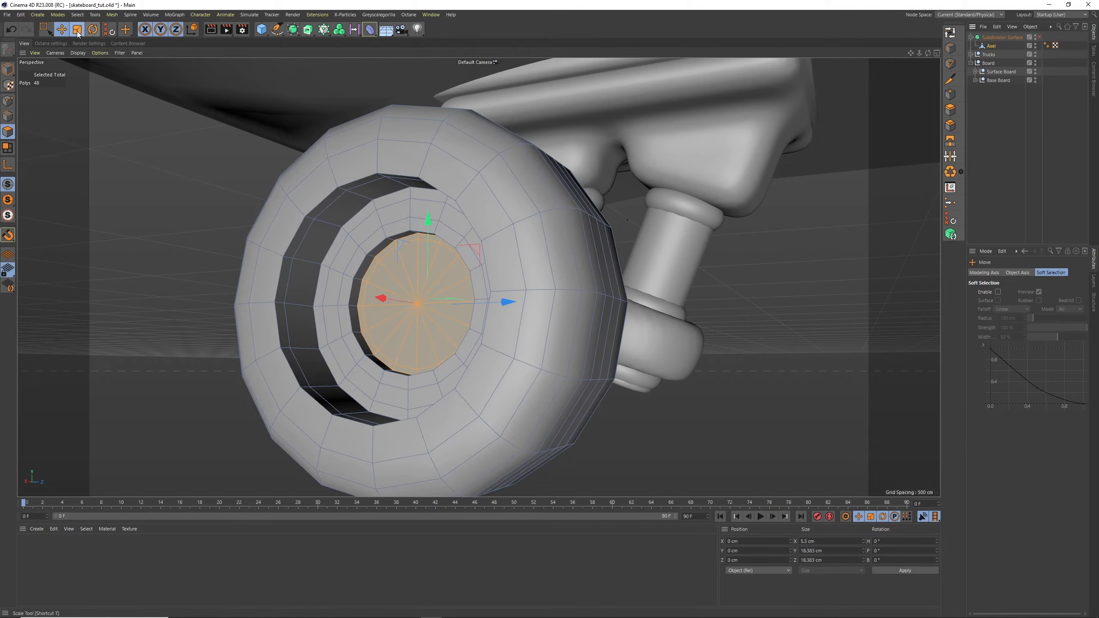
key("t")
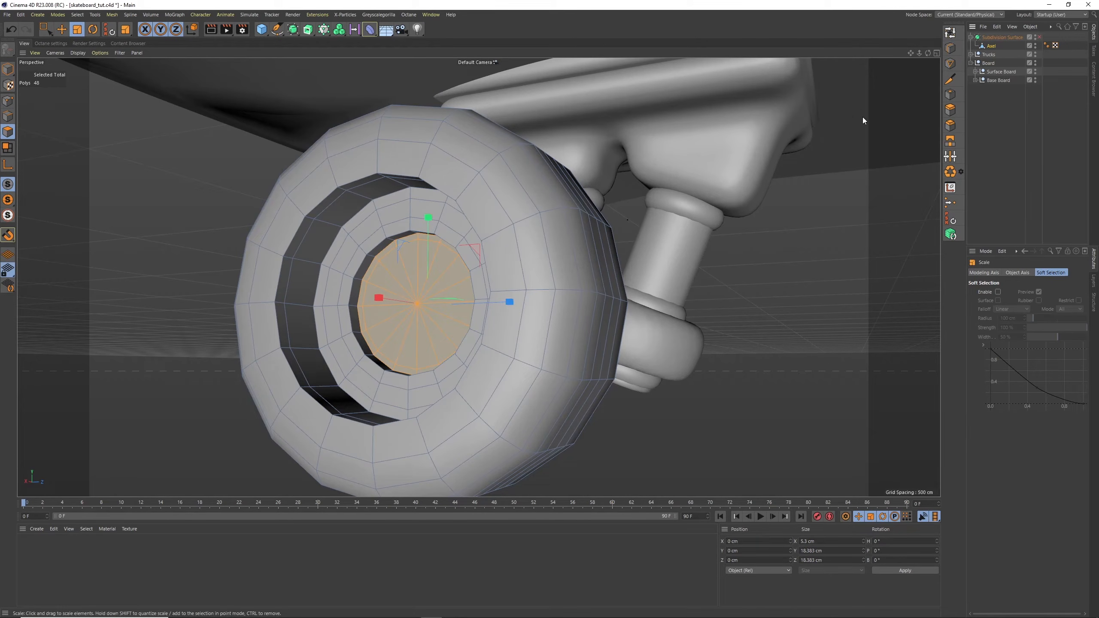
left_click_drag(926, 54, 820, 58)
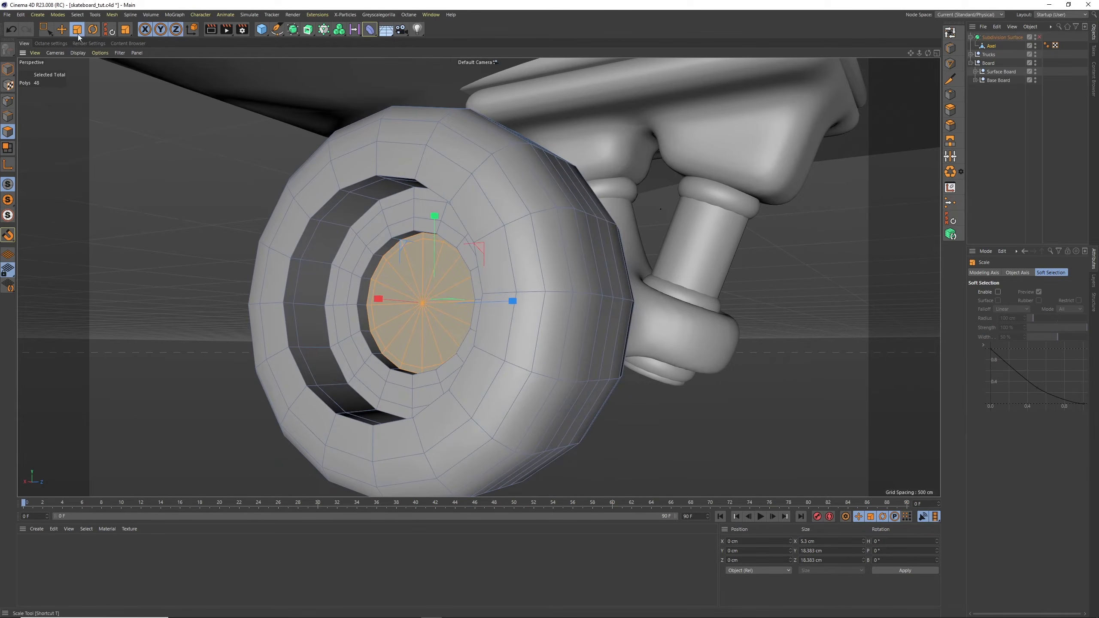
left_click_drag(382, 297, 415, 298)
left_click(1039, 37)
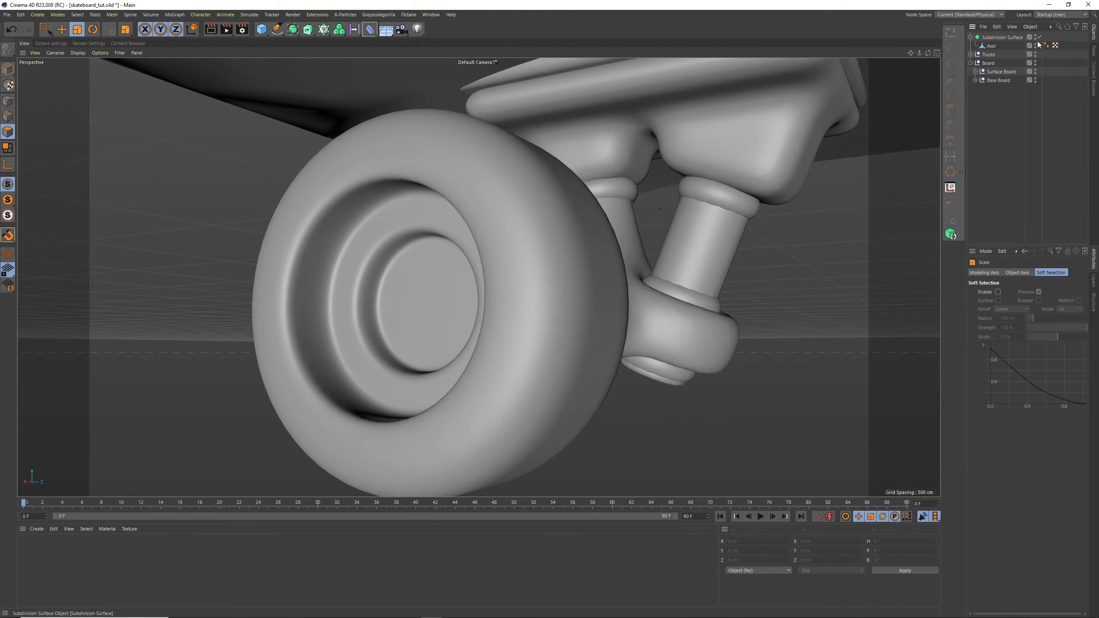
left_click_drag(927, 54, 829, 60)
Rename both the wheel mesh and its parent Subdivision Surface to Wheel
left_click(990, 46)
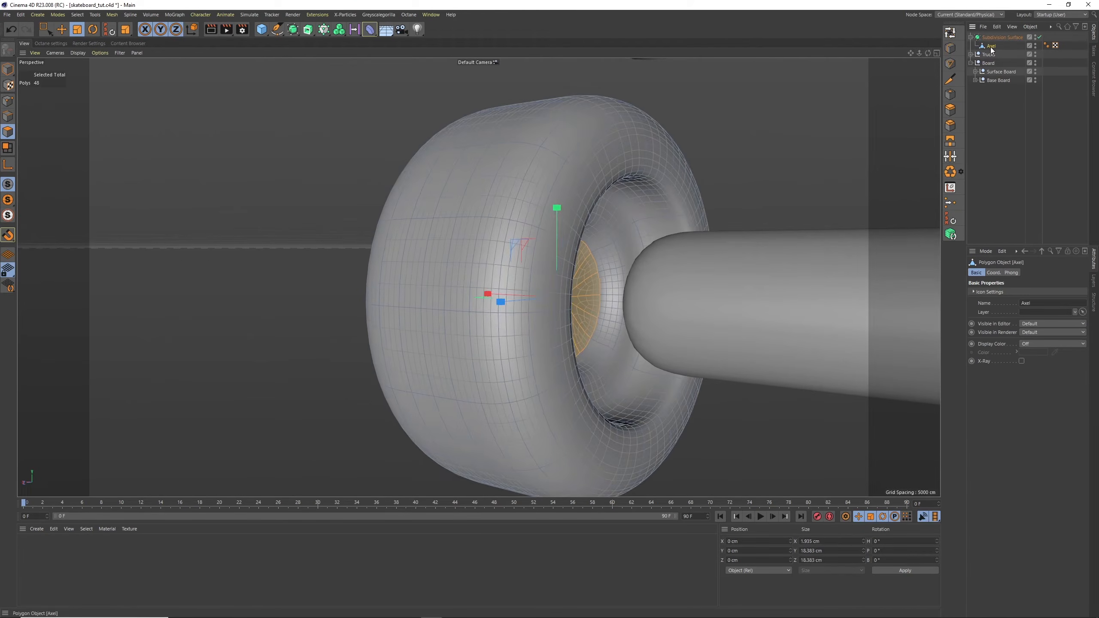
middle_click_drag(843, 156, 637, 169, "alt")
left_click_drag(628, 176, 642, 192, "alt")
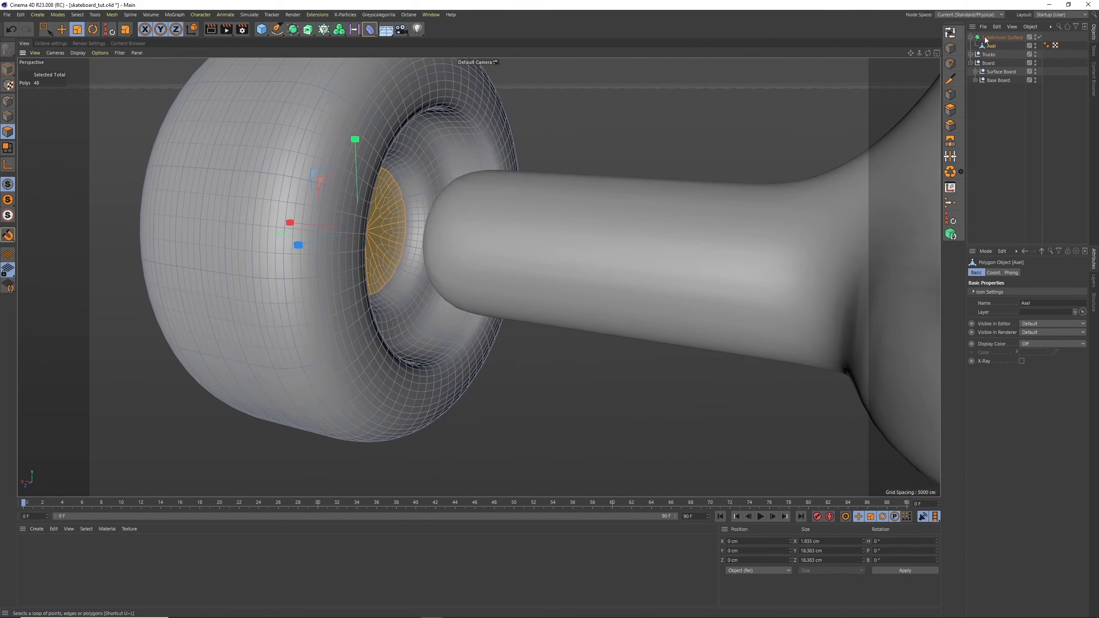
left_click(971, 54)
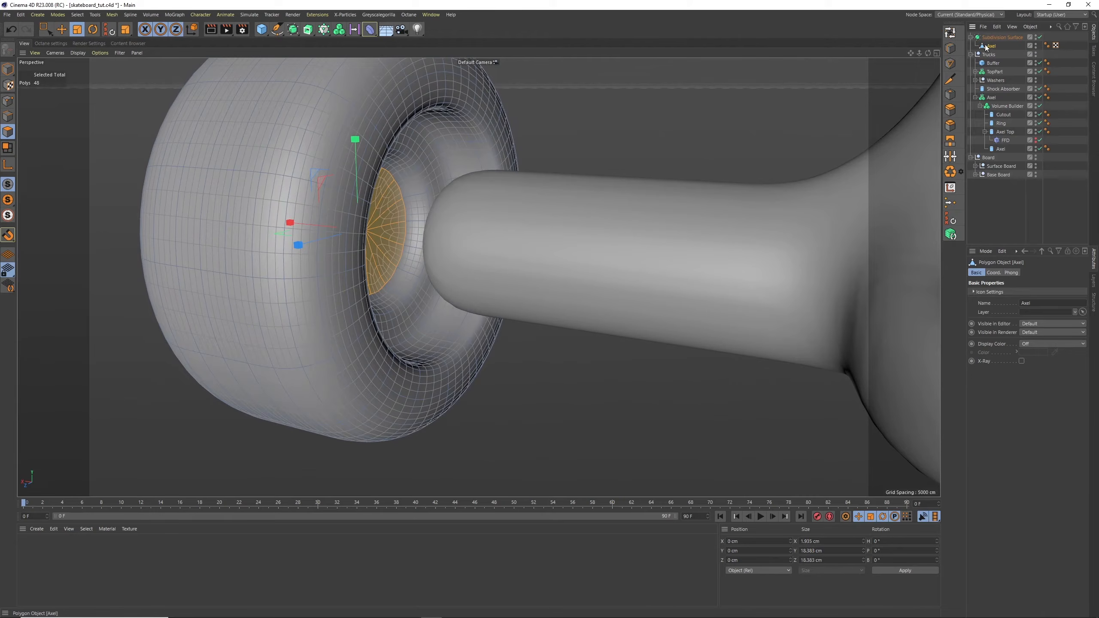
double_click(991, 46)
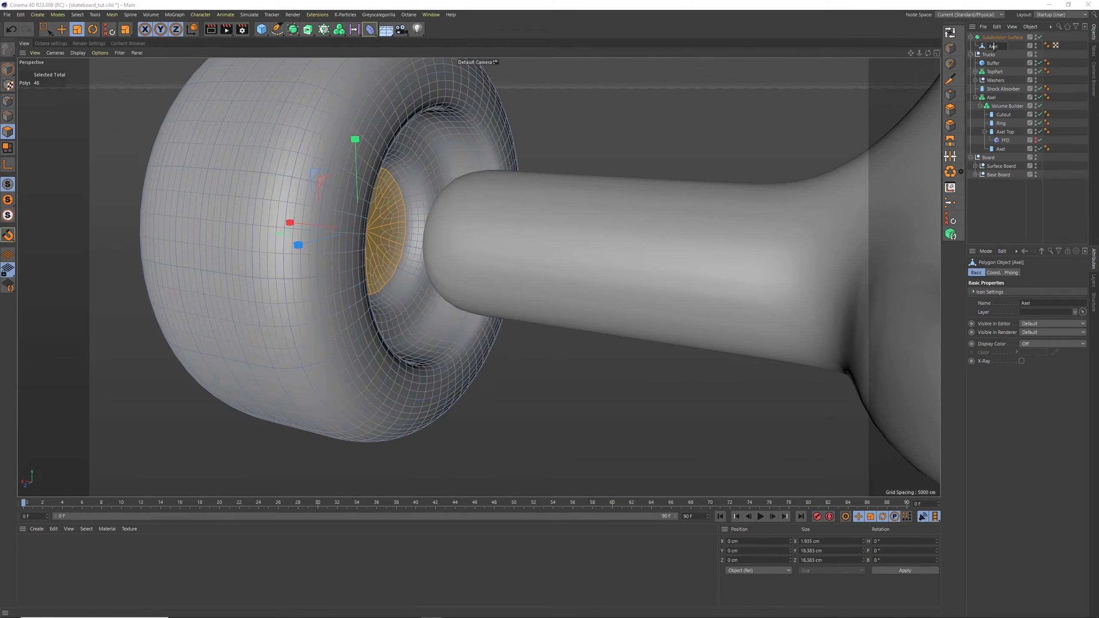
type("Wheel")
key("Return")
double_click(999, 38)
type("W")
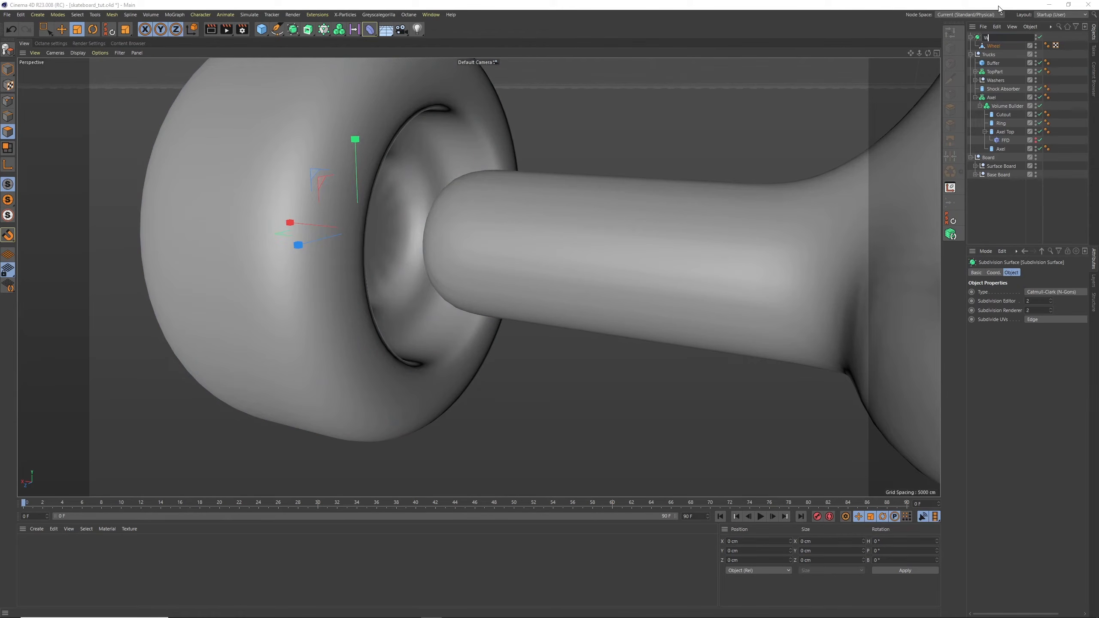
type("heel")
key("Return")
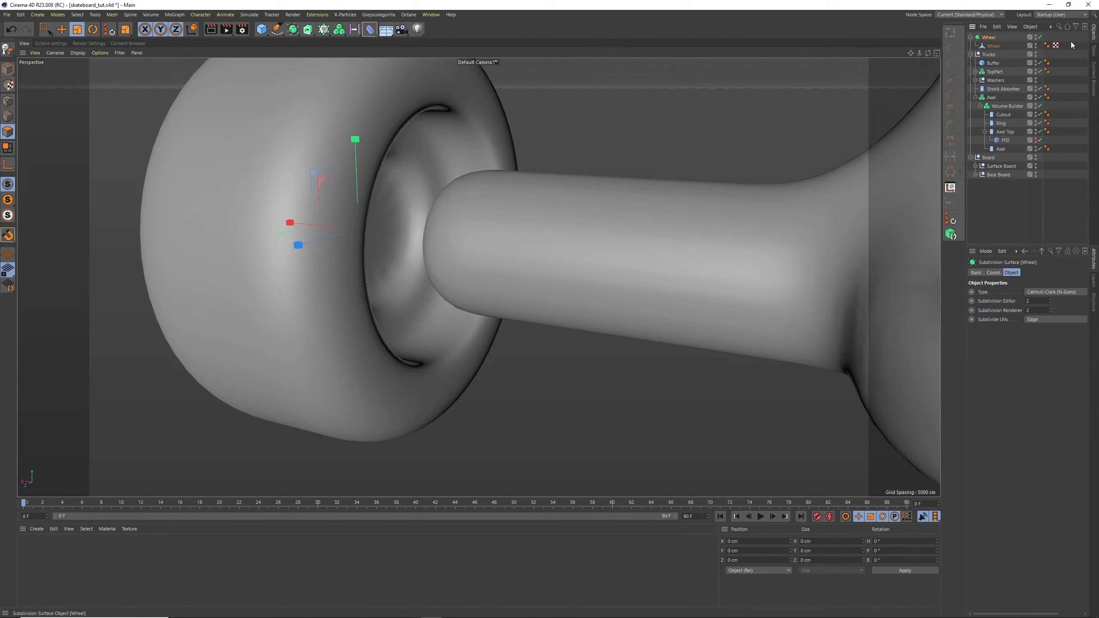
Lengthen the Axel cylinder inside the trucks' Volume Builder, trying a height of 125 cm before setting 135 cm
left_click(1002, 117)
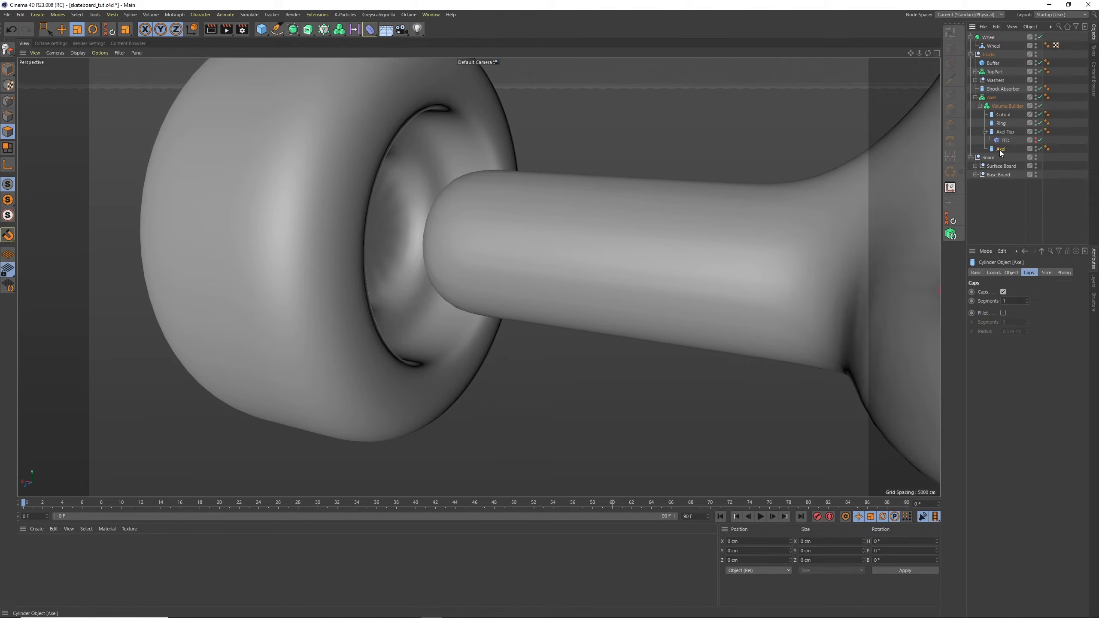
left_click(1011, 274)
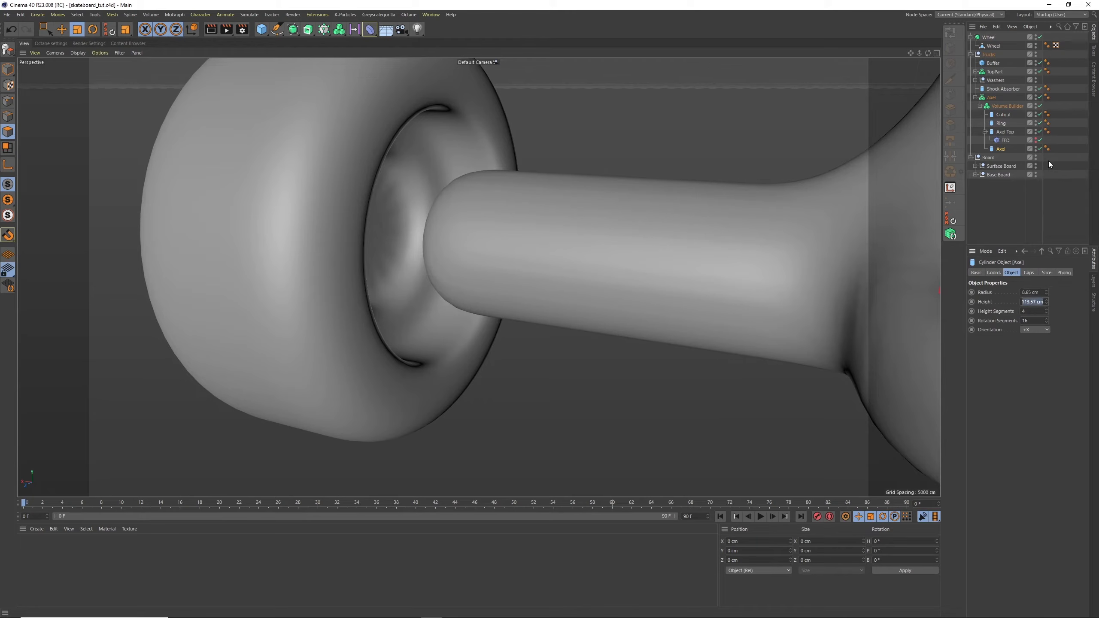
type("125")
key("Return")
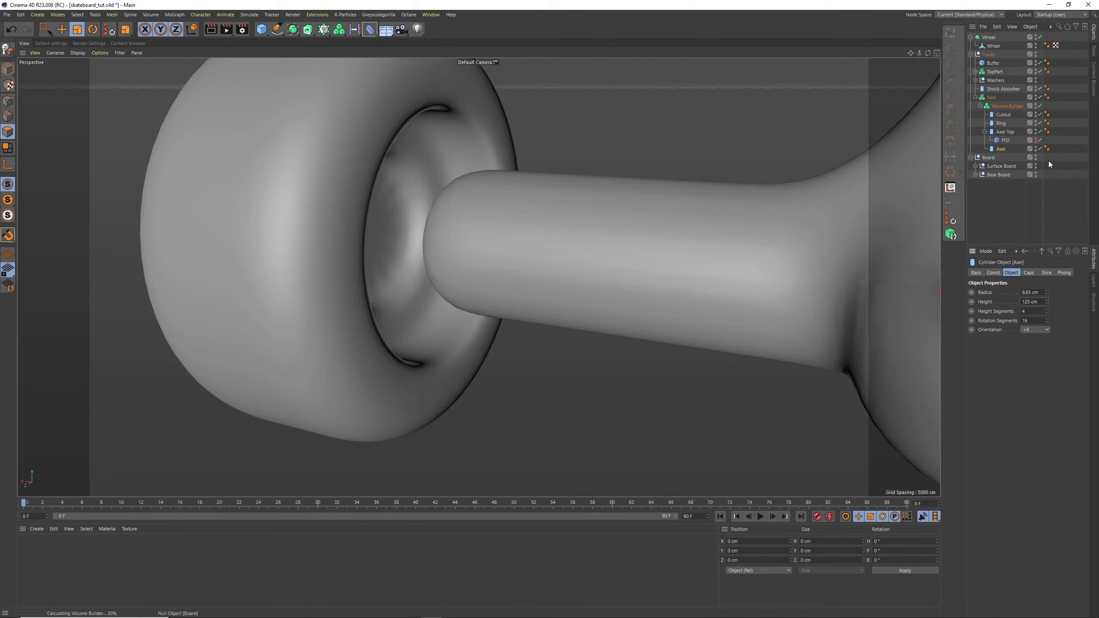
left_click(1037, 302)
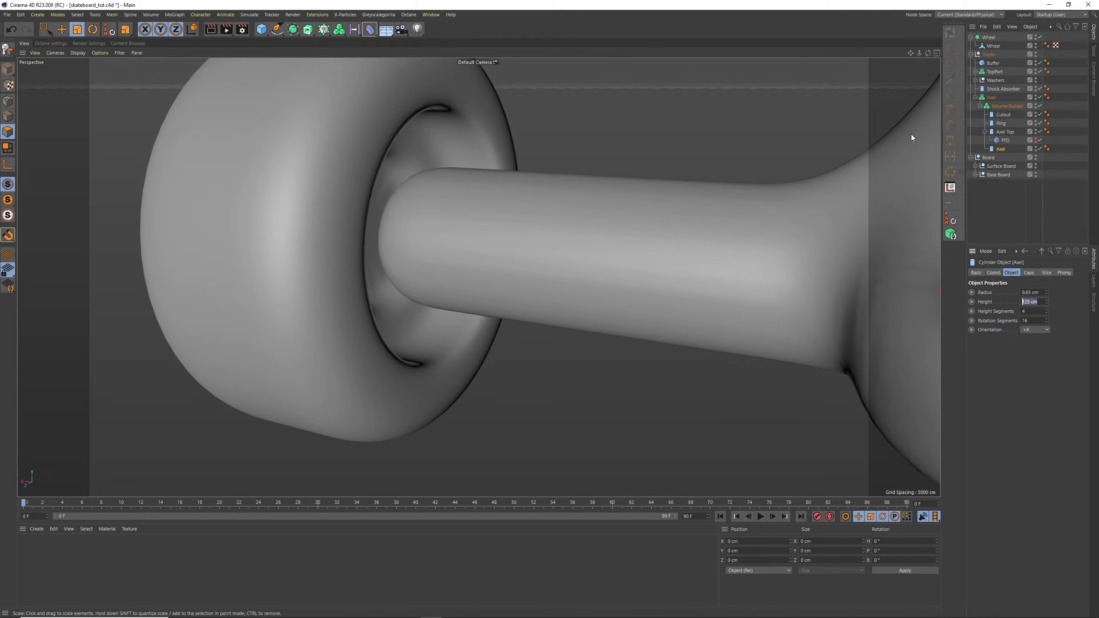
type("135")
key("Return")
left_click_drag(911, 134, 636, 126, "alt")
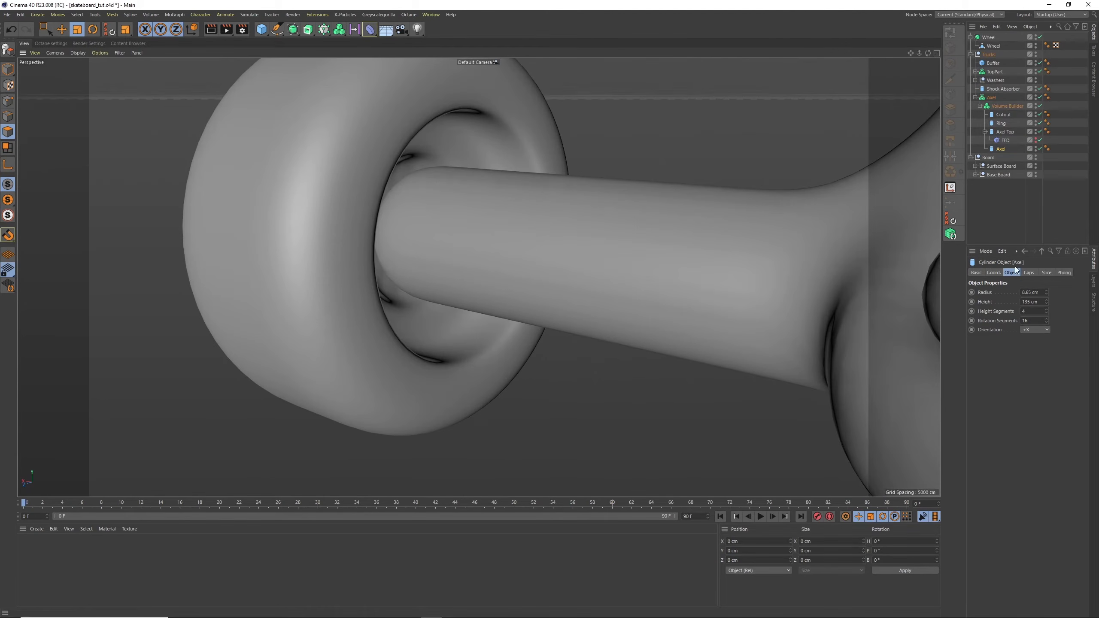
Try a height of 140 cm on the Axel cylinder, check the wheel hub, and set the height back to 135 cm
left_click(1037, 301)
type("140")
key("Return")
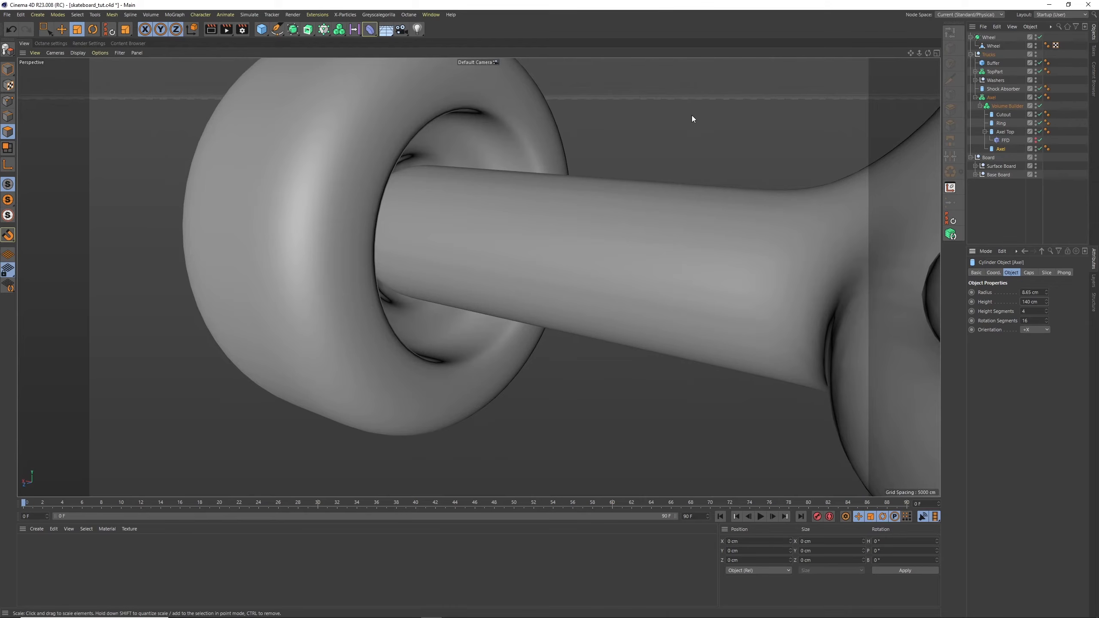
right_click_drag(687, 123, 629, 178, "alt")
left_click_drag(629, 180, 749, 172, "alt")
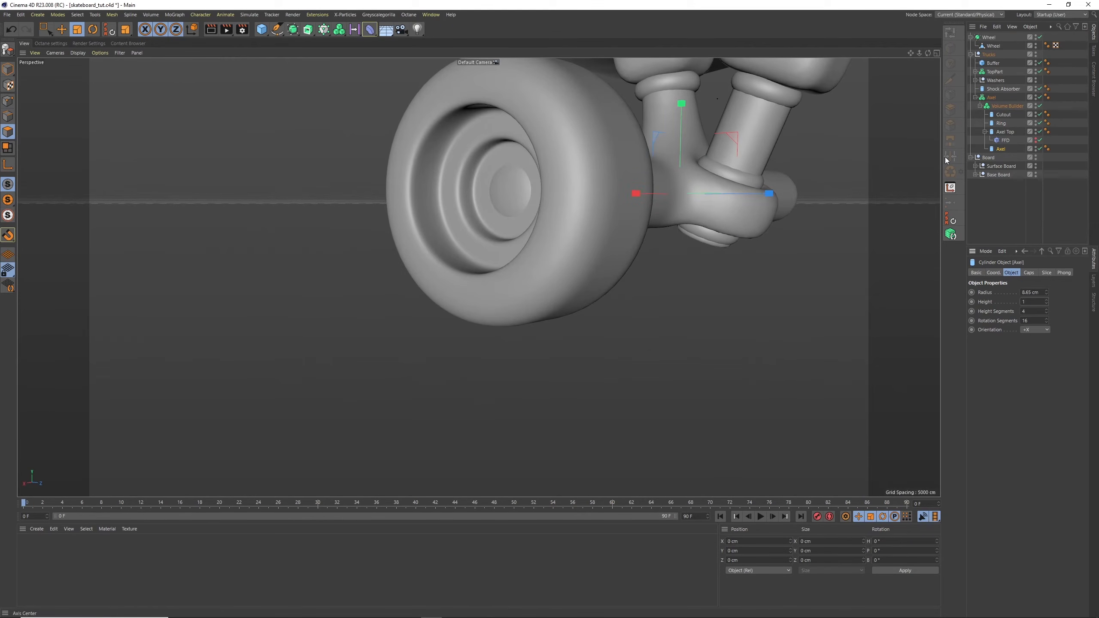
type("5")
key("Return")
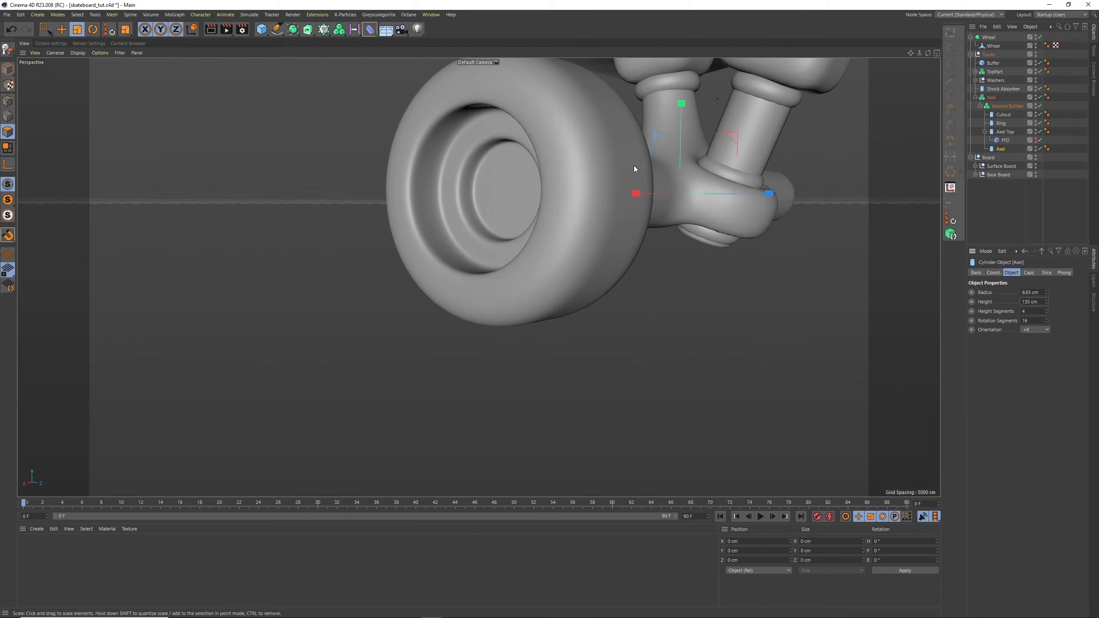
Check the axle's fit in the wheel, collapse the Trucks and Wheel hierarchies, and select the Wheel object
right_click_drag(634, 168, 611, 194, "alt")
left_click_drag(611, 194, 778, 196, "alt")
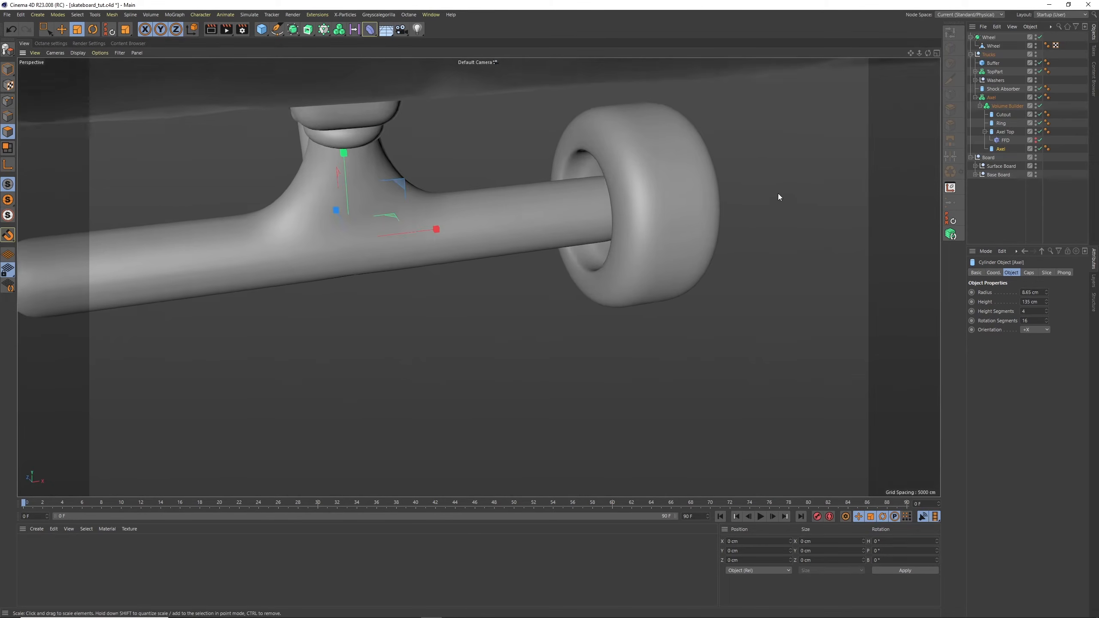
right_click_drag(777, 197, 706, 192, "alt")
left_click_drag(707, 192, 616, 161, "alt")
middle_click_drag(727, 152, 630, 206, "alt")
left_click(970, 54)
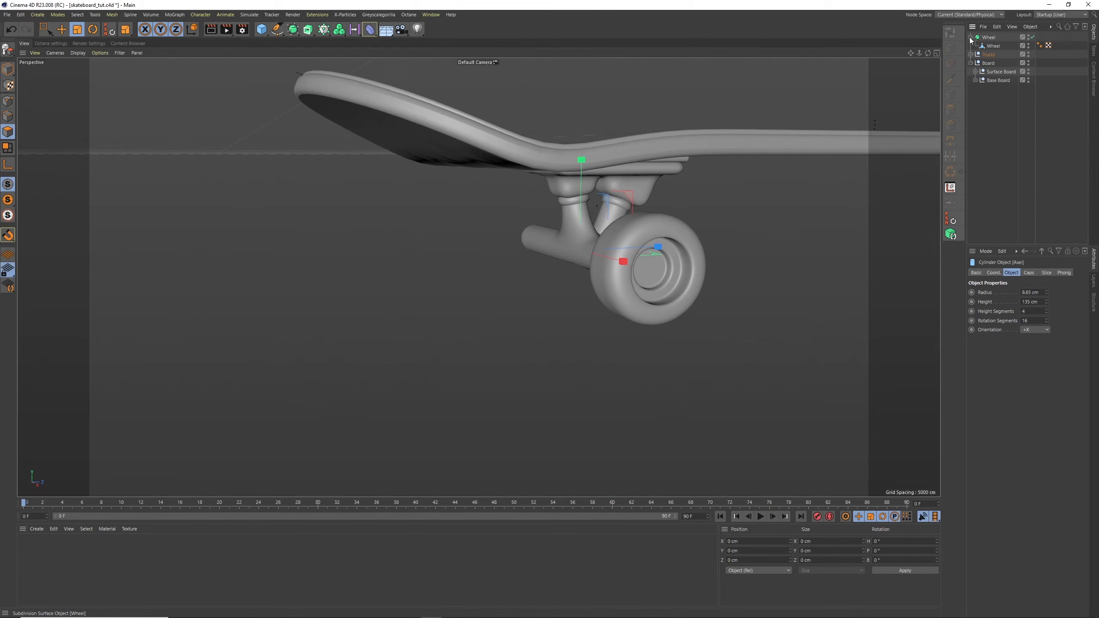
left_click(970, 37)
left_click(988, 38)
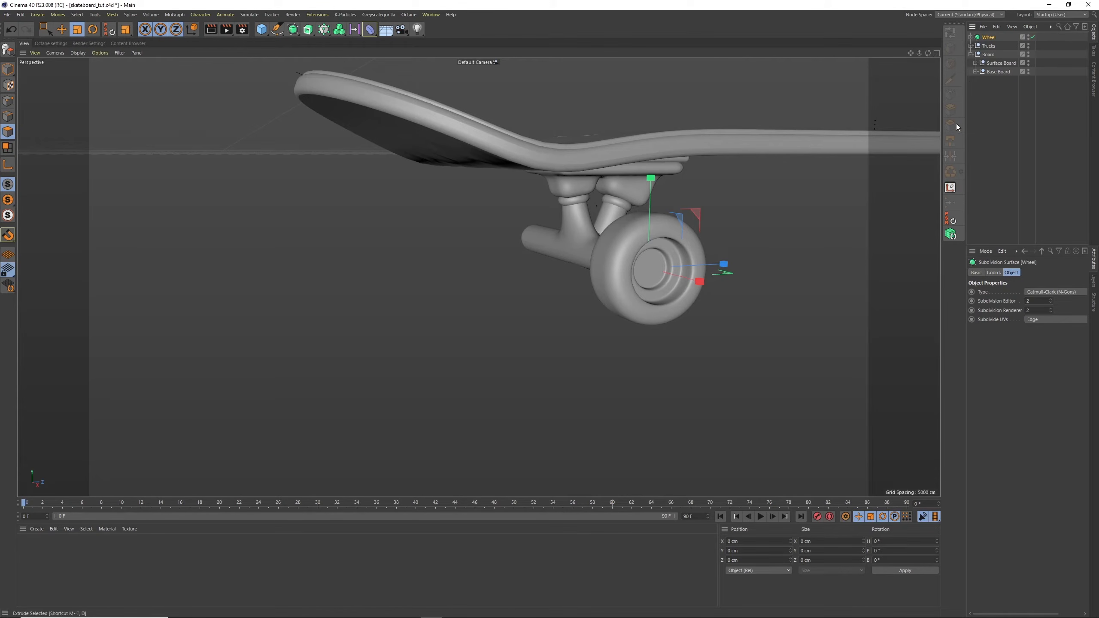
left_click_drag(926, 52, 566, 191)
mouse_move(925, 52)
left_mouse_down()
mouse_move(947, 41)
mouse_move(932, 48)
left_mouse_up()
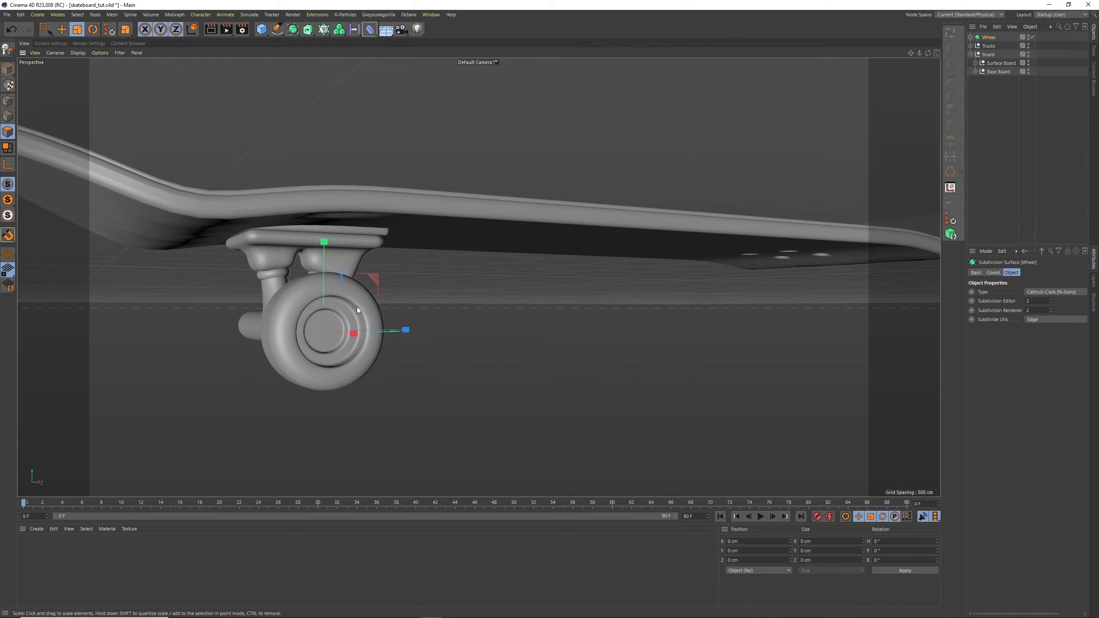
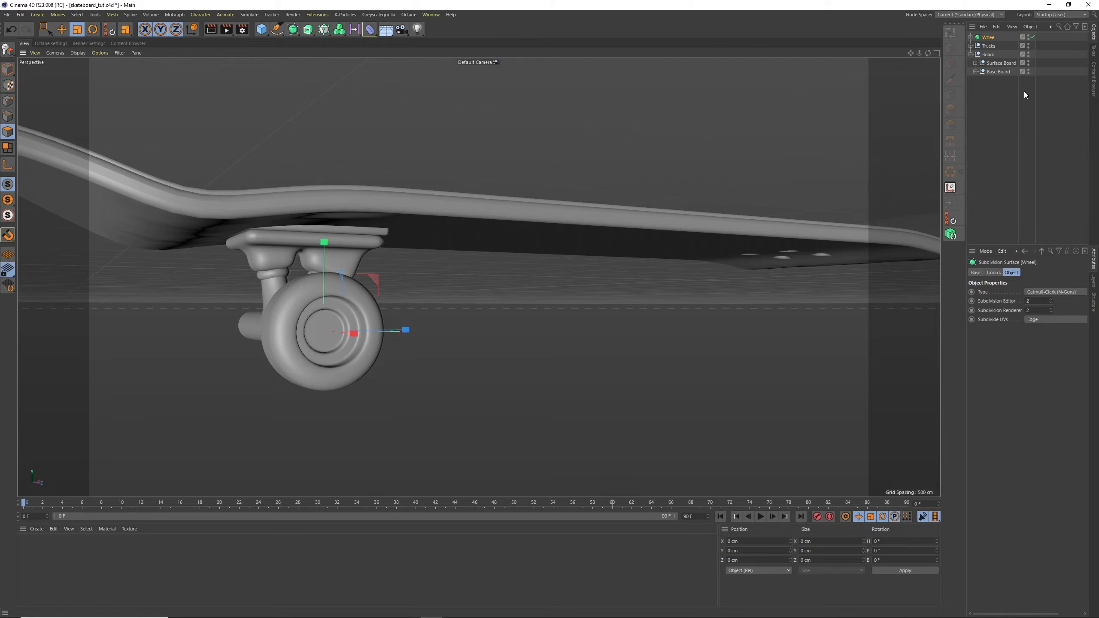
Check the wheel and truck from the underside and save the skateboard scene
left_click_drag(926, 53, 854, 37)
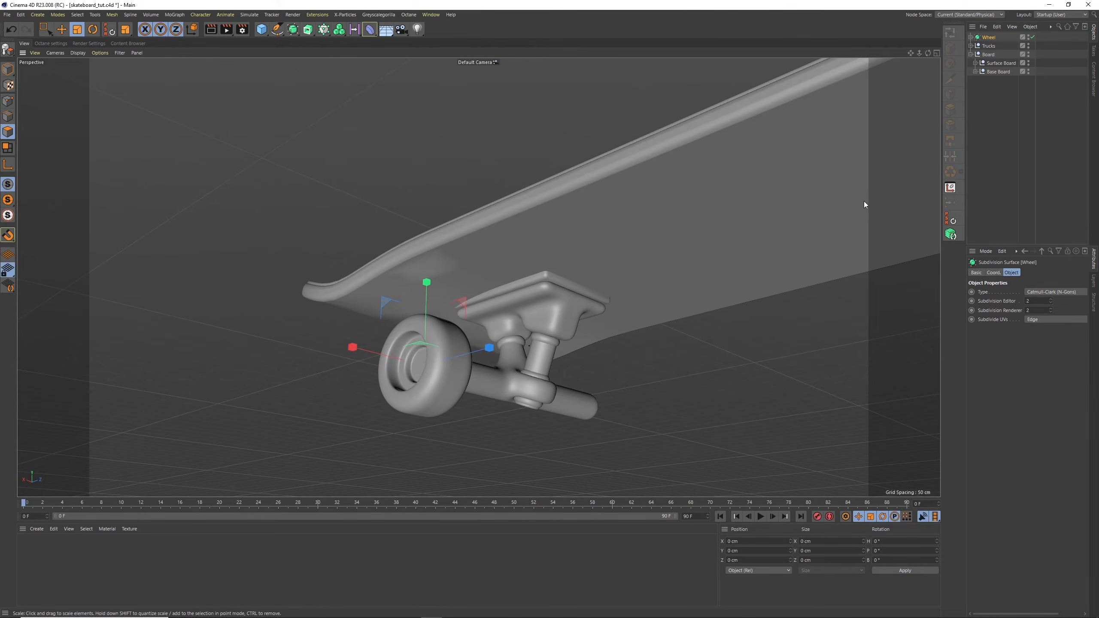
key("ctrl+s")
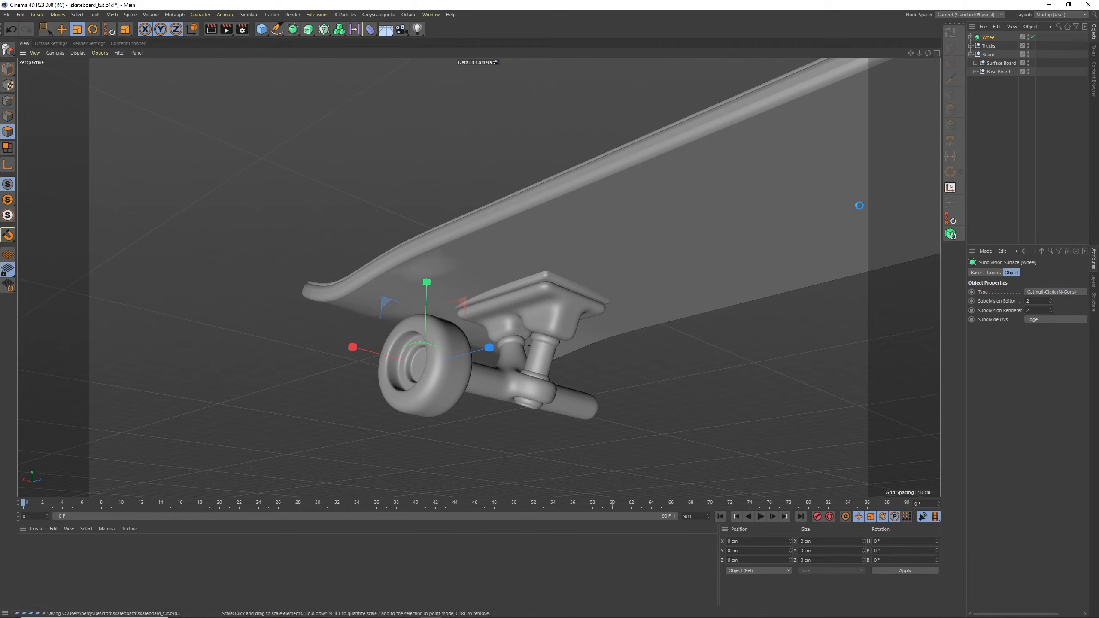
left_click_drag(928, 52, 939, 78)
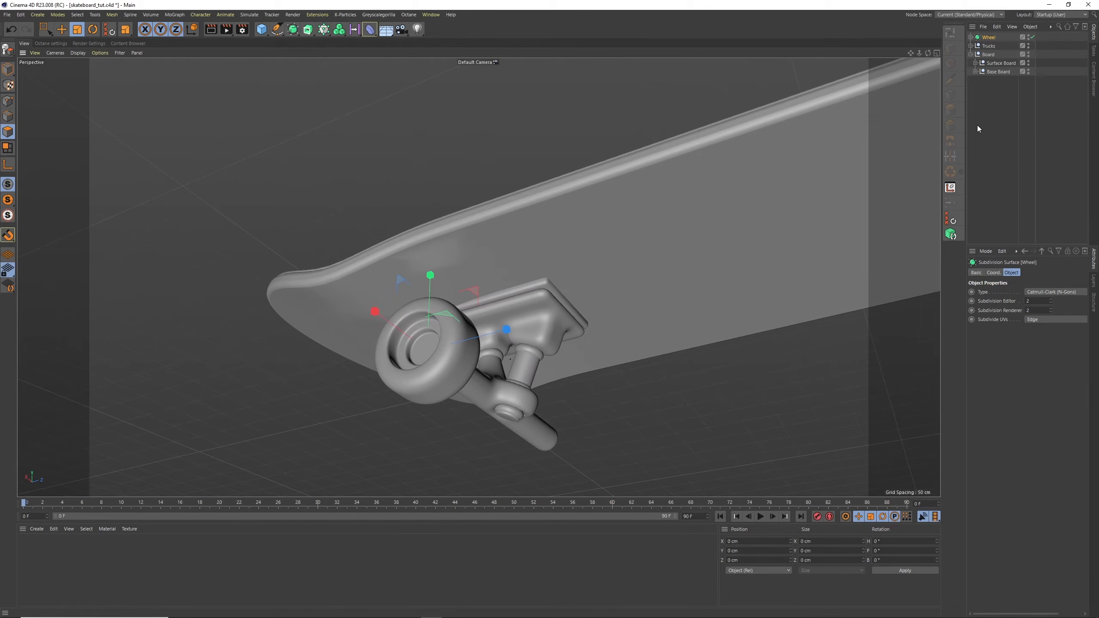
Search the Content Browser presets for "screw", look through the matches and close the browser
left_click(430, 14)
left_click(469, 63)
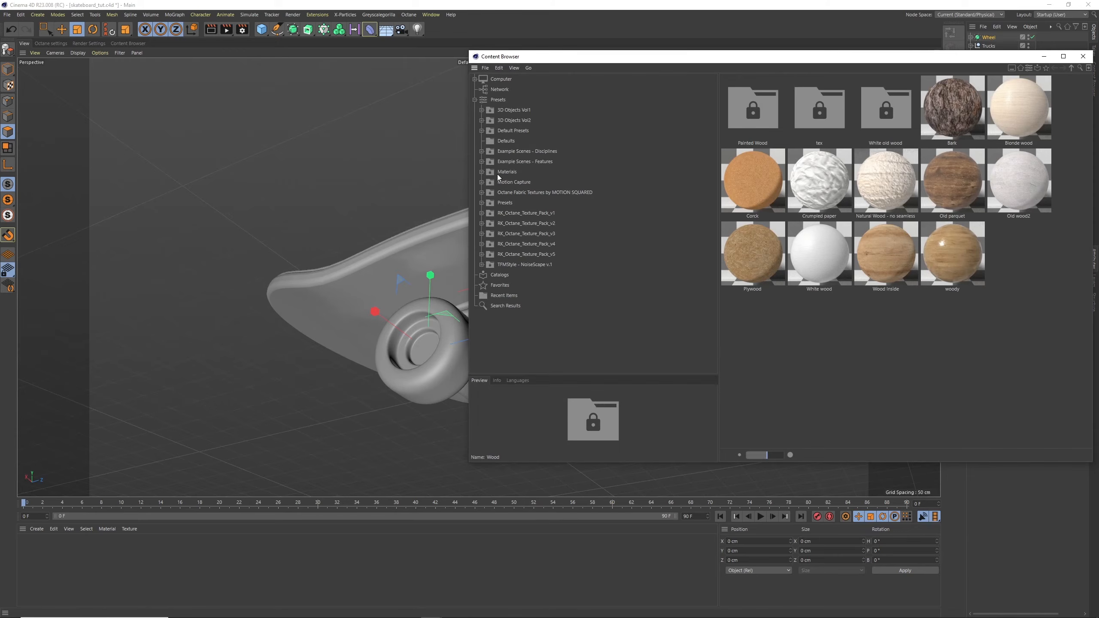
left_click(1077, 69)
key("Return")
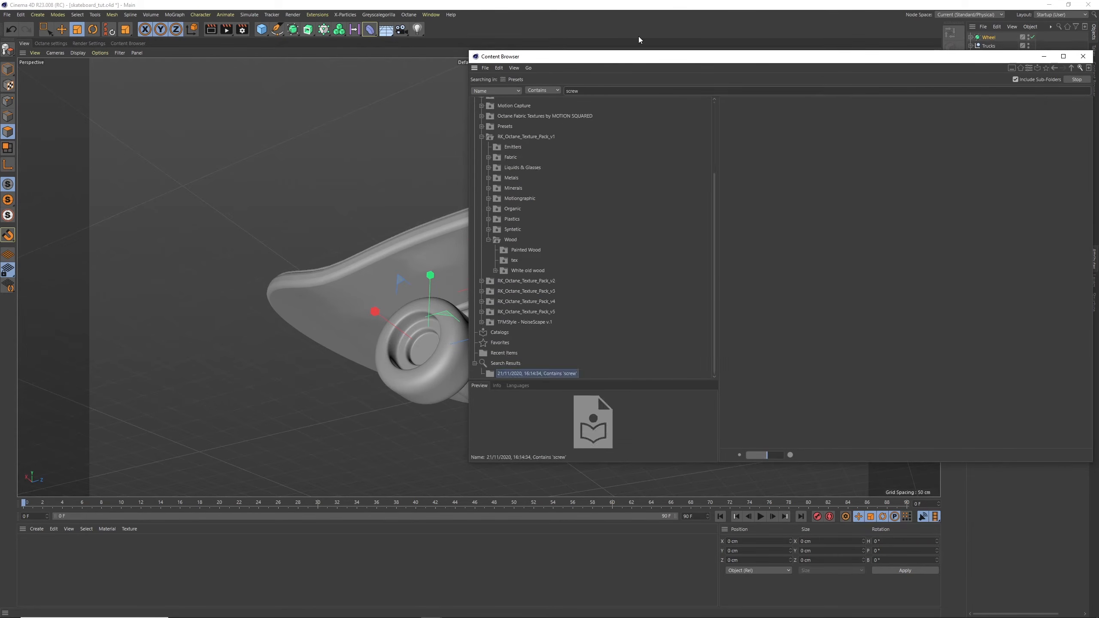
left_click_drag(1088, 178, 1047, 141)
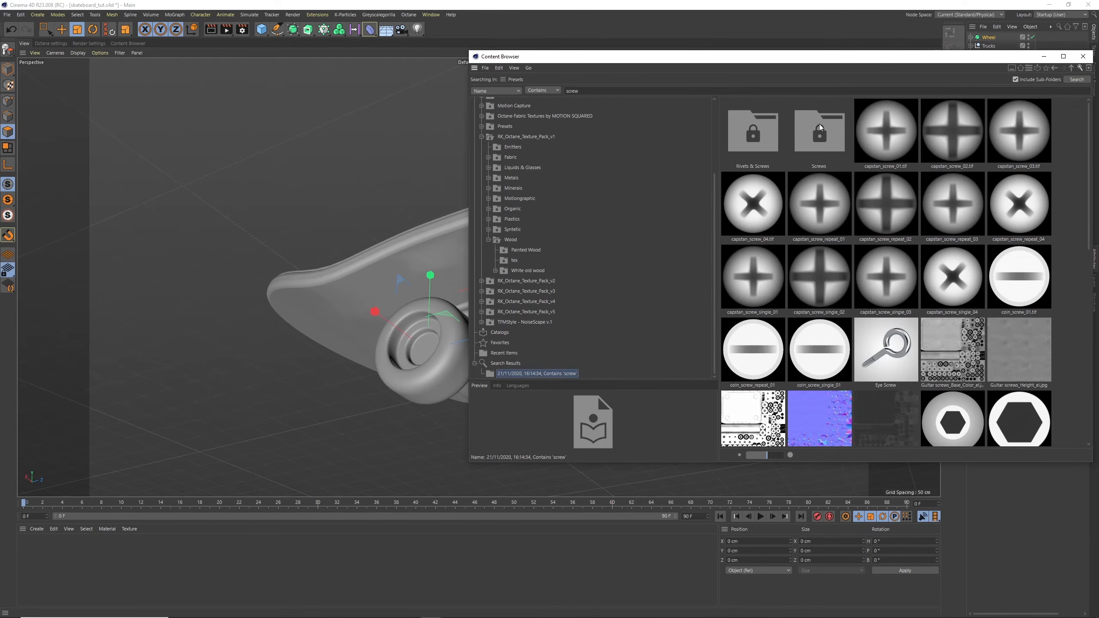
left_click(1083, 56)
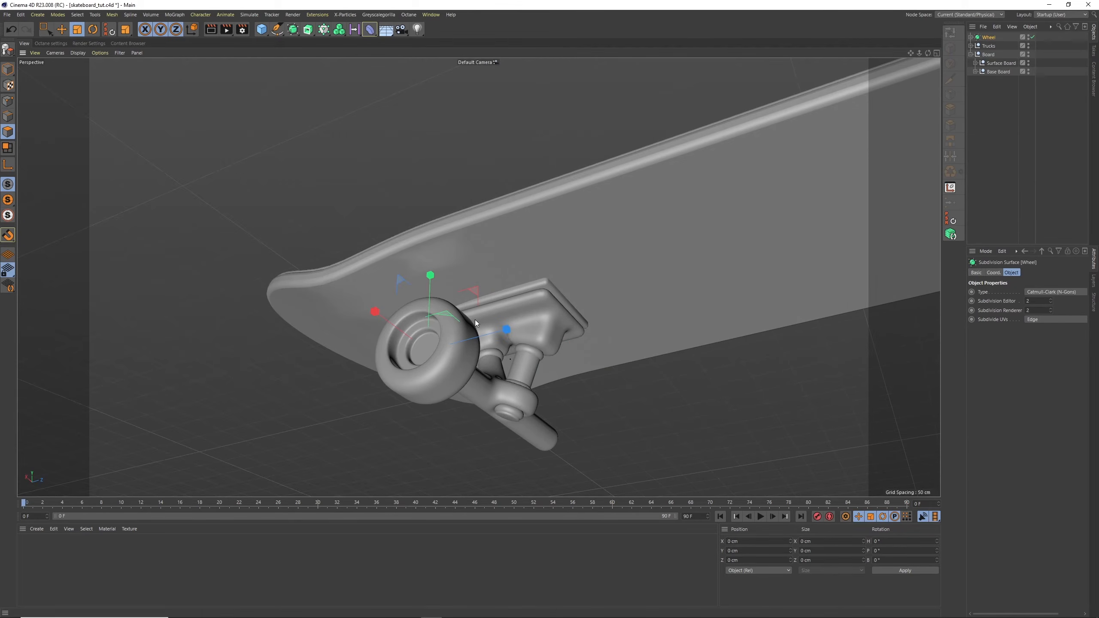
Add a cylinder primitive and transfer it to the position of the Wheel object
scroll(477, 296, "up", 5)
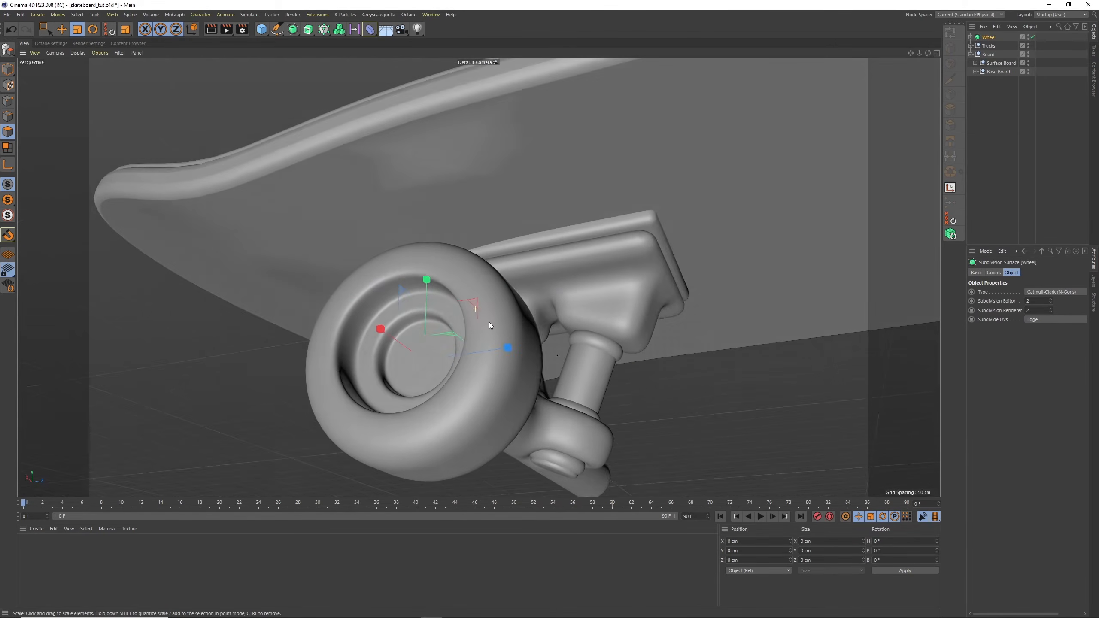
left_click_drag(488, 321, 498, 324, "alt")
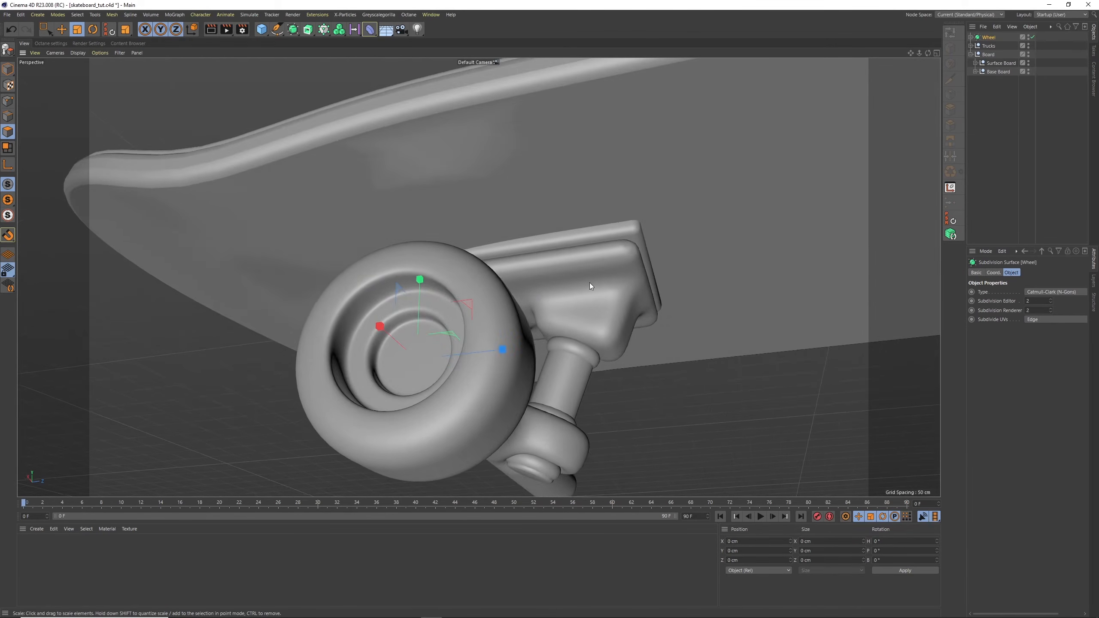
middle_click_drag(589, 282, 574, 160, "alt")
left_click_drag(404, 232, 416, 258, "alt")
scroll(485, 212, "down", 5)
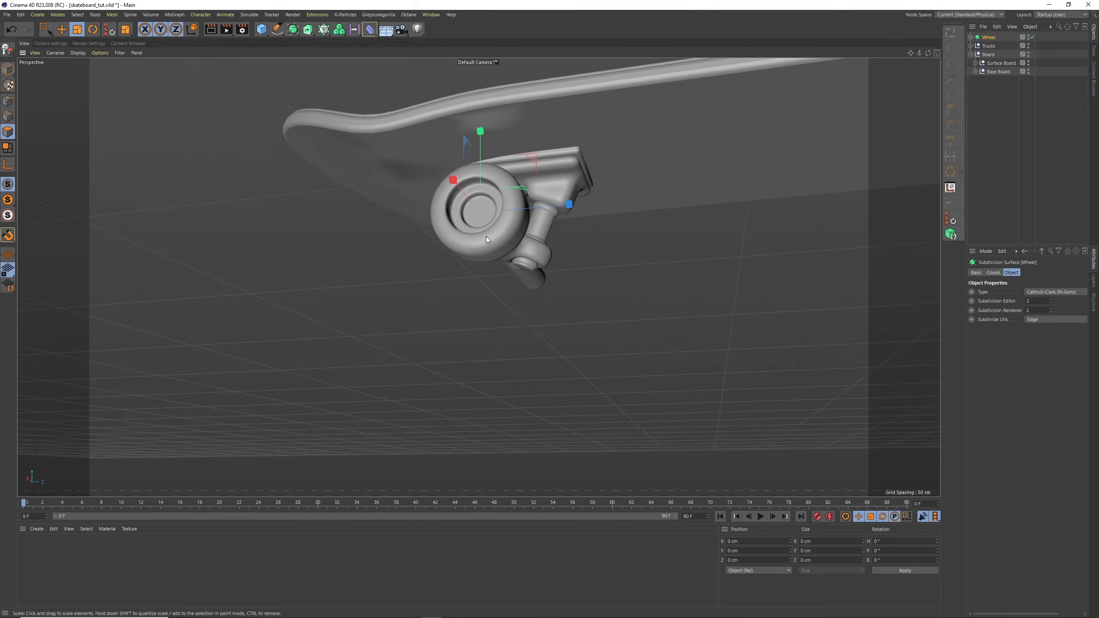
scroll(450, 259, "up", 2)
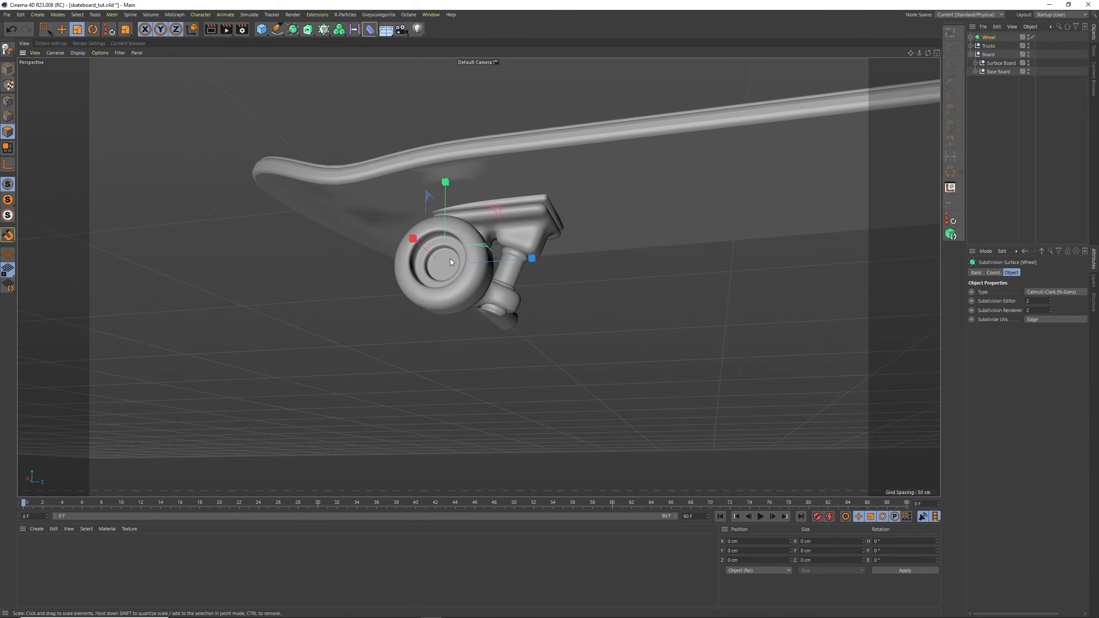
left_click(261, 30)
left_click(427, 42)
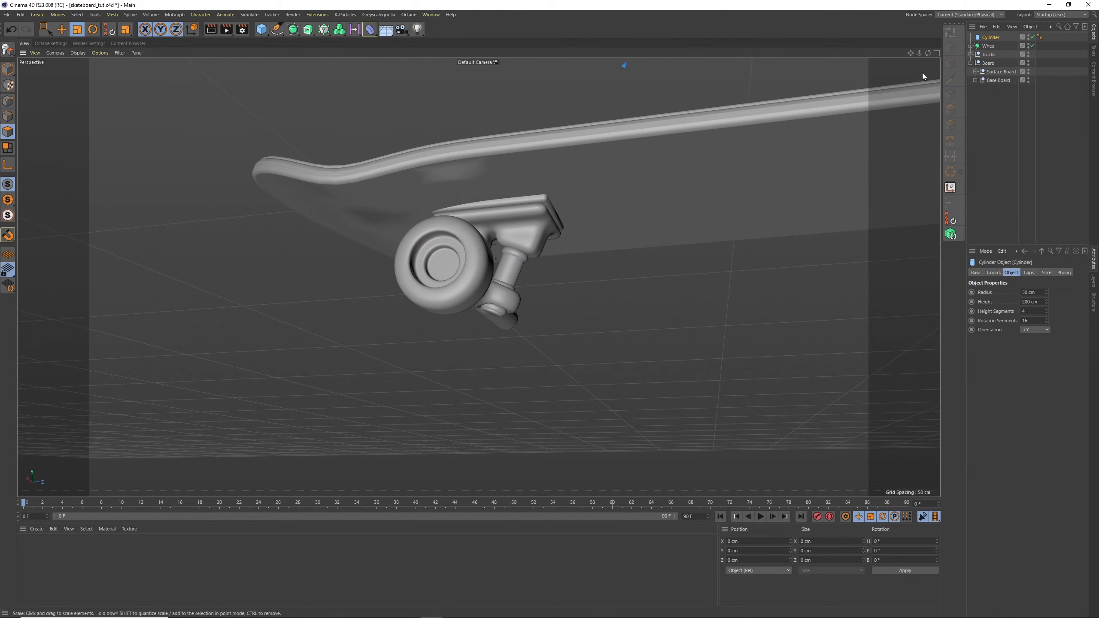
mouse_move(989, 39)
left_mouse_down()
mouse_move(993, 55)
mouse_move(998, 35)
left_mouse_up()
left_click(951, 221)
Set the cylinder's orientation to +X, its rotation segments to 6 and its height to 50 cm
left_click(1035, 329)
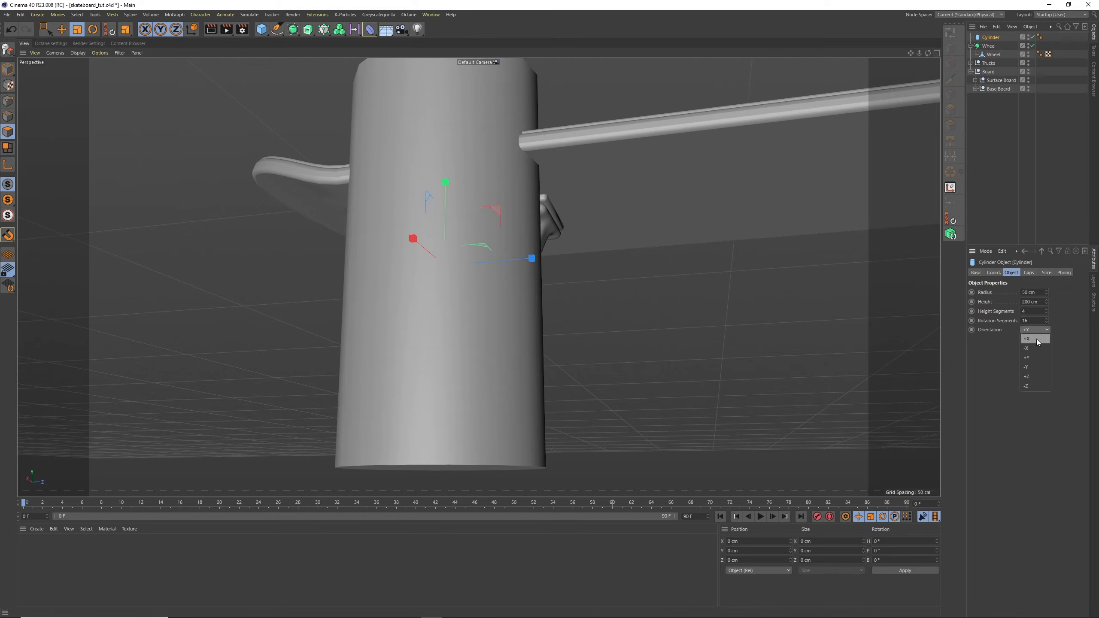
left_click(1033, 340)
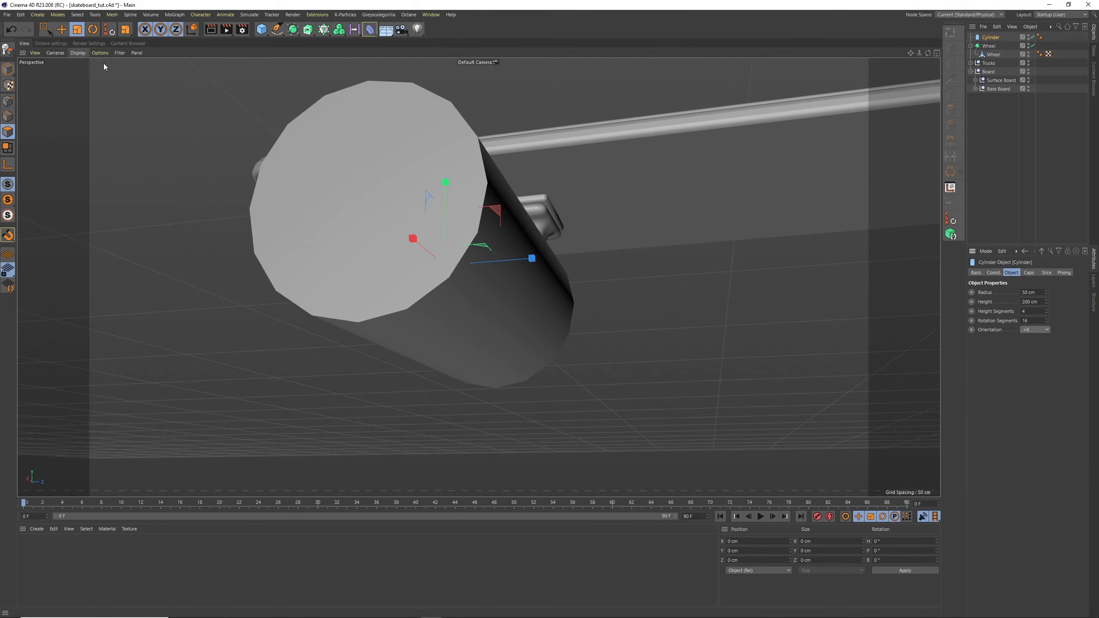
left_click(1035, 319)
type("6")
key("Return")
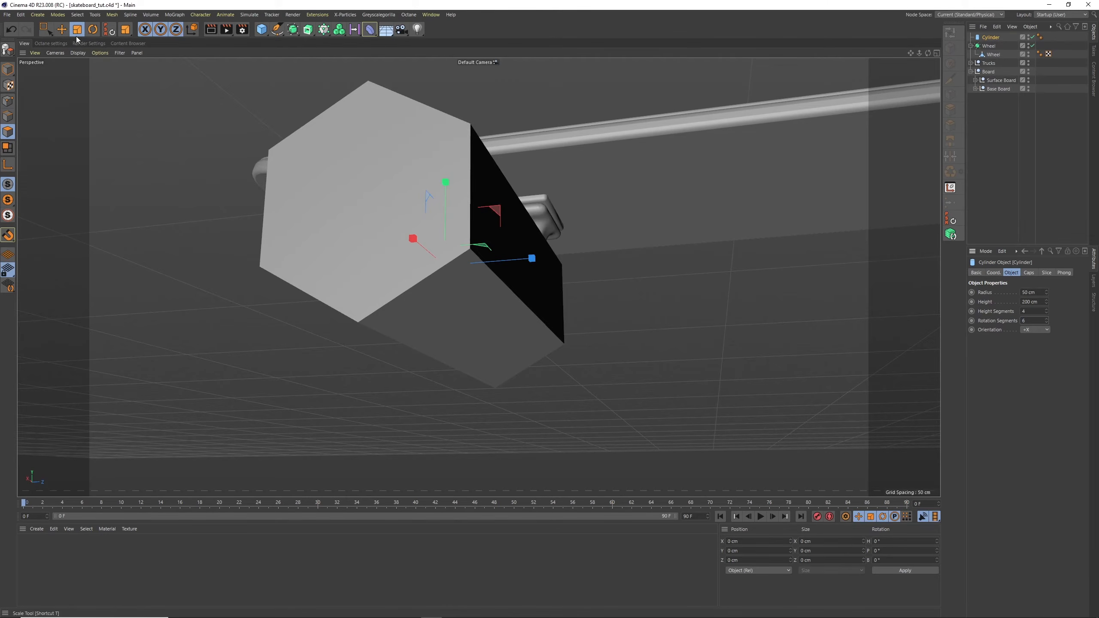
left_click(8, 69)
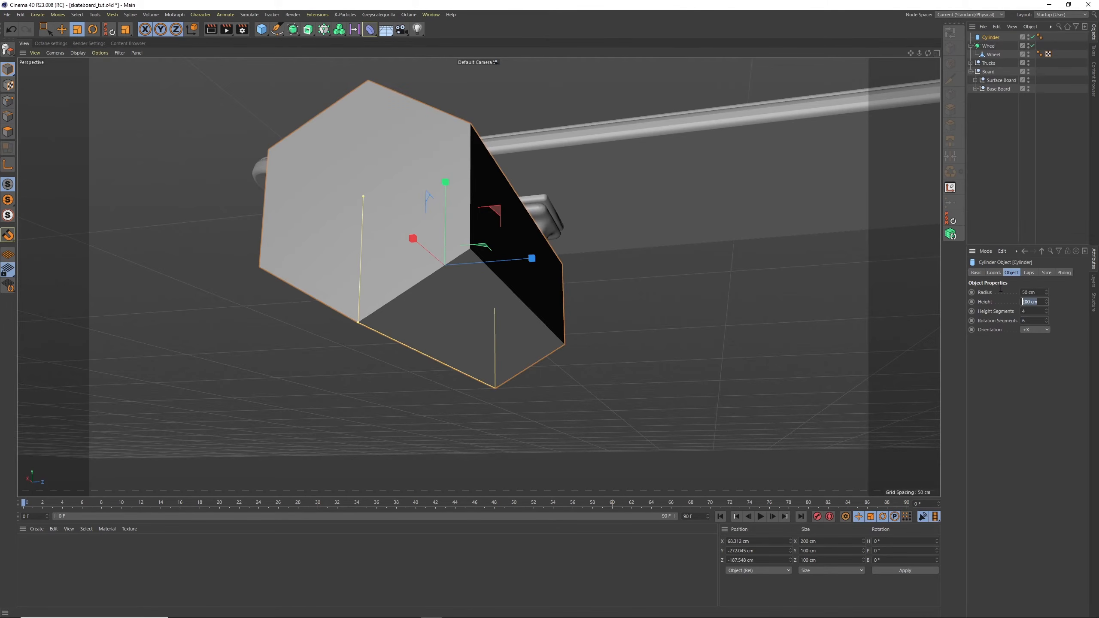
type("50")
key("Return")
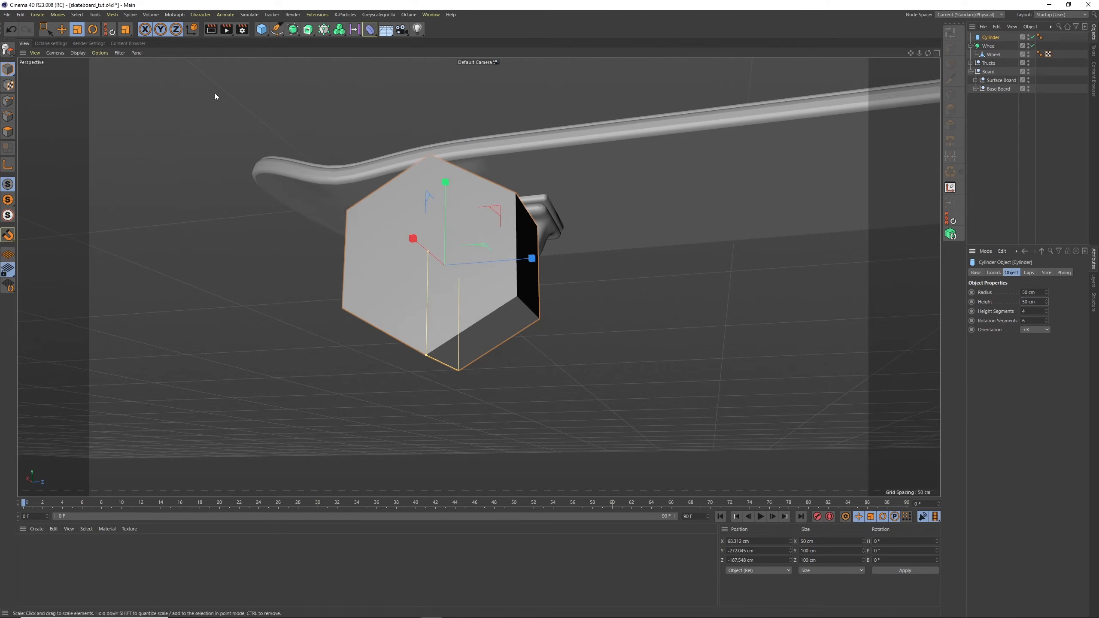
Scale the hexagonal cylinder to about 6.2 cm deep and 12.4 cm across, and move it outward to about X 72.36 cm
left_click(77, 29)
left_click_drag(680, 125, 444, 236)
right_click_drag(465, 245, 563, 158, "alt")
mouse_move(396, 295)
left_mouse_down("alt")
mouse_move(410, 293)
mouse_move(402, 289)
left_mouse_up("alt")
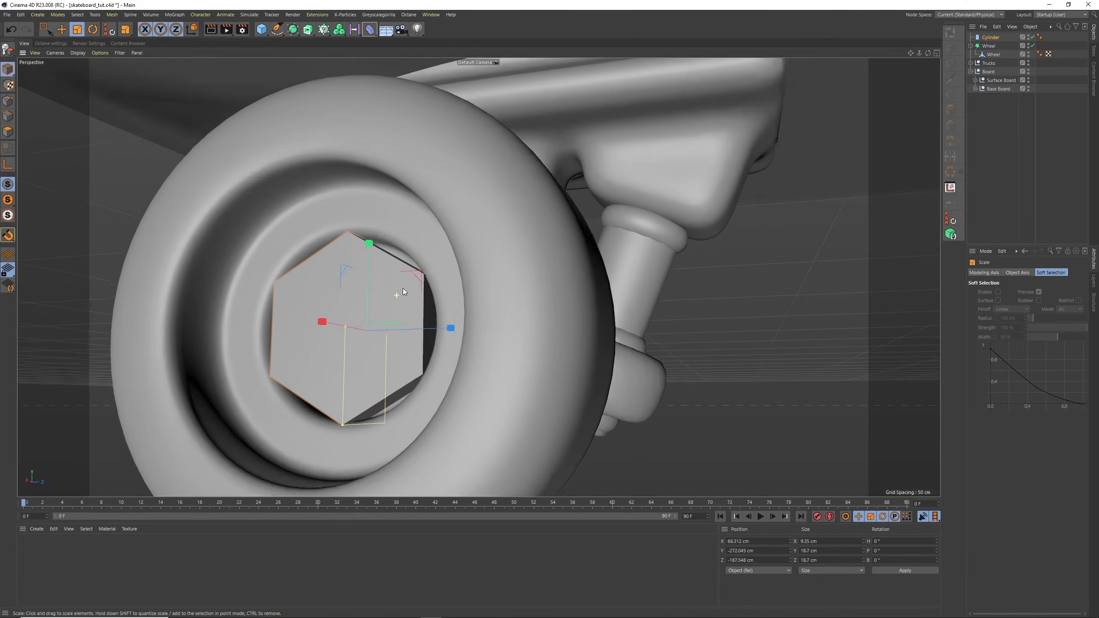
right_click_drag(403, 289, 411, 276, "alt")
left_click_drag(410, 277, 310, 268, "alt")
left_click(60, 31)
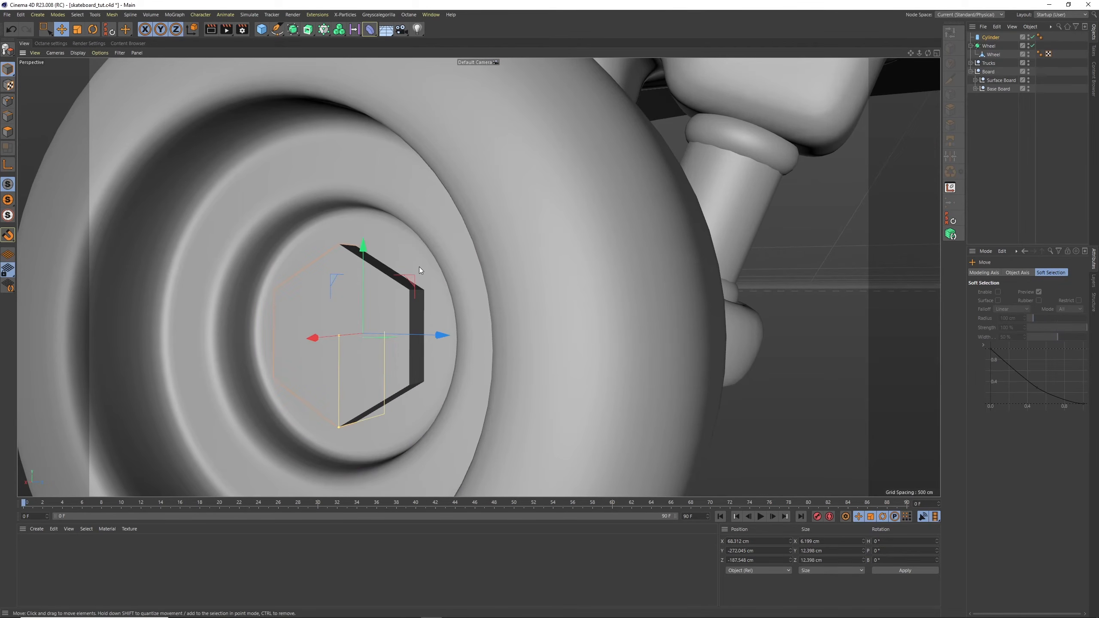
mouse_move(419, 266)
left_mouse_down("alt")
mouse_move(266, 368)
mouse_move(350, 297)
mouse_move(395, 289)
mouse_move(407, 252)
left_mouse_up("alt")
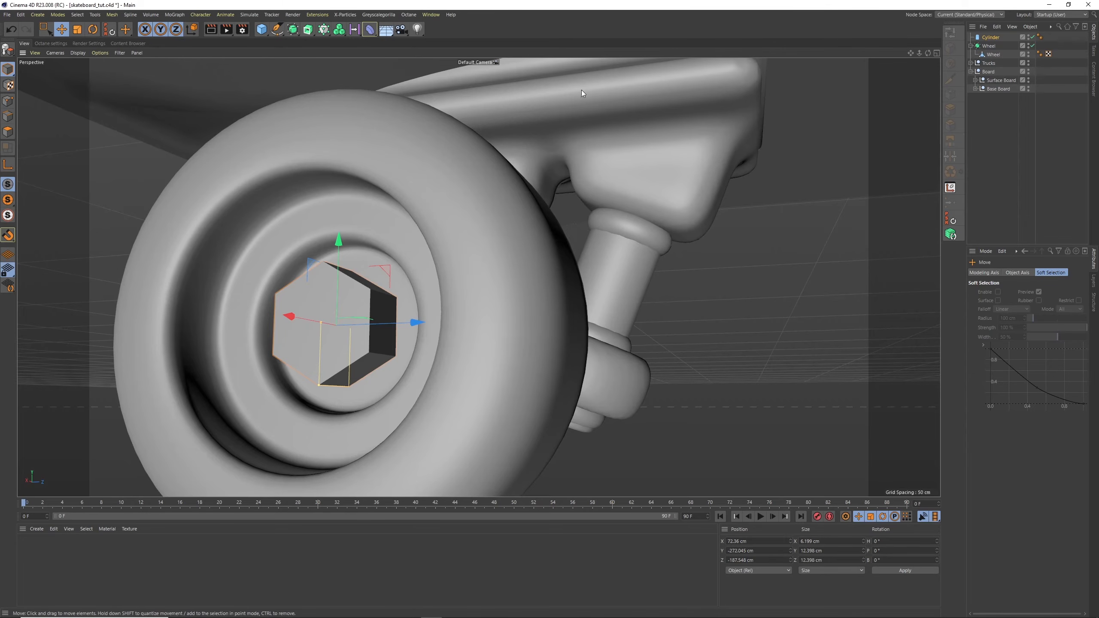
Make the hexagonal cylinder editable and nest a Bevel deformer under it with an offset of 0.5 cm
left_click(7, 49)
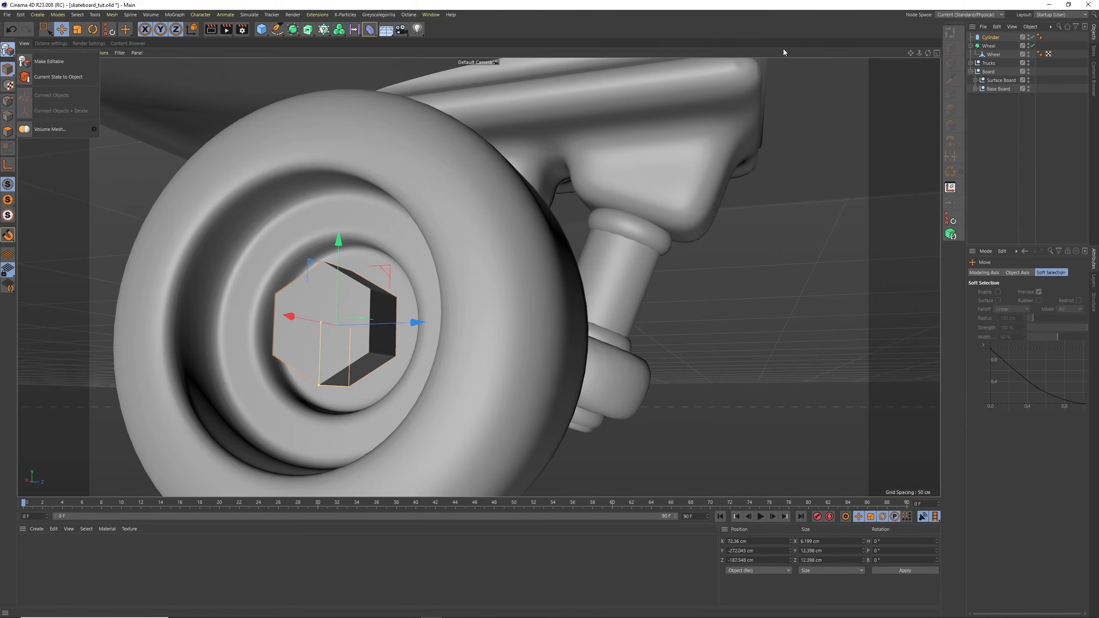
left_click(847, 120)
left_click(8, 49)
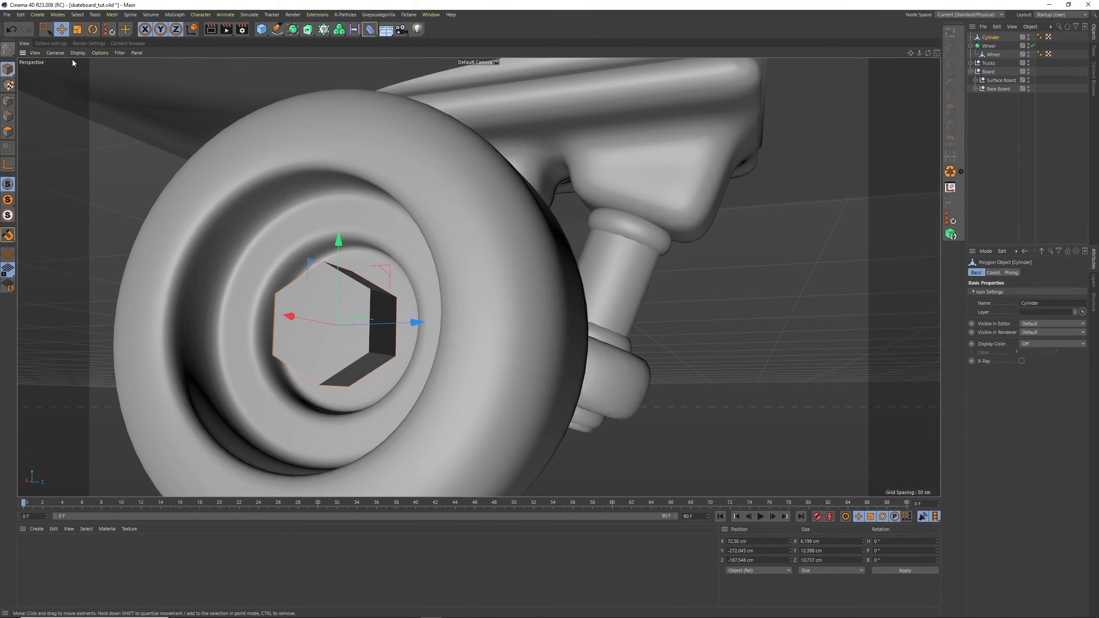
left_click(369, 29)
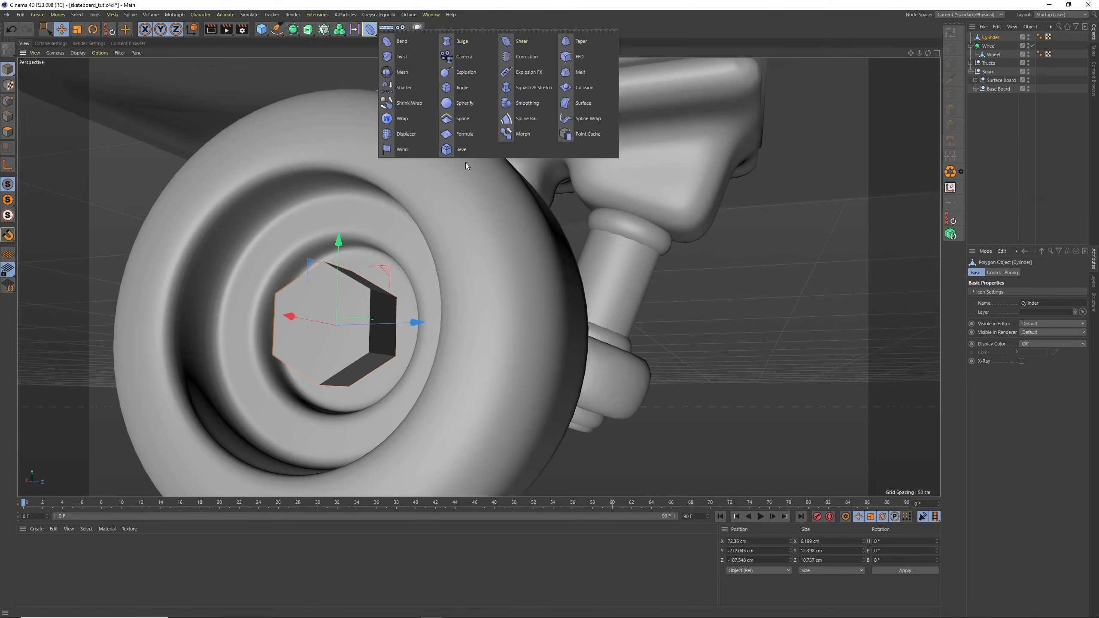
left_click(455, 154)
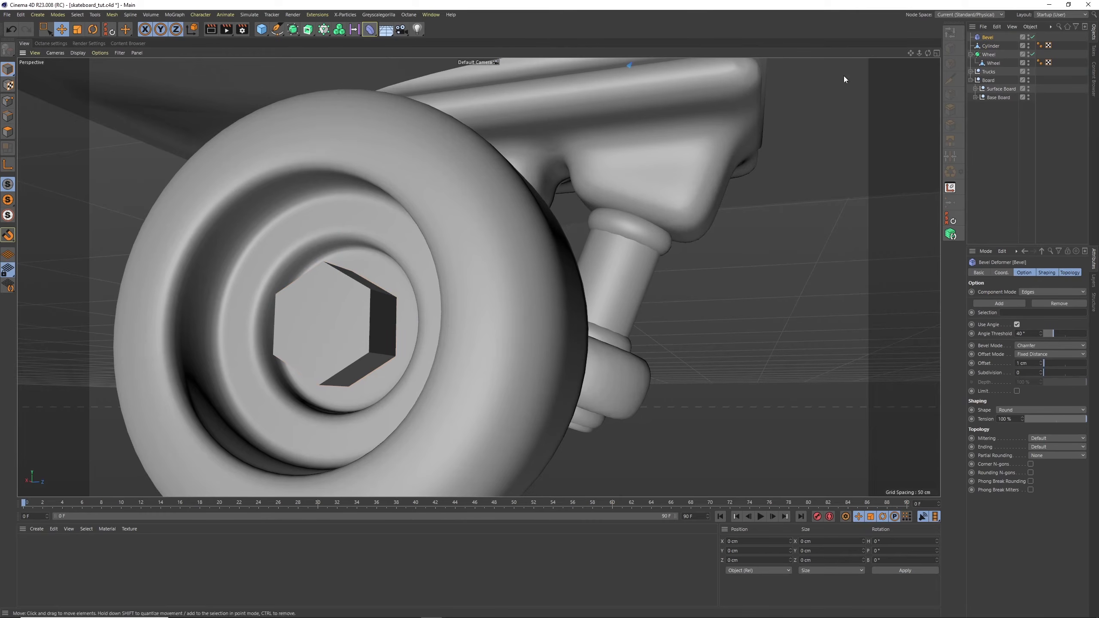
left_click_drag(985, 39, 990, 48)
left_click(990, 38)
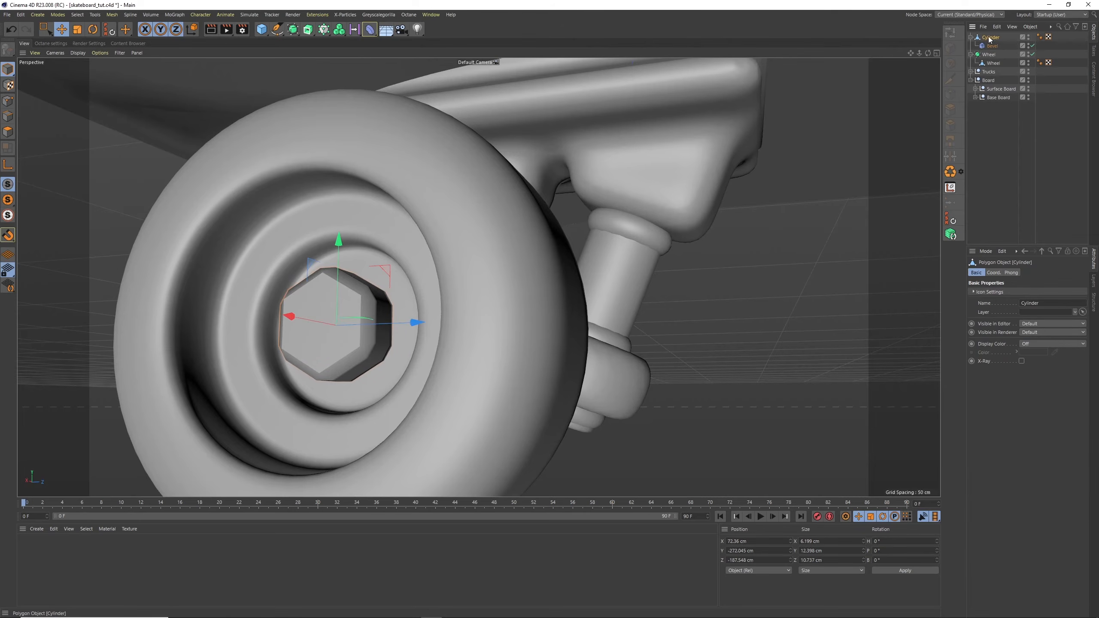
left_click(991, 46)
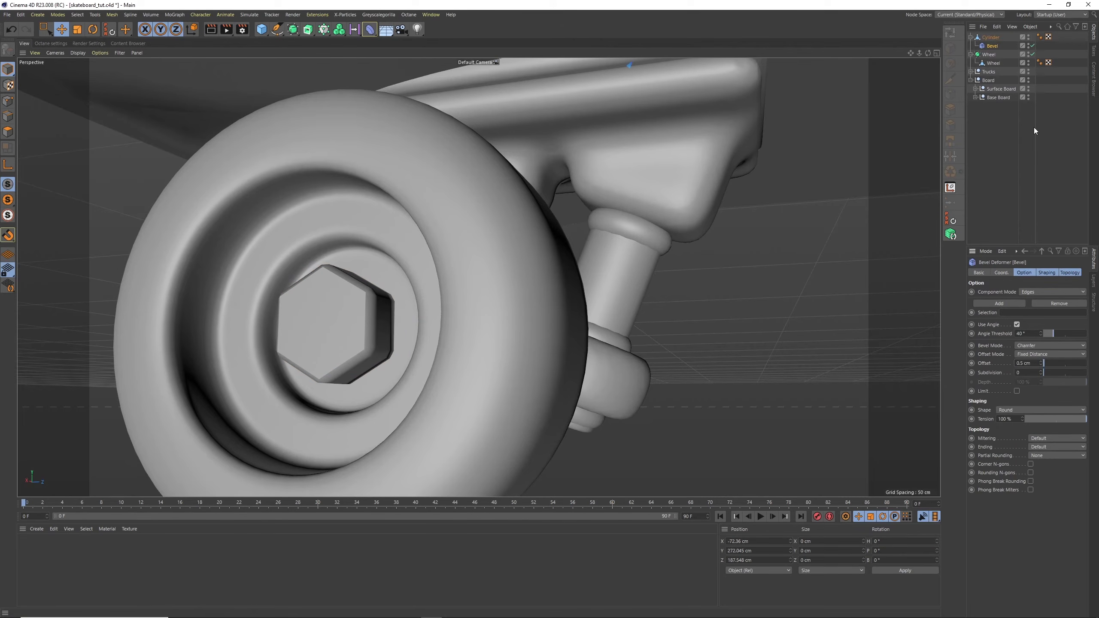
Bake the bevelled cylinder into a new mesh with Current State to Object and delete the original with its Bevel deformer
left_click(988, 39)
left_click(1030, 26)
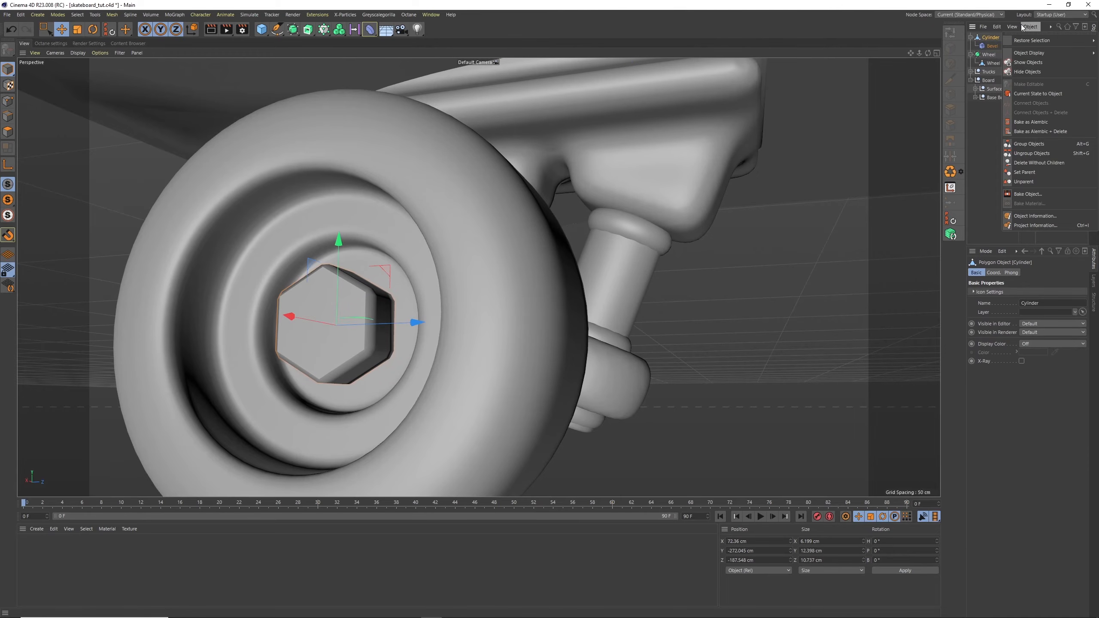
left_click(1045, 94)
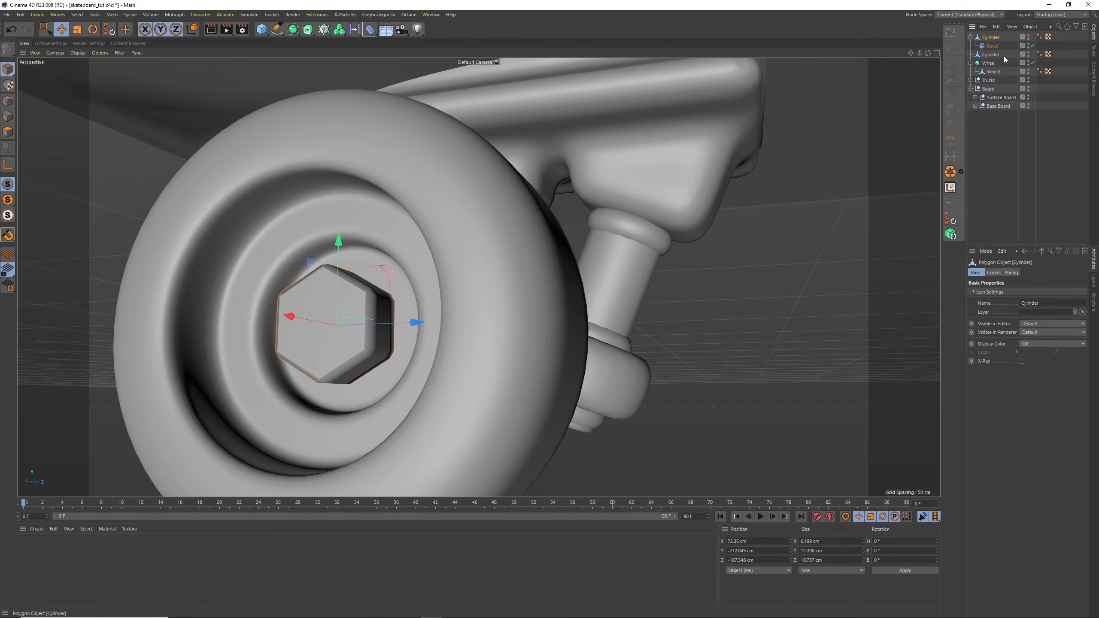
key("Delete")
left_click(991, 38)
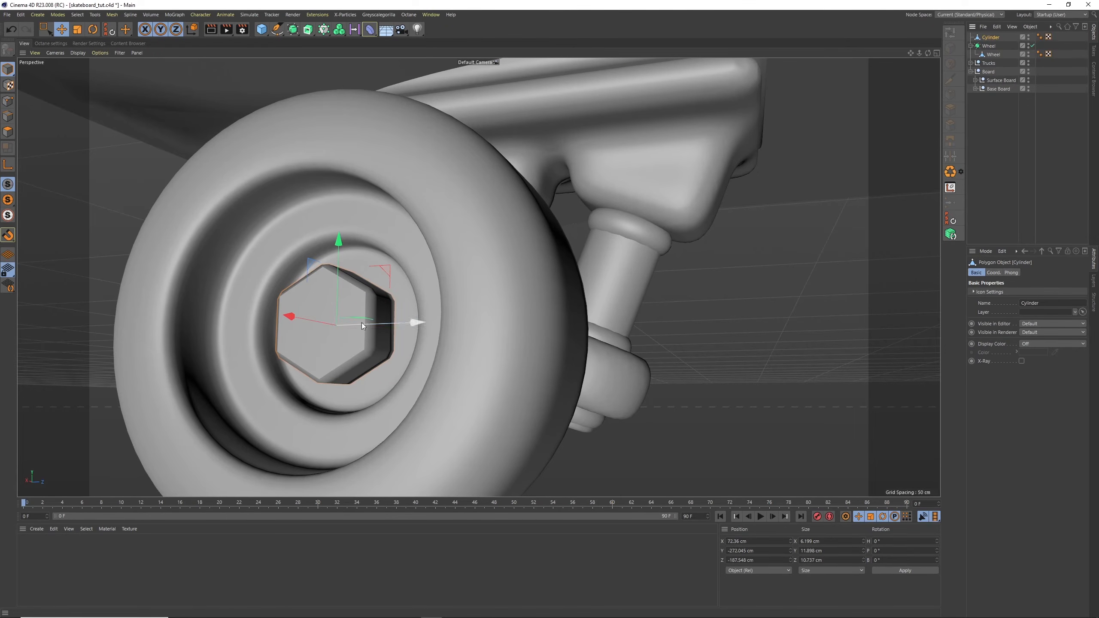
Inspect the bolt's polygons up close and place the Cylinder inside a Subdivision Surface
left_click(7, 132)
left_click_drag(398, 321, 375, 290, "alt")
left_click(92, 29)
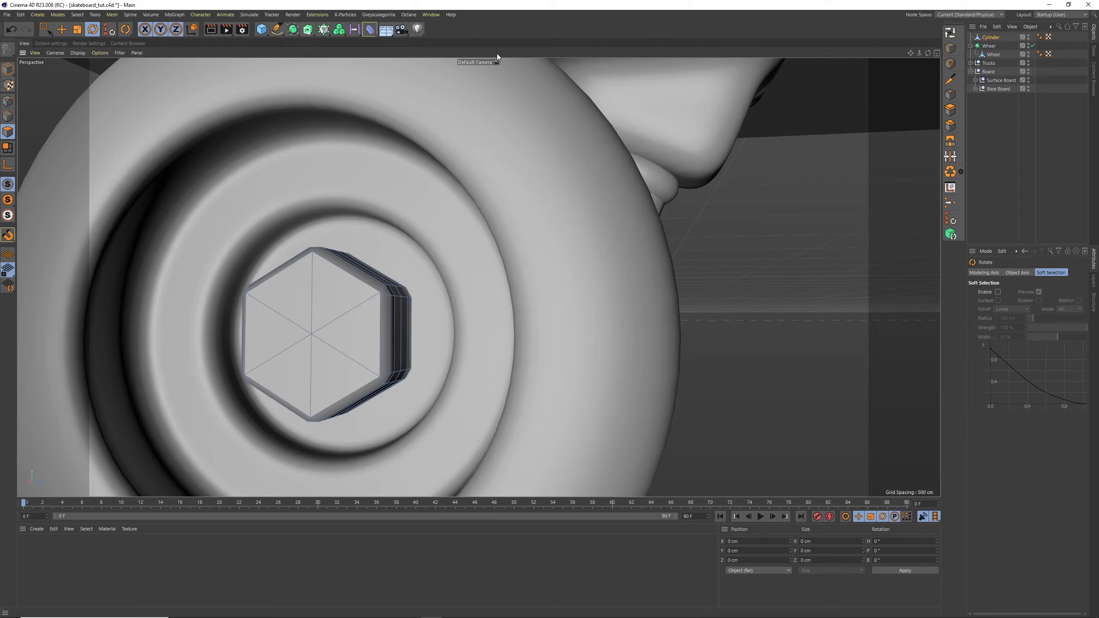
left_click(293, 29, "alt")
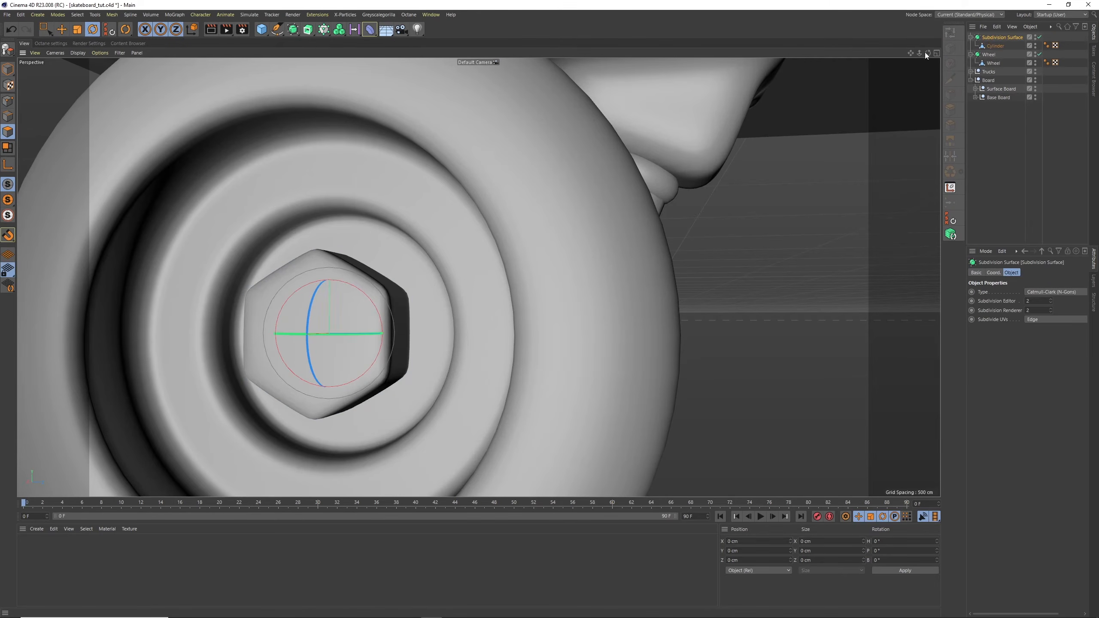
Loop-select the six polygons of the Cylinder's front hexagonal face and extrude them outward from the bolt
left_click(994, 46)
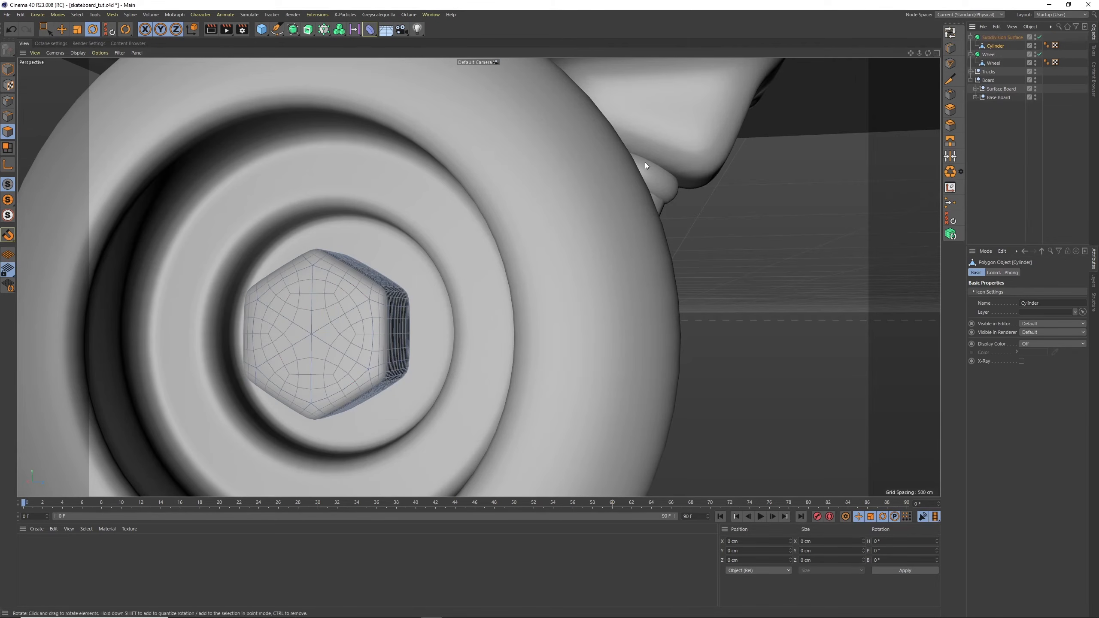
key("u")
key("l")
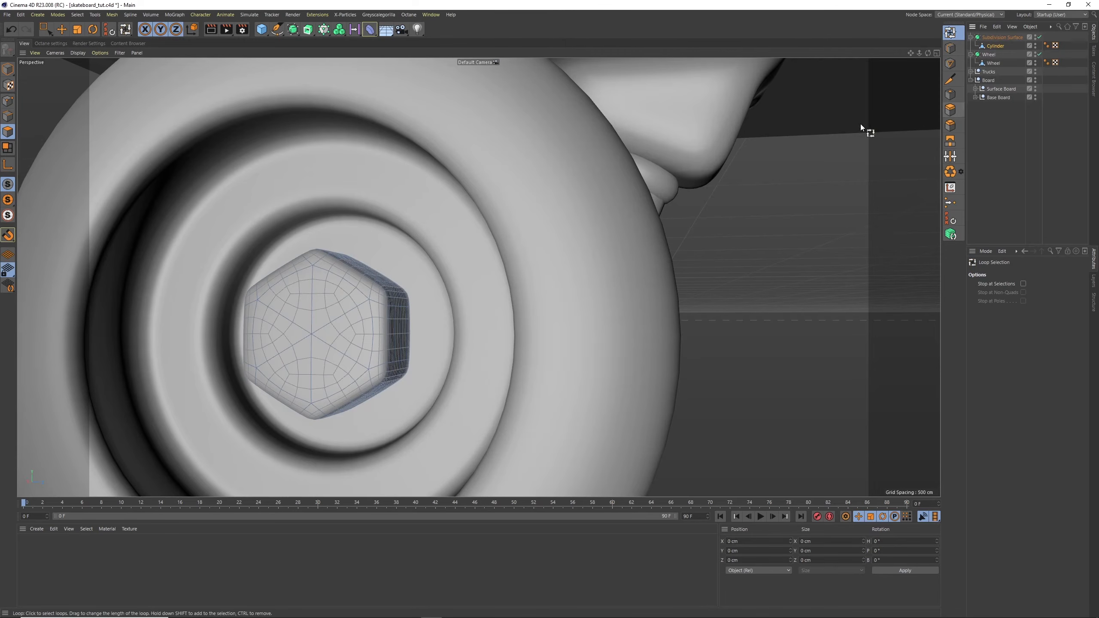
left_click(388, 299)
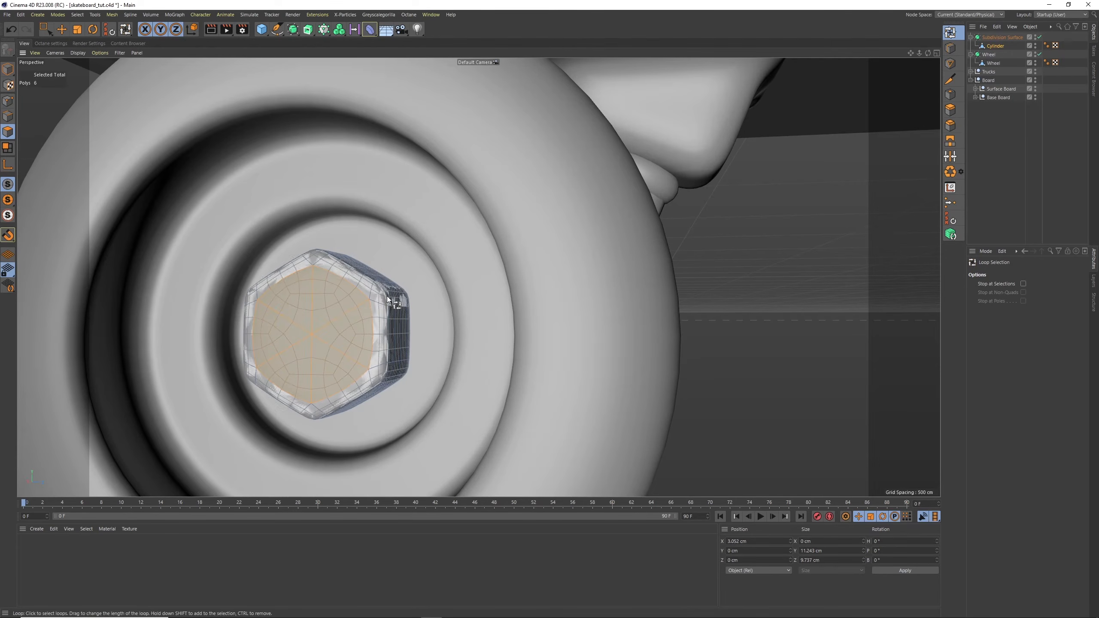
left_click(950, 110)
left_click_drag(670, 241, 719, 196)
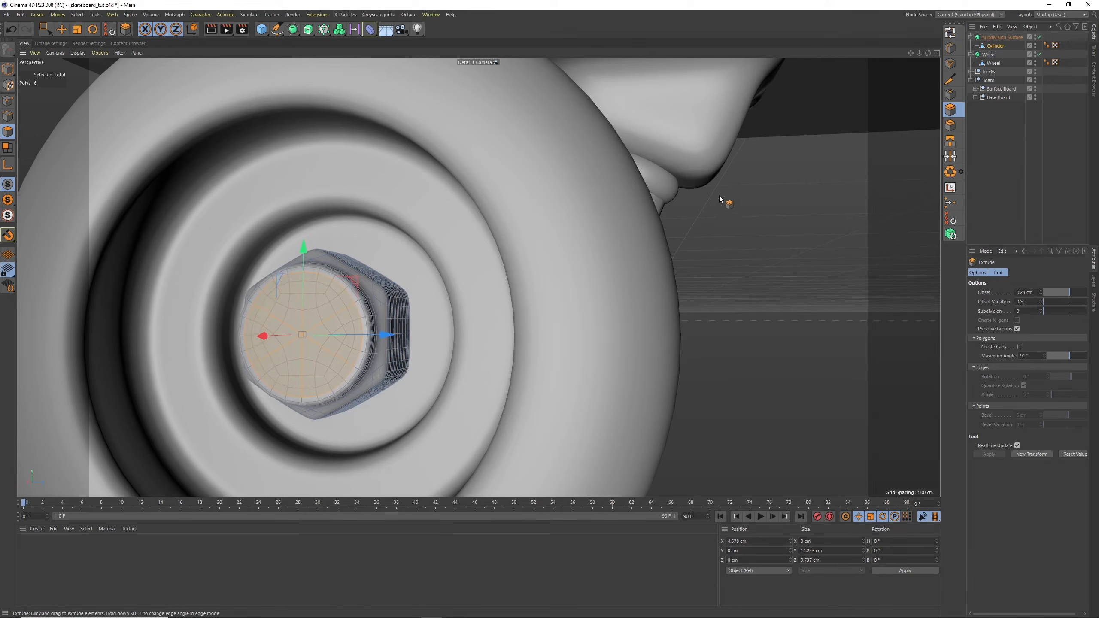
Inset the bolt's extruded front face by about 1.52 cm and extrude the inner polygons inward by about 0.45 cm
left_click(950, 95)
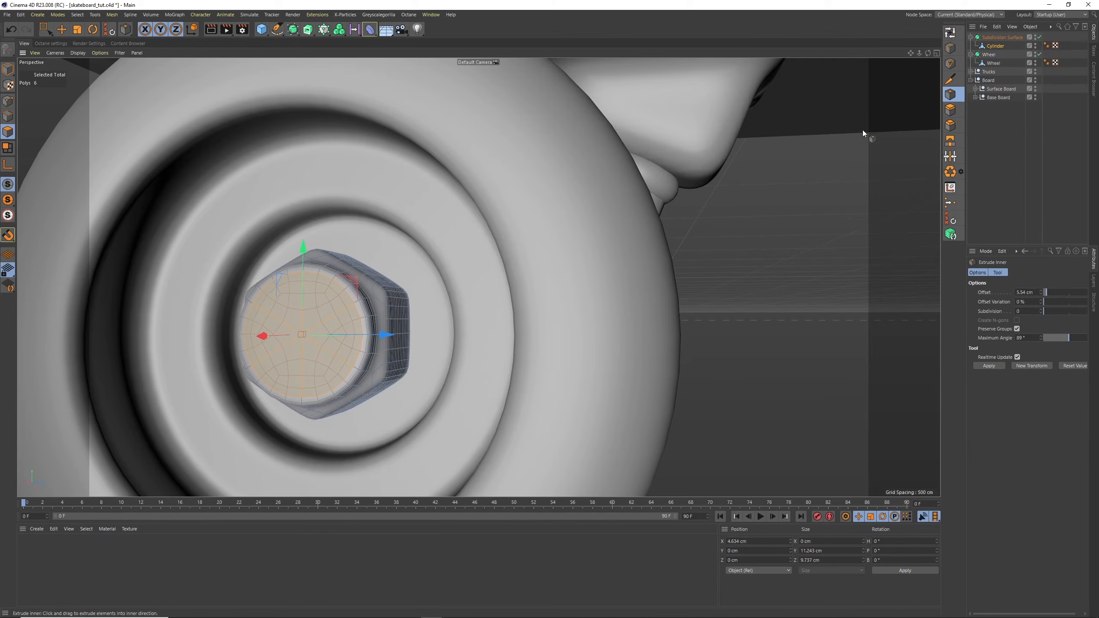
left_click_drag(804, 160, 772, 174)
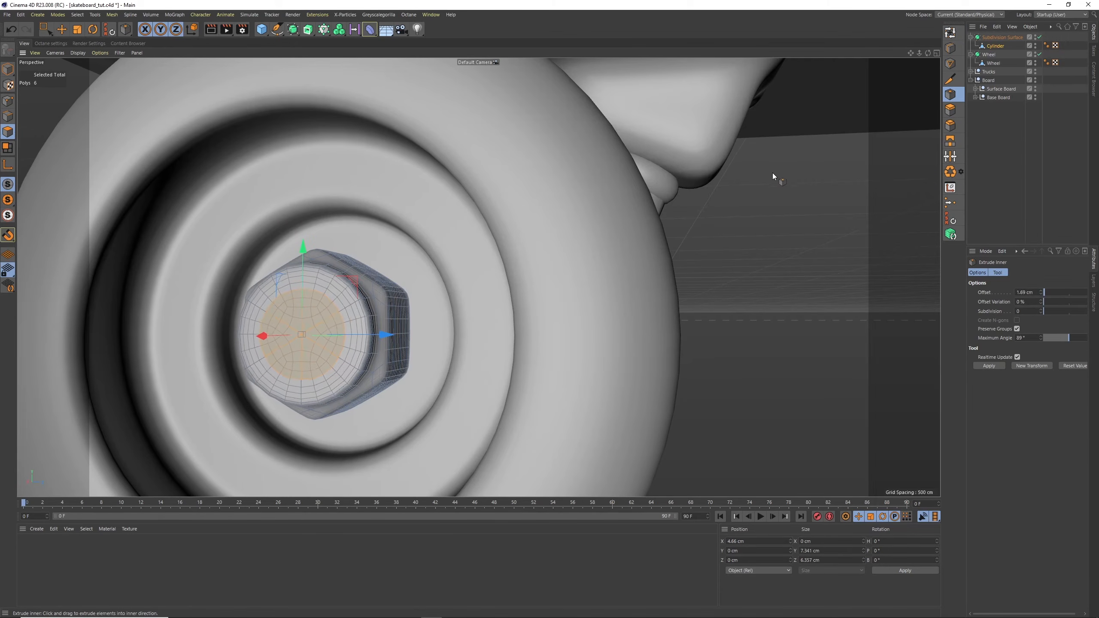
left_click(950, 111)
left_click_drag(847, 146, 829, 156)
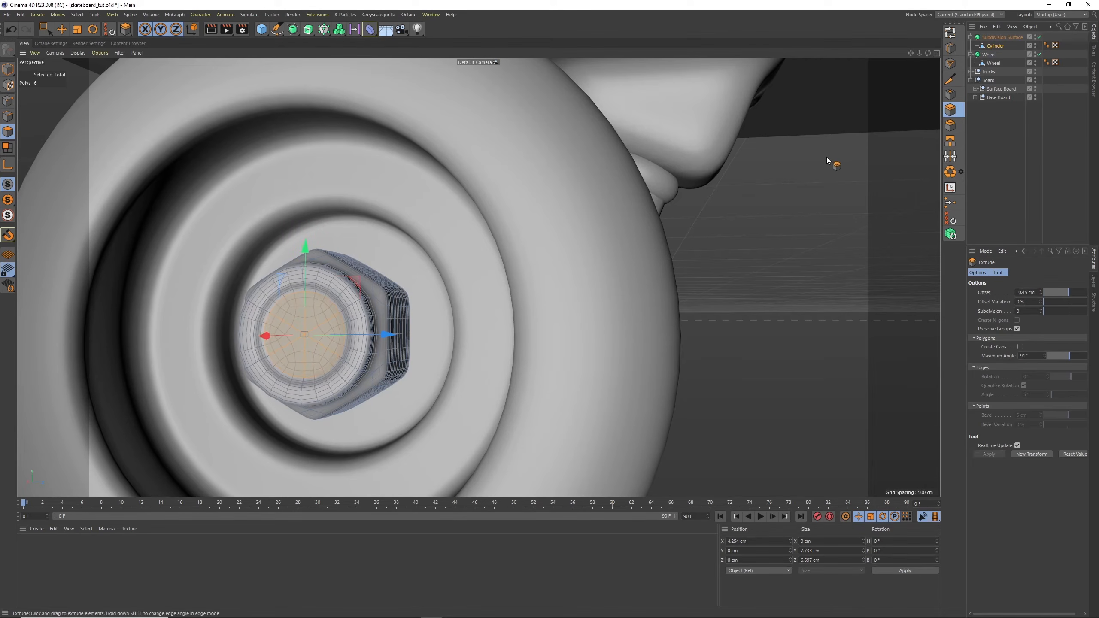
left_click(1011, 145)
scroll(919, 55, "down", 3)
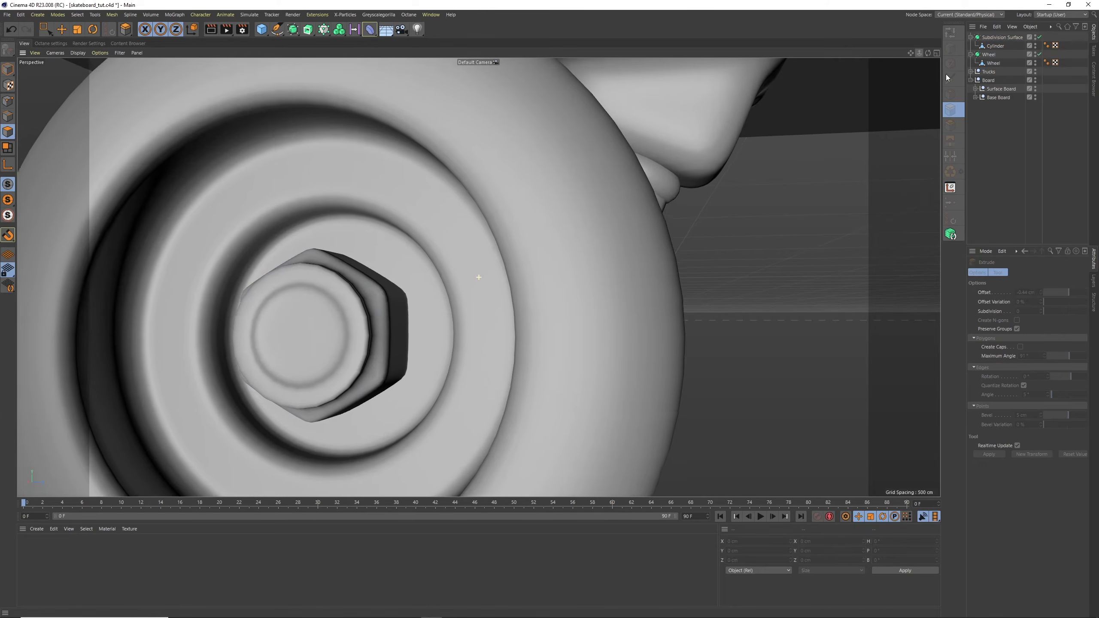
mouse_move(922, 55)
left_mouse_down("alt")
mouse_move(880, 62)
mouse_move(967, 54)
mouse_move(883, 60)
mouse_move(903, 46)
mouse_move(917, 57)
left_mouse_up("alt")
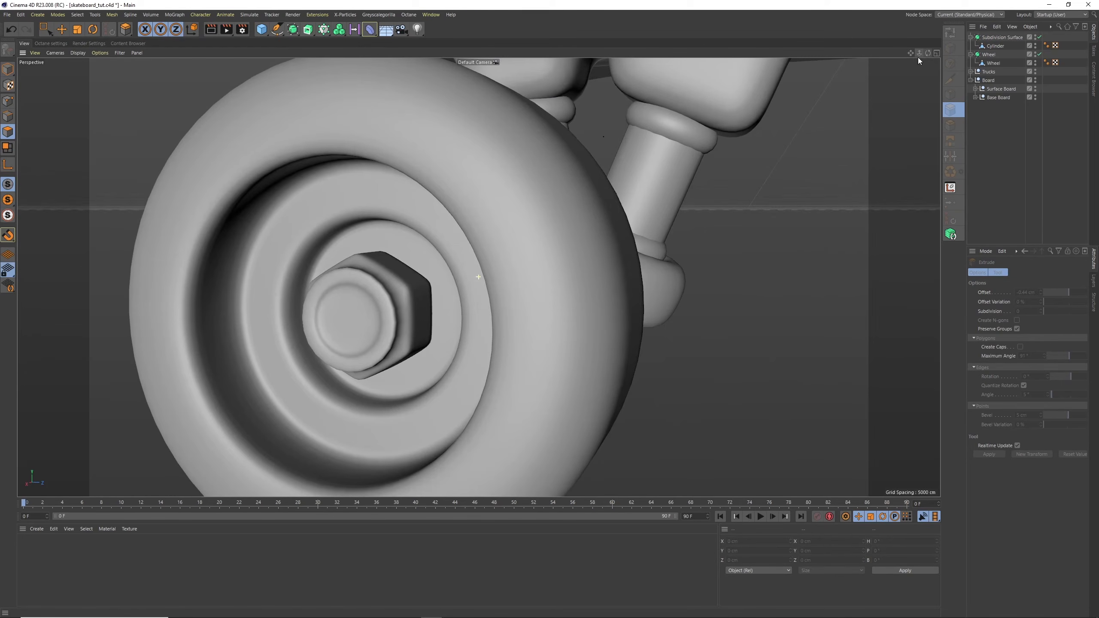
Rename the Subdivision Surface holding the cylinder as Bolt and switch to moving it in Model mode
left_click(970, 37)
left_click(1007, 38)
double_click(1008, 37)
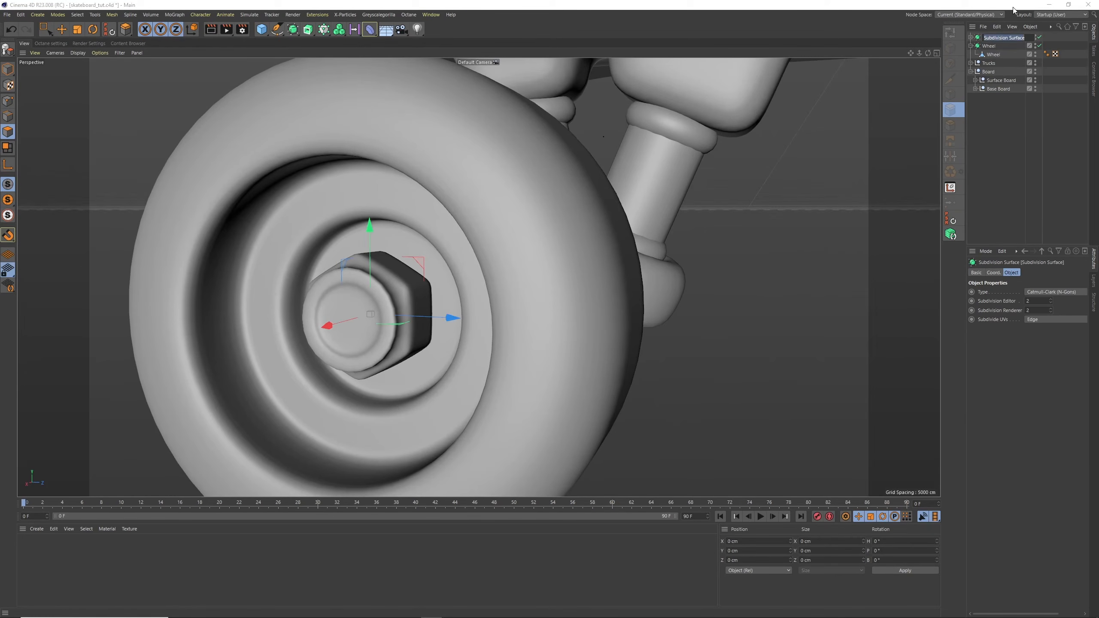
type("Bold")
key("Return")
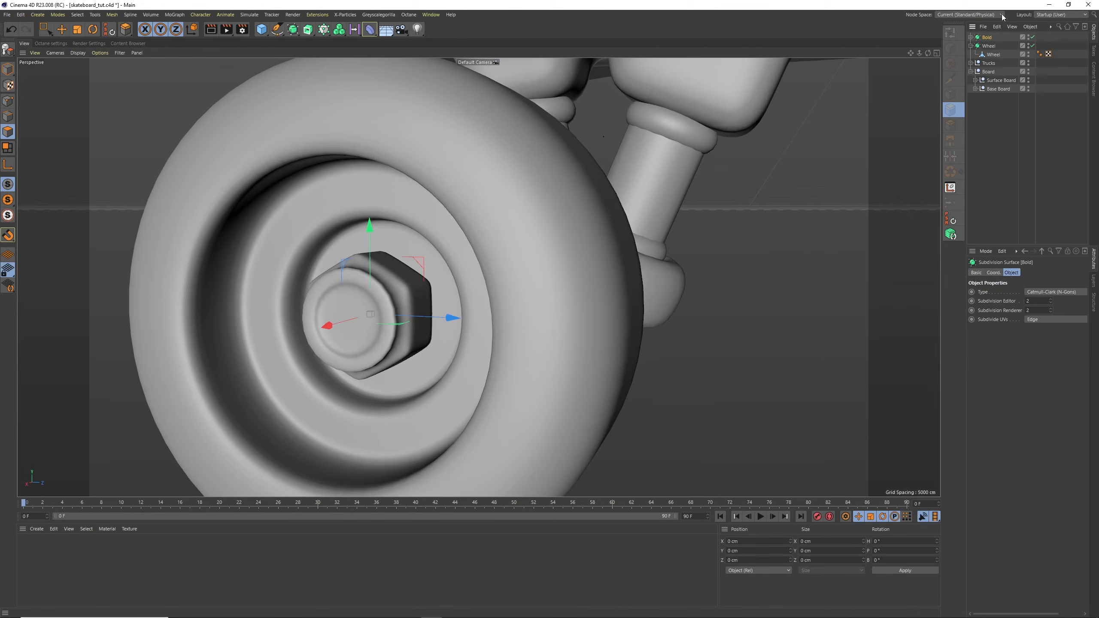
double_click(988, 38)
type("Bolt")
key("Return")
left_click(62, 30)
left_click(8, 69)
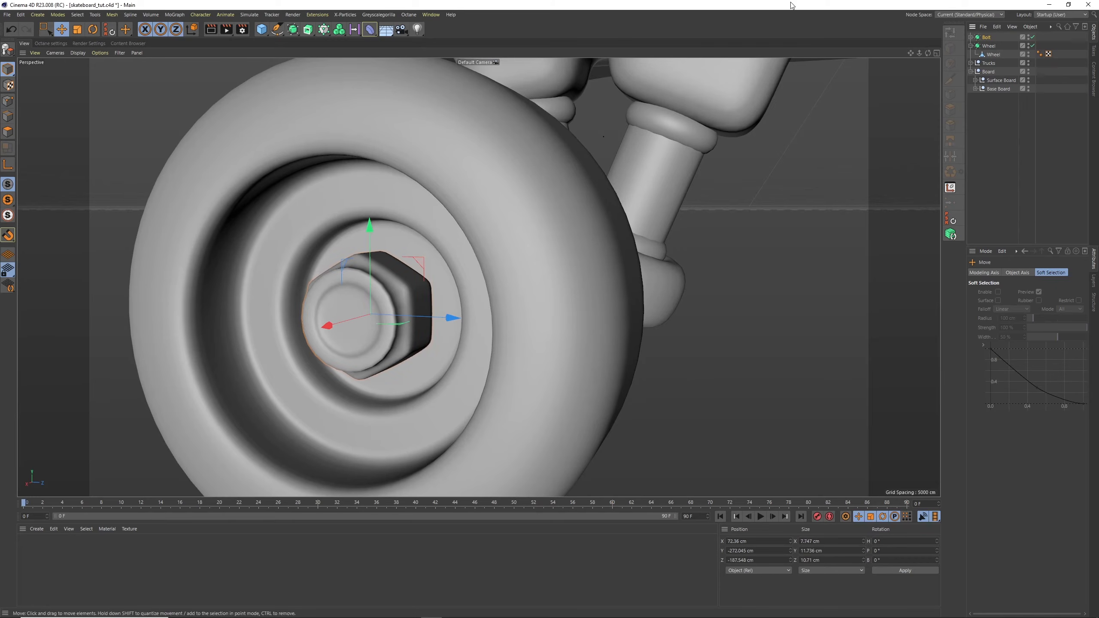
Nest the Cylinder under the Wheel mesh inside the Wheel Subdivision Surface and rename it Bolt
left_click(973, 38)
left_click(971, 37)
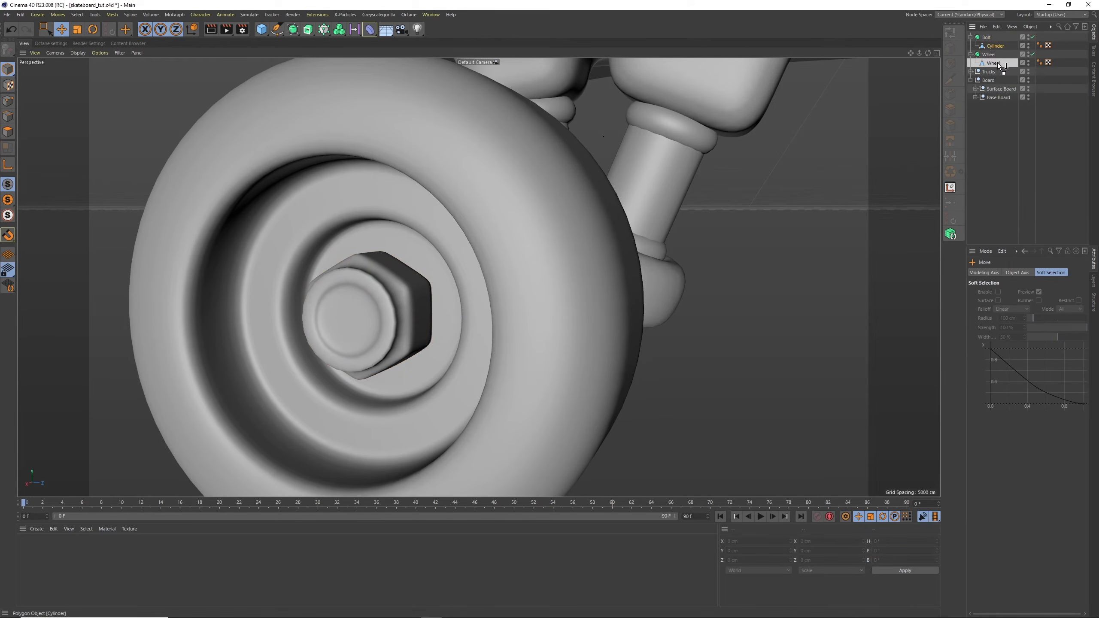
left_click_drag(998, 62, 997, 63)
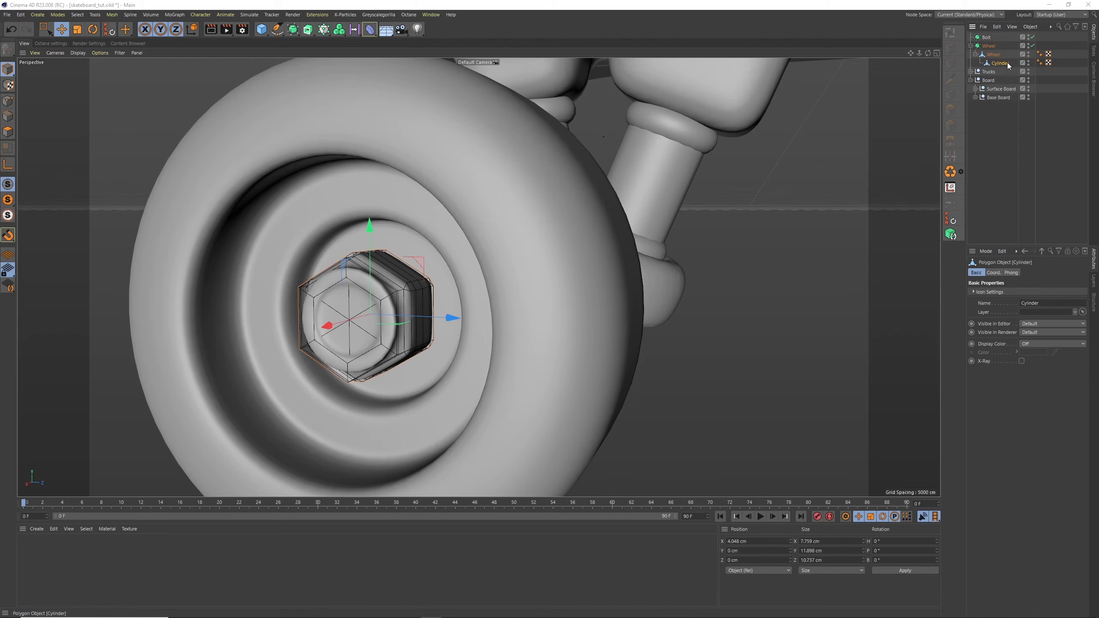
type("olt")
key("Return")
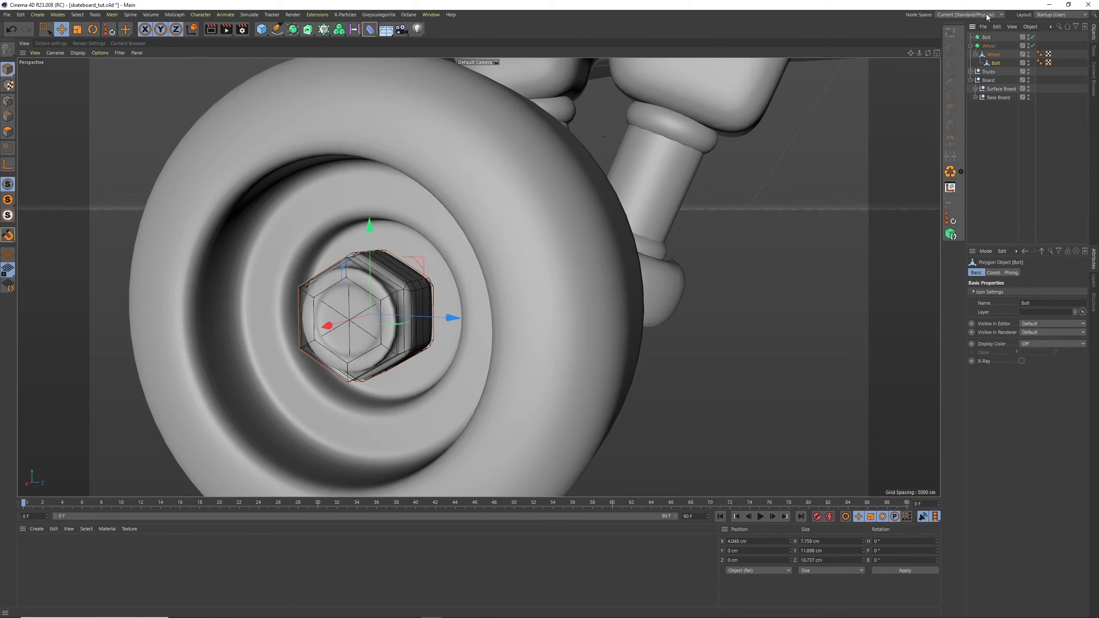
Delete the emptied Bolt Subdivision Surface and set the Wheel Subdivision Surface's editor and renderer subdivision levels to 3
left_click(987, 37)
key("Delete")
left_click(988, 38)
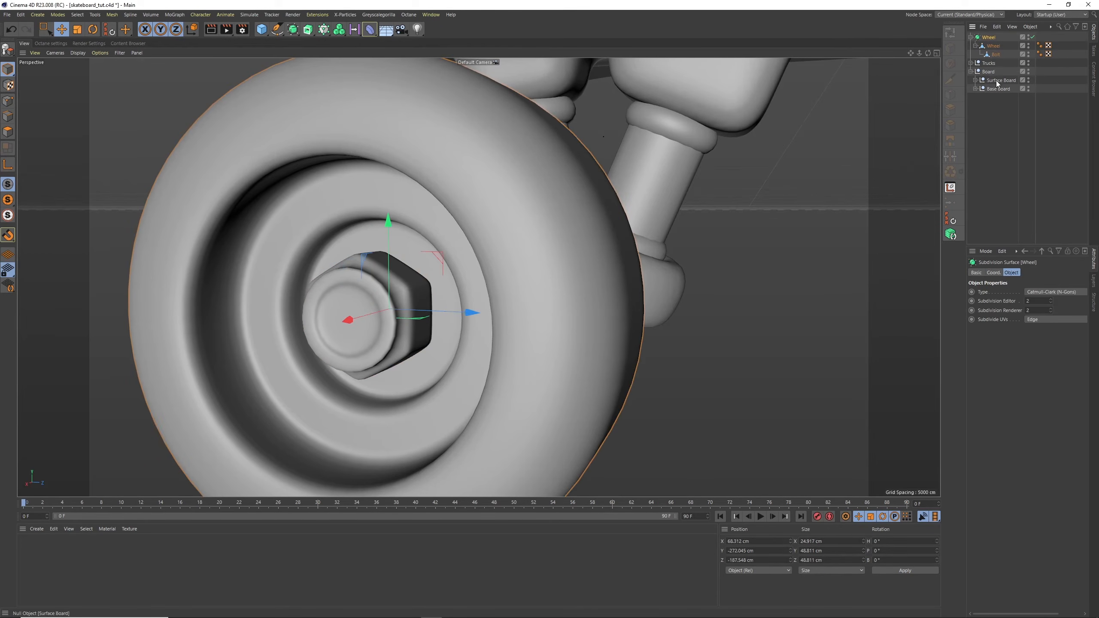
left_click(996, 53)
left_click(991, 38)
type("3")
key("Tab")
type("3")
Move the Bolt slightly deeper into the wheel along its axle, to an X position of about 3.33 cm
left_click_drag(573, 239, 426, 242, "alt")
scroll(383, 279, "up", 4)
left_click_drag(397, 292, 362, 308, "alt")
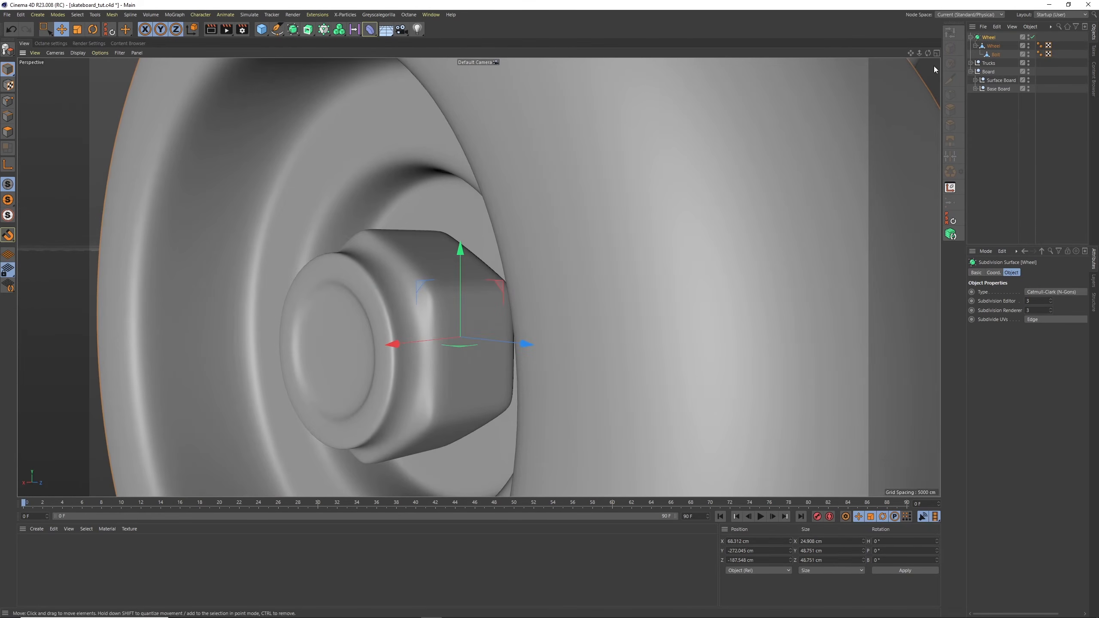
left_click(995, 54)
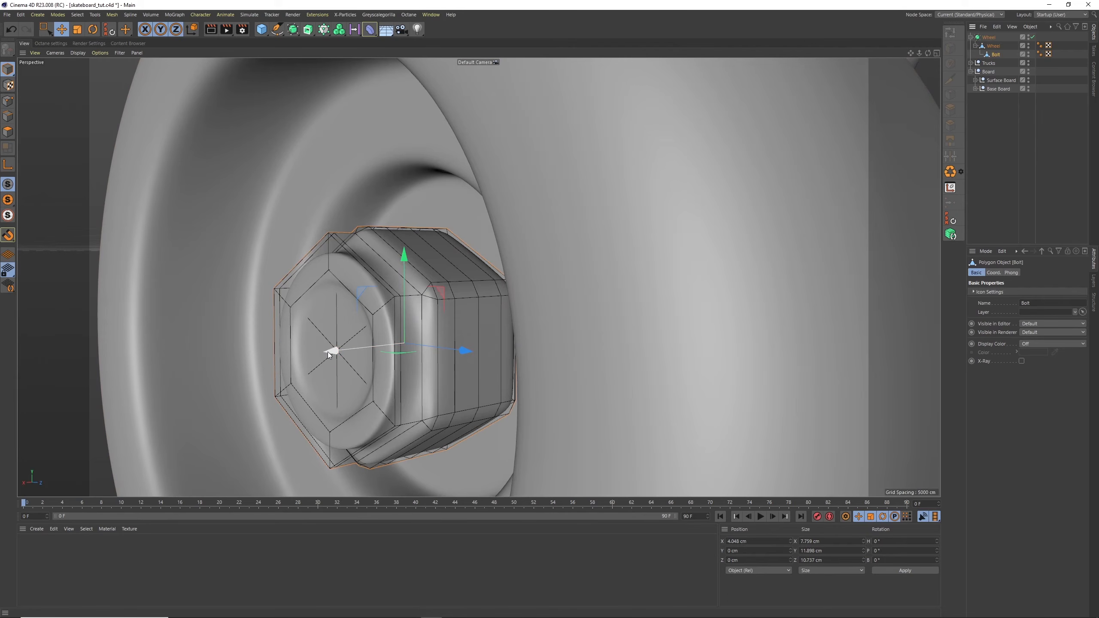
left_click_drag(328, 352, 339, 350)
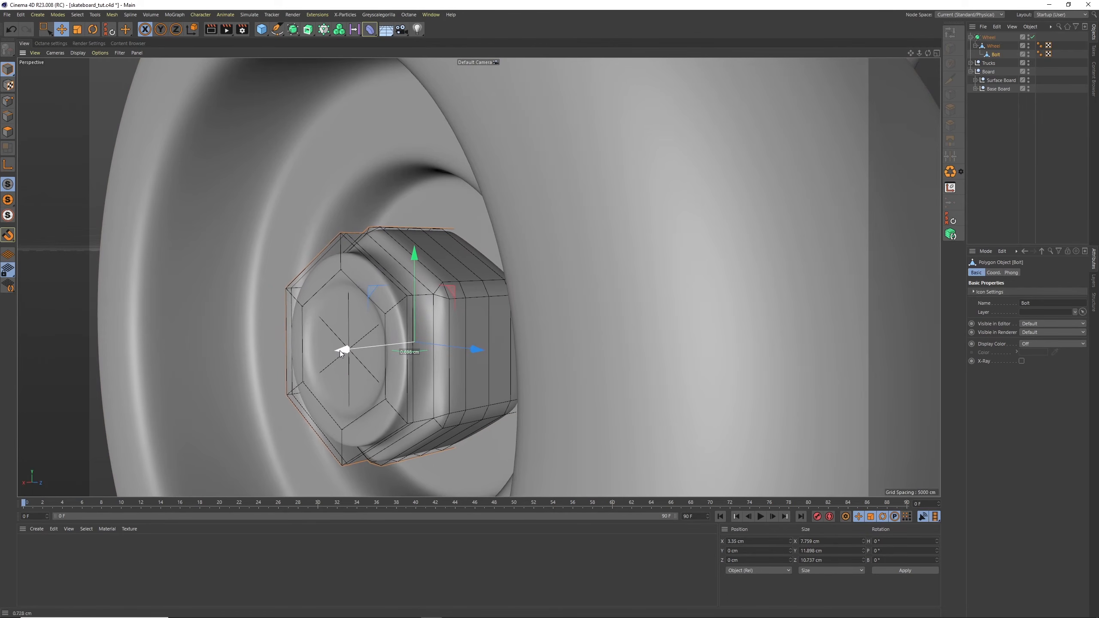
Select the bolt's whole front cap using an outer loop and Fill Selection, and move it slightly outward along X
left_click(8, 132)
left_click(950, 32)
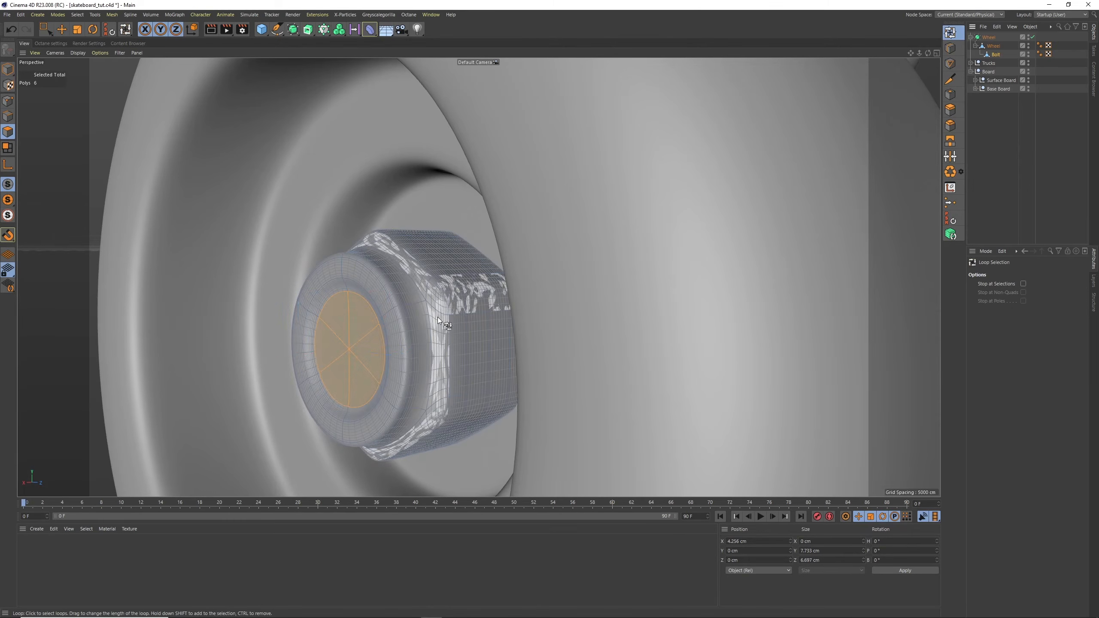
left_click(406, 303)
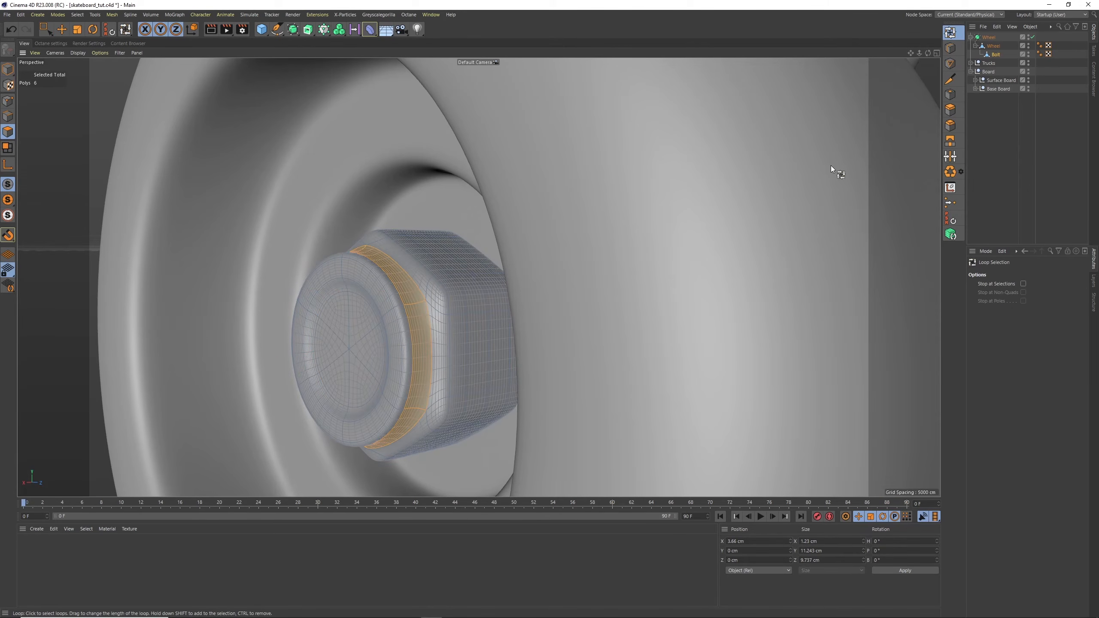
left_click(400, 304)
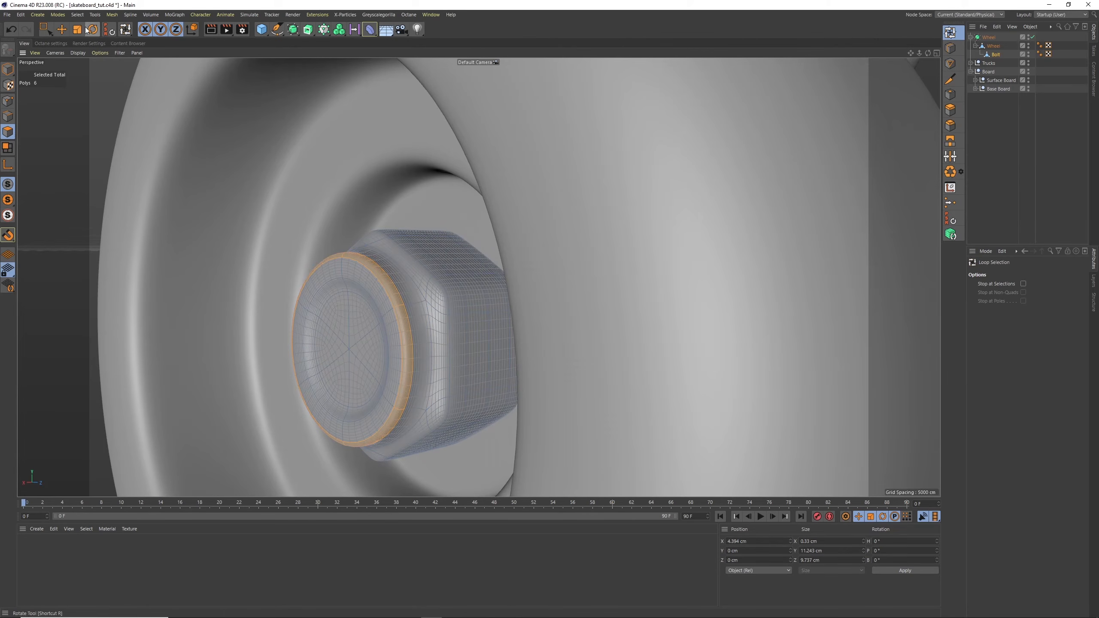
left_click(77, 14)
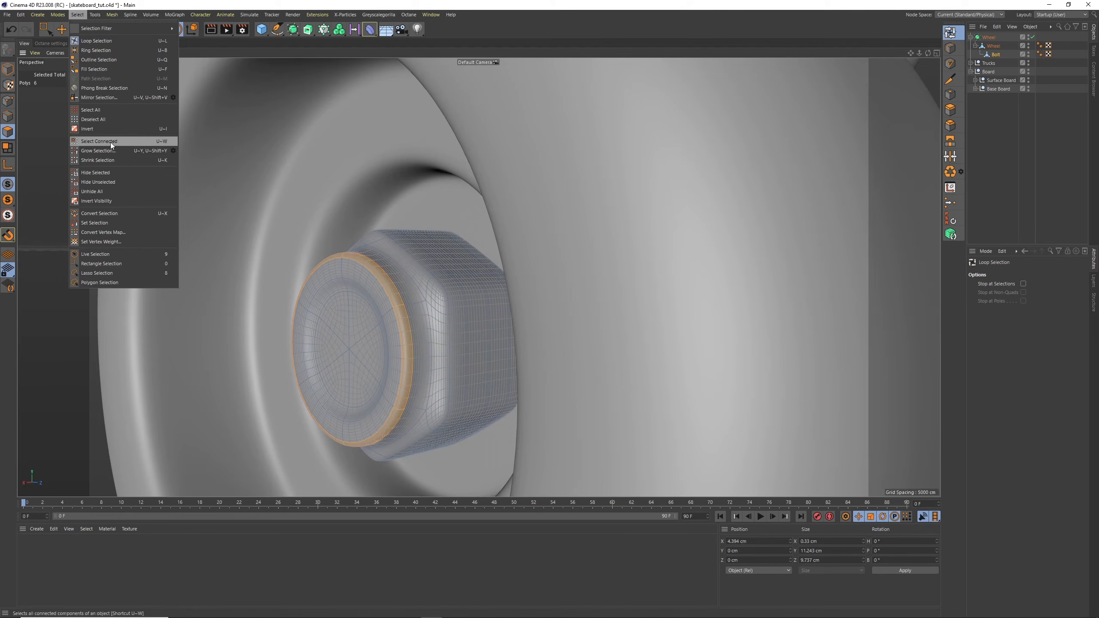
left_click(108, 69)
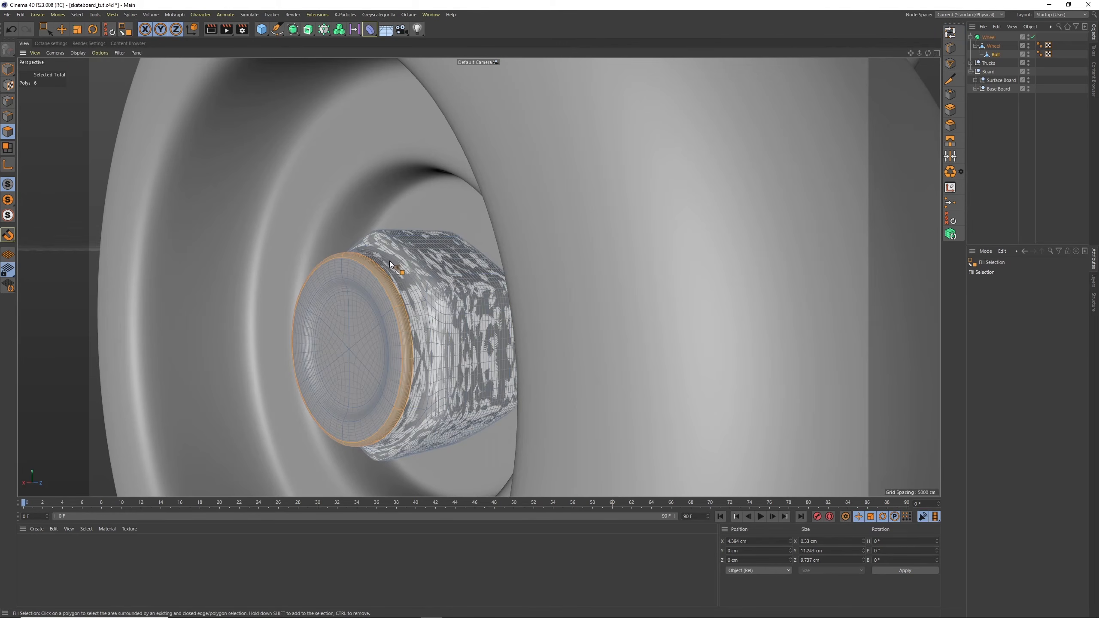
left_click(355, 303)
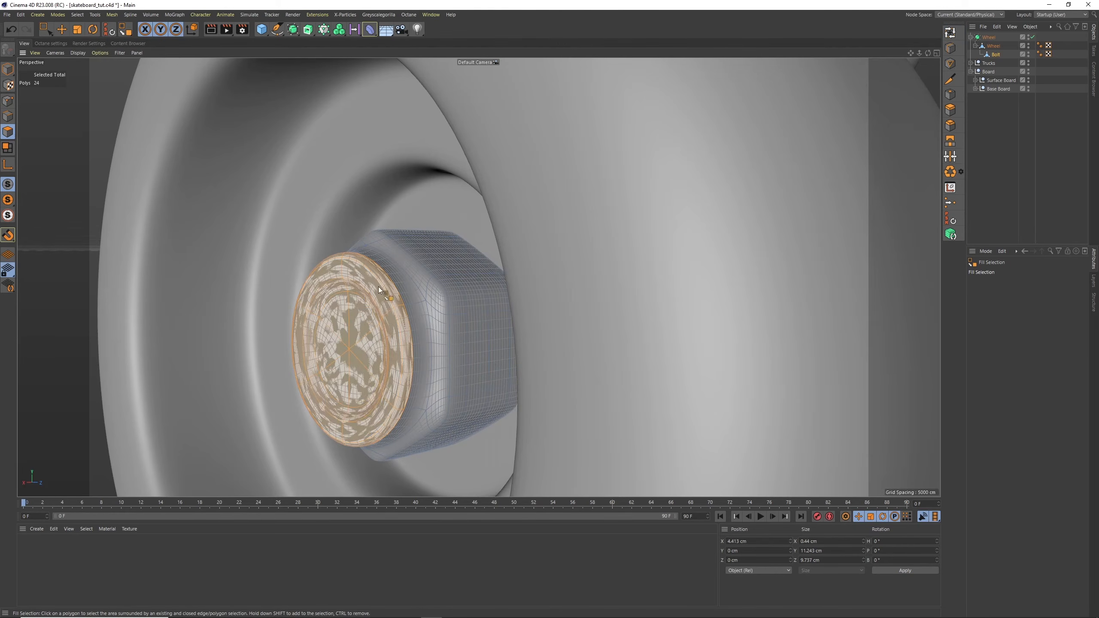
left_click(65, 31)
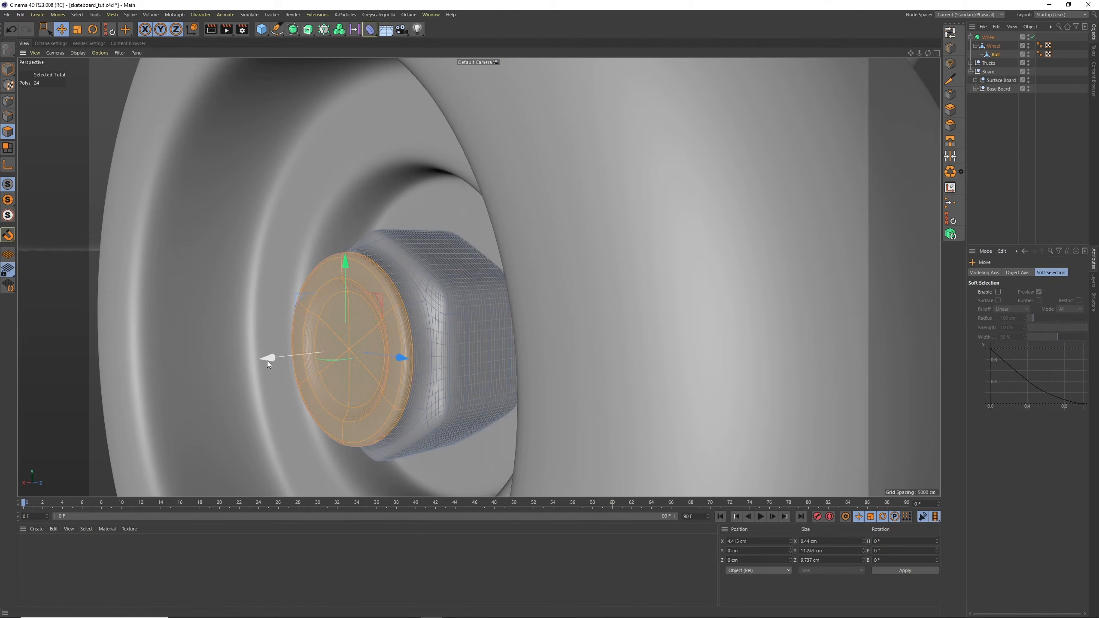
mouse_move(267, 360)
left_mouse_down()
mouse_move(253, 362)
mouse_move(262, 366)
left_mouse_up()
Select the six centre polygons of the bolt's front cap and move them inward to about X 4.6 cm
left_click(321, 327)
left_click(351, 325, "shift")
left_click(356, 356, "shift")
left_click(346, 379, "shift")
left_click(323, 378, "shift")
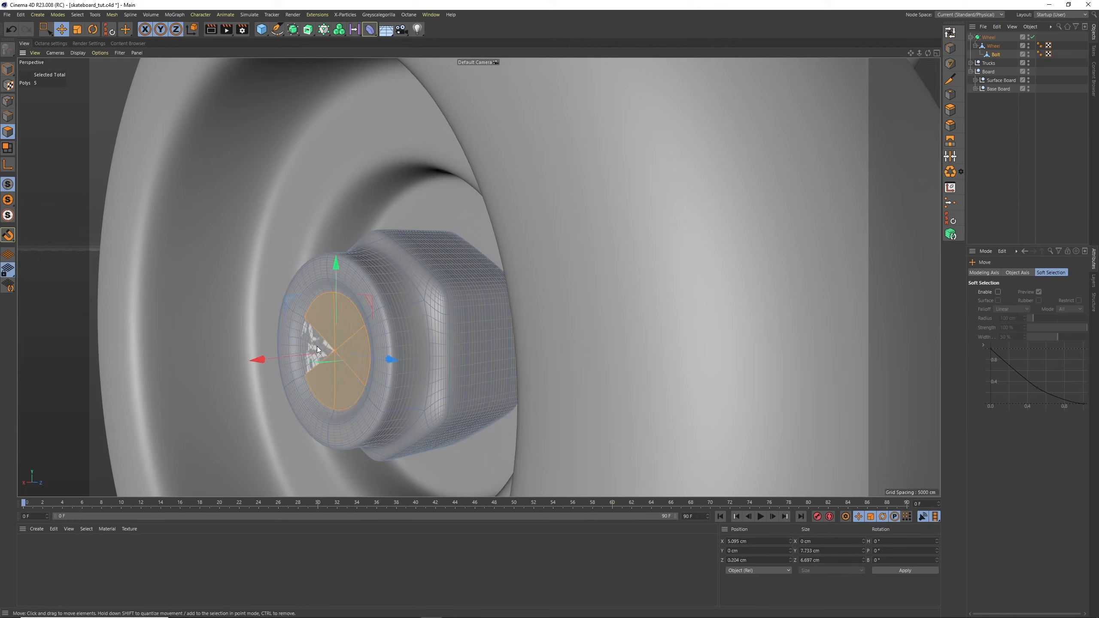
left_click(317, 347, "shift")
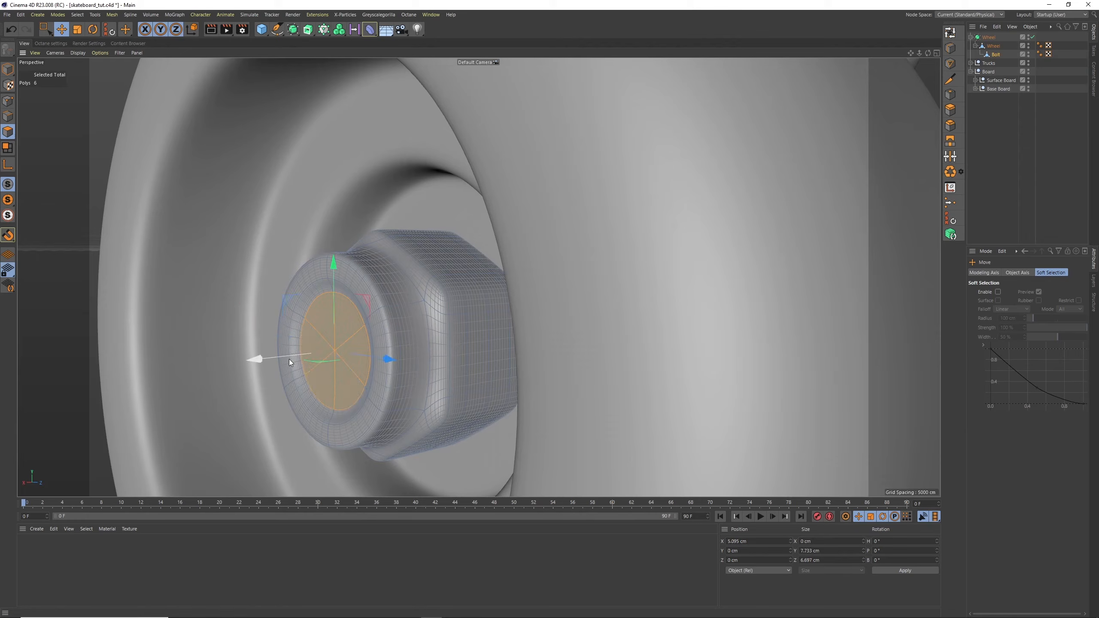
left_click(983, 225)
Duplicate the complete Wheel Subdivision Surface and rotate the copy to a heading of 180°
left_click_drag(919, 53, 850, 110)
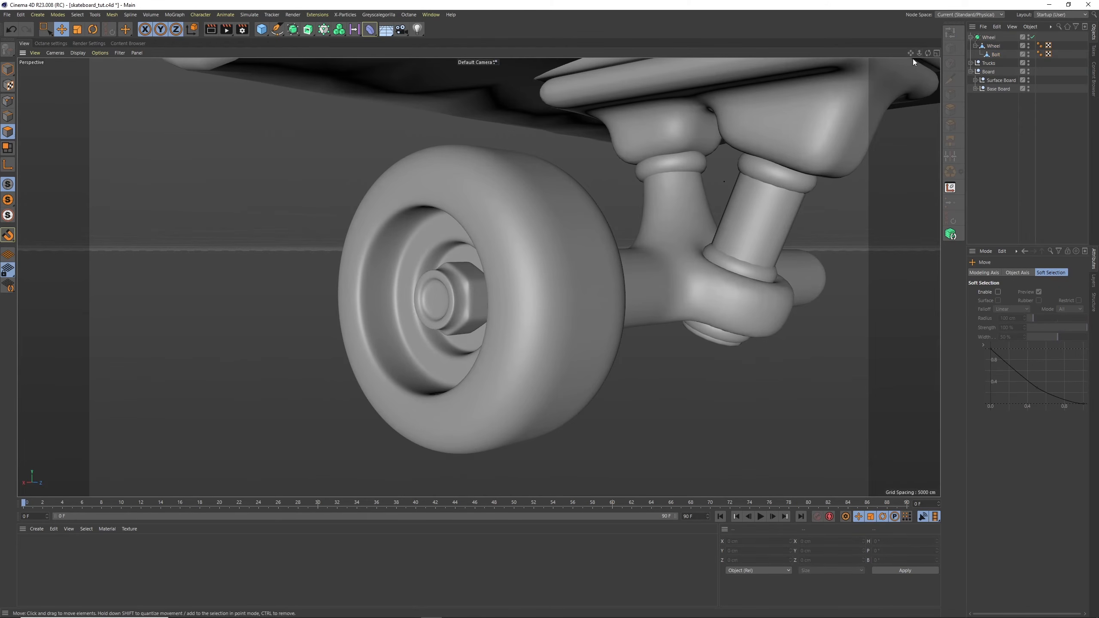
left_click_drag(927, 53, 605, 230)
left_click_drag(483, 230, 580, 166, "alt")
left_click(989, 38)
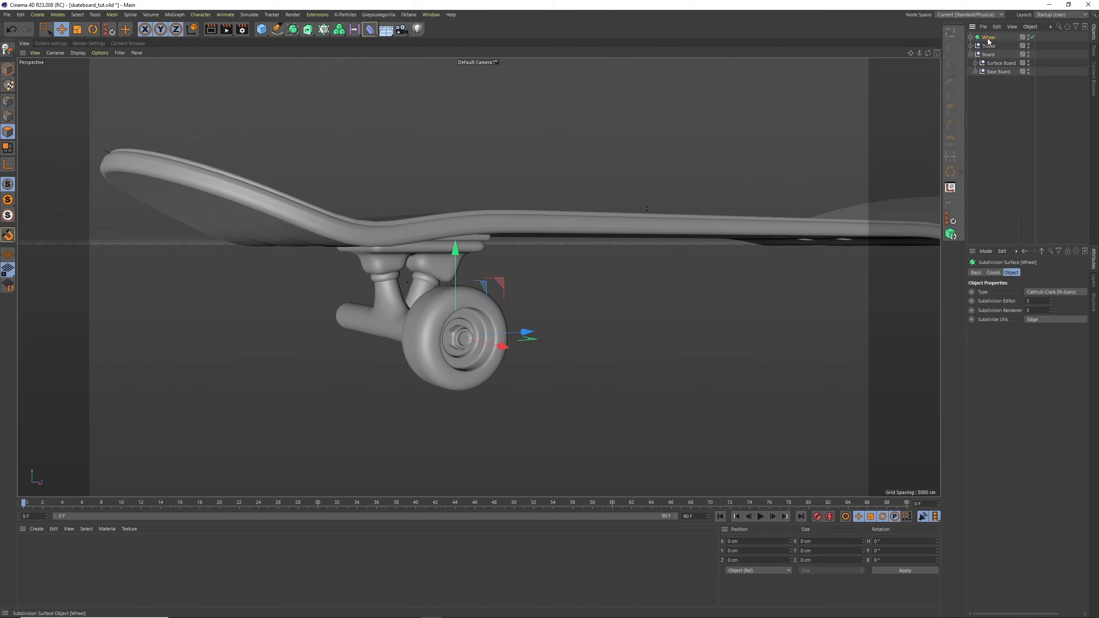
key("ctrl+c")
key("ctrl+v")
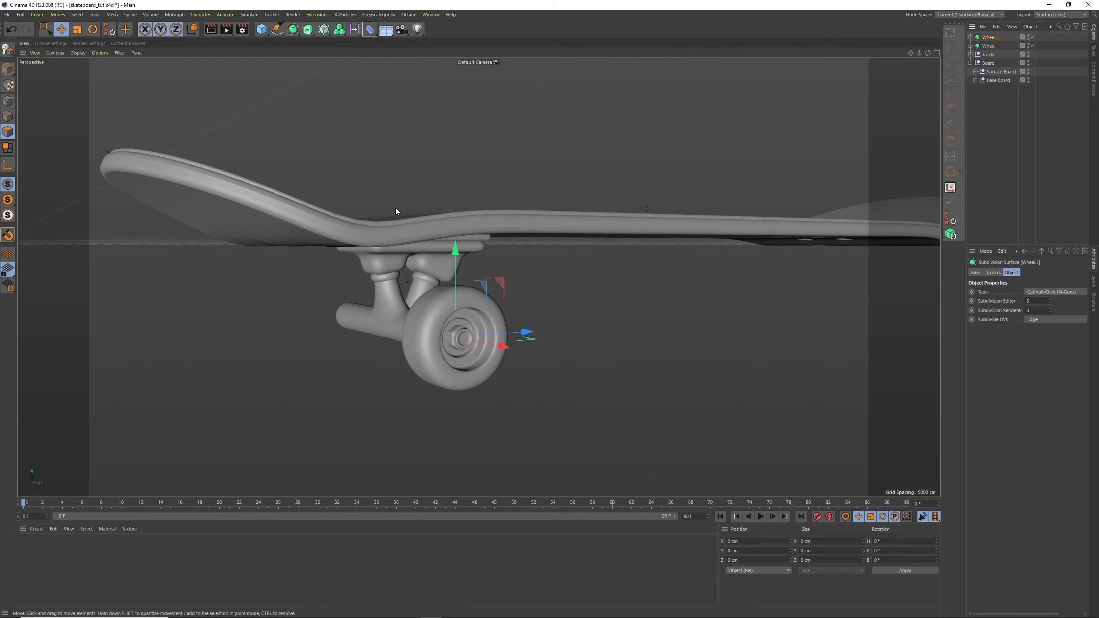
key("r")
left_click_drag(479, 333, 649, 324)
left_click(887, 543)
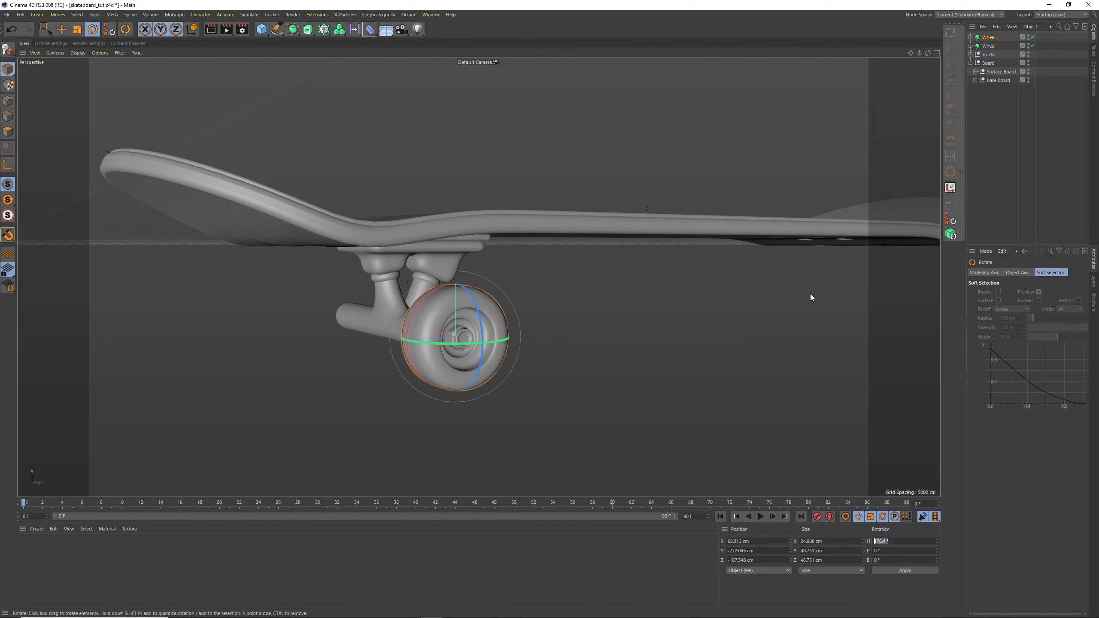
left_click(988, 46)
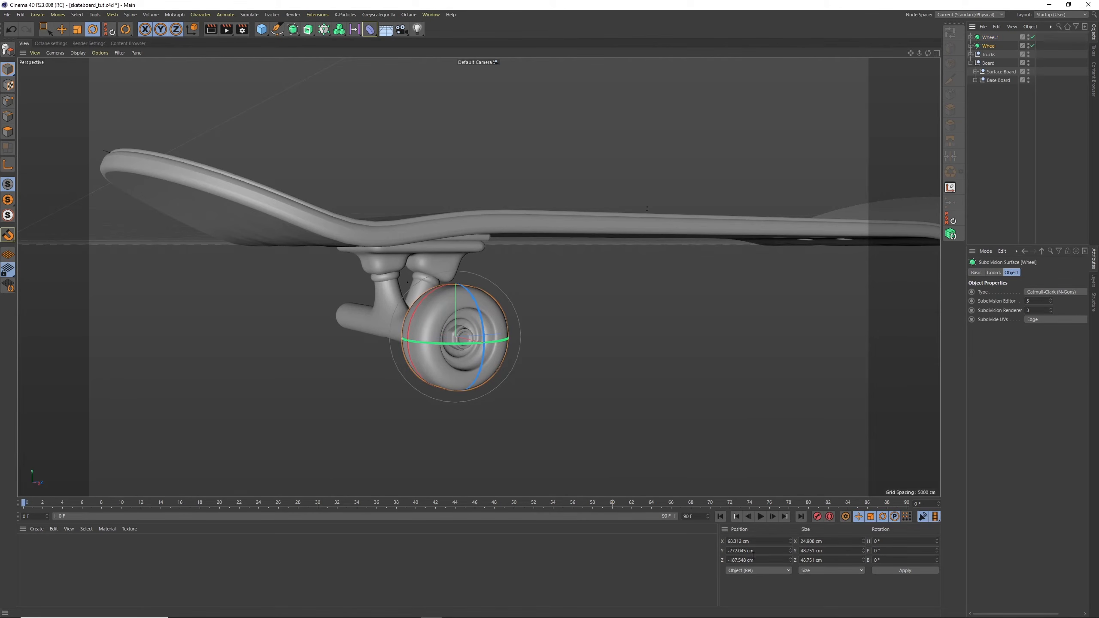
key("e")
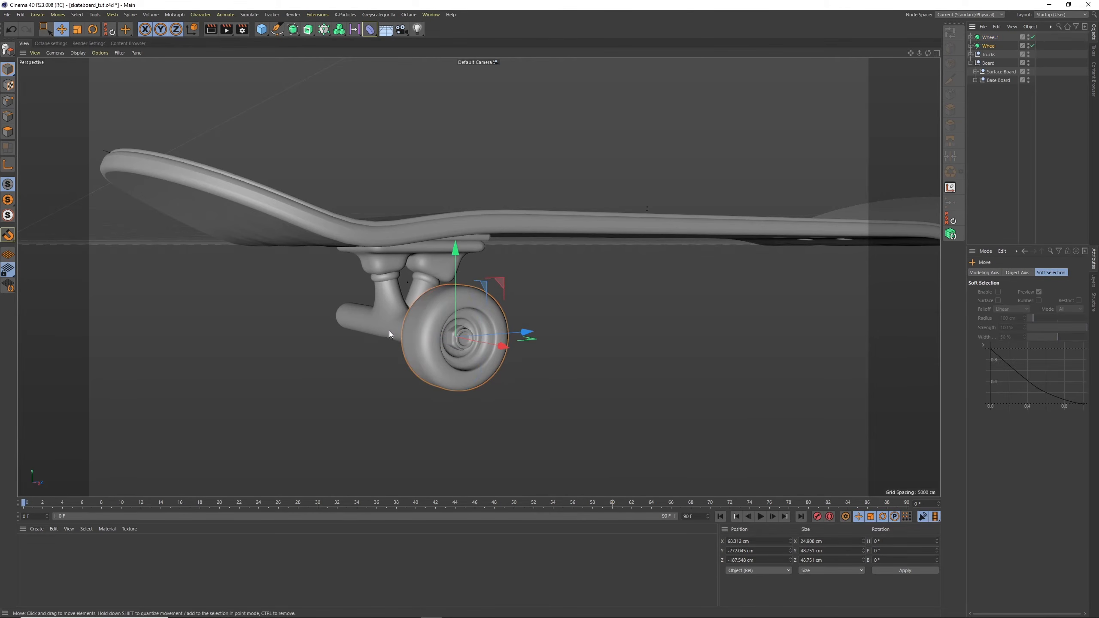
left_click_drag(503, 347, 487, 347)
key("ctrl+z")
Set the duplicated wheel's X position to -68 cm on the opposite axle end and rename it Wheel
left_click(990, 38)
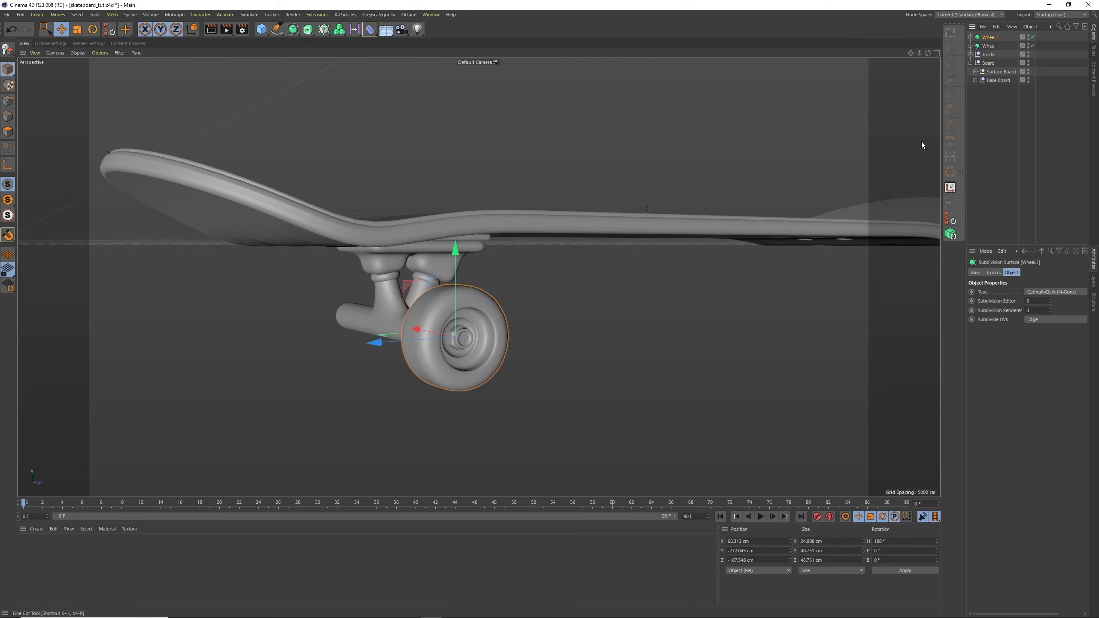
left_click_drag(749, 542, 721, 539)
type("-")
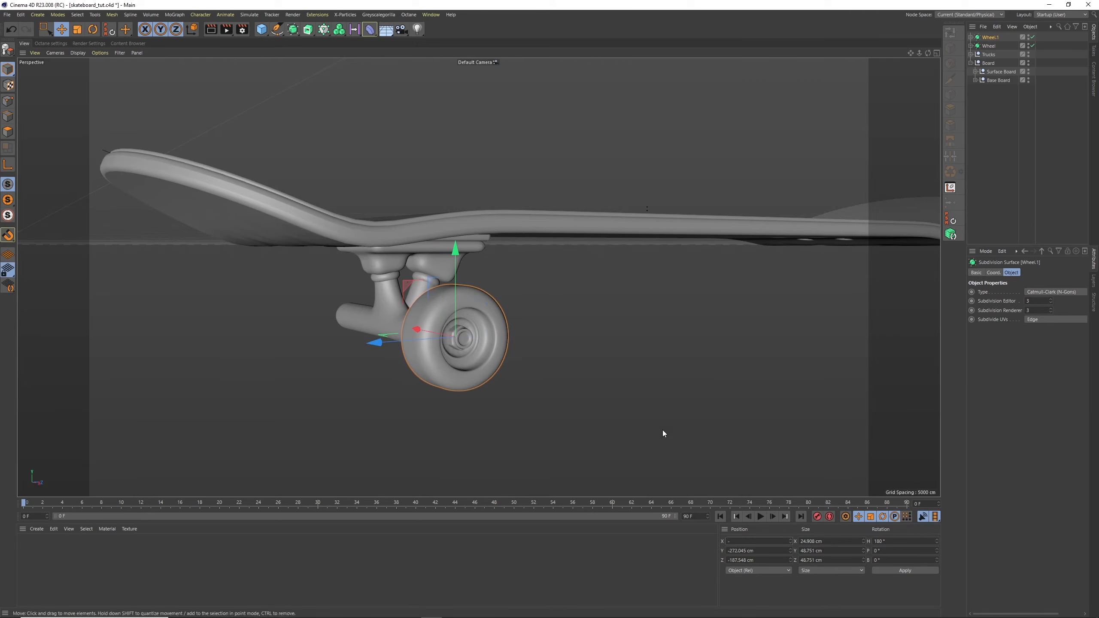
type("68")
key("Return")
left_click_drag(477, 275, 343, 248, "alt")
right_click_drag(441, 347, 537, 280, "alt")
left_click_drag(537, 279, 491, 233, "alt")
double_click(992, 38)
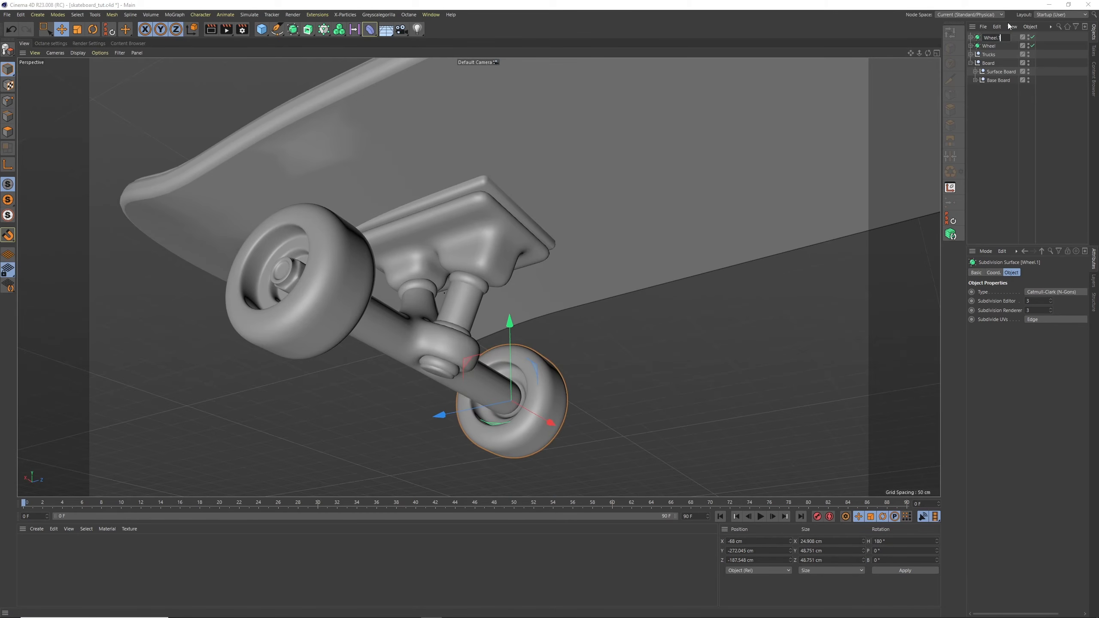
key("Return")
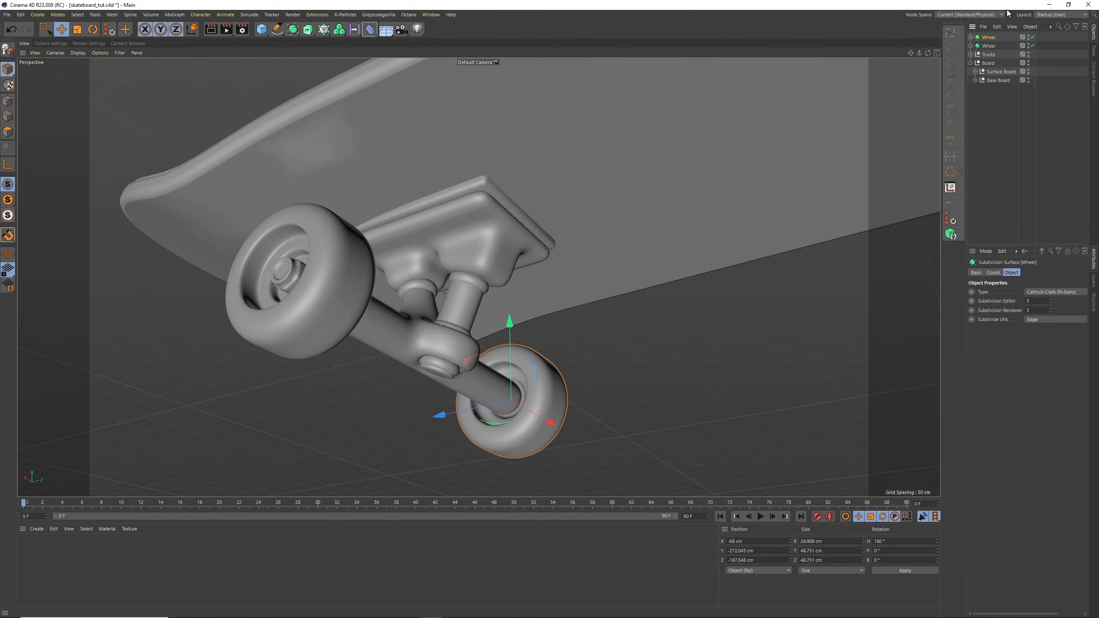
Copy the Bolt out of the duplicated wheel's hierarchy and paste it as a separate top-level object
left_click(968, 44)
left_click(970, 37)
left_click(995, 55)
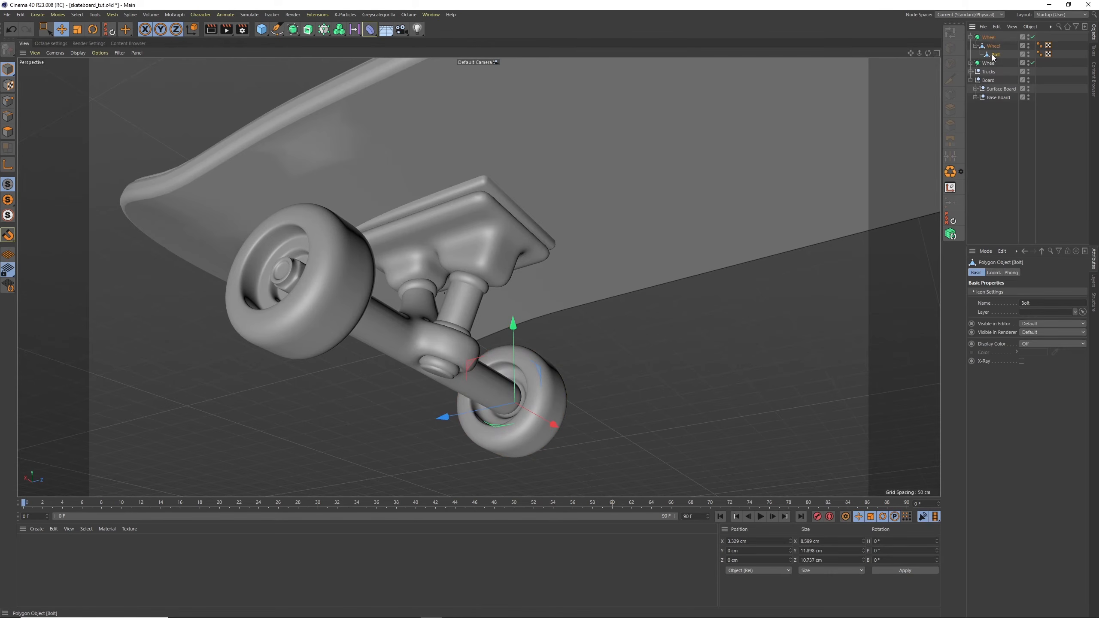
key("ctrl+c")
key("ctrl+v")
left_click(972, 50)
left_click(971, 46)
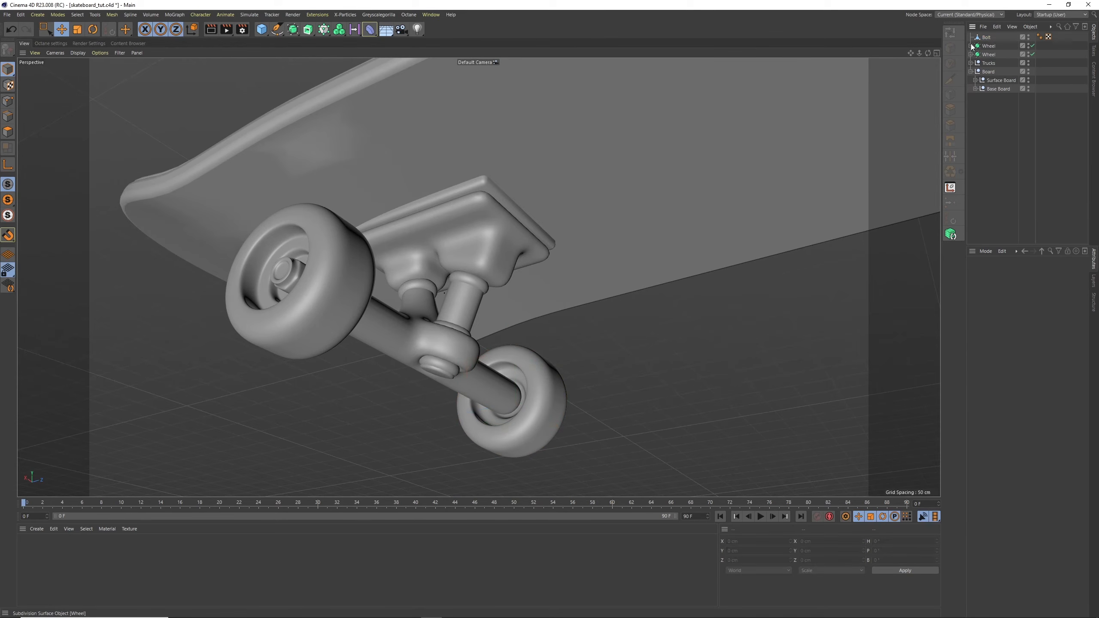
left_click(987, 38)
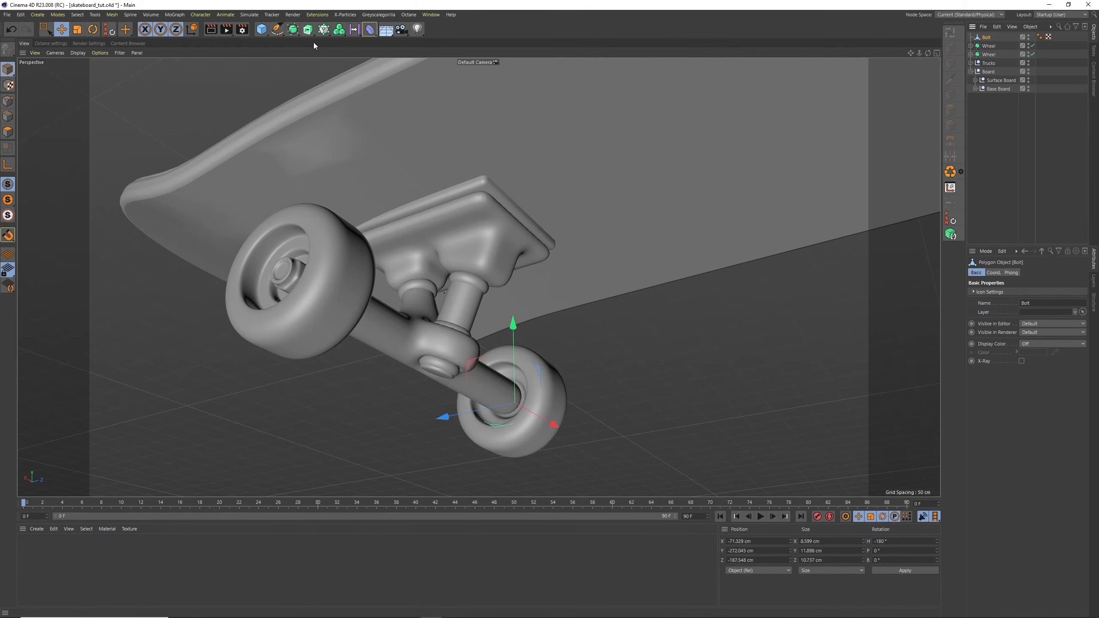
Put the copied bolt inside a new Subdivision Surface and rename that surface Bolt
left_click(293, 30)
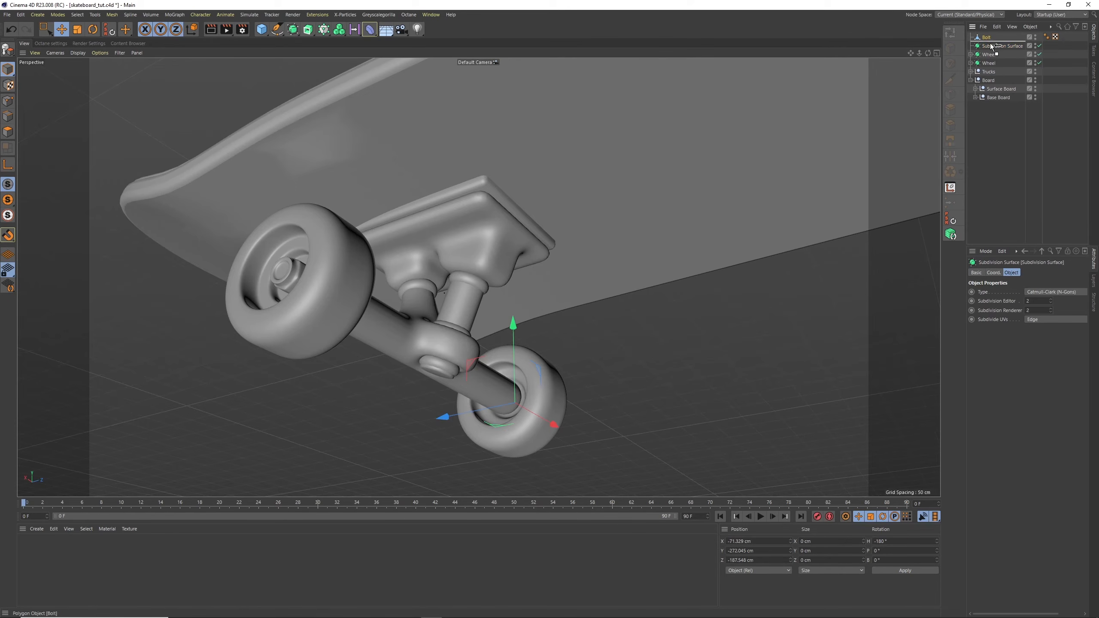
key("ctrl+z")
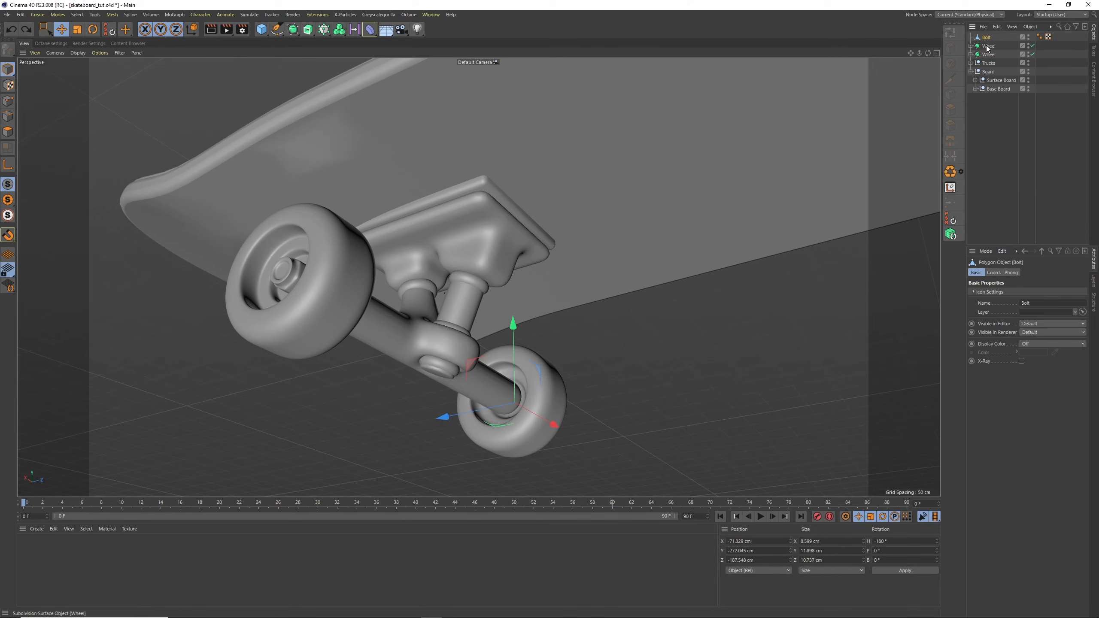
left_click(293, 30)
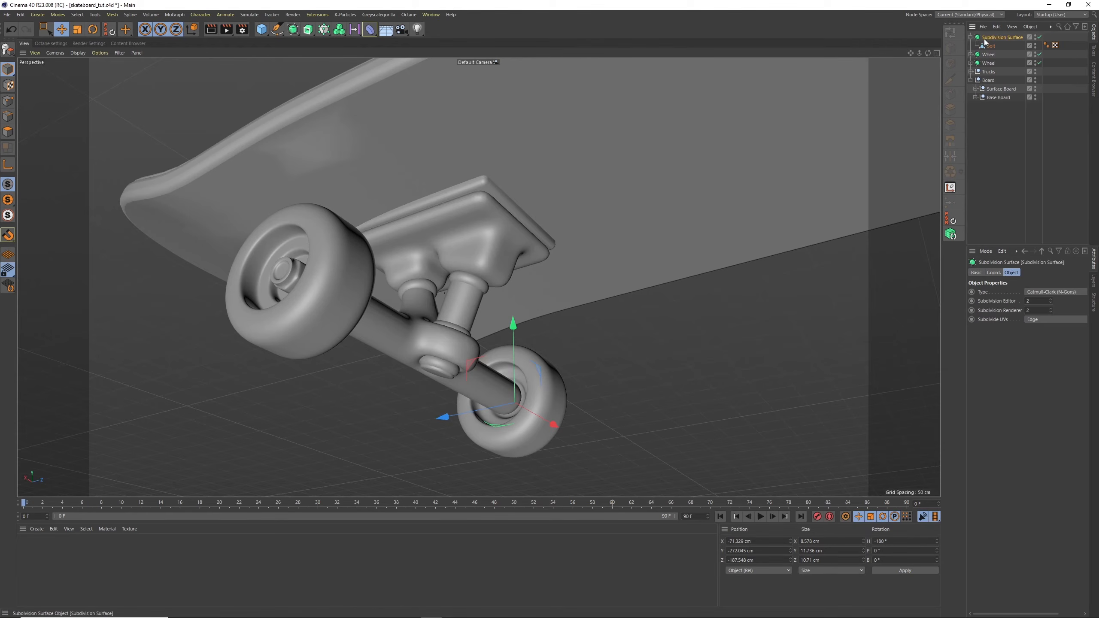
double_click(1000, 38)
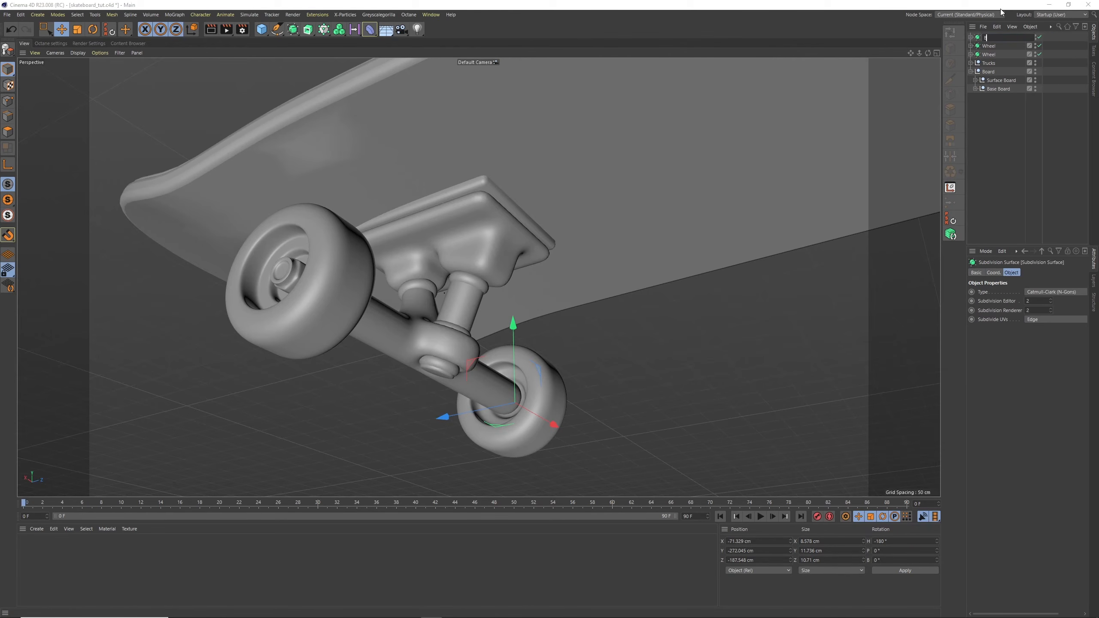
key("Return")
Raise the subdivided bolt to about Y -223.5 cm and set its bank rotation to 90°
left_click_drag(513, 352, 514, 275)
key("r")
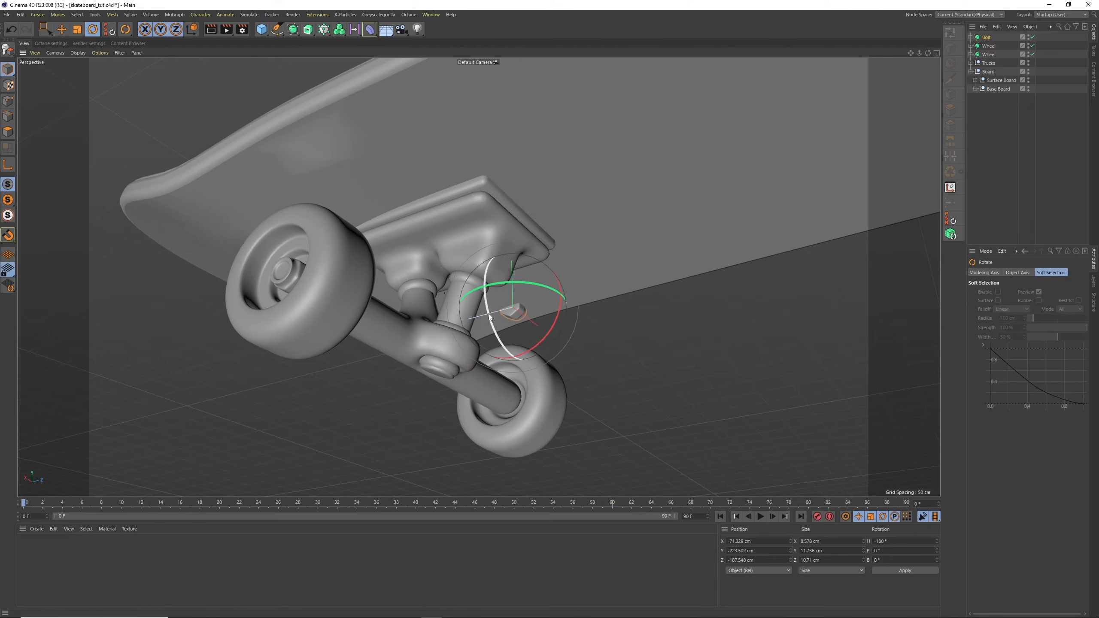
left_click_drag(489, 318, 512, 221)
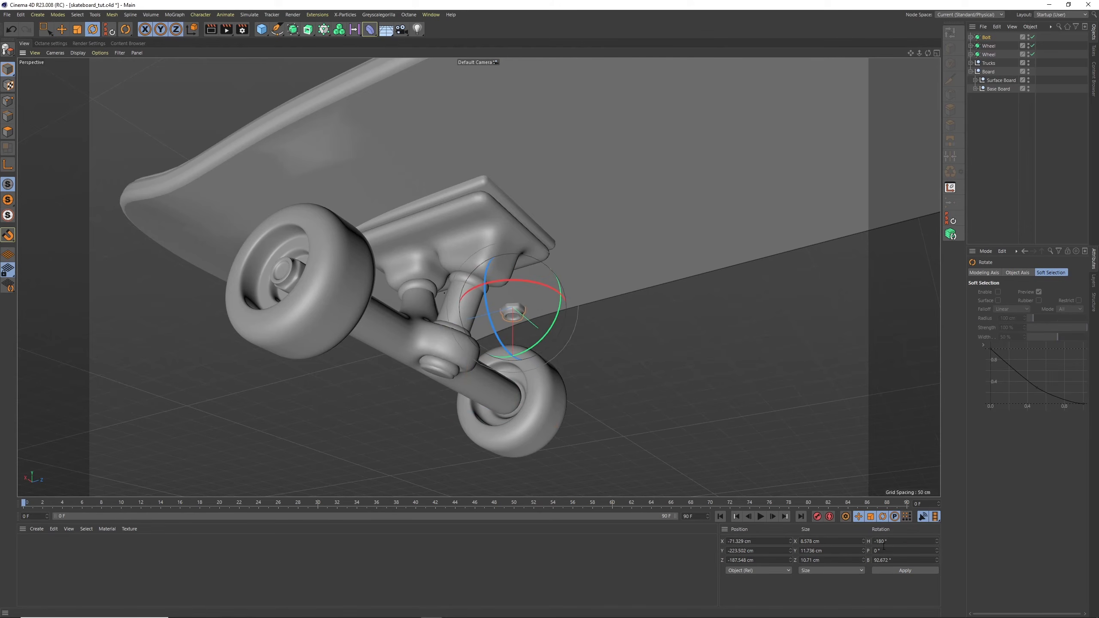
type("90")
key("Return")
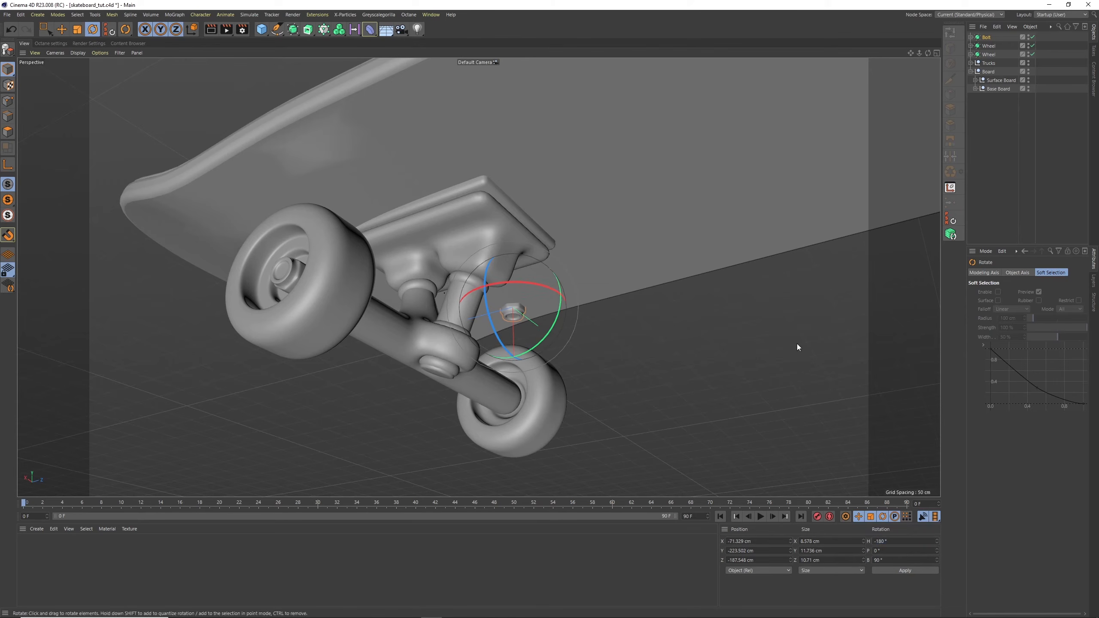
Scale the bolt down uniformly to about 5.4 × 7.4 × 6.7 cm
key("e")
left_click_drag(509, 256, 230, 142, "alt")
key("t")
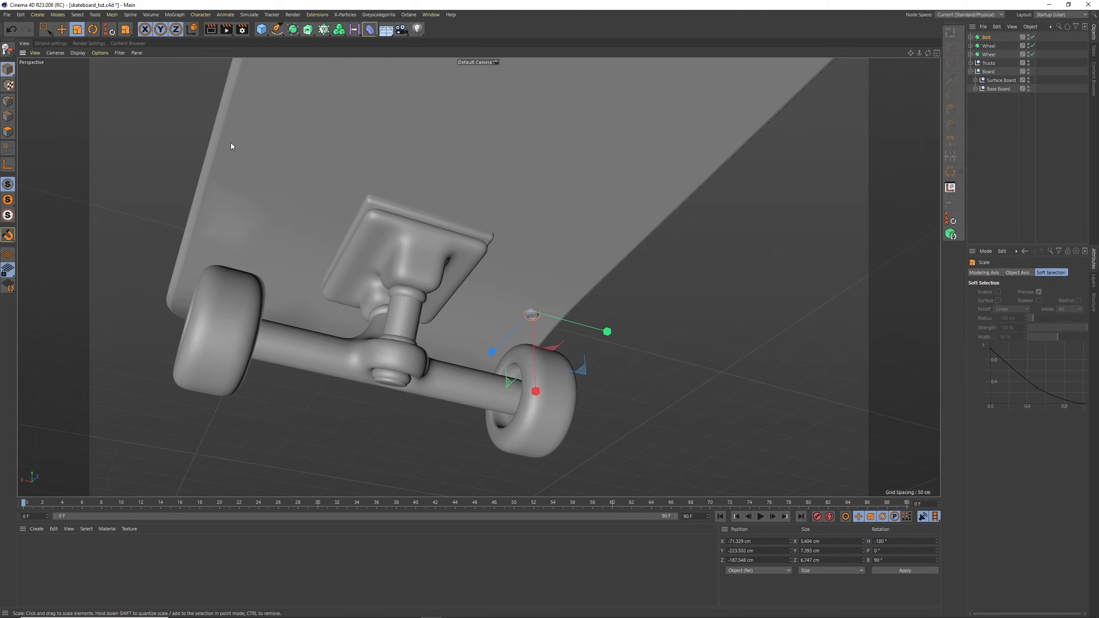
Position the bolt on the underside of the truck's base plate near one corner, at about X -20.9, Y -234.5, Z -149.9 cm
key("e")
left_click_drag(527, 293, 461, 305)
right_click_drag(461, 305, 520, 225, "alt")
left_click_drag(474, 264, 398, 267, "alt")
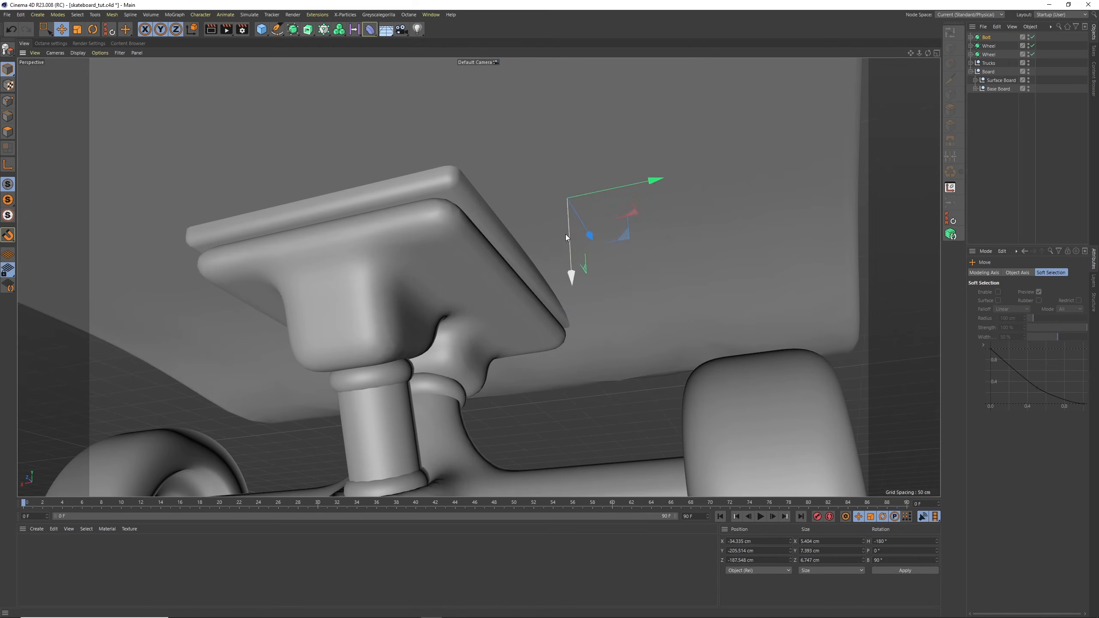
left_click_drag(565, 234, 558, 352)
left_click_drag(623, 315, 546, 321)
mouse_move(492, 380)
left_mouse_down()
mouse_move(492, 362)
mouse_move(495, 380)
left_mouse_up()
left_click_drag(531, 325, 459, 275)
left_click_drag(480, 239, 479, 211, "alt")
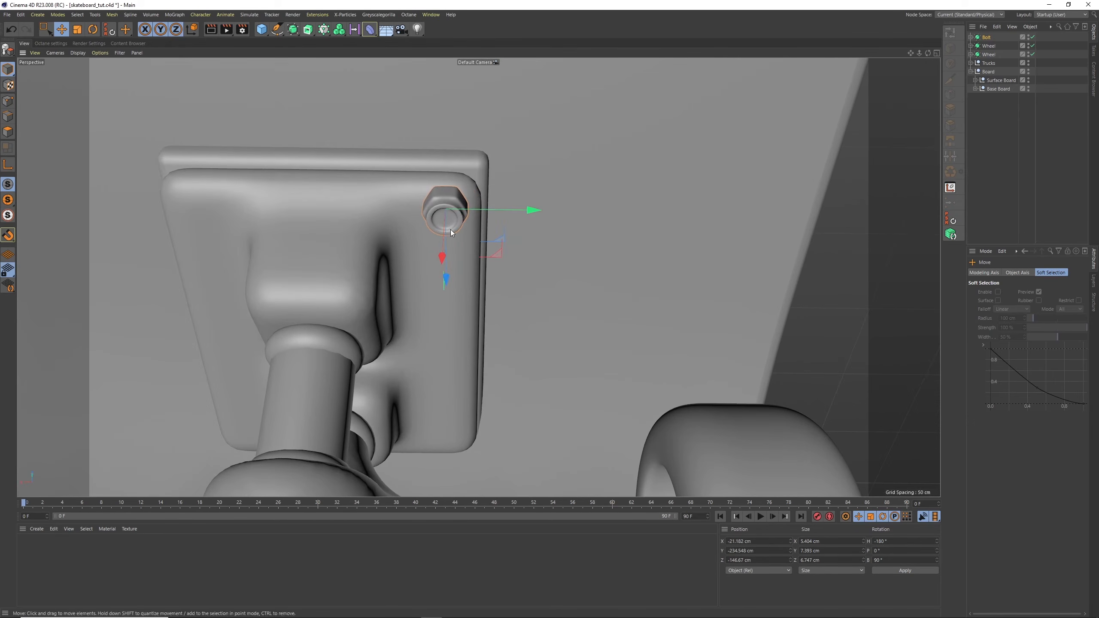
left_click_drag(446, 277, 446, 293)
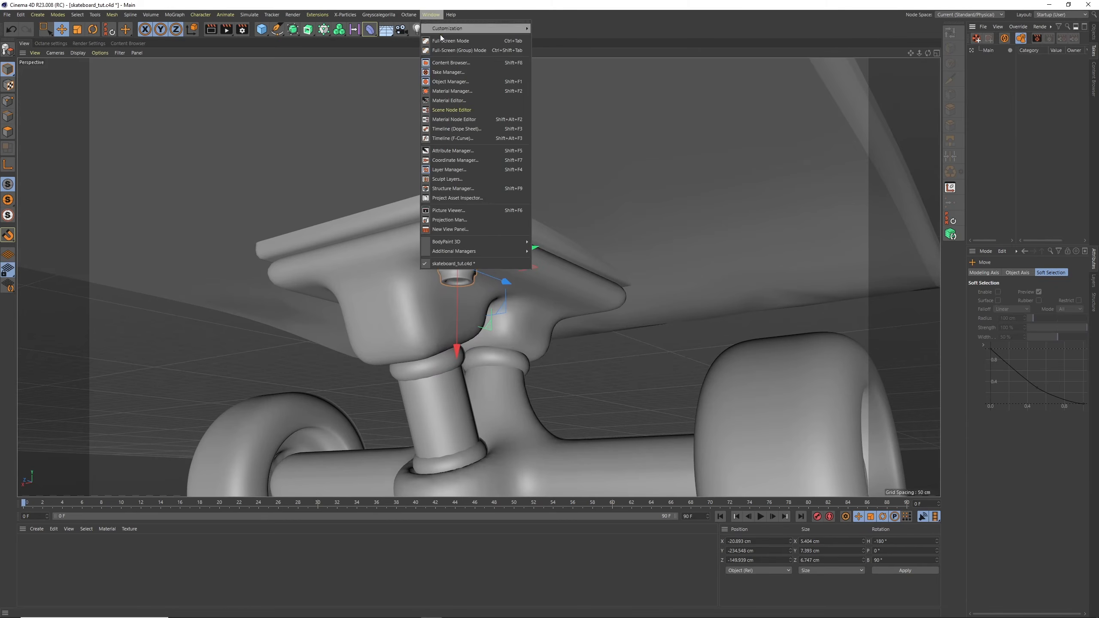
Search the content library presets for BOLT and SCREW, look through the models, and close the browser
scroll(995, 268, "down", 5)
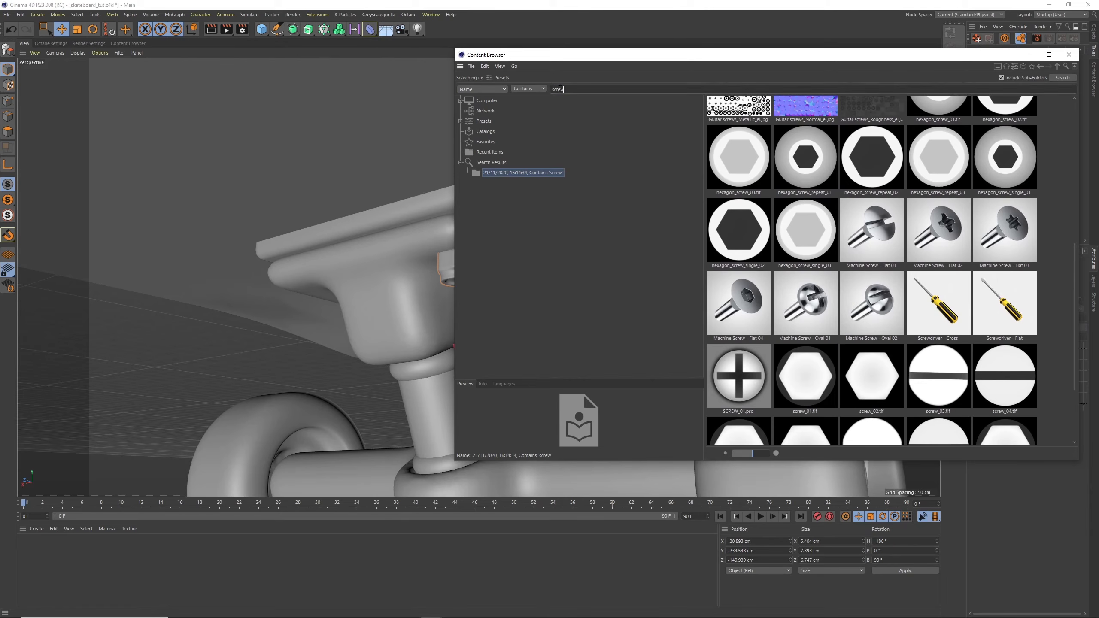
type("BOLT")
key("Return")
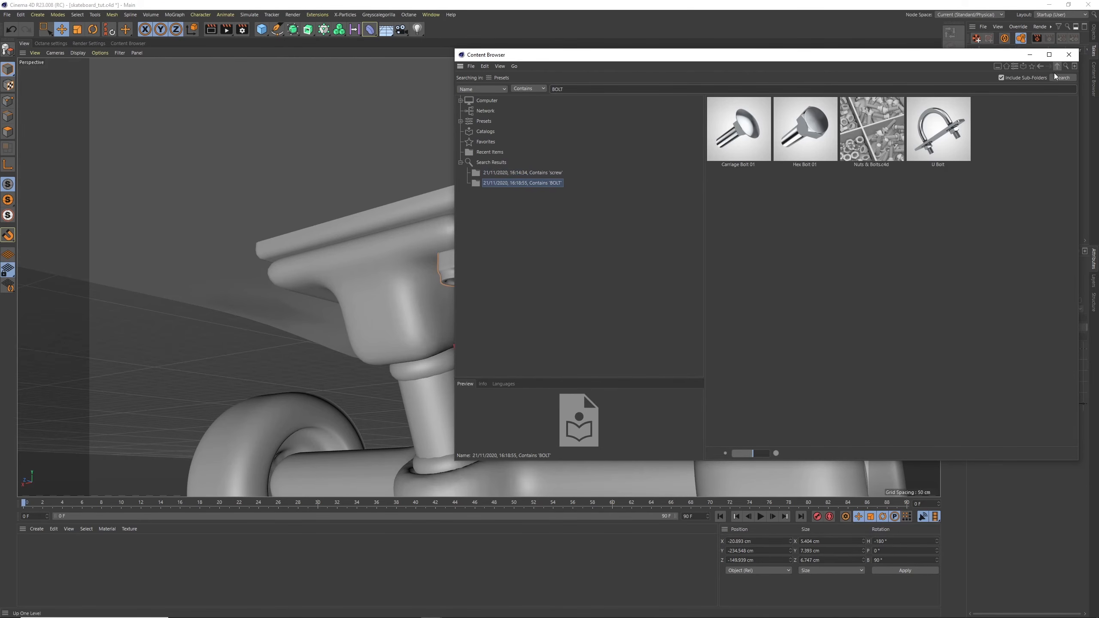
type("SCREW")
key("Return")
scroll(1070, 203, "down", 2)
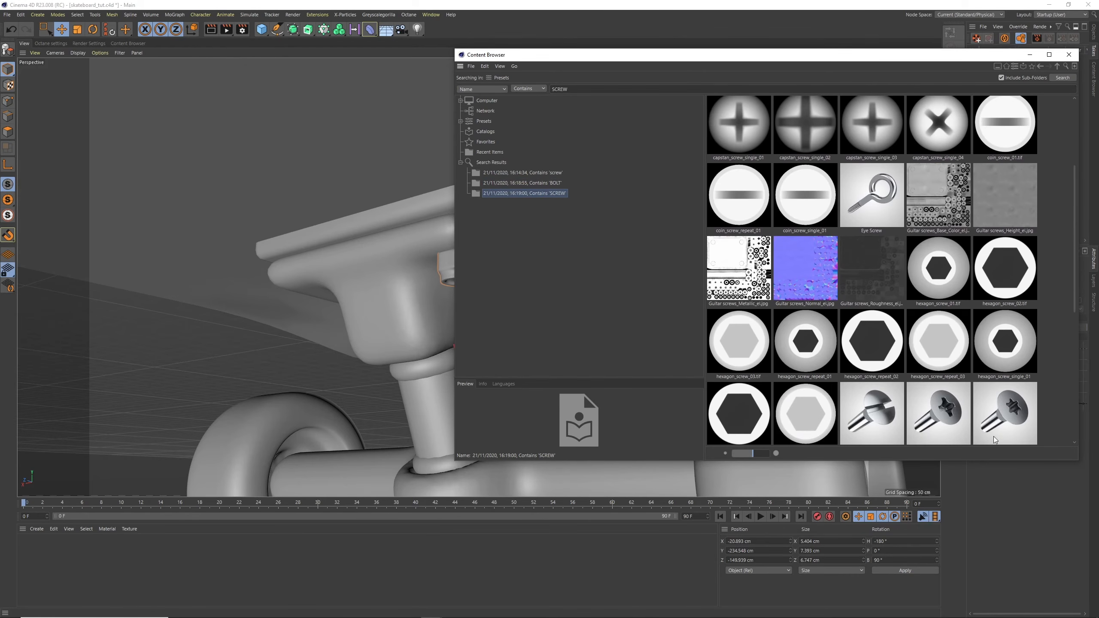
left_click(1068, 55)
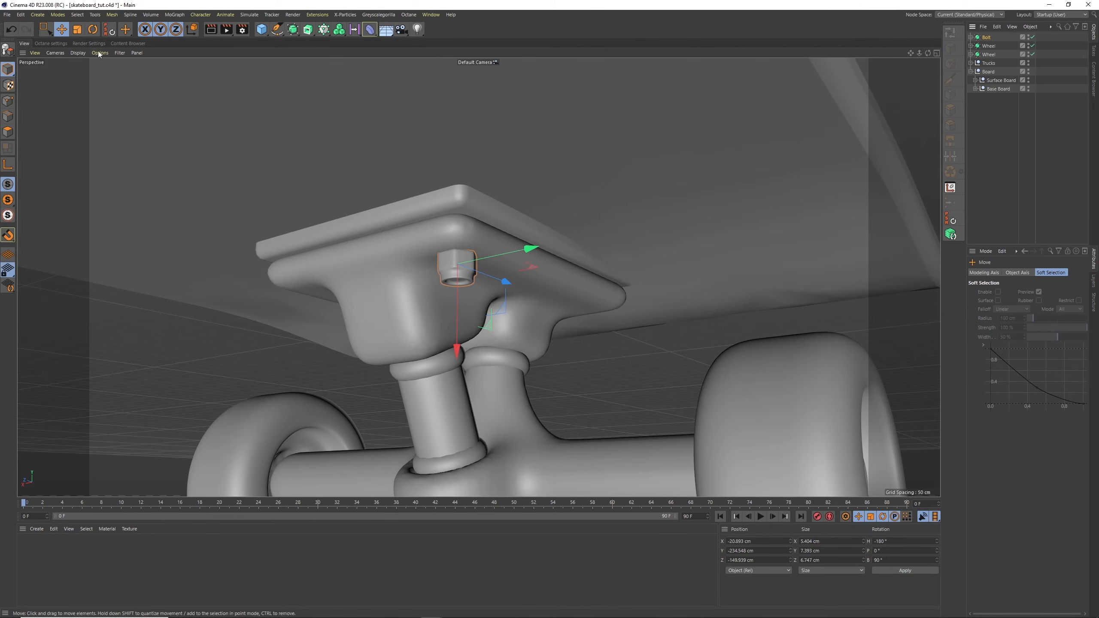
Flatten the base-plate bolt along its own X axis to about 3.5 cm
key("t")
left_click_drag(467, 352, 457, 304)
key("e")
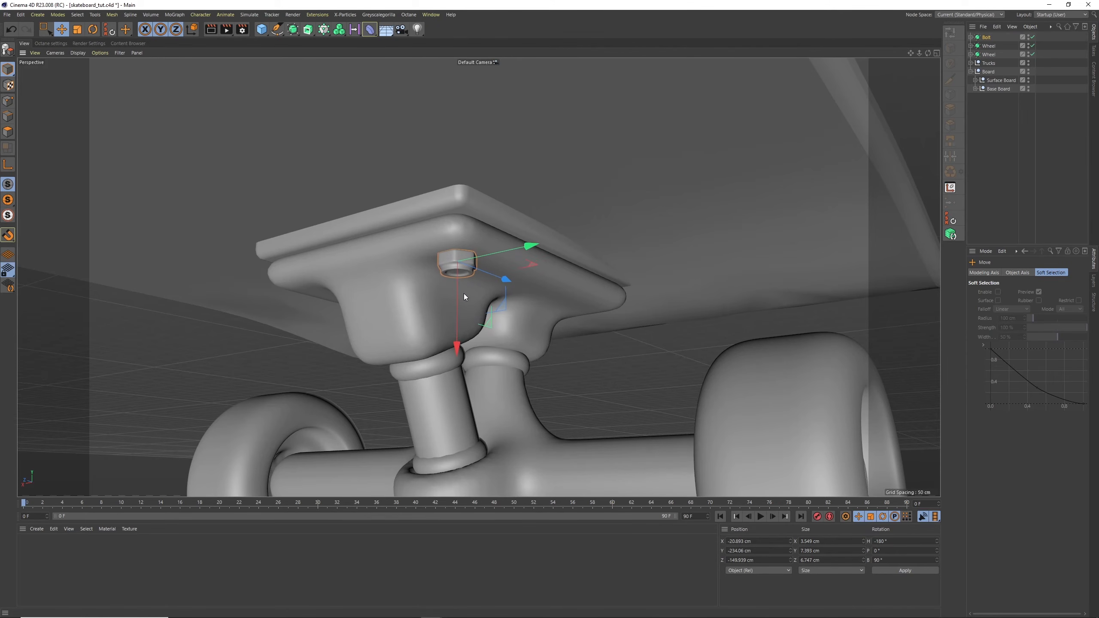
Duplicate the base-plate bolt and move the copy across the plate to the adjacent corner, at about X 20 cm
left_click(980, 38)
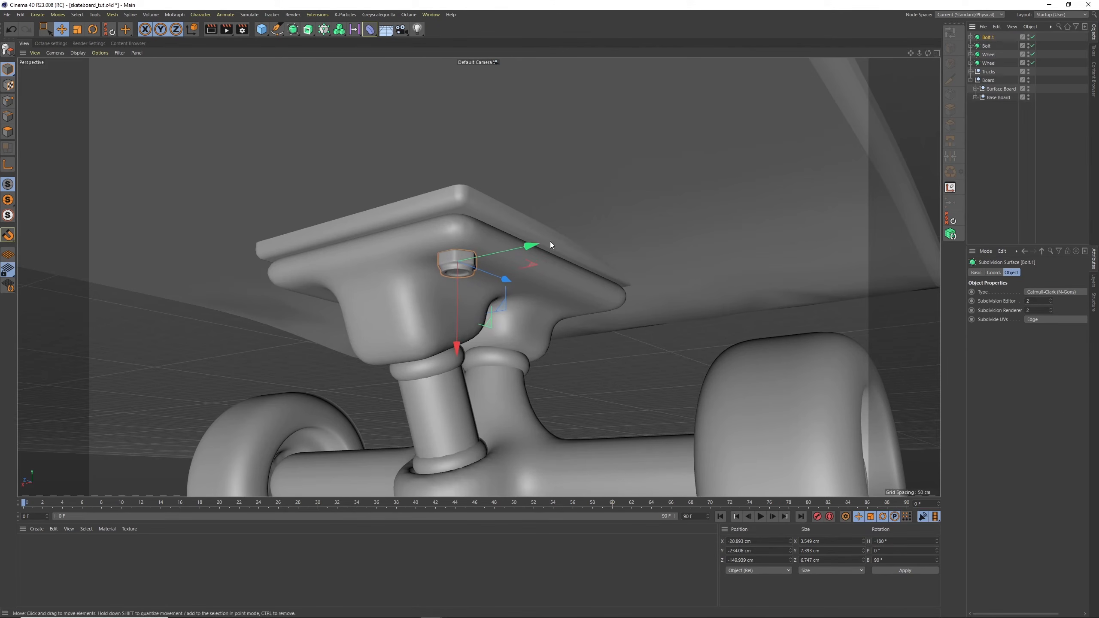
left_click_drag(549, 242, 508, 229)
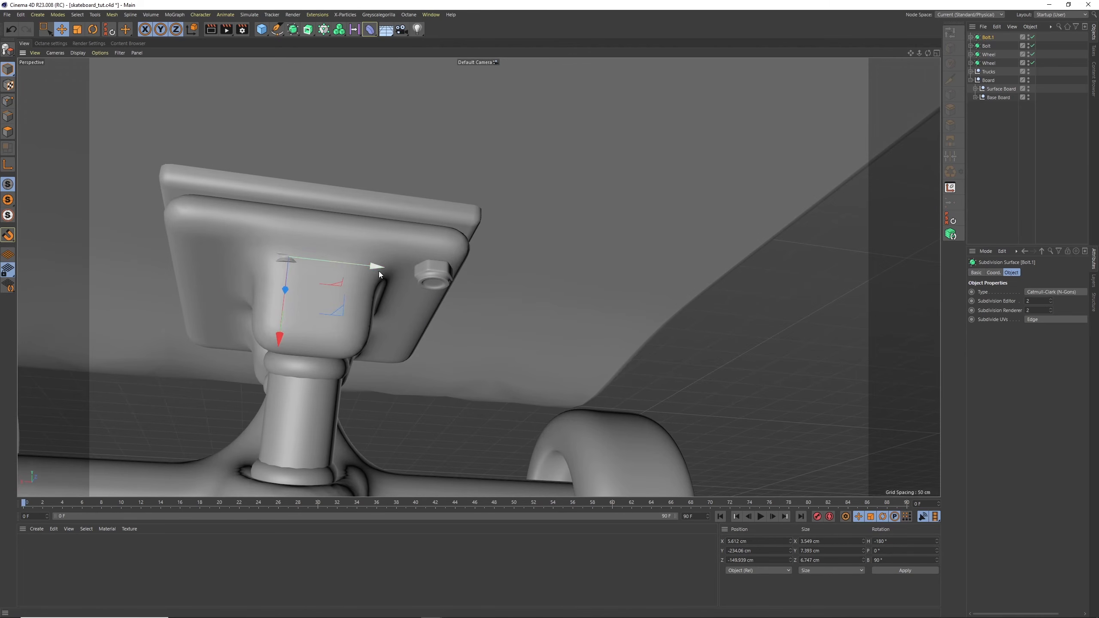
left_click_drag(379, 269, 296, 256)
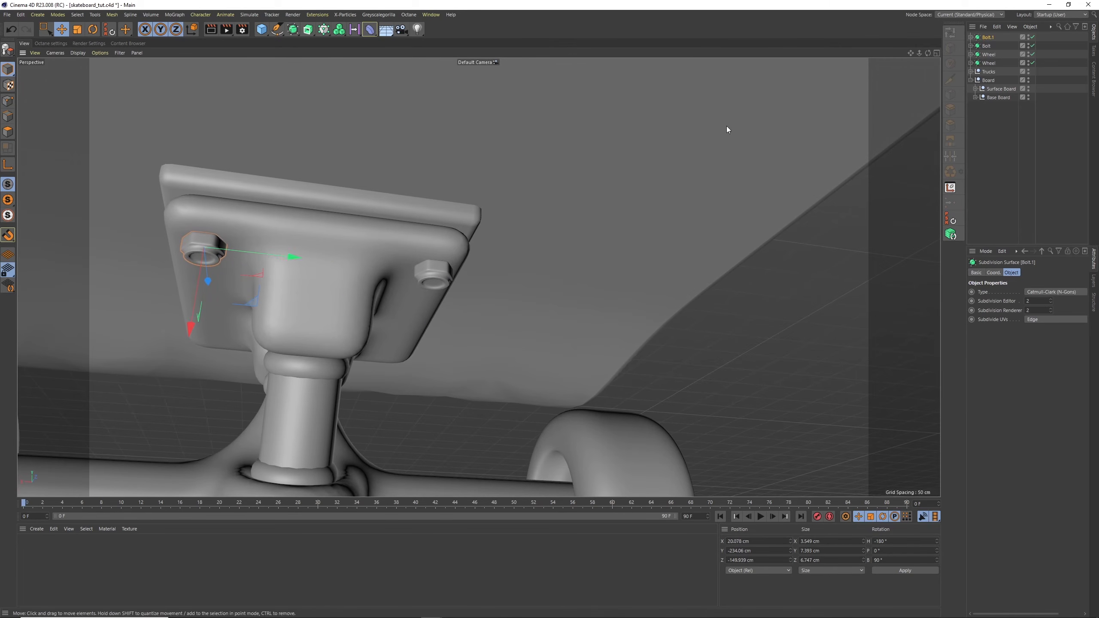
Duplicate both base-plate bolts together and move the copies to the plate's opposite end, at about Z -204 cm
left_click(987, 47, "ctrl")
key("ctrl+c")
key("ctrl+v")
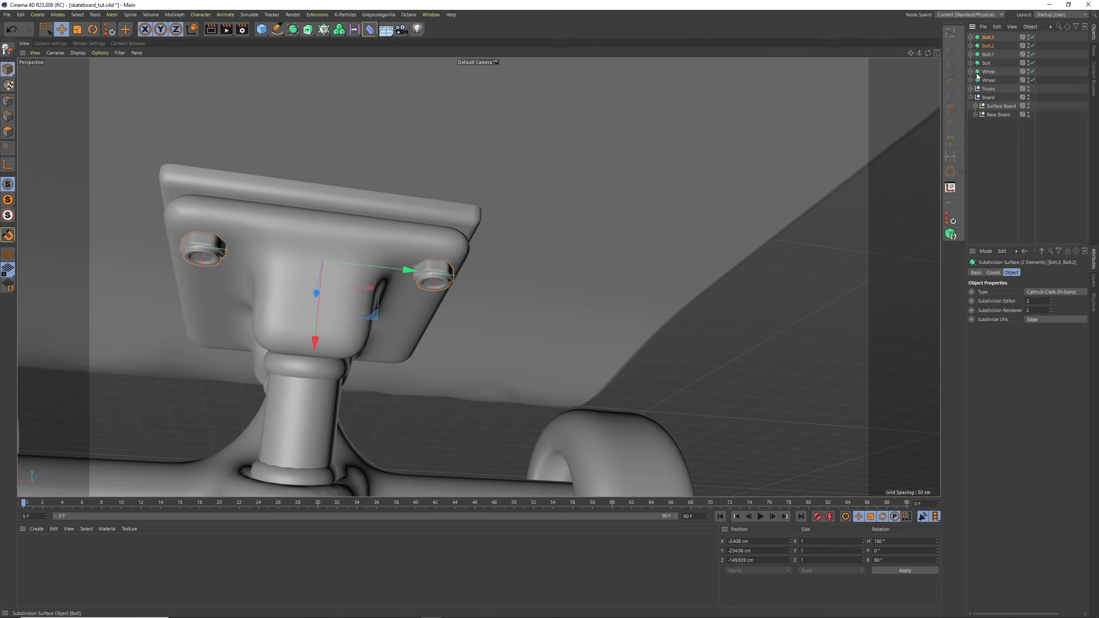
left_click_drag(336, 249, 406, 235, "alt")
middle_click_drag(406, 235, 709, 228, "alt")
left_click_drag(602, 273, 374, 286)
left_click_drag(369, 267, 258, 285, "alt")
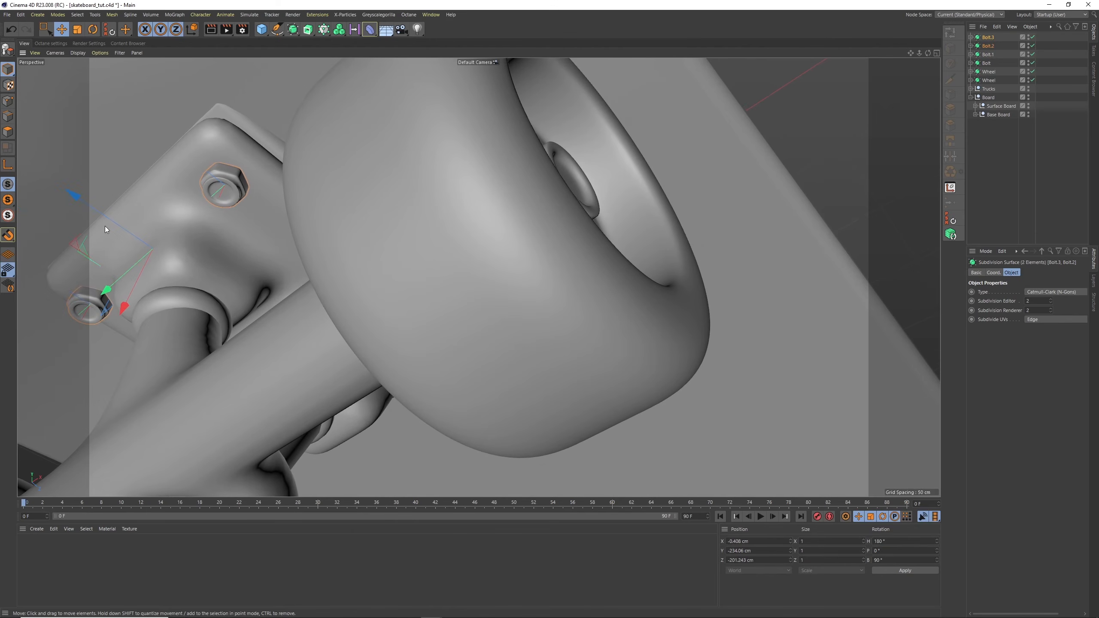
left_click_drag(106, 217, 94, 209)
Examine the bolts and truck placement against the deck from above, below and the side
left_click_drag(545, 194, 426, 243, "alt")
scroll(664, 160, "down", 5)
middle_click_drag(711, 143, 557, 224, "alt")
left_click_drag(558, 225, 669, 251, "alt")
middle_click_drag(711, 185, 303, 256, "alt")
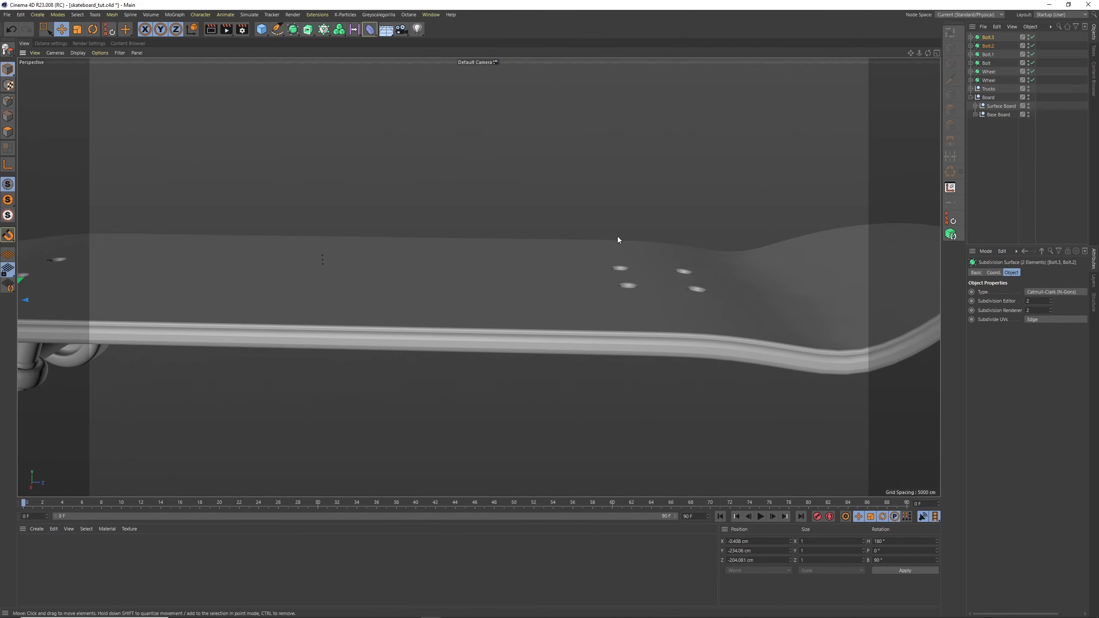
left_click_drag(617, 237, 637, 213, "alt")
scroll(642, 212, "down", 4)
left_click_drag(501, 264, 428, 245, "alt")
left_click_drag(775, 243, 733, 208, "alt")
middle_click_drag(645, 279, 640, 182, "alt")
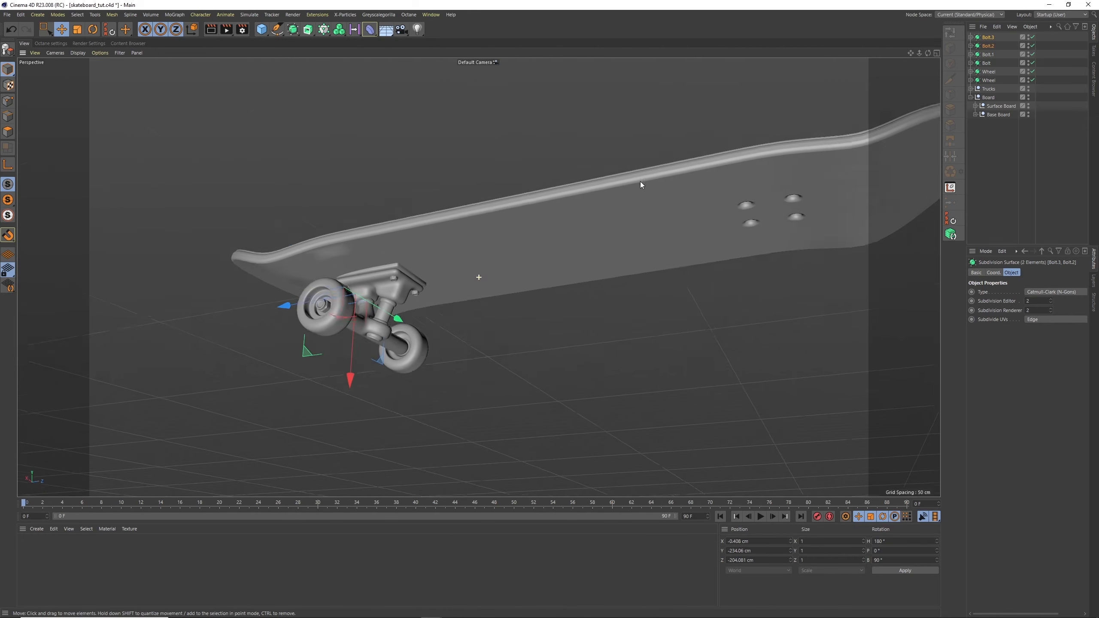
left_click_drag(640, 185, 601, 264, "alt")
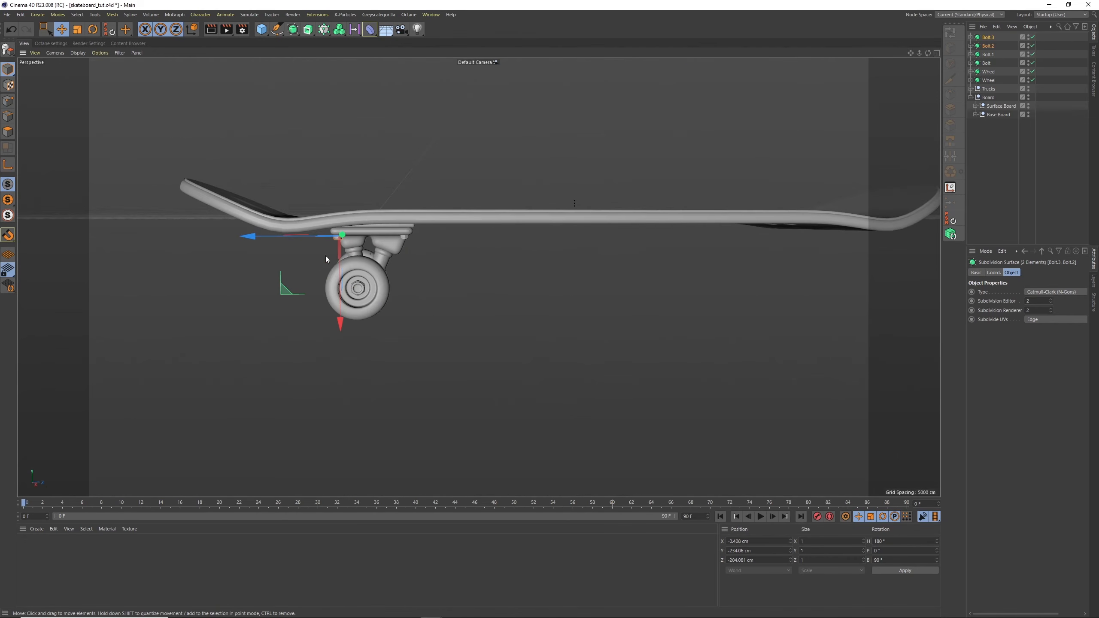
left_click_drag(327, 259, 433, 251, "alt")
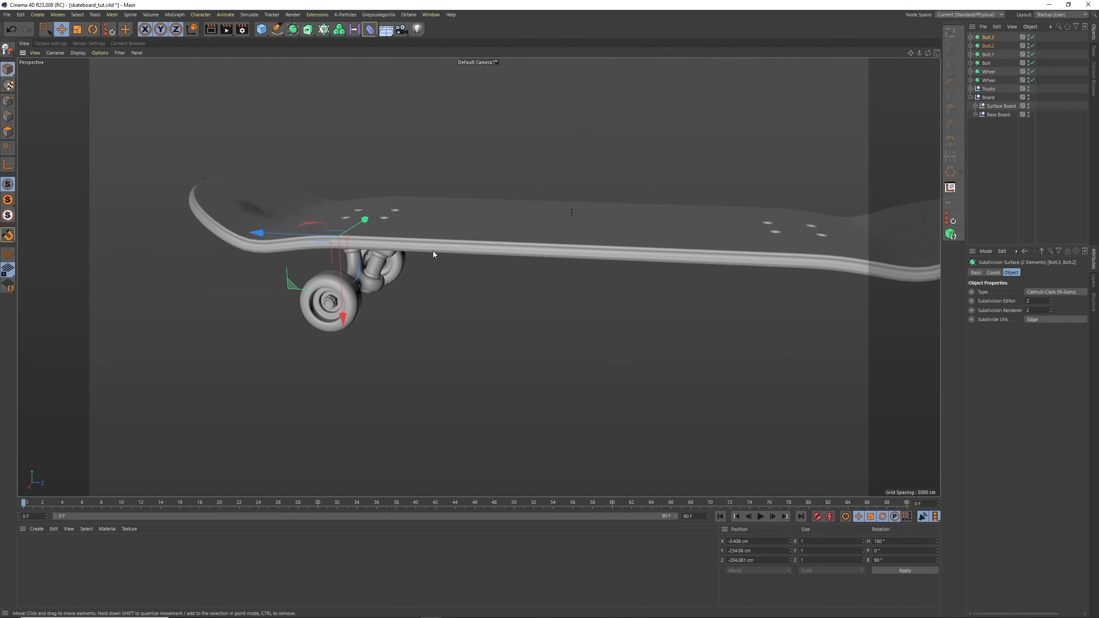
Move the four base-plate bolts and both wheels into the Trucks group
left_click(989, 46, "ctrl")
left_click(978, 88)
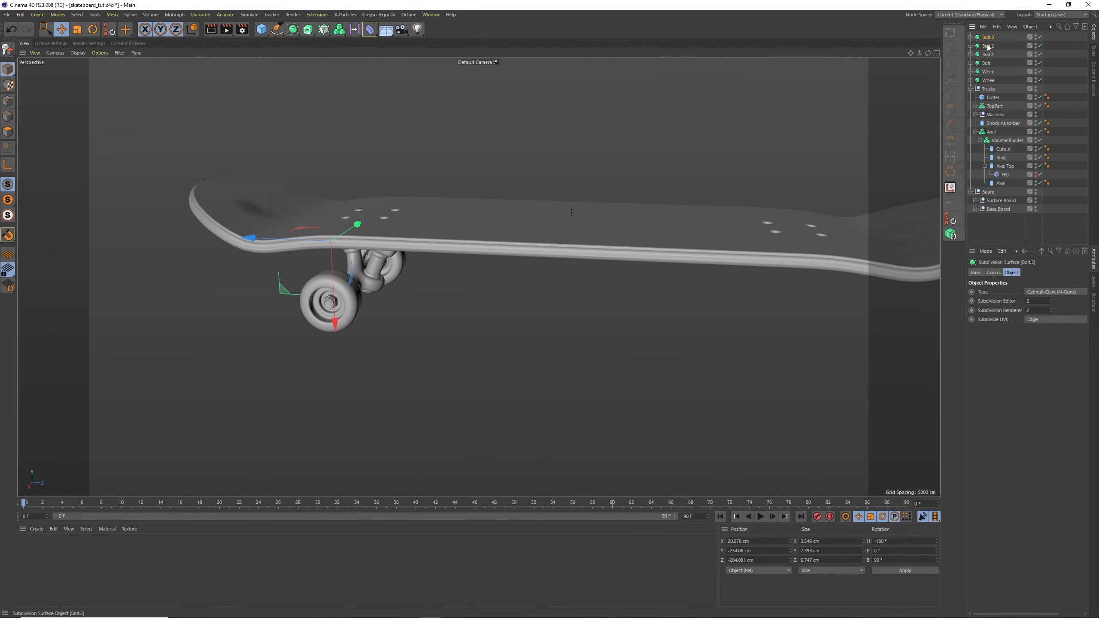
left_click(989, 81, "shift")
left_click_drag(995, 95, 993, 97)
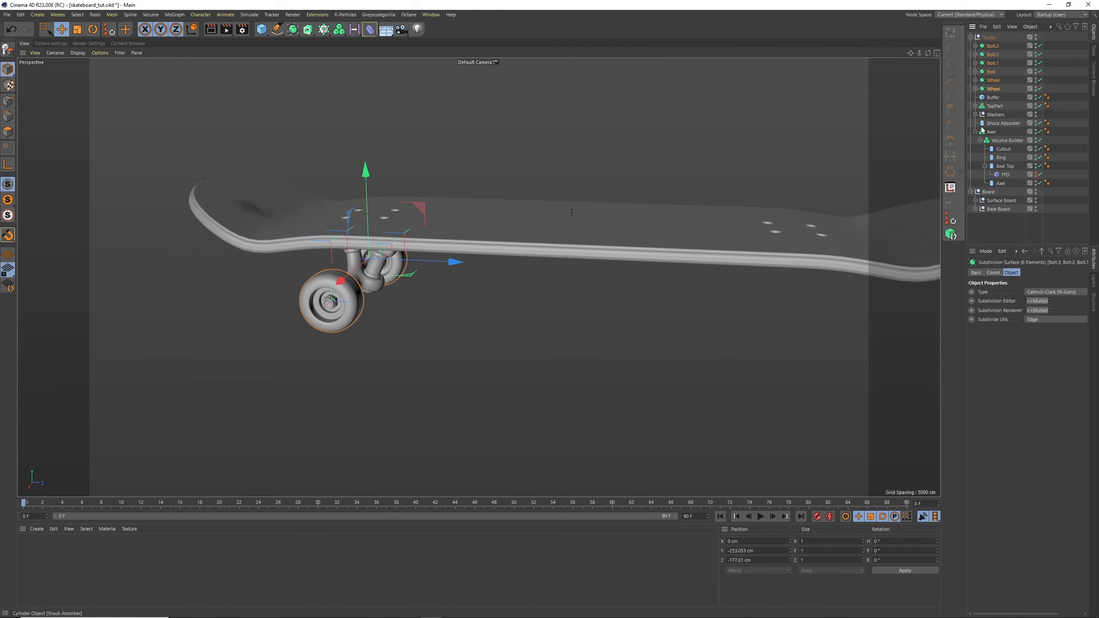
Group the four base-plate bolts inside the Trucks group and name the new group Bolts
left_click(1000, 48)
left_click(990, 71, "shift")
left_click(1012, 27)
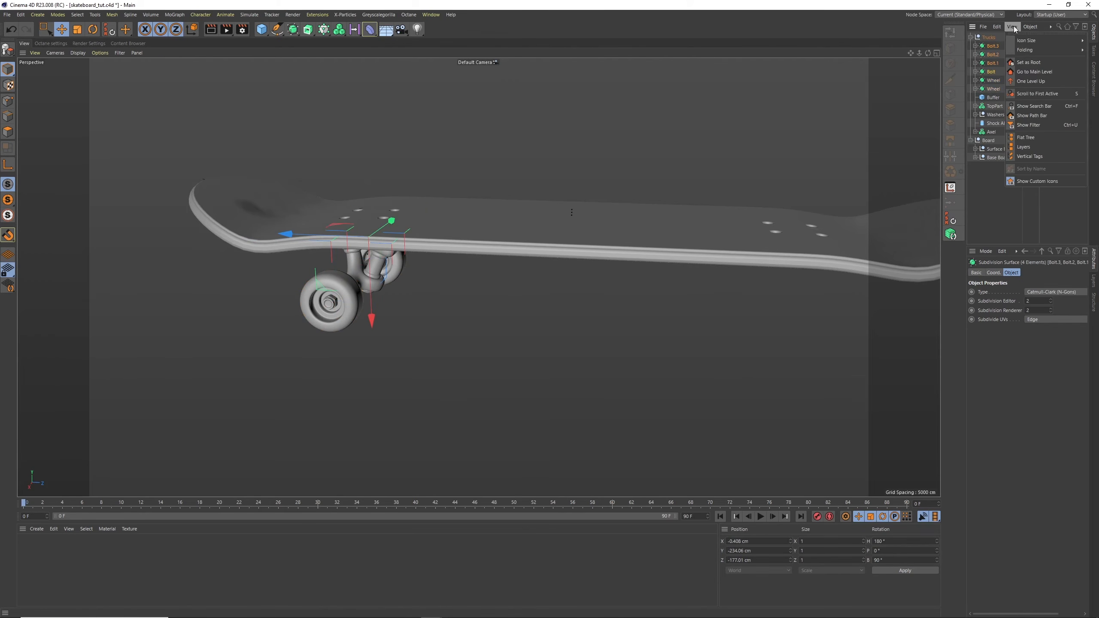
left_click(1030, 26)
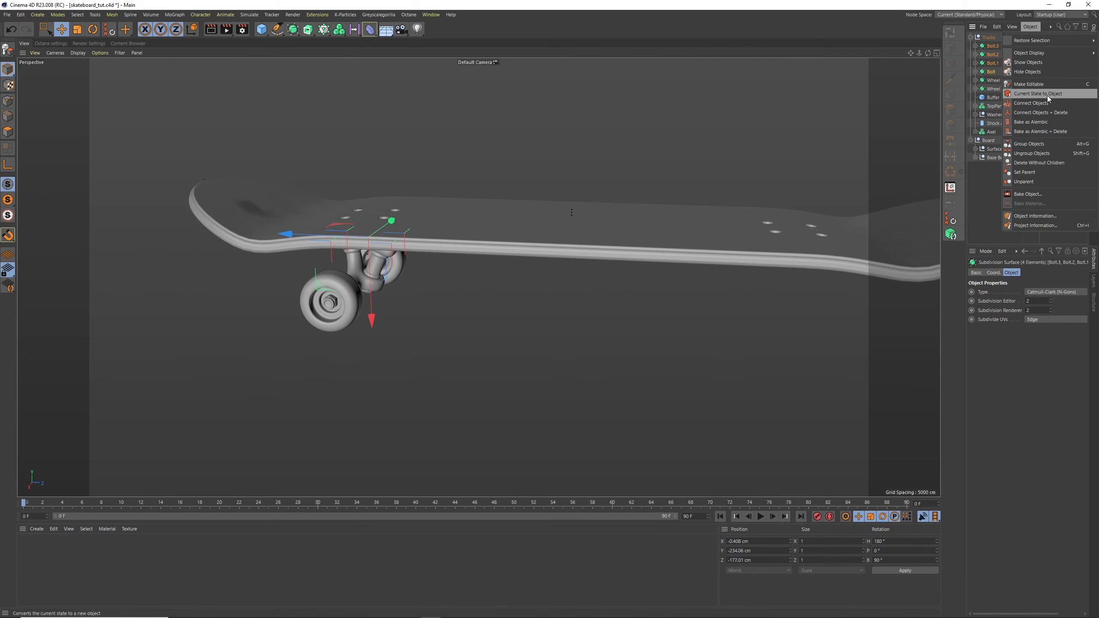
left_click(1028, 143)
double_click(993, 46)
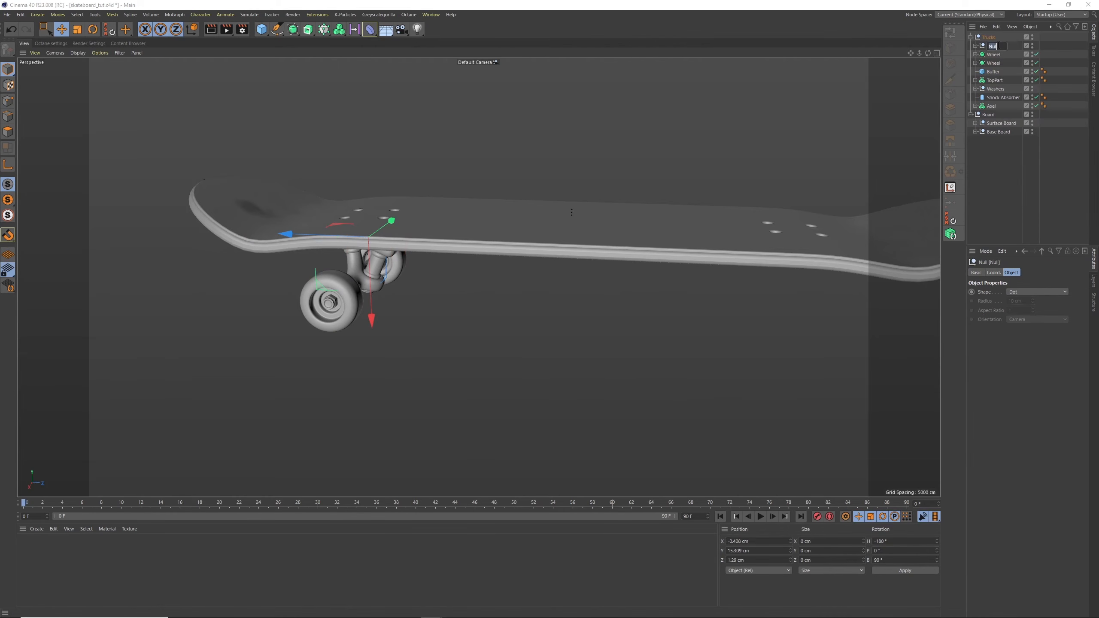
key("Return")
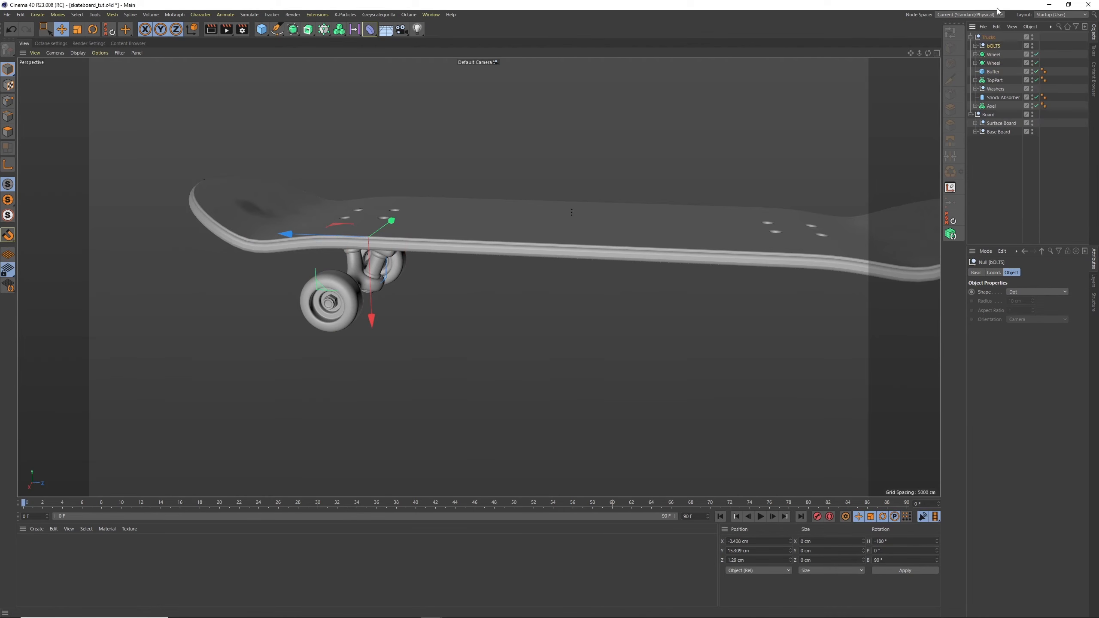
double_click(1000, 45)
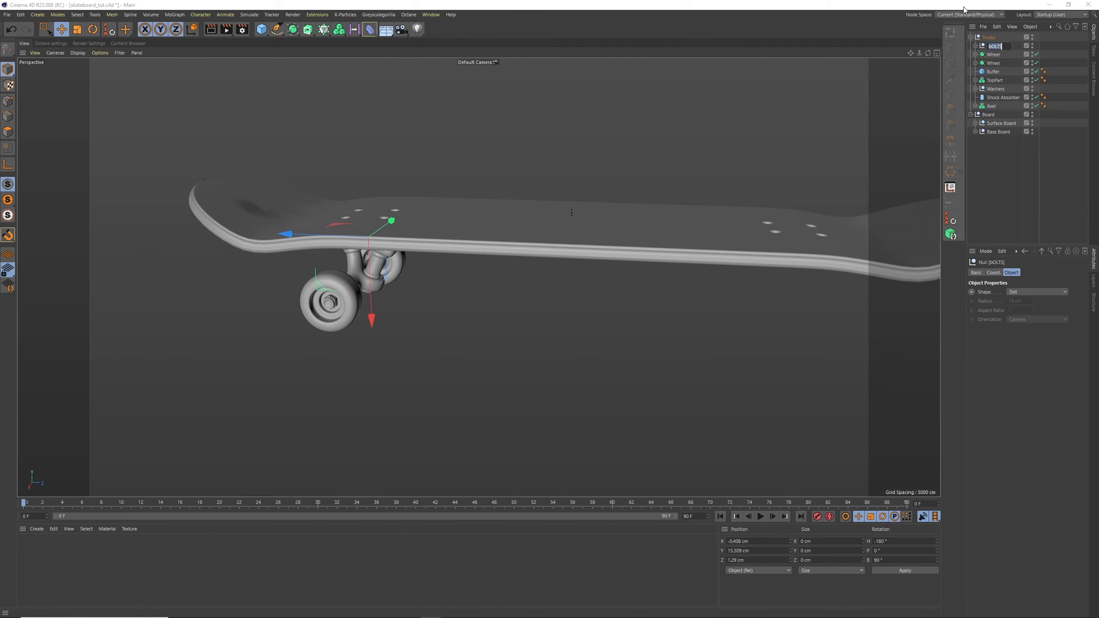
type("Bolts")
key("Return")
Group the two wheels inside the Trucks group and name the new group Wheels
left_click(993, 55)
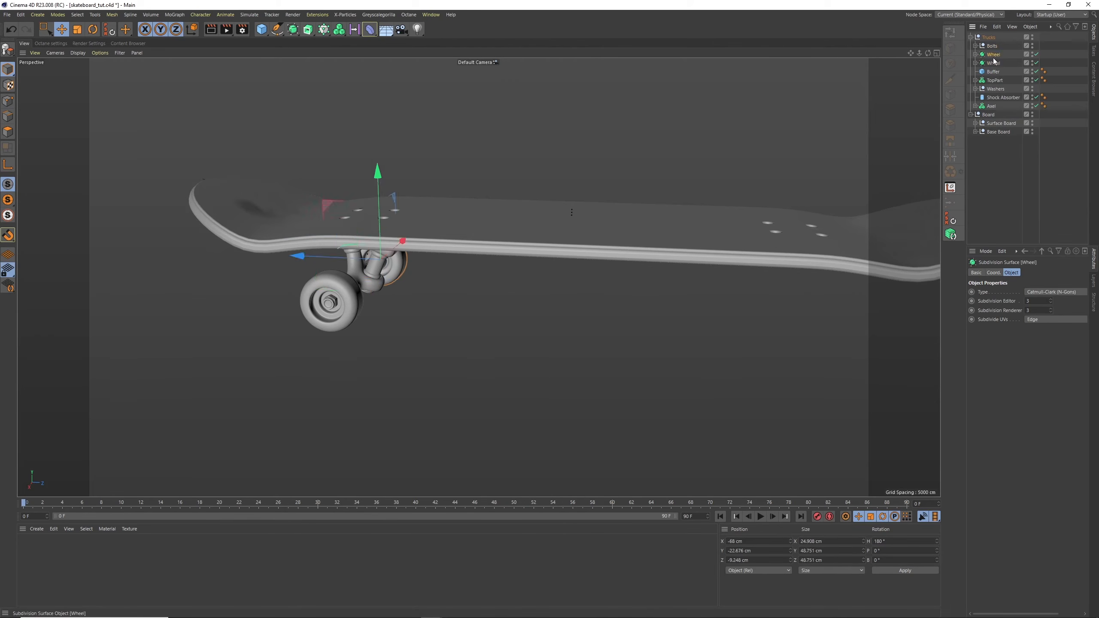
left_click(993, 63, "ctrl")
left_click(1030, 26)
left_click(1041, 144)
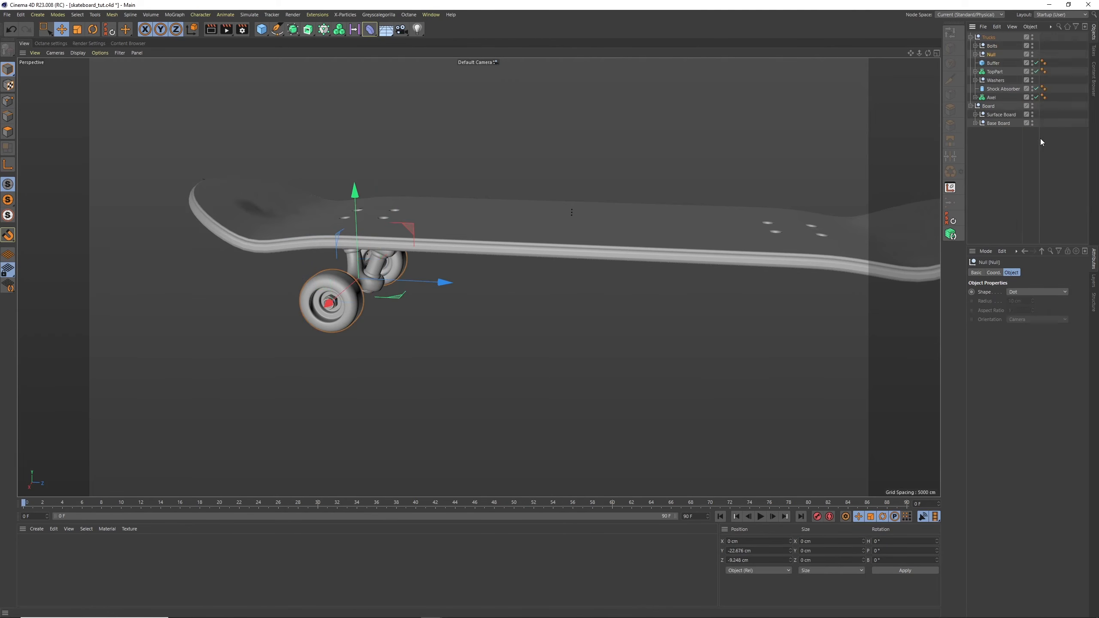
double_click(992, 54)
type("Wheels")
key("Return")
Collapse the Trucks group and duplicate it
left_click(995, 73)
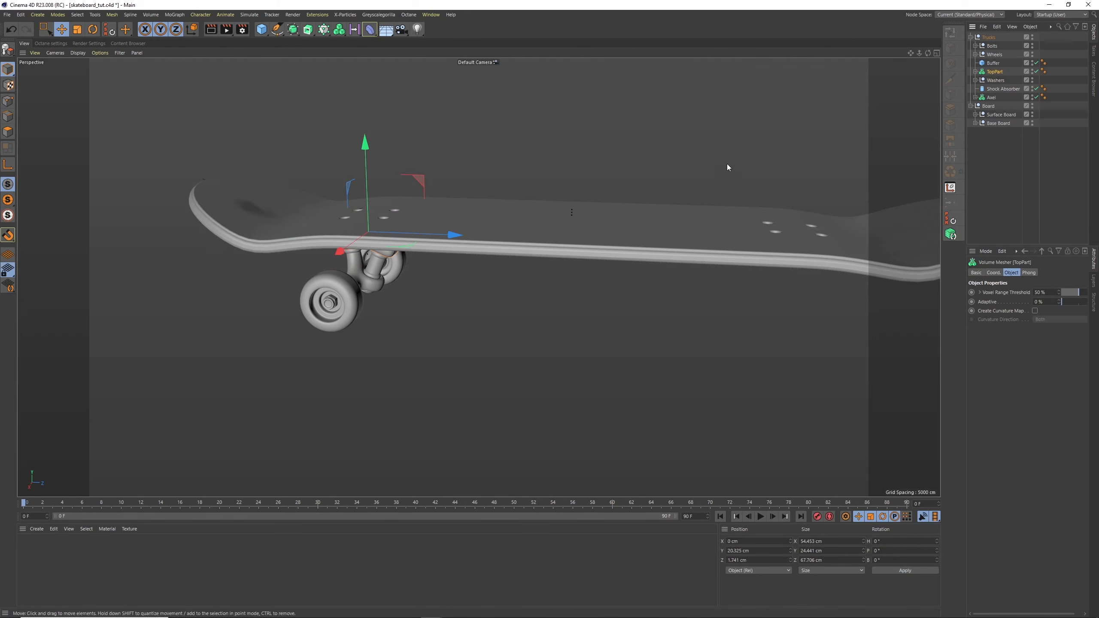
left_click(1008, 158)
left_click(971, 37)
left_click(993, 38)
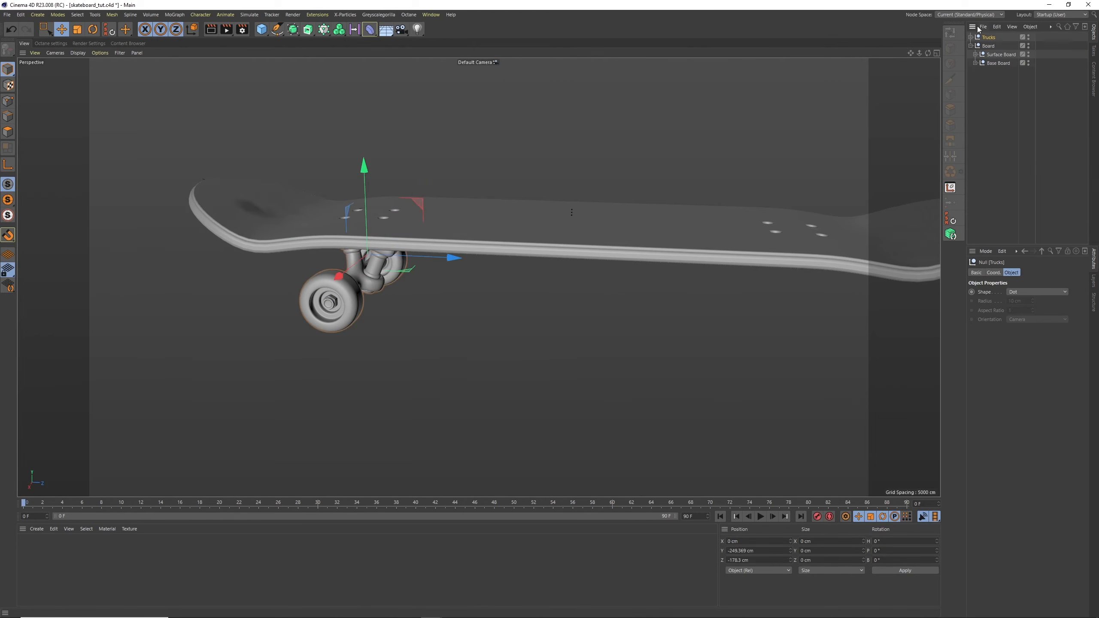
key("ctrl+c")
key("ctrl+v")
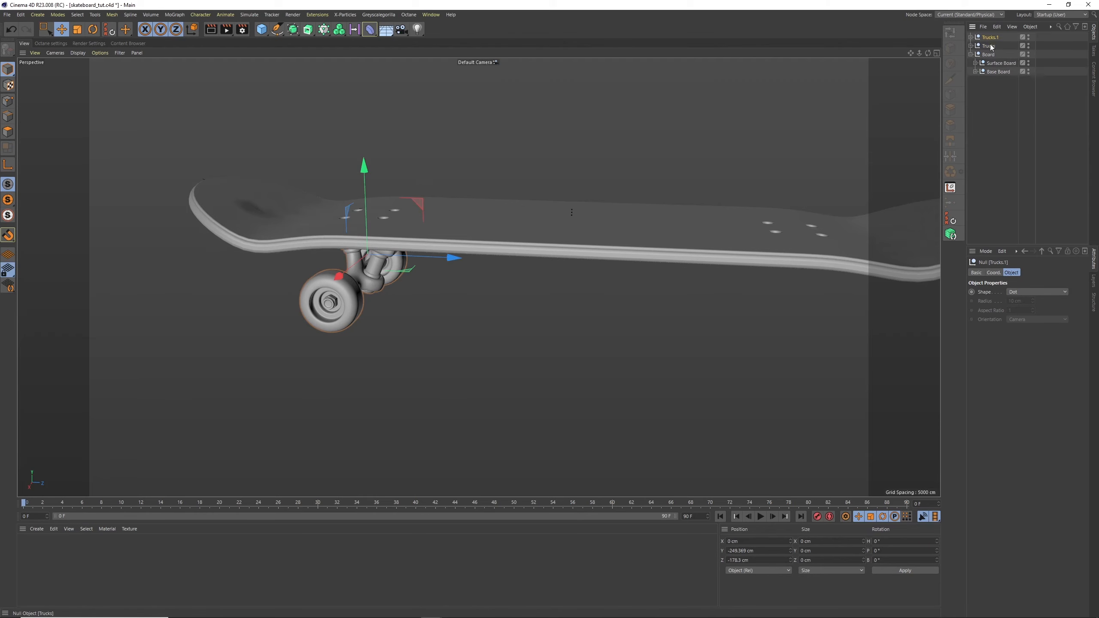
Rename the original truck group as Trucks Back and its copy as Trucks Front
double_click(994, 47)
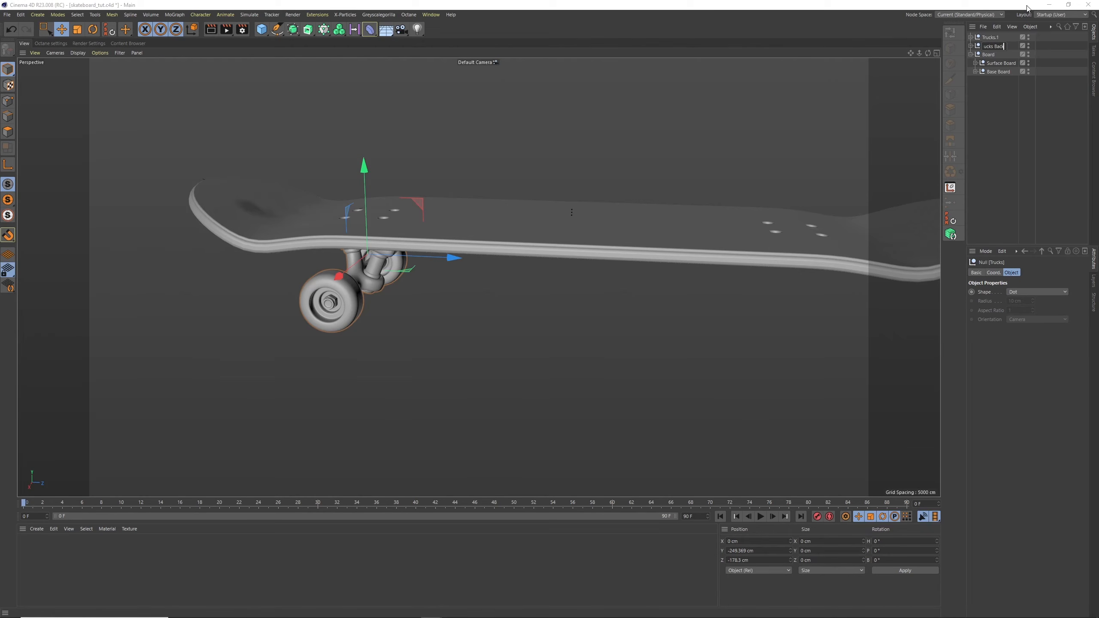
key("Return")
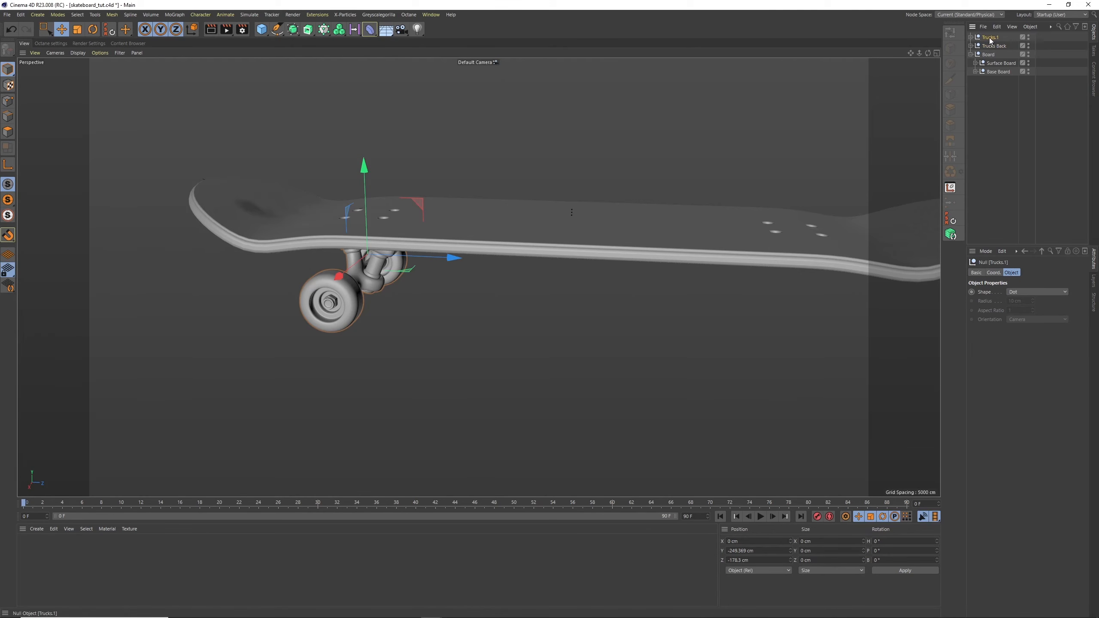
double_click(990, 38)
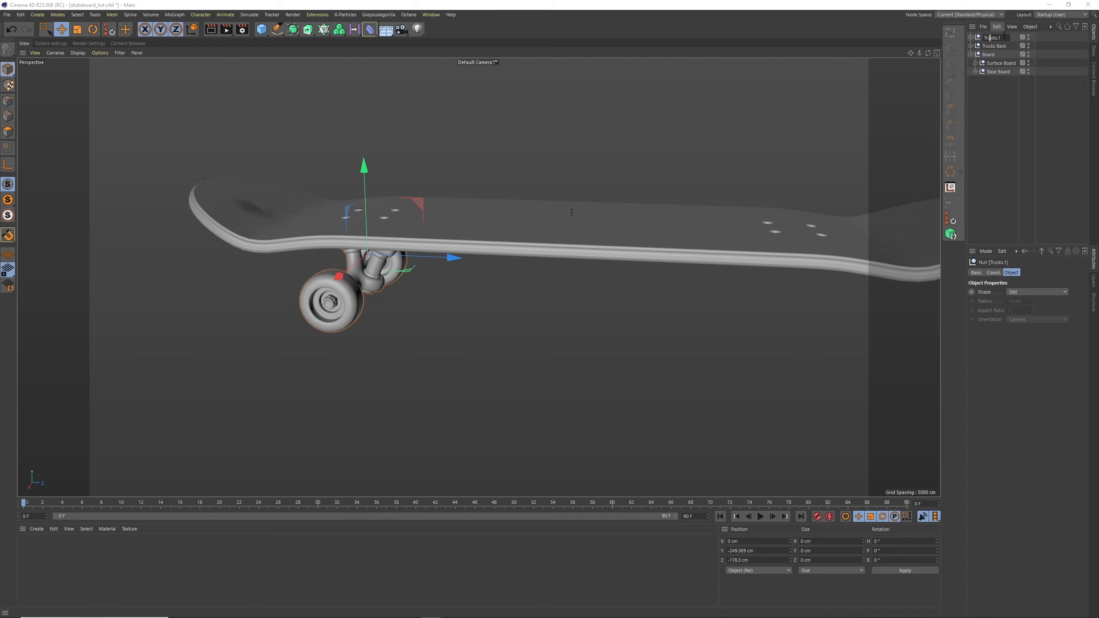
type("Trucks Front")
key("Return")
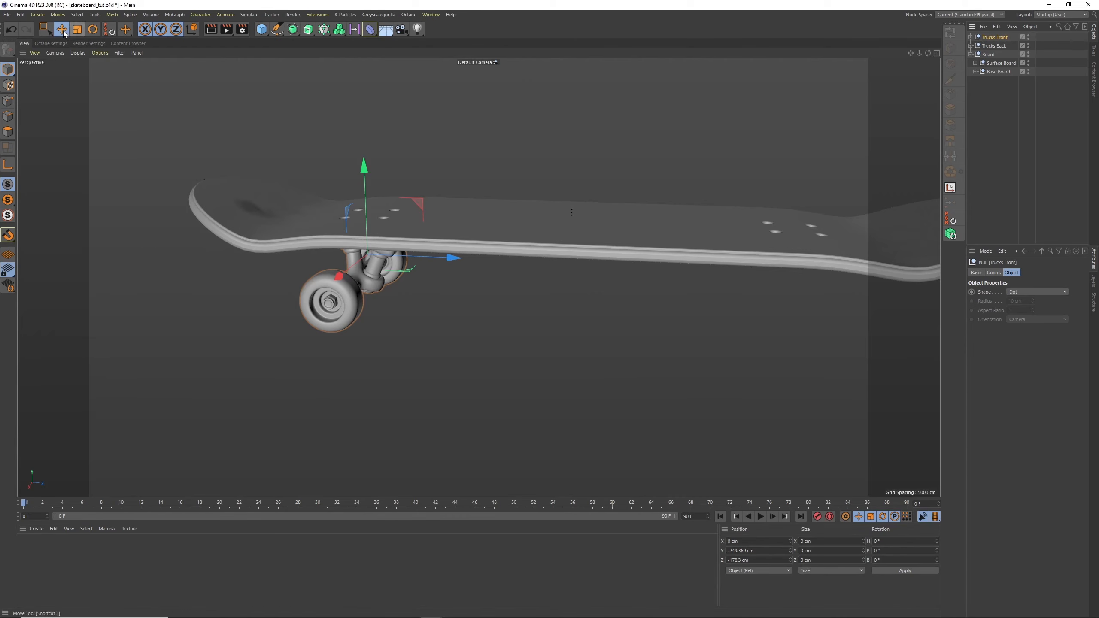
Move the Trucks Front group along the deck towards its opposite end, to about Z 36 cm
left_click_drag(431, 265, 682, 275)
middle_click_drag(688, 206, 535, 194, "alt")
left_click_drag(535, 216, 470, 192, "alt")
Try to rotate the Trucks Front group around its vertical axis to face the opposite way
left_click(92, 30)
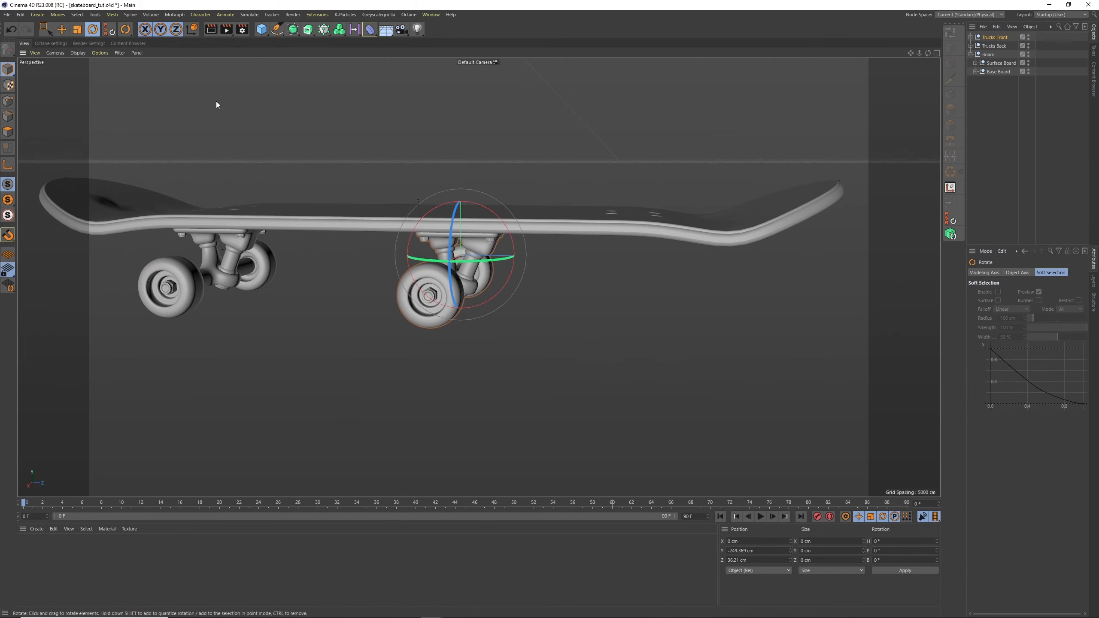
left_click_drag(419, 258, 616, 216)
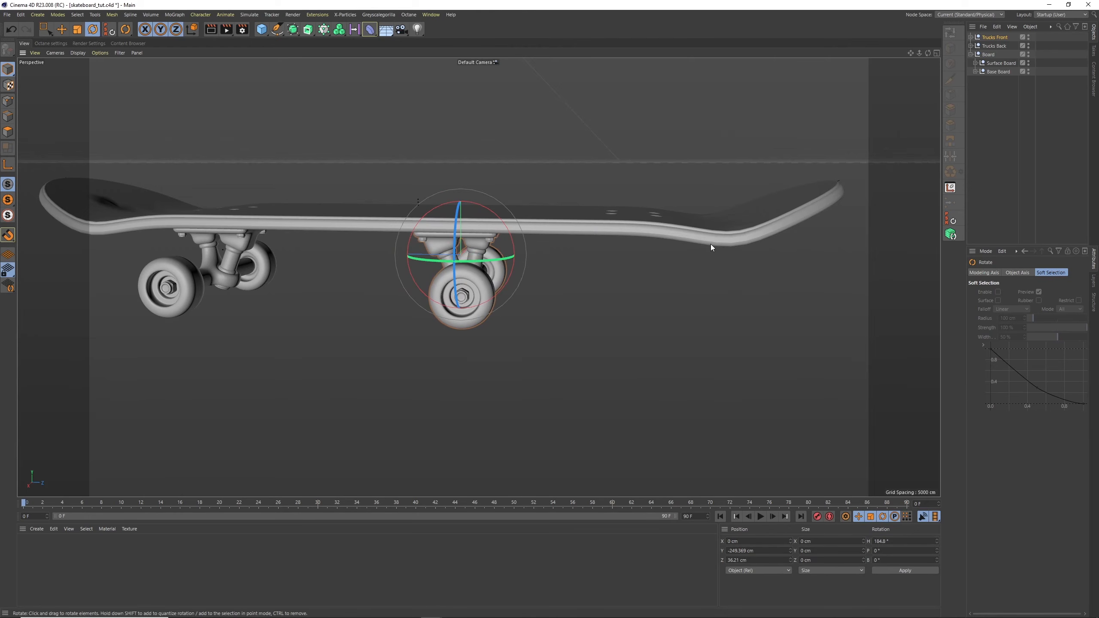
key("ctrl+z")
Mirror the Trucks Front group along the deck's length by setting its Z scale to -1
left_click(994, 38)
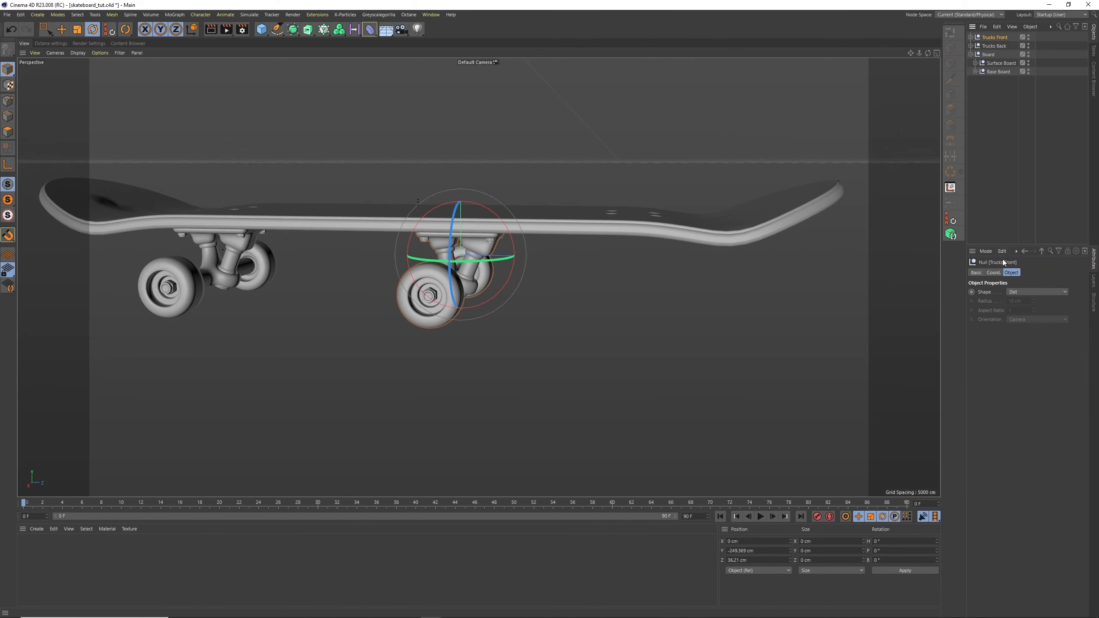
left_click(993, 273)
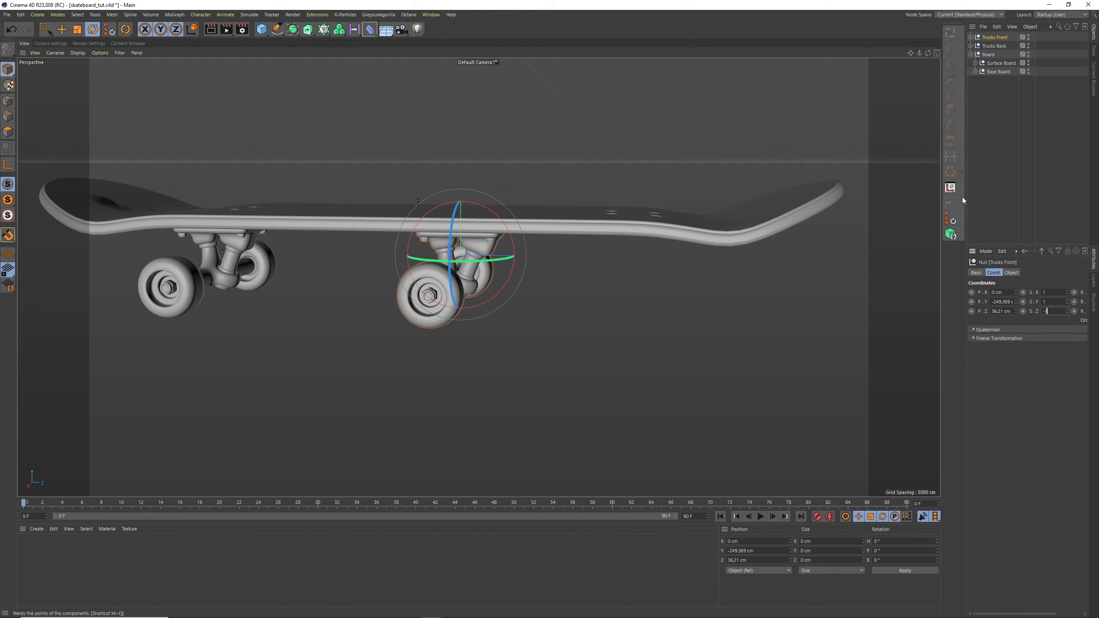
type("-")
key("Return")
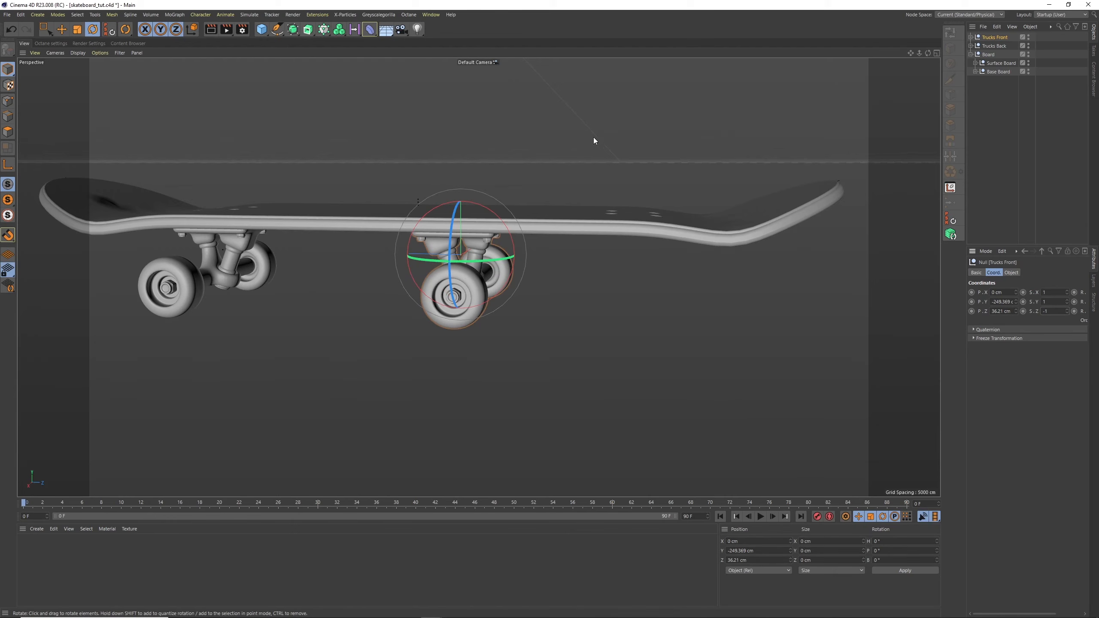
Move the Trucks Front group along Z to the blueprint's front truck position in the side view, at about 175 cm
key("e")
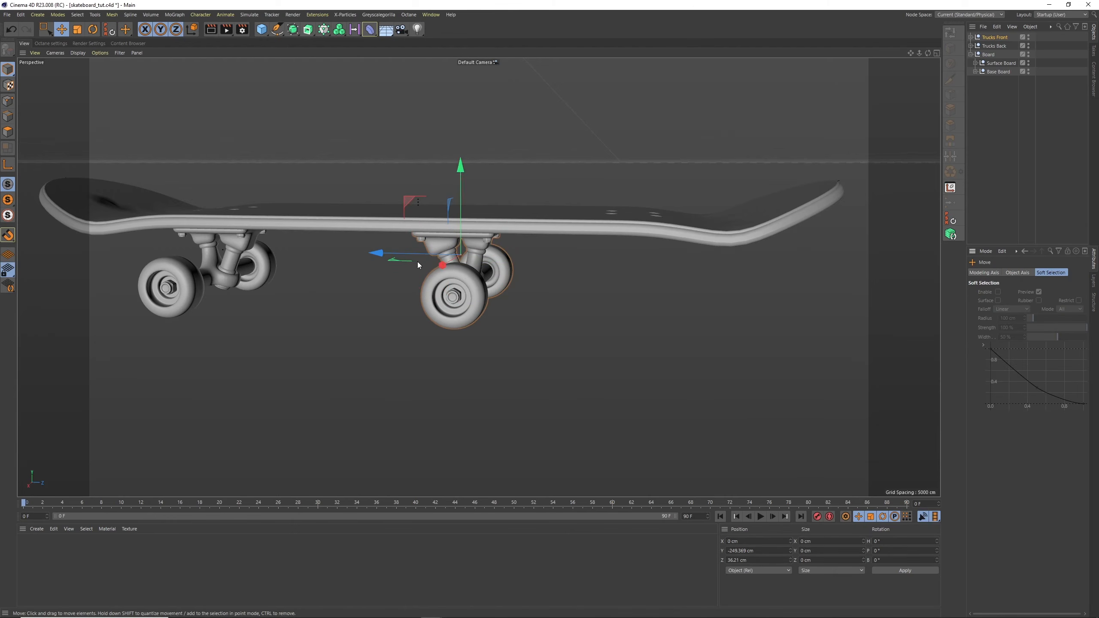
left_click_drag(417, 261, 503, 267)
middle_click(879, 109)
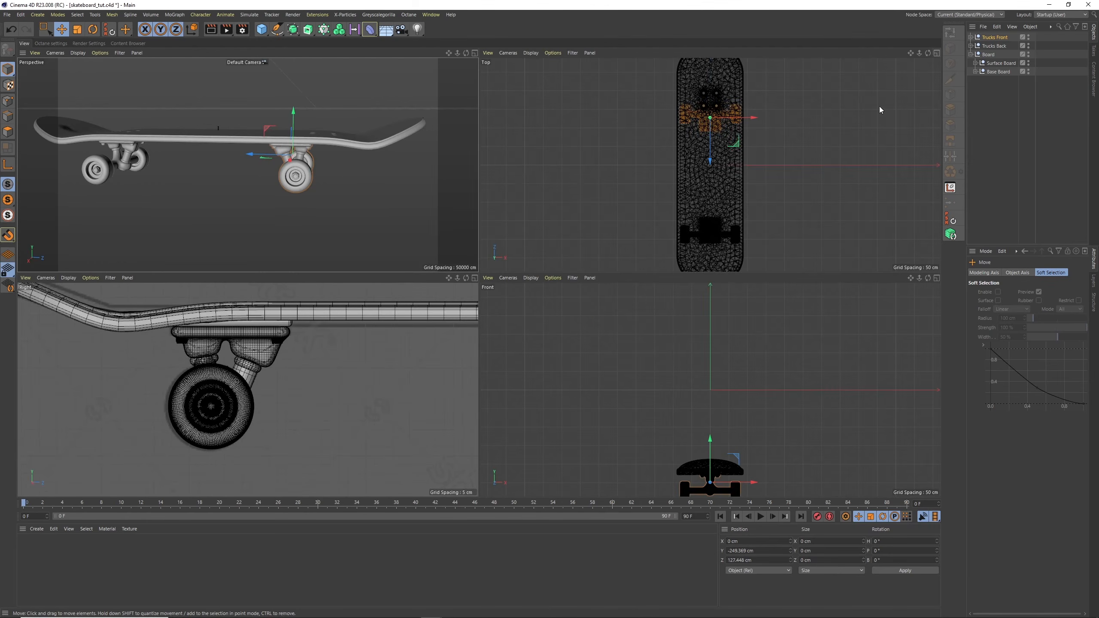
left_click(474, 278)
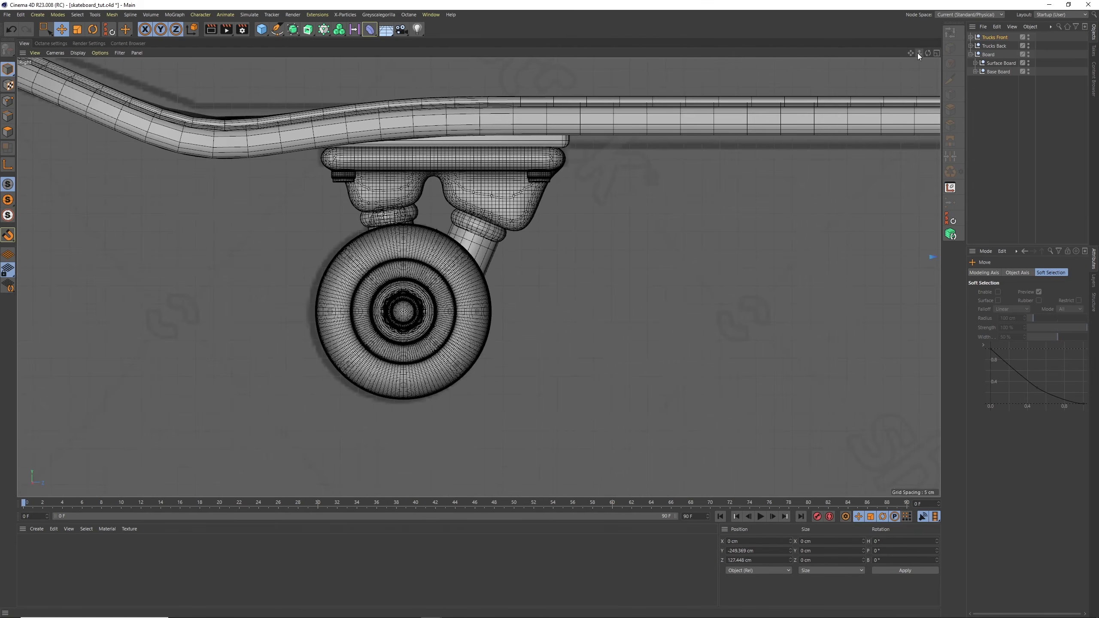
left_click_drag(918, 53, 867, 98)
middle_click_drag(673, 237, 556, 219, "alt")
mouse_move(553, 220)
right_mouse_down("alt")
mouse_move(595, 185)
mouse_move(542, 226)
right_mouse_up("alt")
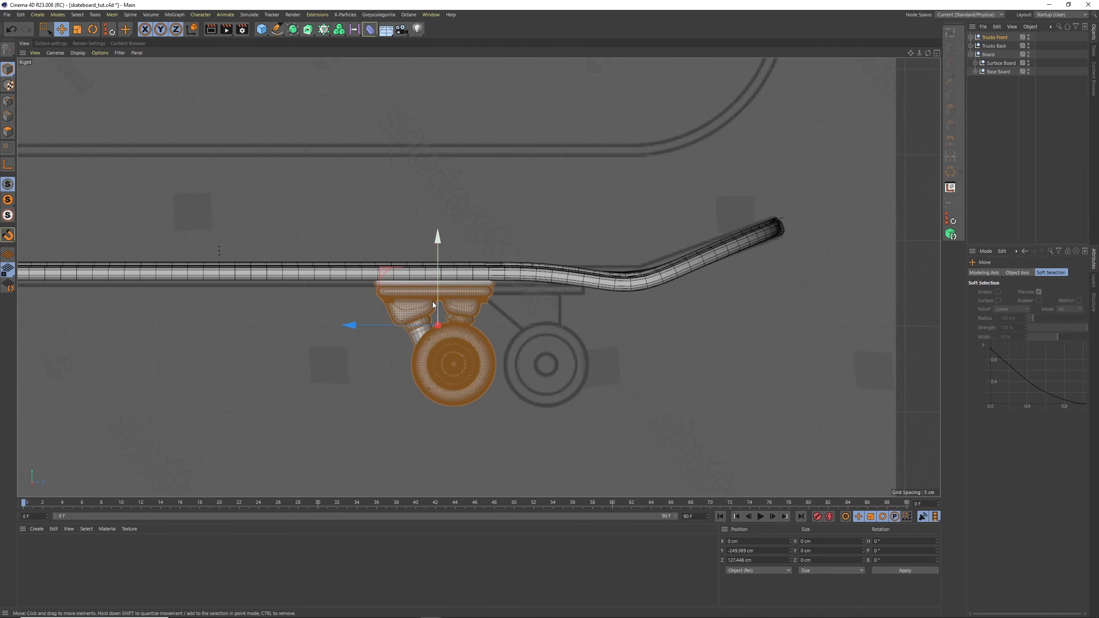
left_click_drag(381, 326, 462, 337)
Switch the side view to a see-through line display and compare both trucks and bolts with the blueprint
right_click_drag(677, 216, 605, 261, "alt")
middle_click_drag(605, 261, 579, 306, "alt")
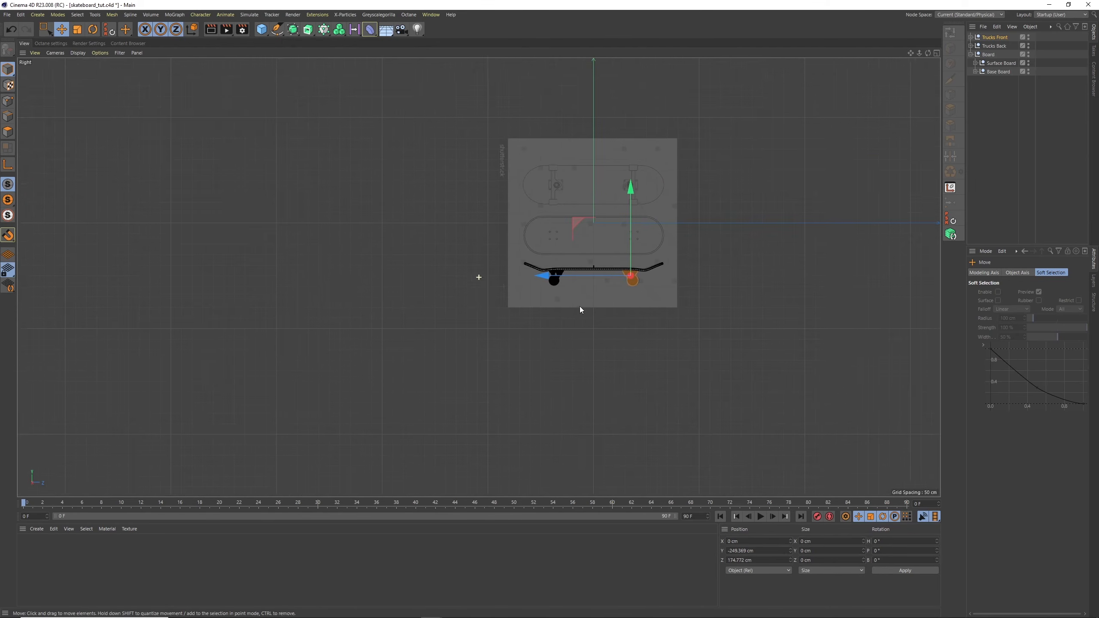
right_click_drag(605, 243, 647, 204, "alt")
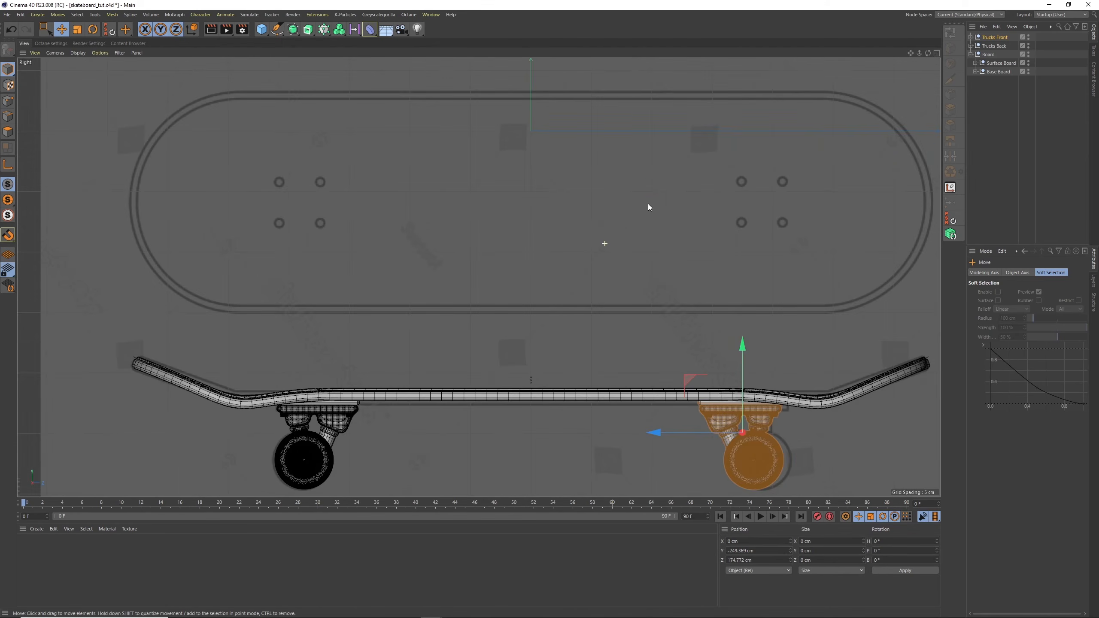
left_click(78, 53)
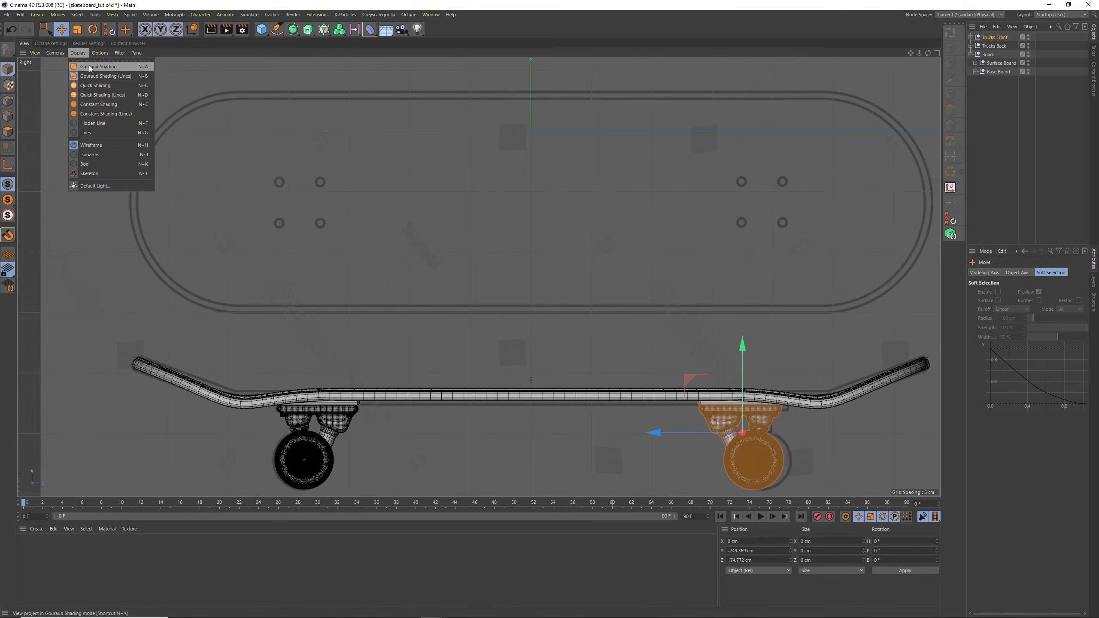
left_click(112, 124)
scroll(729, 346, "up", 4)
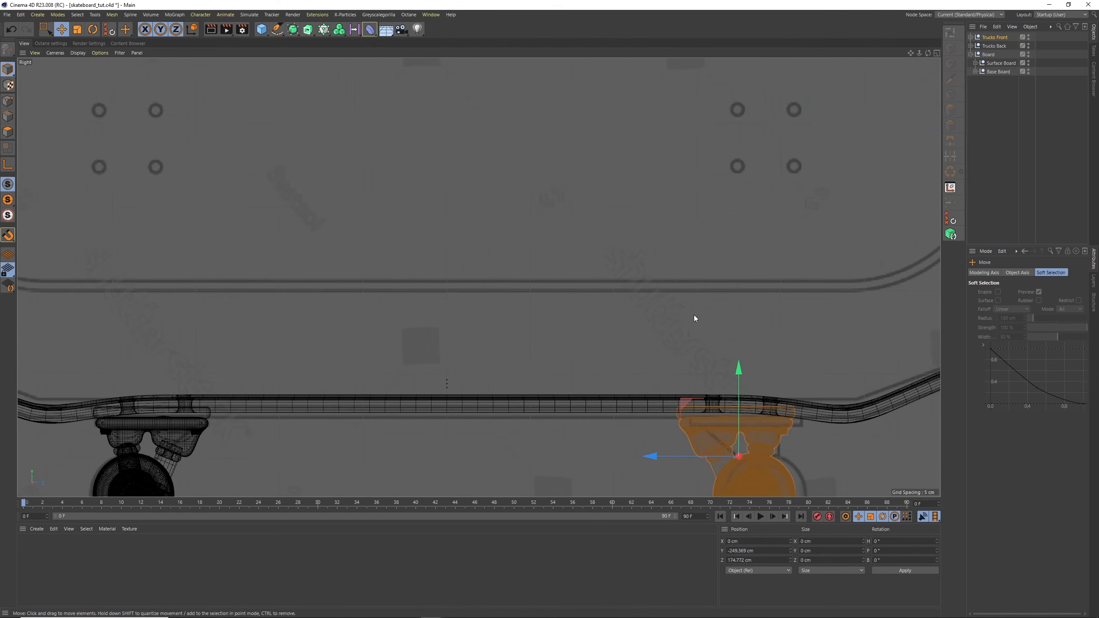
scroll(690, 333, "down", 5)
scroll(697, 349, "up", 5)
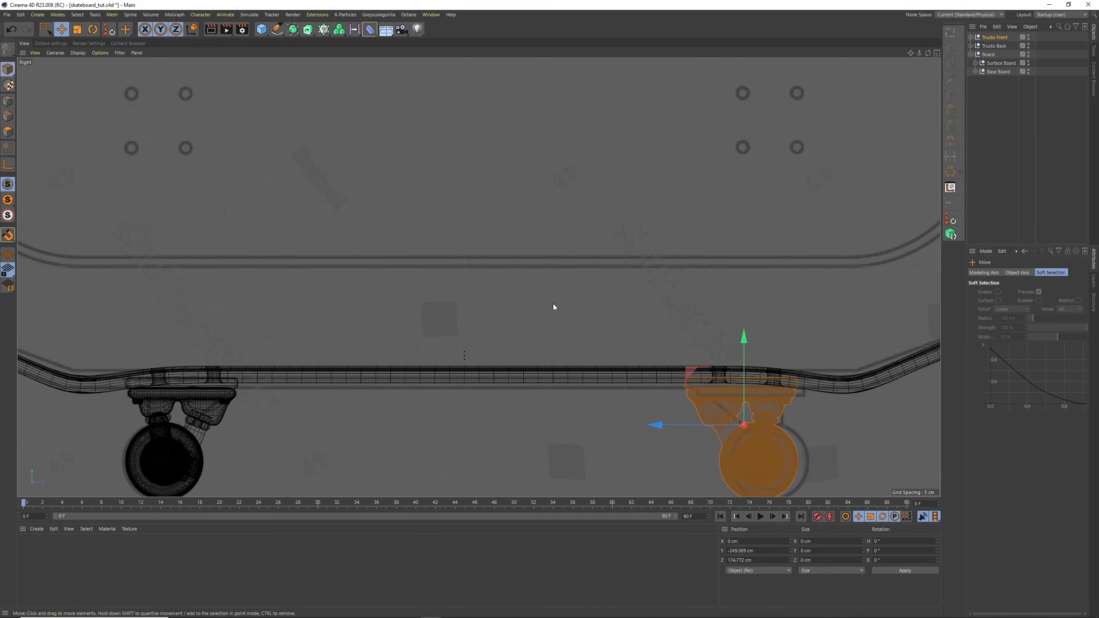
Deselect everything and examine the assembled skateboard and the deck's bolt holes in the perspective view
left_click(996, 160)
left_click(936, 54)
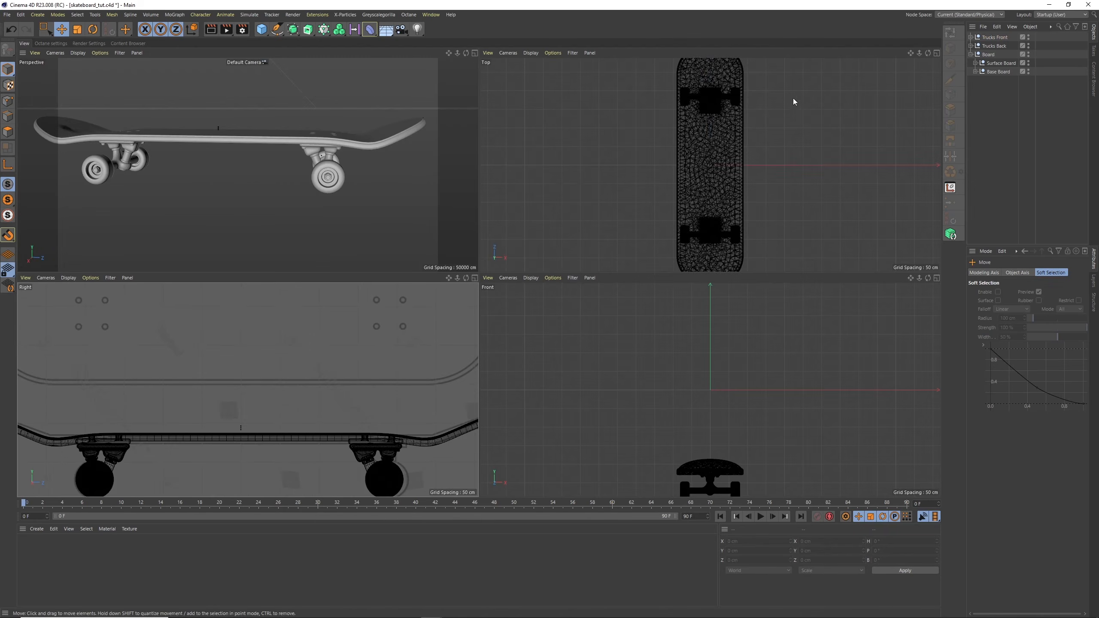
left_click(474, 53)
left_click_drag(612, 204, 702, 221, "alt")
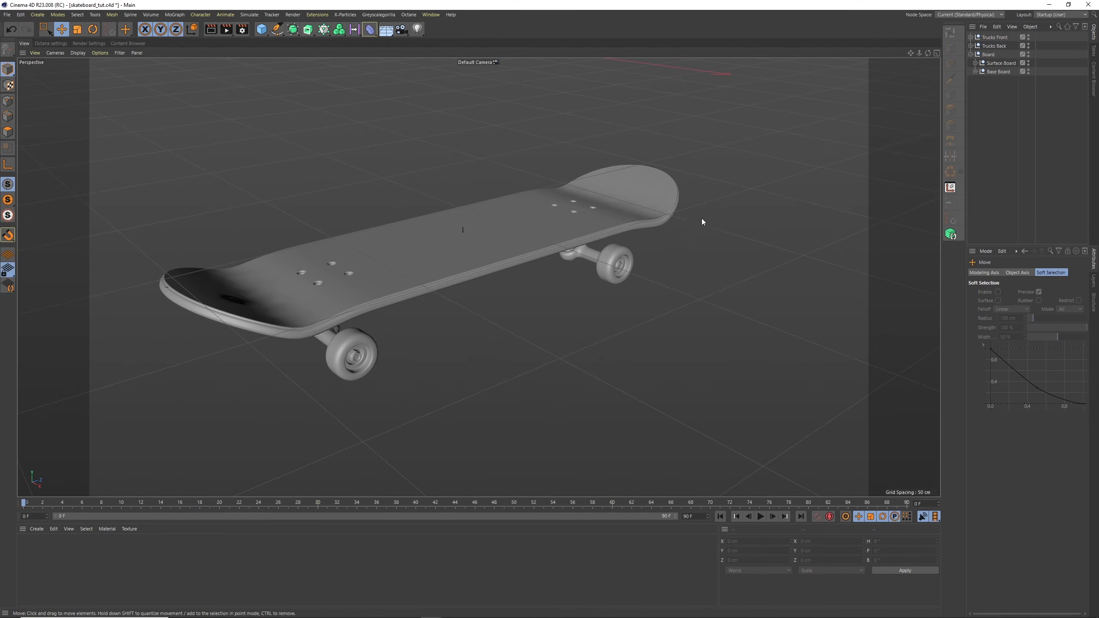
right_click_drag(481, 208, 523, 185, "alt")
left_click_drag(554, 189, 478, 277, "alt")
middle_click_drag(479, 277, 662, 155, "alt")
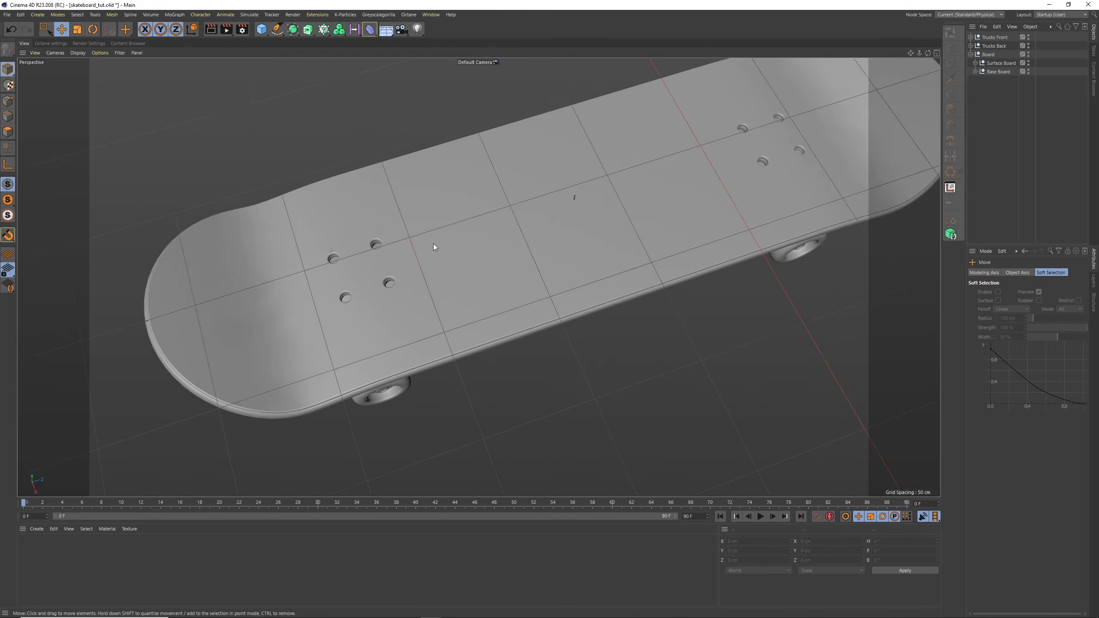
right_click_drag(378, 260, 421, 229, "alt")
left_click_drag(399, 267, 407, 230, "alt")
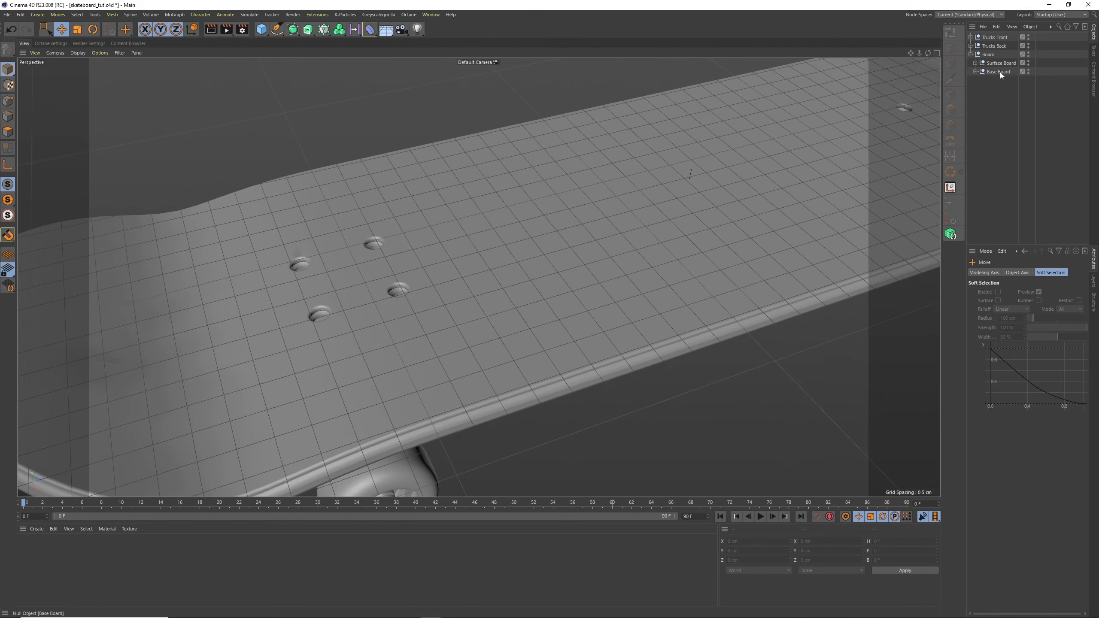
Collapse the Board group and inspect one of the deck's bolt holes up close
left_click(970, 55)
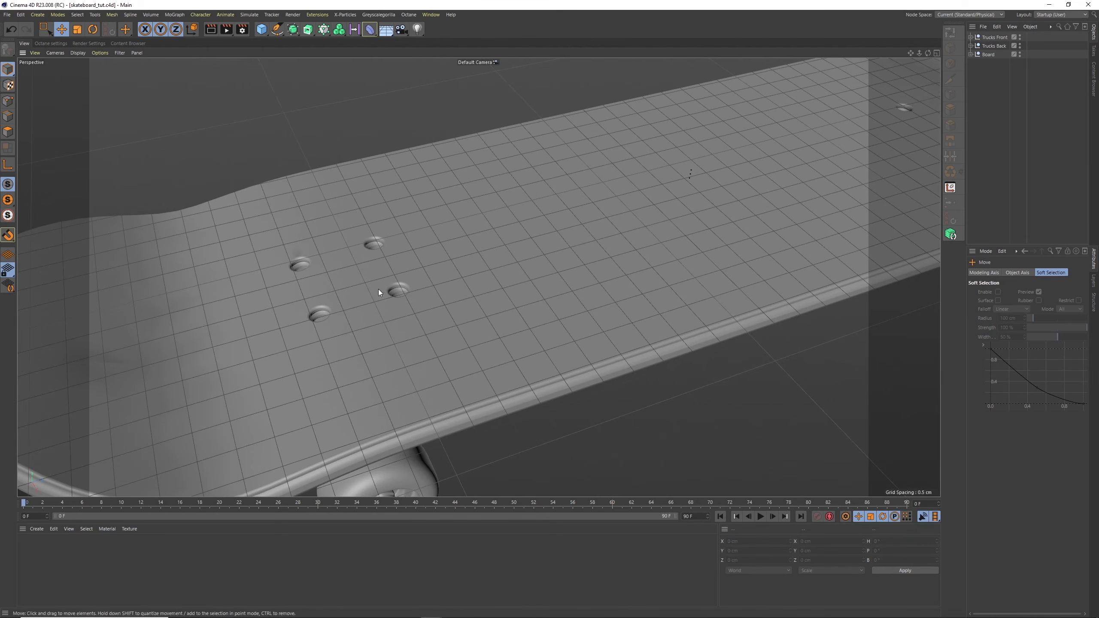
mouse_move(340, 305)
left_mouse_down("alt")
mouse_move(360, 289)
mouse_move(345, 310)
left_mouse_up("alt")
right_click_drag(312, 326, 448, 224, "alt")
mouse_move(407, 280)
left_mouse_down("alt")
mouse_move(407, 306)
mouse_move(392, 290)
left_mouse_up("alt")
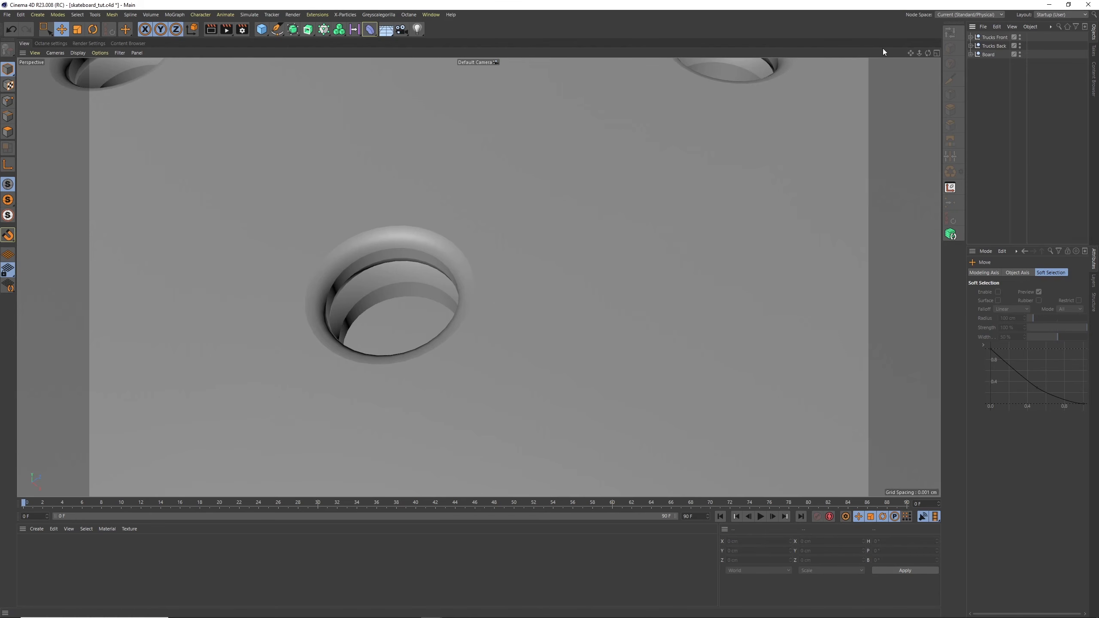
left_click_drag(919, 50, 463, 53)
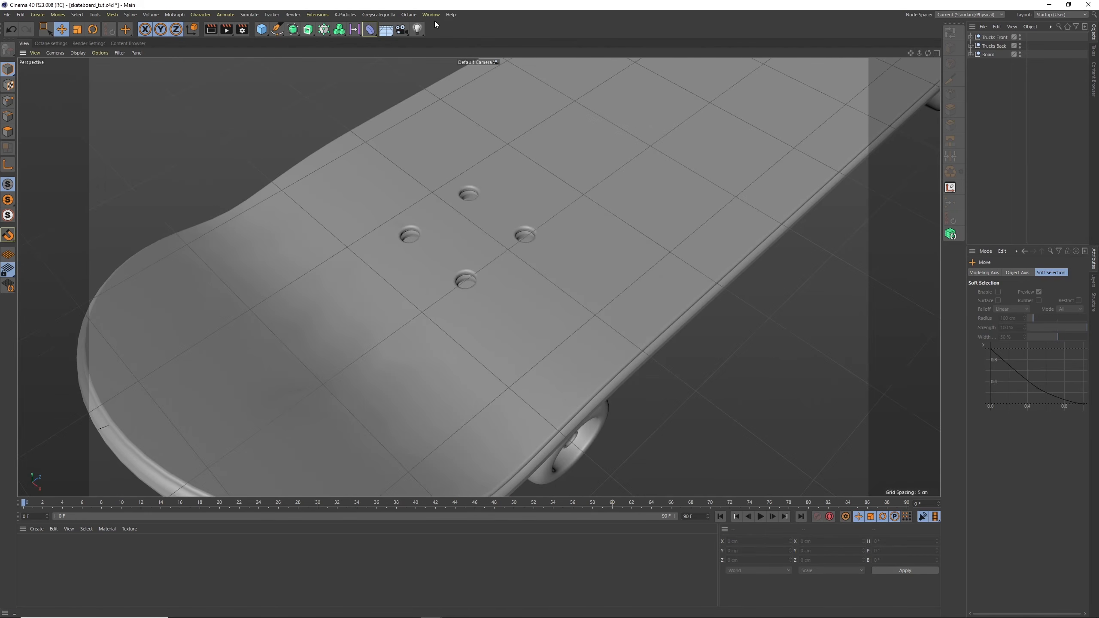
Add the Machine Screw - Flat 02 model from the content library's screw search results to the scene
left_click(431, 14)
left_click(458, 62)
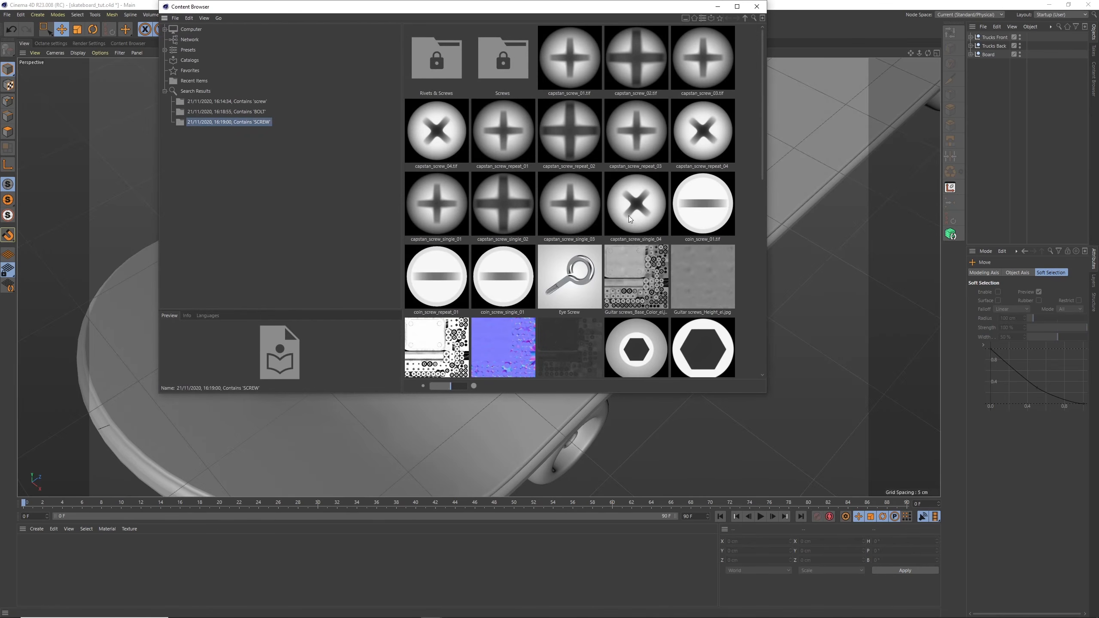
scroll(629, 219, "down", 5)
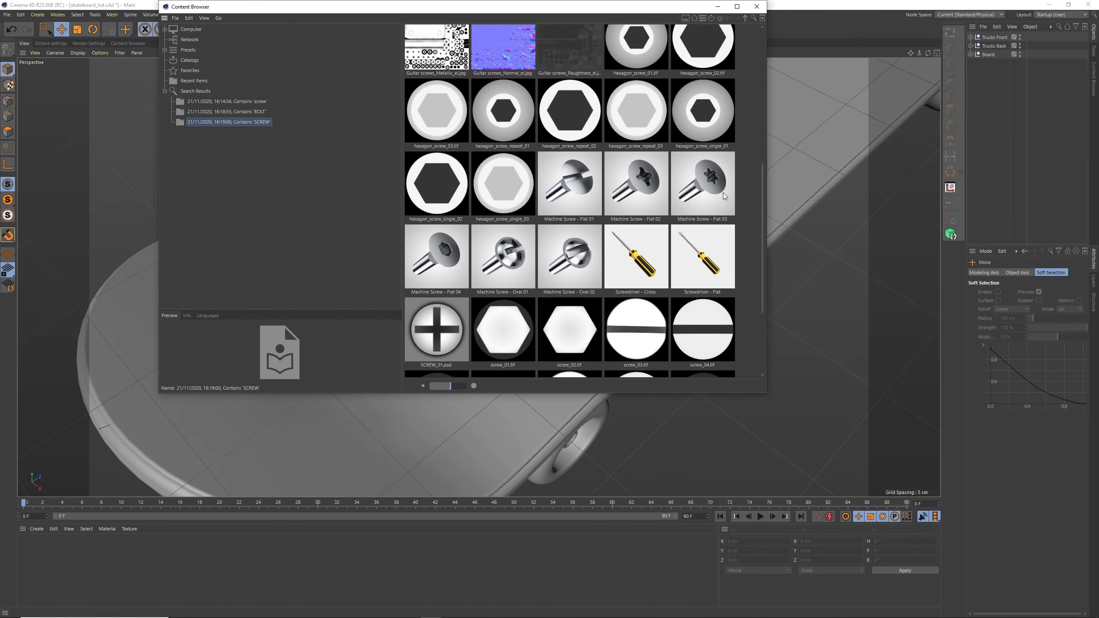
double_click(656, 185)
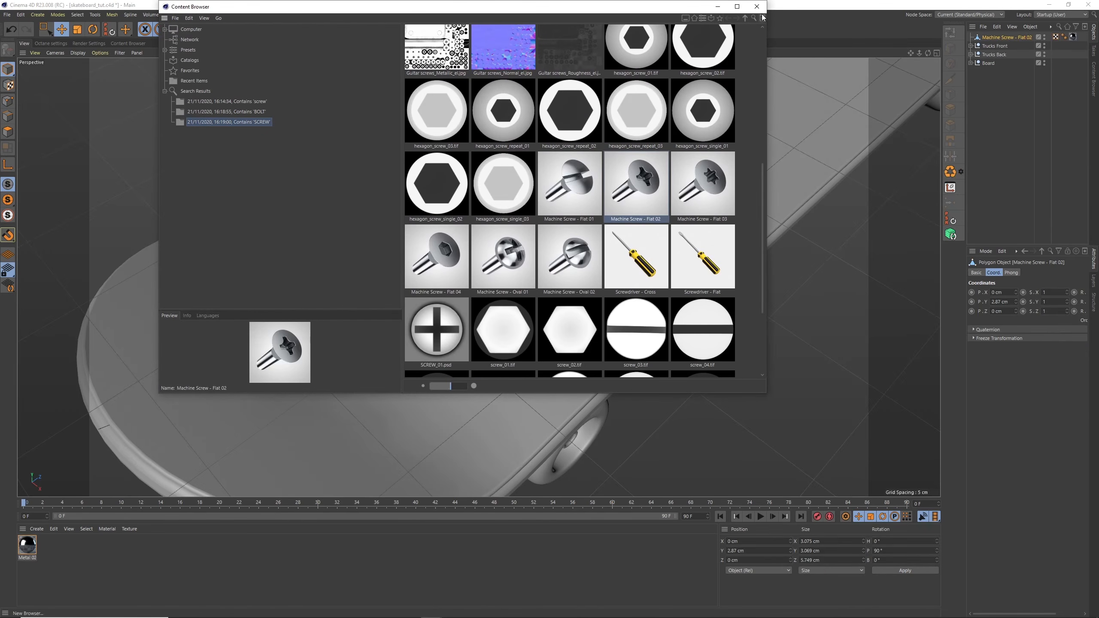
left_click(756, 7)
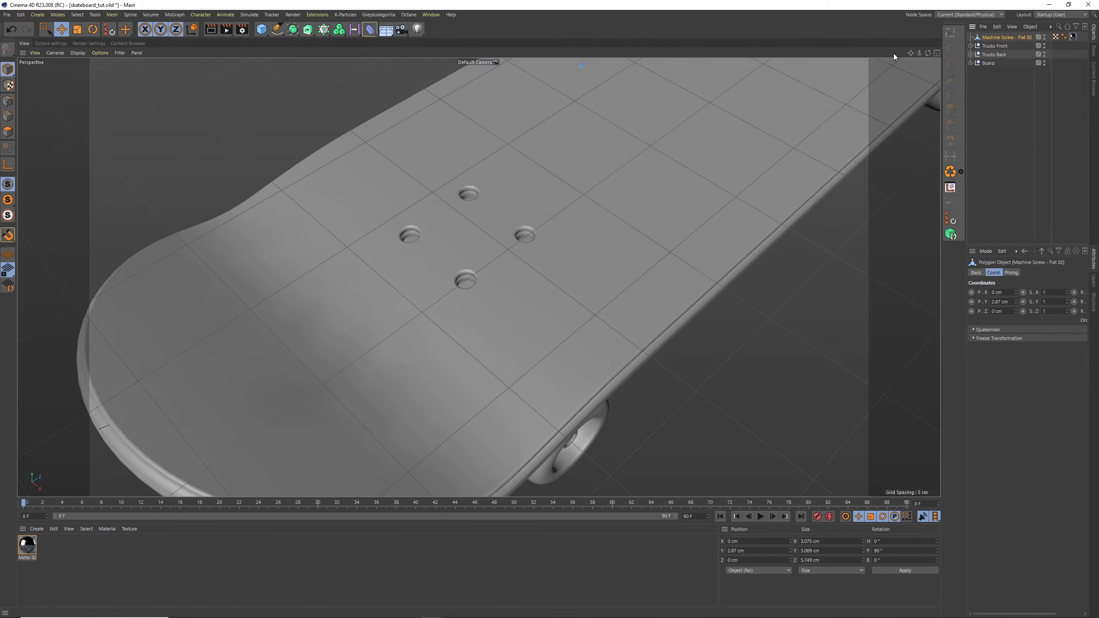
Delete the material tag from the imported screw
scroll(894, 71, "down", 7)
left_click(1073, 37)
key("Delete")
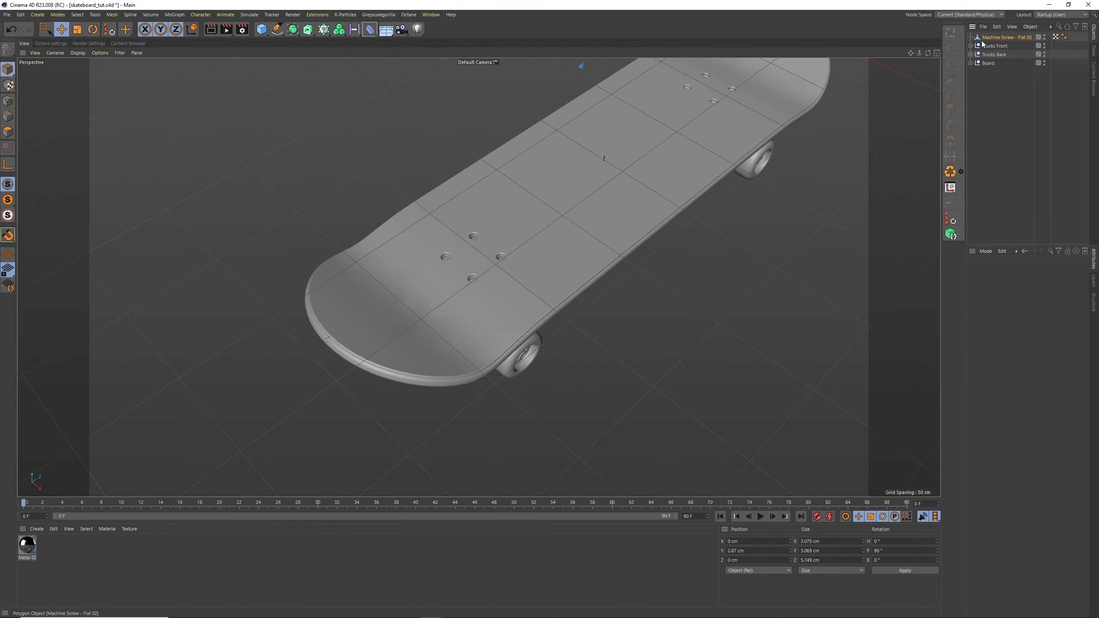
Move the screw to about X 77.7 cm, and in the side view place it above the front truck's inner bolt hole
left_click(984, 38)
left_click_drag(700, 136, 705, 216, "alt")
scroll(694, 160, "up", 10)
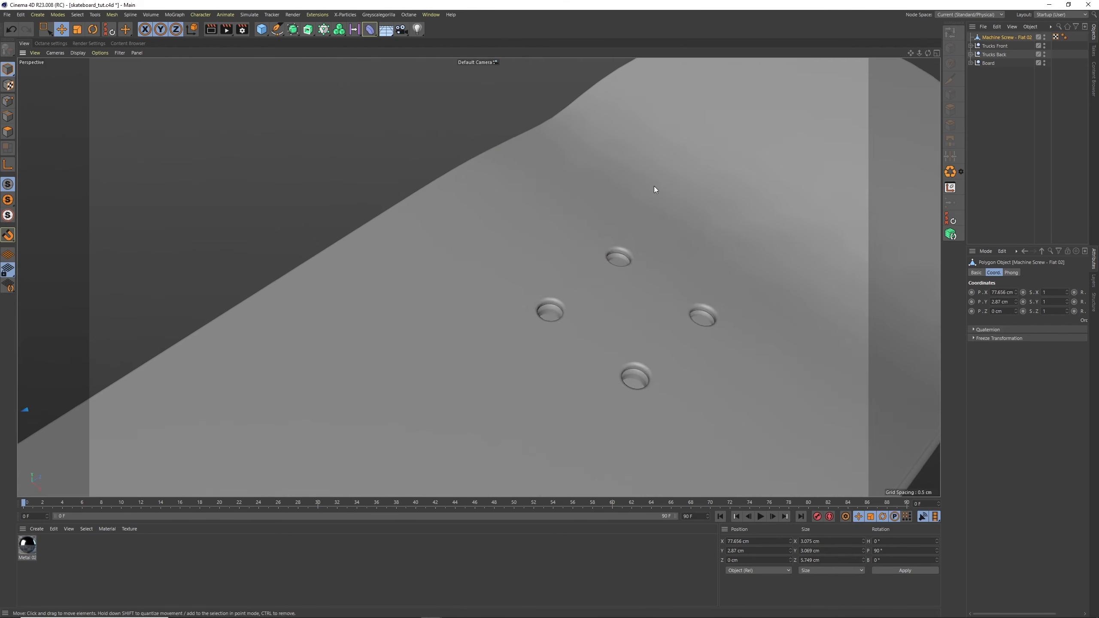
scroll(654, 186, "down", 10)
left_click(936, 53)
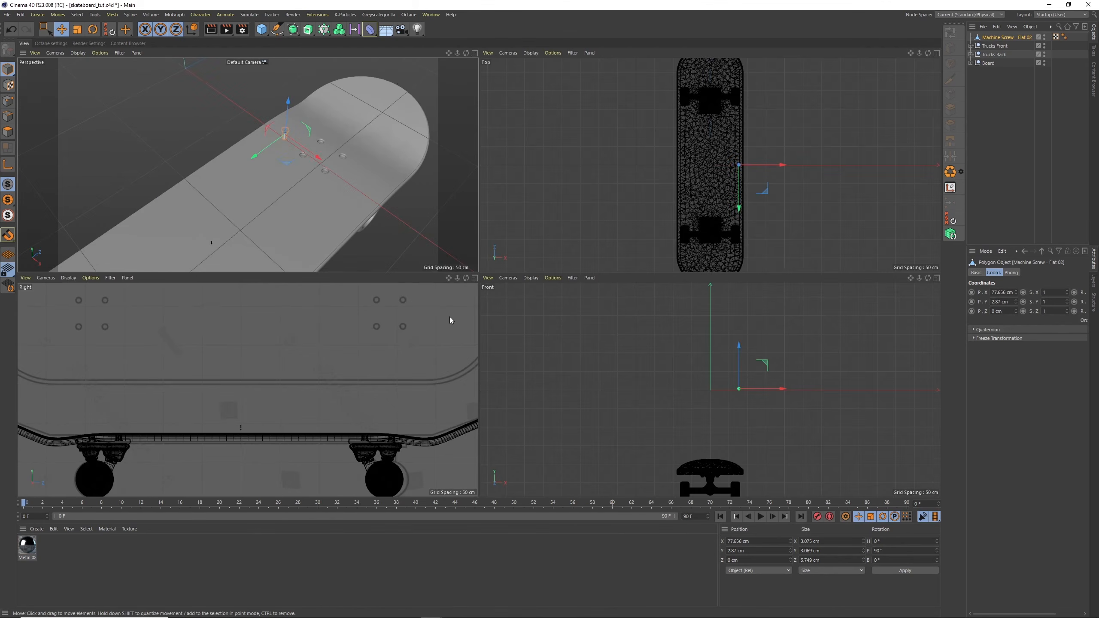
left_click(474, 278)
right_click_drag(701, 156, 618, 140, "alt")
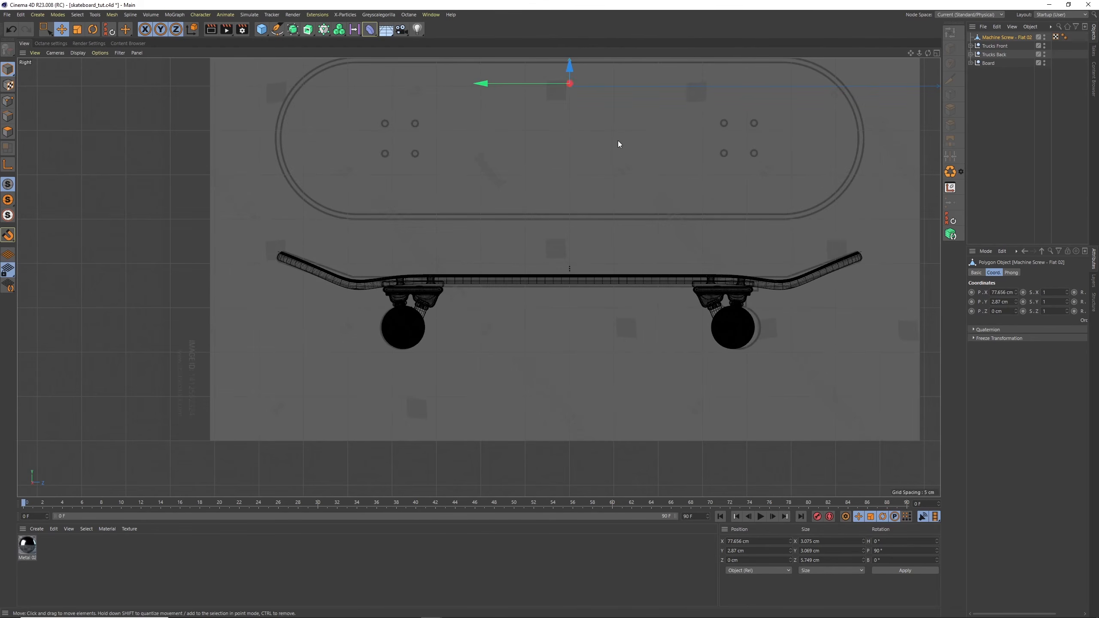
left_click_drag(618, 141, 745, 300)
scroll(759, 233, "up", 8)
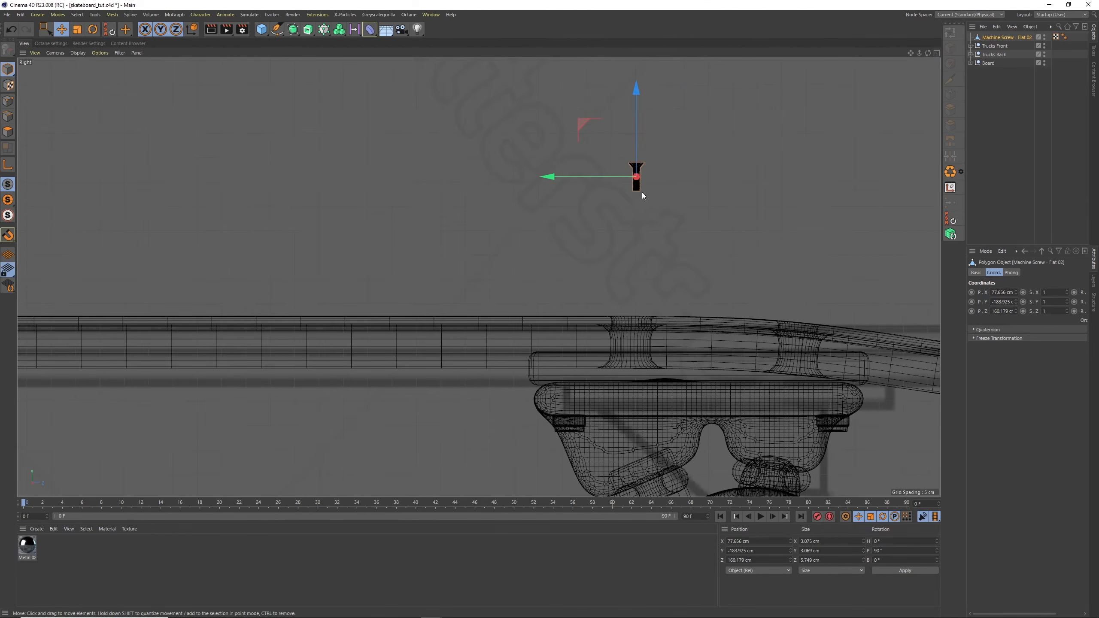
Scale the screw up to about 14.5 cm long and move it down into the front truck's inner bolt hole
left_click(78, 30)
left_click_drag(468, 126, 953, 36)
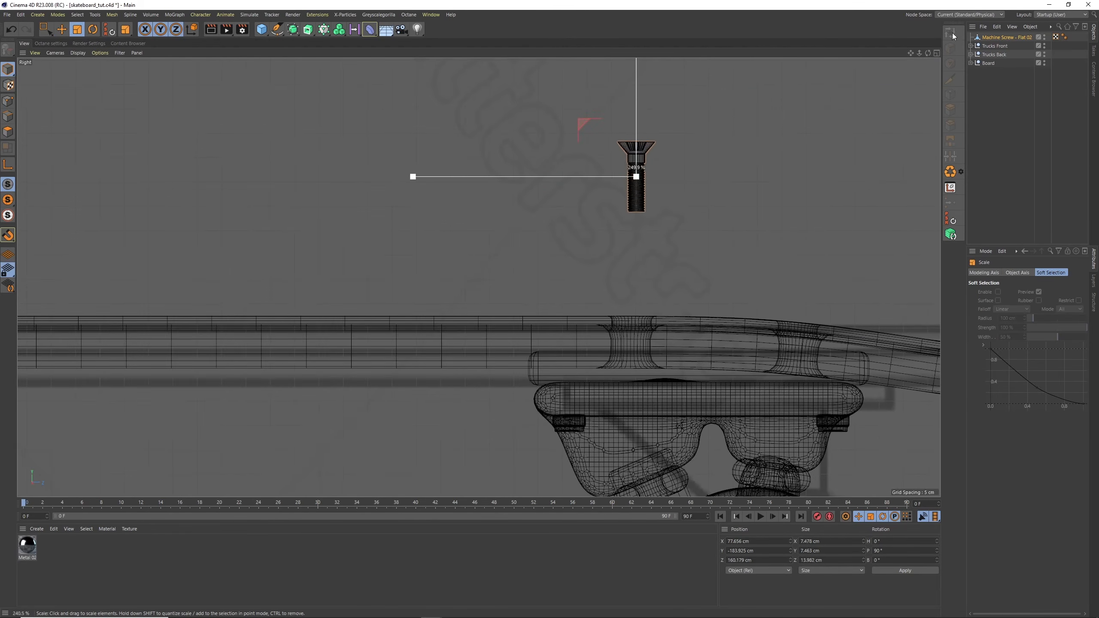
left_click(61, 29)
left_click_drag(513, 177, 515, 352)
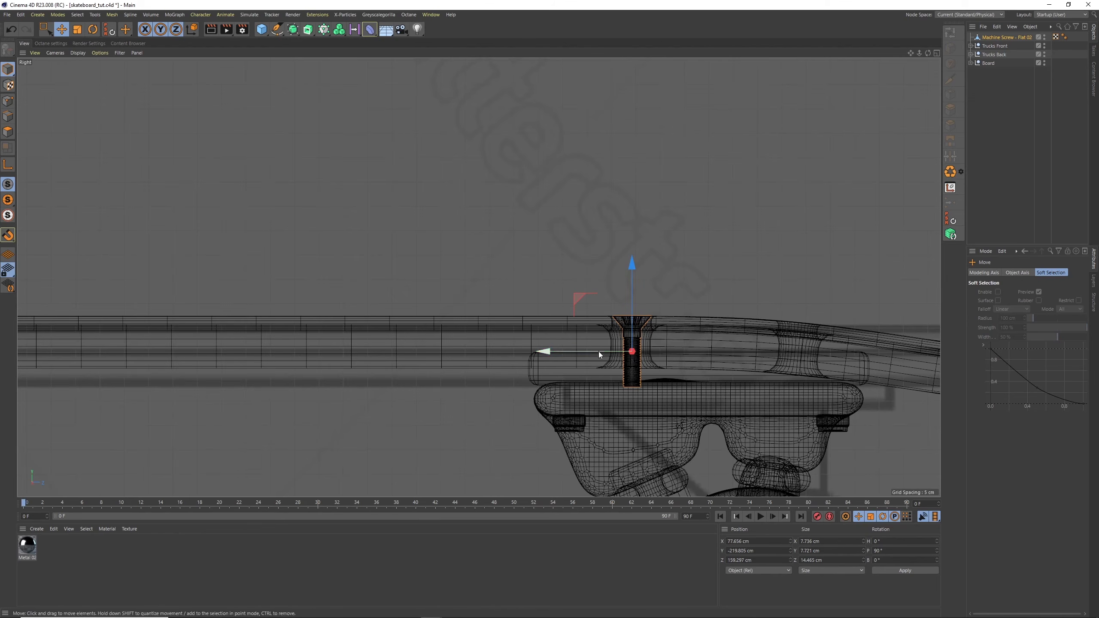
Enlarge the screw to about 18.9 cm long and lower it in the hole to about Y -224.1 cm
scroll(638, 327, "up", 3)
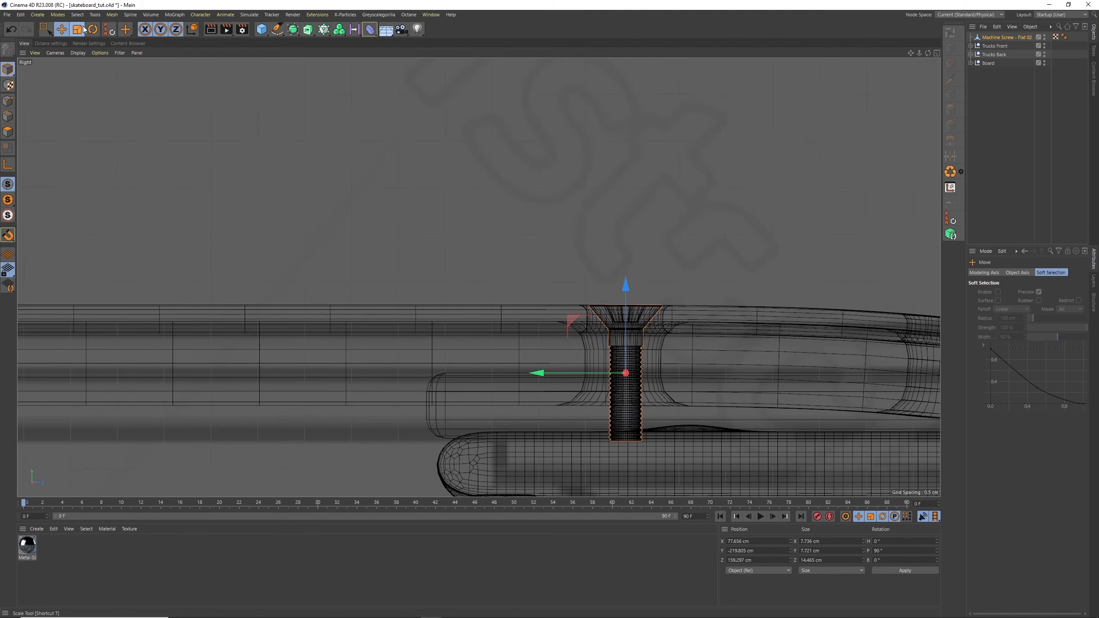
key("t")
left_click_drag(505, 227, 571, 199)
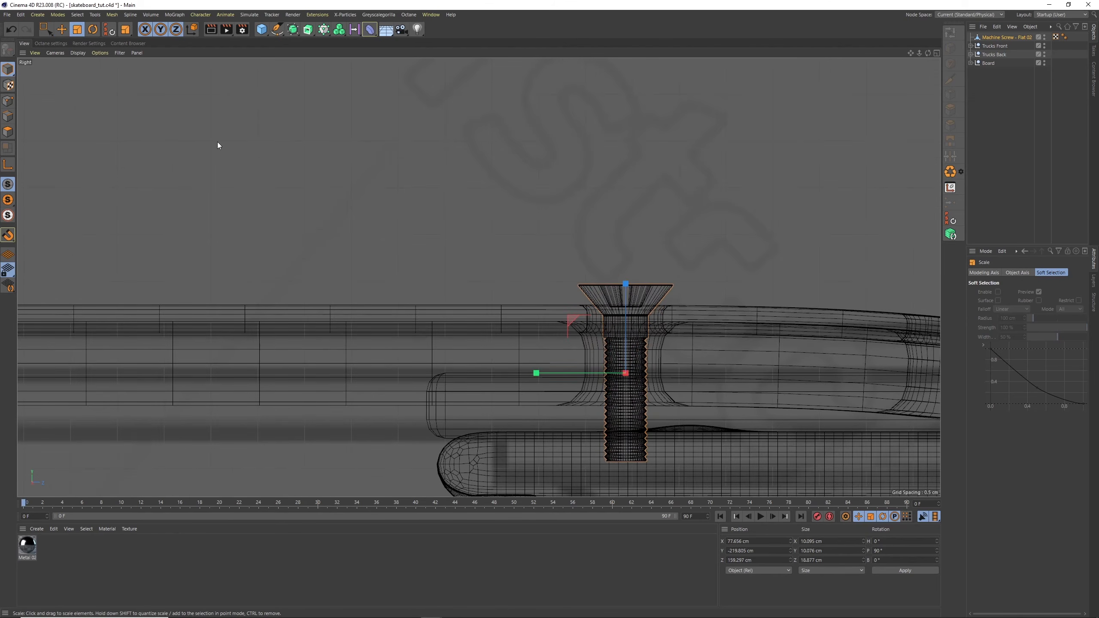
left_click(60, 29)
left_click_drag(493, 232, 524, 309)
scroll(660, 302, "down", 3)
scroll(662, 301, "down", 1)
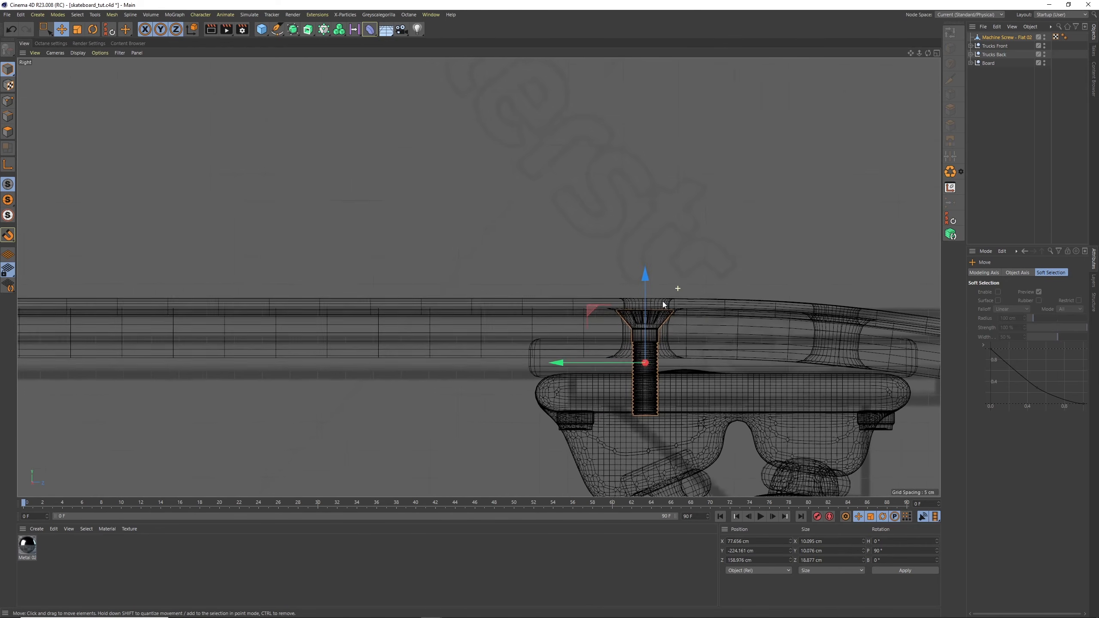
middle_click_drag(763, 289, 626, 290, "alt")
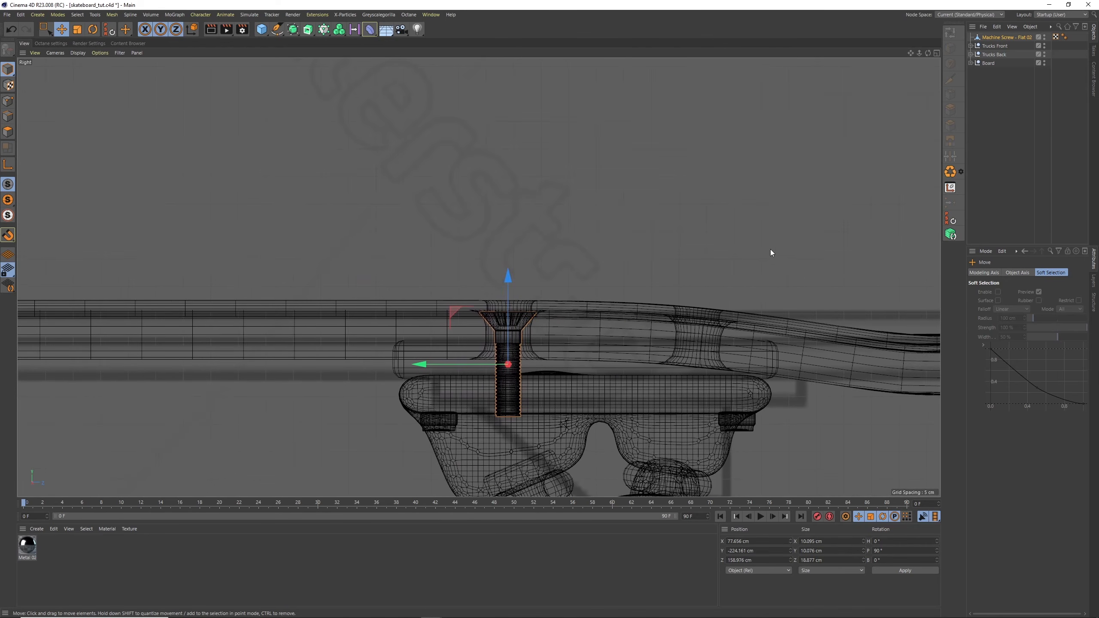
left_click_drag(508, 336, 509, 336)
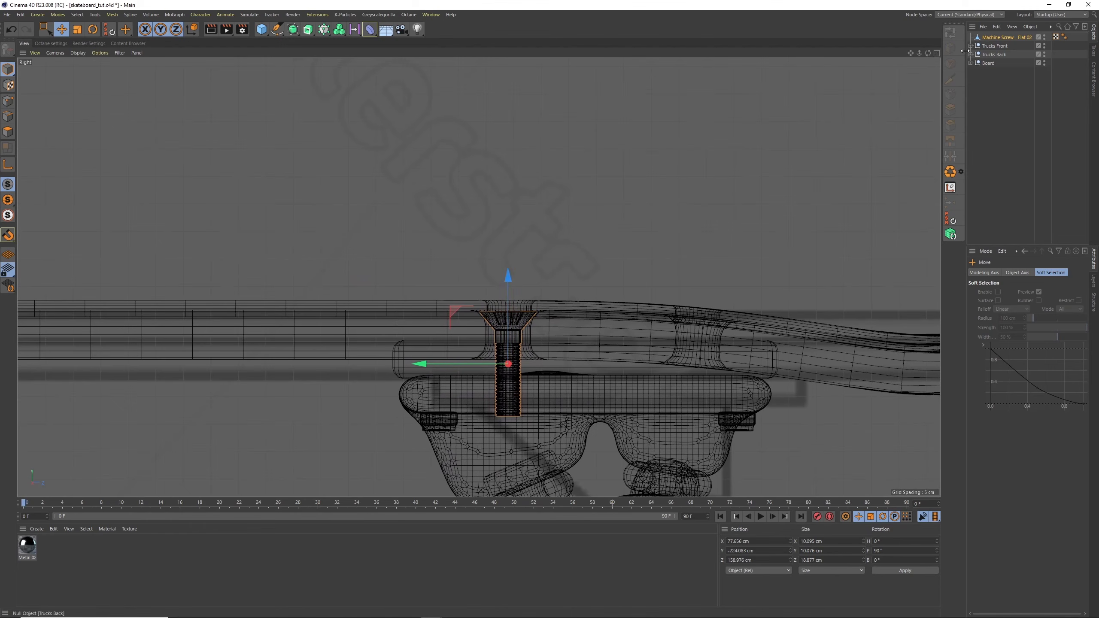
Duplicate the screw and move the copy along Z to the outer bolt hole, at about 193 cm
left_click(996, 37)
key("ctrl+c")
key("ctrl+v")
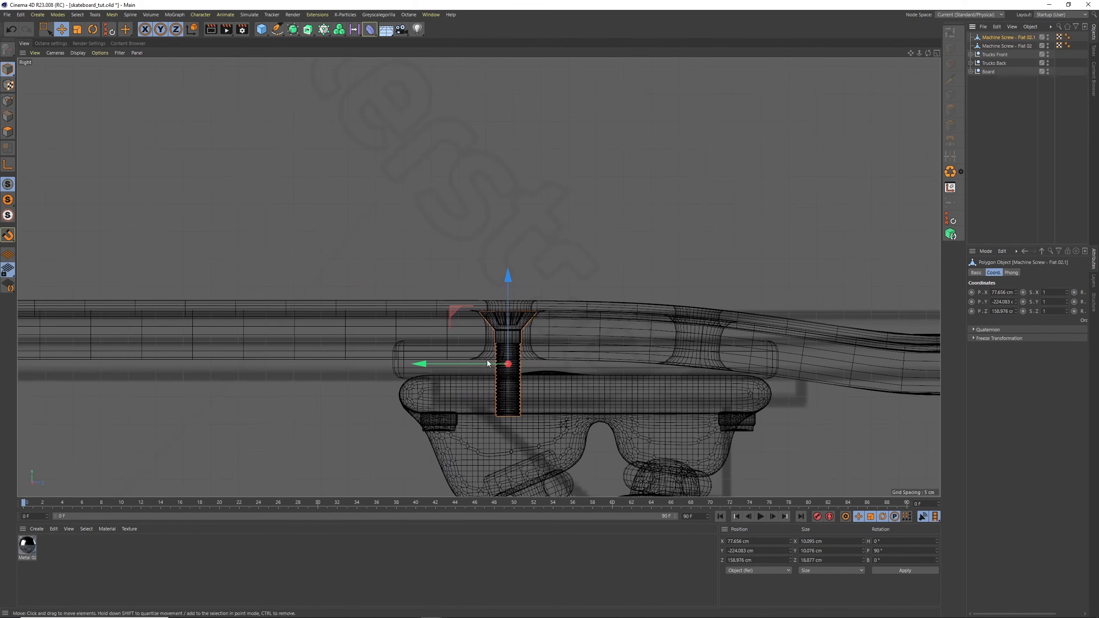
left_click_drag(488, 364, 666, 367)
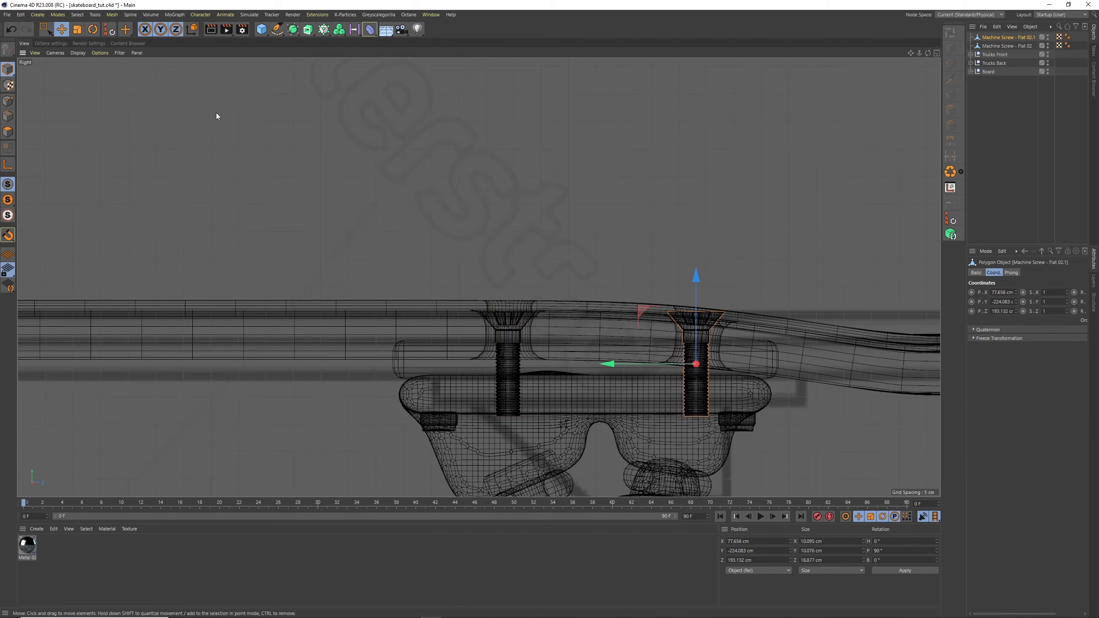
Tilt the copied screw to a pitch of about 84° to follow the deck's curve, and raise both screws level with the deck surface
key("r")
left_click_drag(732, 324, 736, 325)
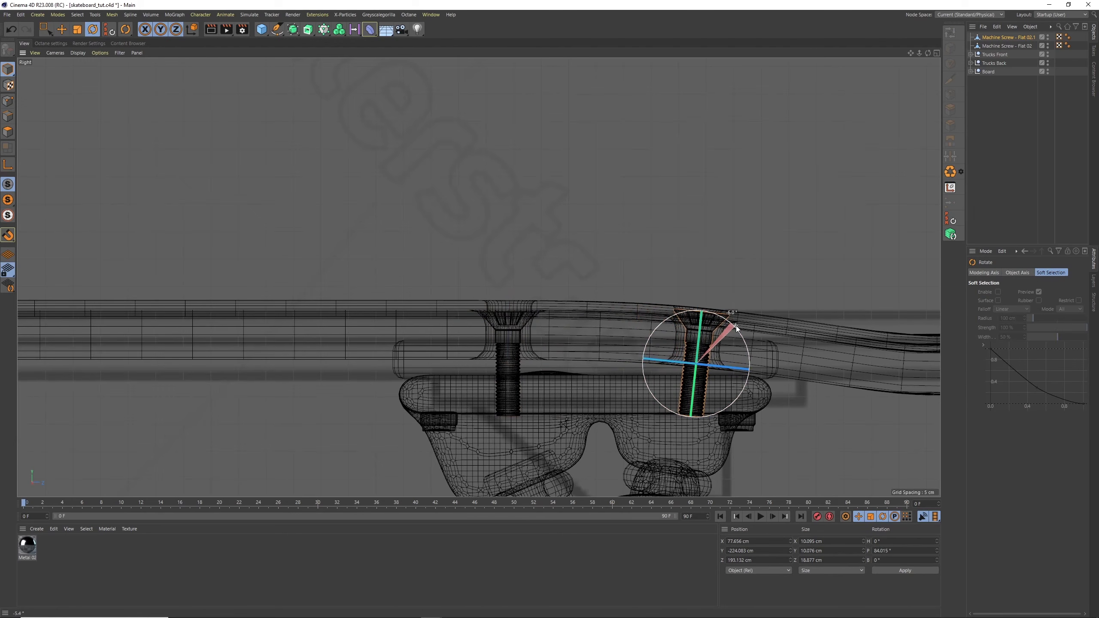
left_click(78, 30)
key("e")
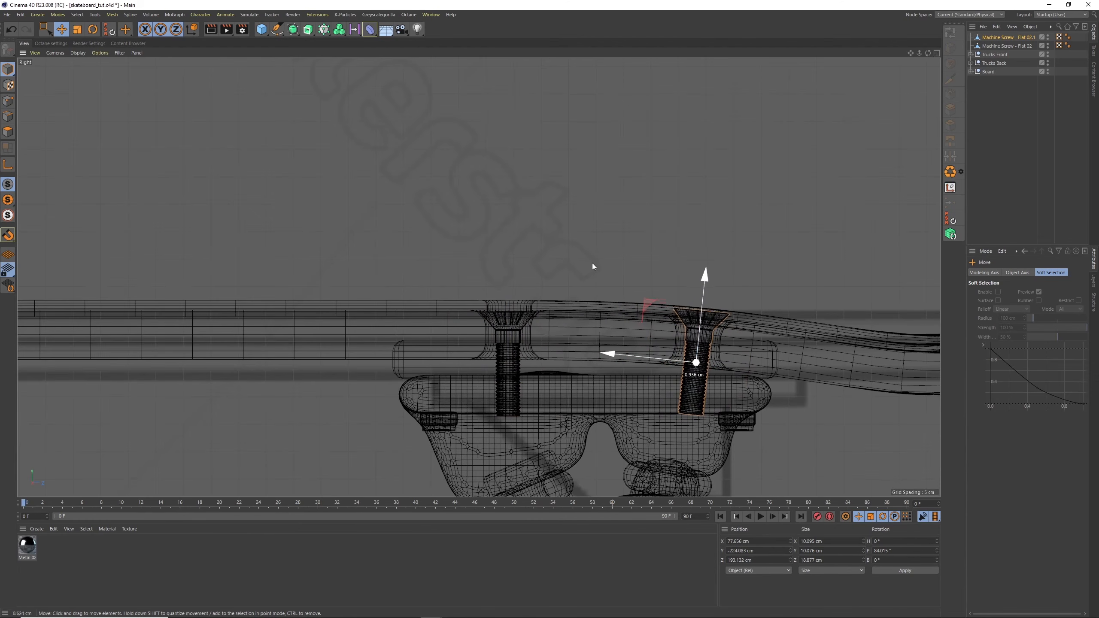
left_click_drag(592, 264, 591, 262)
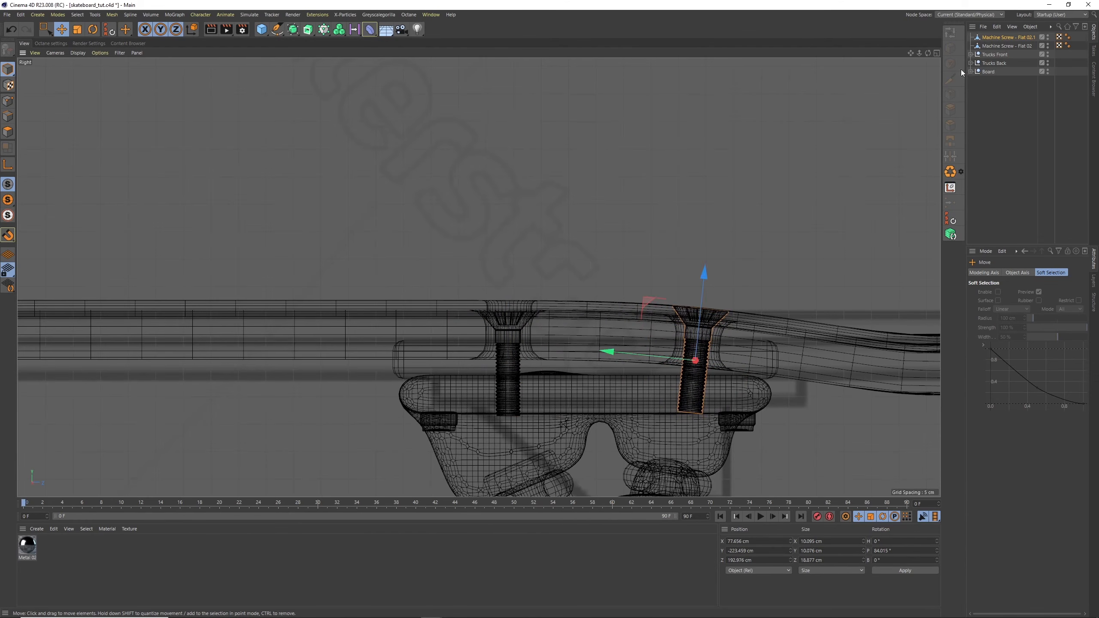
left_click(992, 44)
left_click_drag(515, 333, 472, 352)
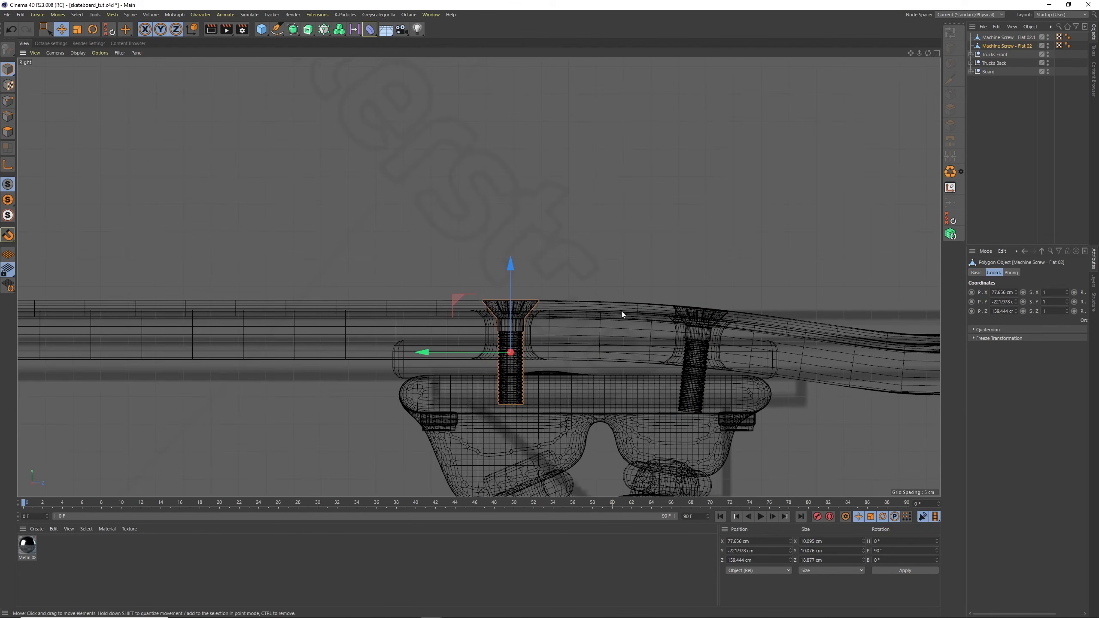
Select both screws and move them along X in the perspective view into one row of front bolt holes, at about -17.3 cm
left_click(936, 53)
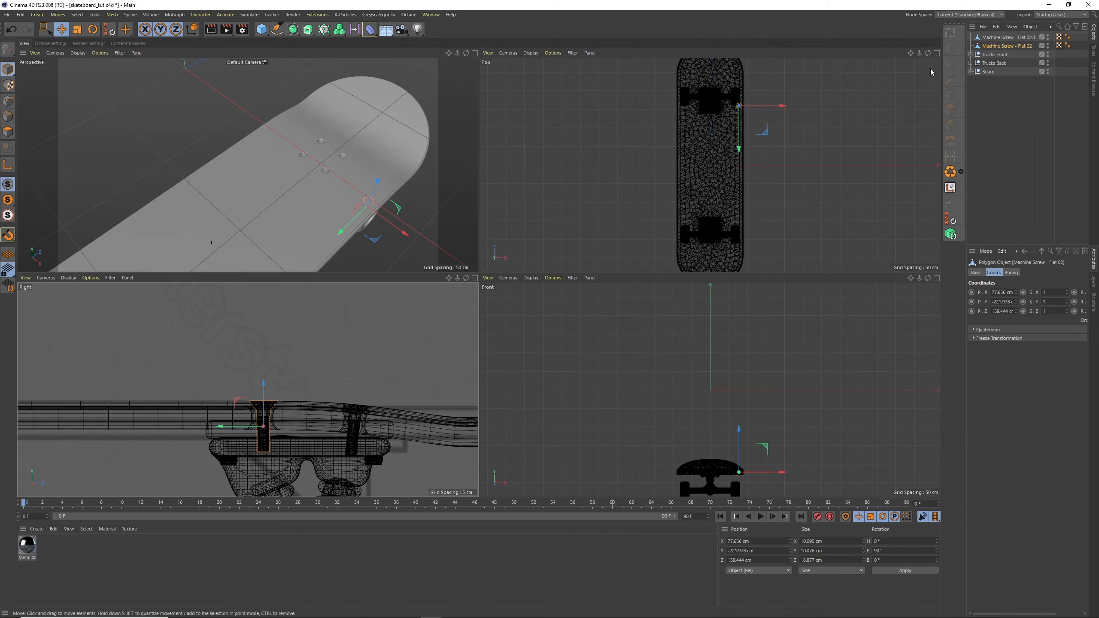
left_click(475, 53)
middle_click_drag(479, 296, 608, 168, "alt")
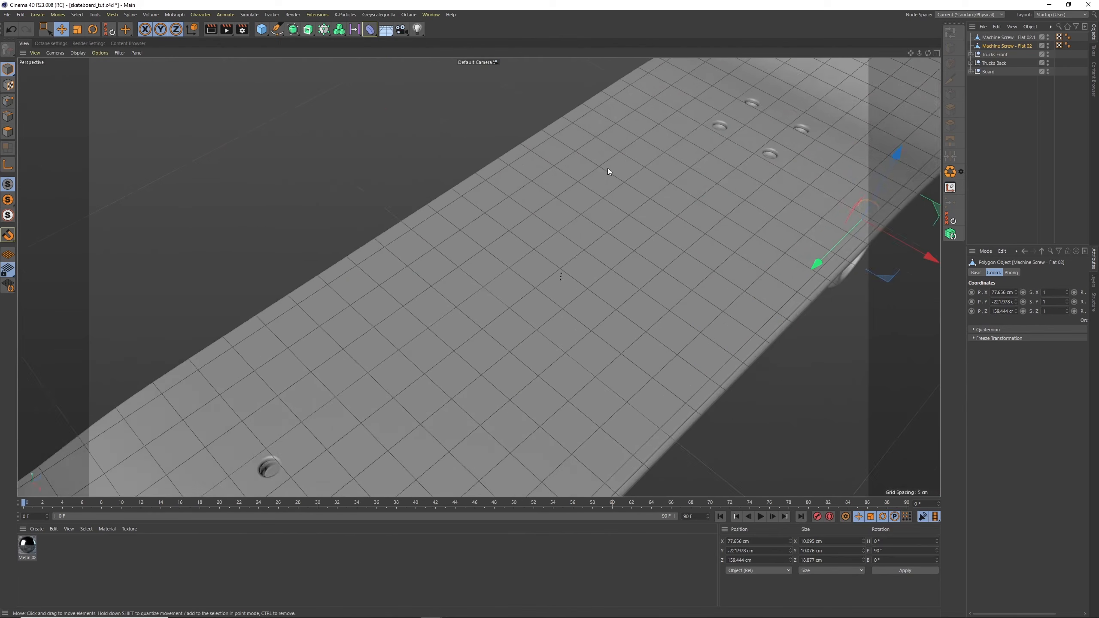
right_click_drag(601, 175, 576, 199, "alt")
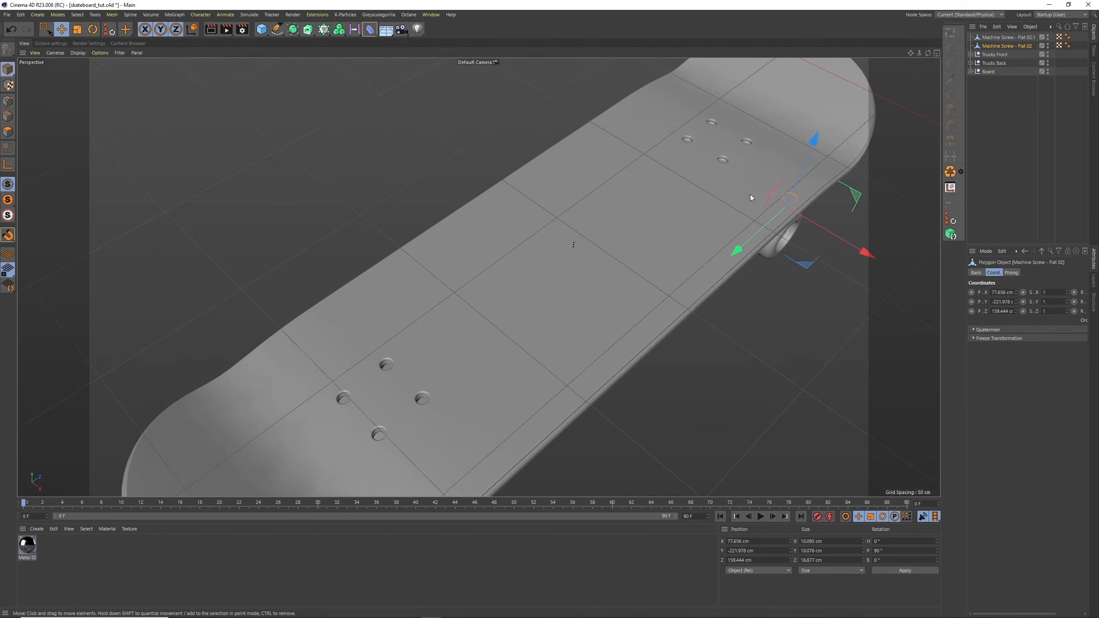
middle_click_drag(750, 191, 573, 253, "alt")
left_click(1003, 38, "shift")
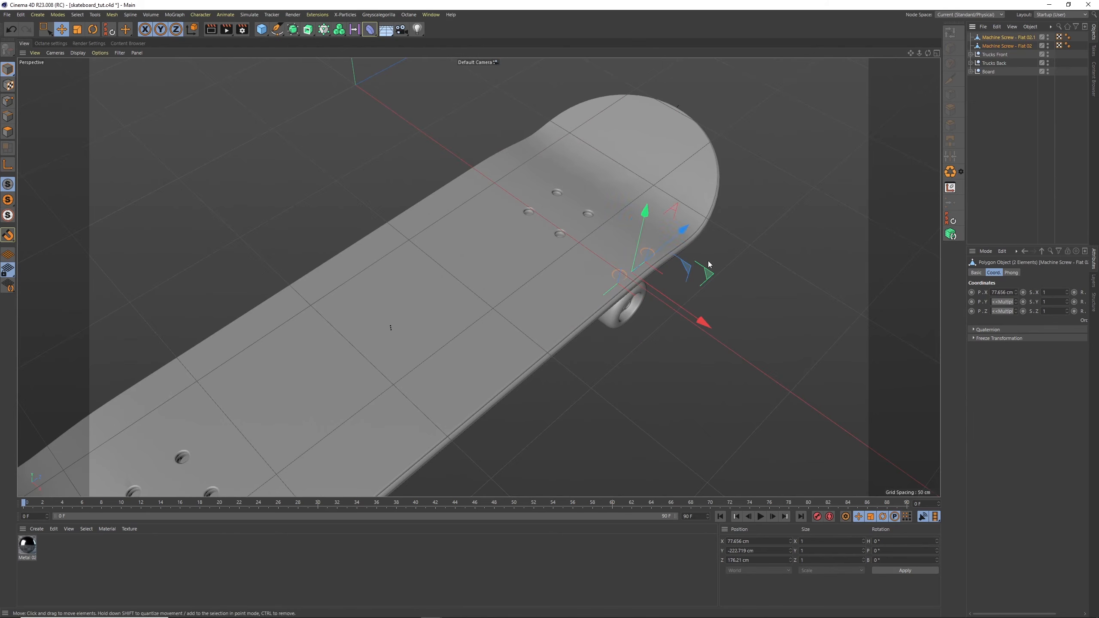
left_click_drag(703, 321, 622, 263)
right_click_drag(577, 215, 653, 153, "alt")
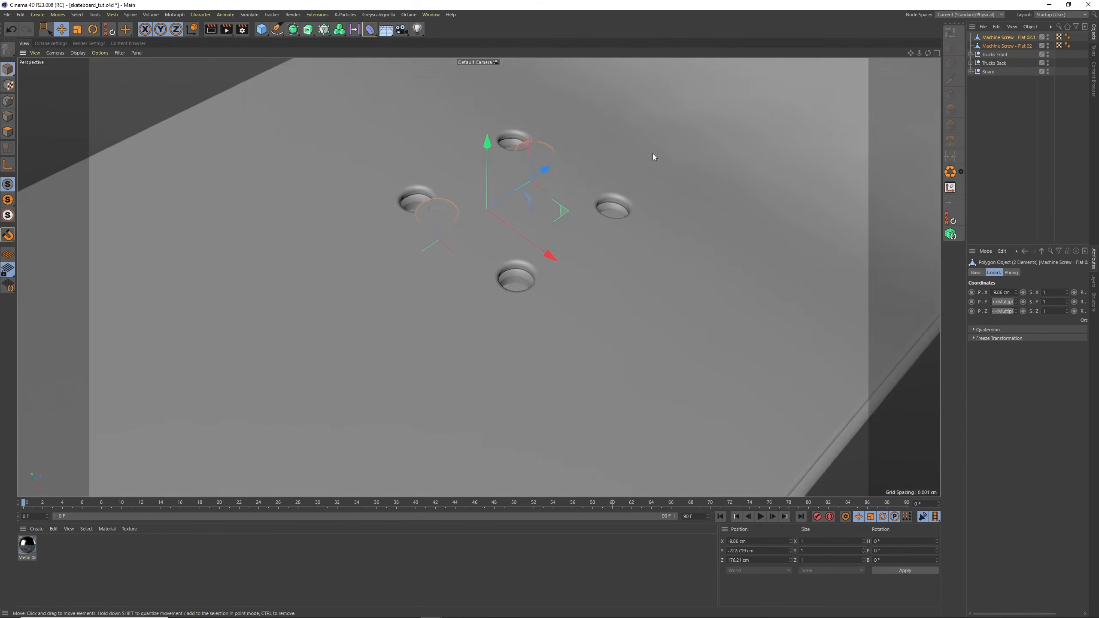
left_click_drag(653, 156, 608, 232, "alt")
left_click_drag(554, 254, 479, 182)
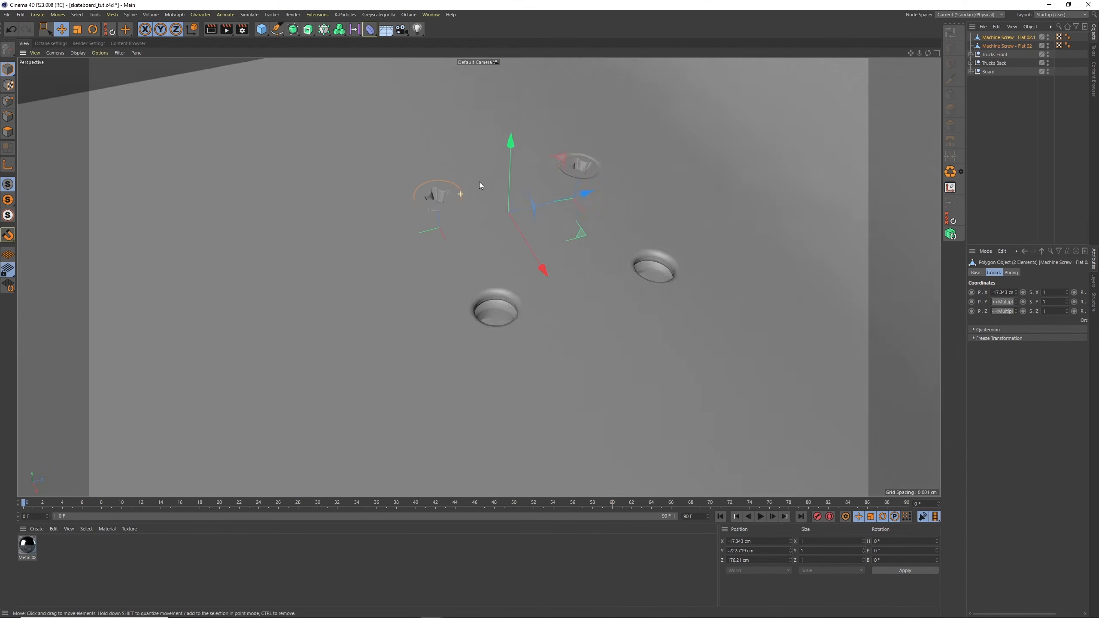
Nudge each screw to centre it in its bolt hole and fine-tune the outer screw's rotation
scroll(479, 183, "up", 5)
left_click(439, 206)
left_click_drag(410, 259, 390, 271)
left_click(994, 38)
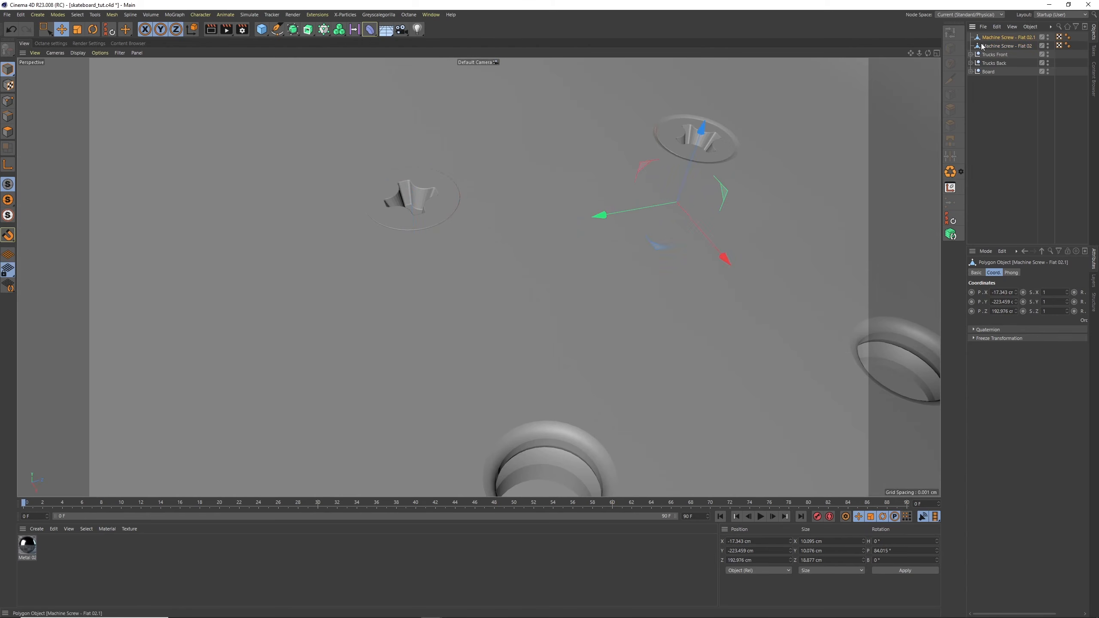
left_click_drag(698, 138, 697, 121)
left_click_drag(654, 198, 654, 206)
left_click(93, 31)
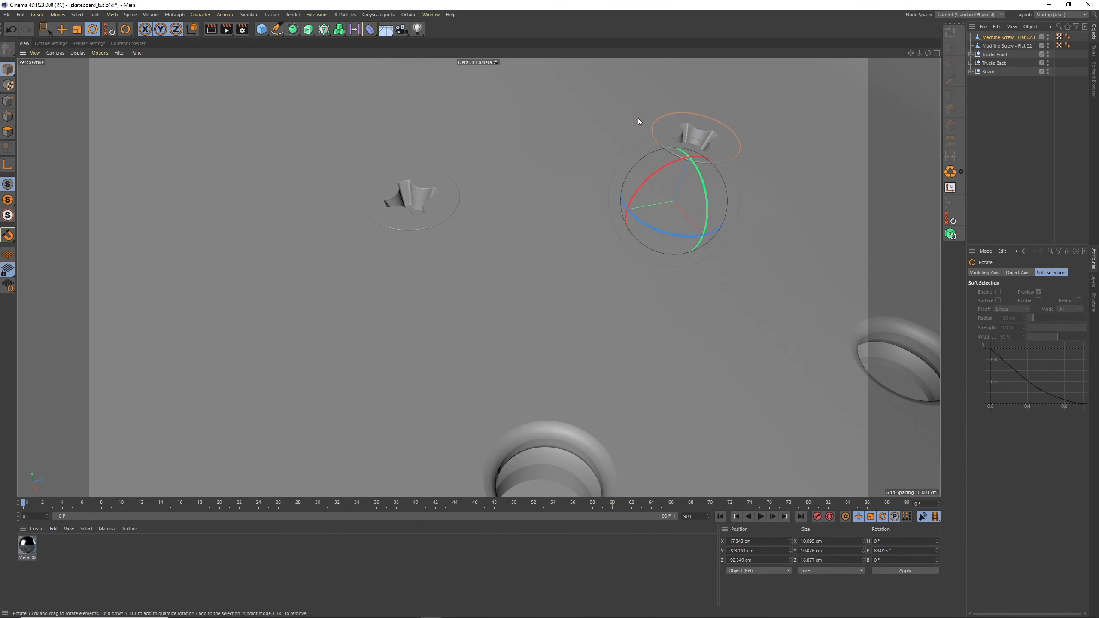
left_click_drag(670, 161, 670, 162)
Duplicate both screws and move the copies along X into the opposite pair of front bolt holes, at about 17.6 cm
left_click(1003, 45, "shift")
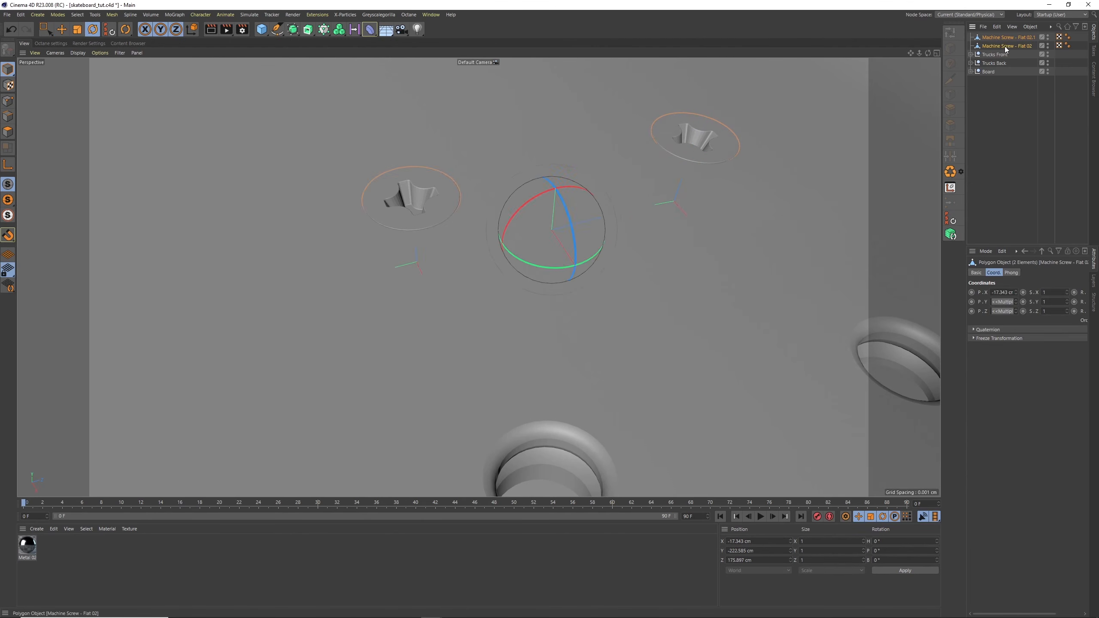
key("ctrl+c")
key("ctrl+v")
right_click_drag(724, 165, 616, 202, "alt")
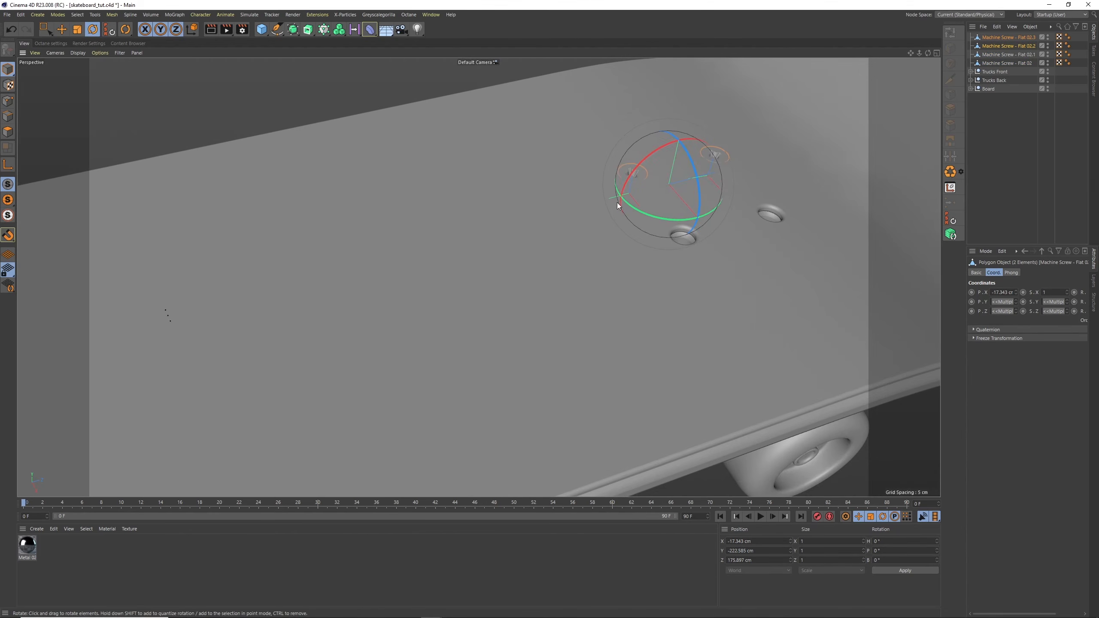
key("e")
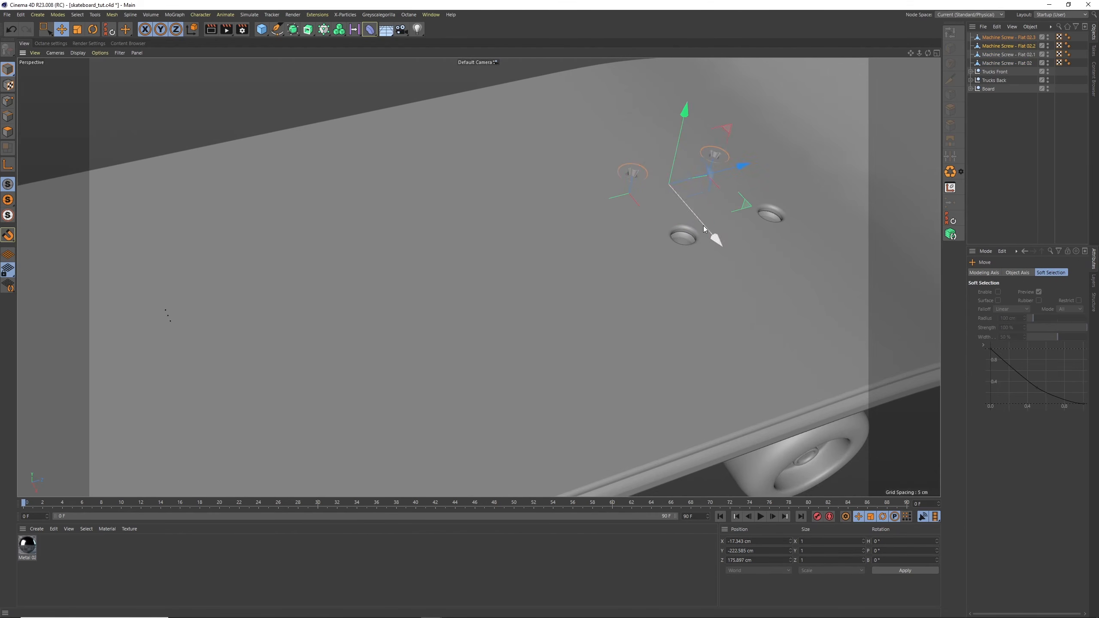
left_click_drag(704, 226, 760, 294)
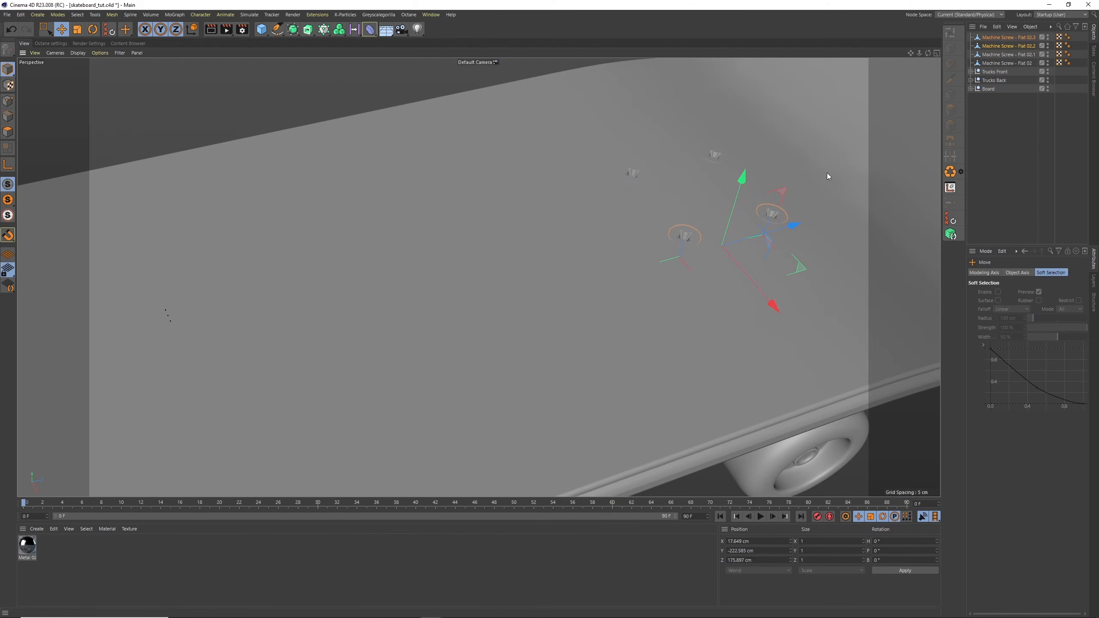
left_click_drag(916, 53, 866, 94)
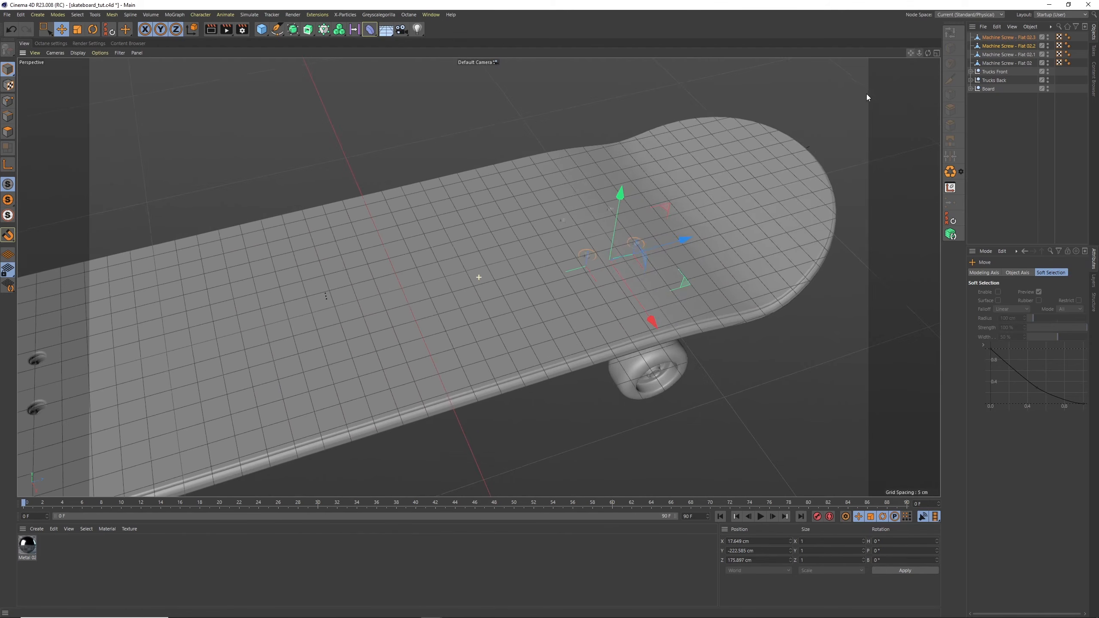
Duplicate two screws from the front row nearest the deck's middle and move the copies along Z to the back bolt area, at about -157.4 cm
left_click(1011, 39)
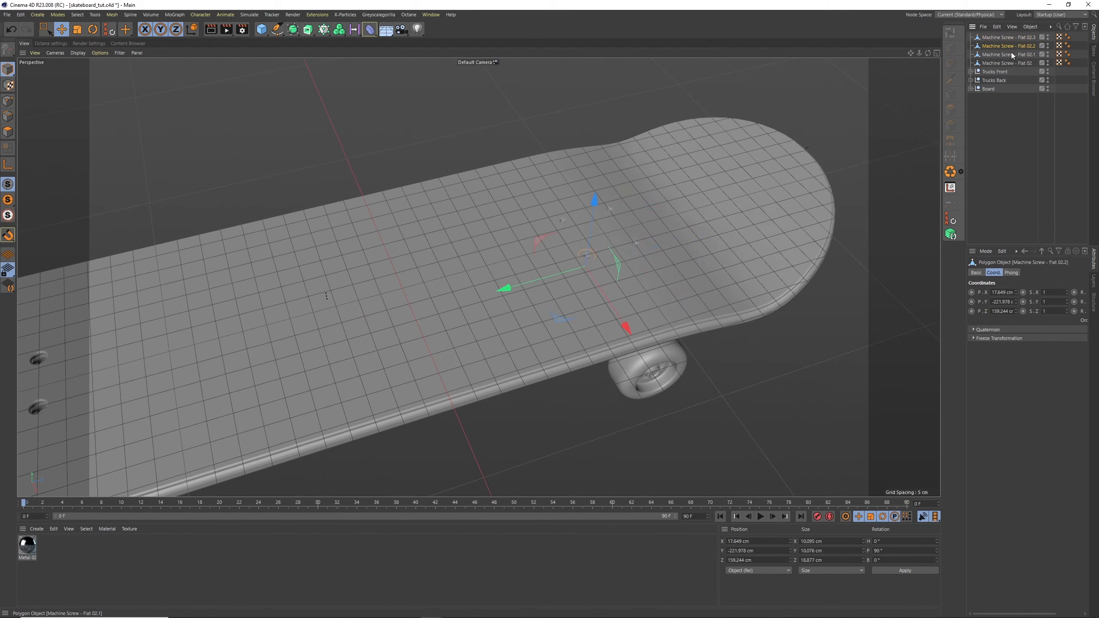
left_click(1012, 63, "ctrl")
key("ctrl+c")
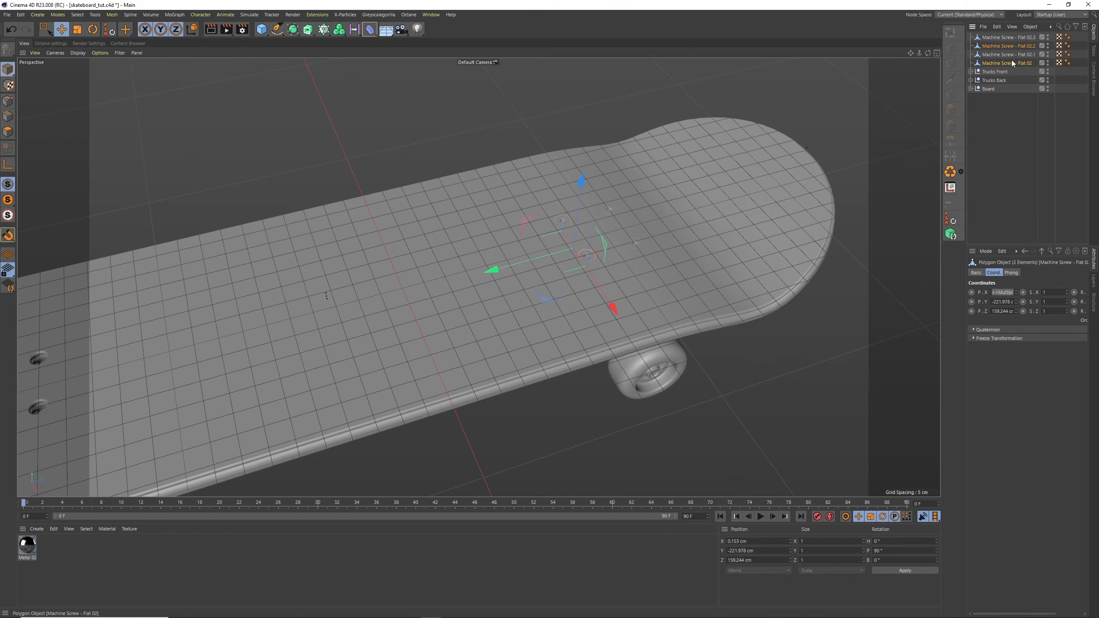
key("ctrl+v")
left_click_drag(541, 259, 139, 373)
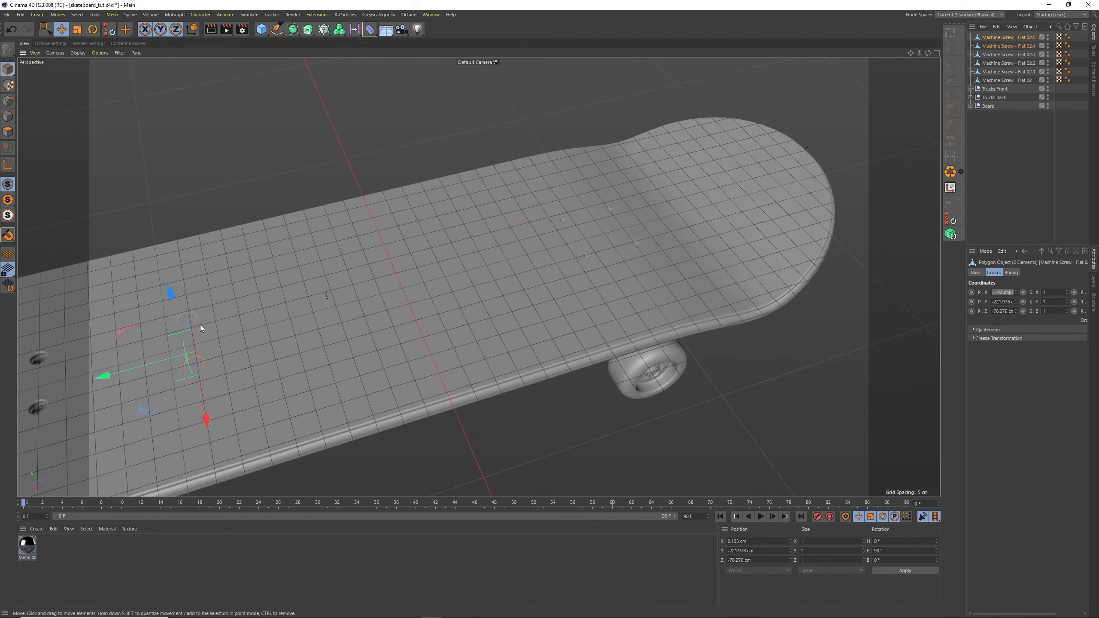
middle_click_drag(201, 325, 537, 185, "alt")
left_click_drag(477, 241, 340, 281)
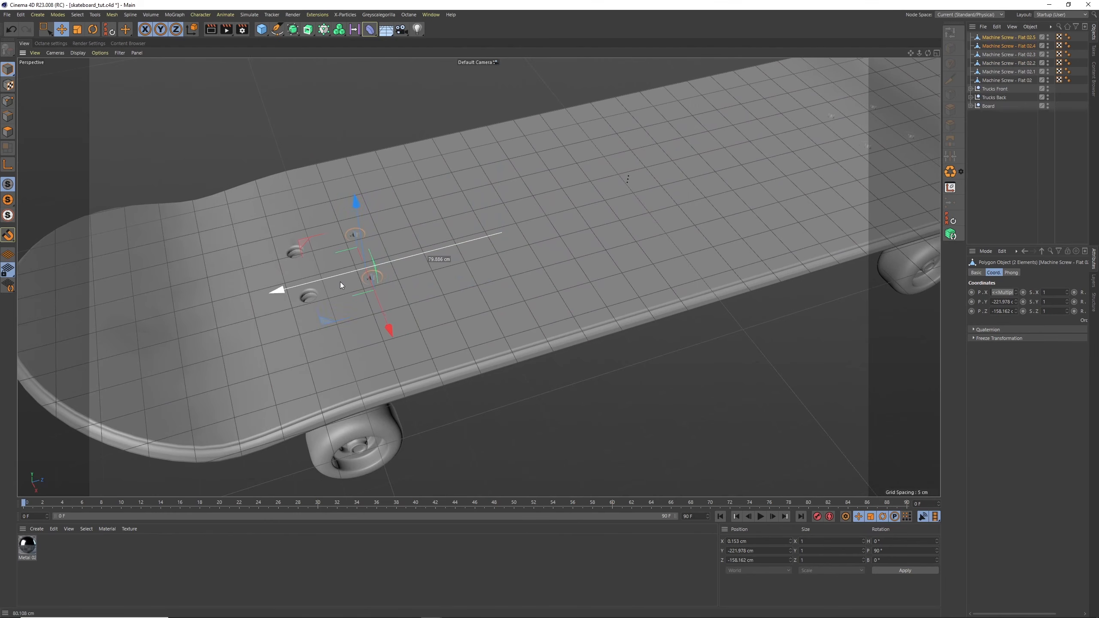
right_click_drag(360, 278, 472, 194, "alt")
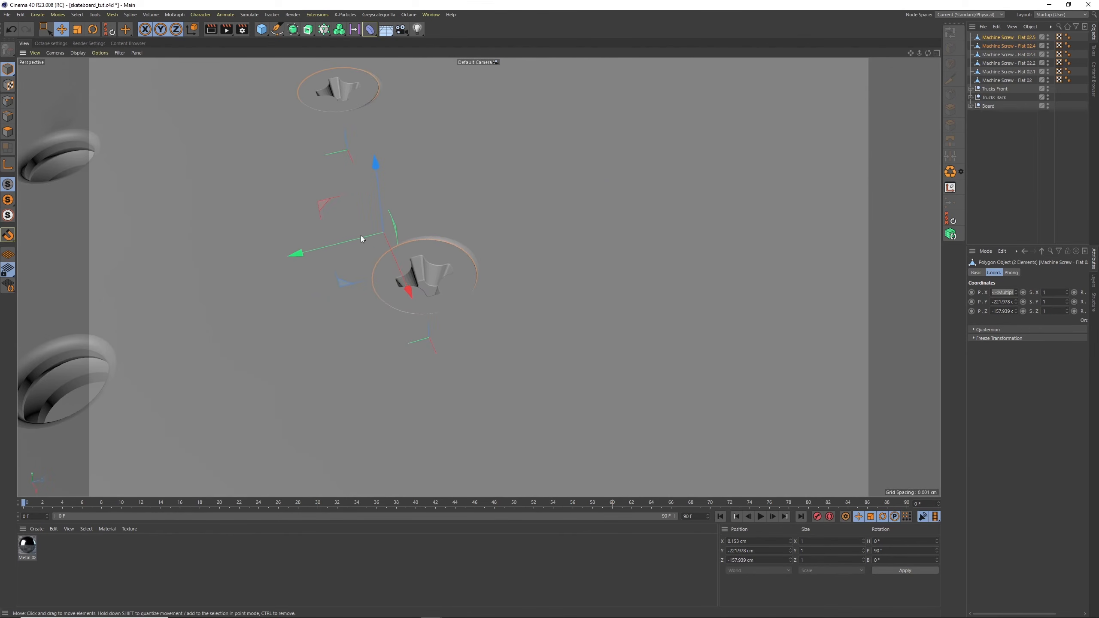
left_click_drag(360, 235, 330, 246)
right_click_drag(541, 174, 470, 238, "alt")
Duplicate the back screw pair into the outer back bolt holes at about Z -191.2 cm, pitched about 93.4° and level with the deck surface
key("ctrl+c")
key("ctrl+v")
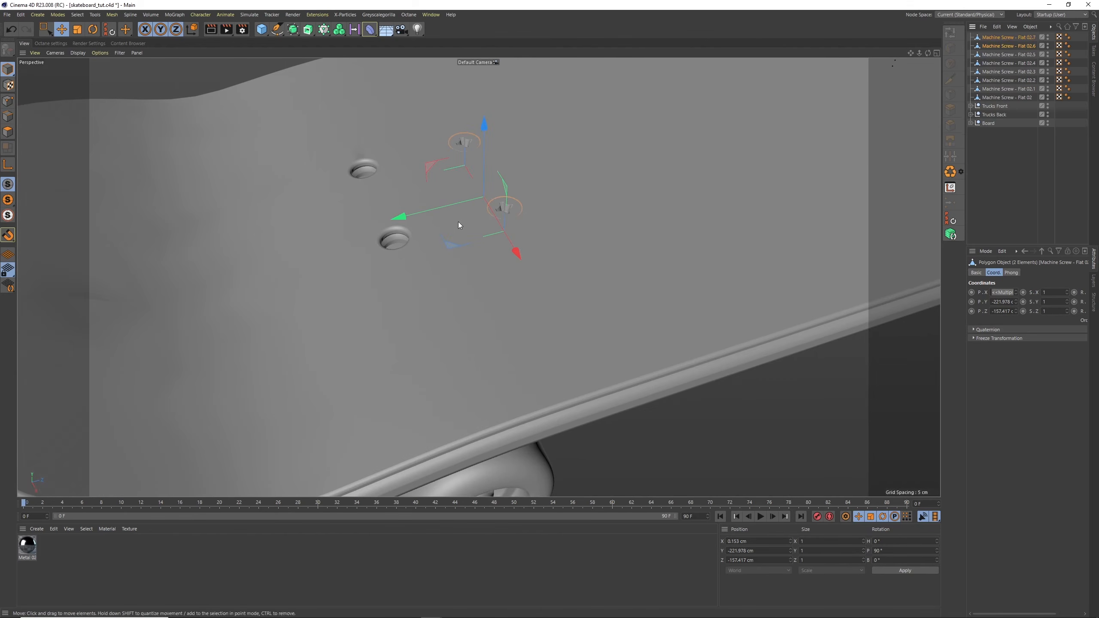
left_click_drag(445, 205, 390, 190)
right_click_drag(389, 190, 398, 186, "alt")
left_click_drag(426, 182, 404, 222)
key("r")
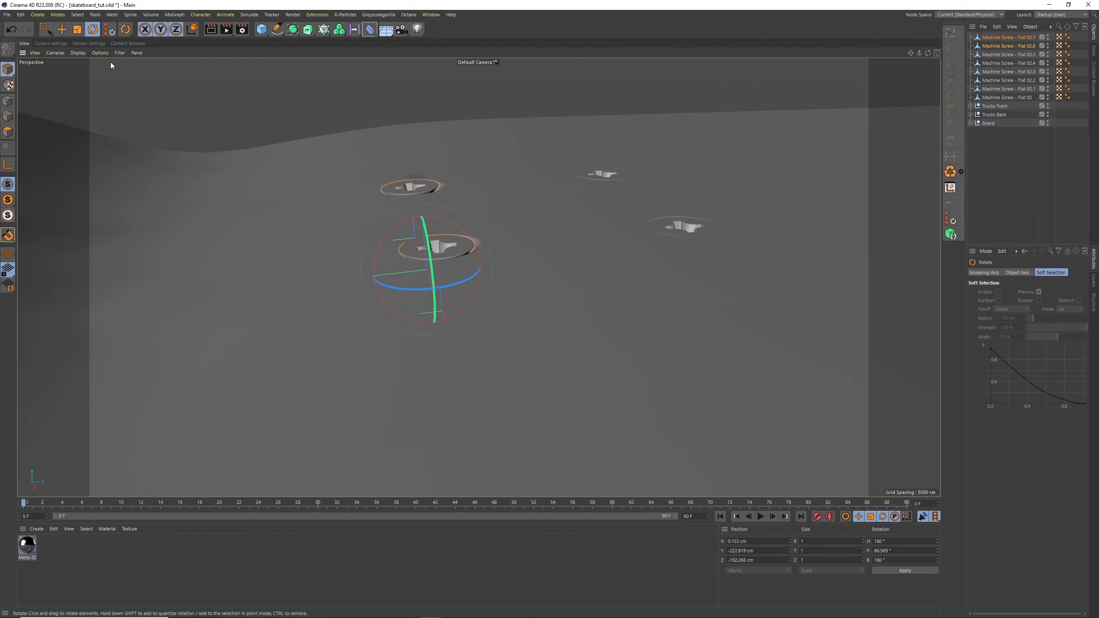
key("e")
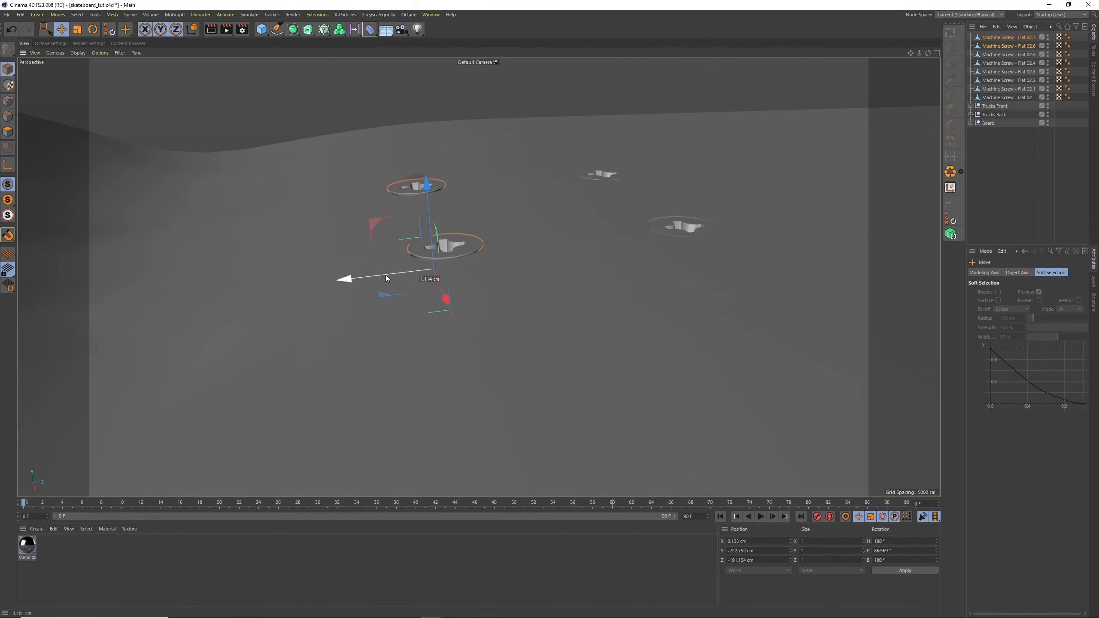
left_click_drag(431, 189, 426, 181)
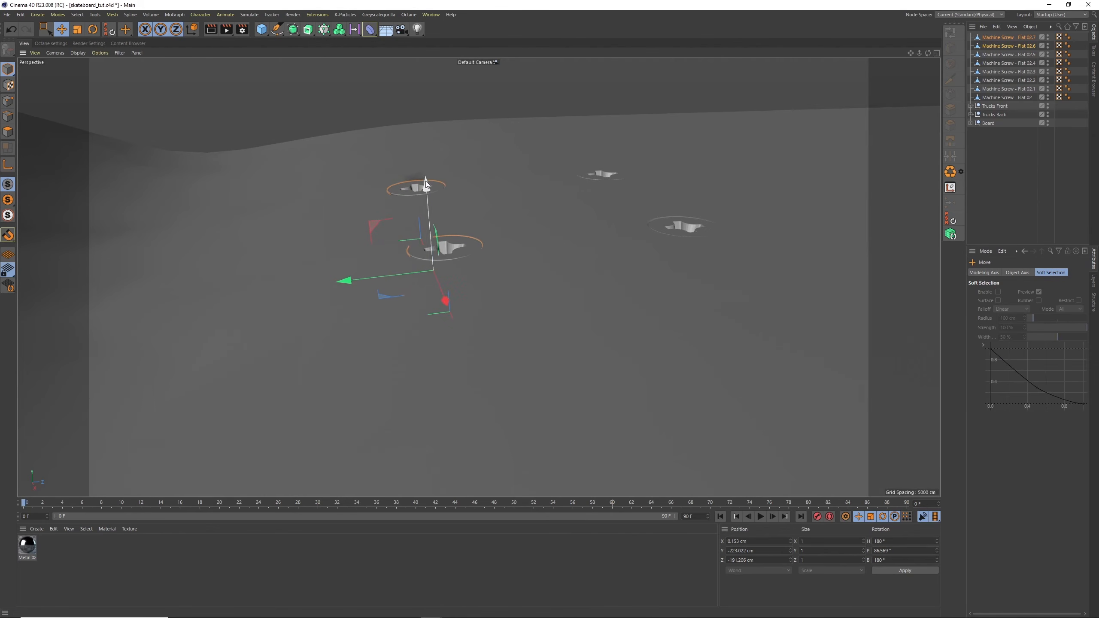
left_click(987, 179)
Group all eight machine screws into a null named Screws and place it inside the Board group
right_click_drag(886, 76, 764, 177, "alt")
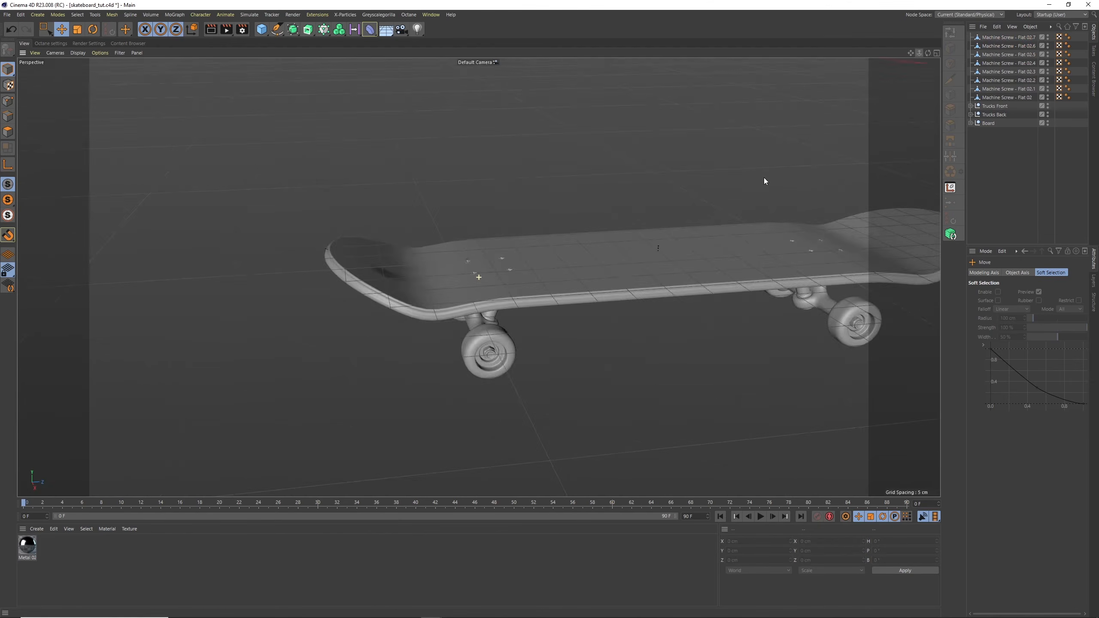
left_click_drag(763, 177, 600, 241, "alt")
right_click_drag(600, 242, 604, 209, "alt")
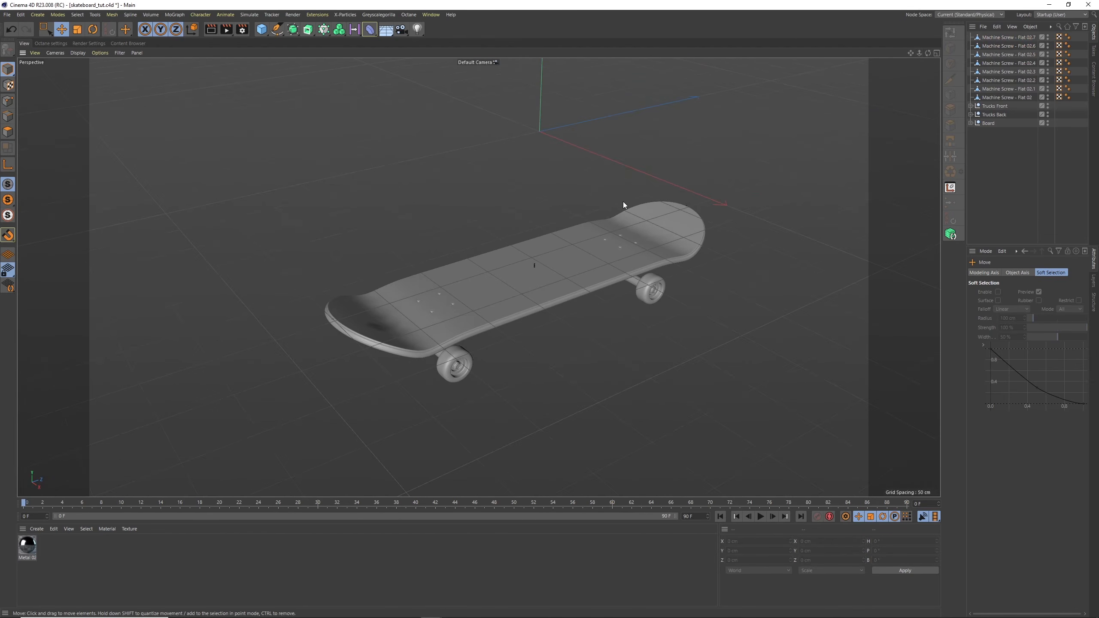
left_click_drag(623, 205, 643, 218, "alt")
left_click(1002, 38)
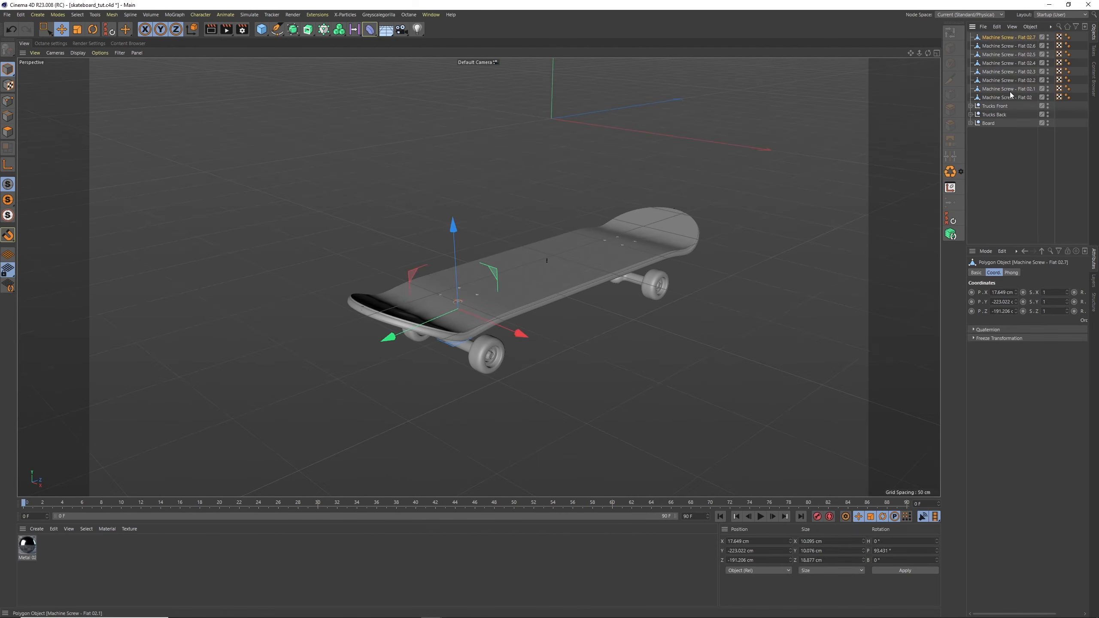
left_click(1009, 97, "shift")
left_click(1030, 27)
left_click(1031, 104)
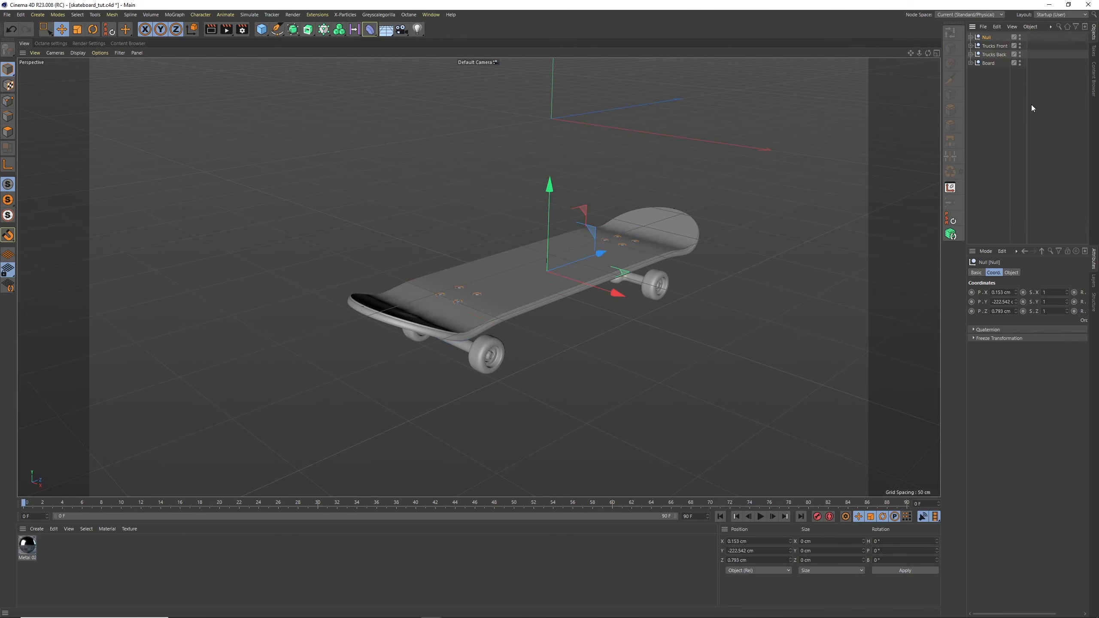
double_click(986, 38)
key("Return")
left_click(970, 63)
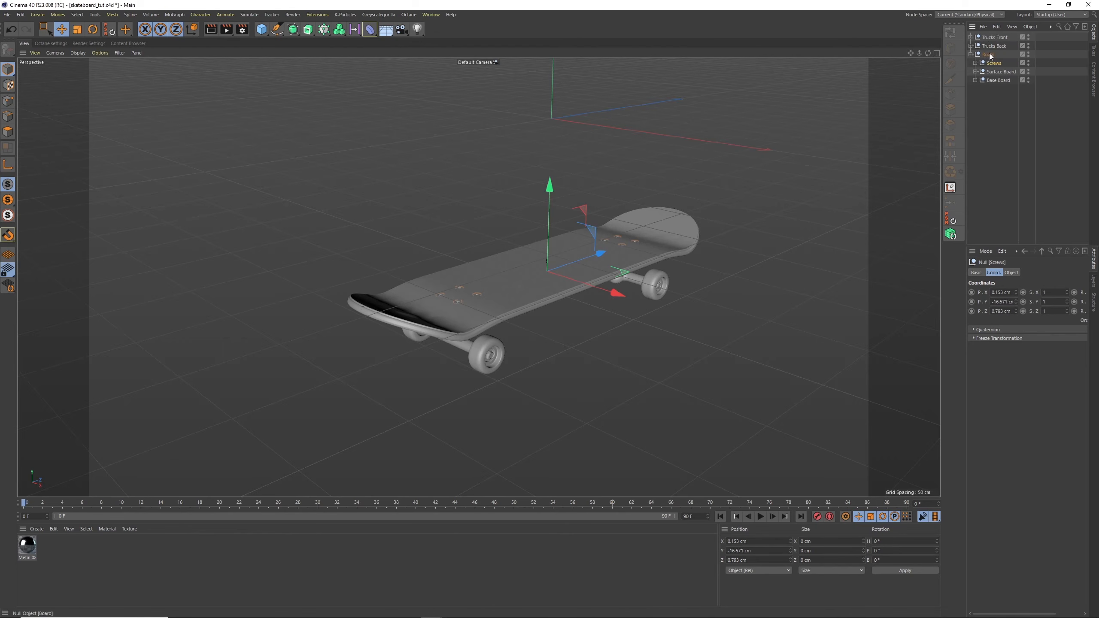
left_click(988, 54)
left_click(993, 46)
left_click(994, 37, "shift")
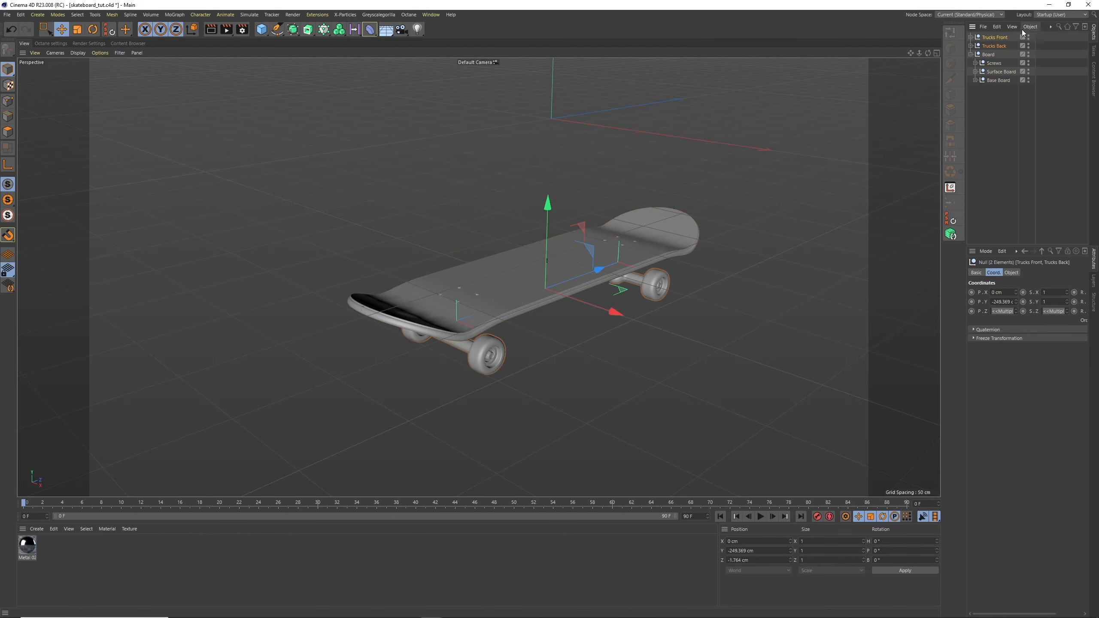
left_click(1030, 27)
left_click(1030, 144)
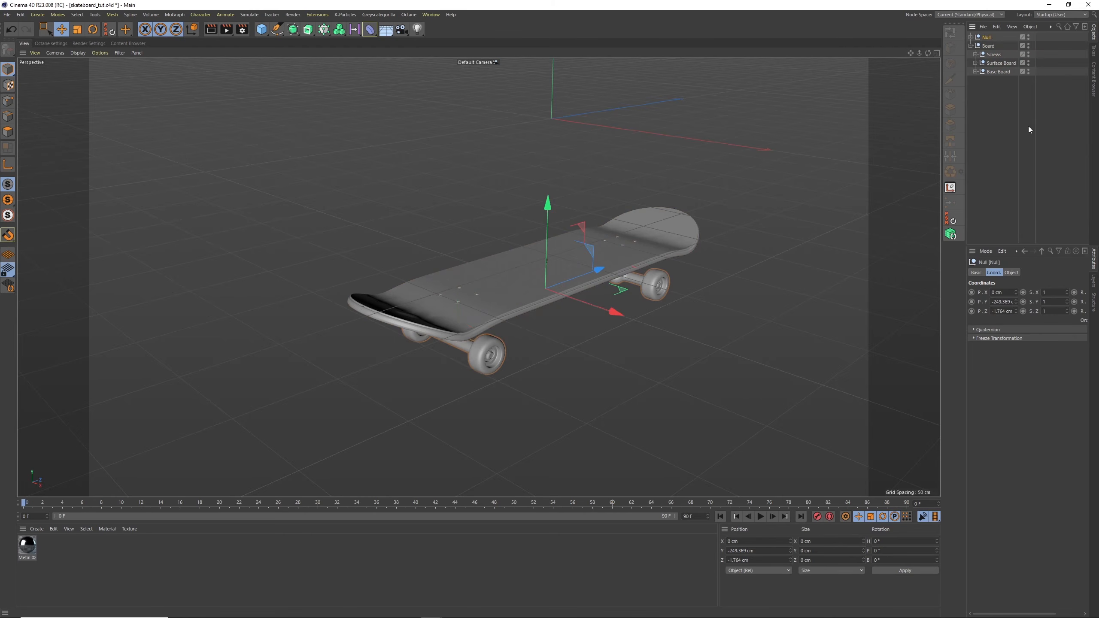
double_click(987, 38)
left_click(994, 97)
key("ctrl+z")
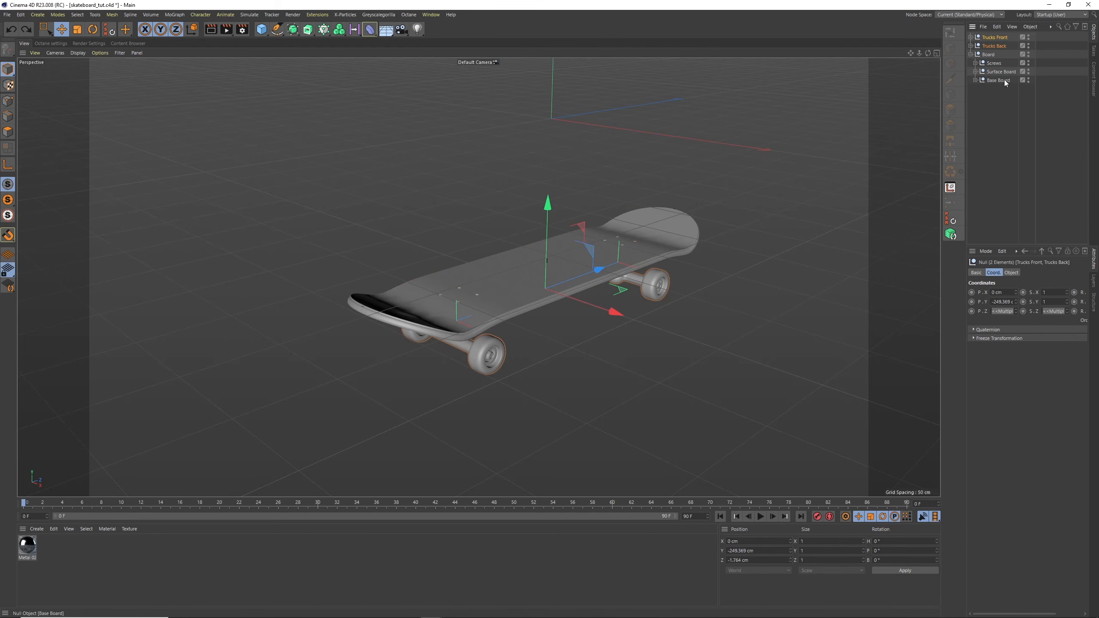
Group Trucks Front, Trucks Back and Board together into one null named Skateboard
left_click(996, 89)
left_click(989, 55)
left_click(993, 38, "shift")
left_click(1030, 27)
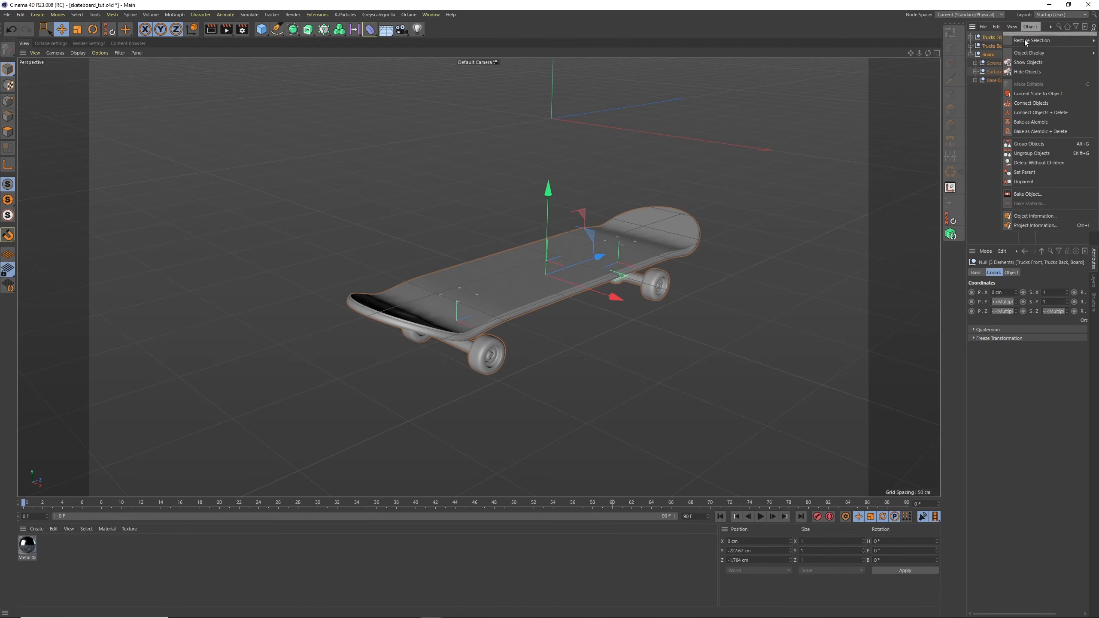
left_click(1031, 144)
double_click(987, 37)
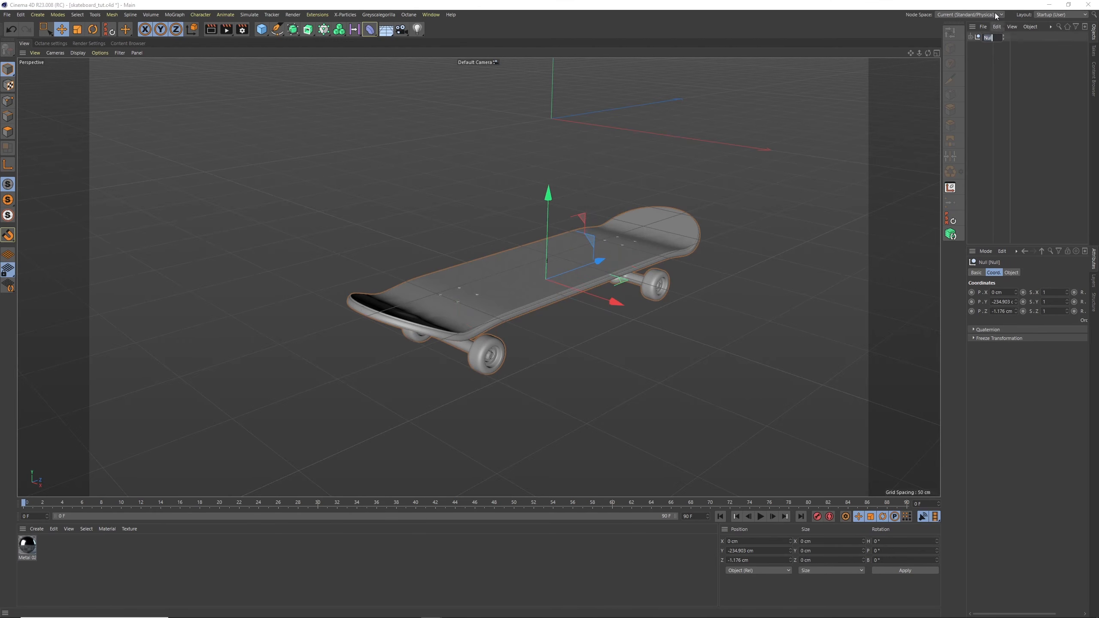
type("S")
key("Return")
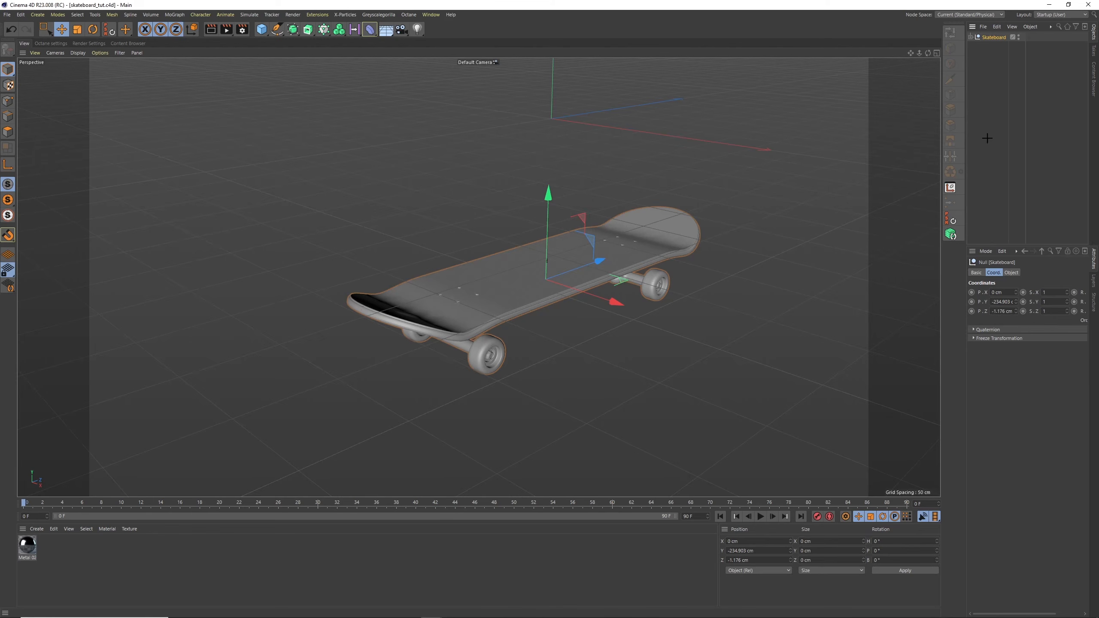
left_click(985, 132)
Save the project under the new name skateboard_tut_unbroken in the skateboard folder
left_click(7, 14)
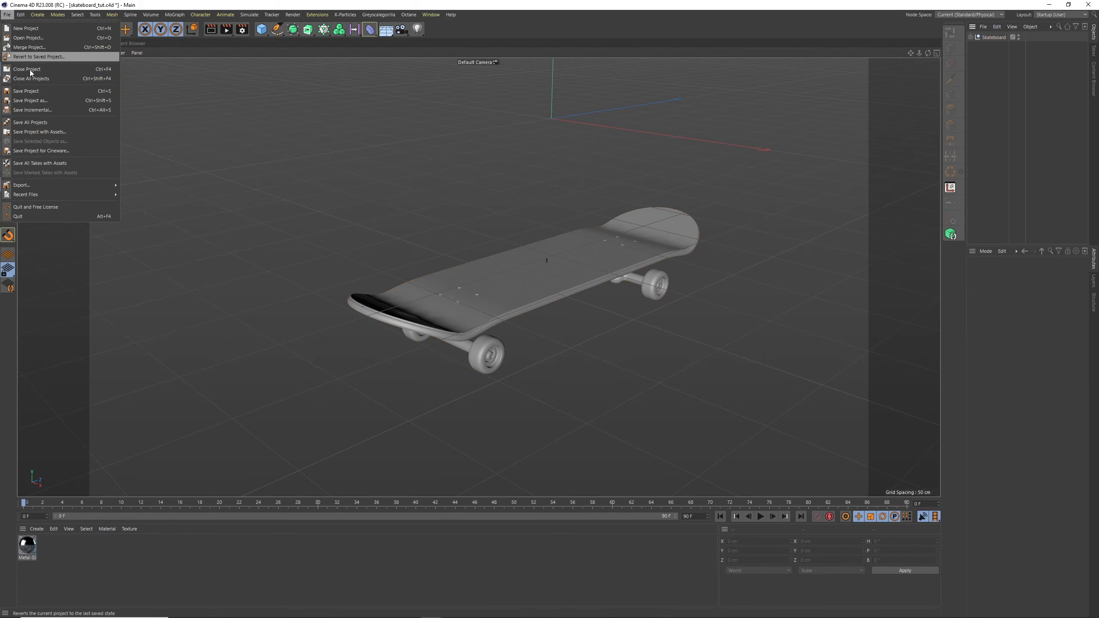
left_click(38, 100)
left_click(142, 416)
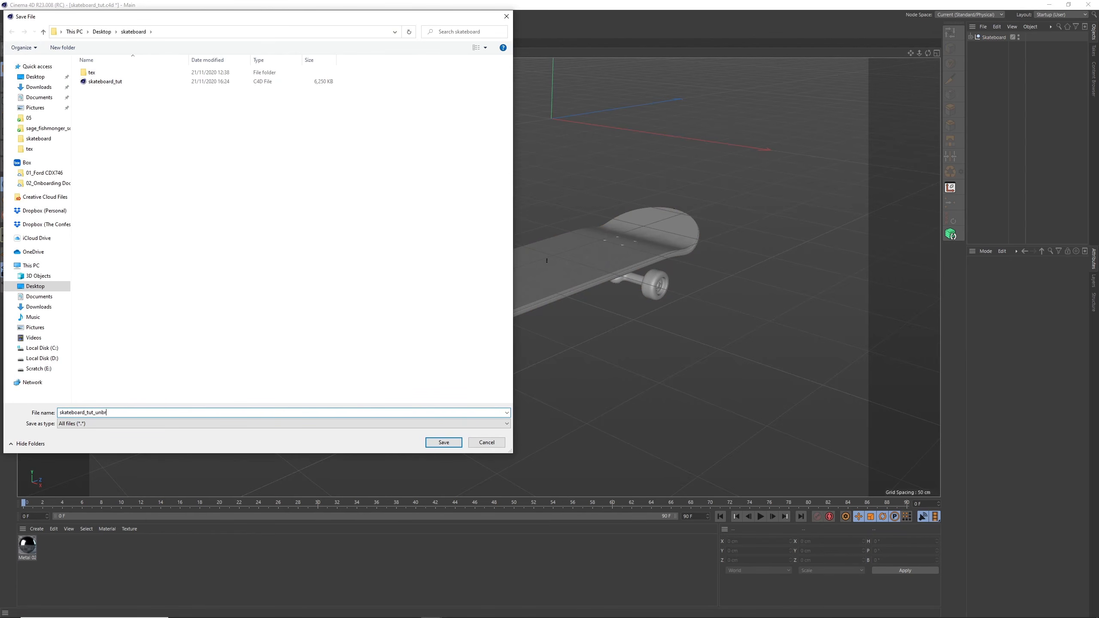
type("_unbroken")
key("Return")
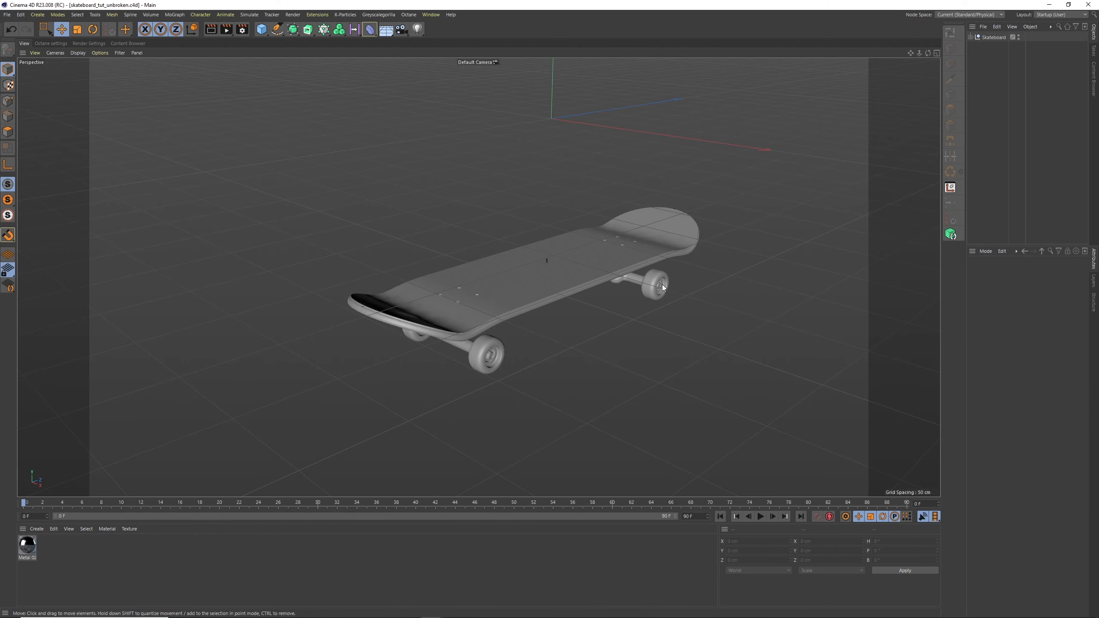
Save the project again as skateboard_tut, overwriting the existing file of that name
left_click(7, 14)
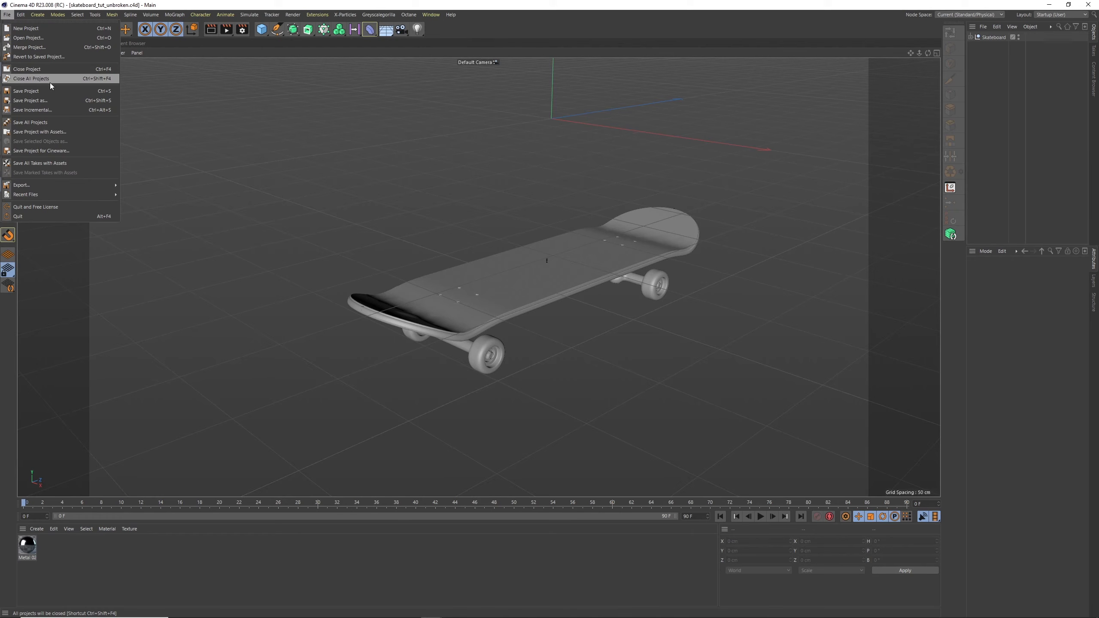
left_click(43, 101)
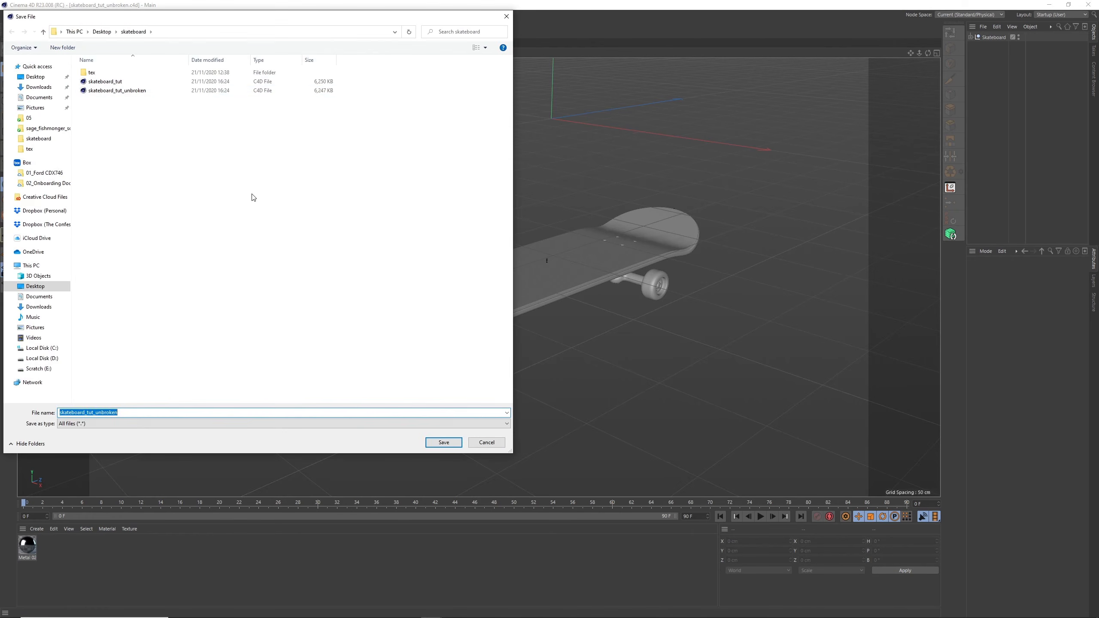
left_click(173, 90)
left_click(173, 81)
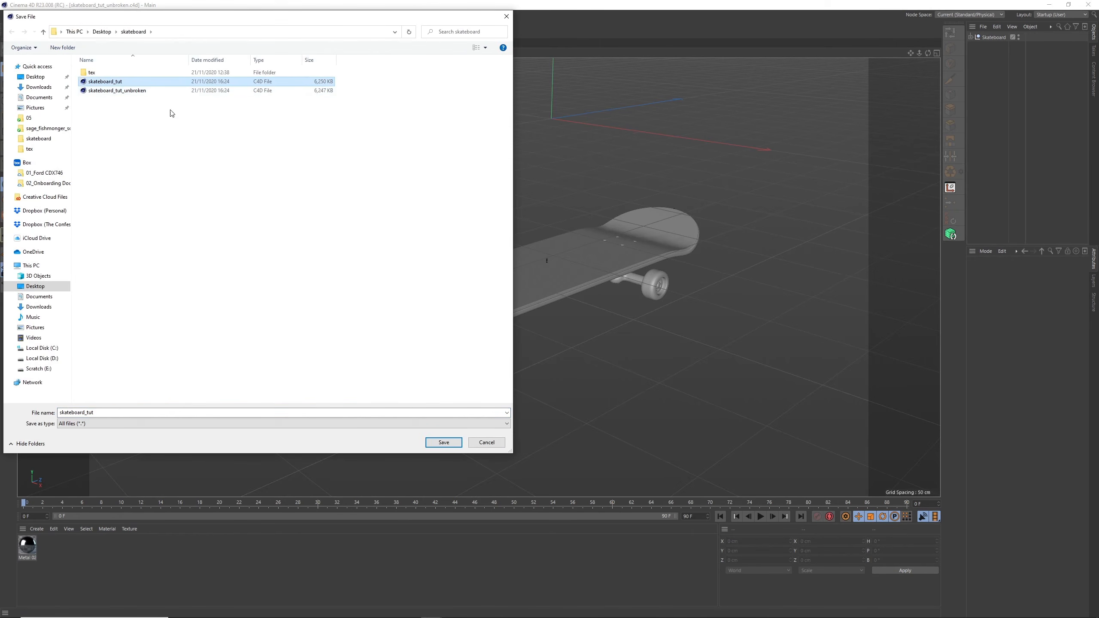
left_click(444, 442)
left_click(606, 314)
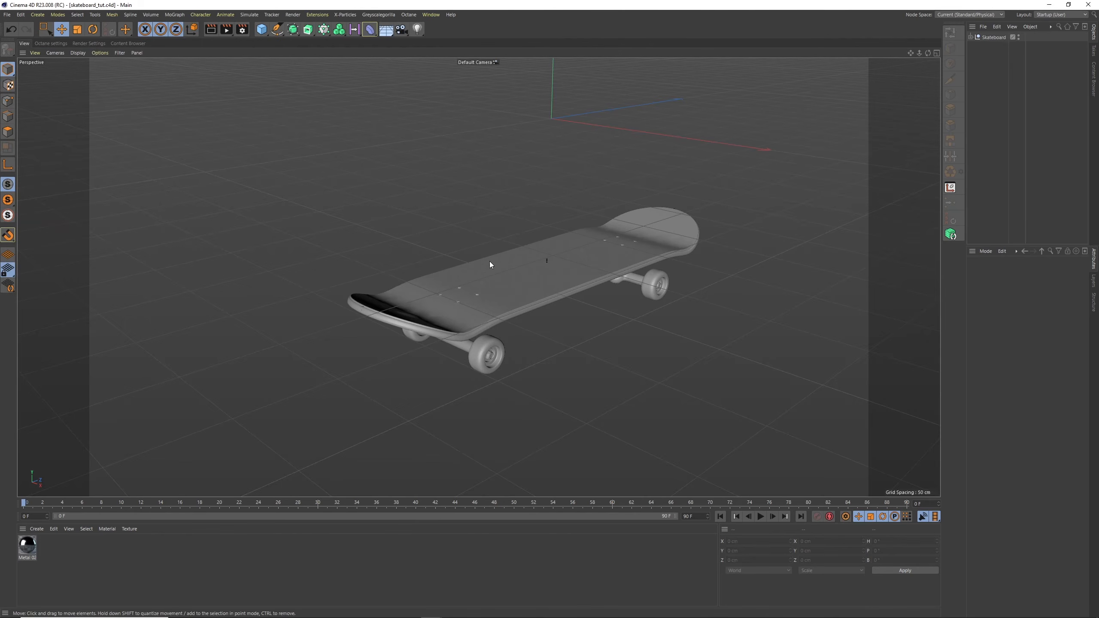
left_click_drag(648, 207, 458, 292, "alt")
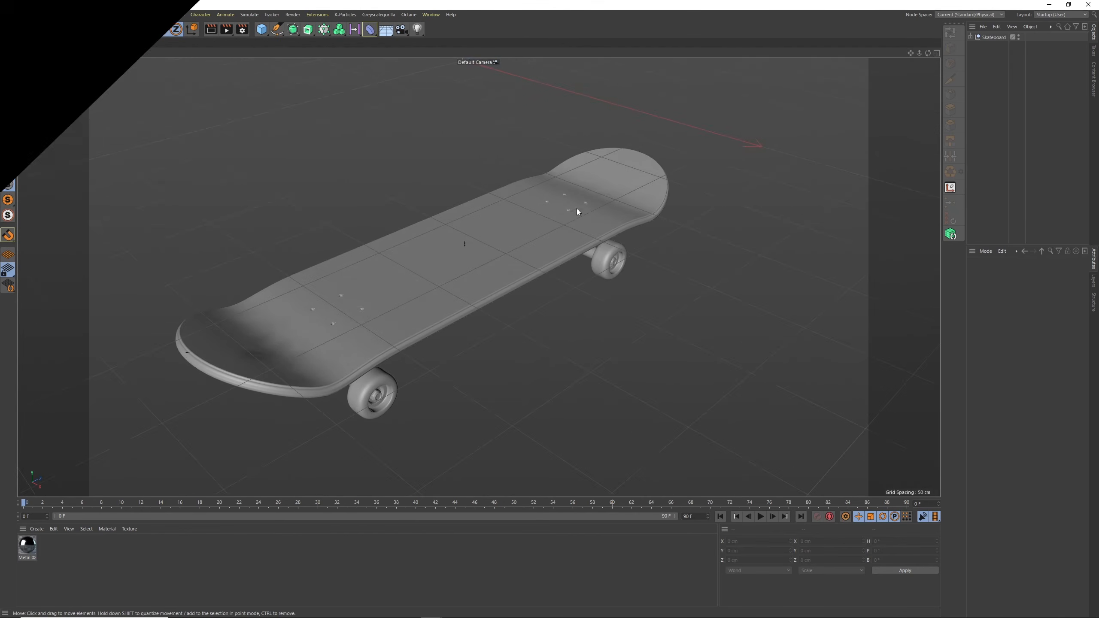